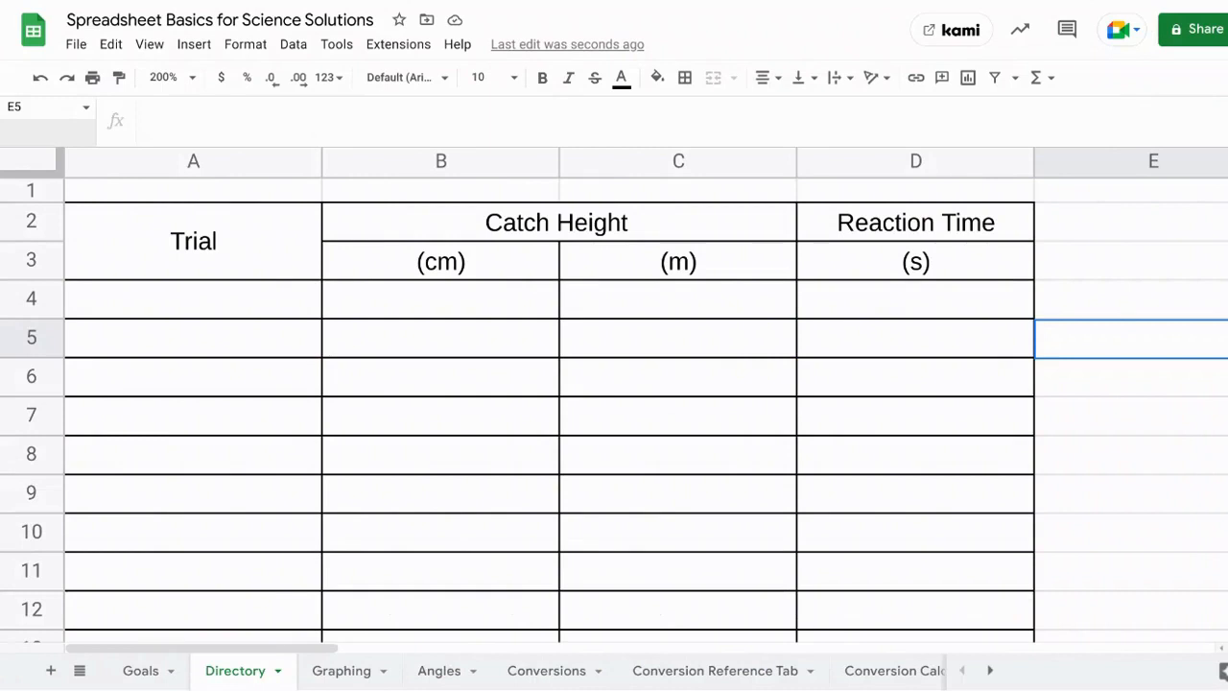
- Reduce the formula bar to single-line height above the reaction time data table
scroll(614, 409, "down", 3)
scroll(614, 410, "up", 2)
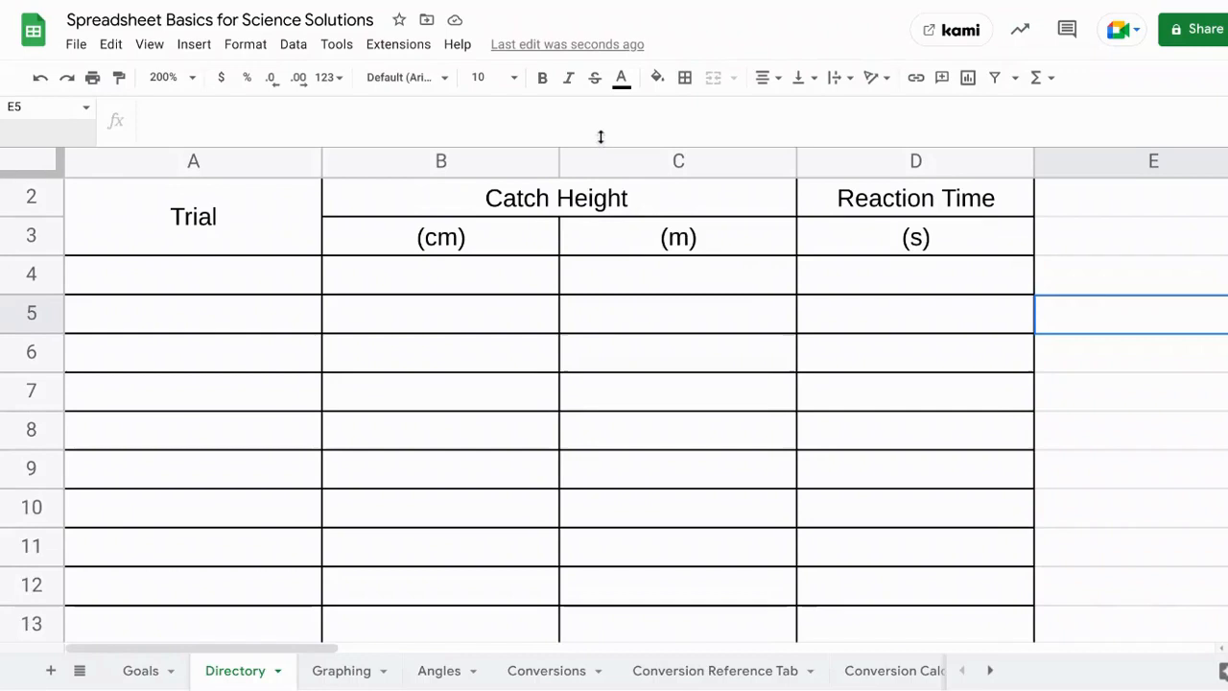
left_click_drag(601, 136, 601, 131)
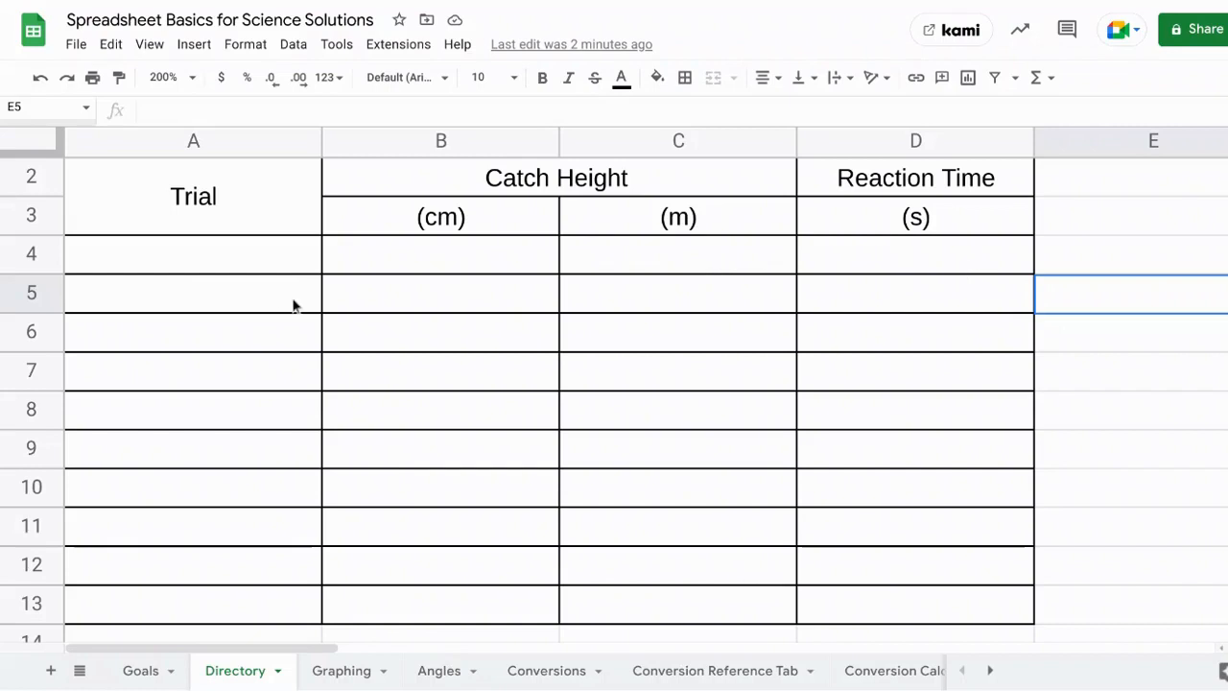
- Enter 1 and 2 as the first two trial numbers in A4 and A5
left_click(212, 258)
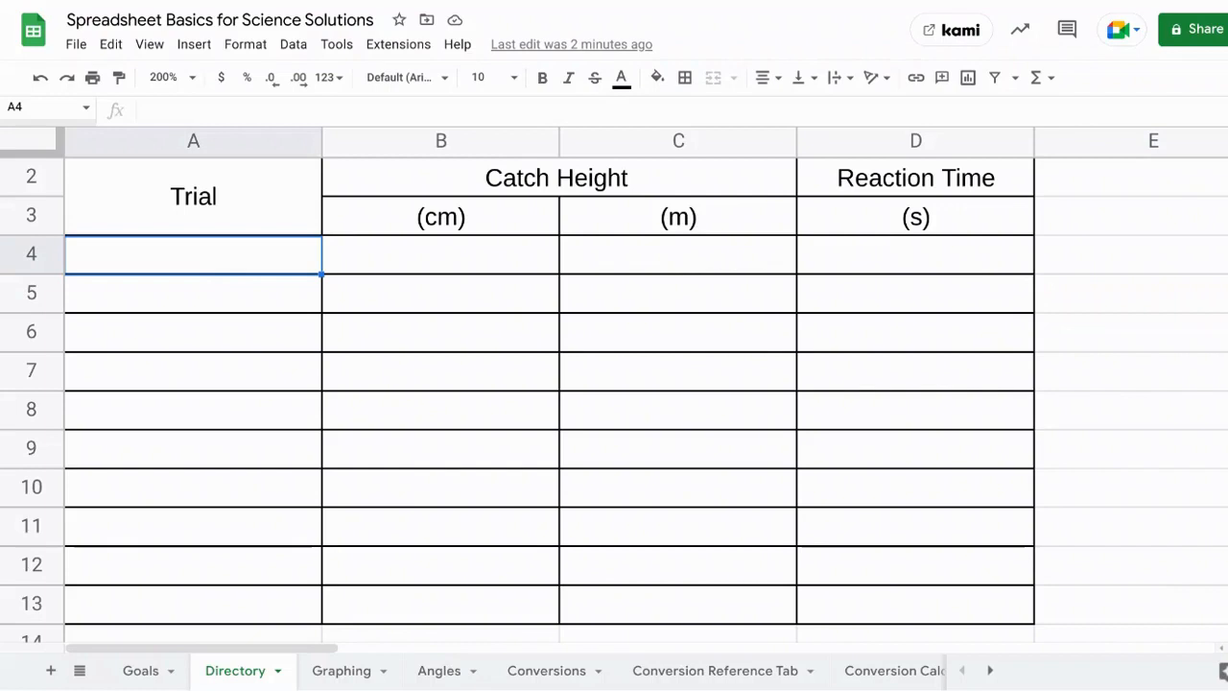
type("1")
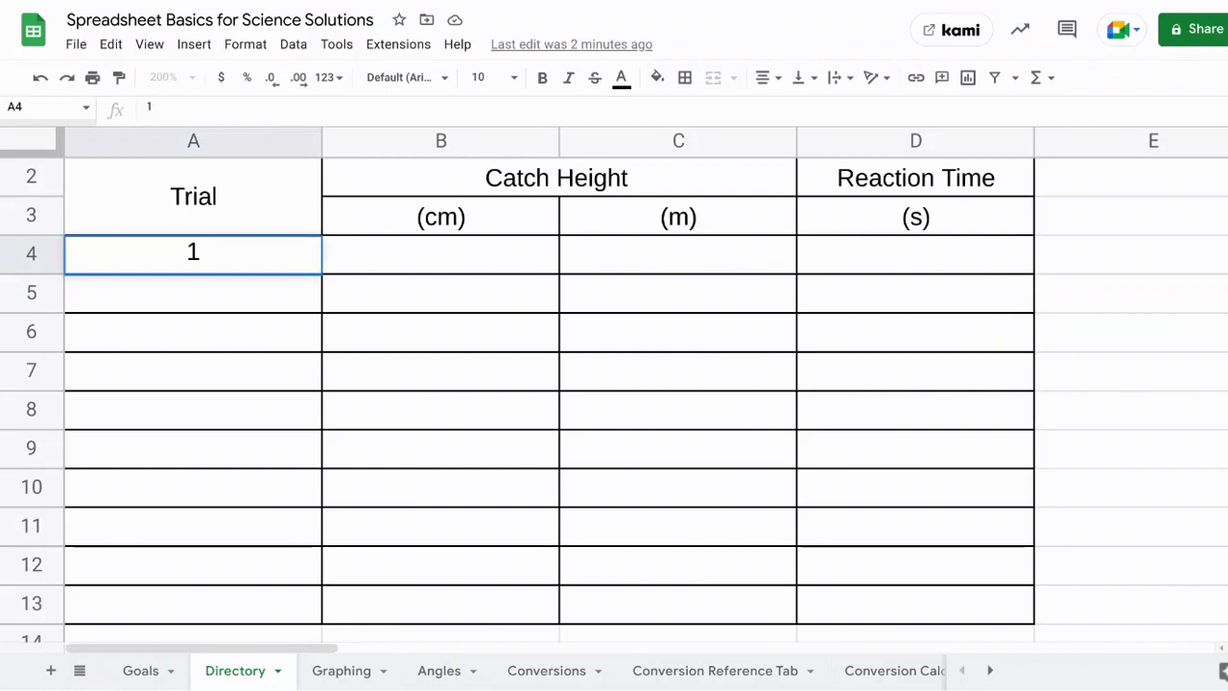
key("Return")
type("2")
key("Return")
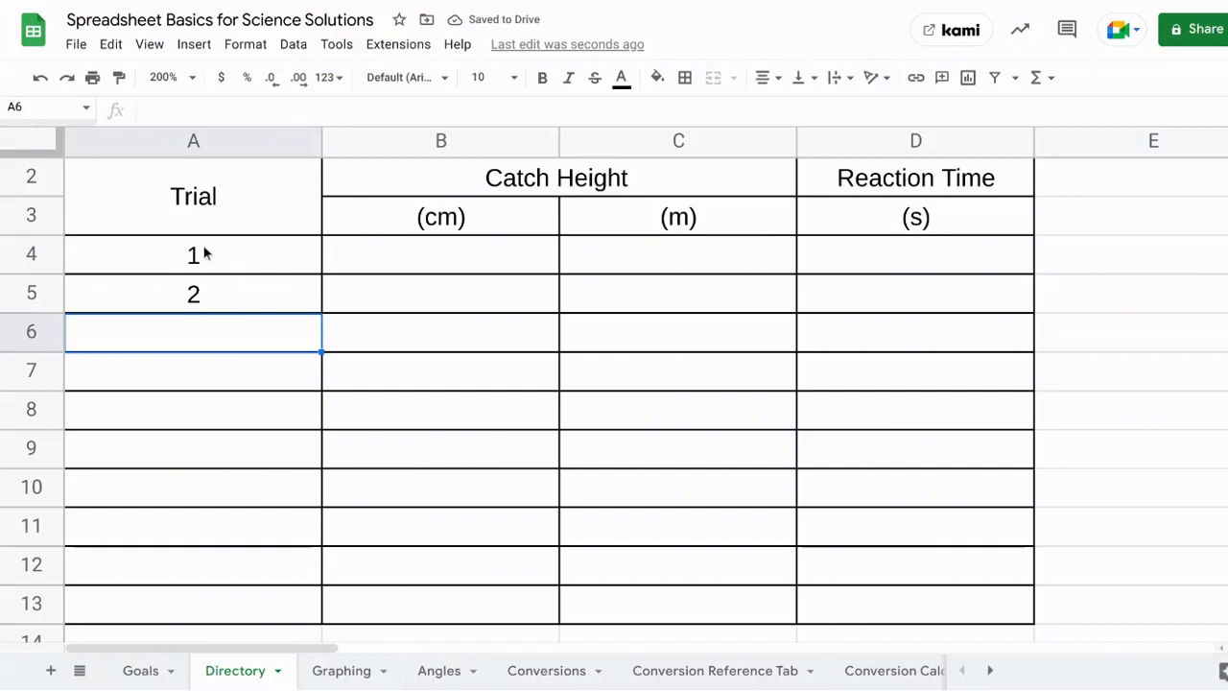
- Extend the number sequence from A4:A5 down through A13 to number trials 1 to 10
left_click(204, 252)
left_click(198, 350)
left_click_drag(212, 259, 214, 294)
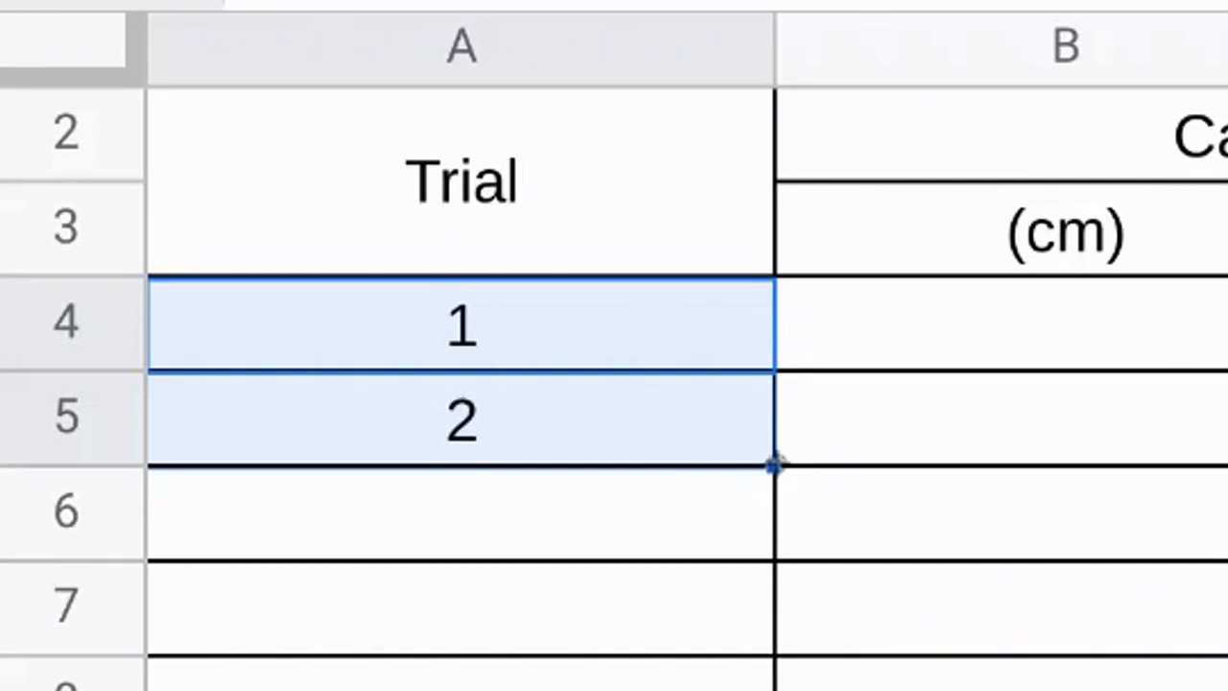
left_click_drag(775, 464, 734, 689)
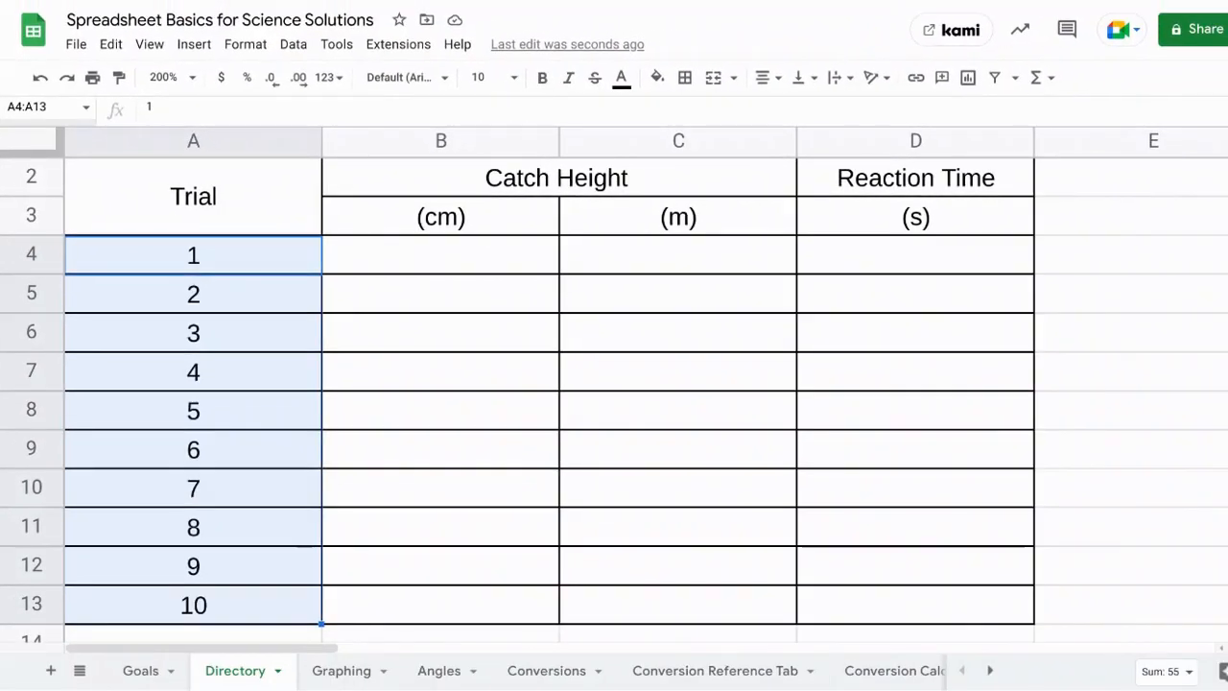
- Clear all the trial numbers from A4:A13
left_click(197, 261)
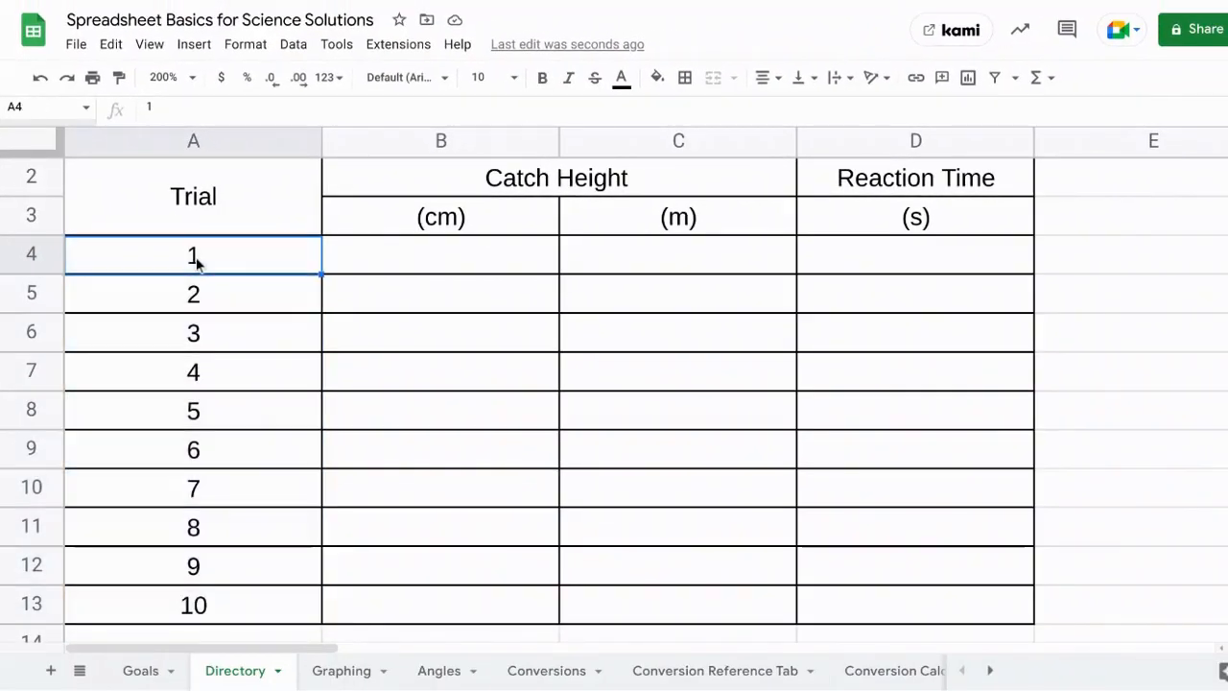
left_click(186, 606, "shift")
key("Delete")
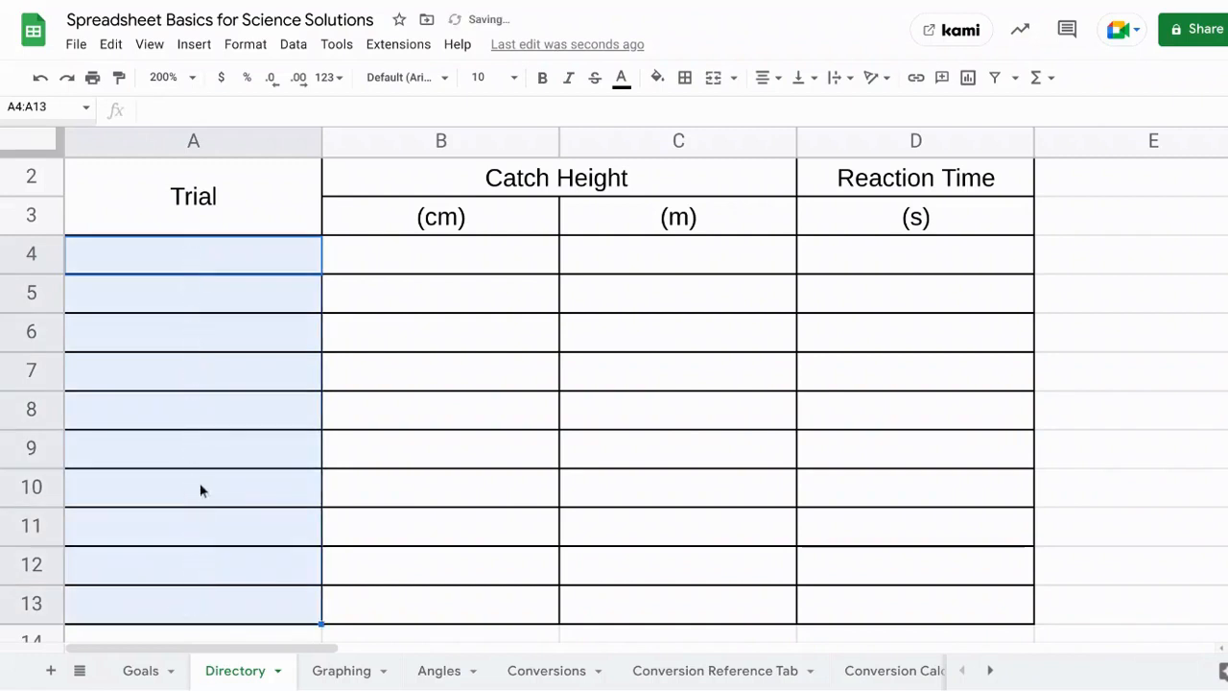
- Enter January in A4 and February in A5 of the Trial column
left_click(232, 272)
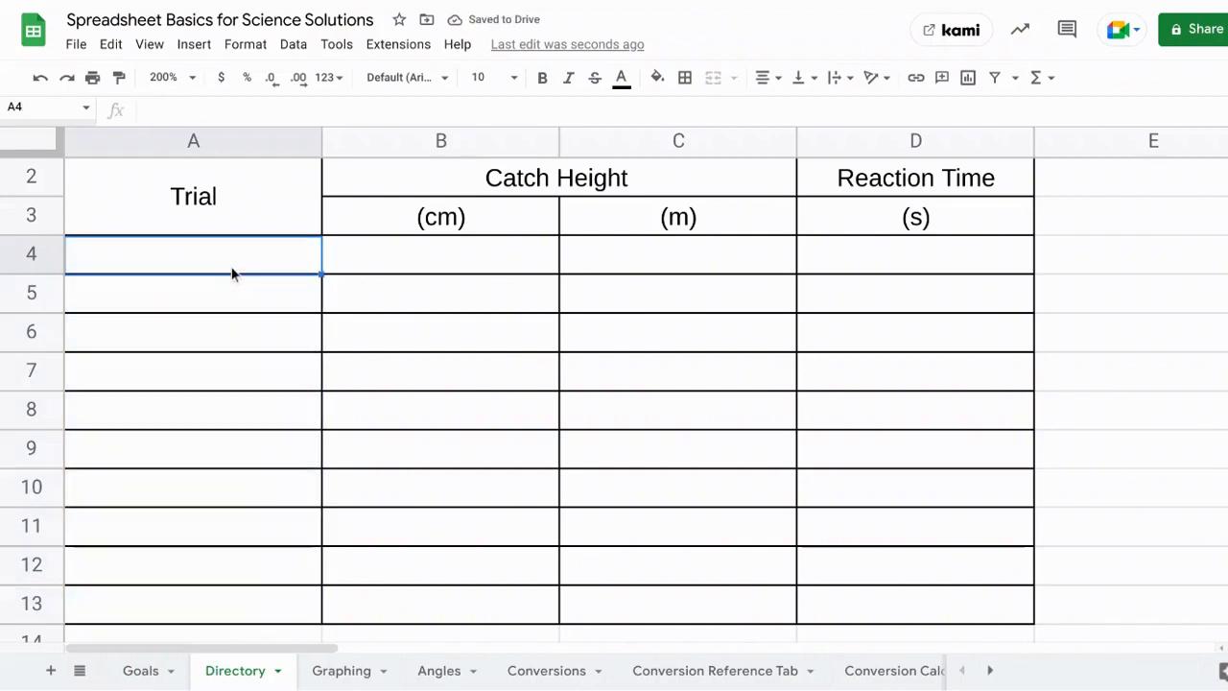
type("January")
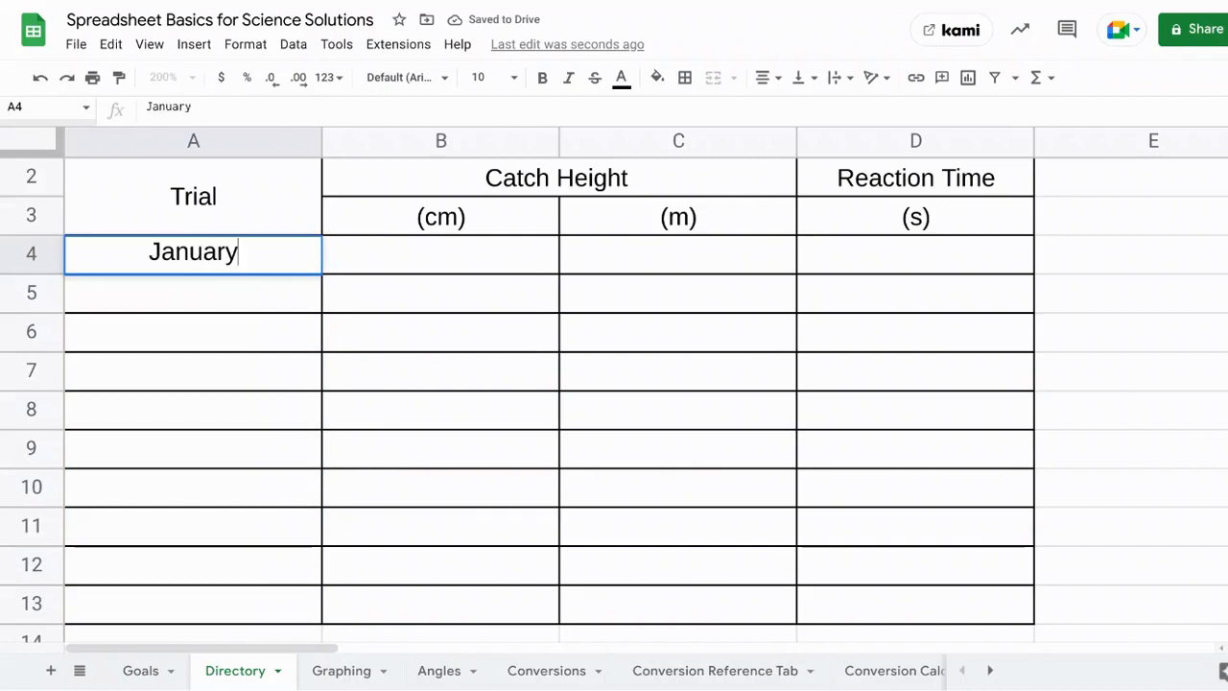
key("Return")
type("F")
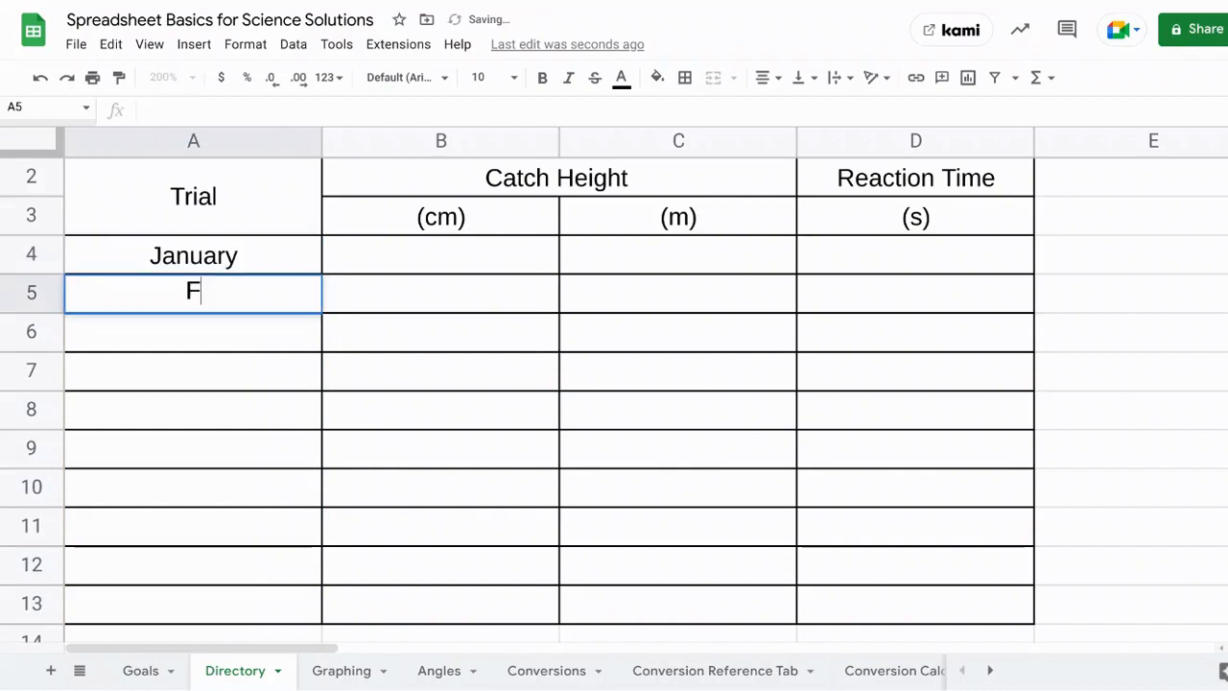
type("ebruary")
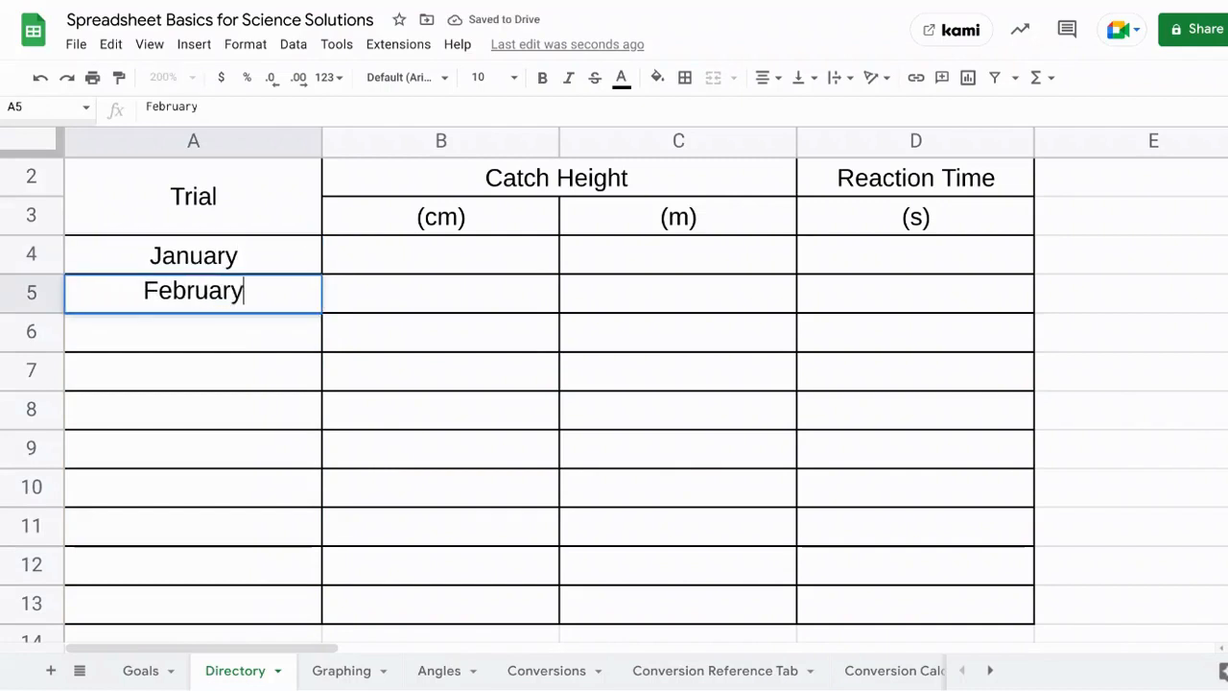
key("Return")
- Extend the month sequence from A4:A5 down to October in A13
left_click_drag(238, 260, 241, 291)
left_click_drag(321, 312, 274, 606)
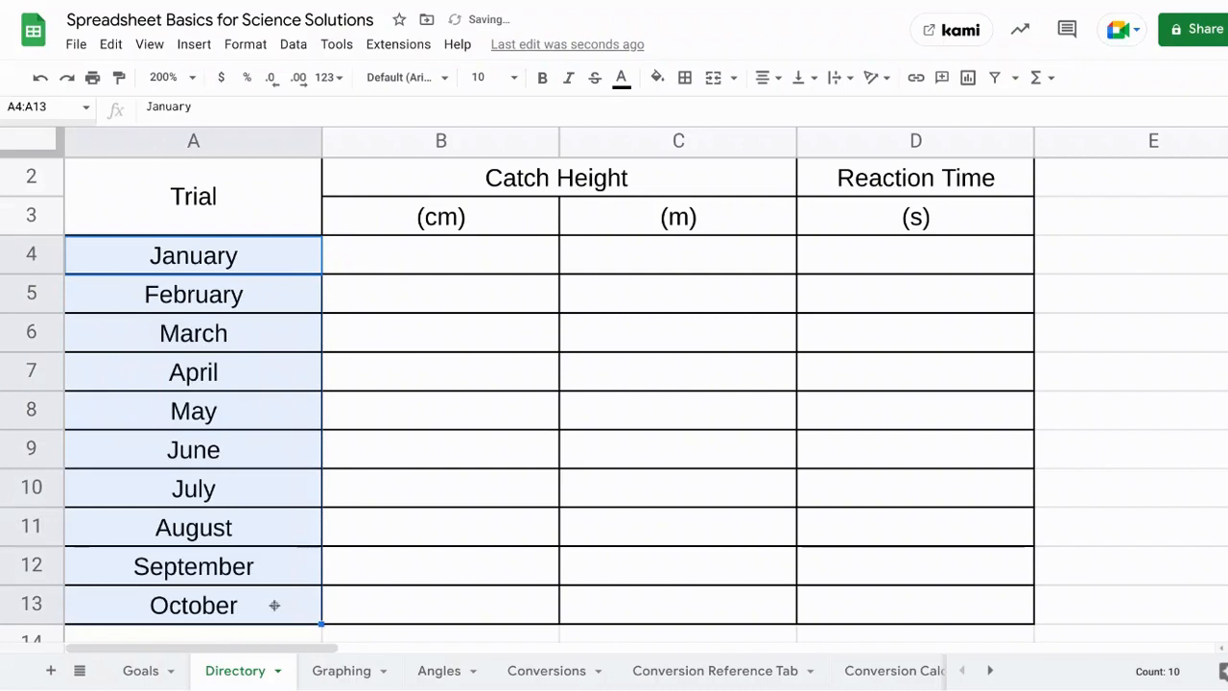
left_click(230, 370)
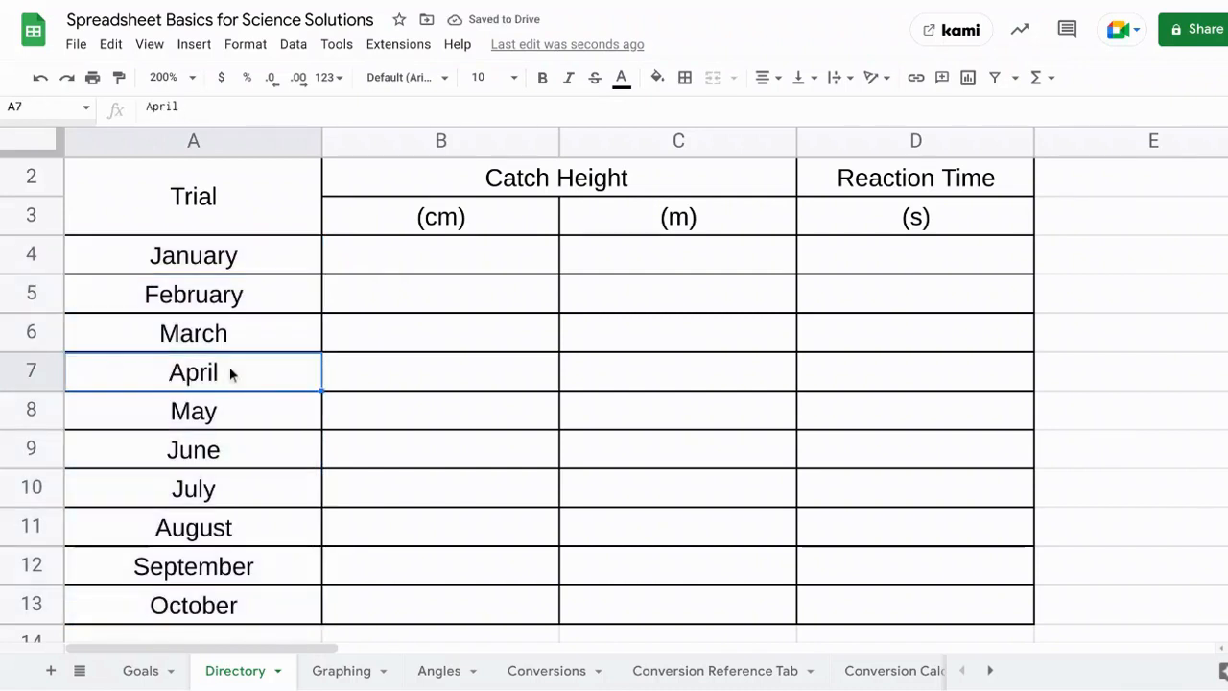
- Replace the months in the Trial column with 1 to 10 by entering 1 and 2 and filling the series down to A13
left_click(231, 262)
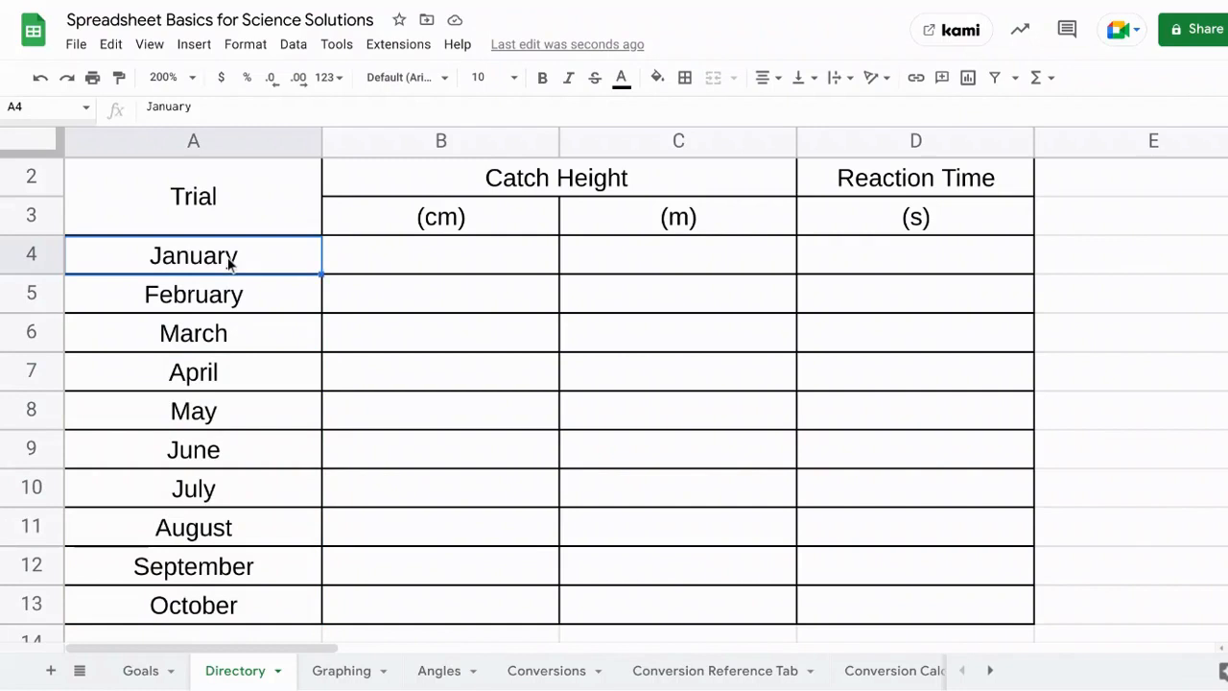
type("1")
key("Return")
type("2")
key("Return")
left_click_drag(226, 252, 229, 287)
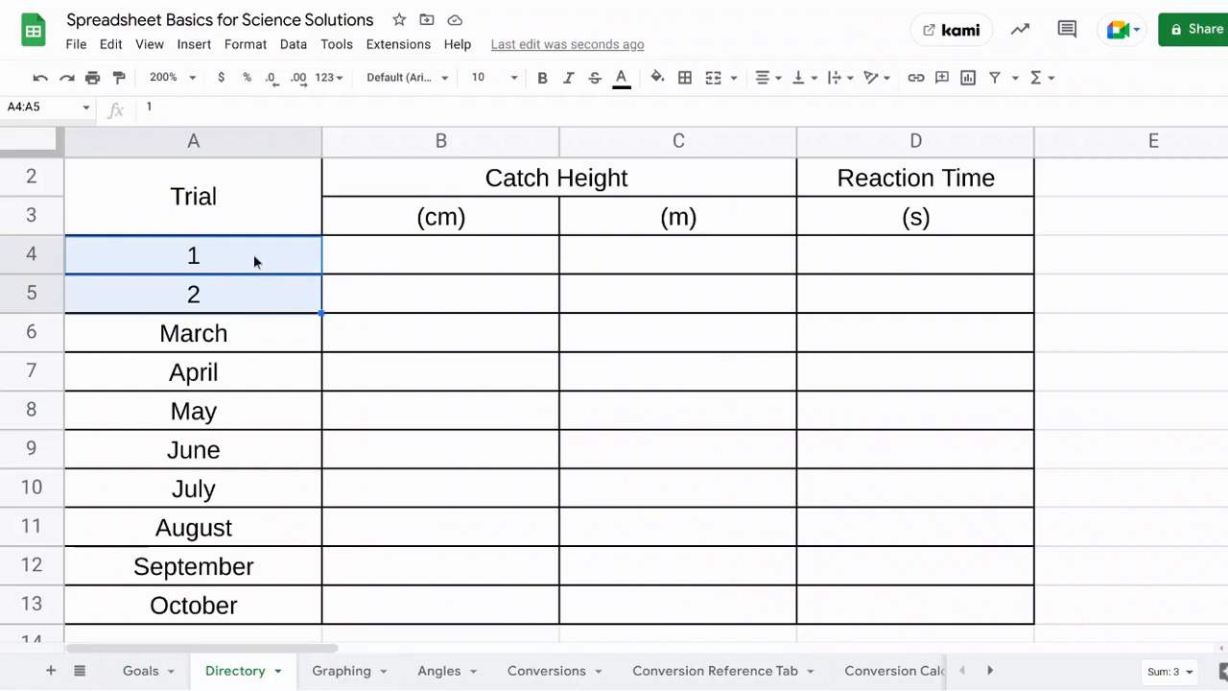
left_click_drag(322, 313, 291, 614)
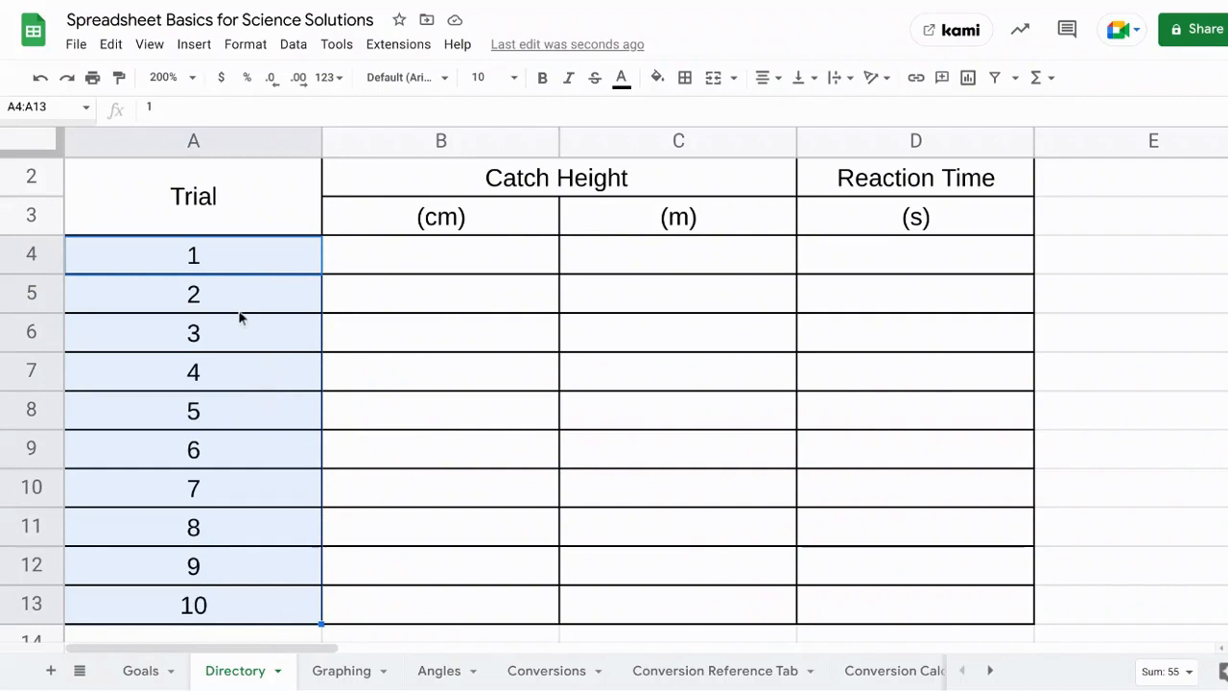
- Paste the copied catch height data into the (cm) column, starting at B4
left_click(393, 252)
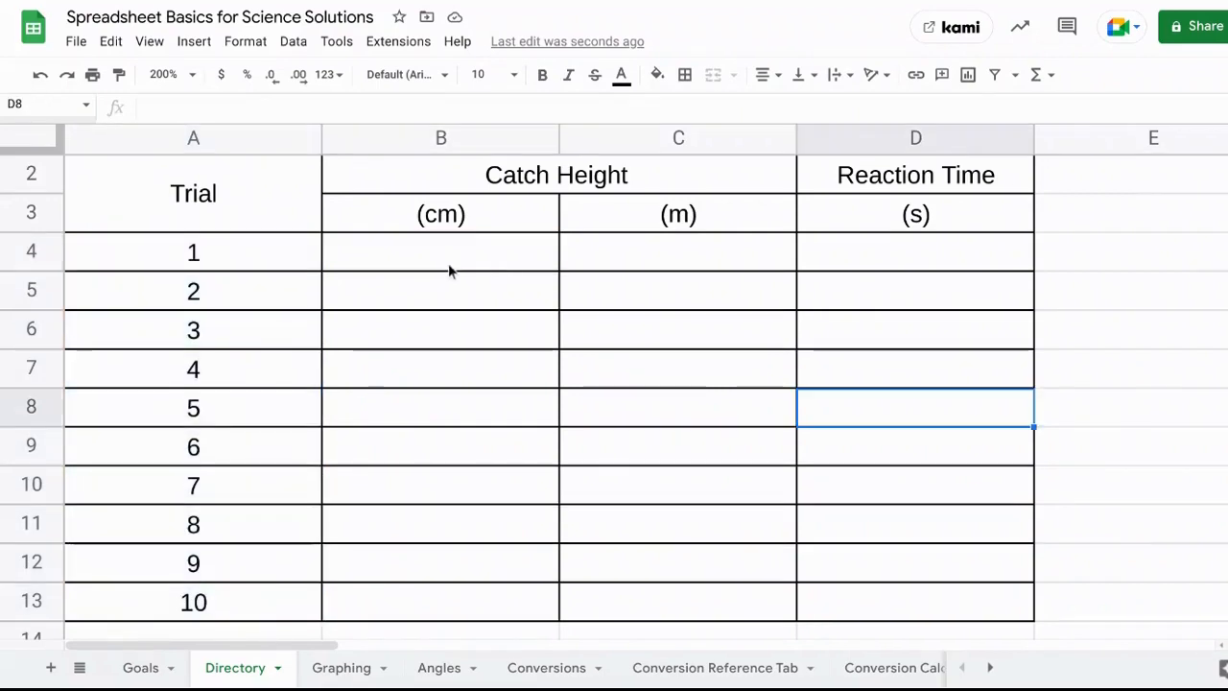
left_click(440, 265)
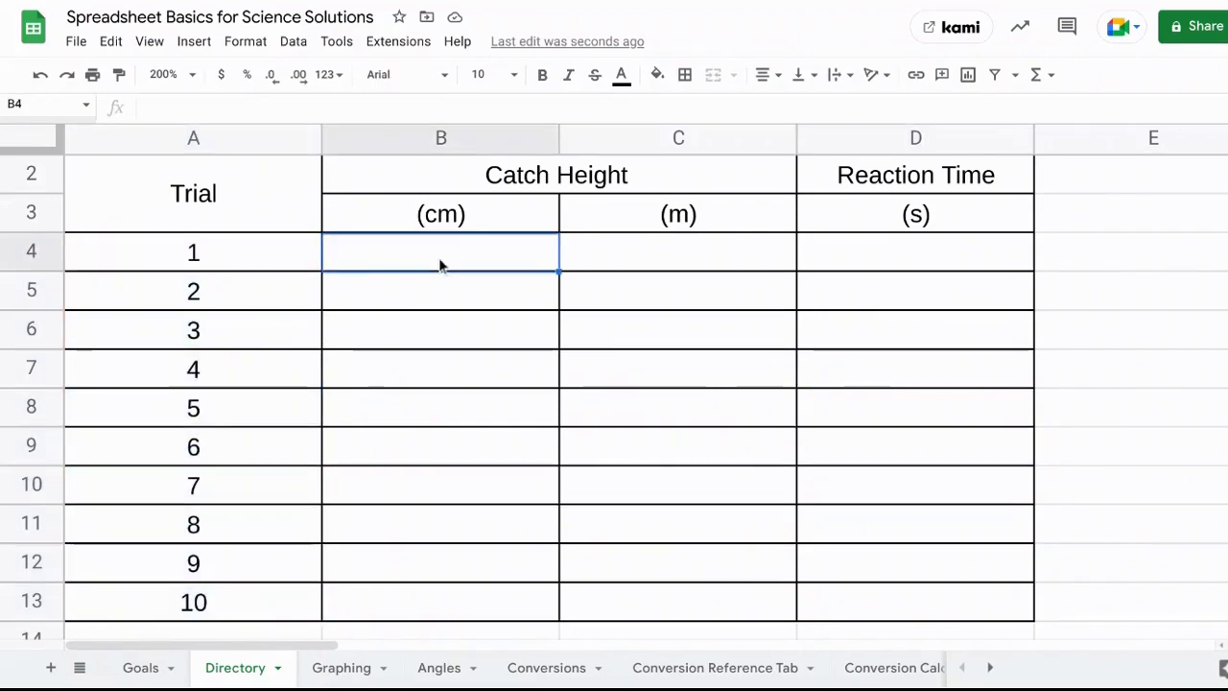
left_click(111, 43)
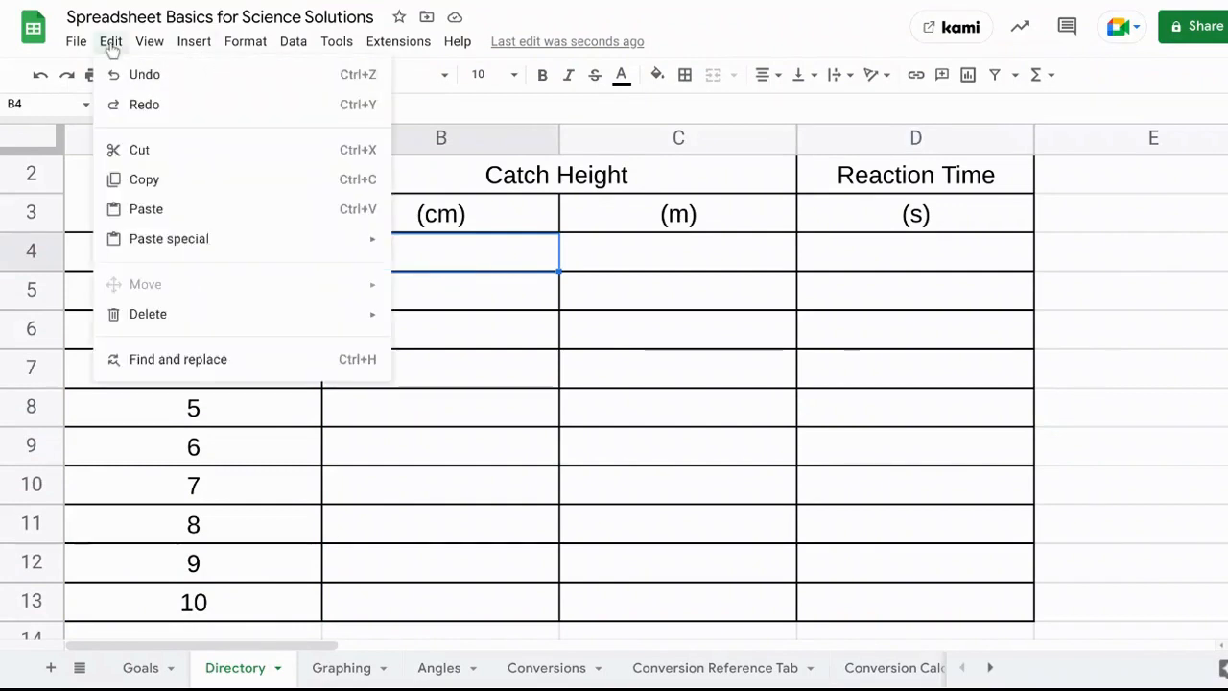
left_click(146, 208)
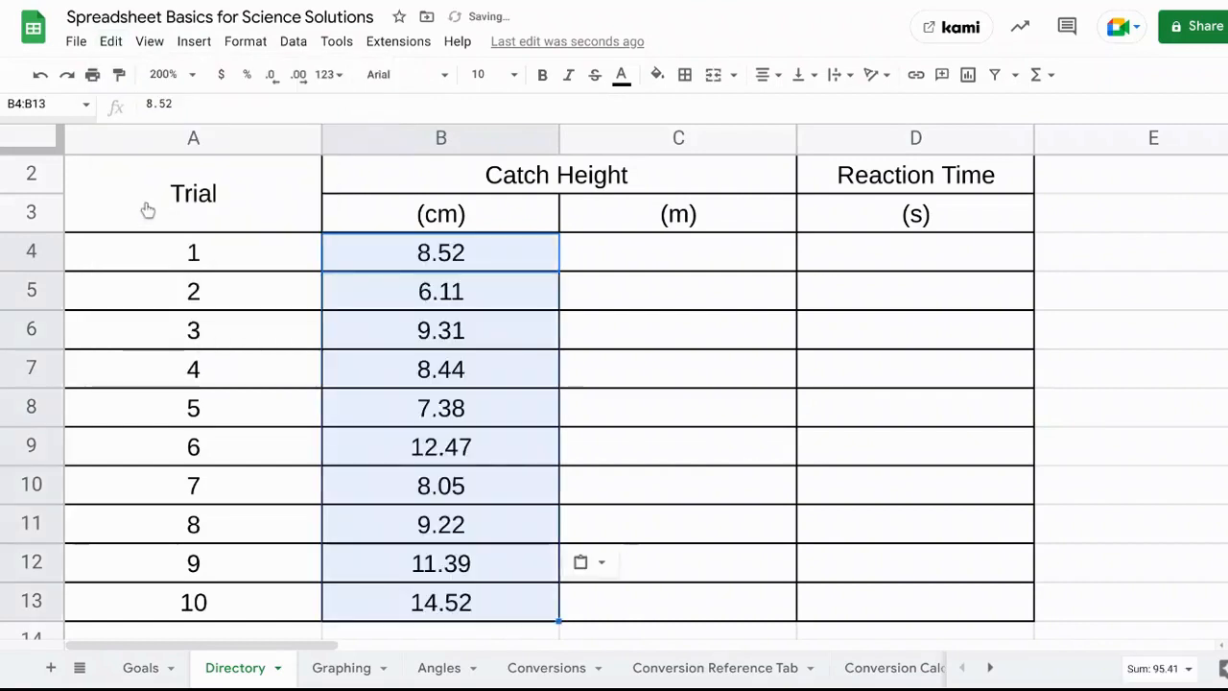
- Enter the formula =B4/100 in C4 to convert the first catch height to metres, rejecting the suggested autofill
left_click(600, 259)
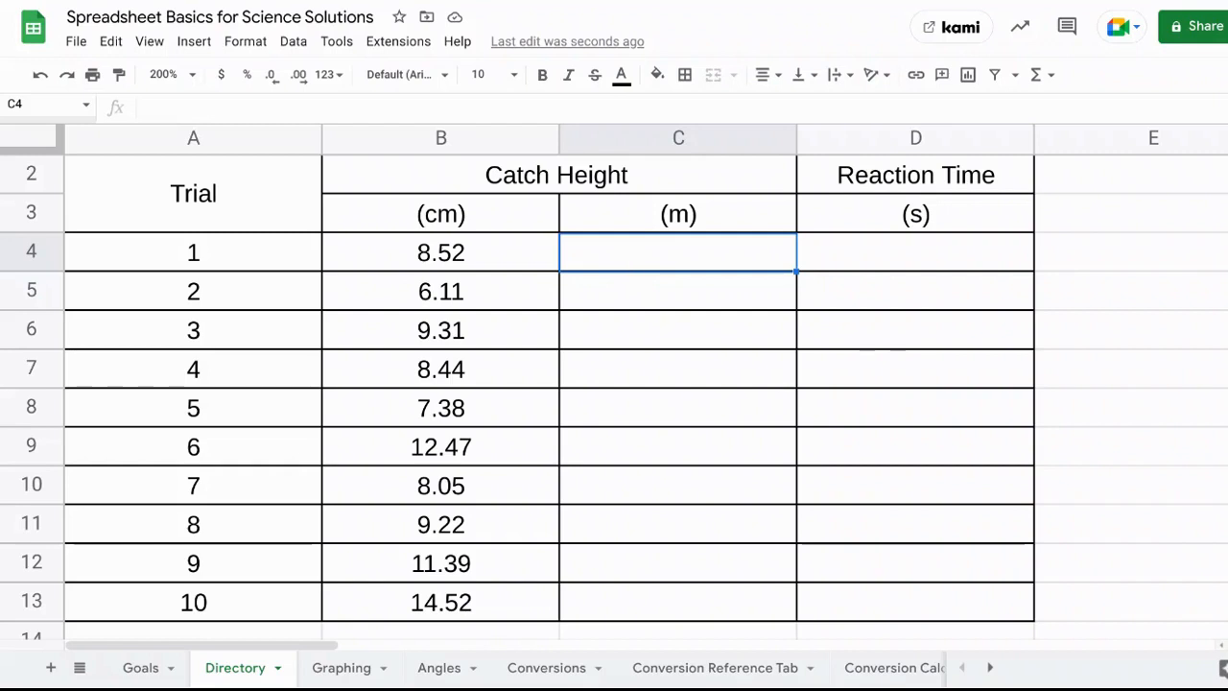
left_click(622, 340)
left_click(618, 261)
type("=")
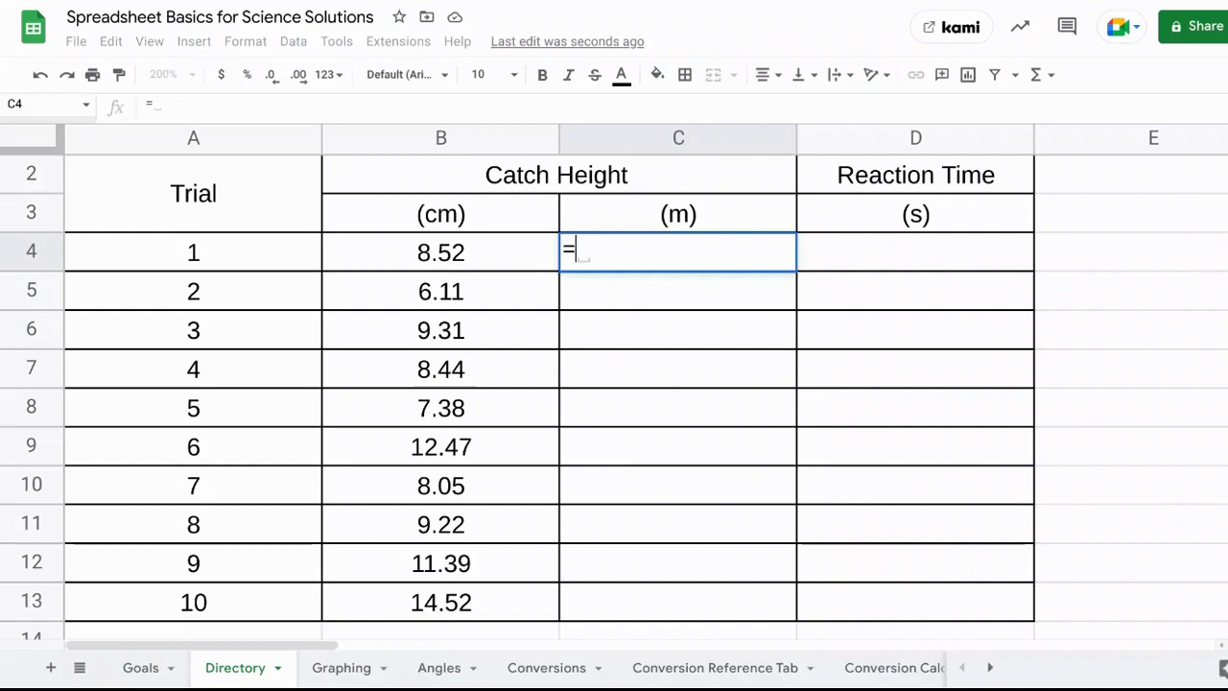
left_click(443, 256)
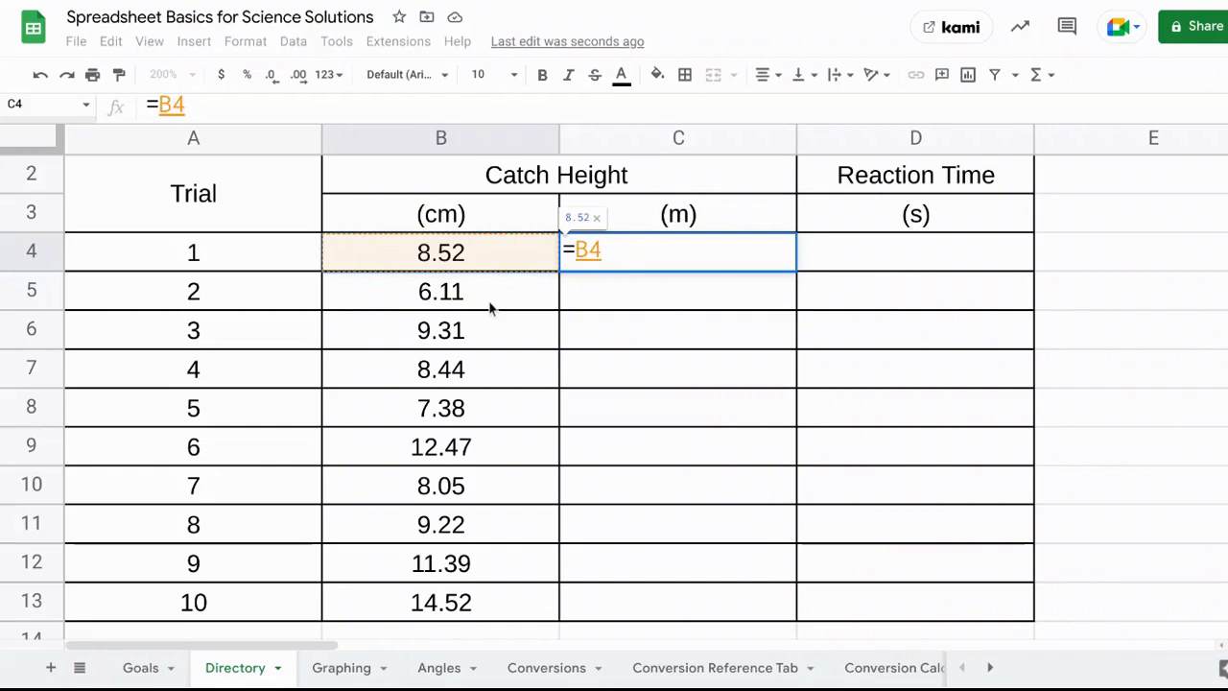
type("/100")
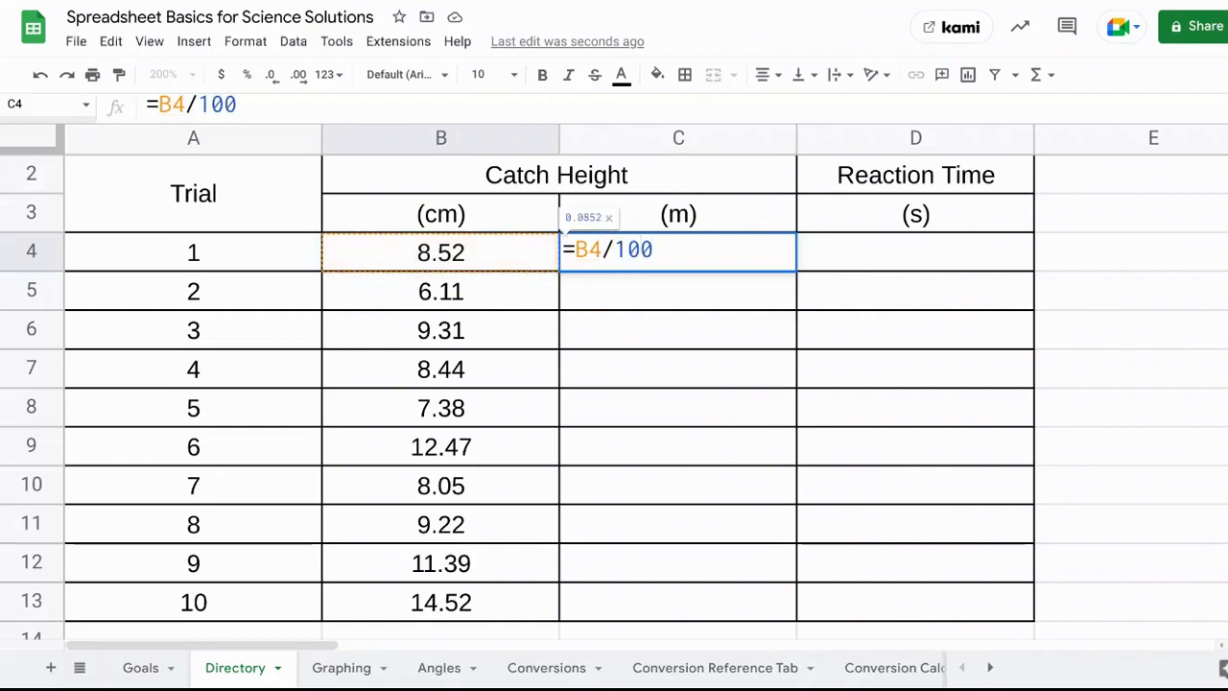
key("Return")
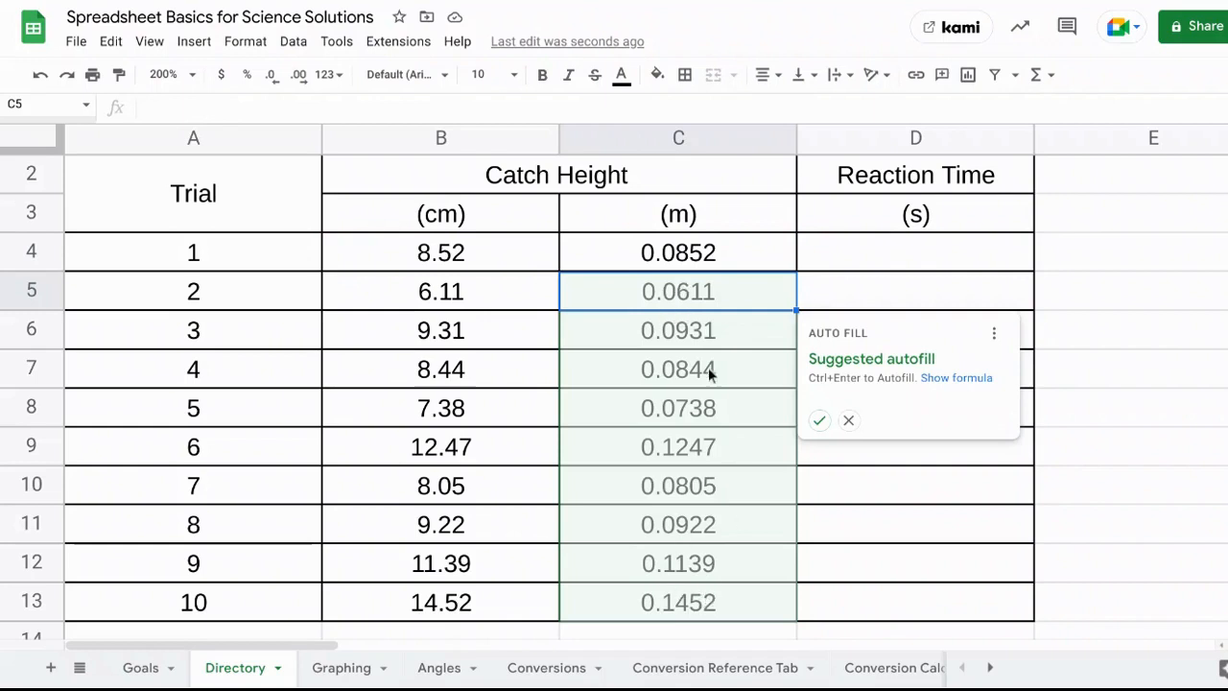
left_click(850, 422)
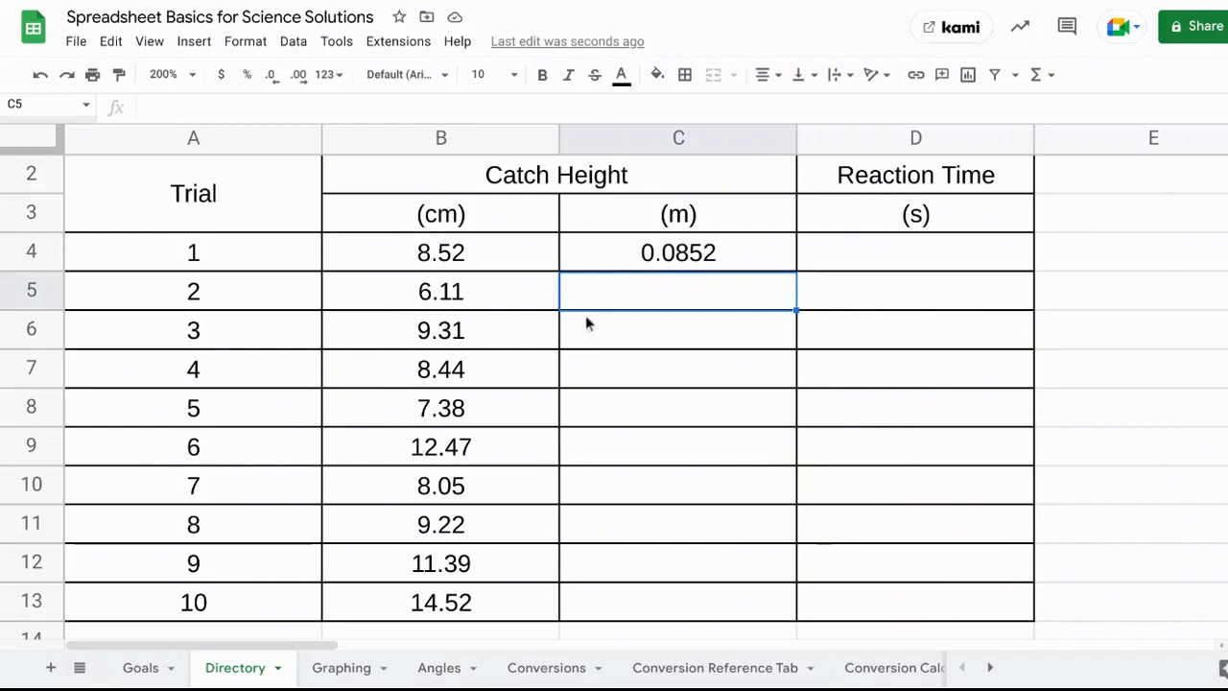
- Append the unit cm to the trial 2 catch height in B5
left_click(615, 259)
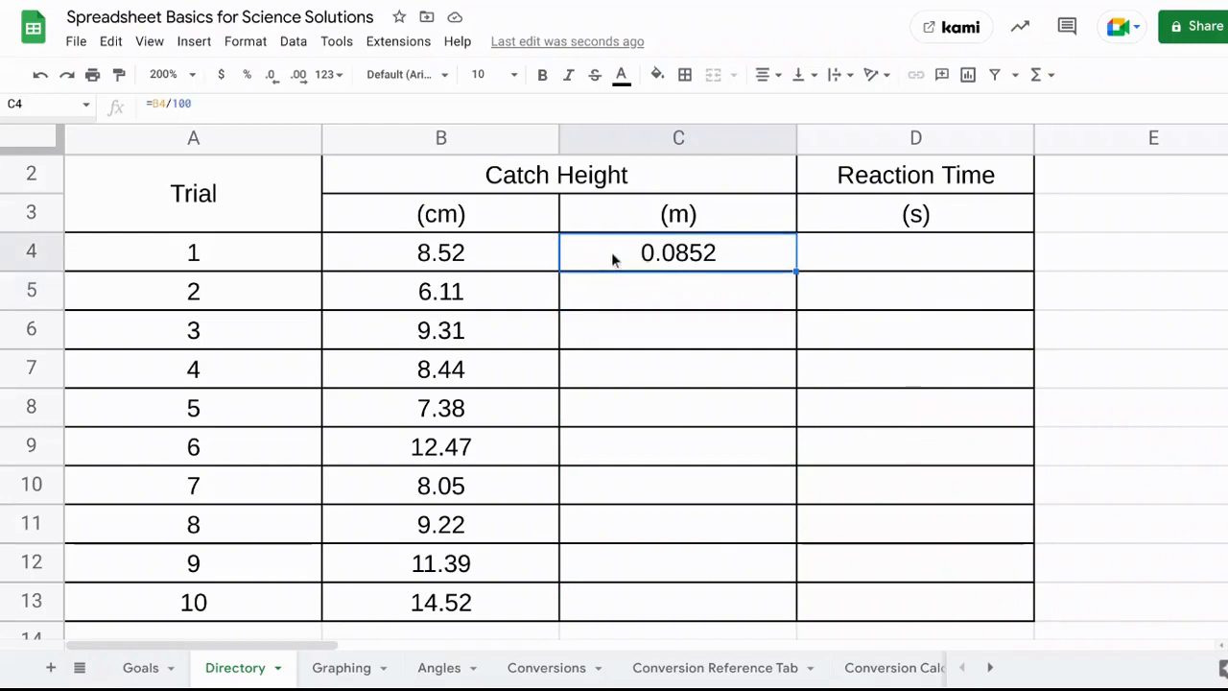
left_click(456, 301)
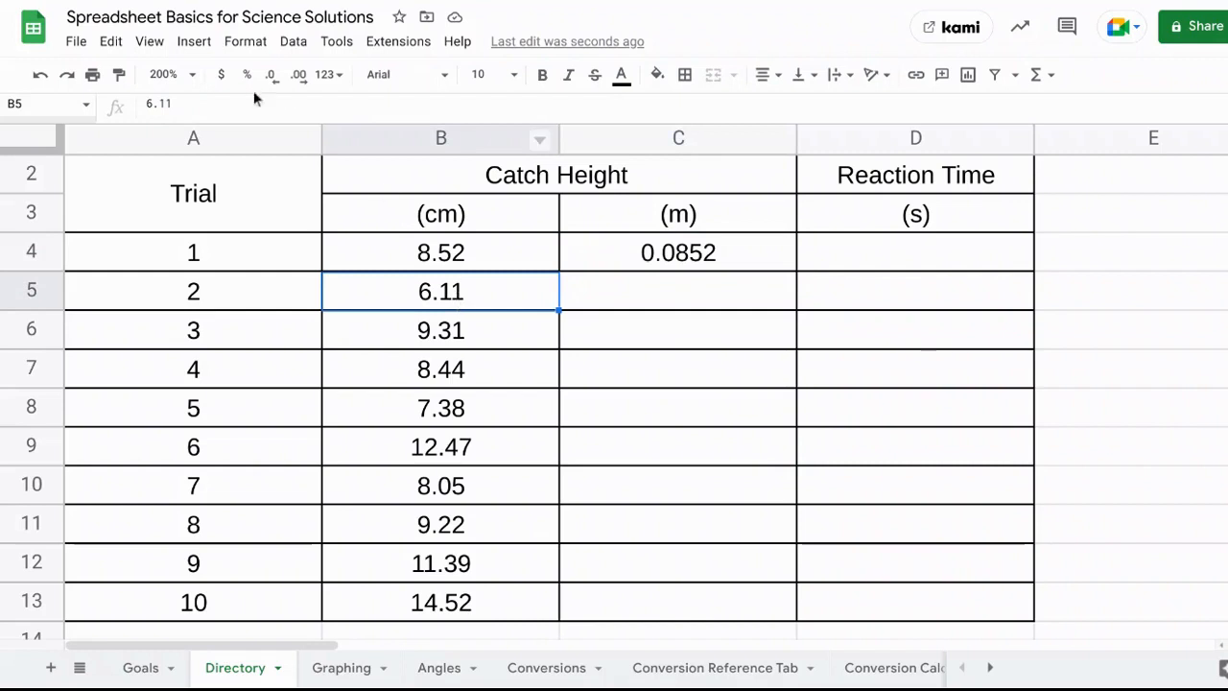
left_click(231, 108)
type("cm")
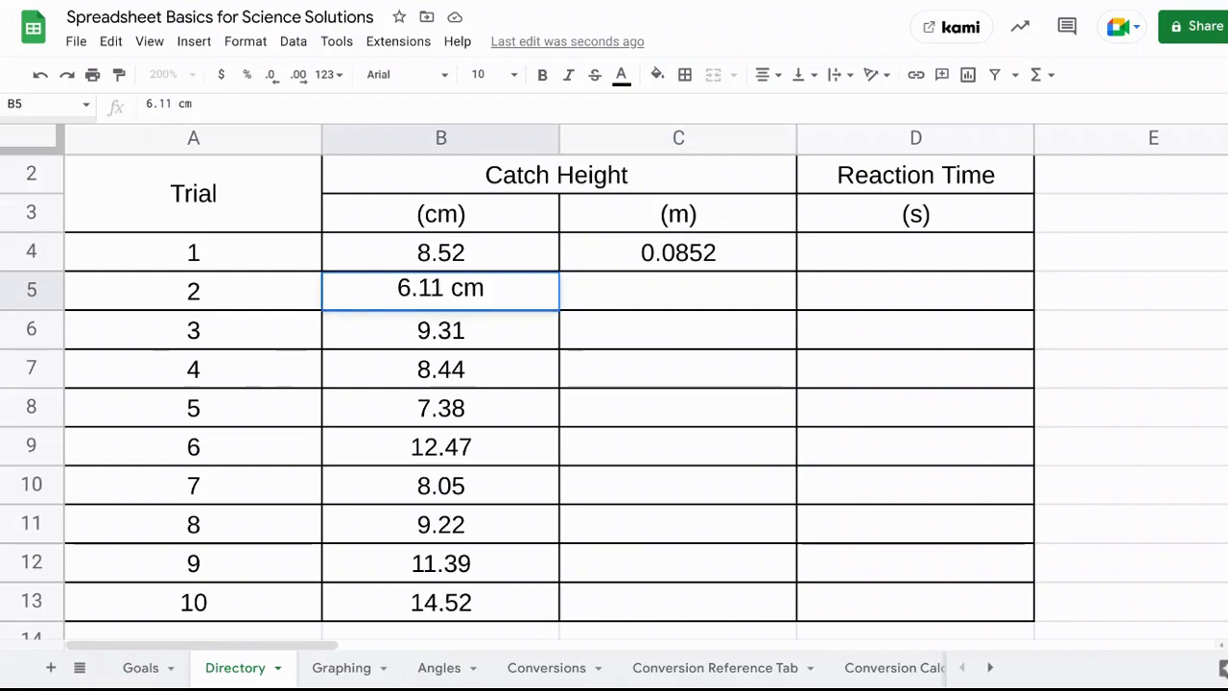
key("Return")
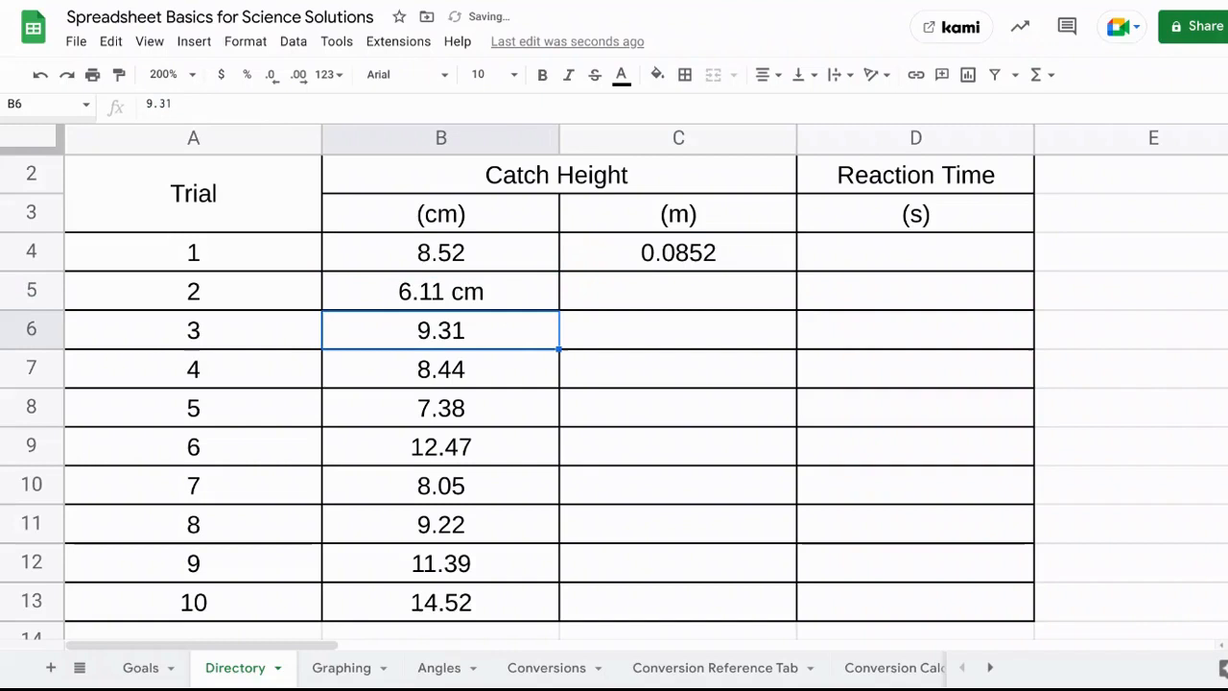
- Fill the conversion formula from C4 down to C13 and check the copied formula in C6
left_click(686, 261)
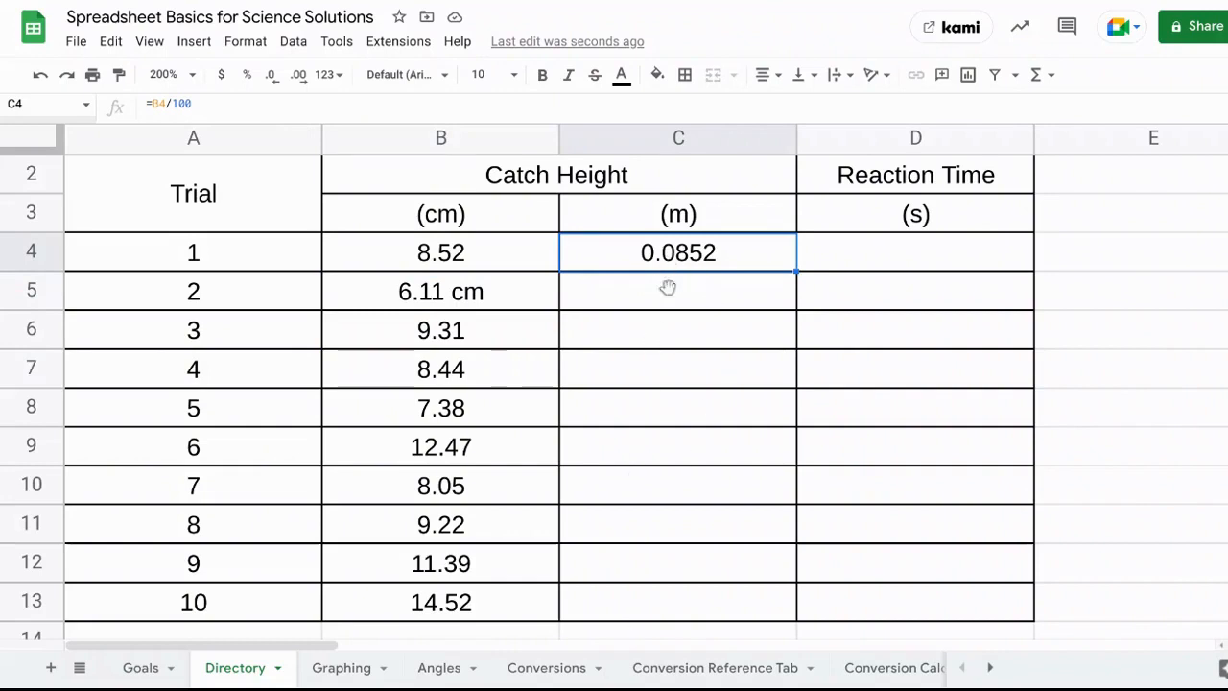
left_click(656, 367)
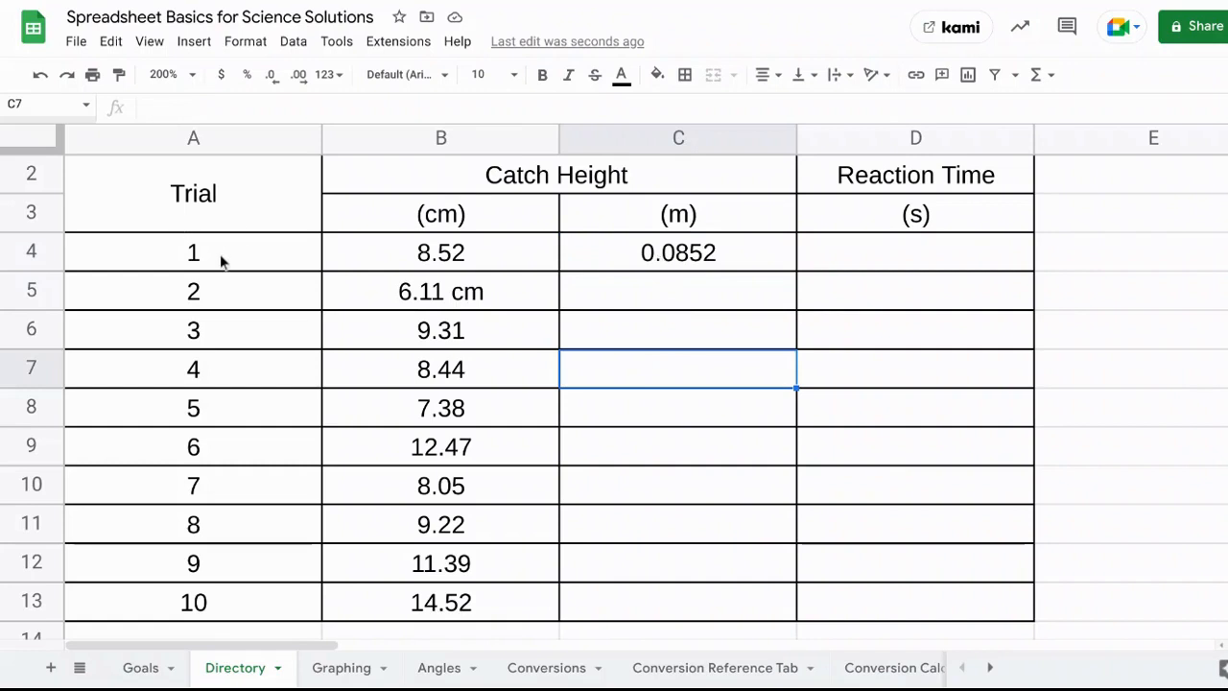
left_click(683, 257)
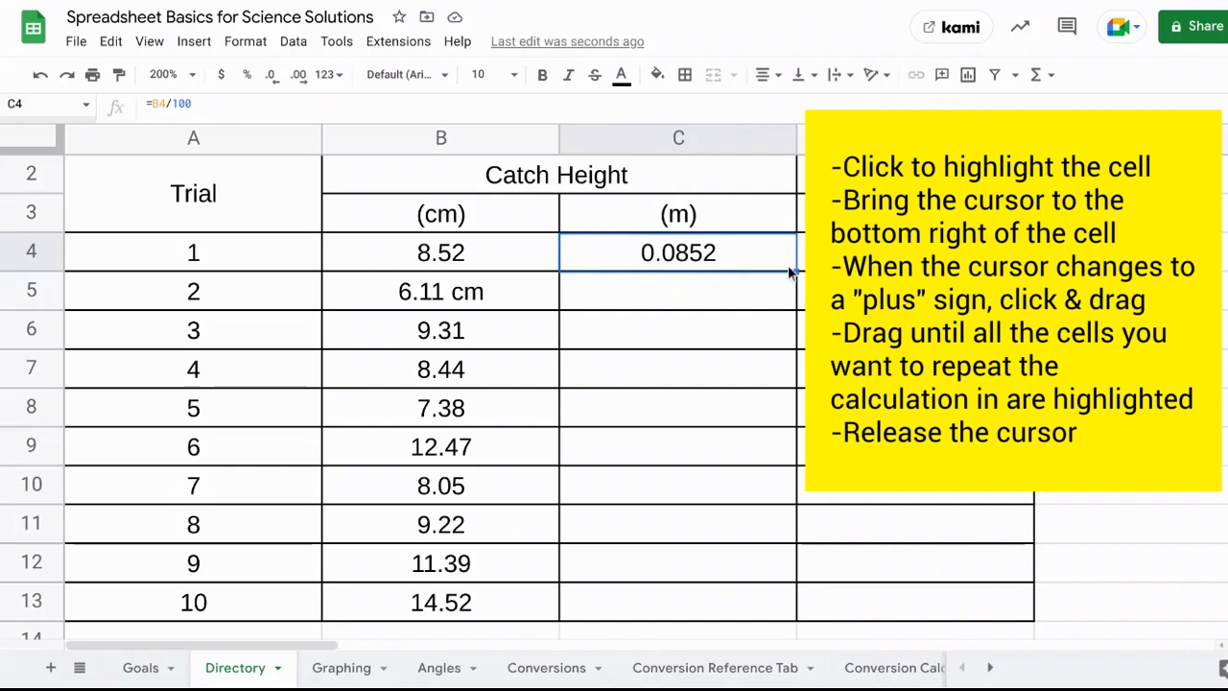
left_click_drag(797, 272, 779, 598)
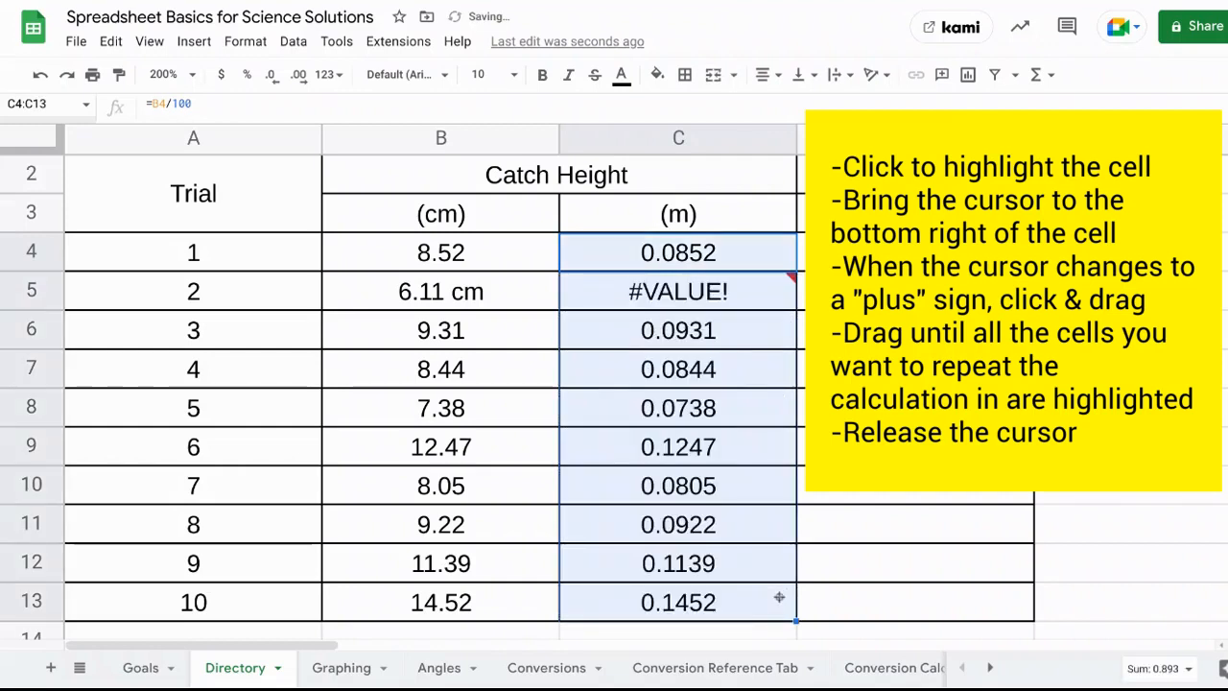
left_click(725, 343)
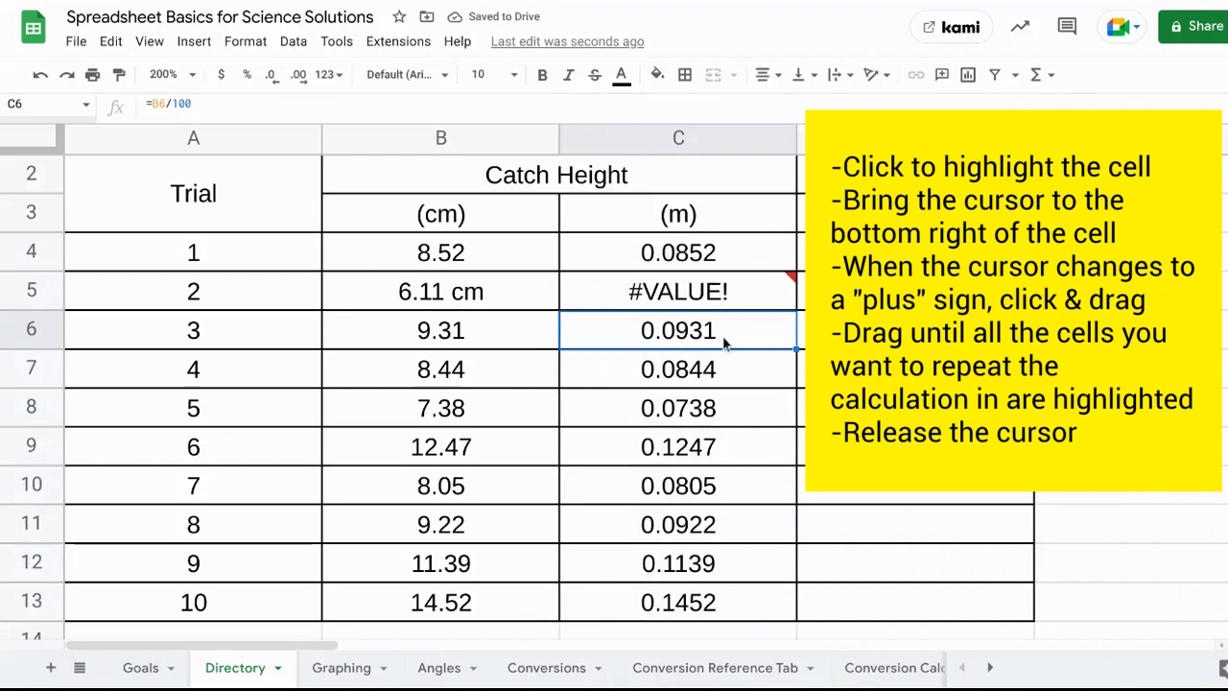
left_click(452, 110)
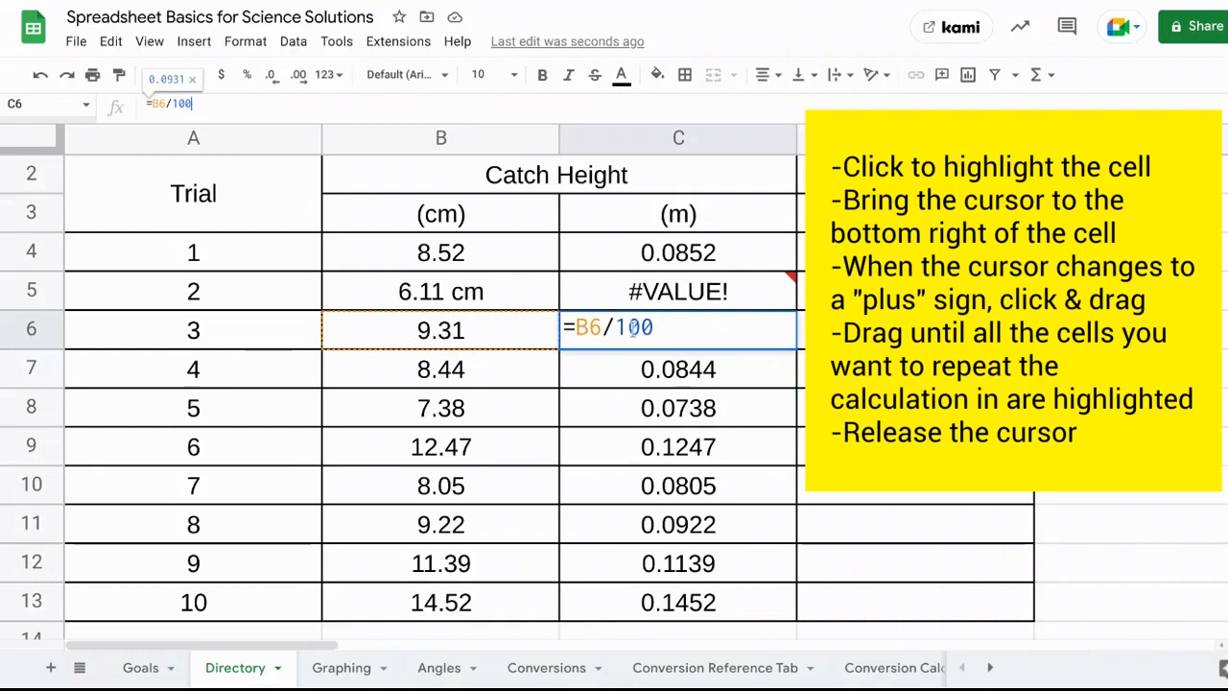
key("Return")
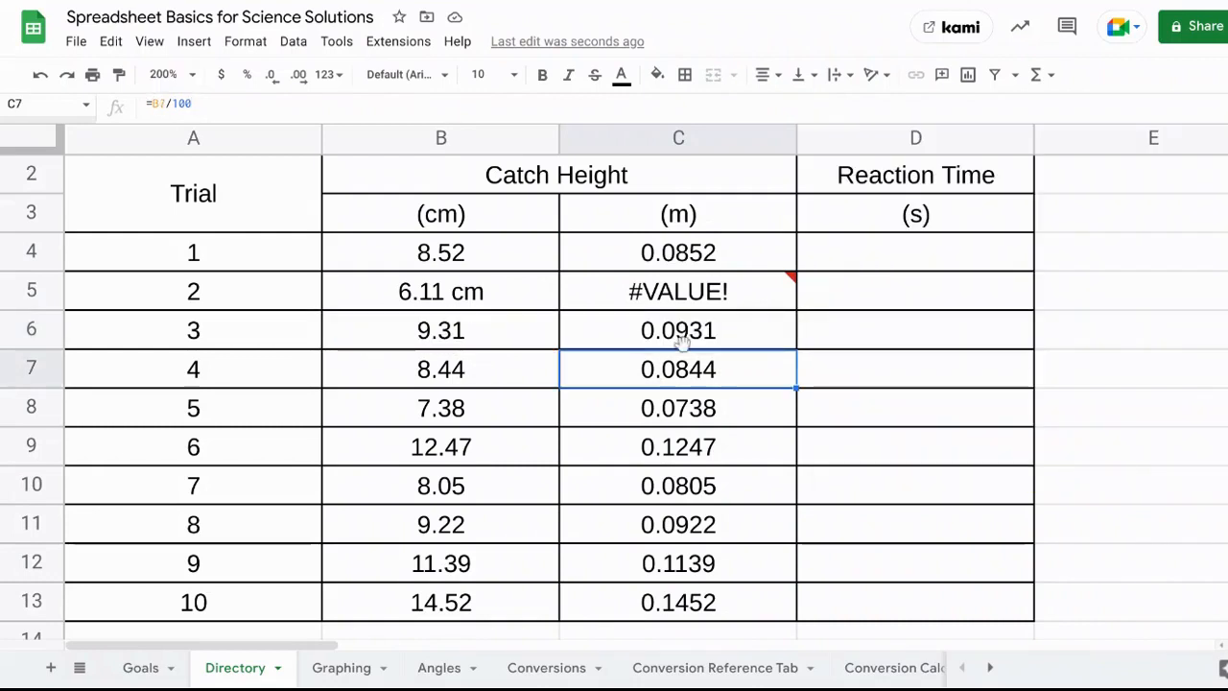
- Remove the unit cm from the trial 2 catch height in B5, leaving only 6.11
left_click(633, 295)
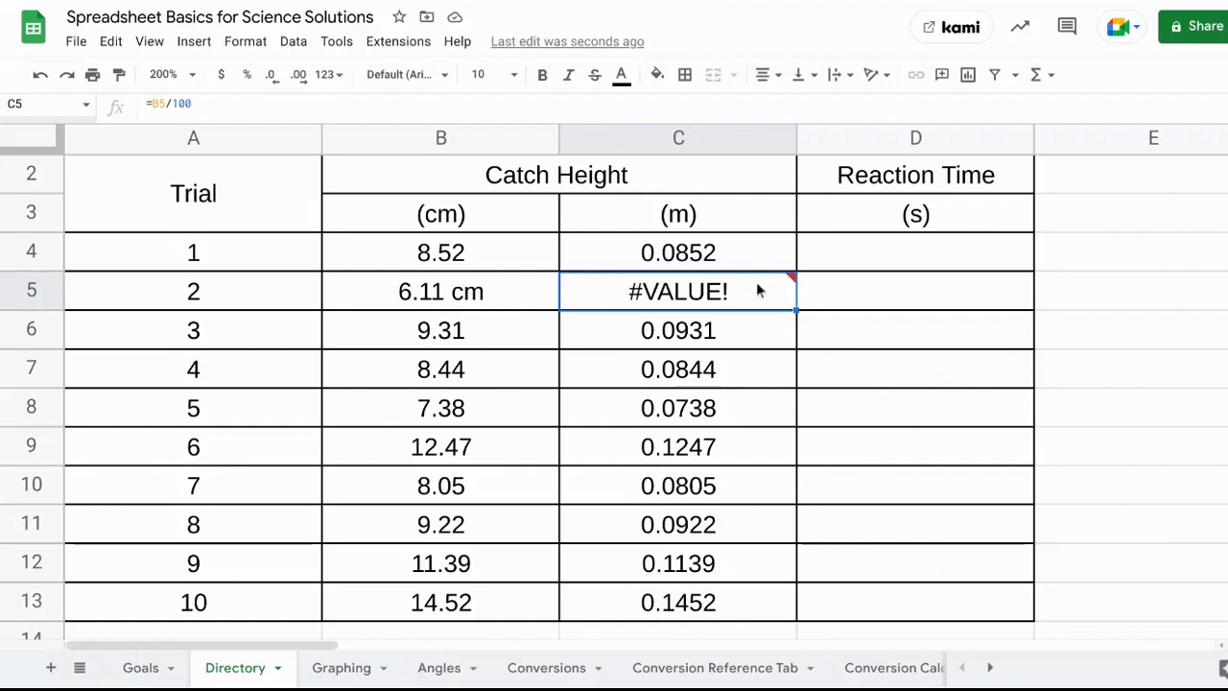
left_click(472, 297)
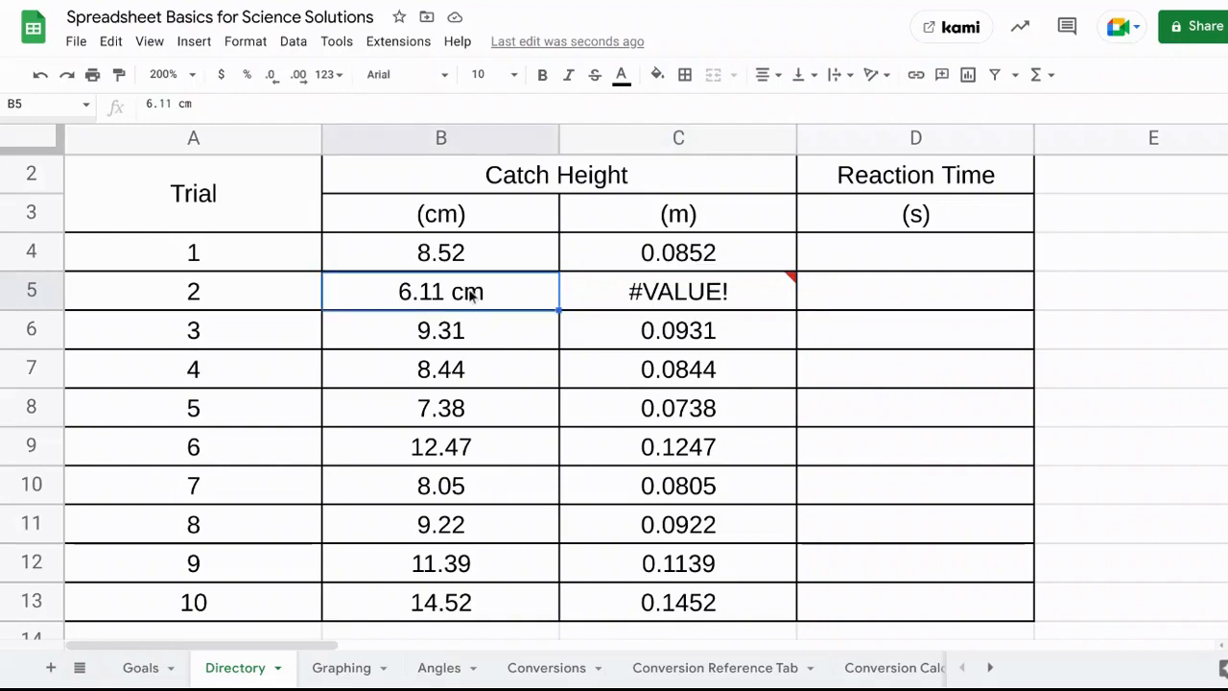
left_click(261, 112)
key("BackSpace")
key("BackSpace")
key("BackSpace")
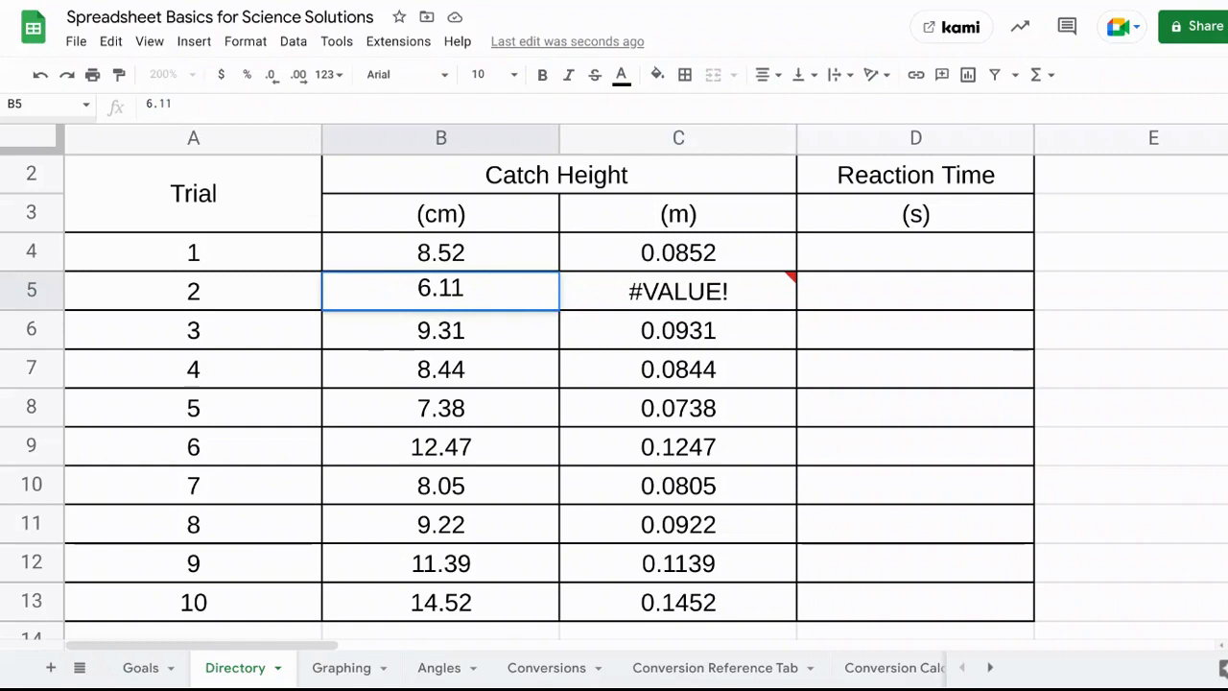
key("Return")
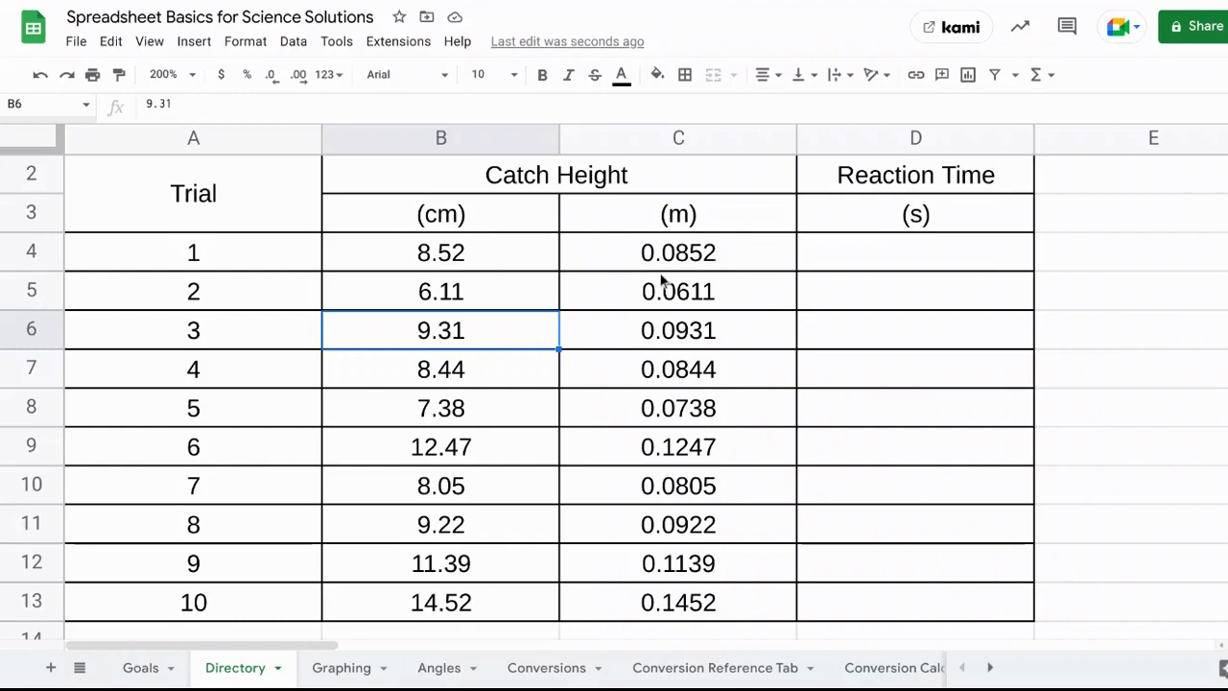
- Enter the formula =SQRT(2*C4/9.8) in D4 to calculate the trial 1 reaction time
left_click(842, 259)
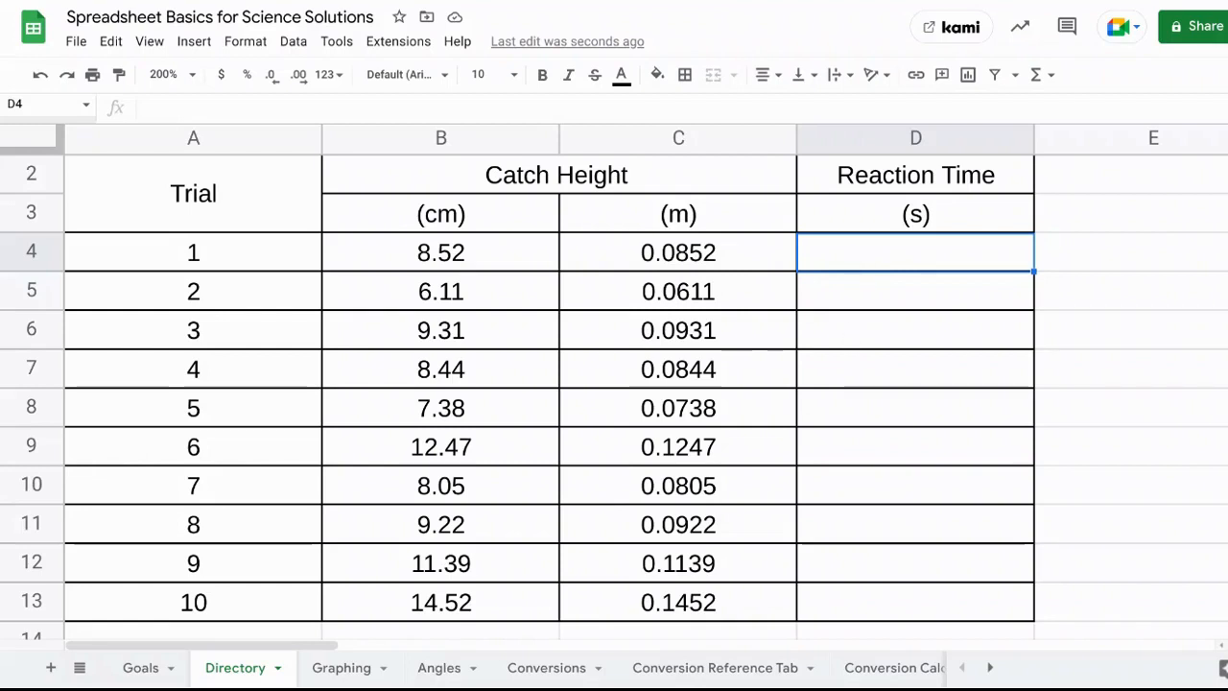
type("=")
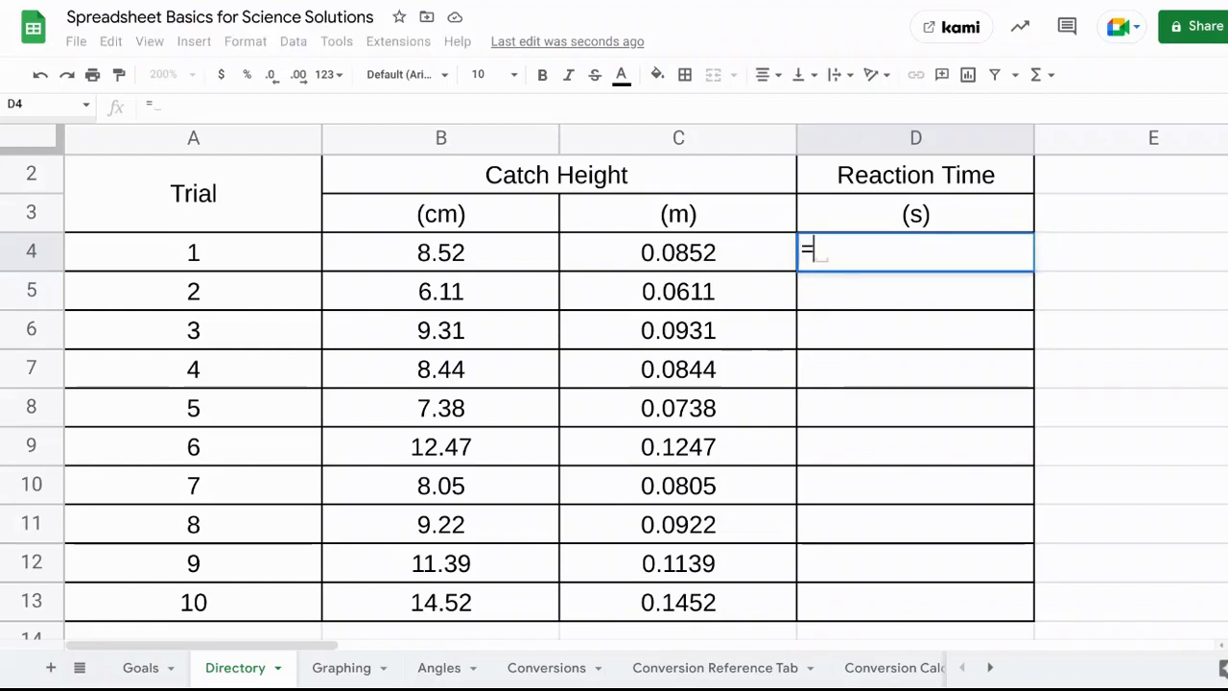
type("sq")
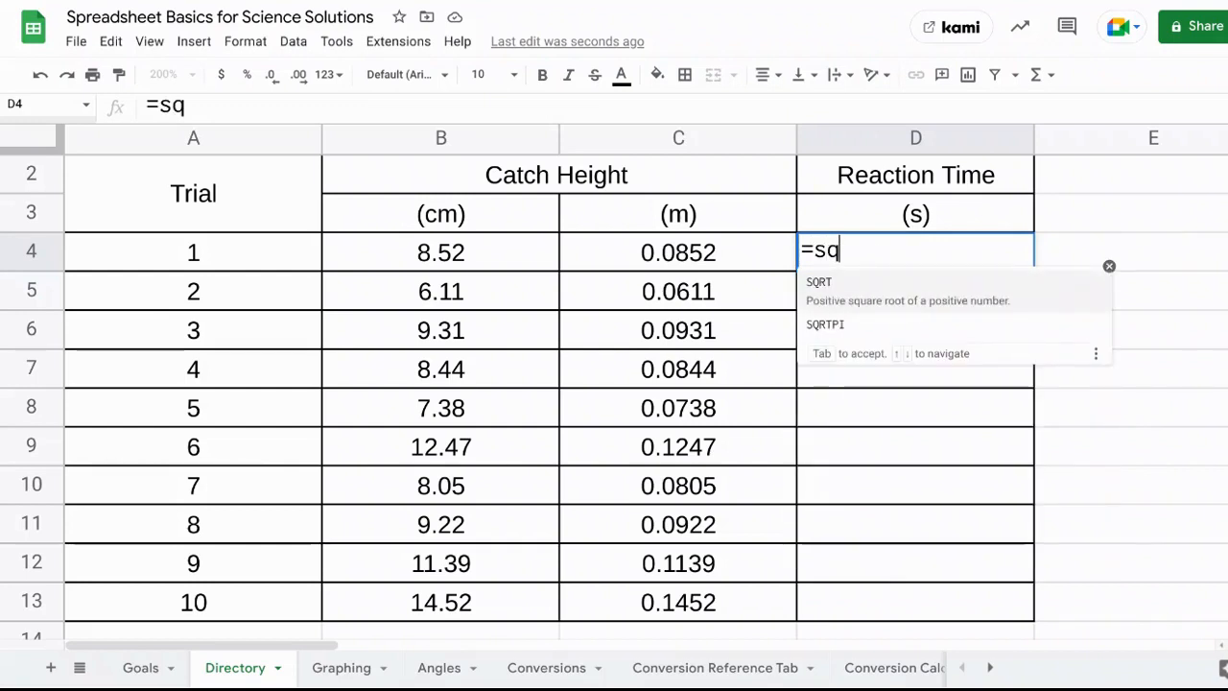
left_click(841, 283)
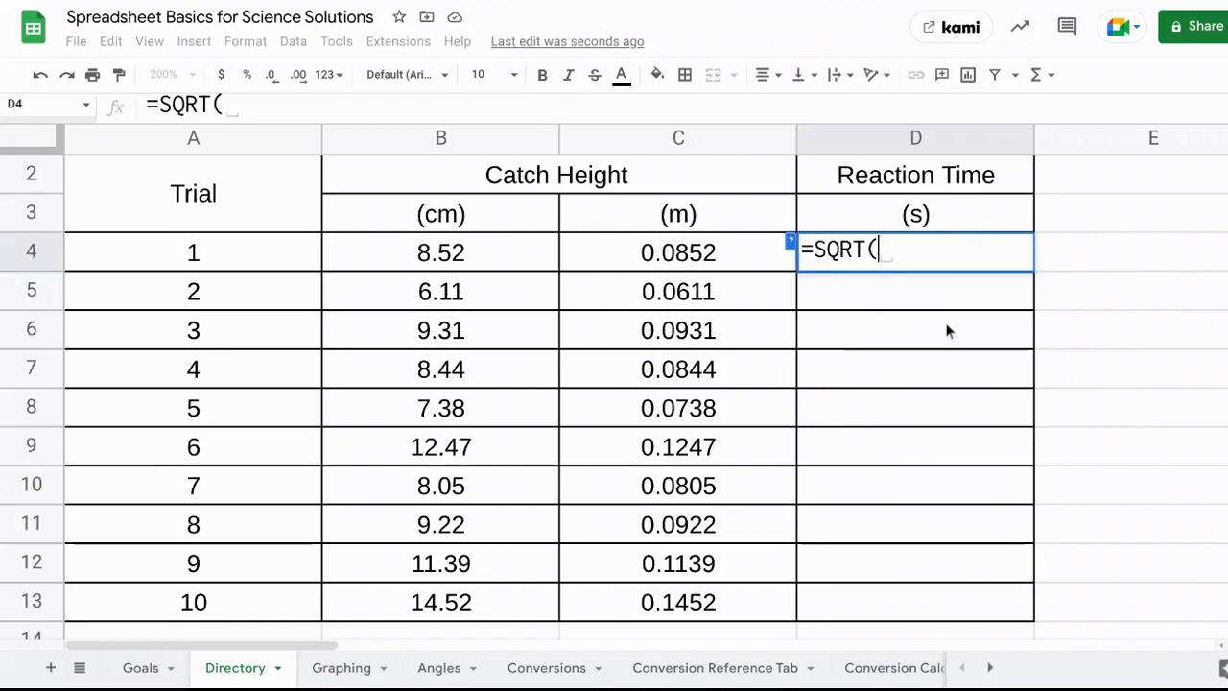
type("2")
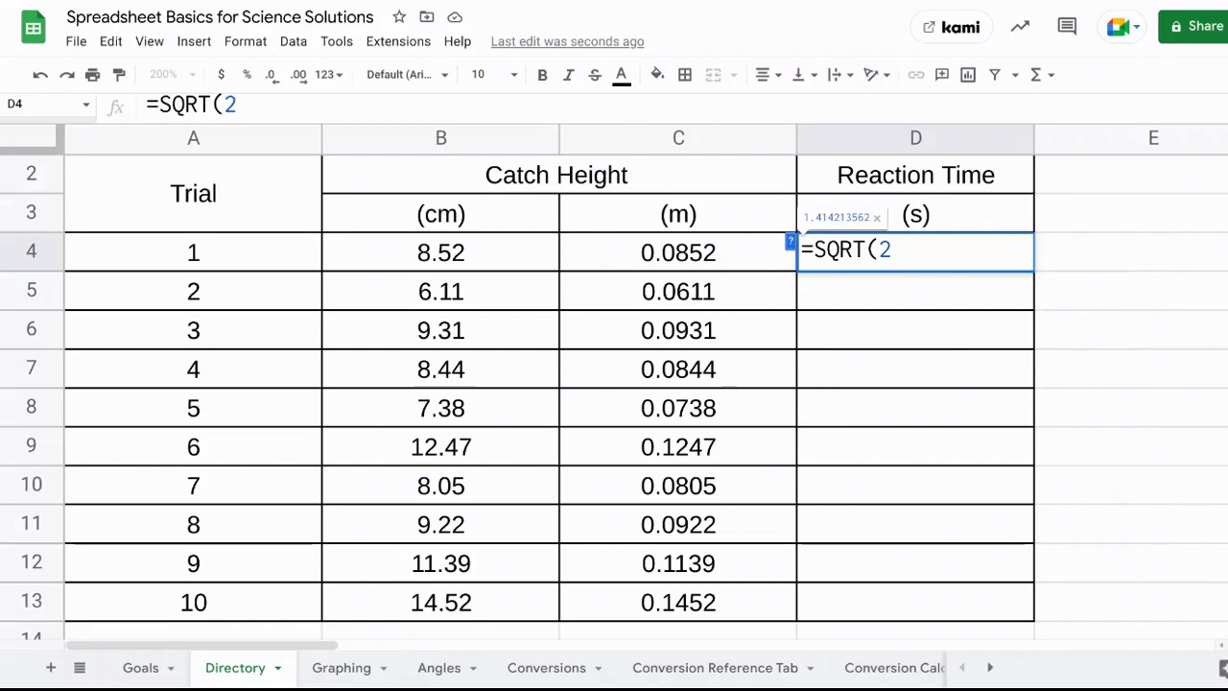
type("*")
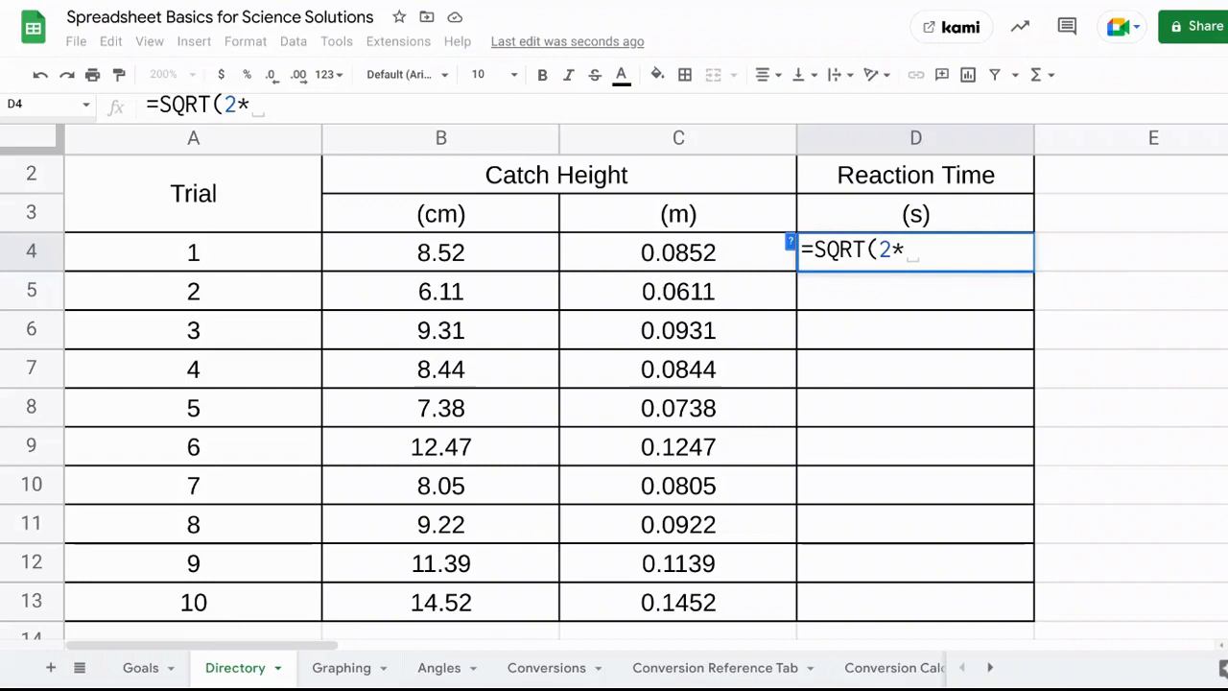
left_click(678, 265)
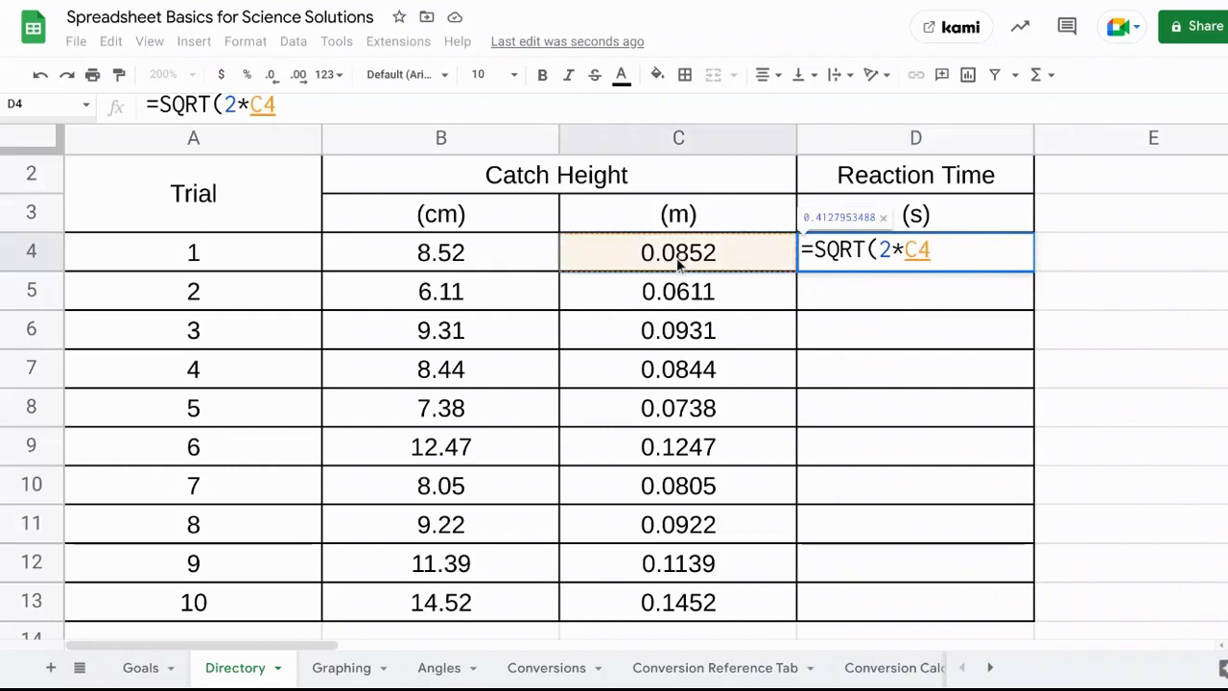
type("/9.8")
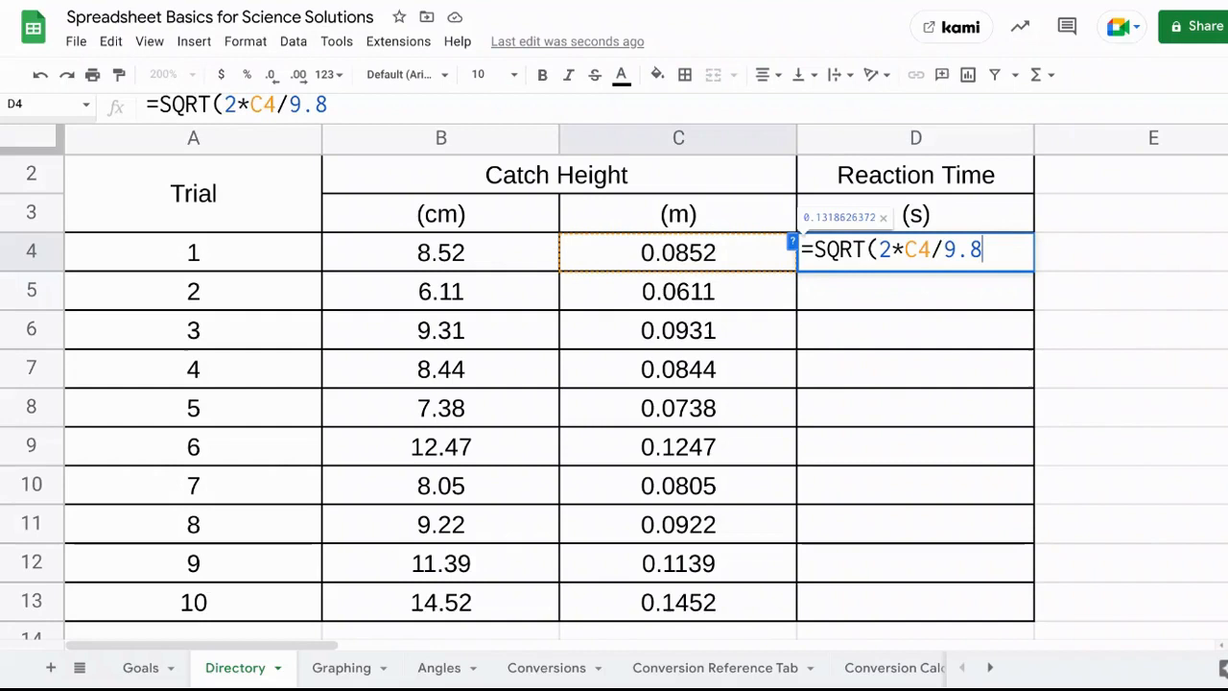
type(")")
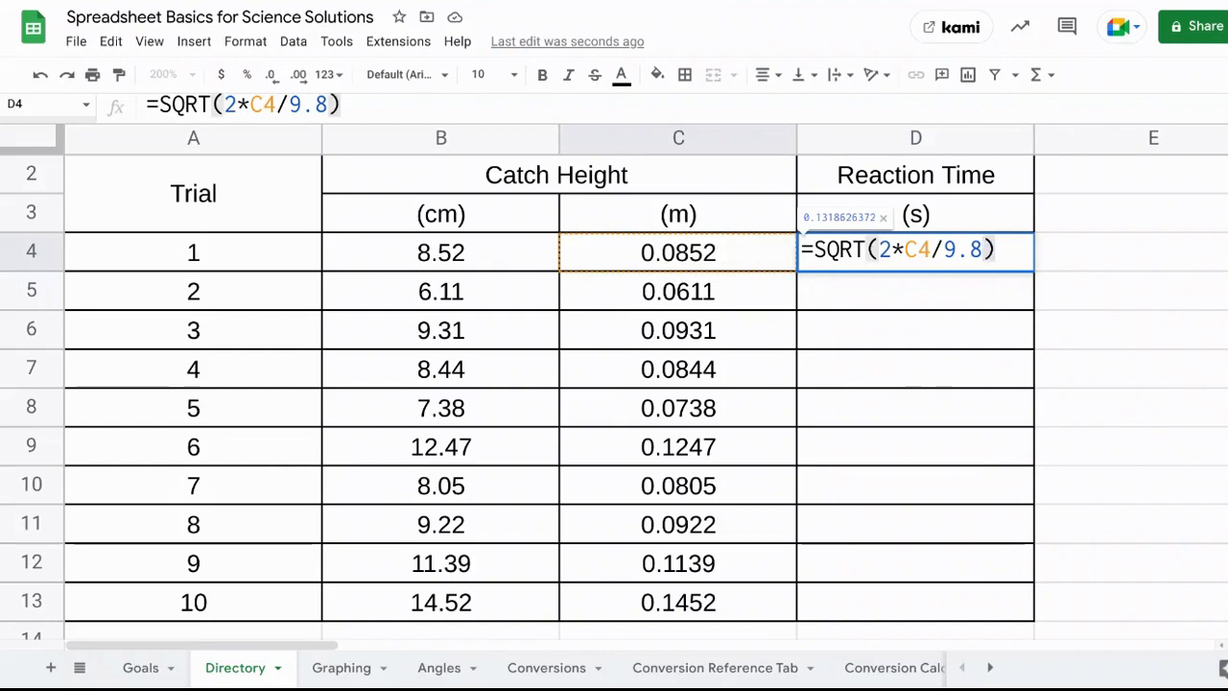
key("Return")
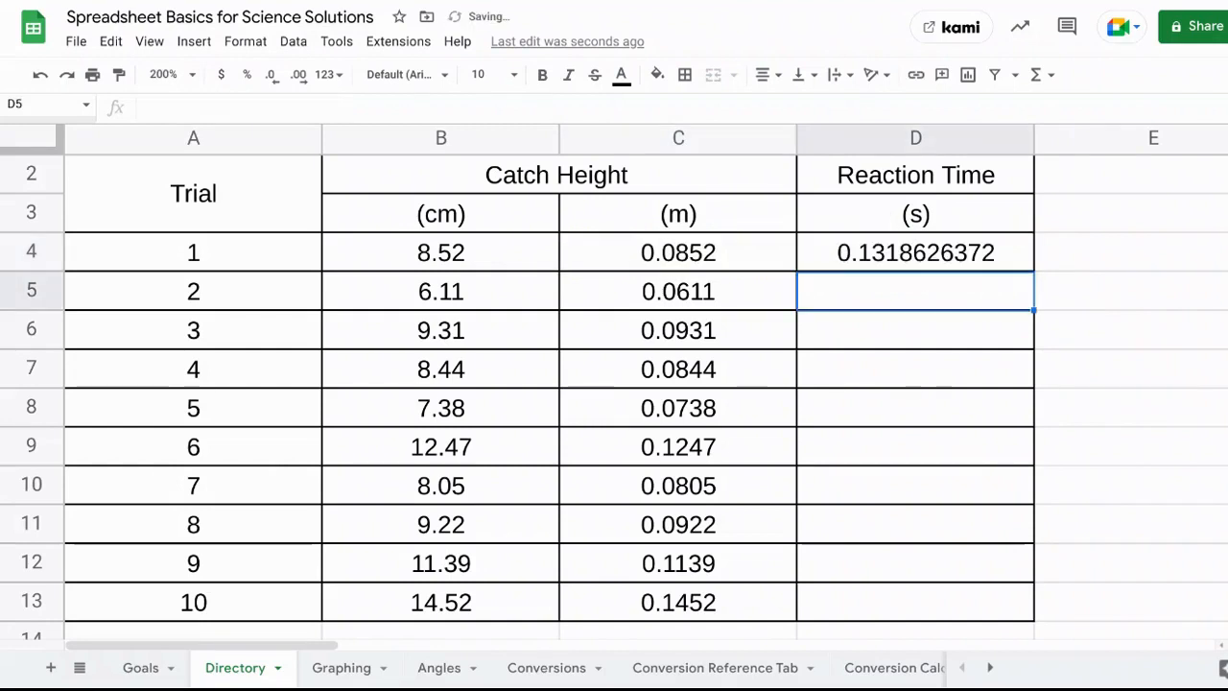
- Fill the reaction time formula from D4 down to D13 for all ten trials
left_click(940, 265)
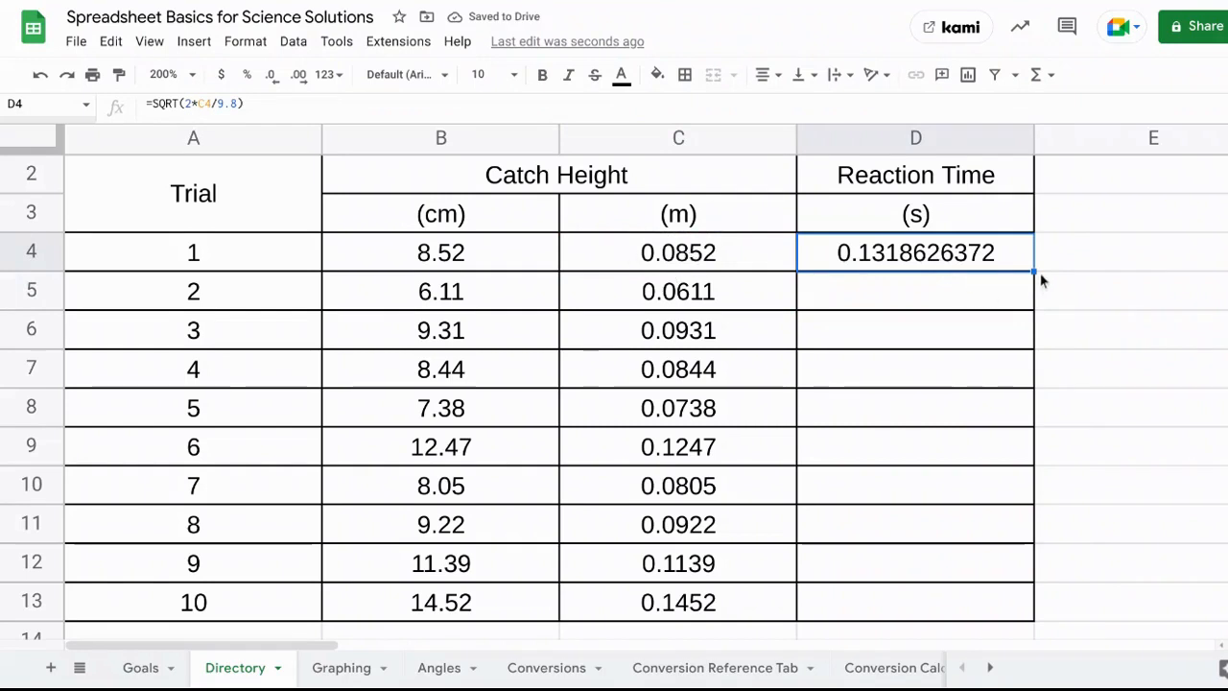
left_click_drag(1033, 272, 1014, 608)
left_click(1131, 351)
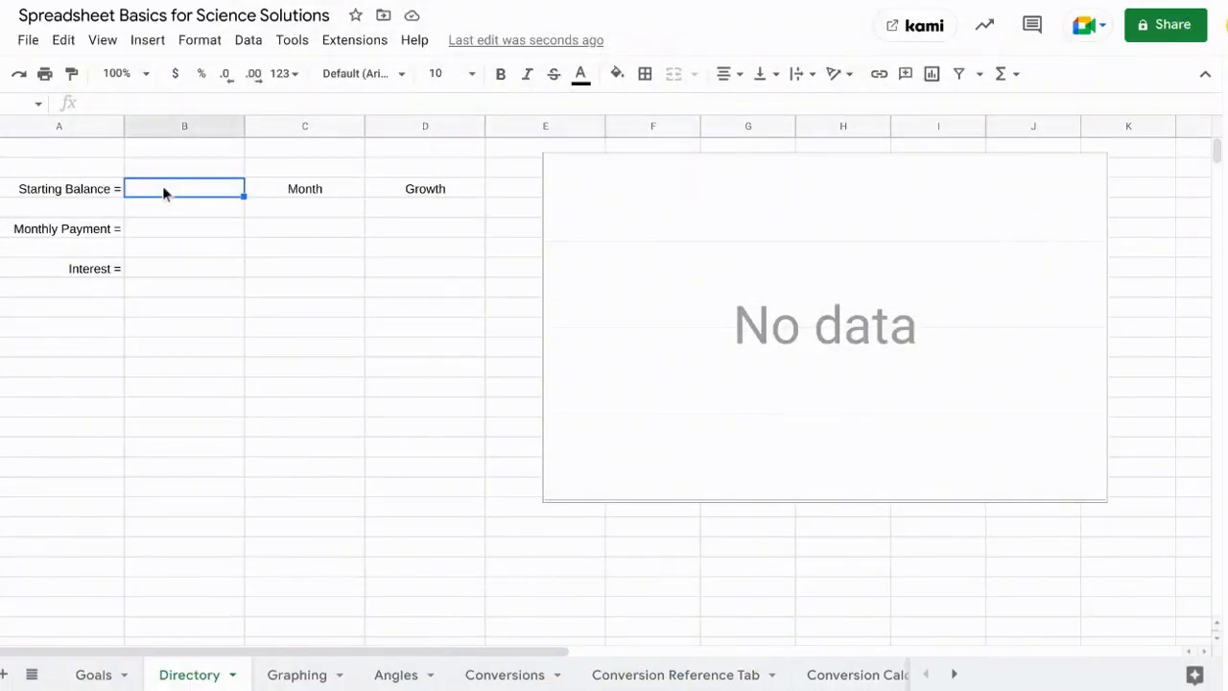
- In the savings table, enter a starting balance of 5000, a monthly payment of 250 and interest of 1.5%
type("5000")
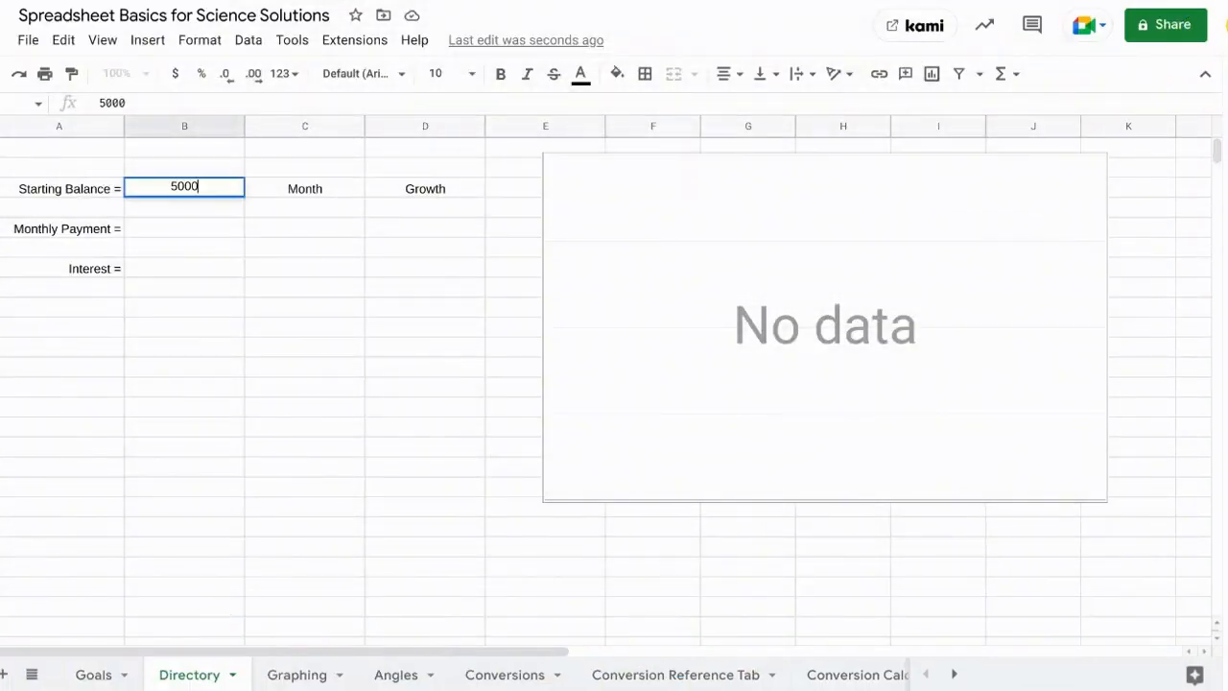
key("Return")
left_click(152, 234)
type("250")
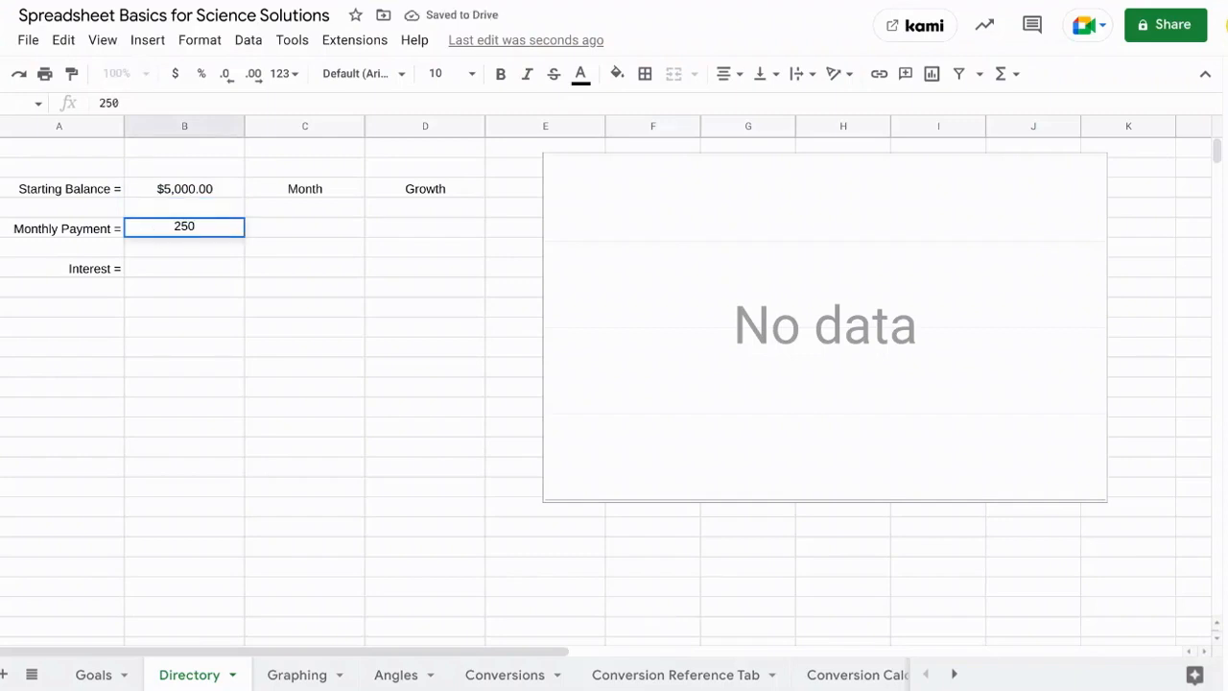
key("Return")
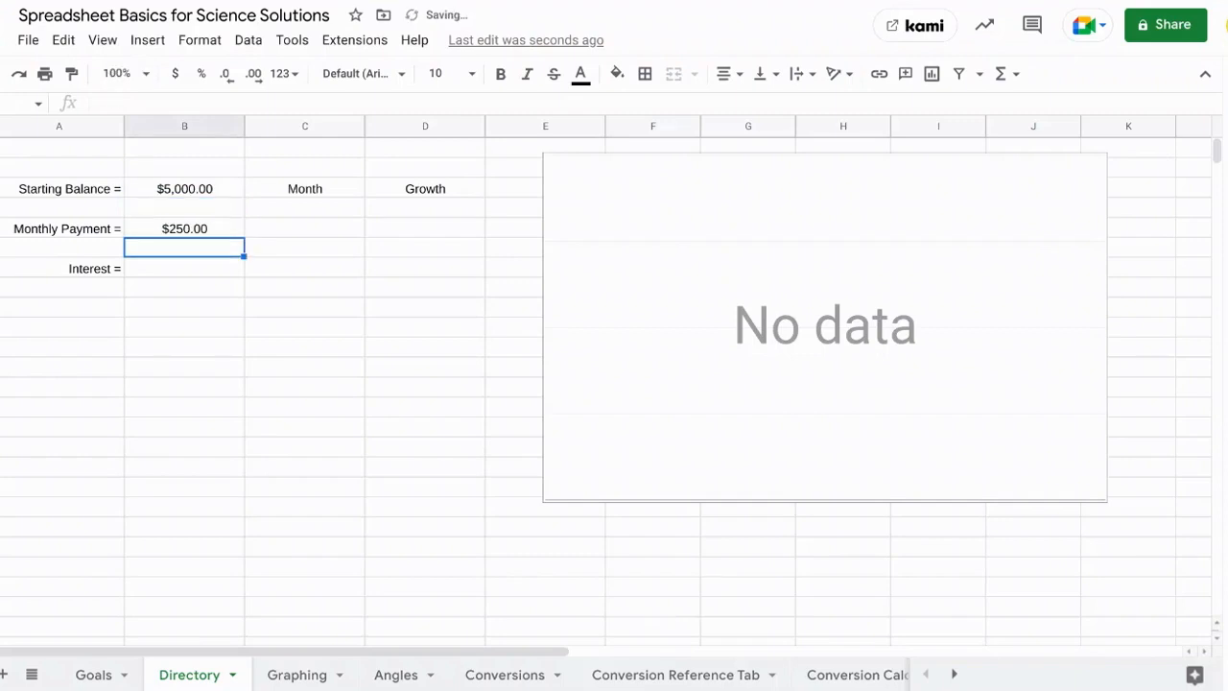
left_click(179, 271)
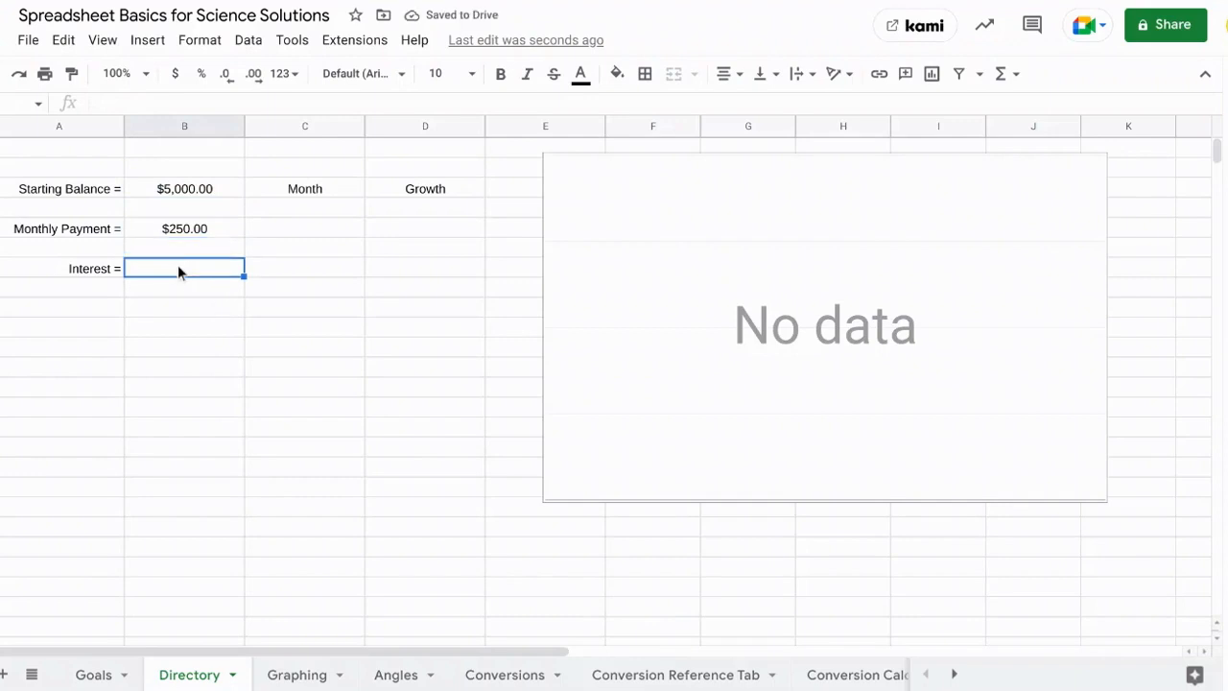
type("1.5")
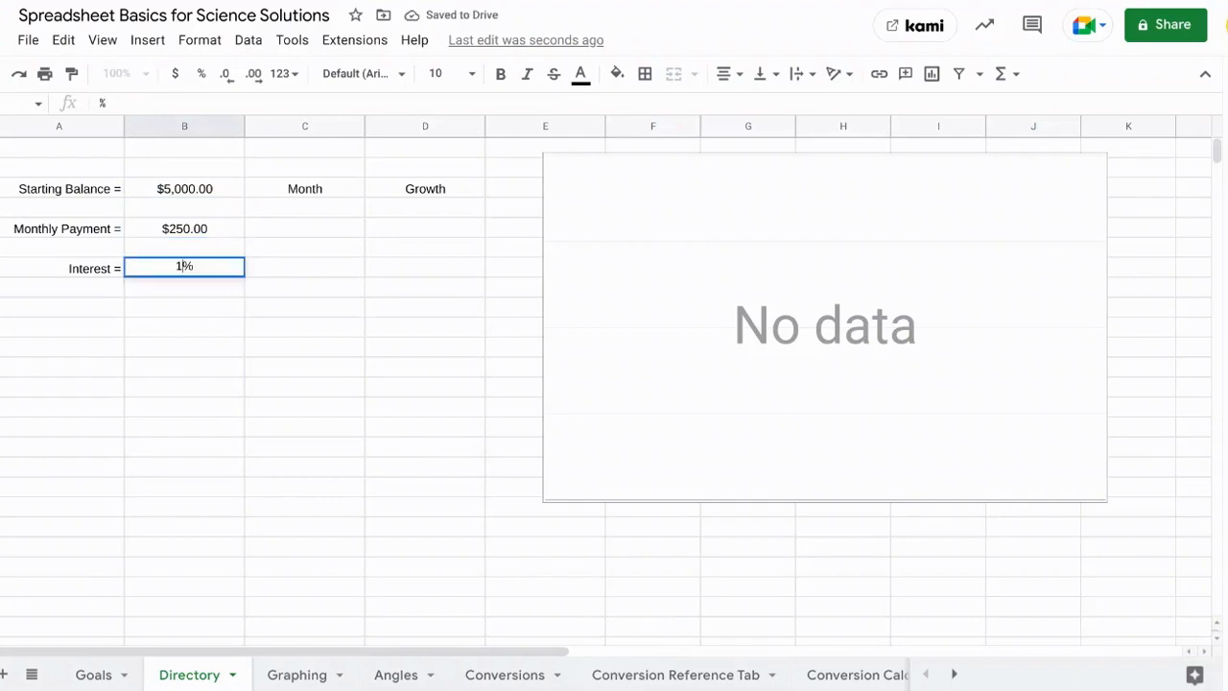
key("Return")
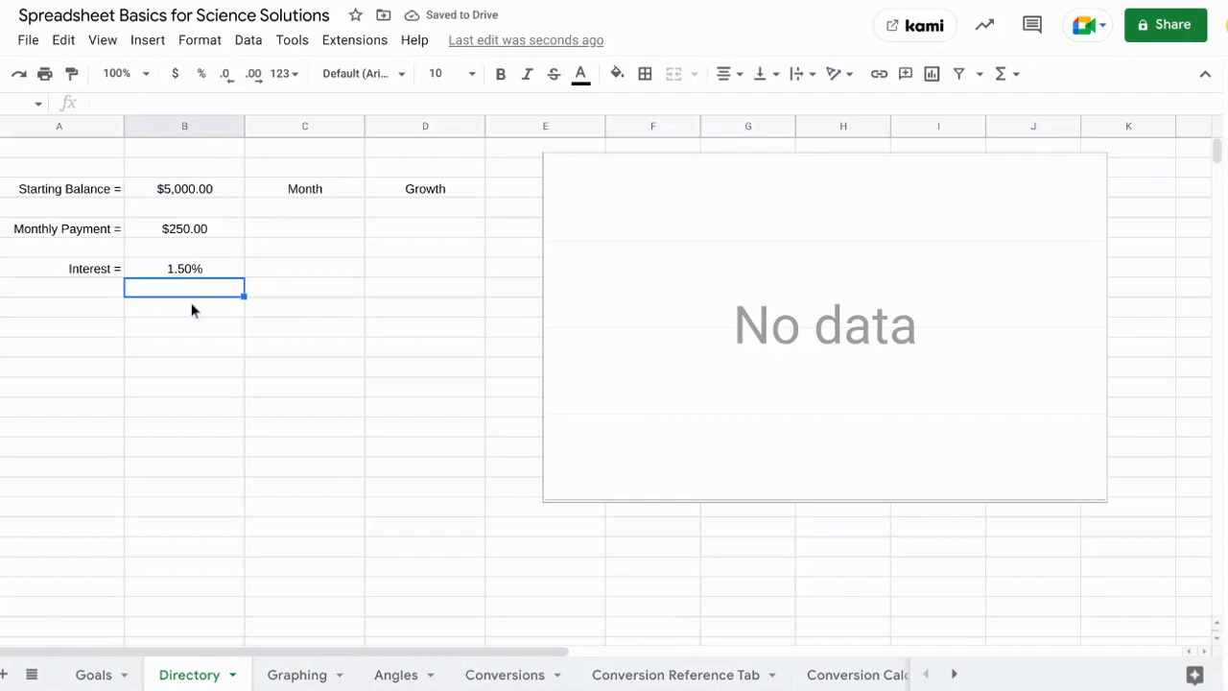
- List January to December under Month by entering January and February, filling the series down and clearing the extra months after December
left_click(302, 209)
type("January")
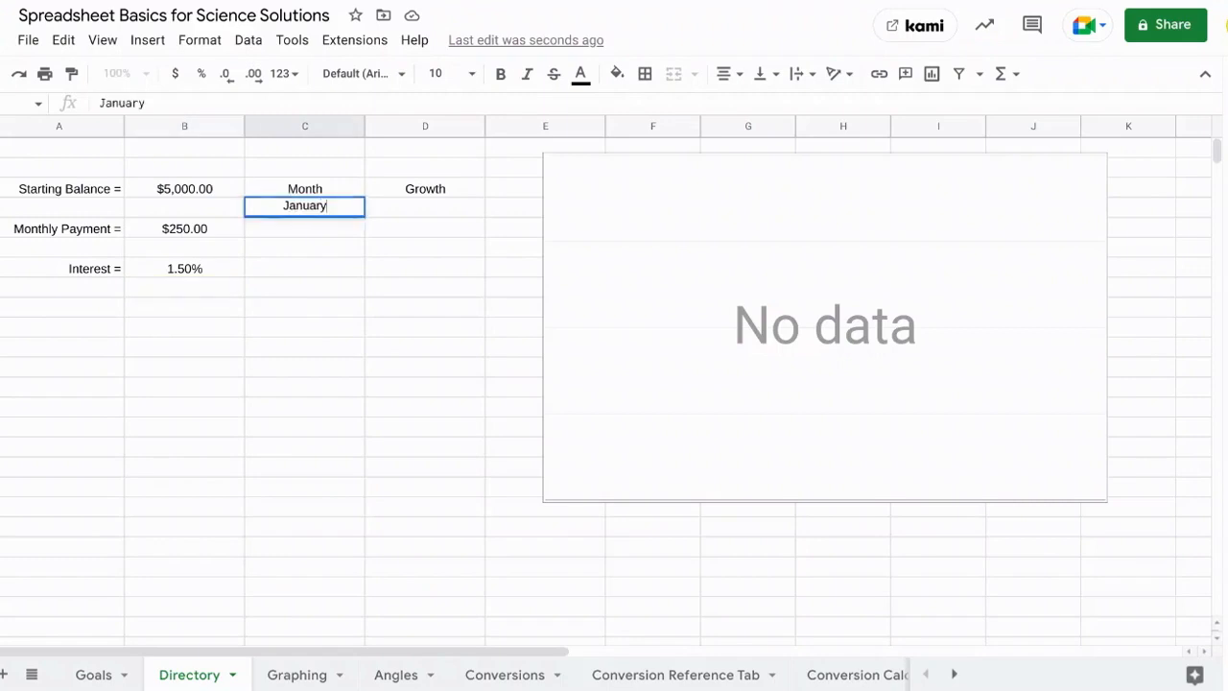
key("Return")
type("Feb")
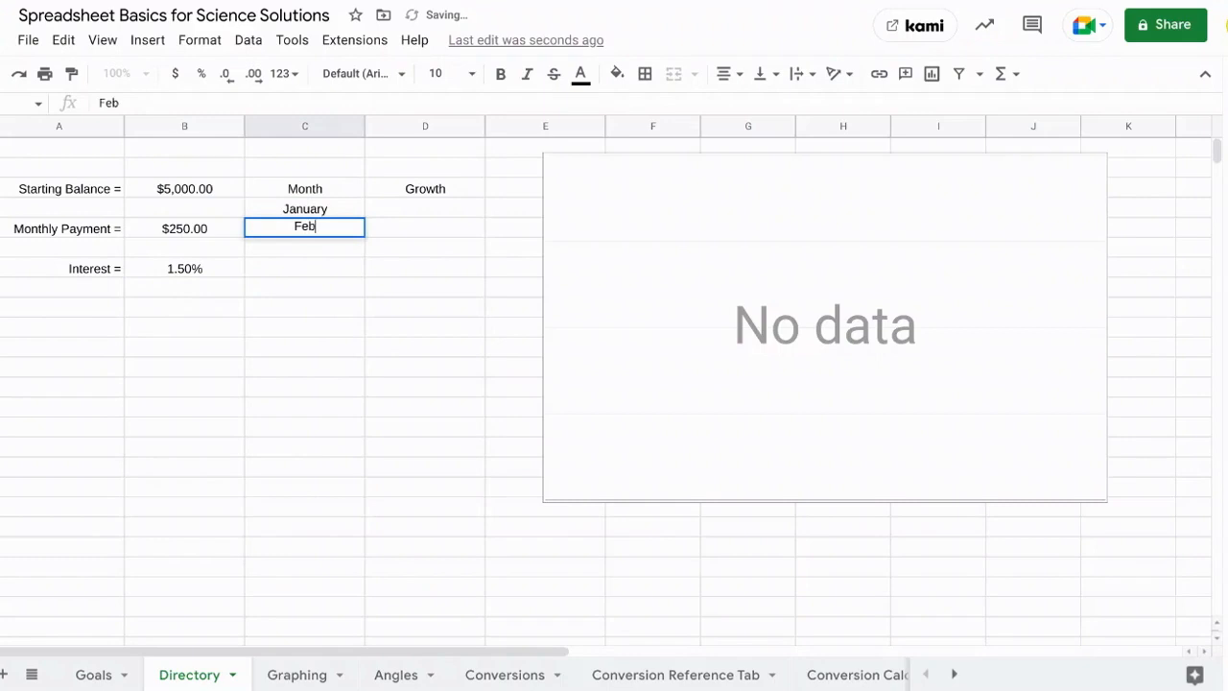
type("ruary")
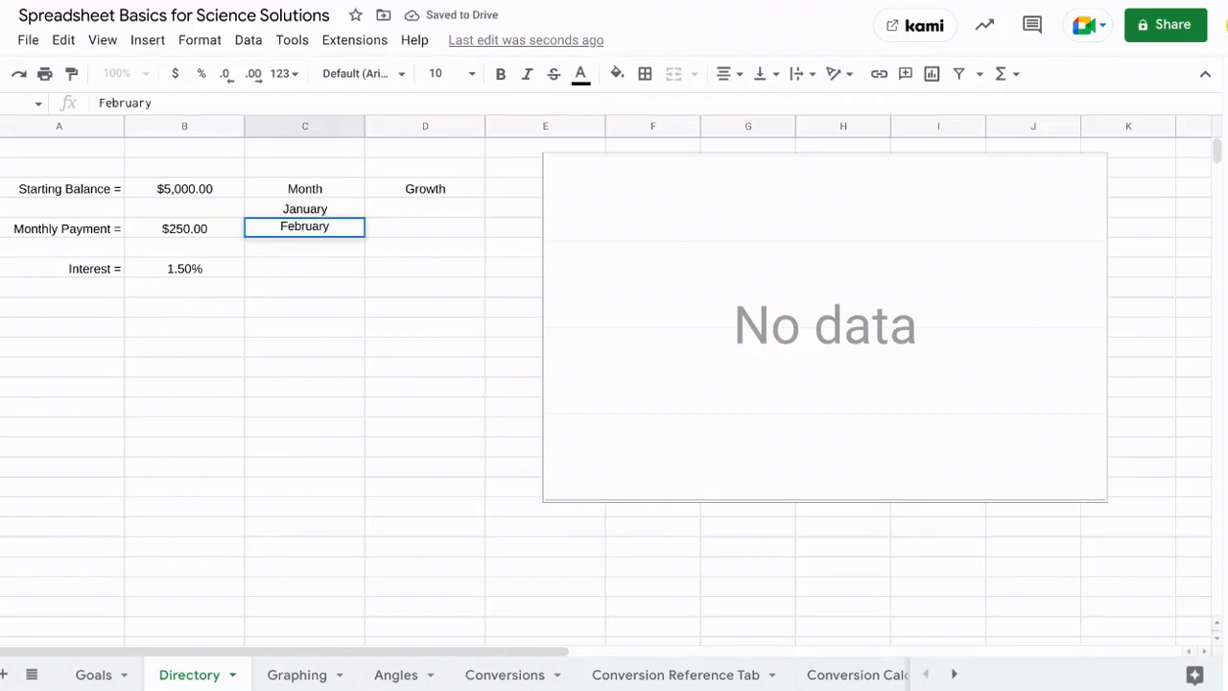
key("Return")
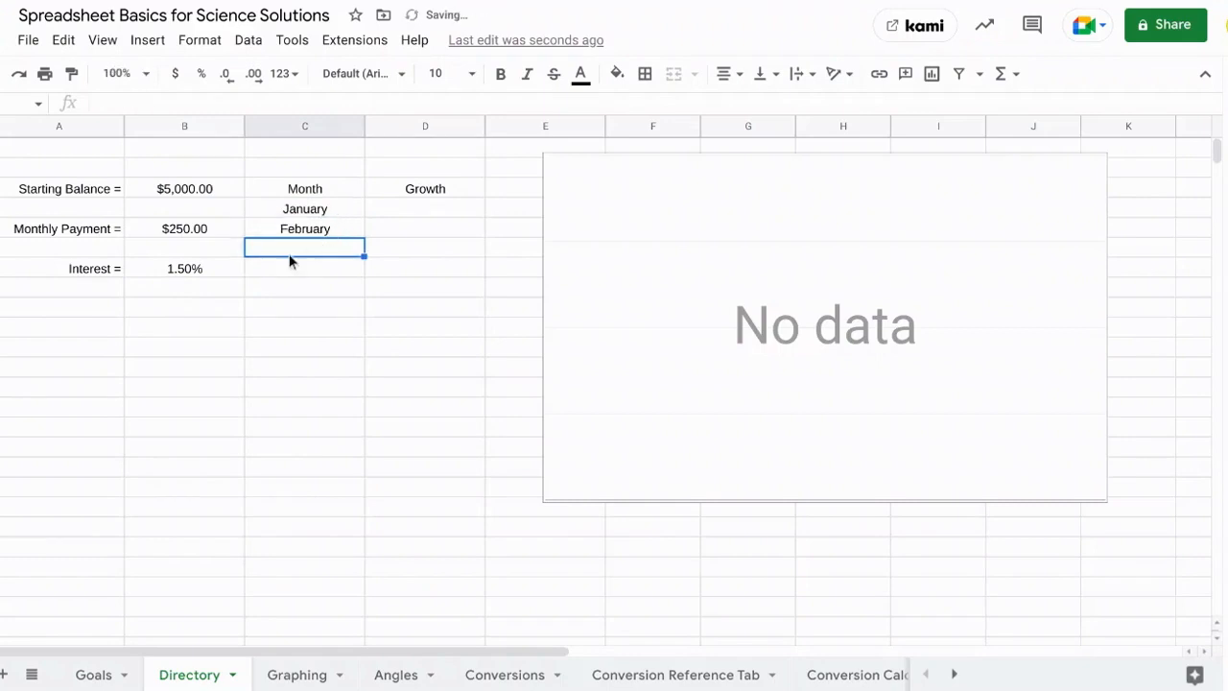
left_click_drag(320, 213, 300, 537)
left_click(399, 470)
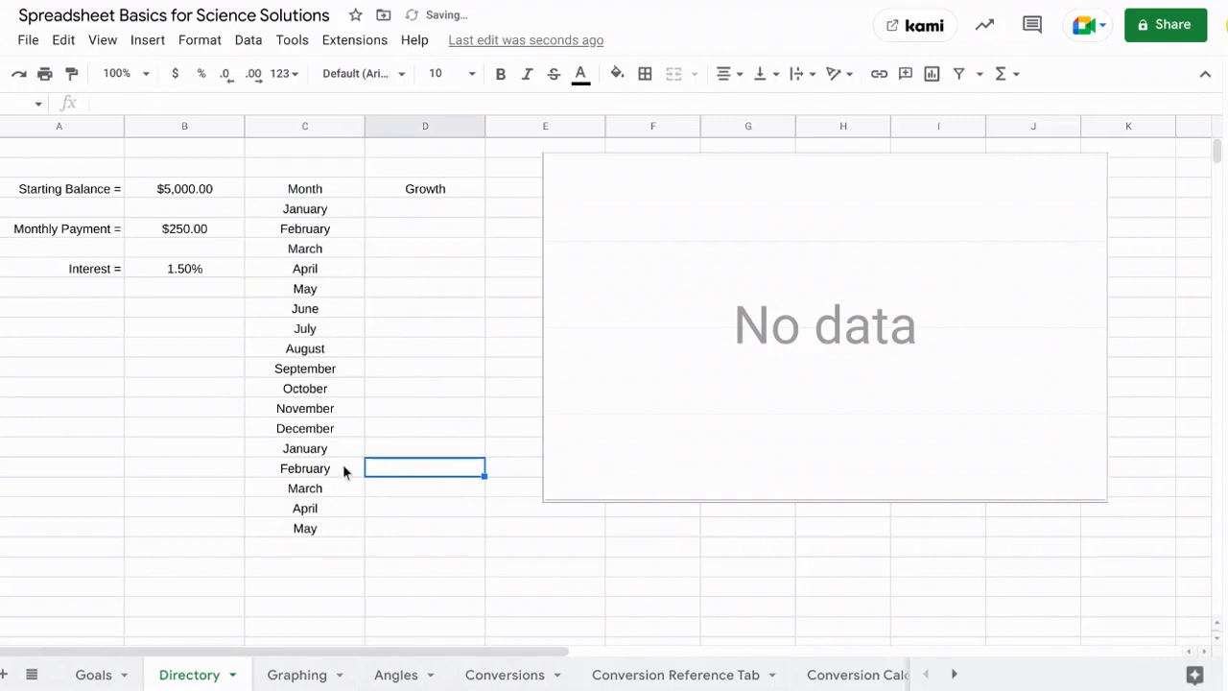
left_click_drag(314, 448, 303, 528)
key("Delete")
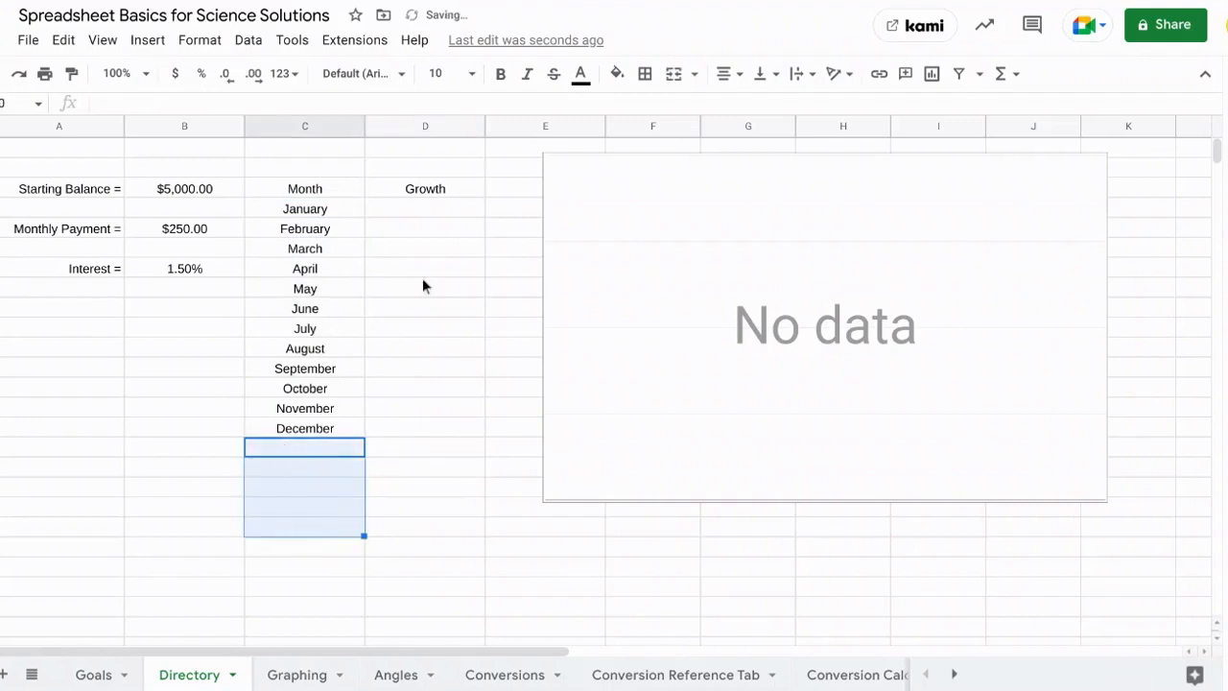
- Set January's growth in D4 to the starting balance with the formula =B3
left_click(414, 208)
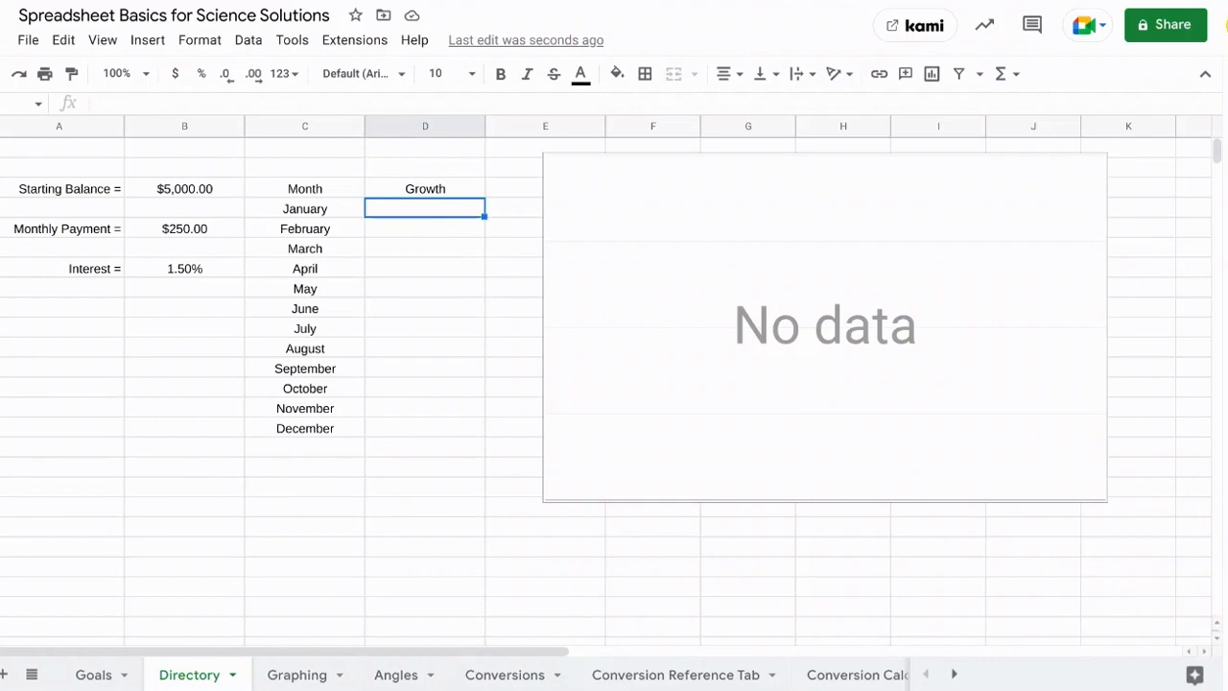
type("=")
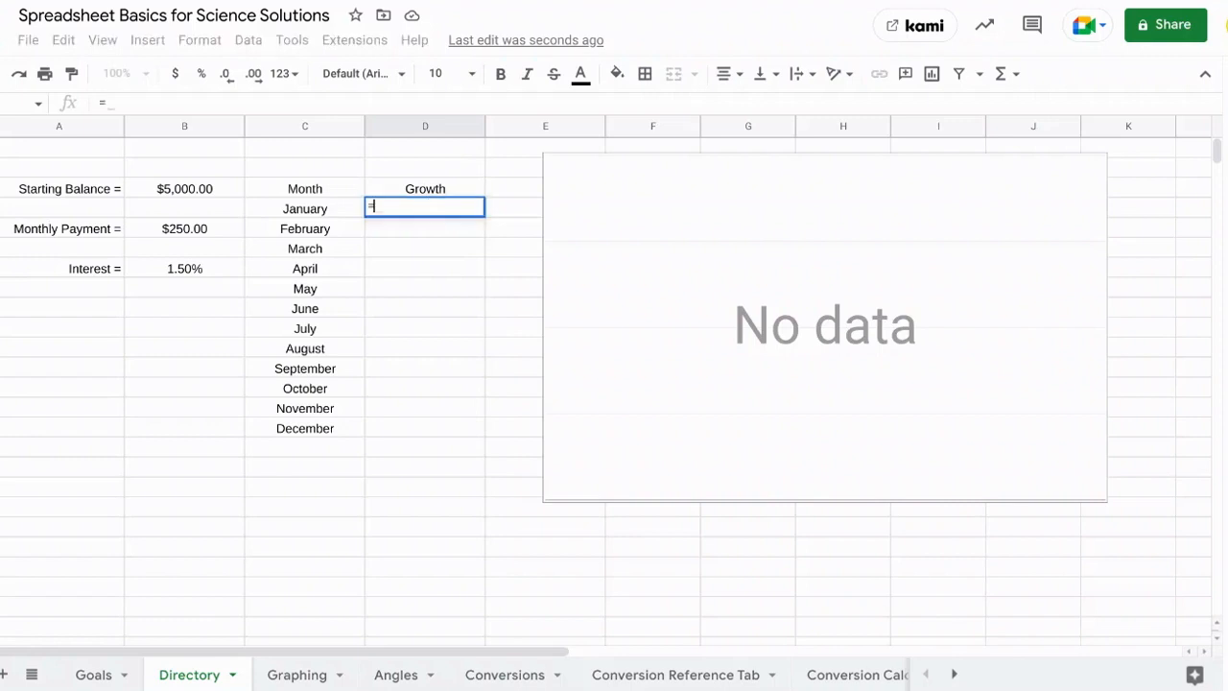
left_click(196, 190)
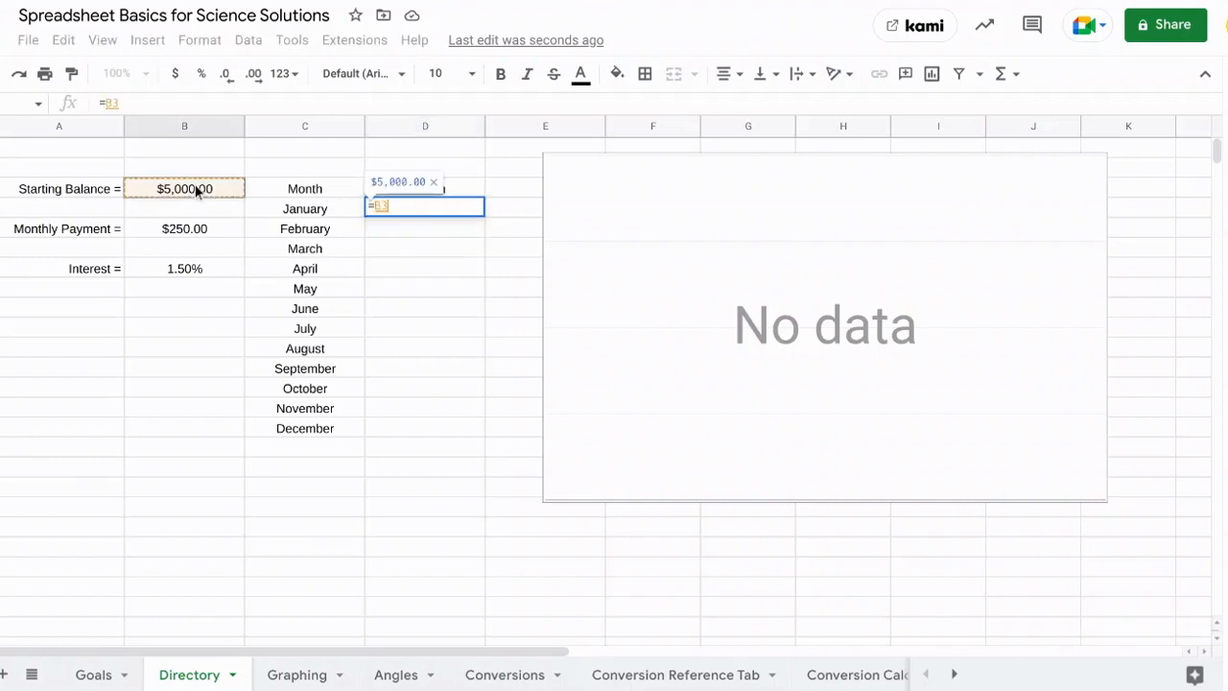
key("Return")
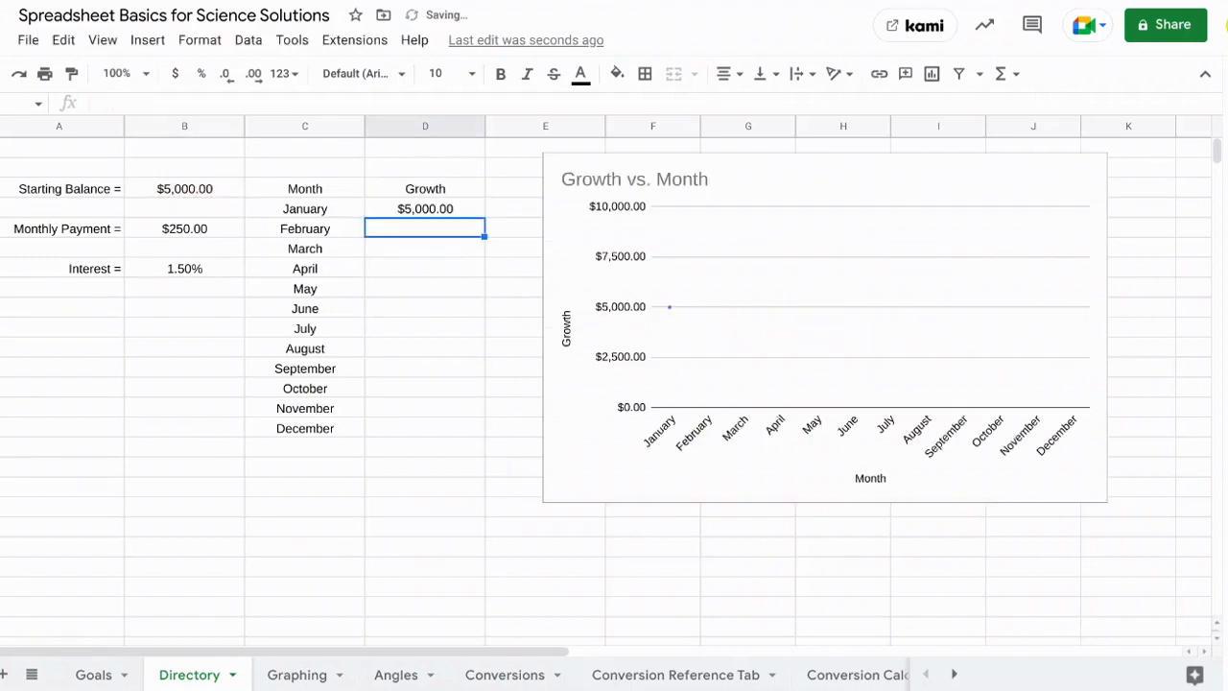
left_click(401, 215)
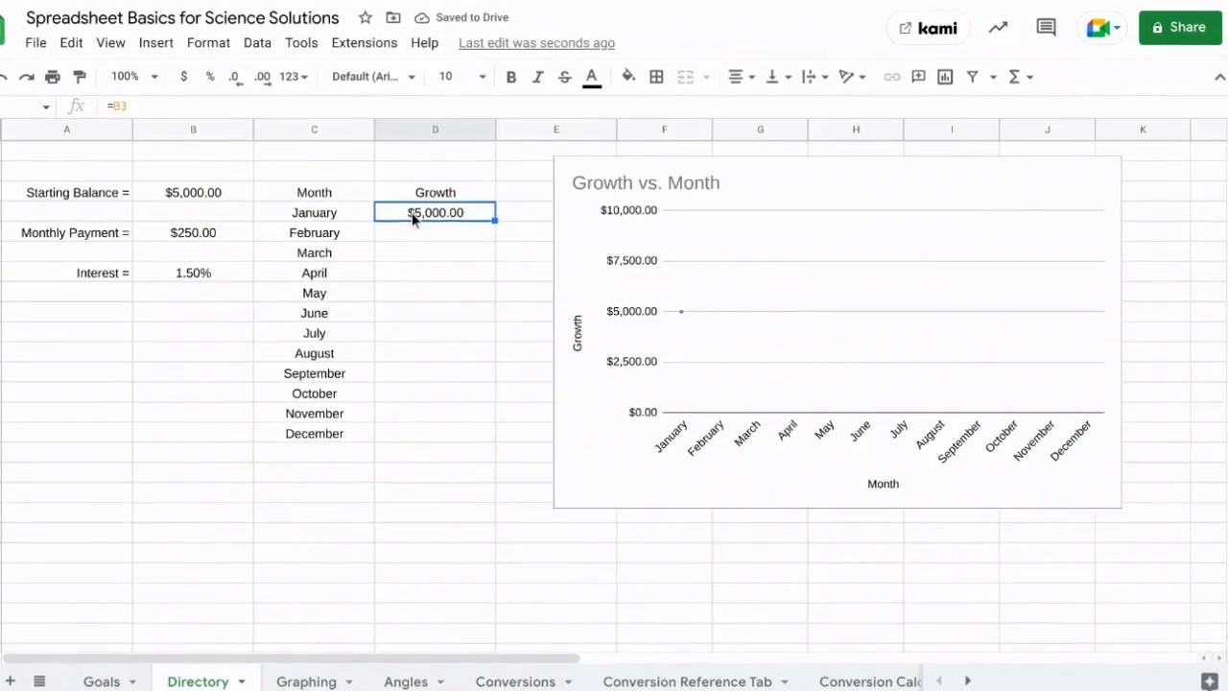
- Enter the February growth formula =D4+(D4*B7)+B5 in D5, adding interest and the monthly payment to January's balance
left_click(422, 236)
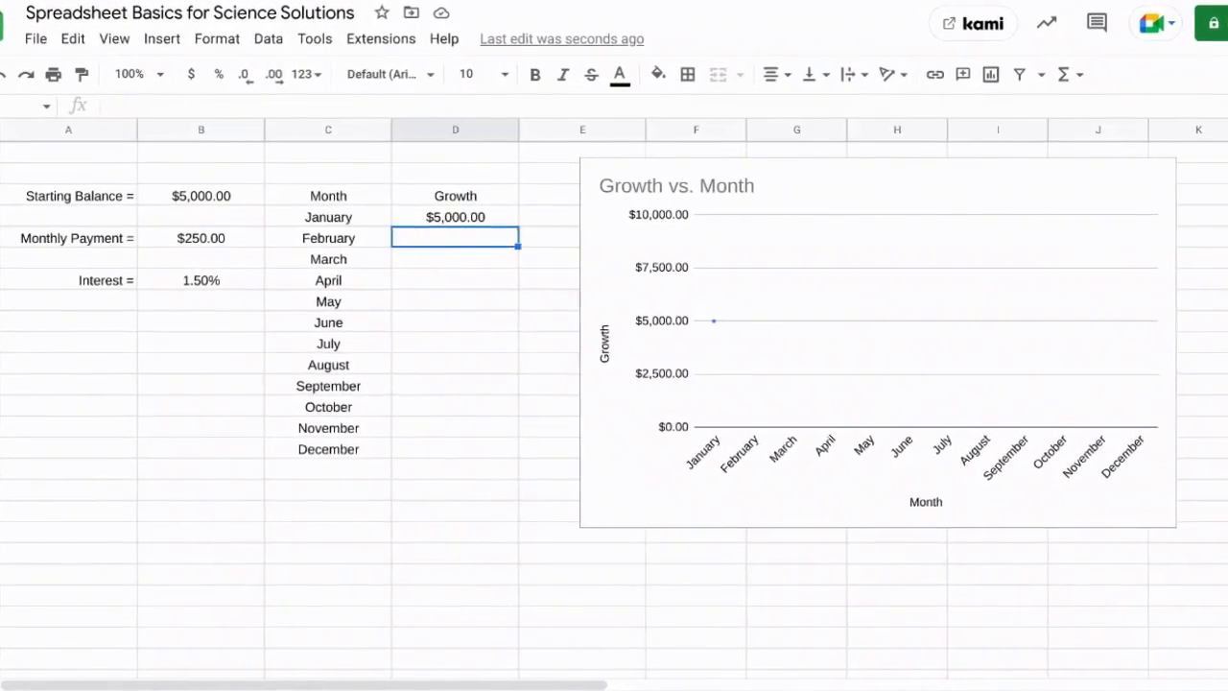
type("=")
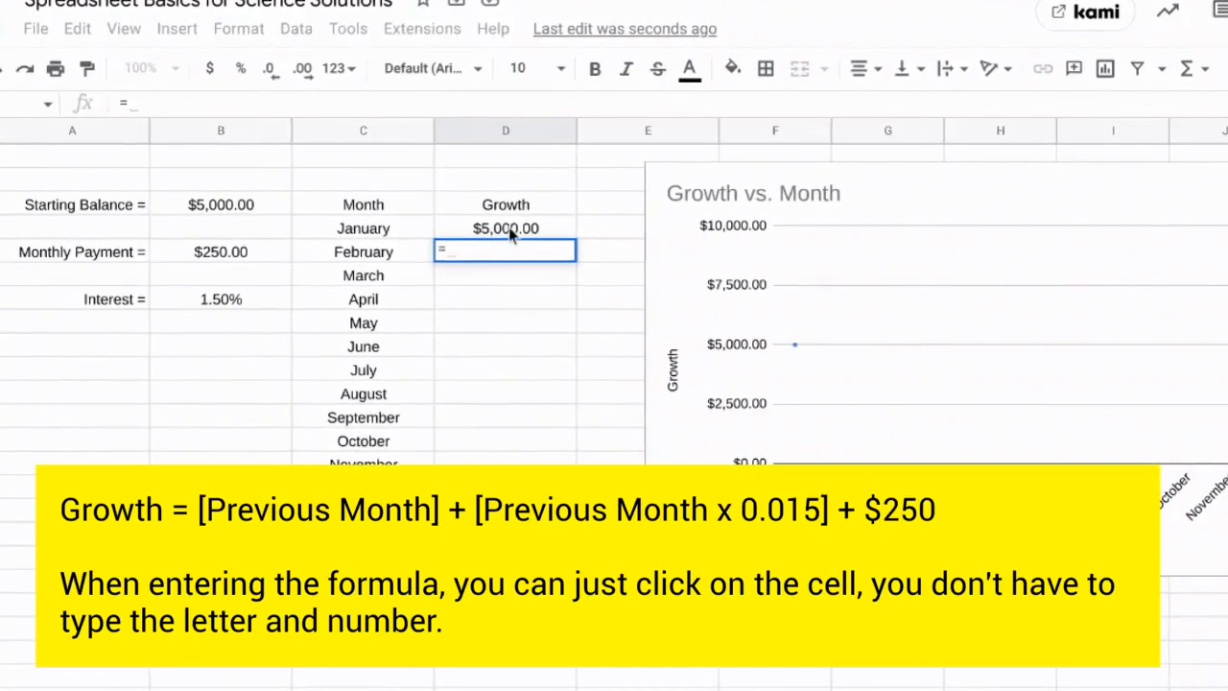
left_click(510, 234)
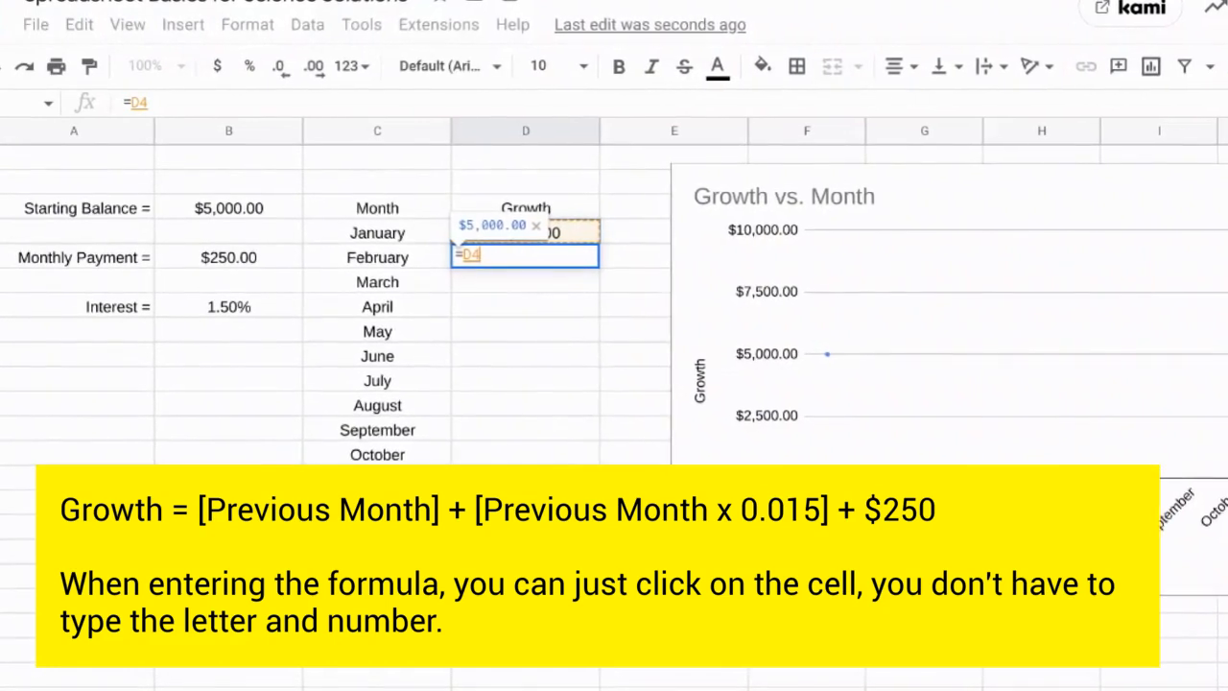
type("+(")
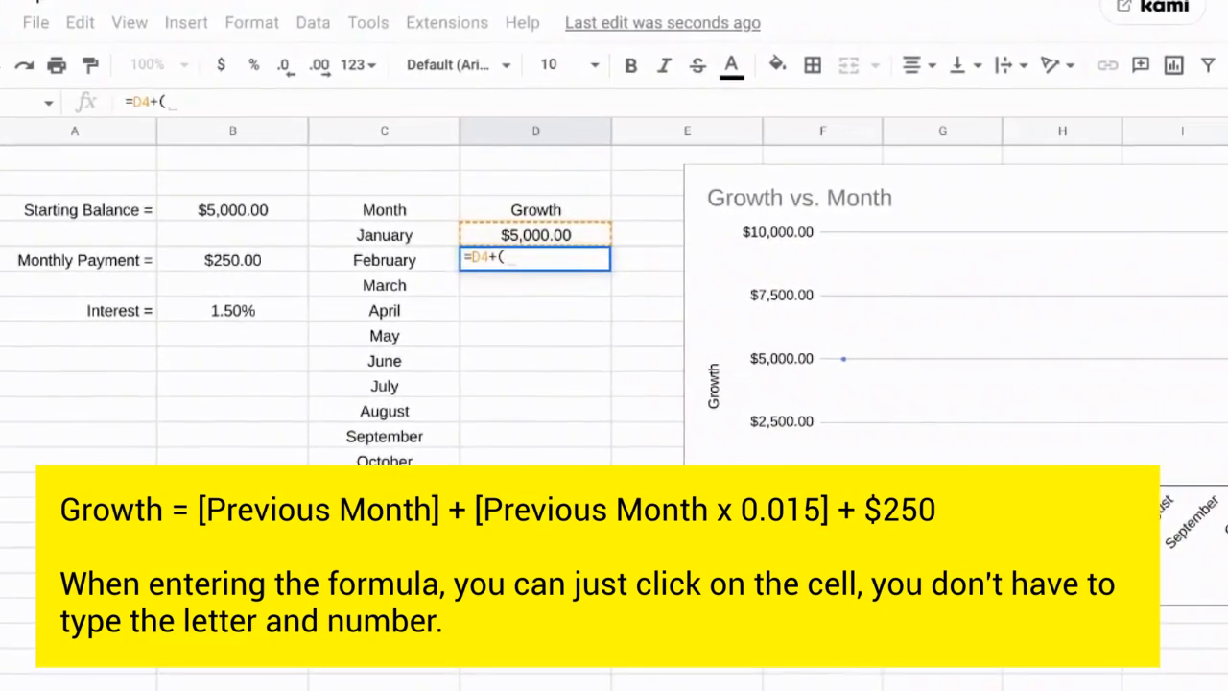
left_click(534, 235)
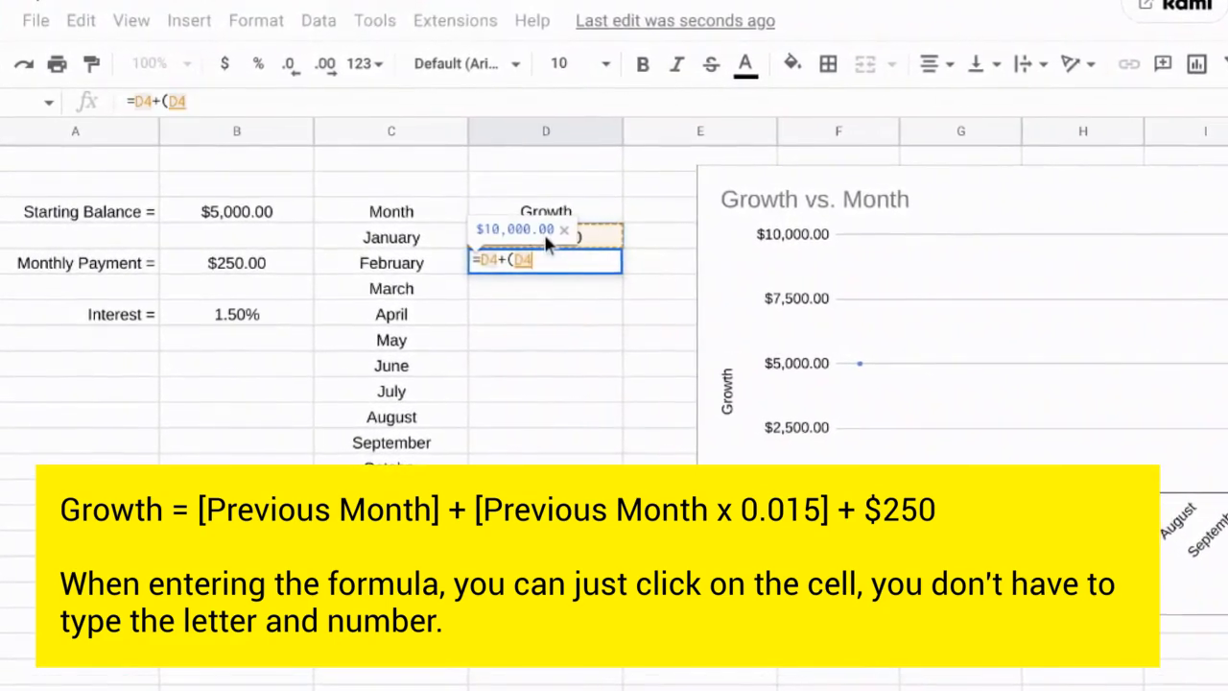
type("*")
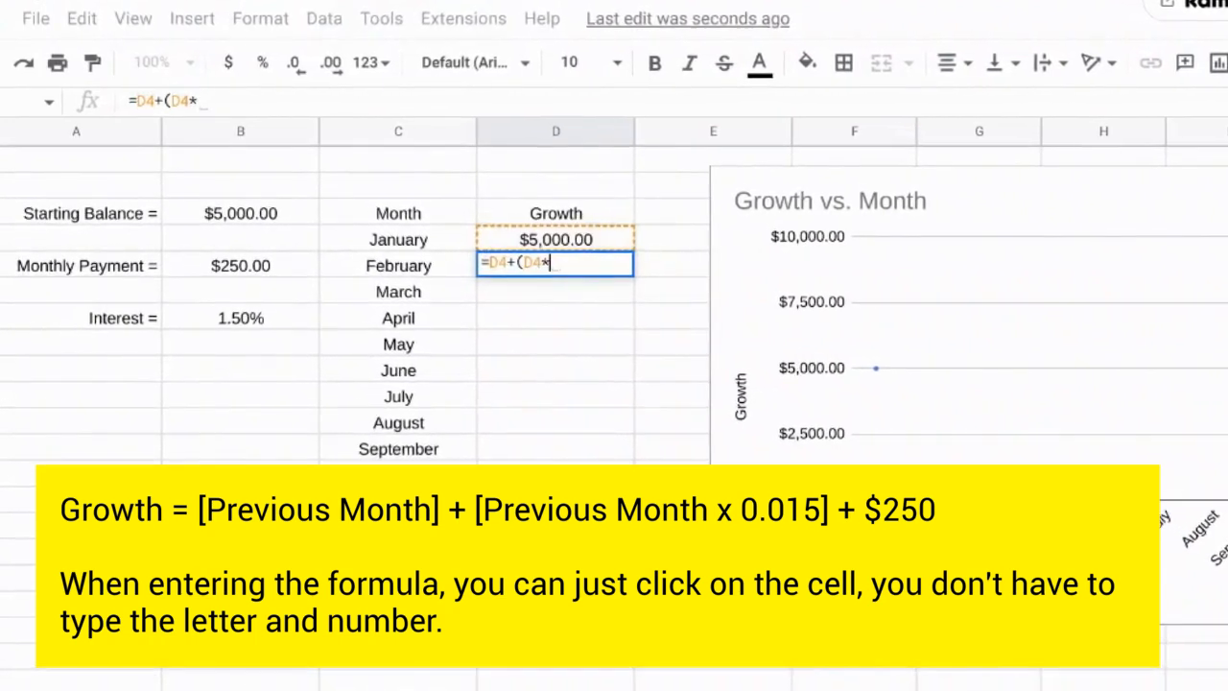
left_click(275, 318)
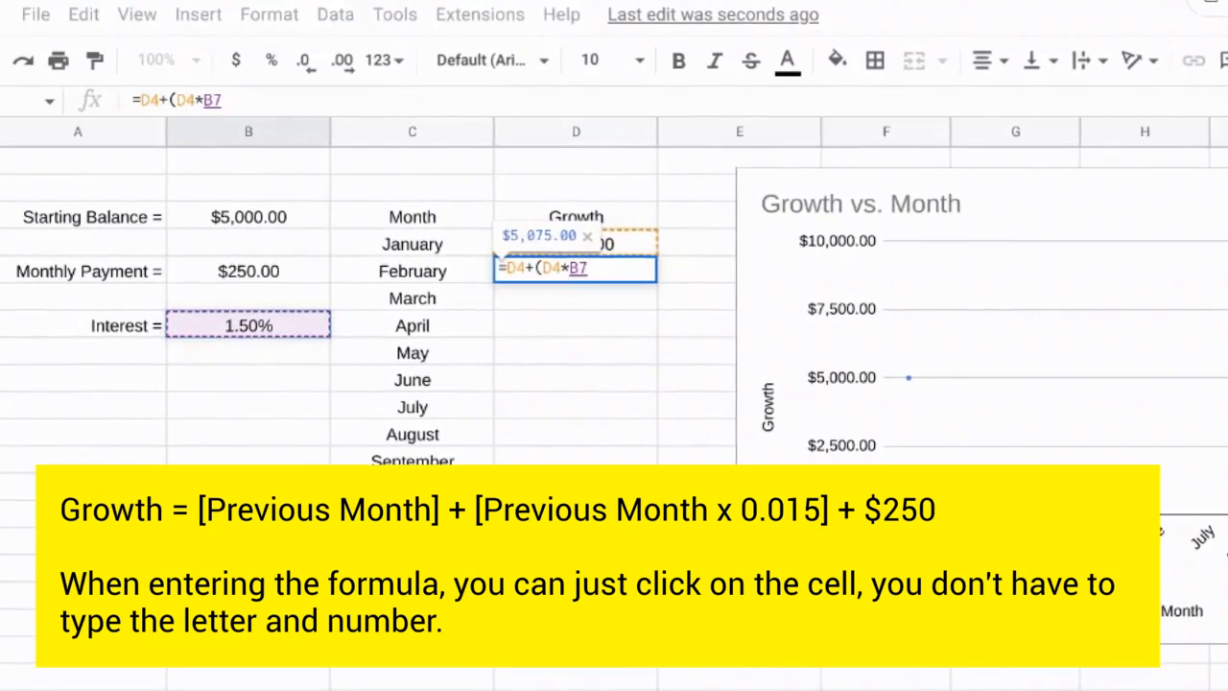
type(")+")
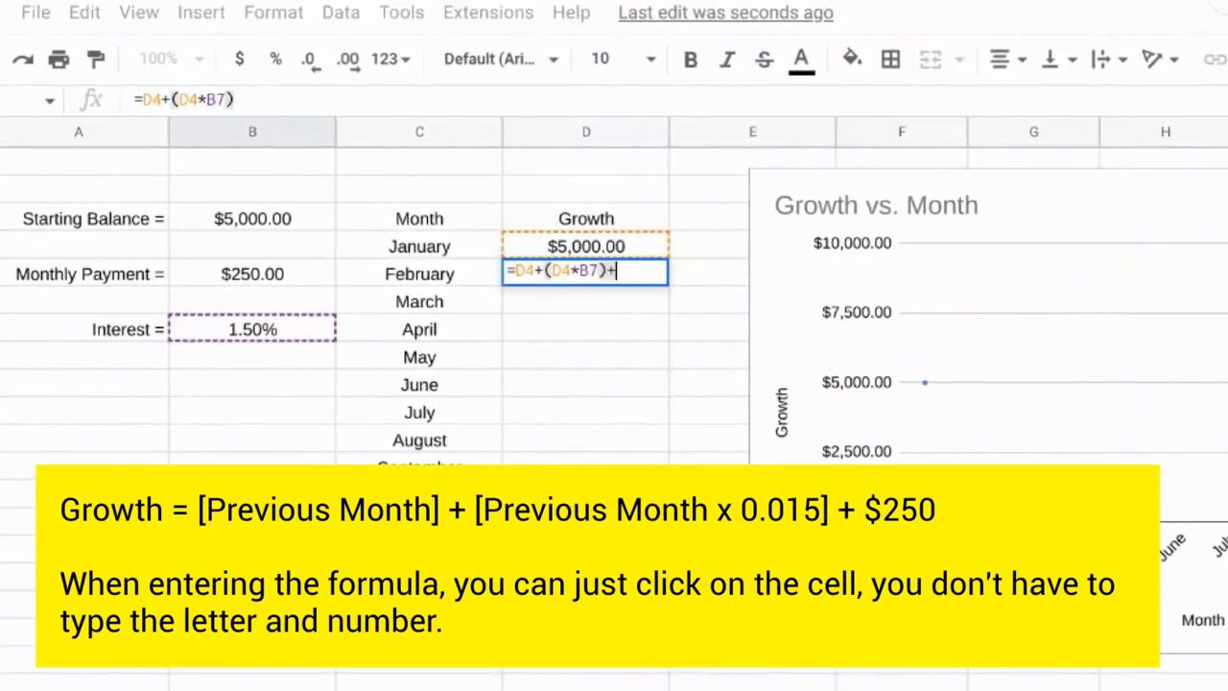
left_click(271, 269)
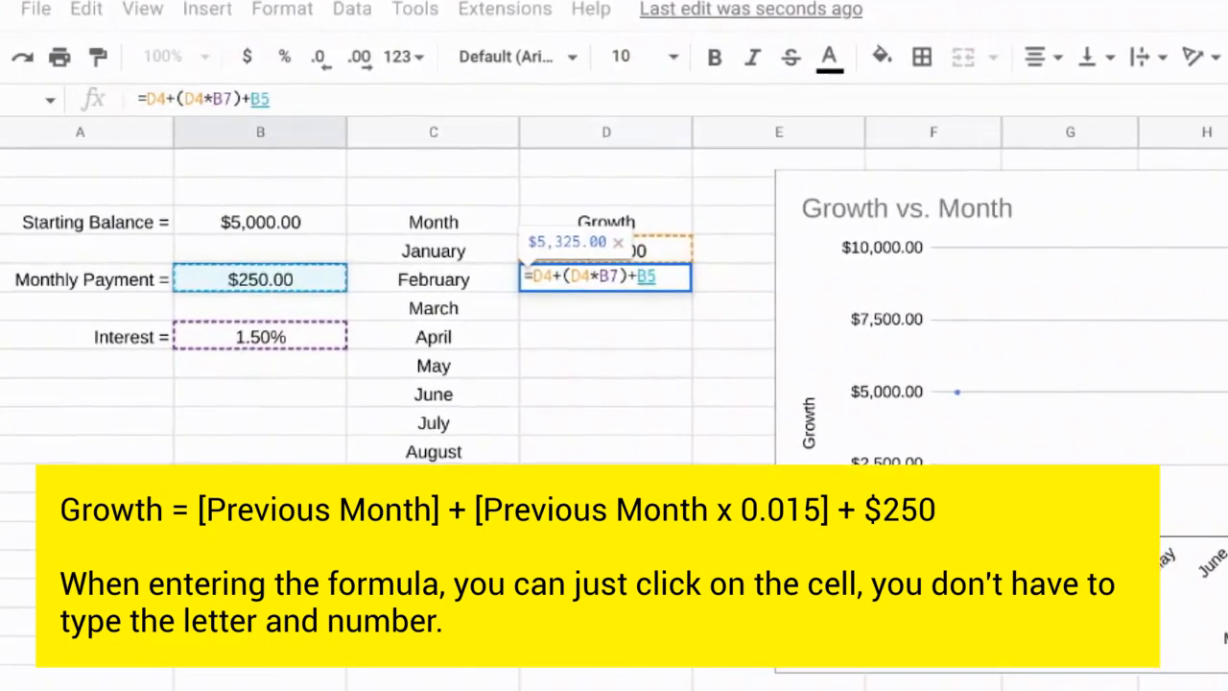
key("Return")
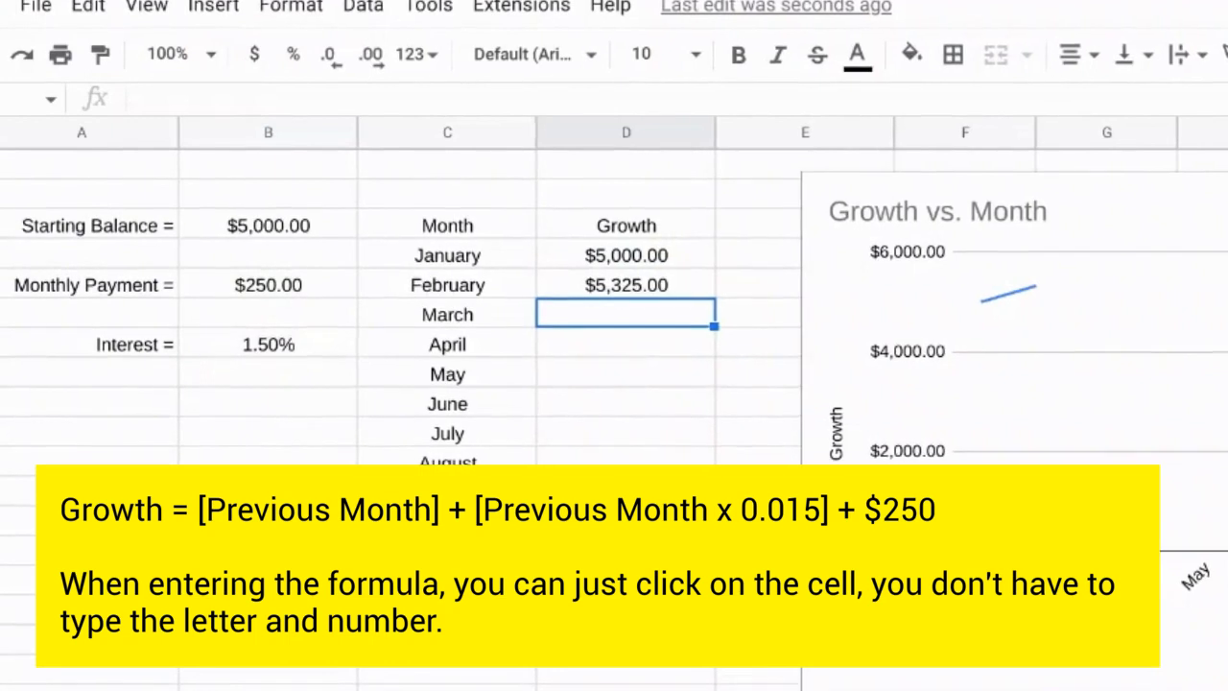
- Try to fill the February growth formula with its relative references from D5 down through December
left_click(654, 286)
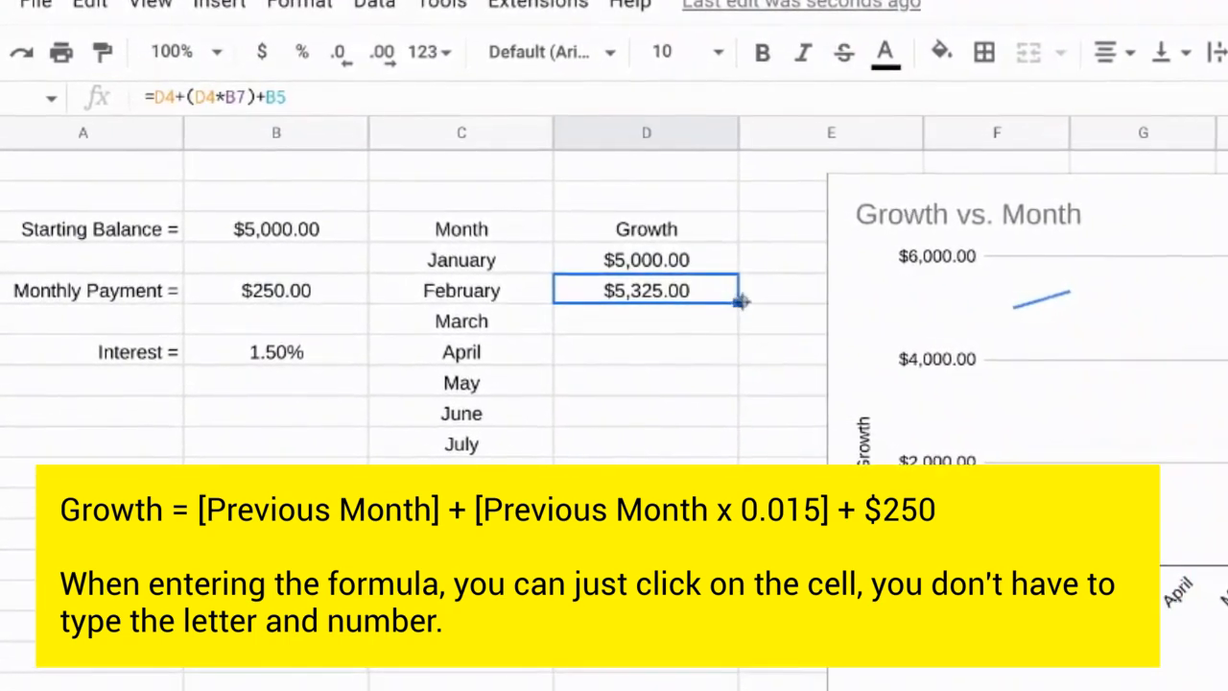
left_click_drag(739, 302, 720, 597)
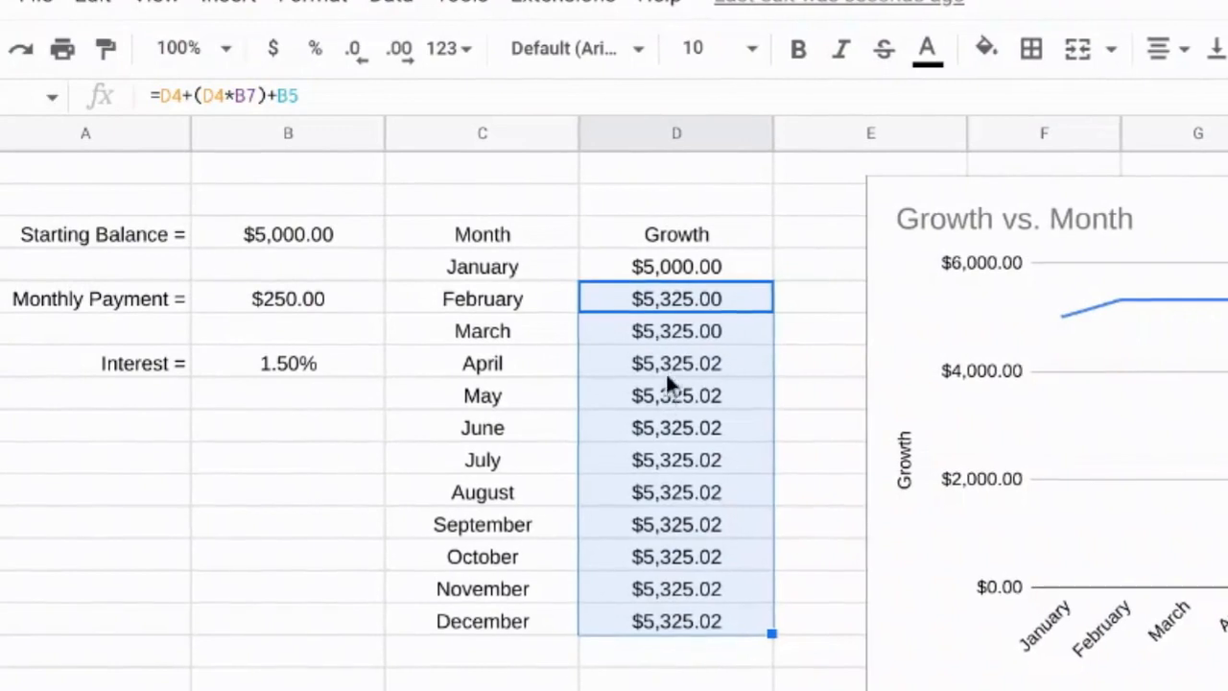
left_click(676, 682)
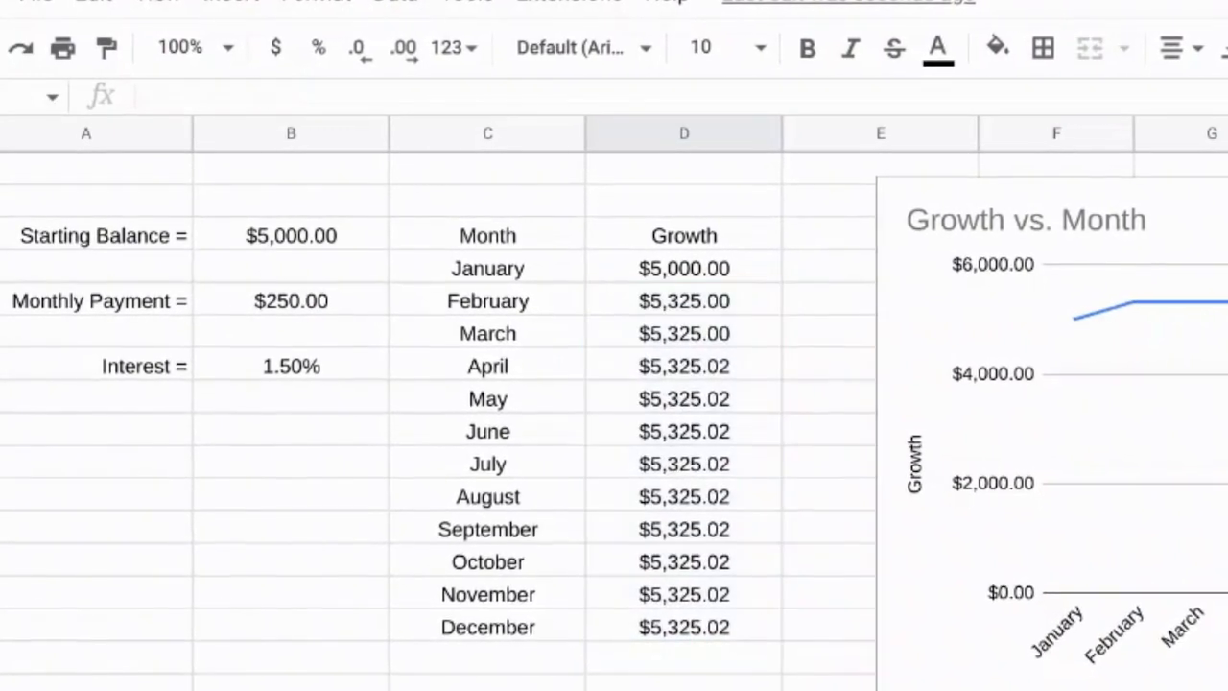
- Examine which cells the February, March and April growth formulas reference for interest and monthly payment
left_click(682, 301)
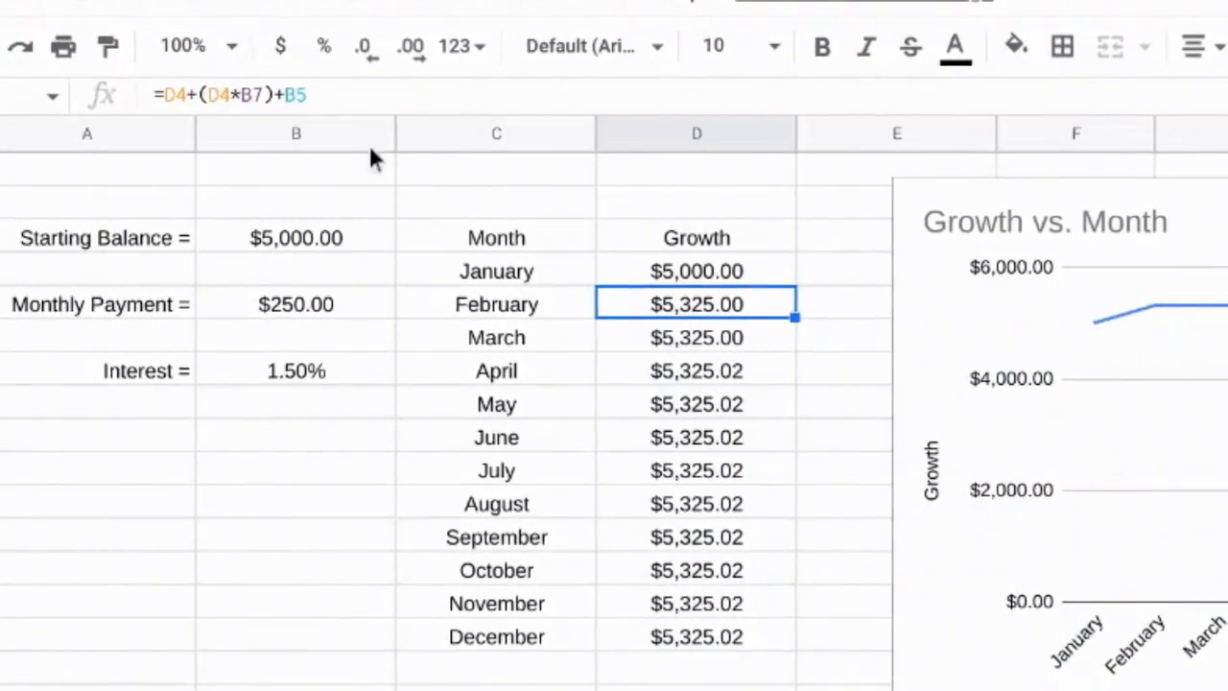
left_click(375, 99)
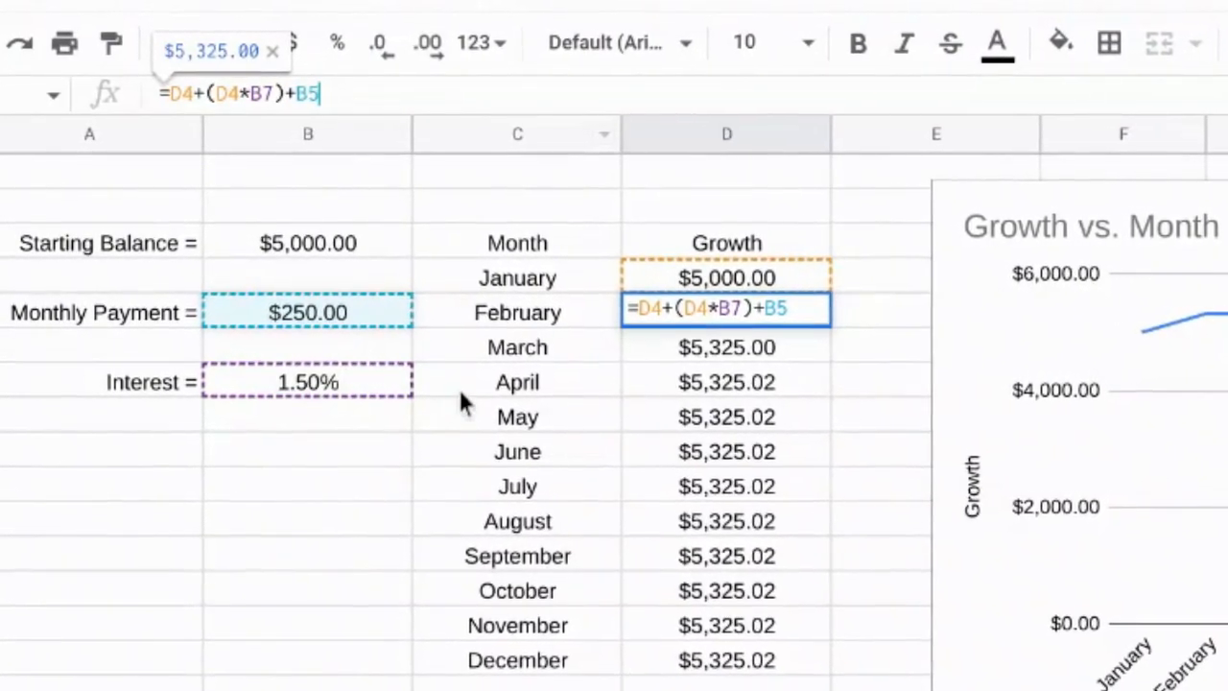
key("Return")
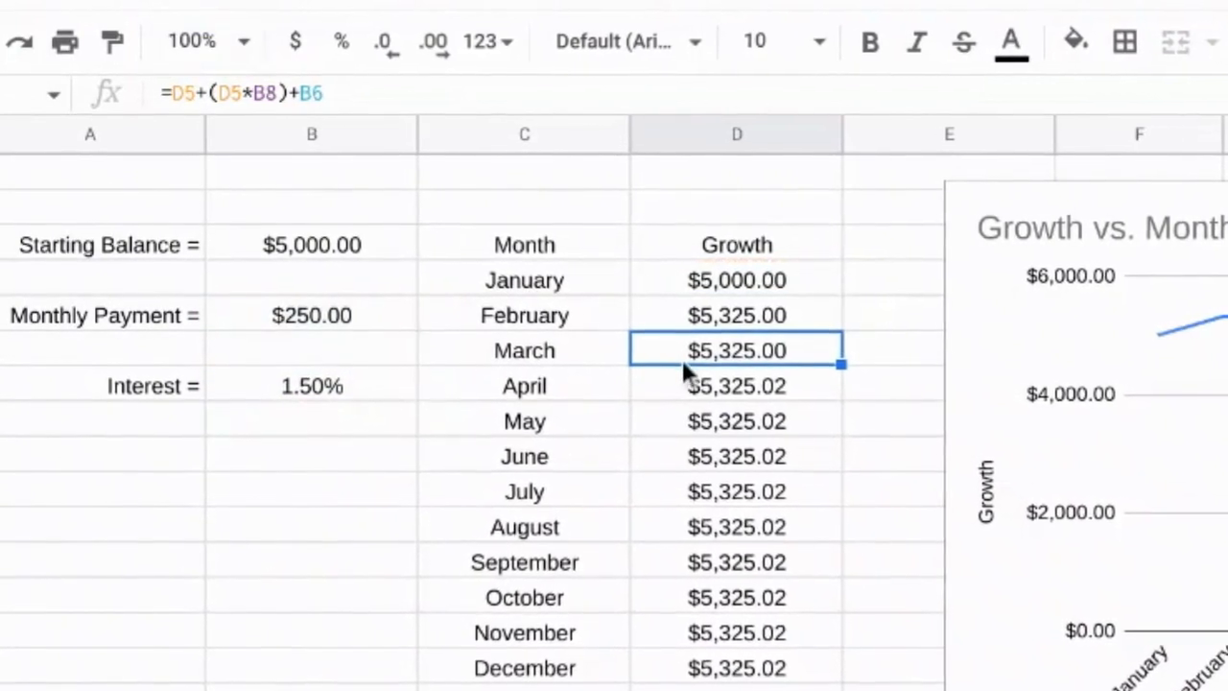
left_click(548, 91)
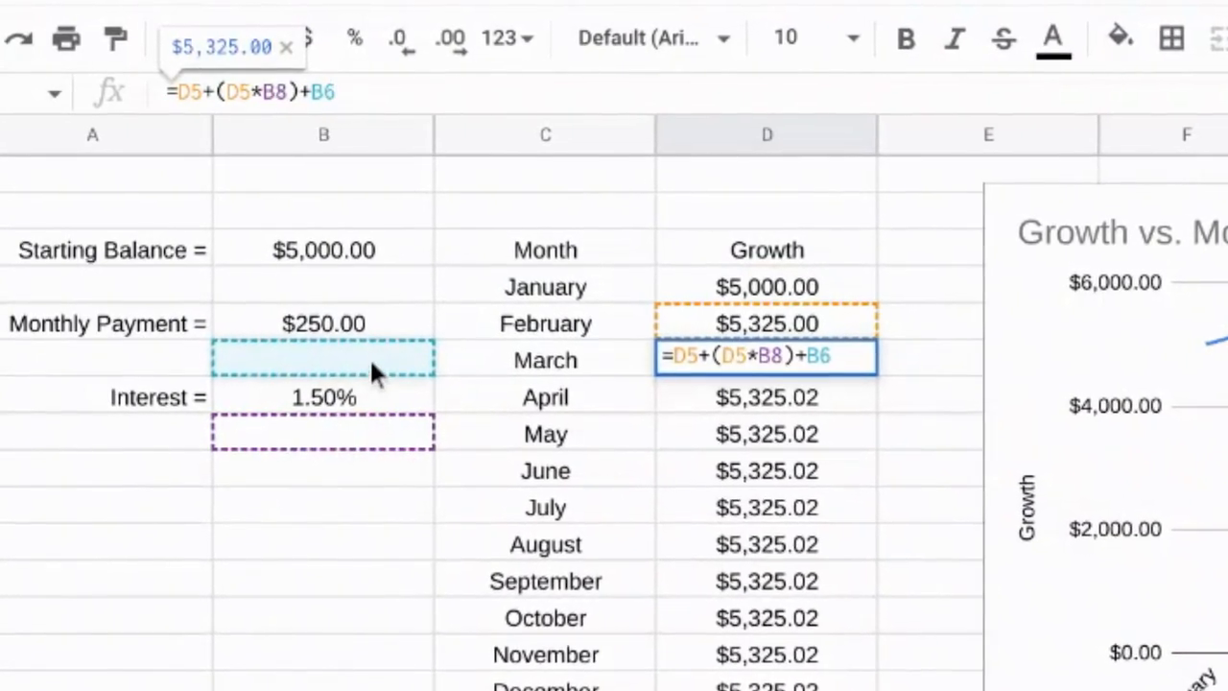
key("Return")
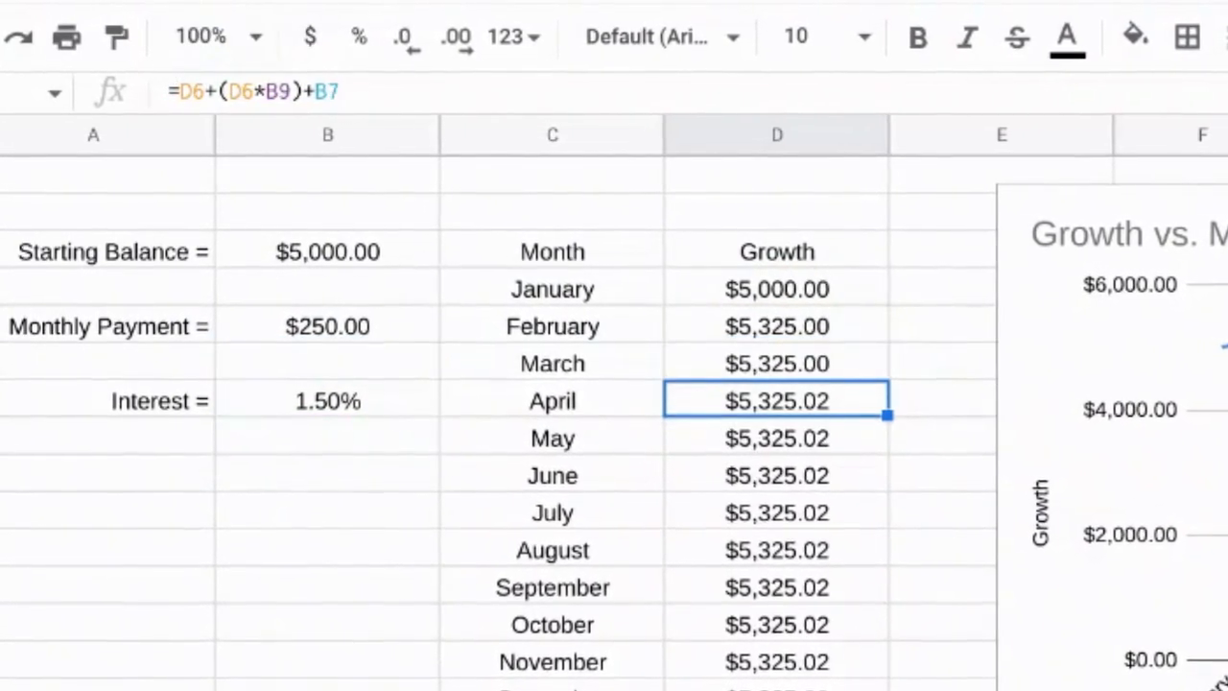
left_click(602, 93)
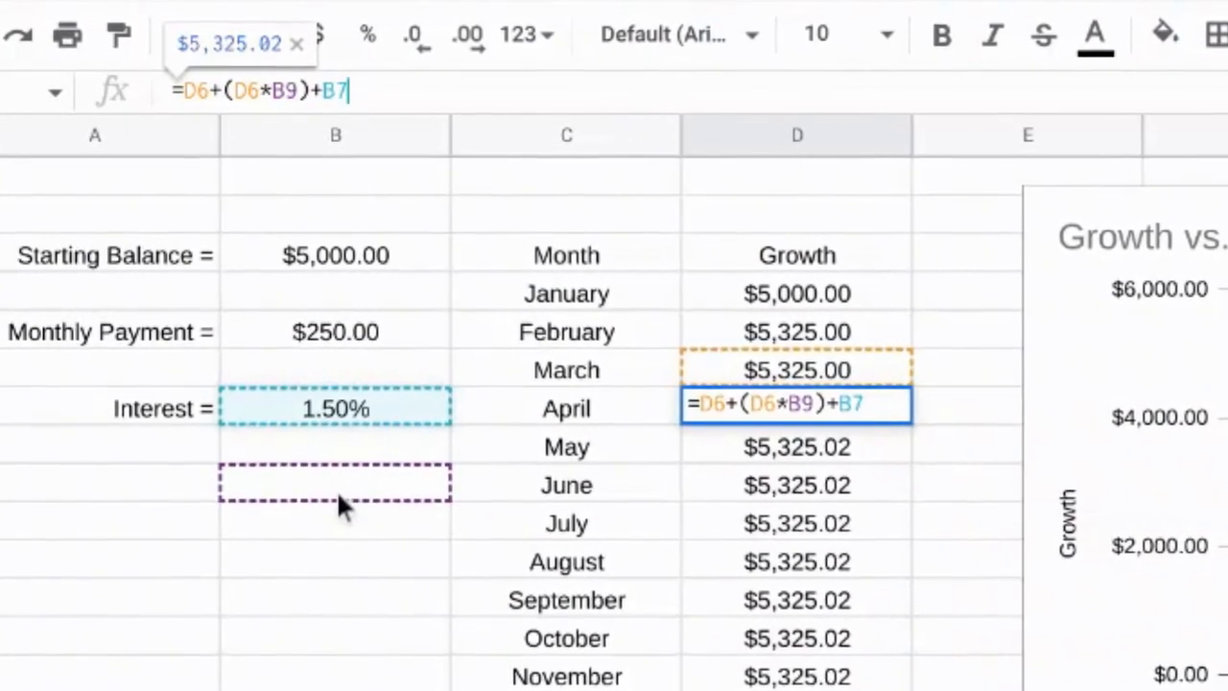
key("Return")
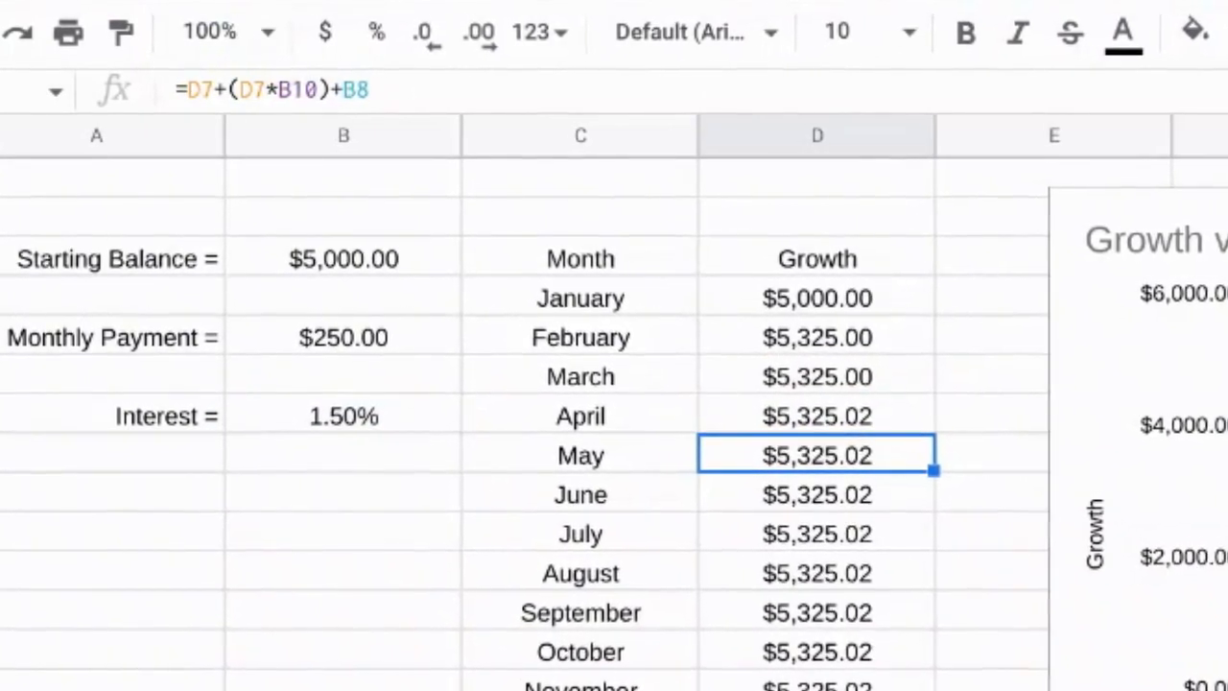
- Make the interest and payment references absolute in the February growth formula, so it reads =D4+(D4*$B$7)+$B$5
left_click(799, 343)
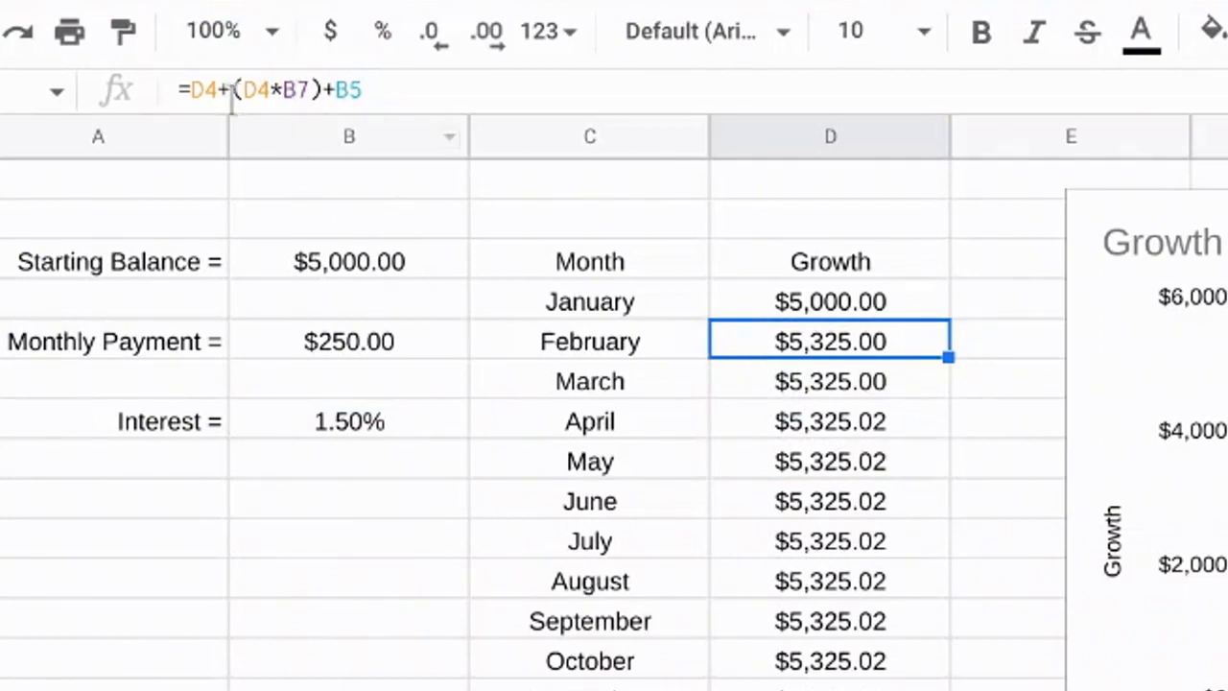
left_click(288, 89)
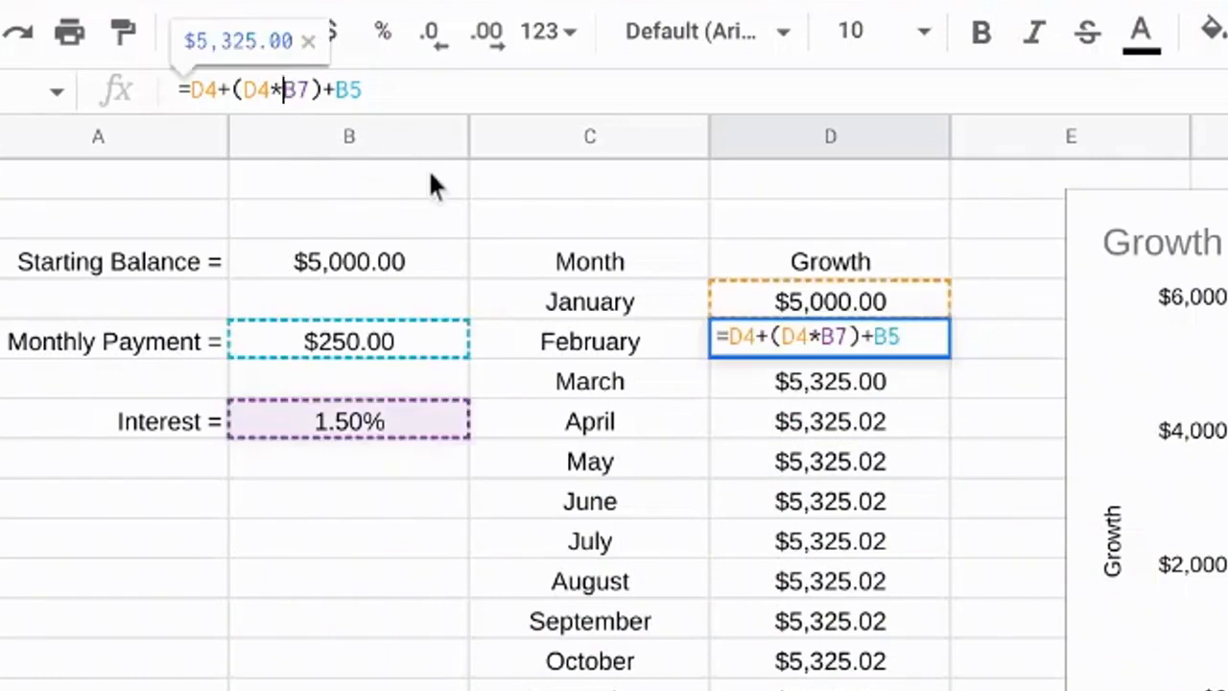
type("$")
key("Right")
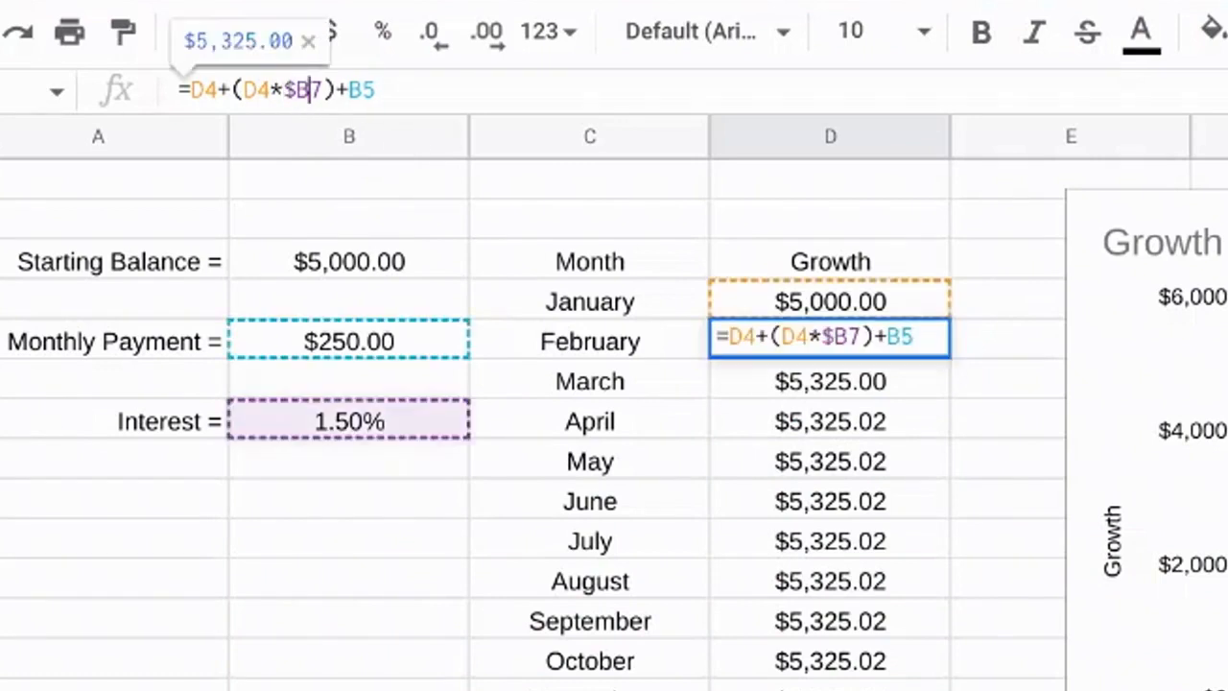
type("$")
key("Right")
key("Right")
key("Right")
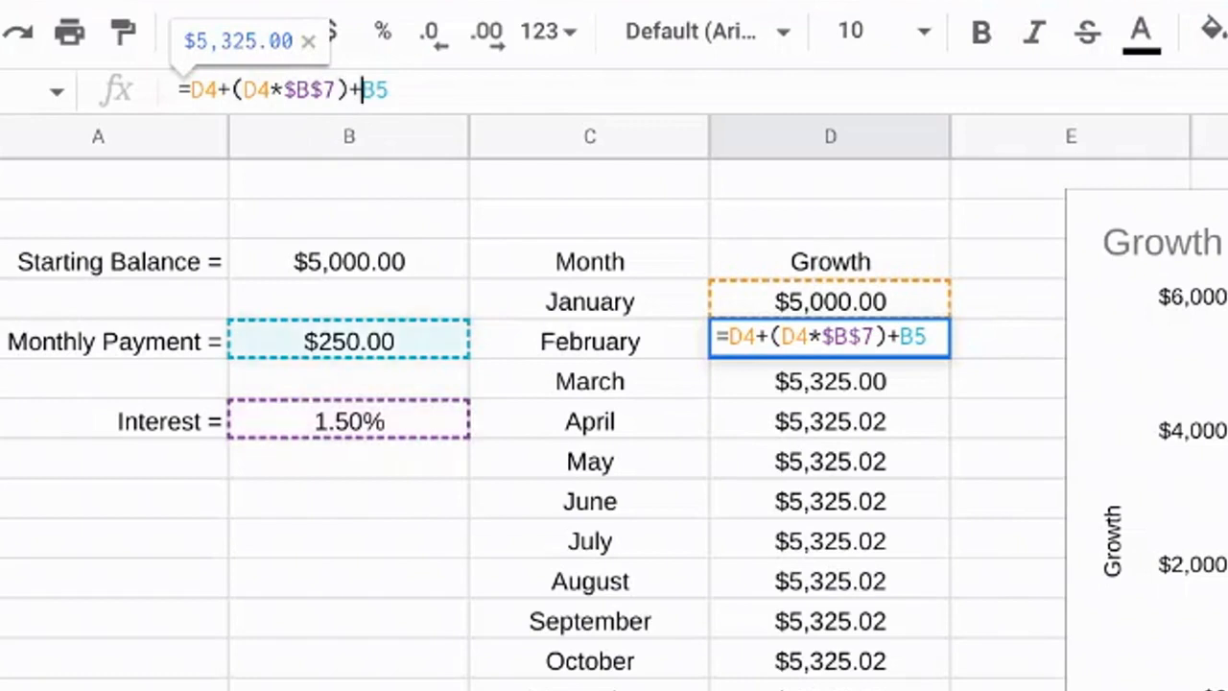
type("$")
key("Right")
type("$")
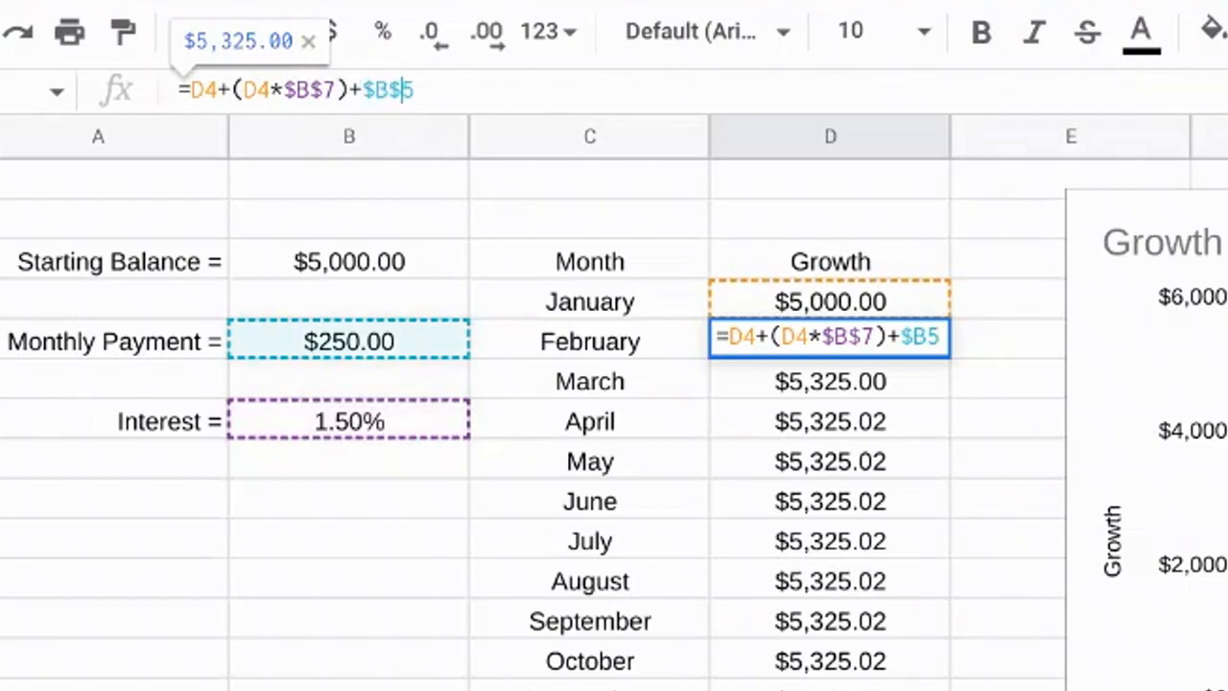
key("Return")
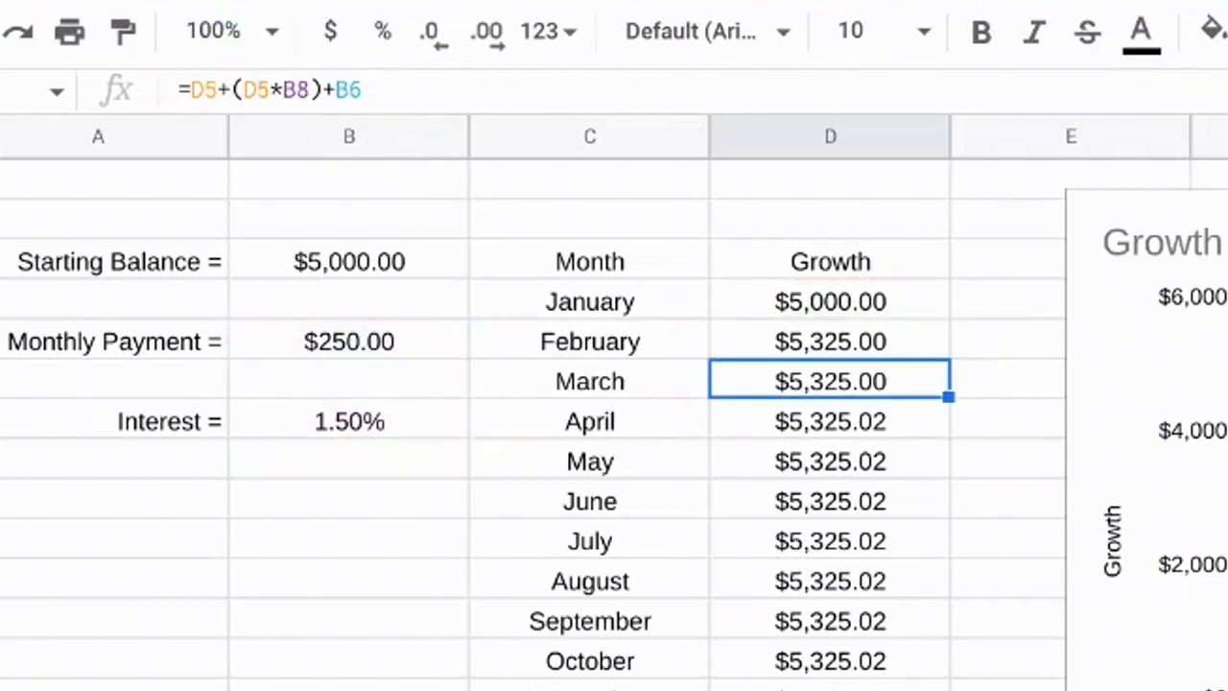
- Fill the absolute-reference growth formula from February down through December and check the formulas in the cells from March to June
left_click(838, 333)
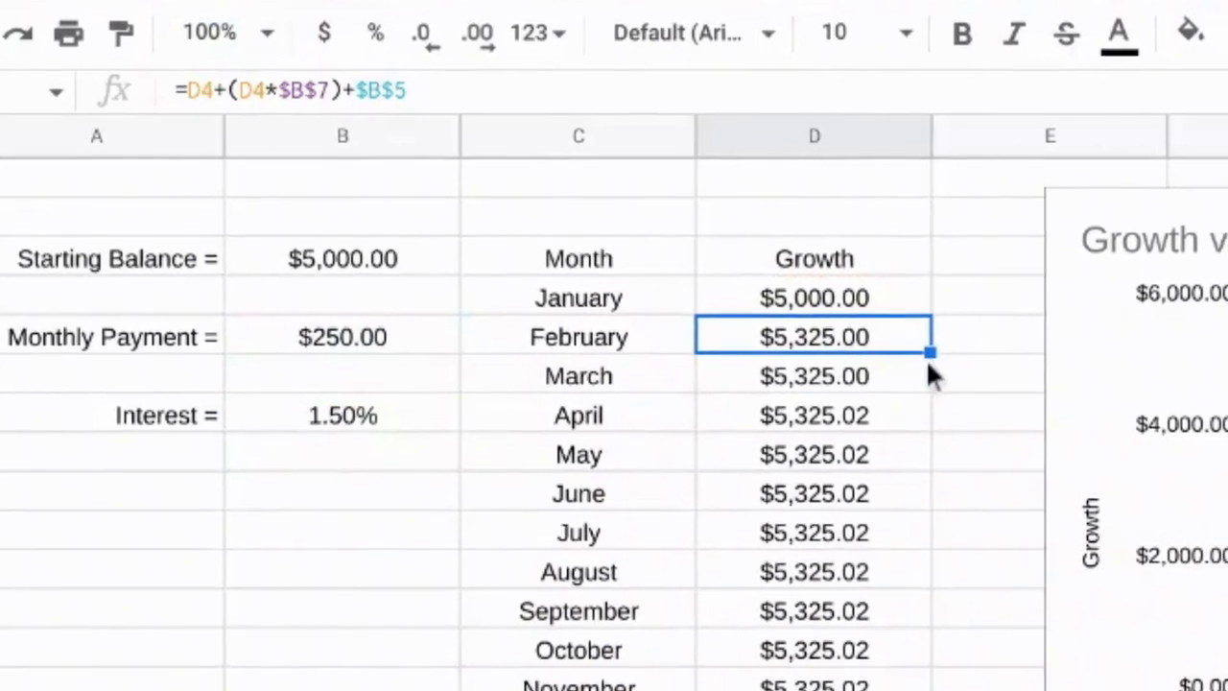
left_click_drag(929, 352, 830, 679)
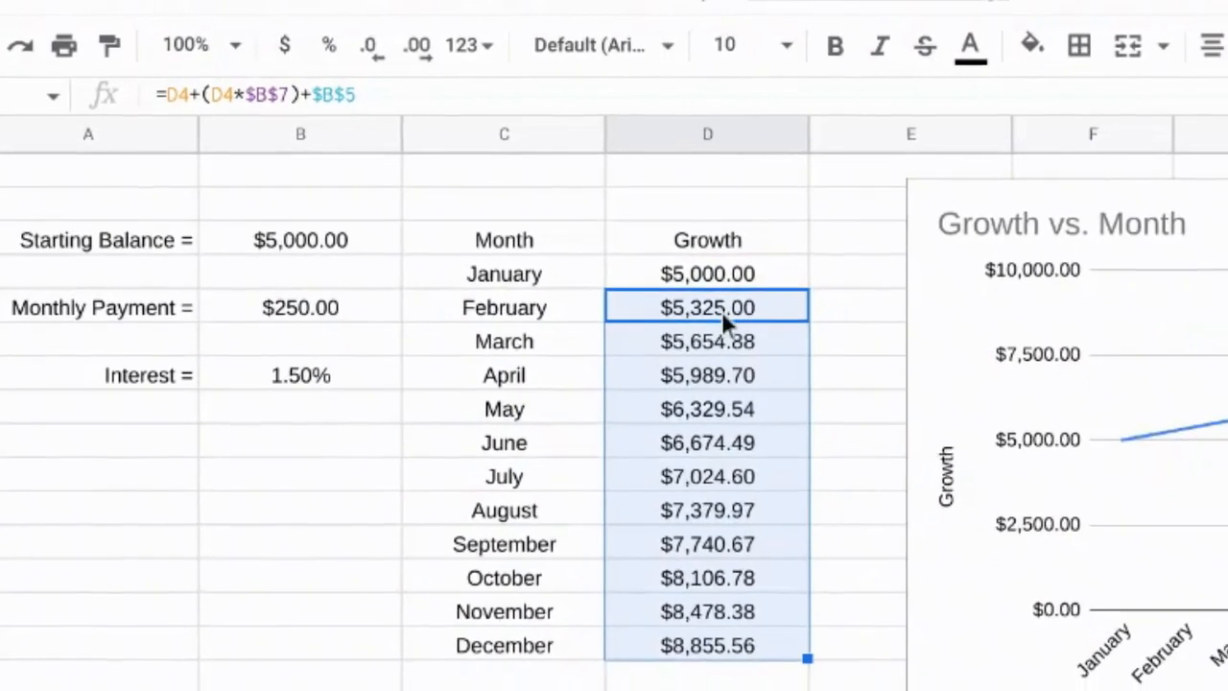
left_click(693, 338)
left_click(632, 360)
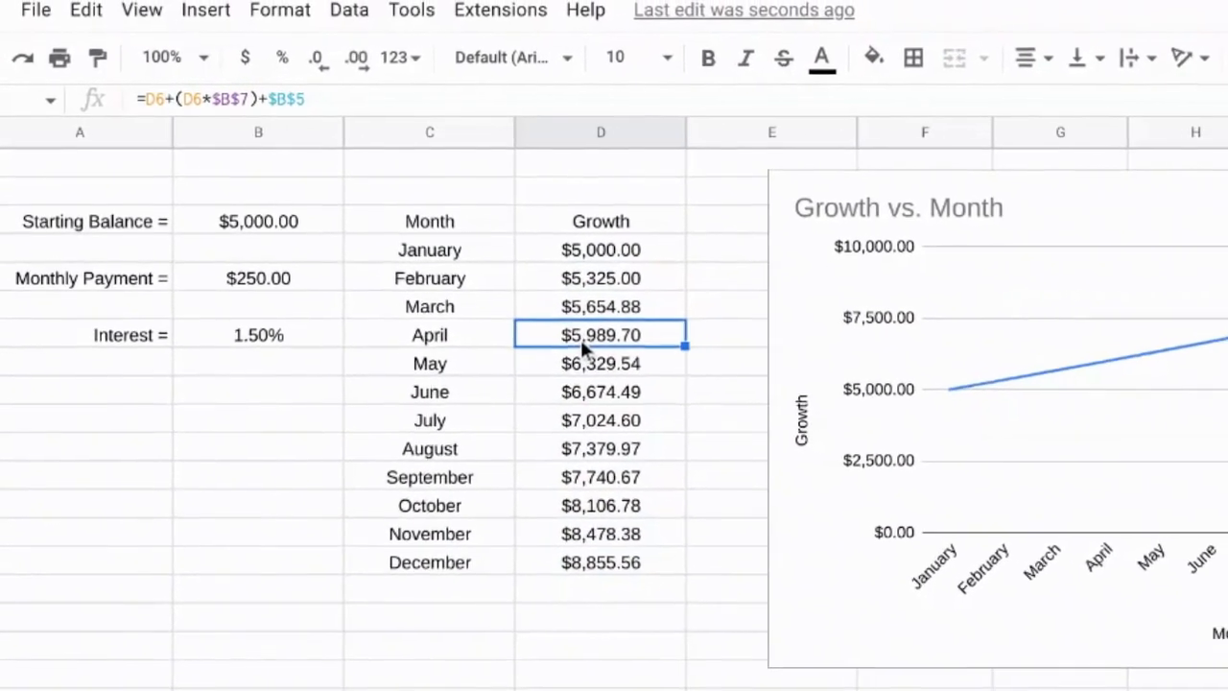
left_click(587, 368)
left_click(573, 402)
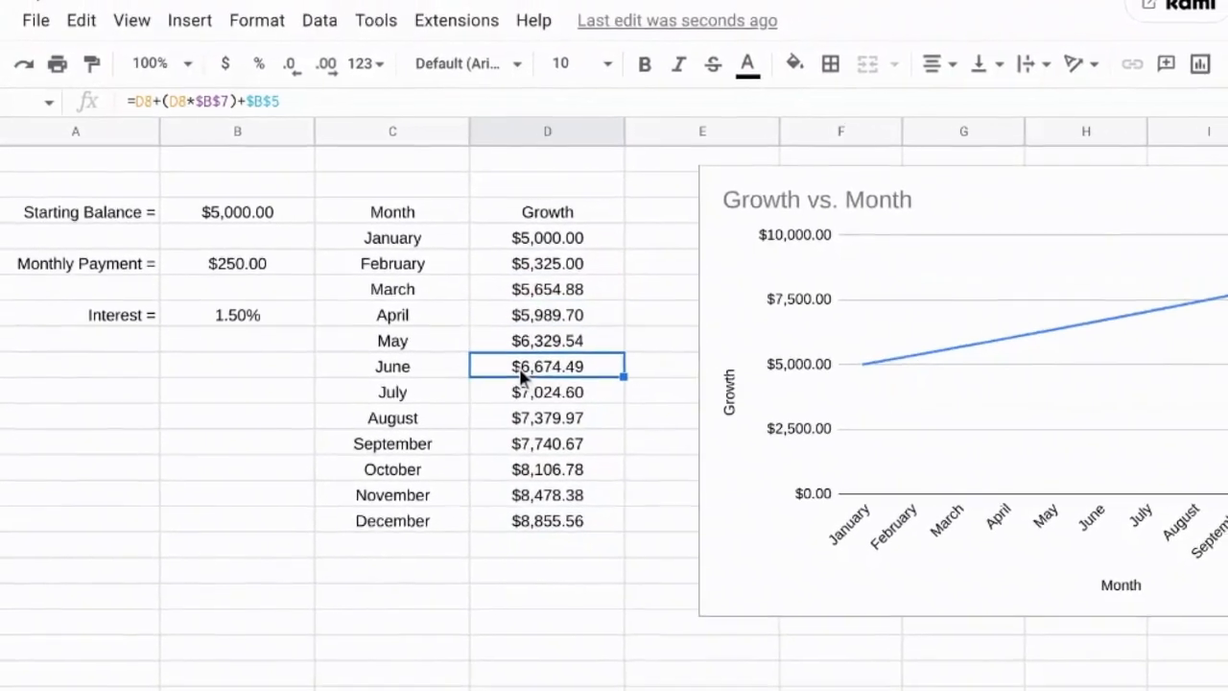
- Check the cell references in the August growth formula
left_click(518, 422)
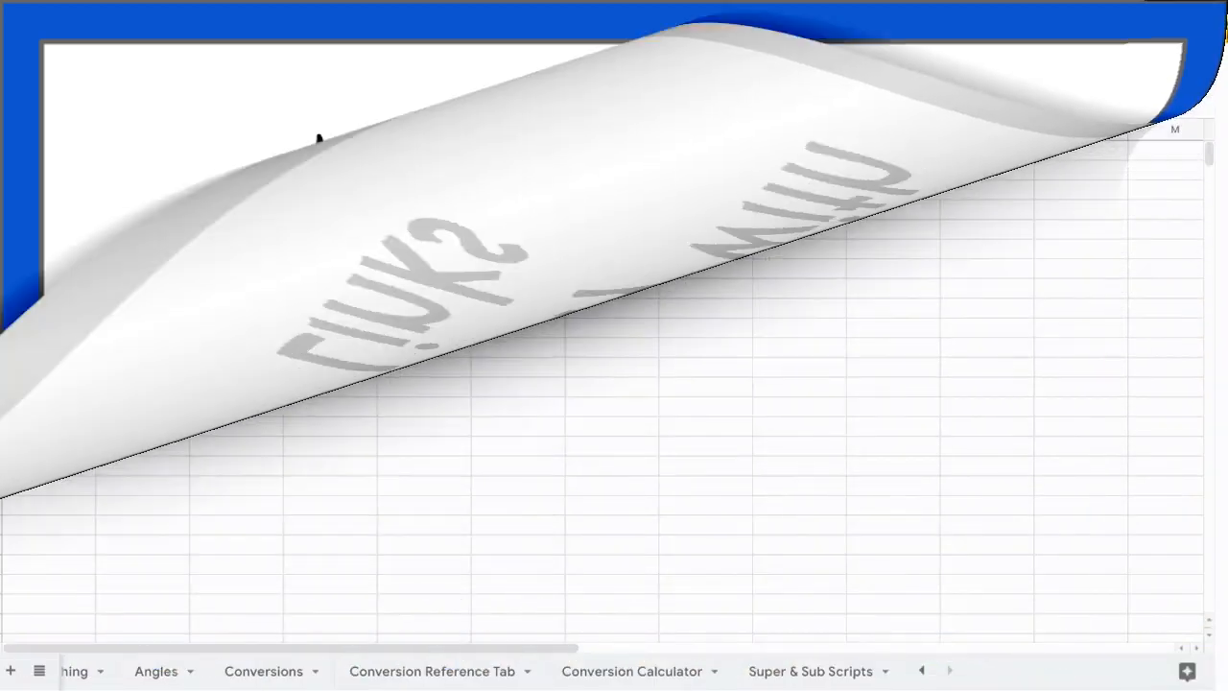
scroll(201, 662, "up", 3)
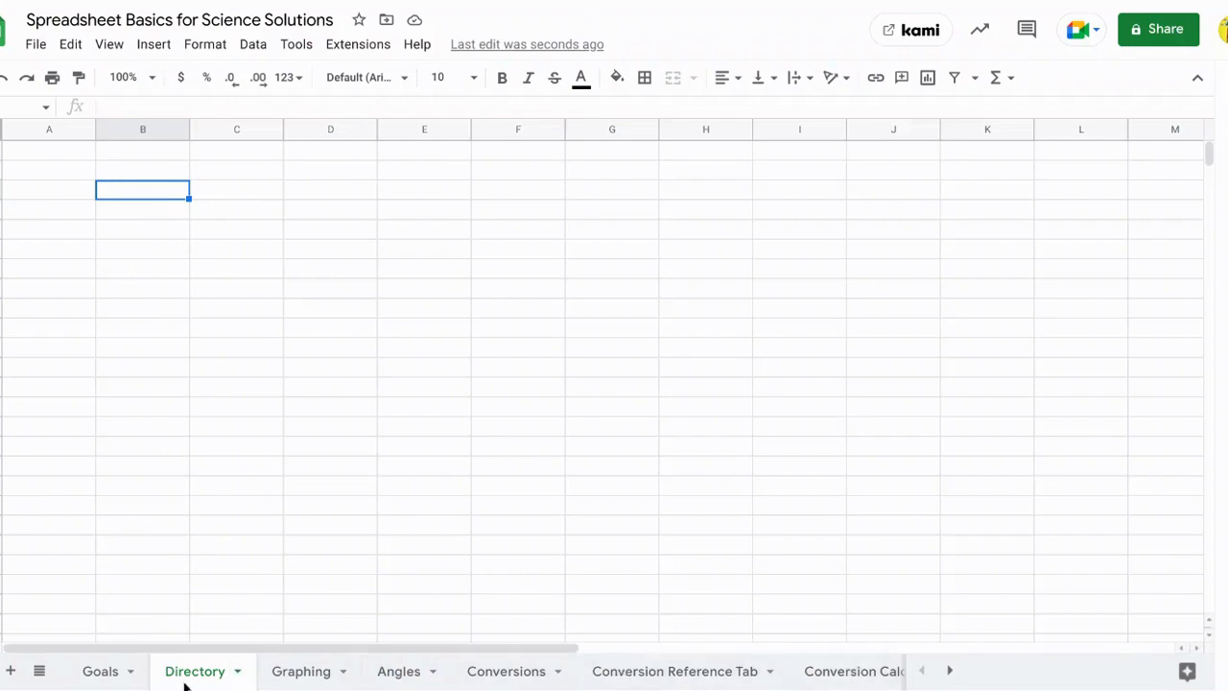
type("Graphing")
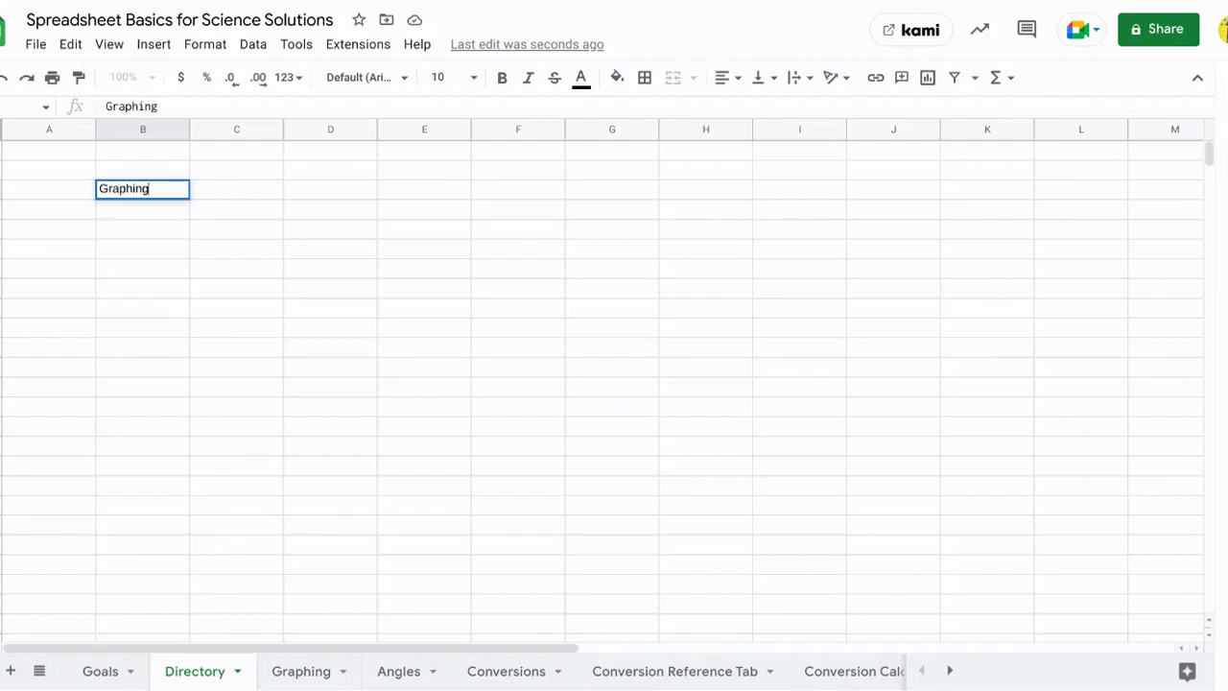
key("Return")
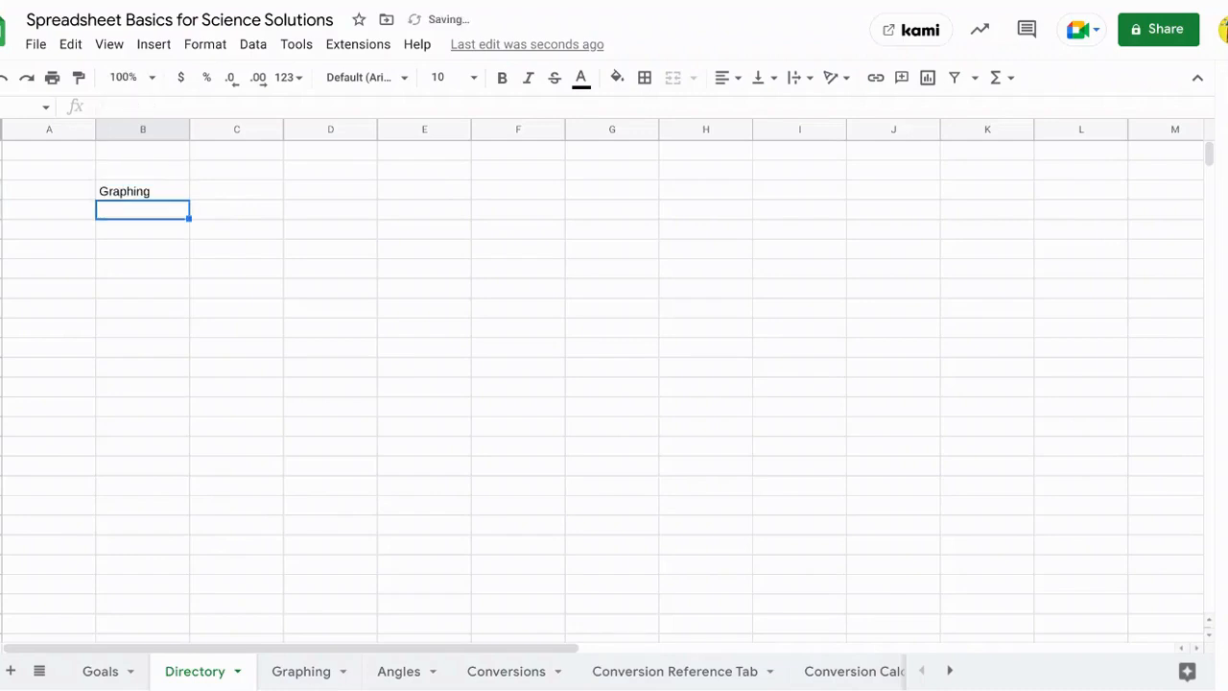
type("Angles")
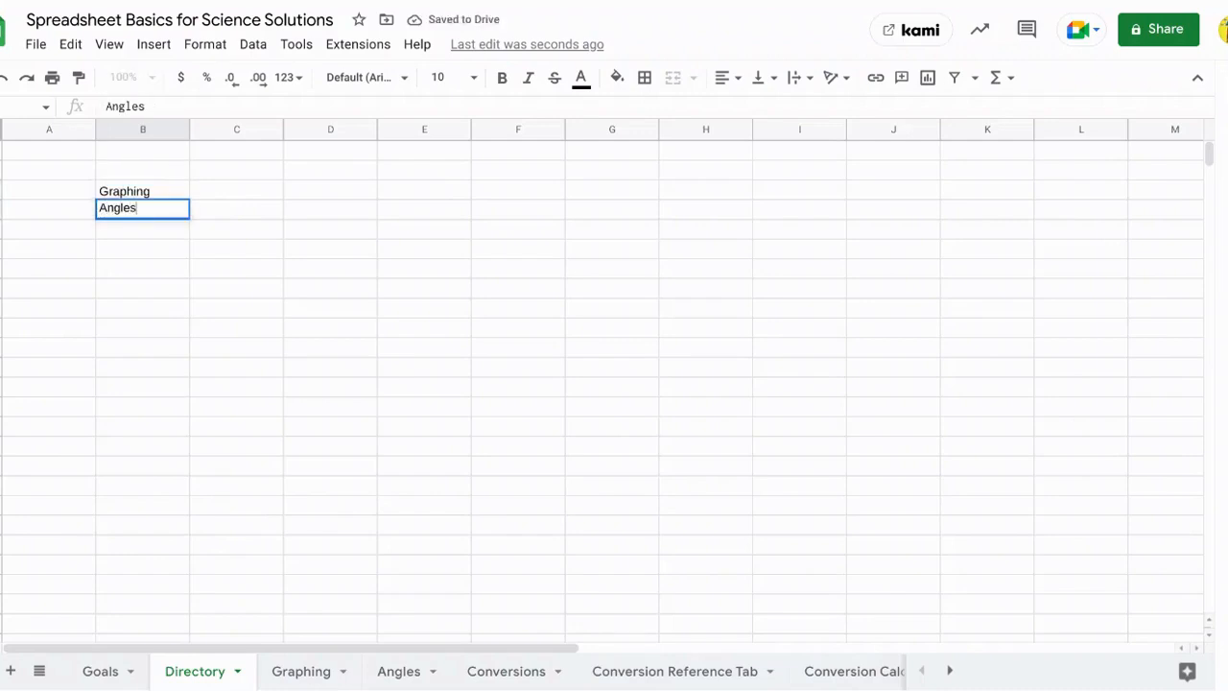
key("Return")
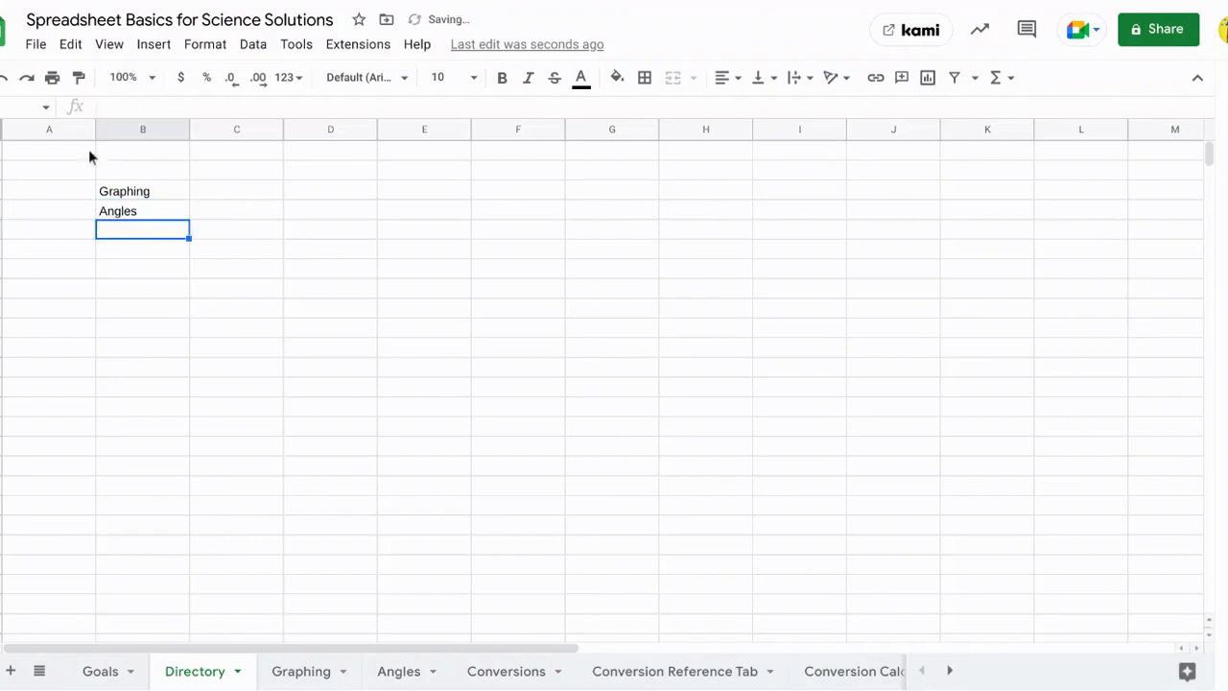
left_click(4, 78)
left_click(4, 79)
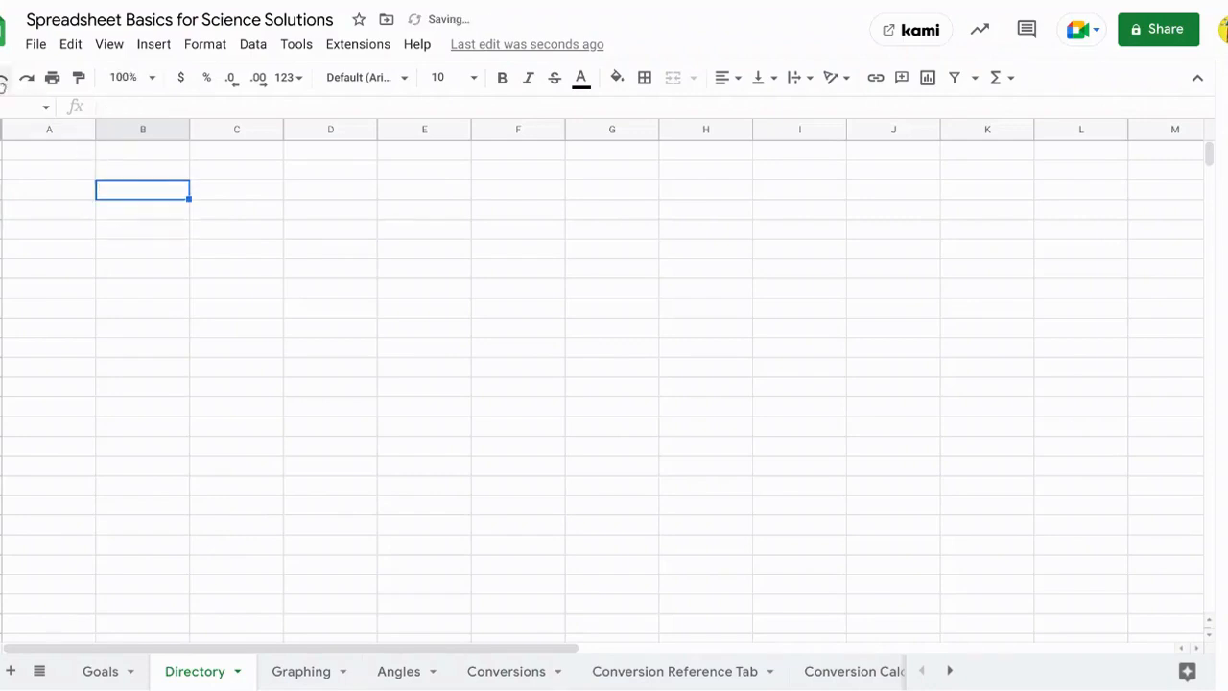
- List Graphing, Angles, Conversions, Conversion Reference Tab, Conversion Calculator and Super & Sub Scripts from B3 down, and fit column B to the text
type("Graphing Angles Conversions Conversion Reference Tab Conversion Calculator Super & Sub Scripts")
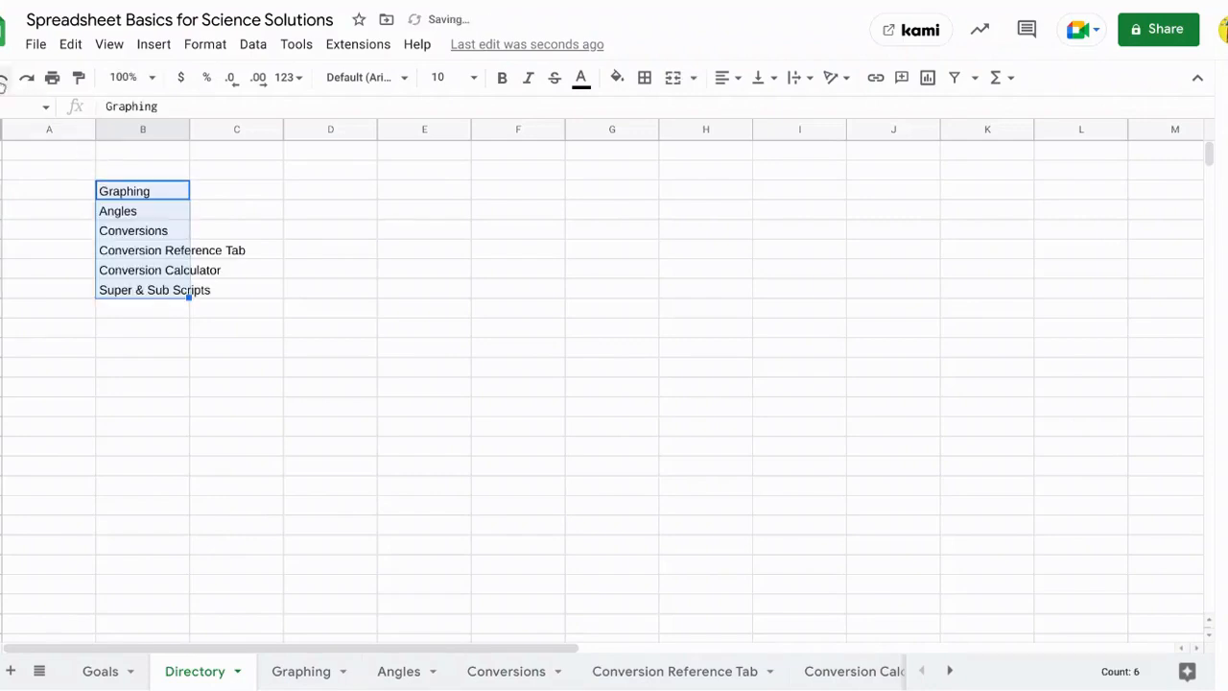
left_click(119, 307)
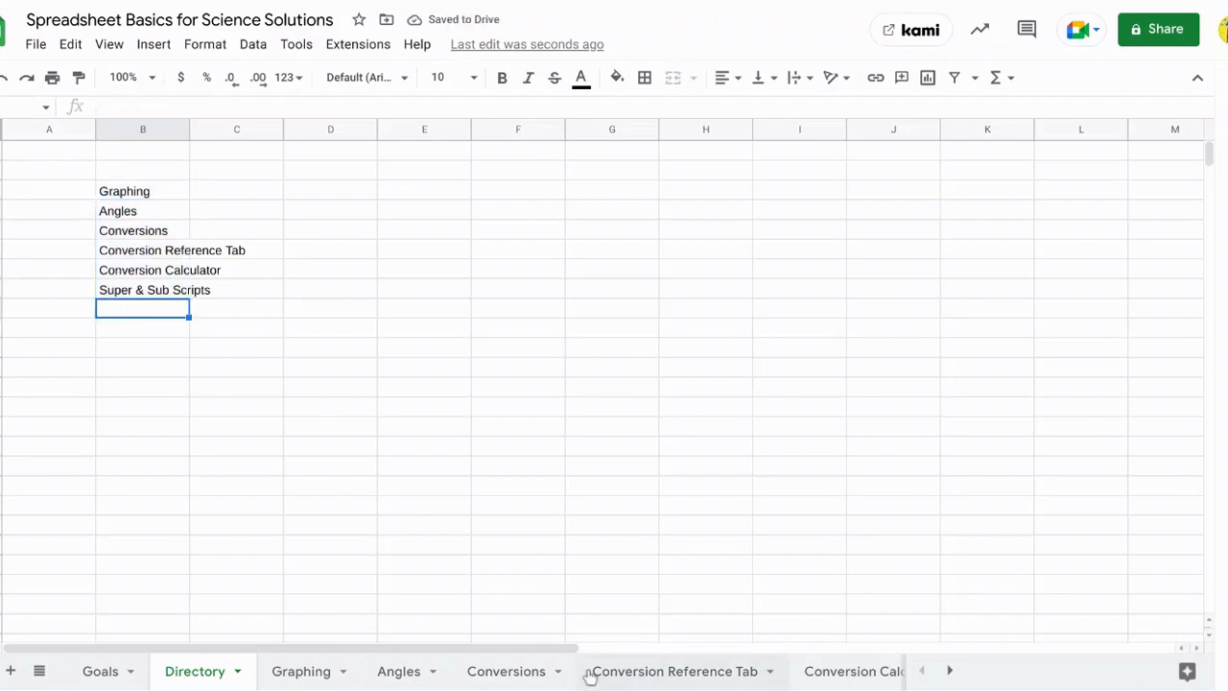
scroll(639, 671, "down", 1)
scroll(639, 671, "down", 2)
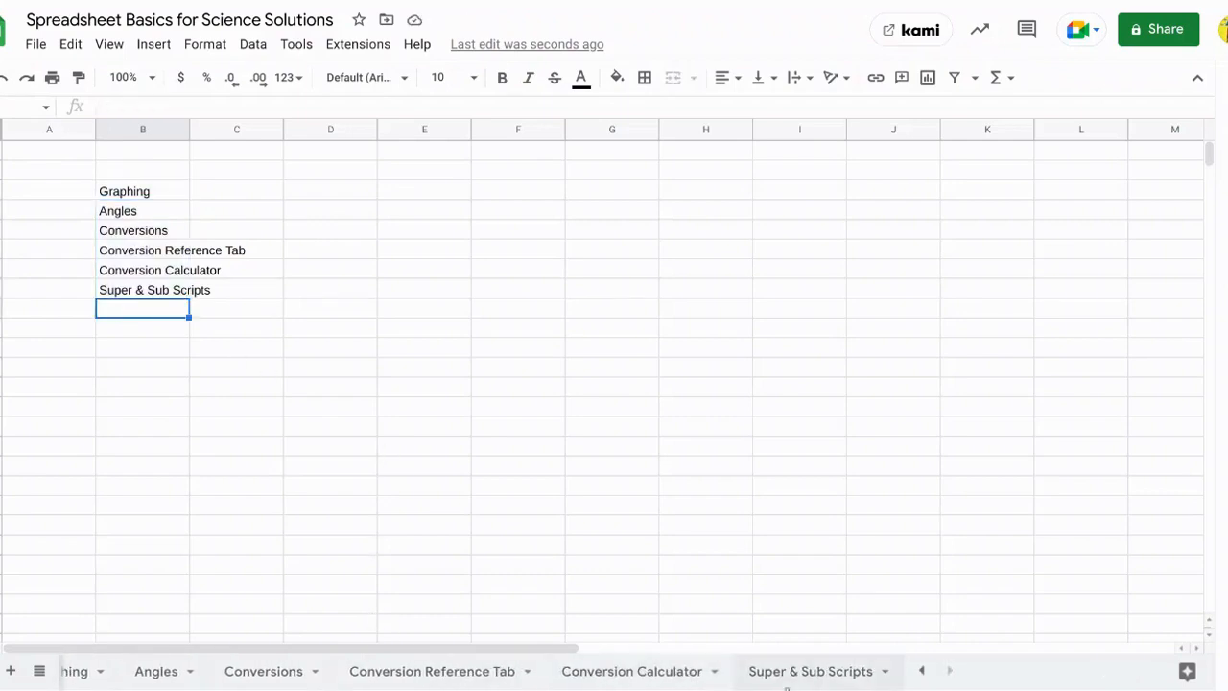
left_click(247, 331)
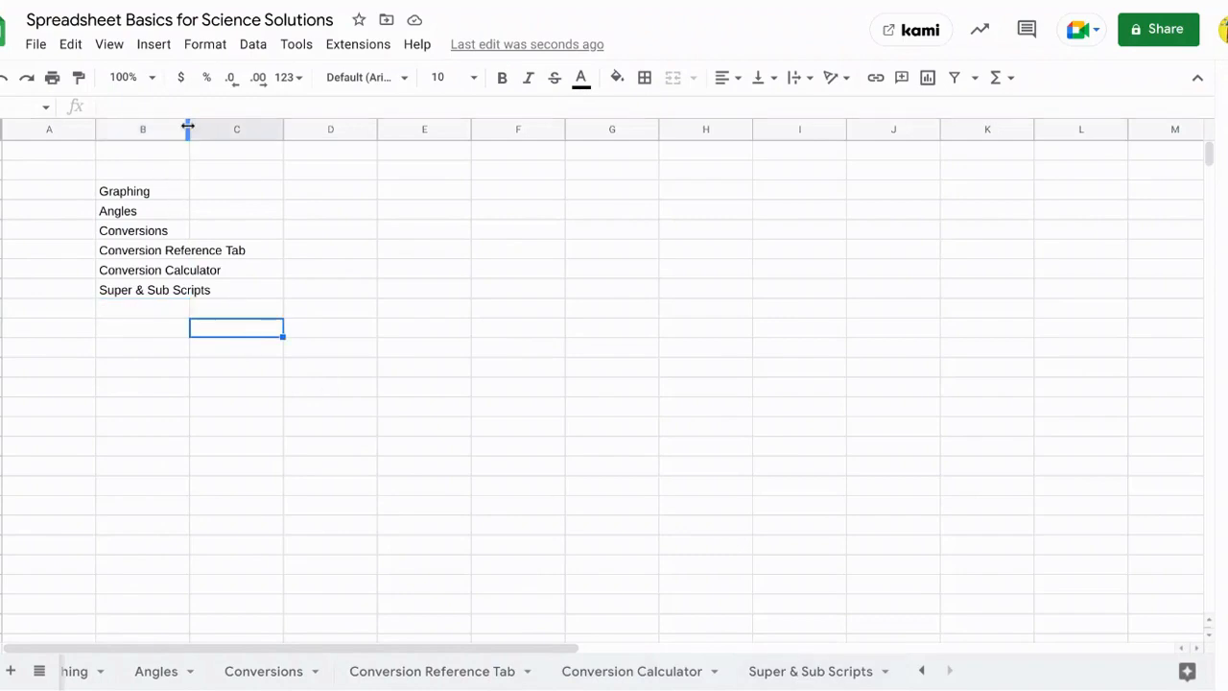
double_click(191, 127)
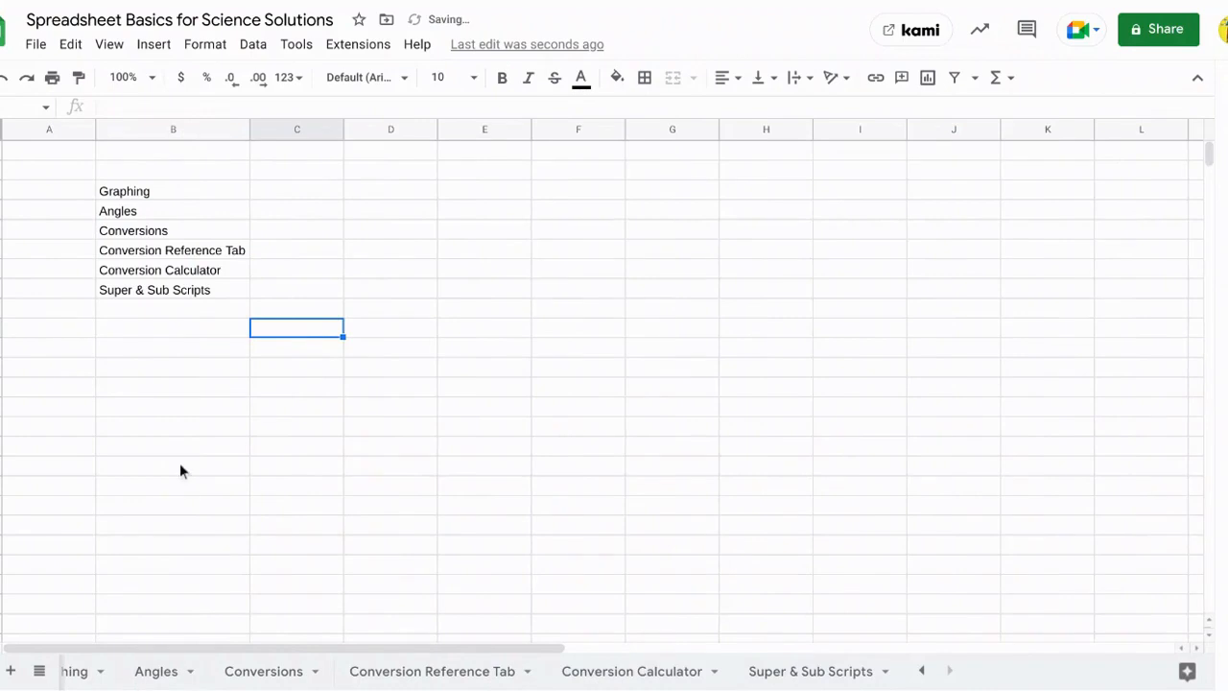
- Insert a link on the Graphing entry in the directory list that points to the Graphing sheet
scroll(179, 676, "up", 3)
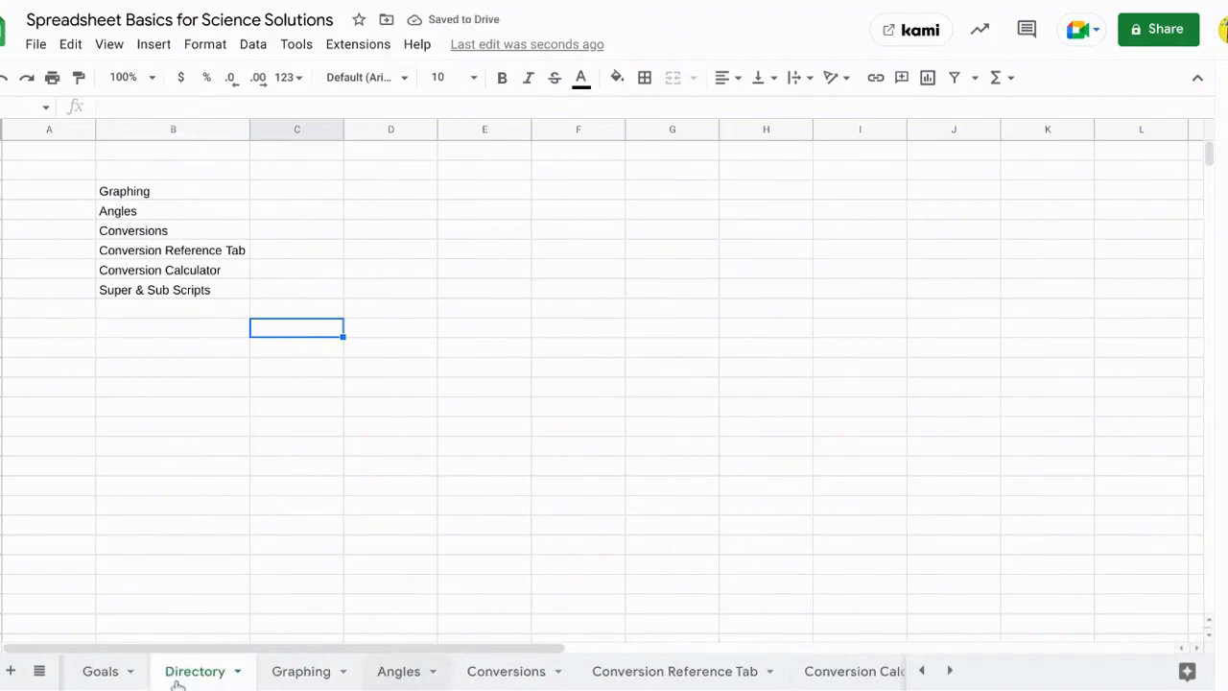
left_click(145, 192)
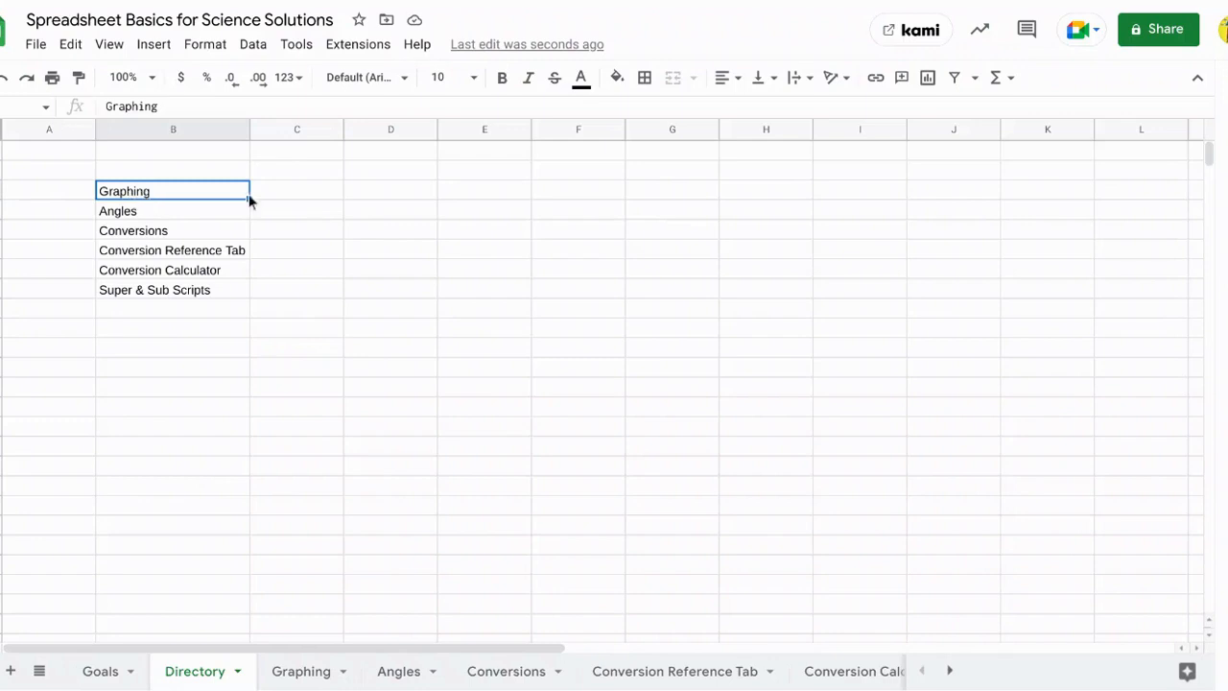
left_click(875, 78)
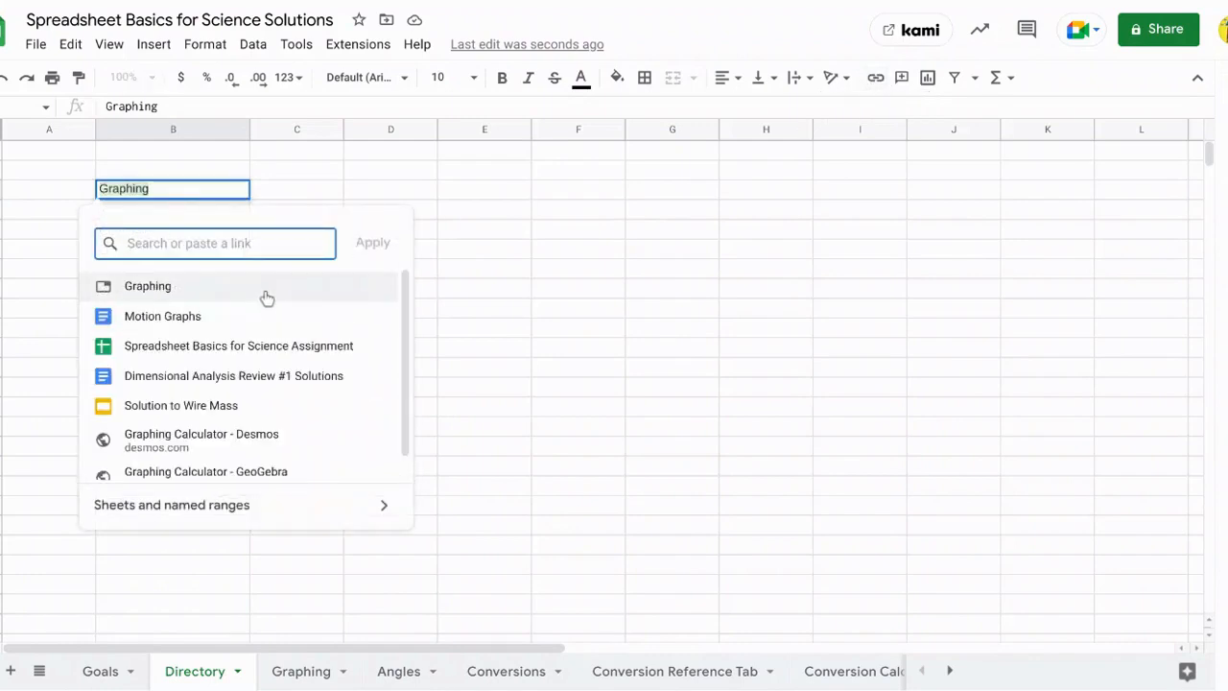
left_click(381, 509)
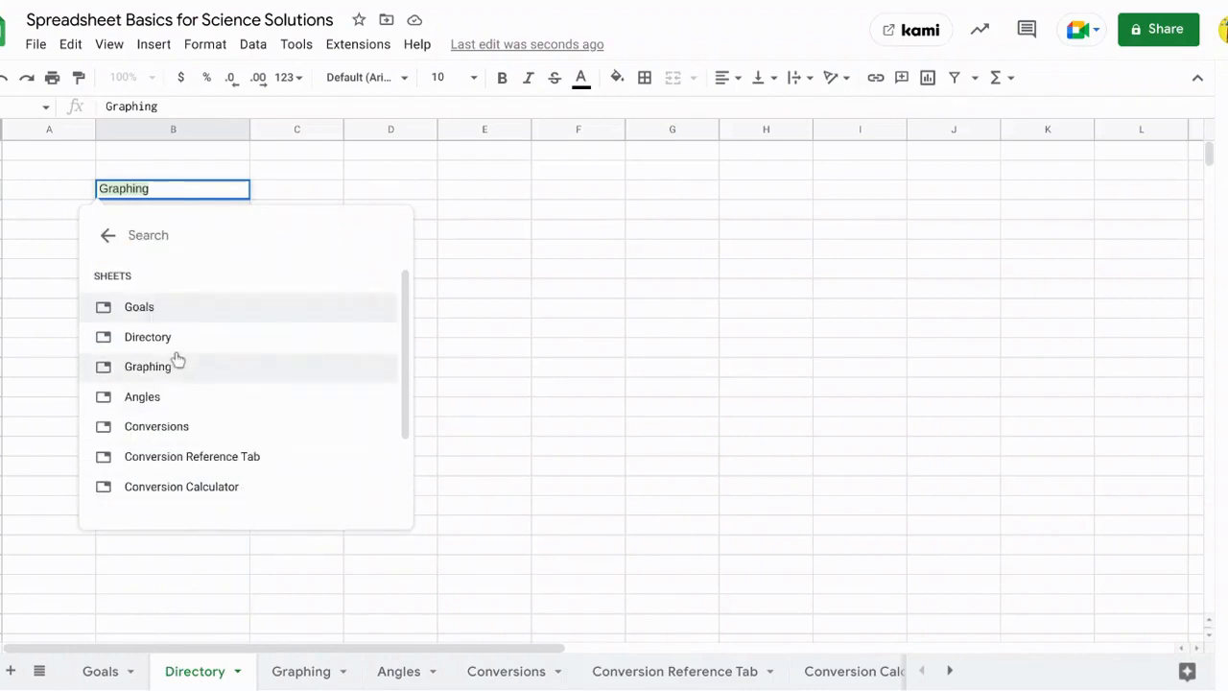
left_click(144, 368)
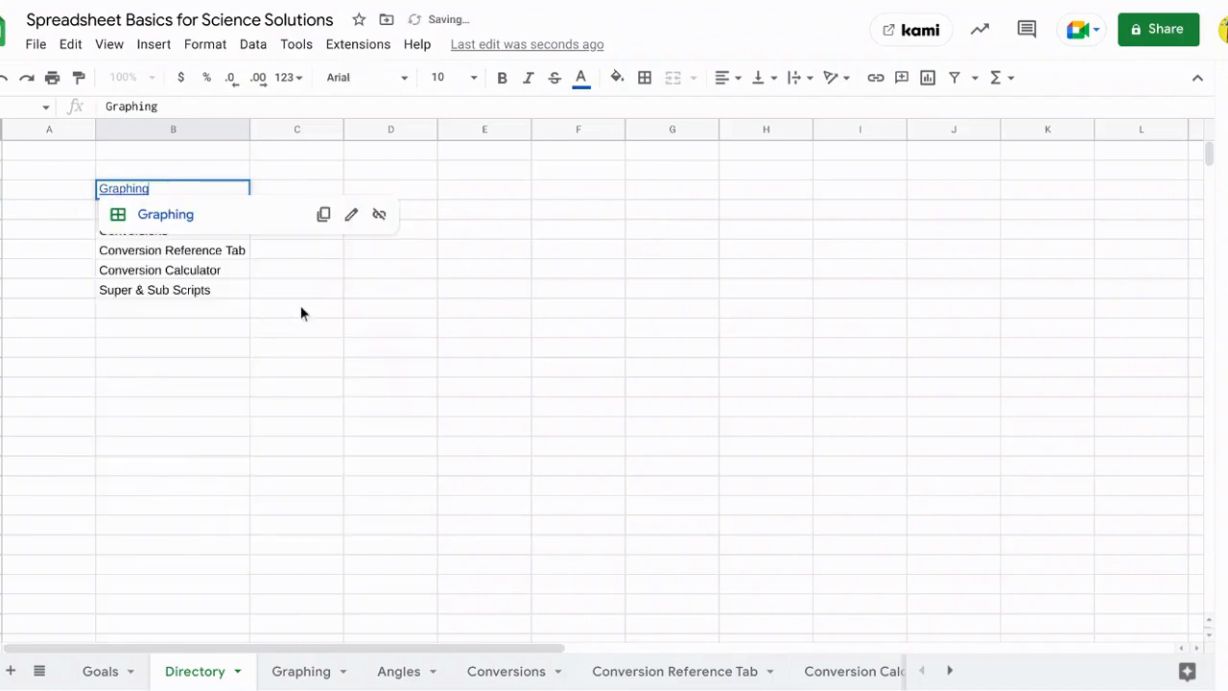
left_click(356, 296)
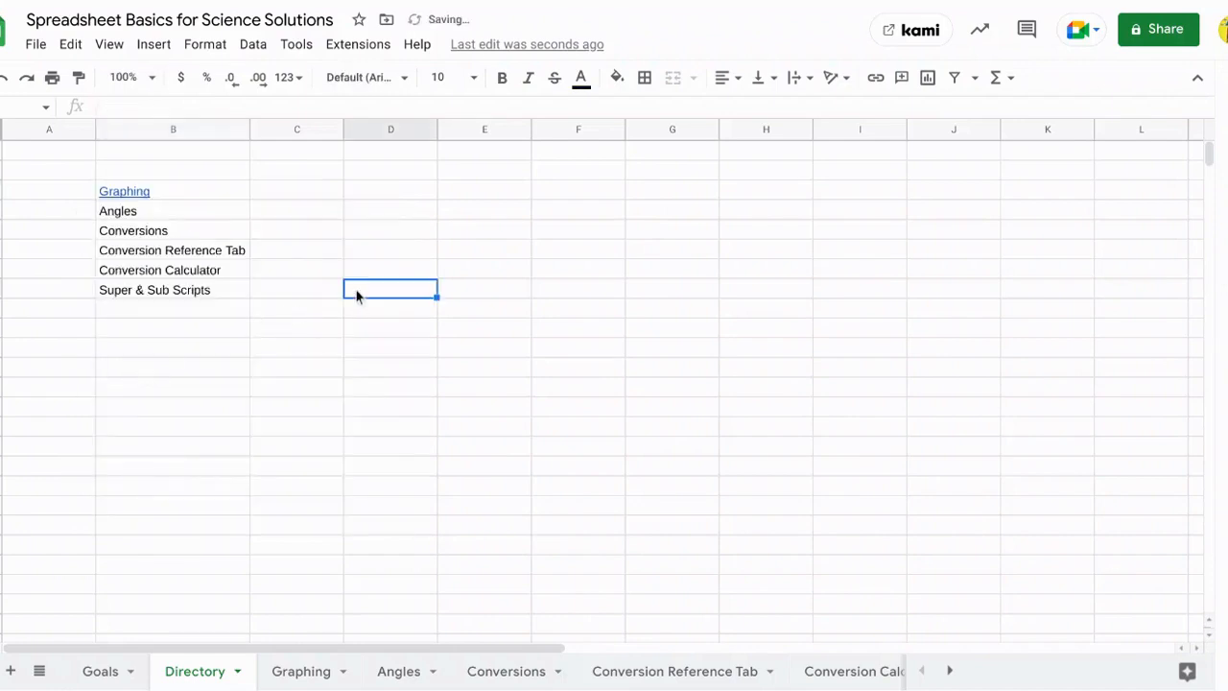
- Insert a link on the Angles entry in the directory list that points to the Angles sheet
left_click(176, 213)
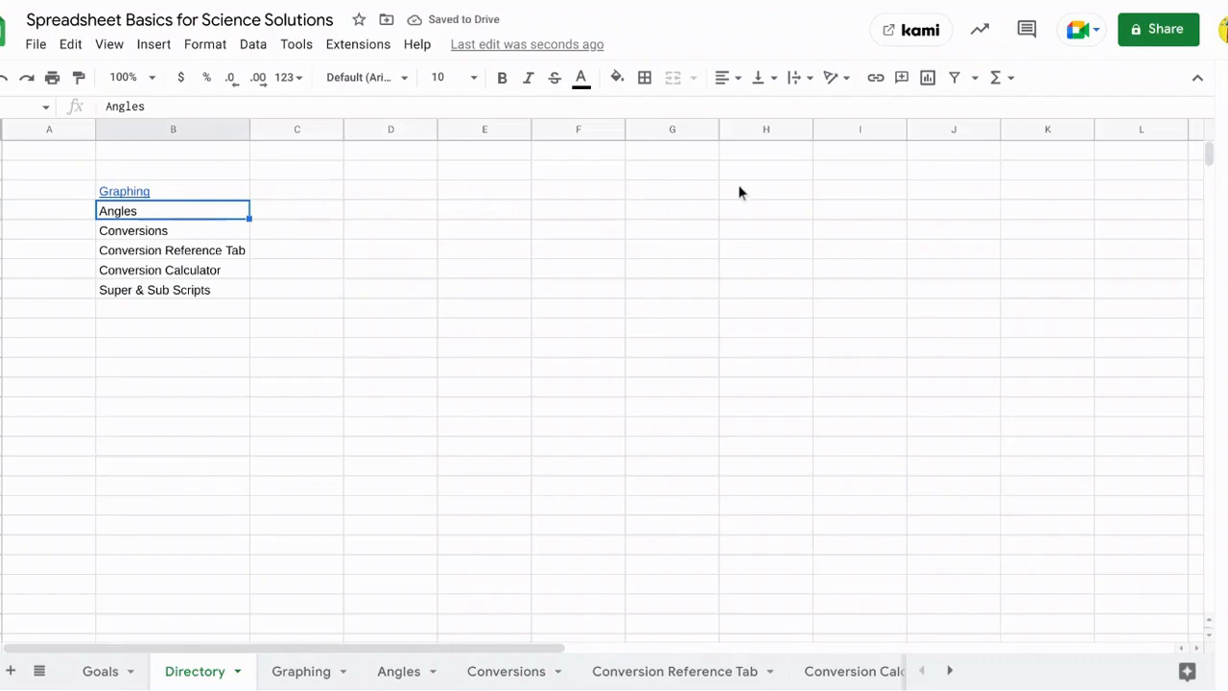
right_click(125, 208)
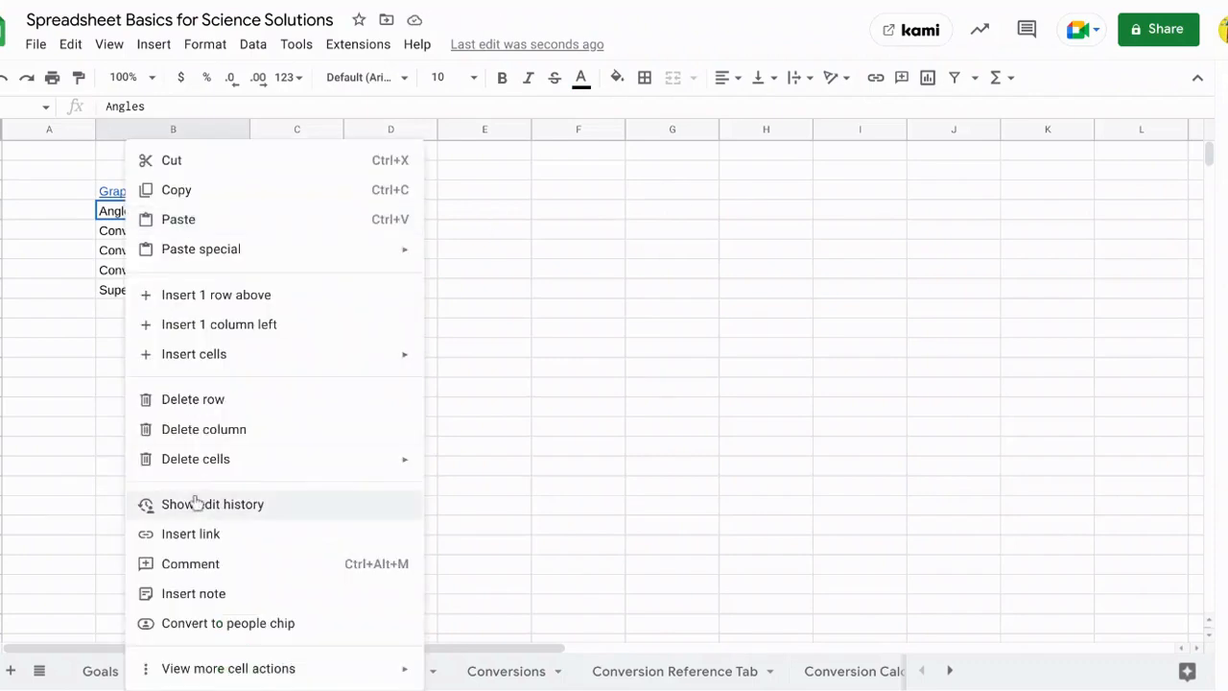
left_click(187, 539)
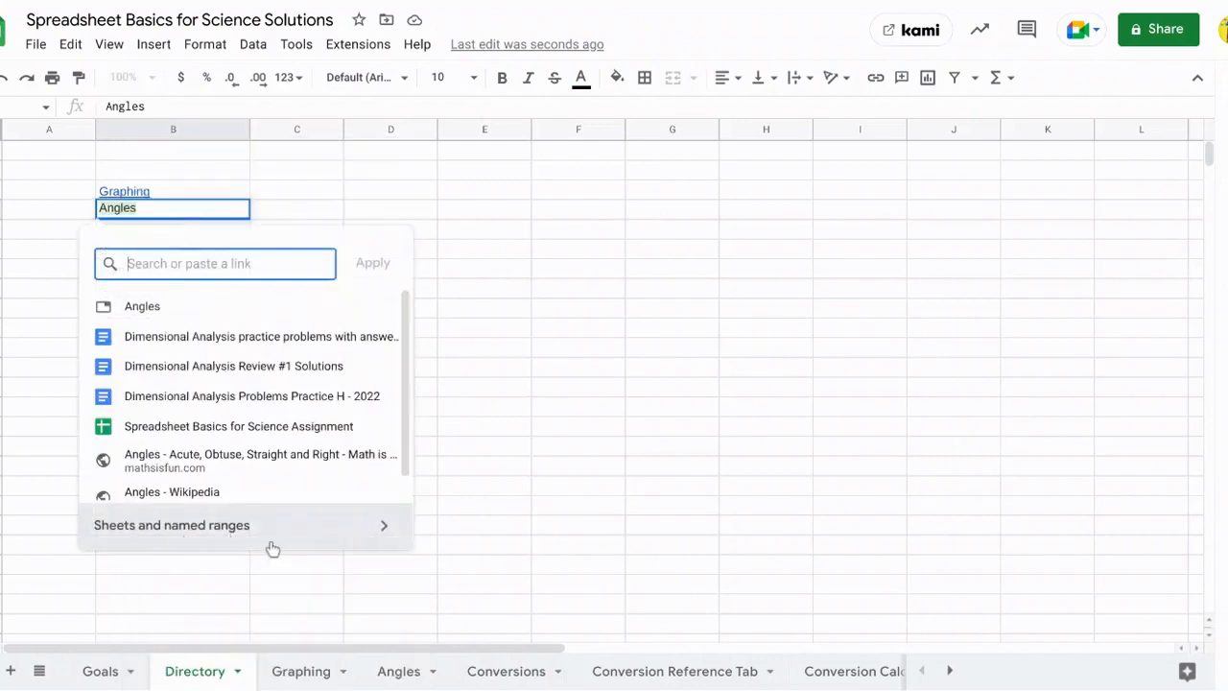
left_click(388, 527)
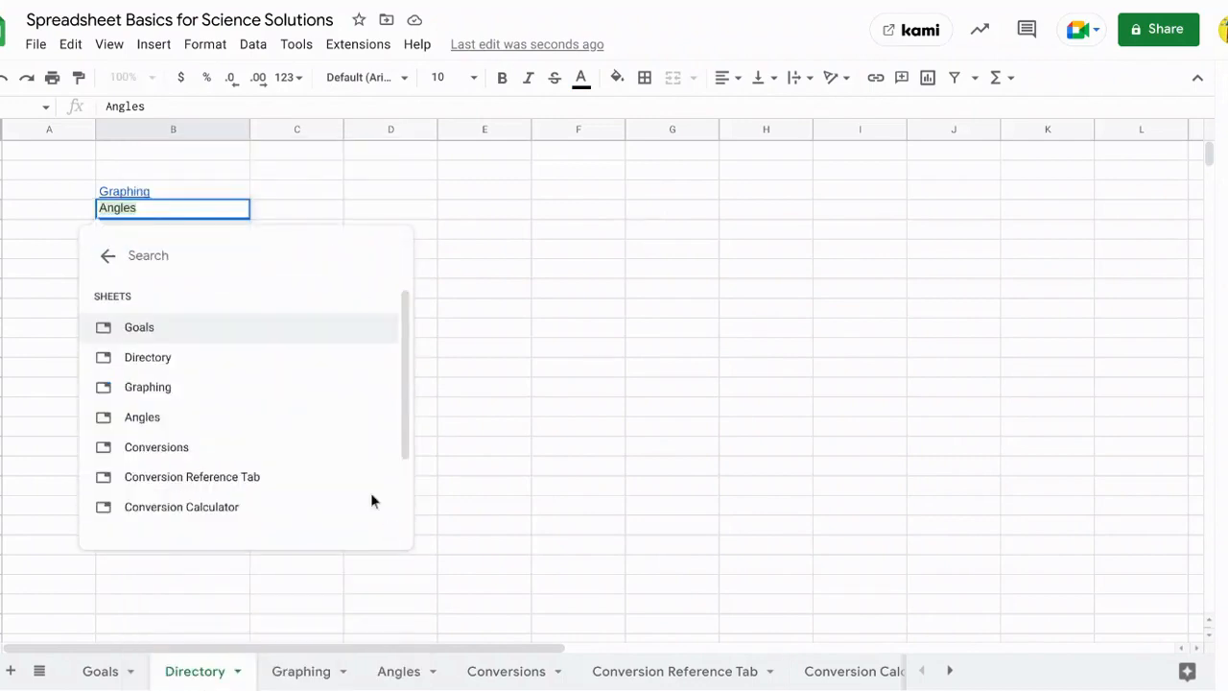
left_click(298, 431)
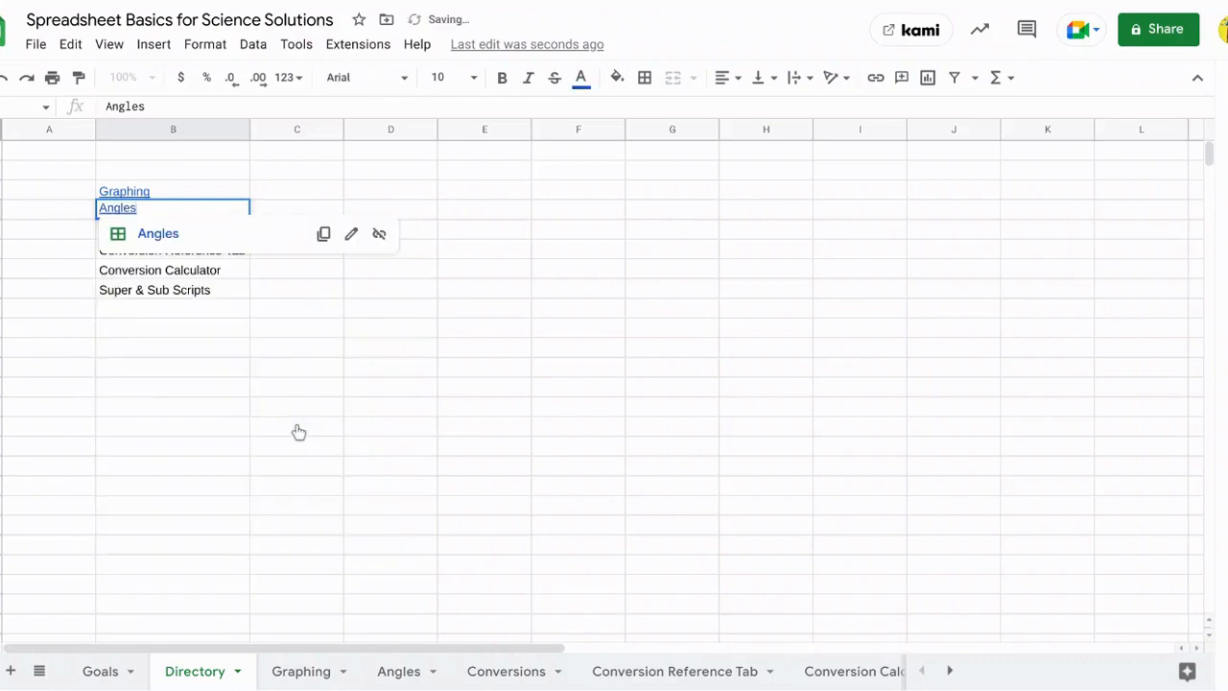
left_click(259, 374)
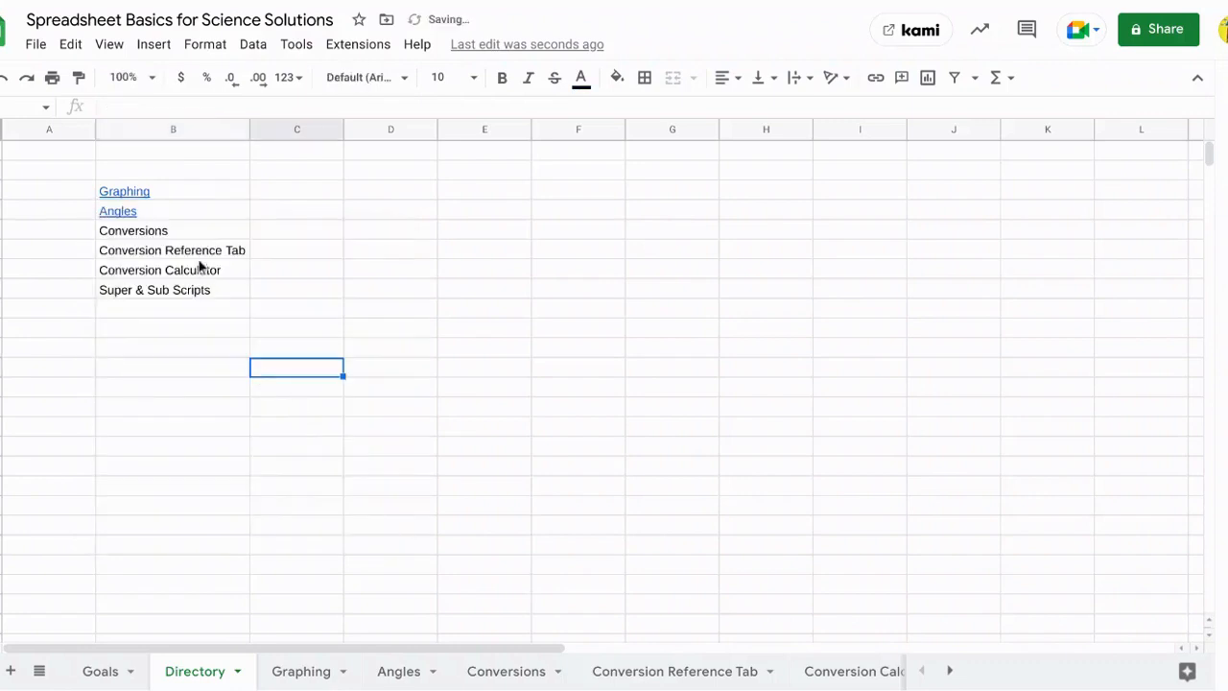
- Link the Conversions entry in the directory list to the Conversions sheet
right_click(152, 229)
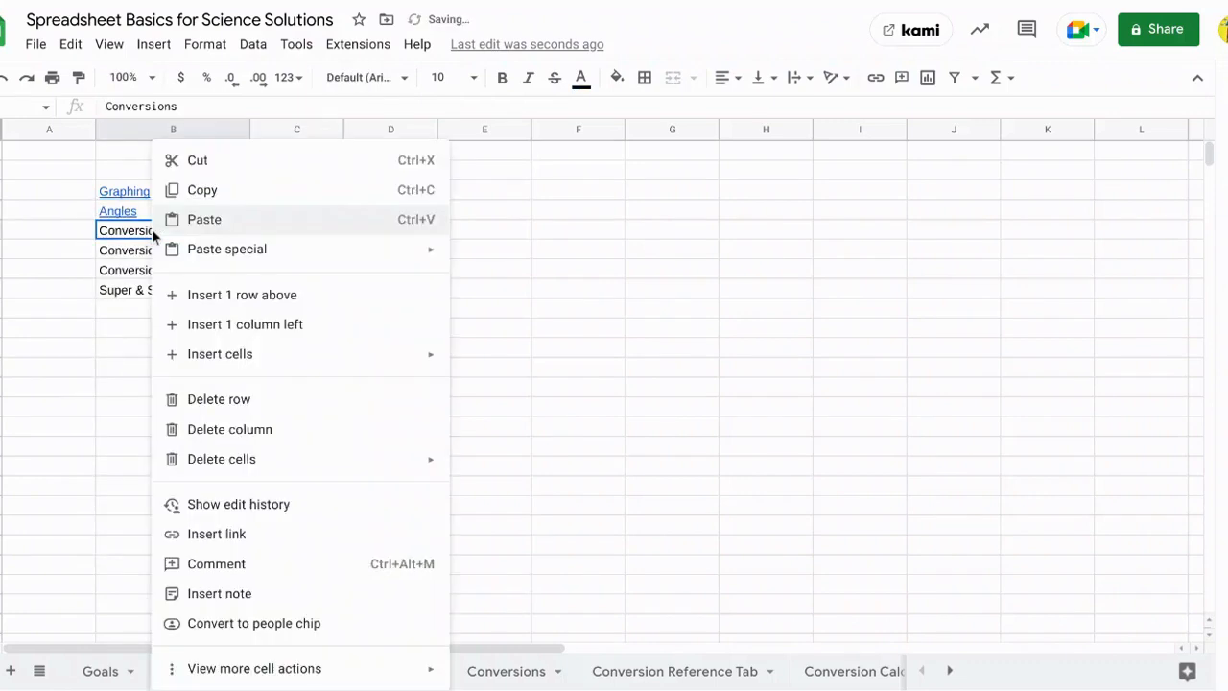
left_click(198, 544)
left_click(220, 545)
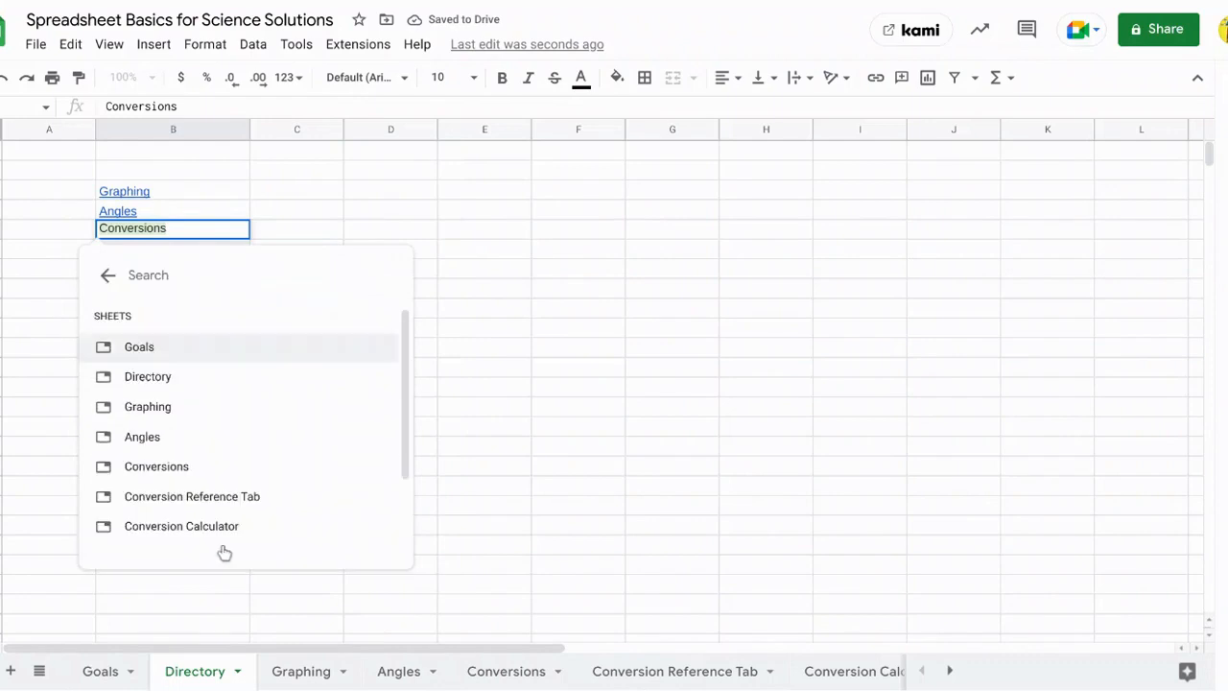
left_click(173, 467)
left_click(163, 410)
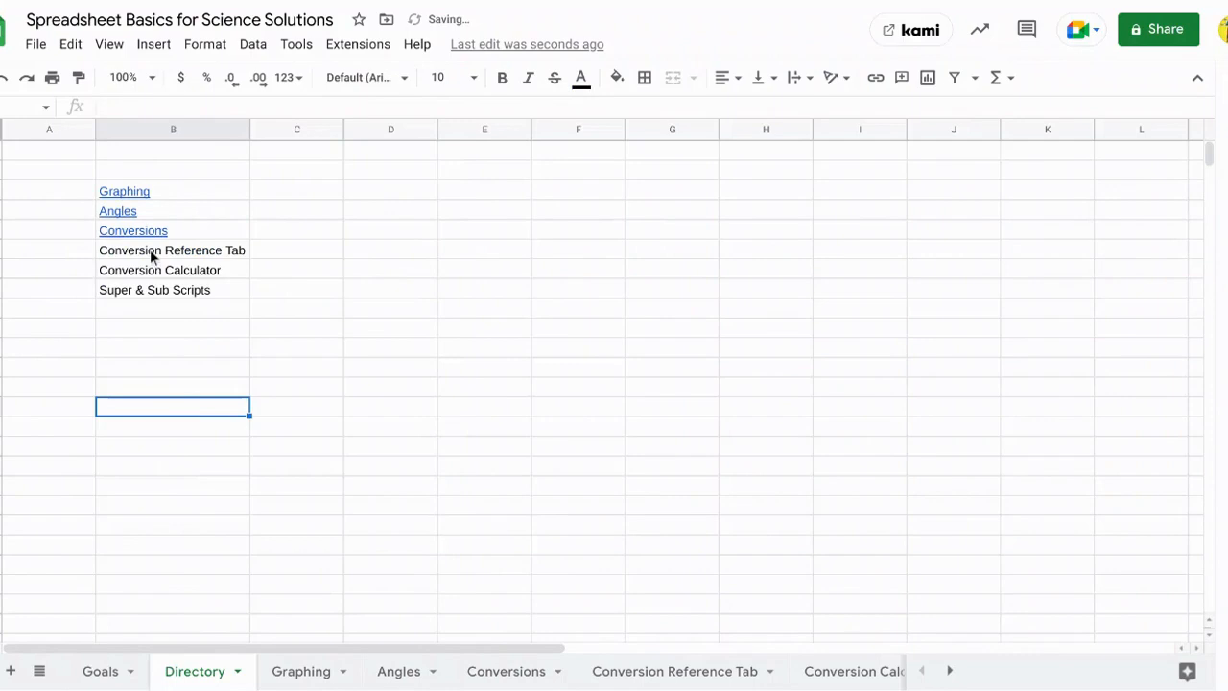
- Link the Conversion Reference Tab entry in the directory list to the sheet of the same name
right_click(149, 249)
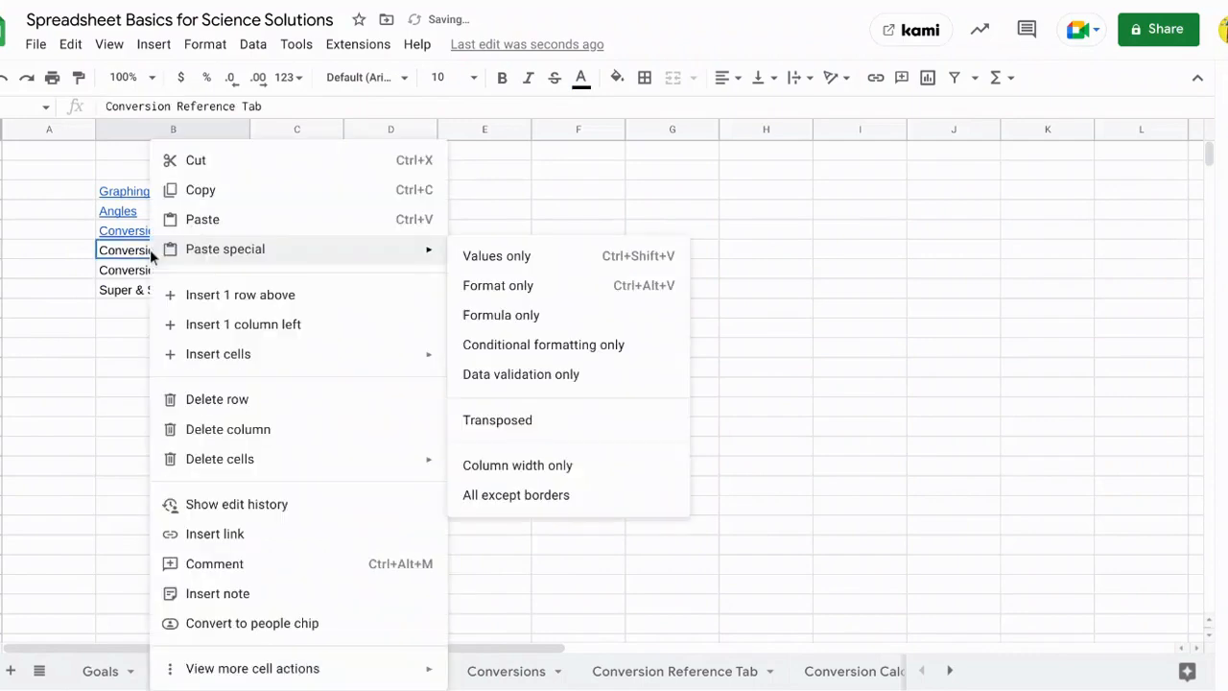
left_click(197, 535)
left_click(201, 563)
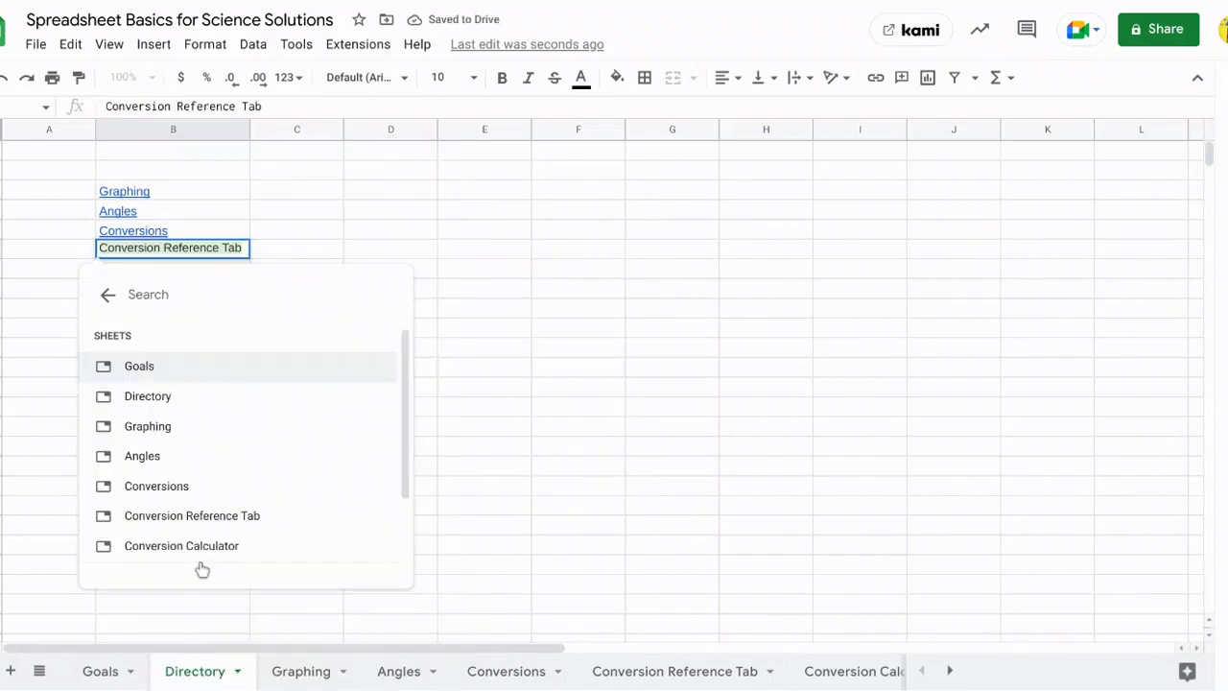
left_click(216, 516)
left_click(253, 426)
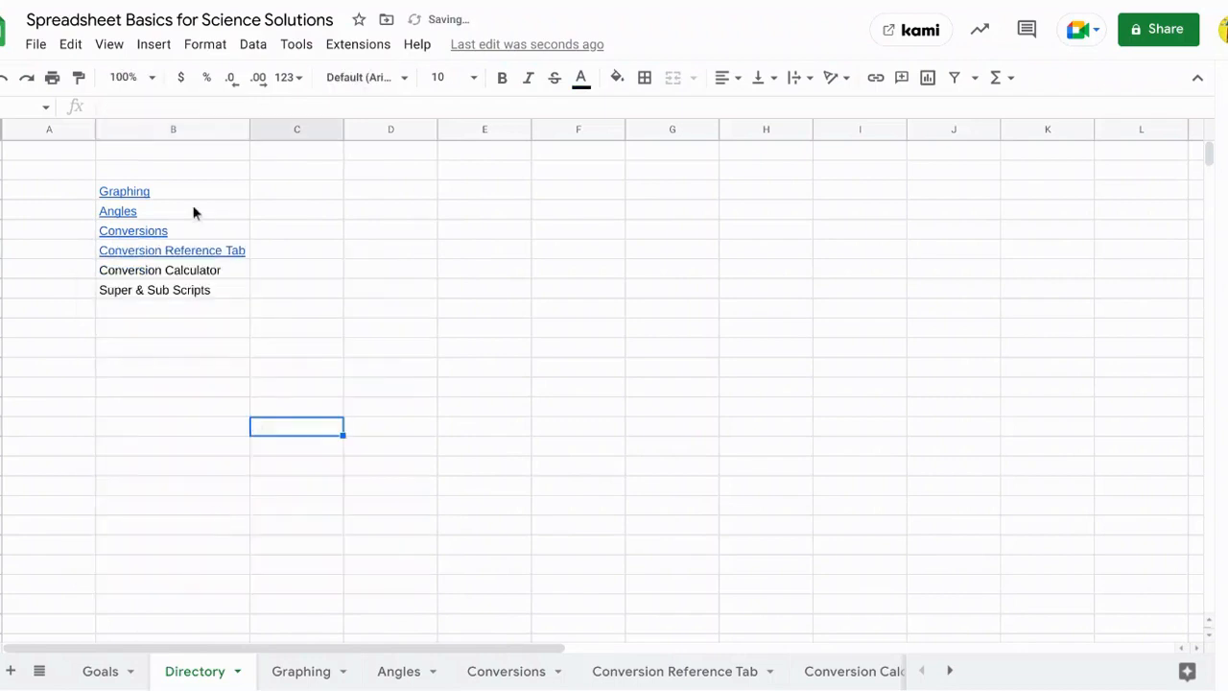
- Link the Conversion Calculator entry in the directory list to the Conversion Calculator sheet
right_click(154, 269)
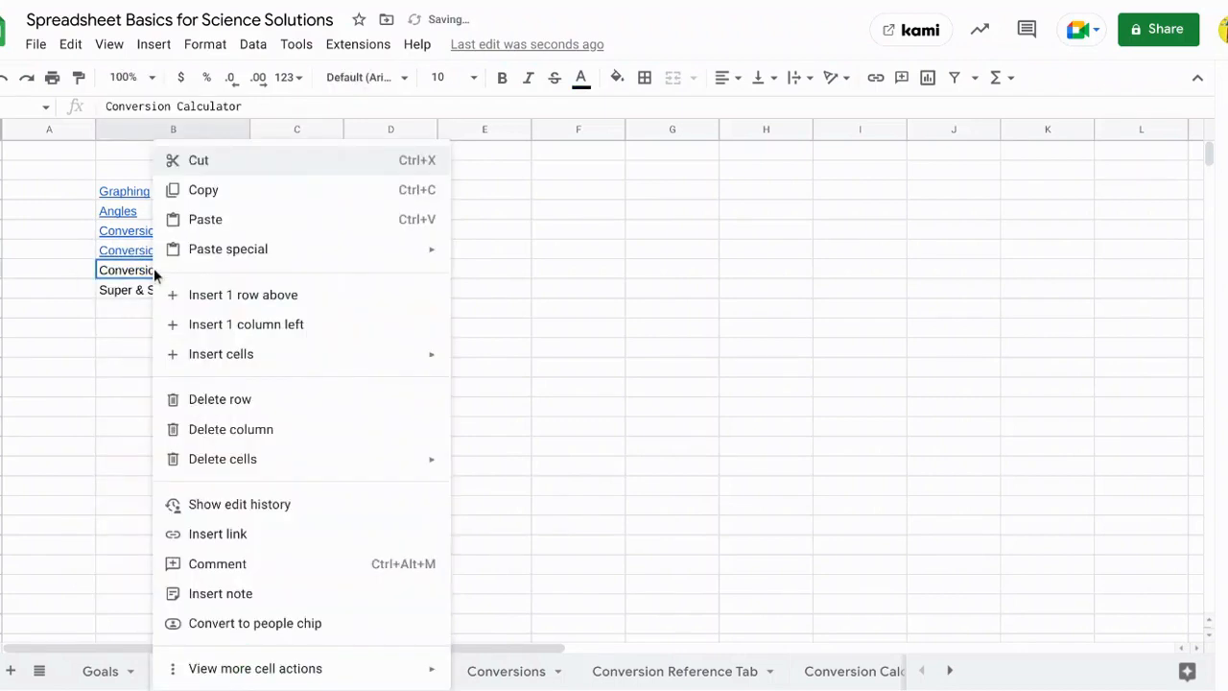
left_click(215, 537)
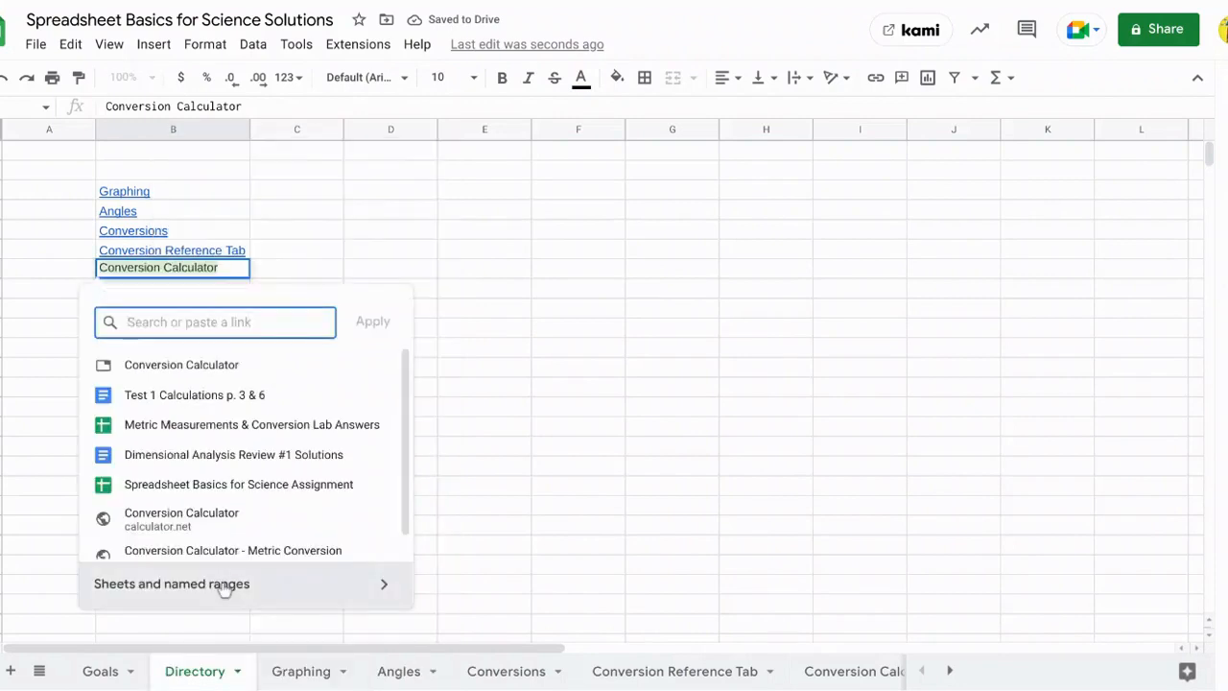
left_click(224, 587)
scroll(271, 458, "down", 2)
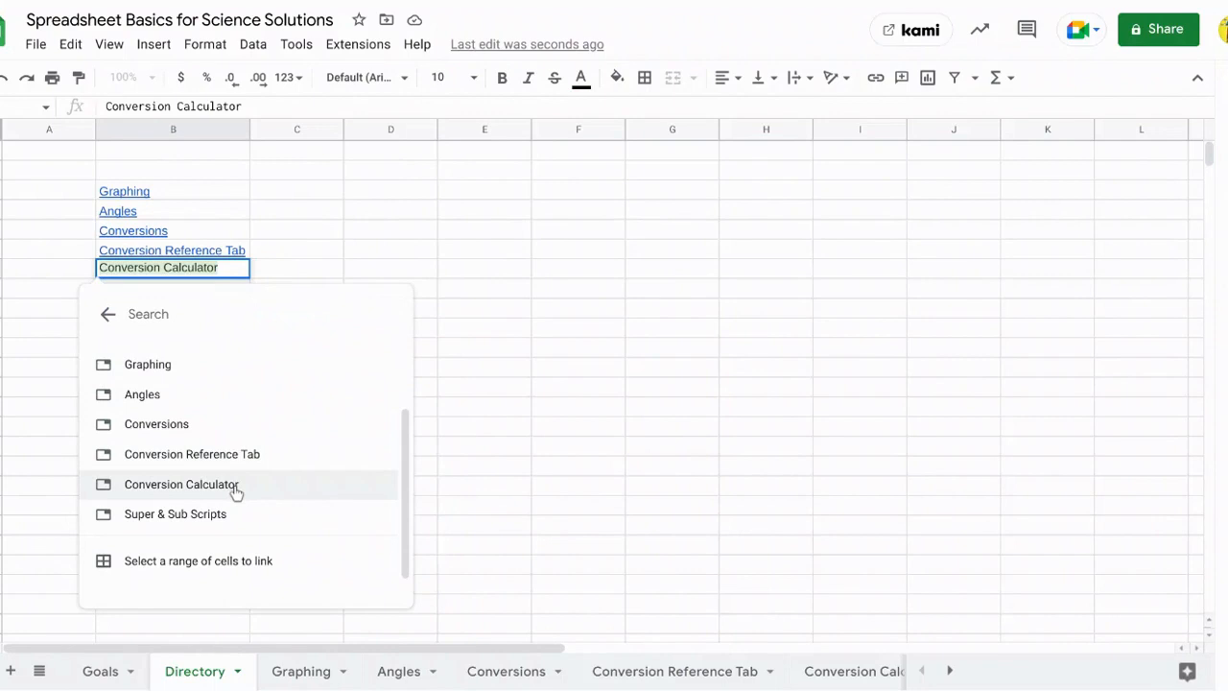
left_click(235, 487)
- Link the Super & Sub Scripts entry in the directory list to the Super & Sub Scripts sheet
left_click(169, 290)
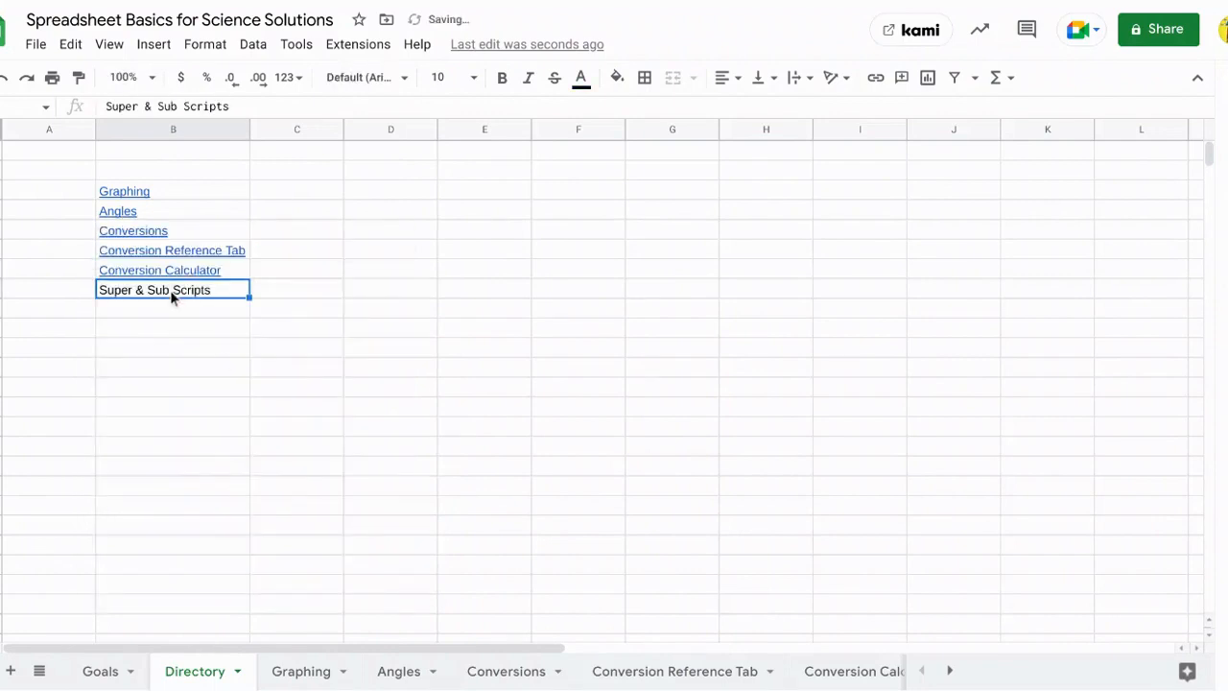
right_click(170, 290)
left_click(245, 543)
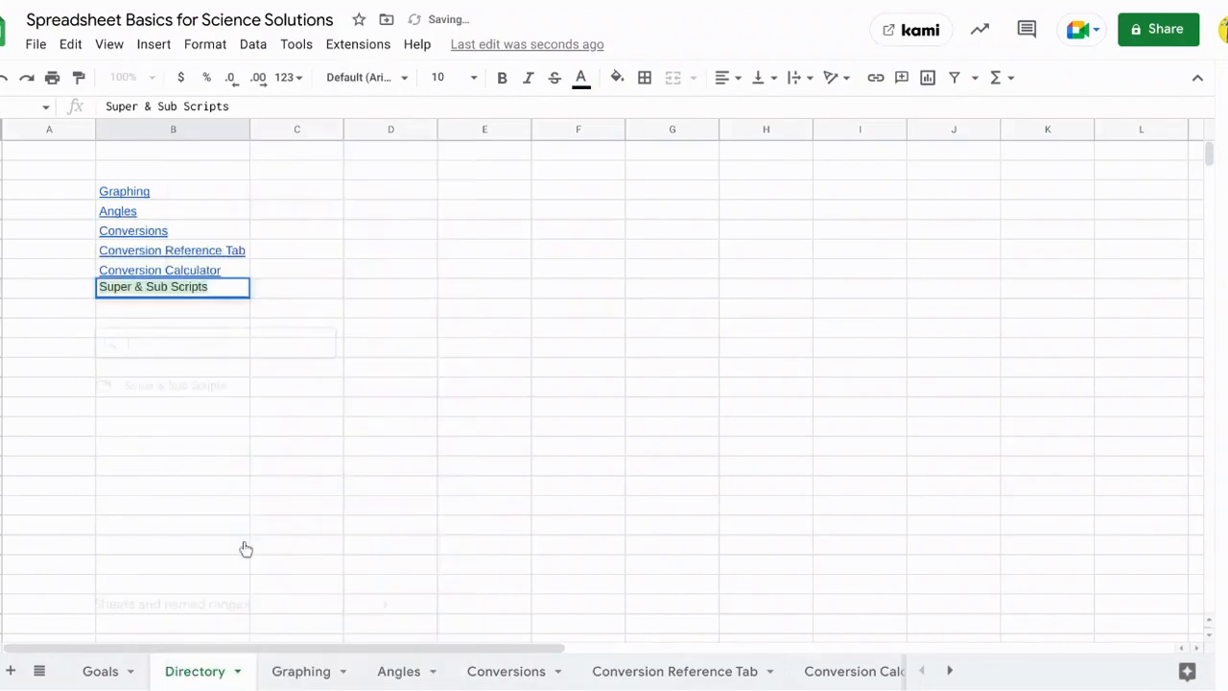
left_click(233, 604)
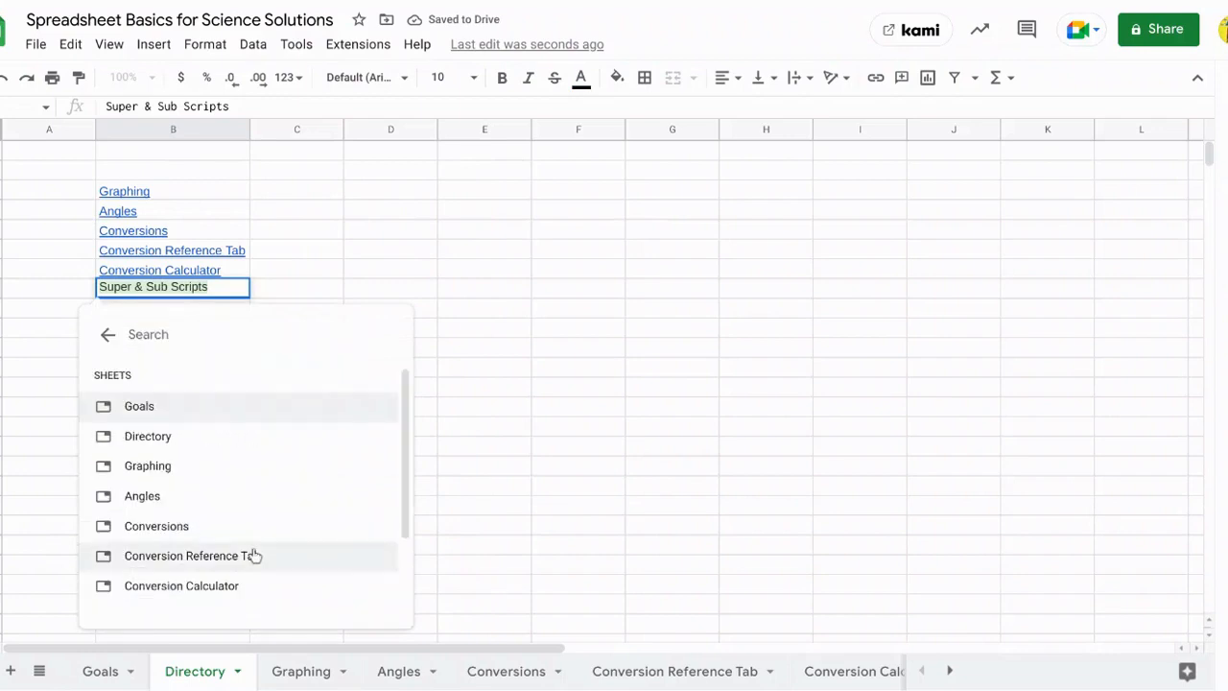
scroll(254, 554, "down", 1)
left_click(226, 538)
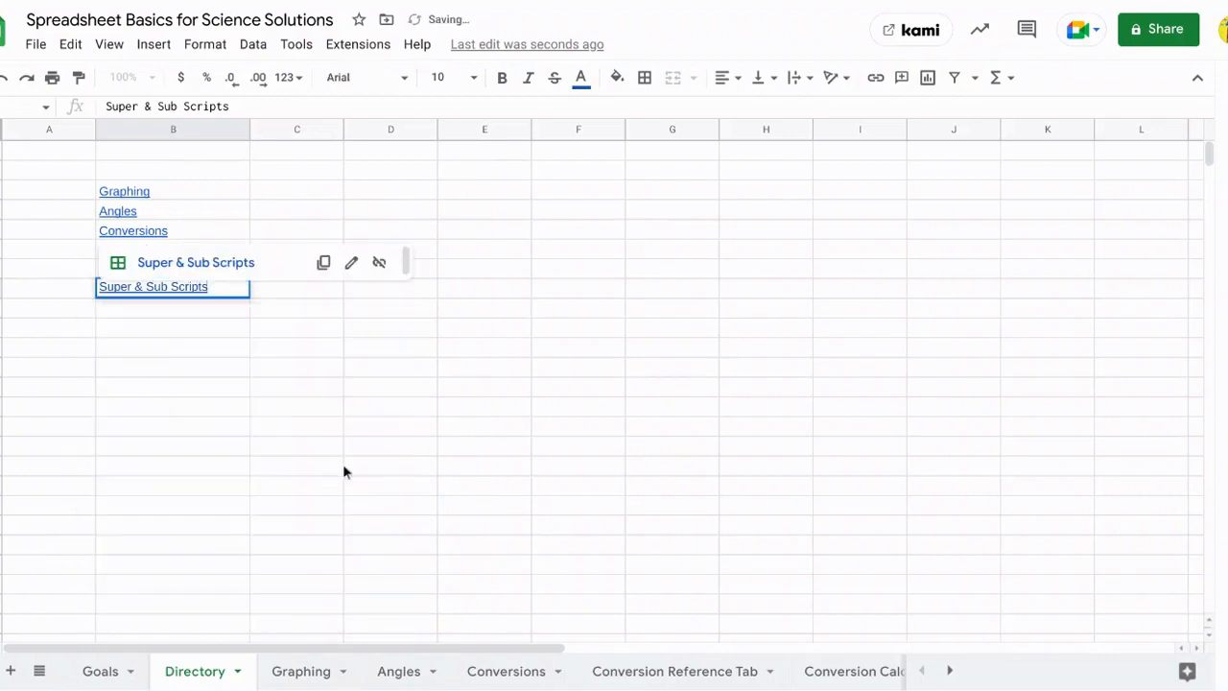
left_click(356, 448)
left_click(386, 197)
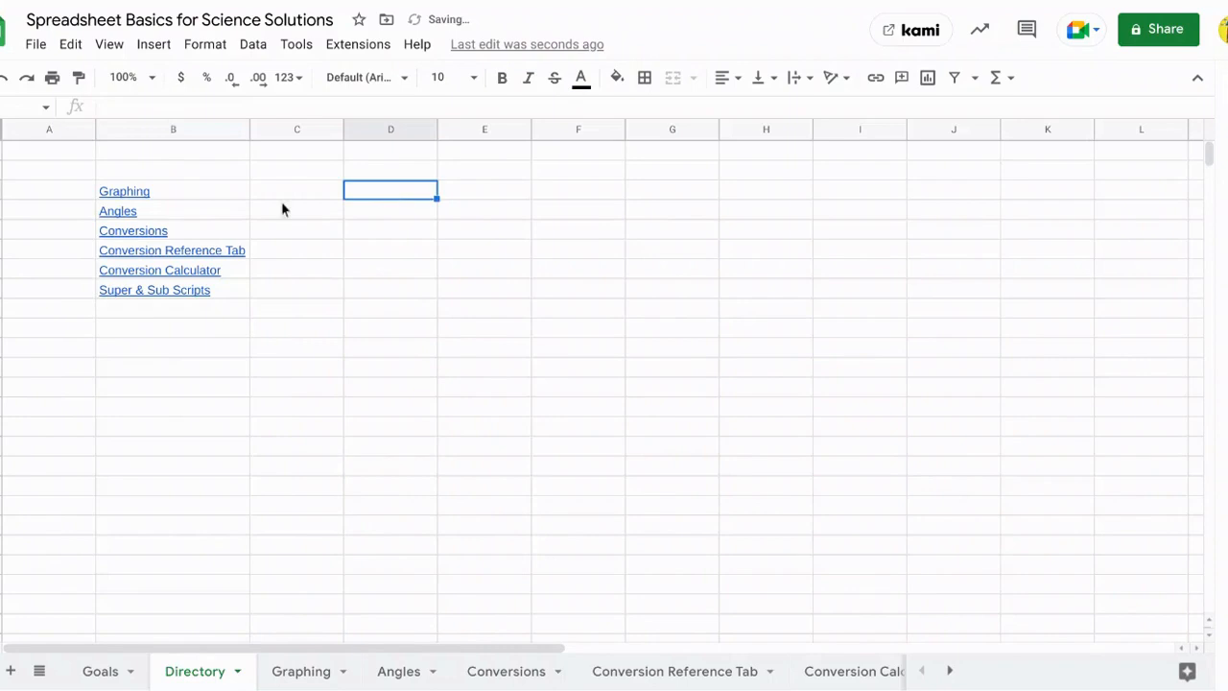
- Test the Angles and Graphing links in the directory list, returning to the Directory sheet after each one
left_click(116, 216)
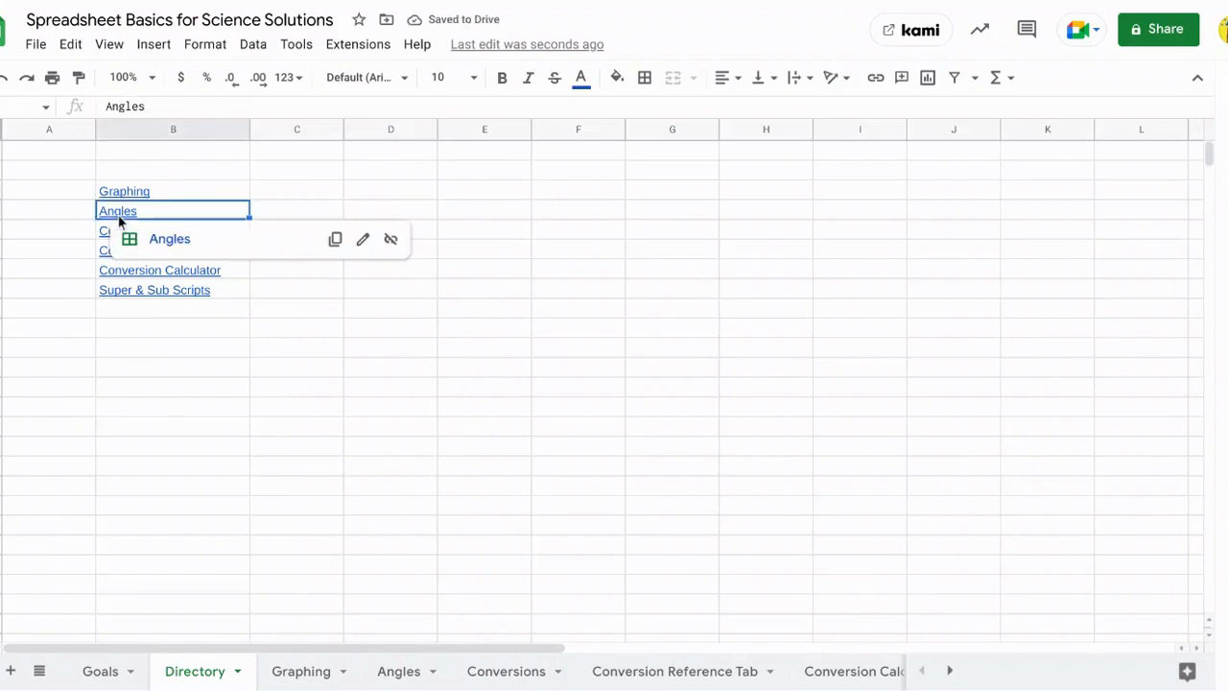
left_click(167, 246)
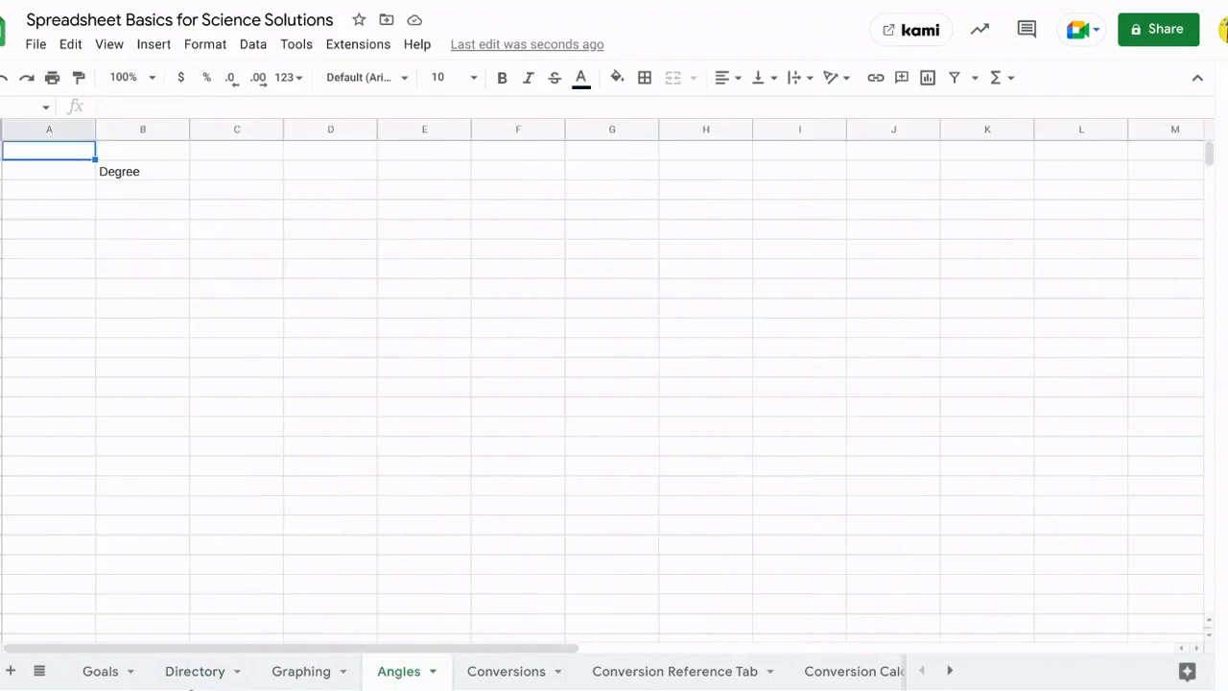
left_click(188, 672)
left_click(299, 418)
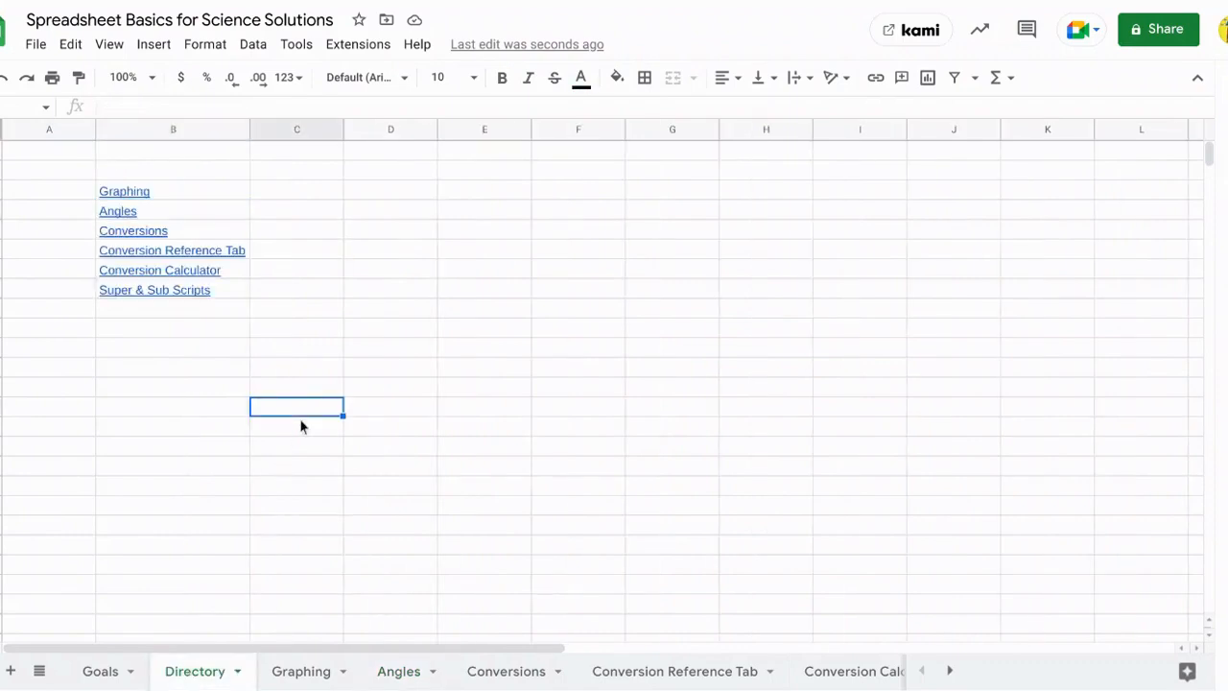
left_click(125, 196)
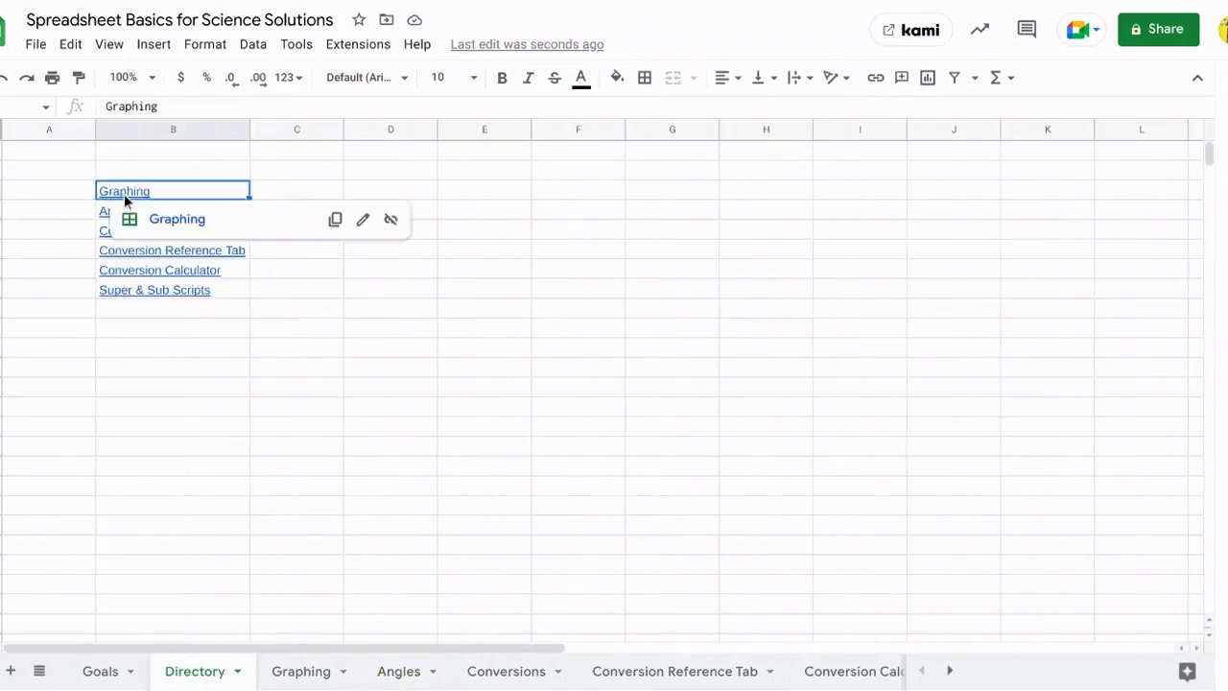
left_click(165, 221)
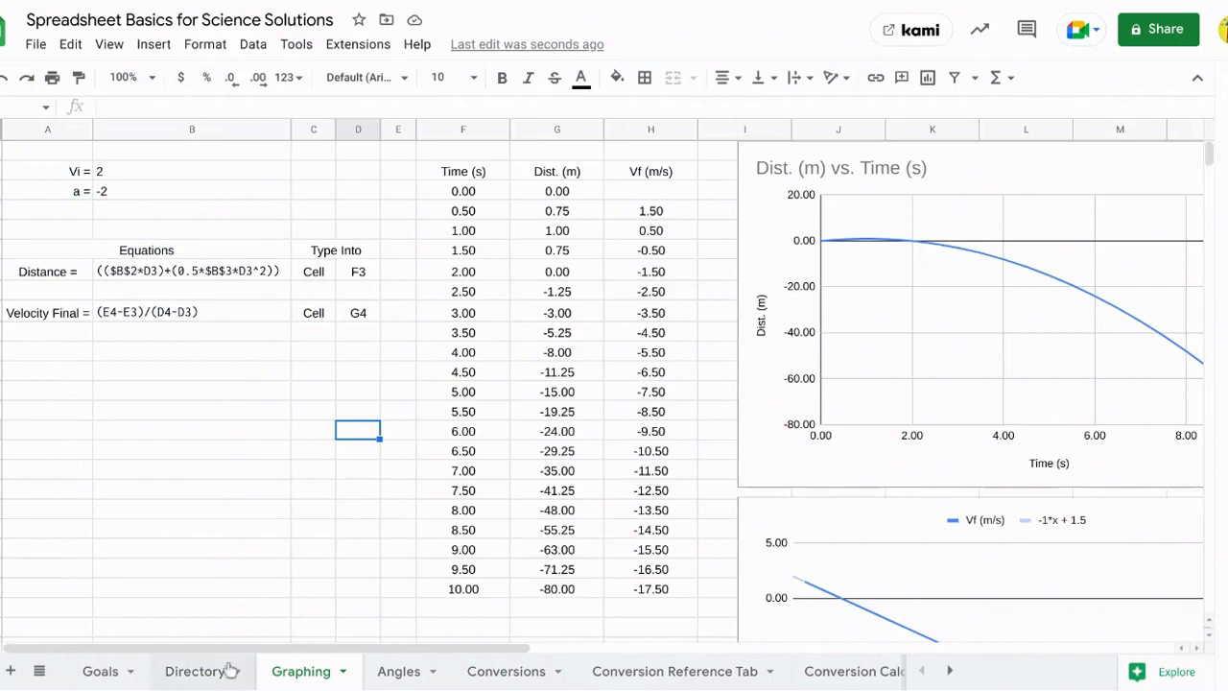
left_click(196, 674)
left_click(286, 414)
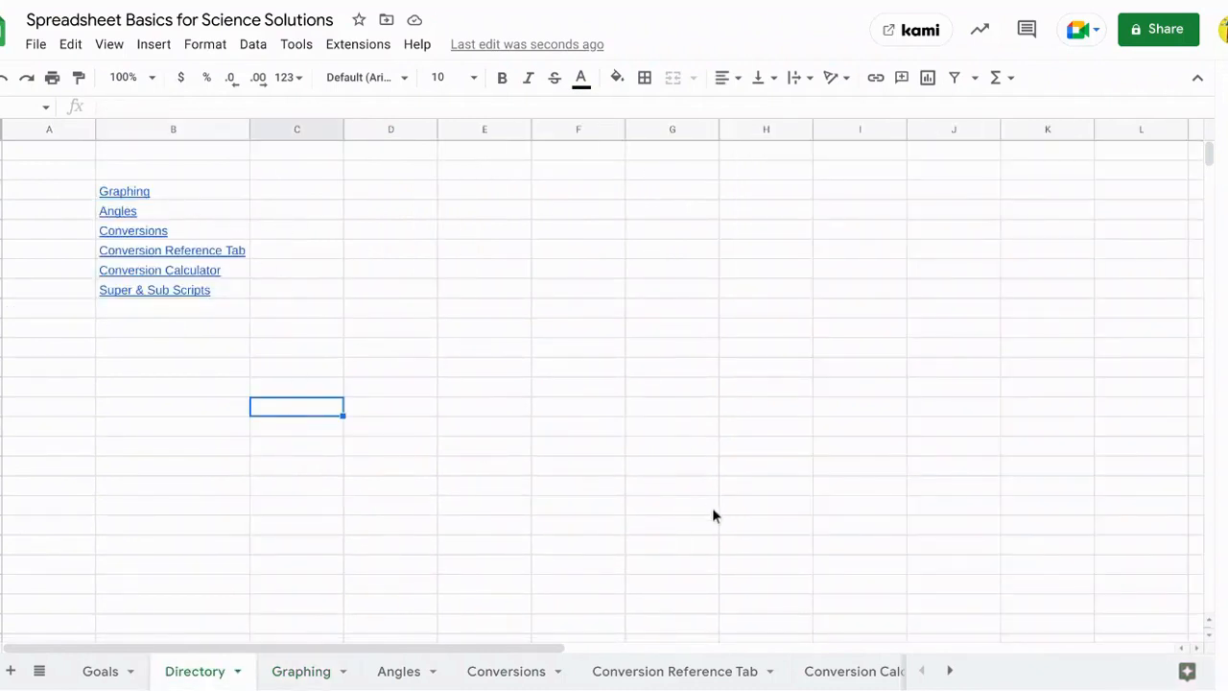
left_click(447, 408)
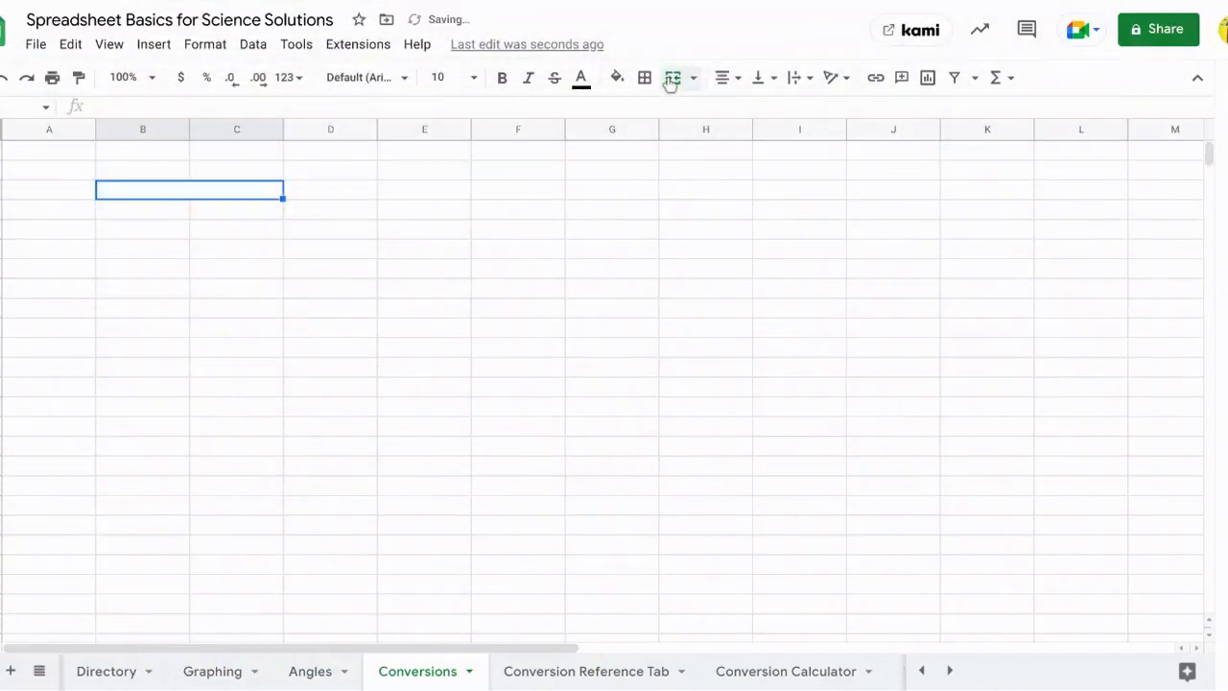
- Title the merged cell B3:C3 on the Conversions sheet "Distance" and label the columns beneath it cm and m
type("Distance")
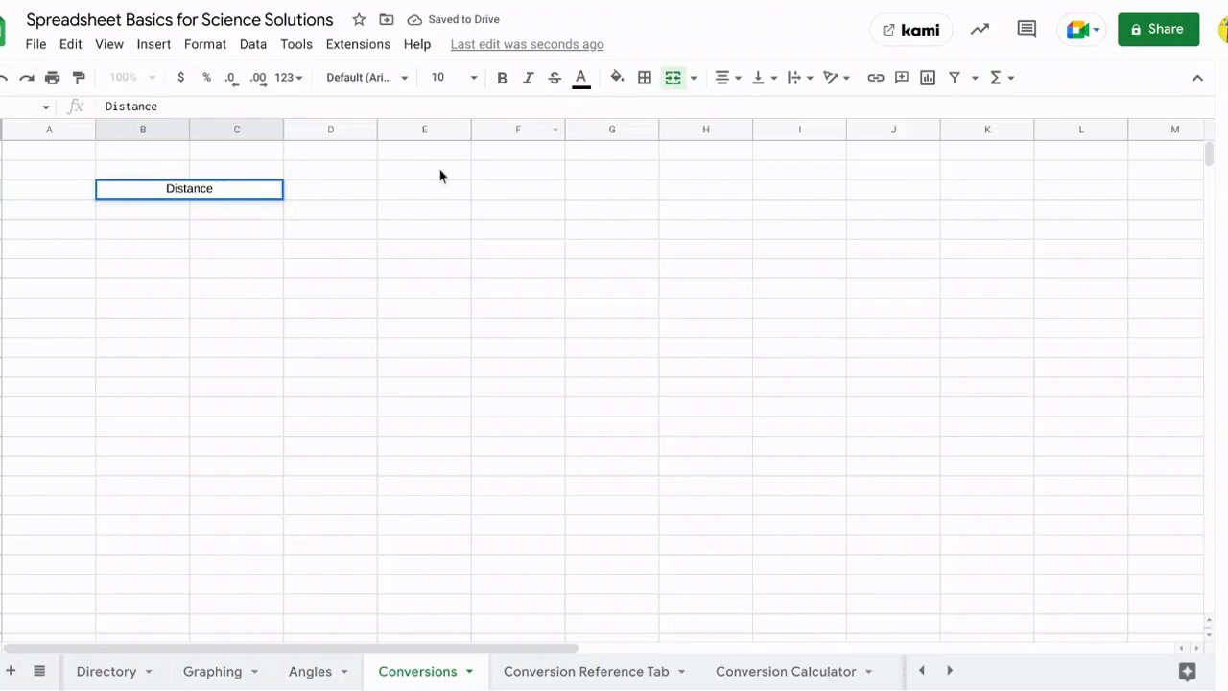
left_click(151, 217)
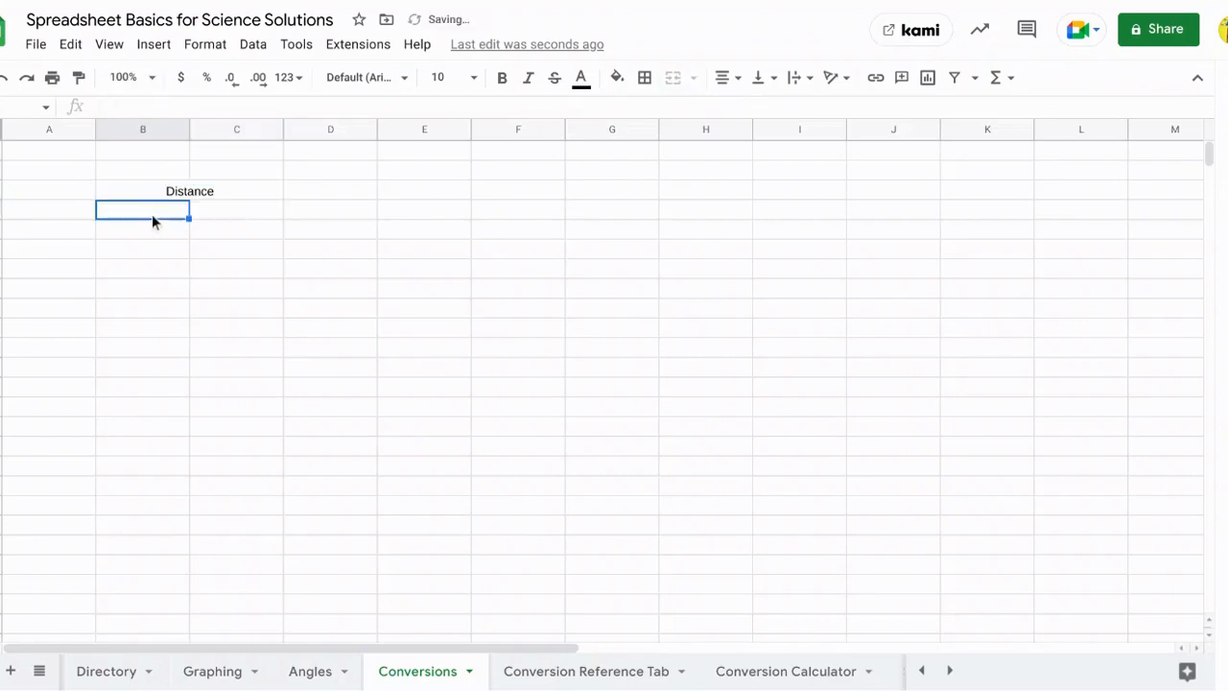
type("CM")
key("BackSpace")
key("BackSpace")
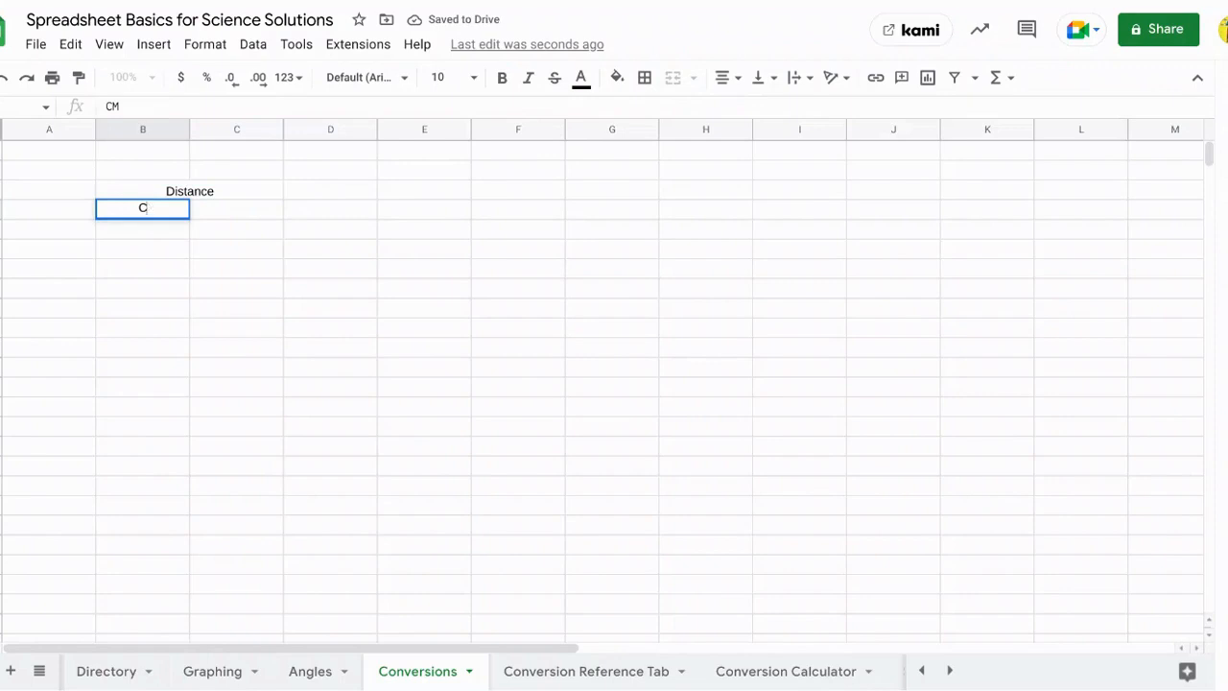
type("cm")
key("Tab")
type("m")
key("Return")
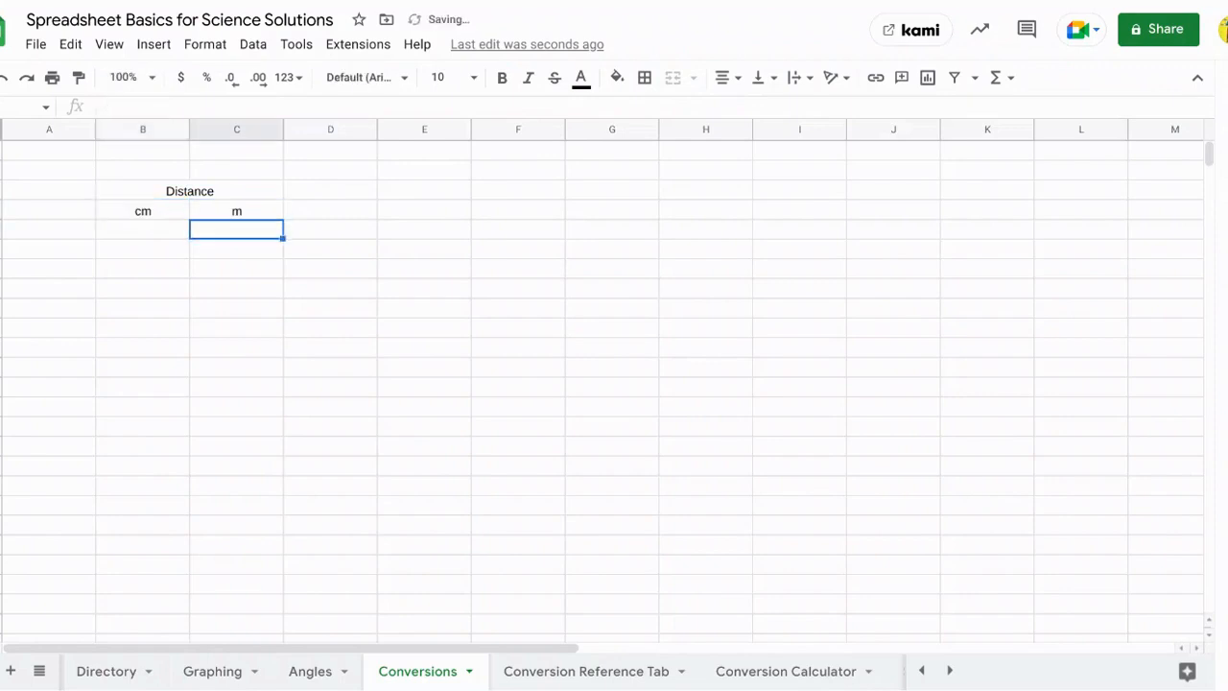
- Fill the cm column from B5 to B15 with values from 0 to 20 in increments of 2
left_click(137, 237)
key("Return")
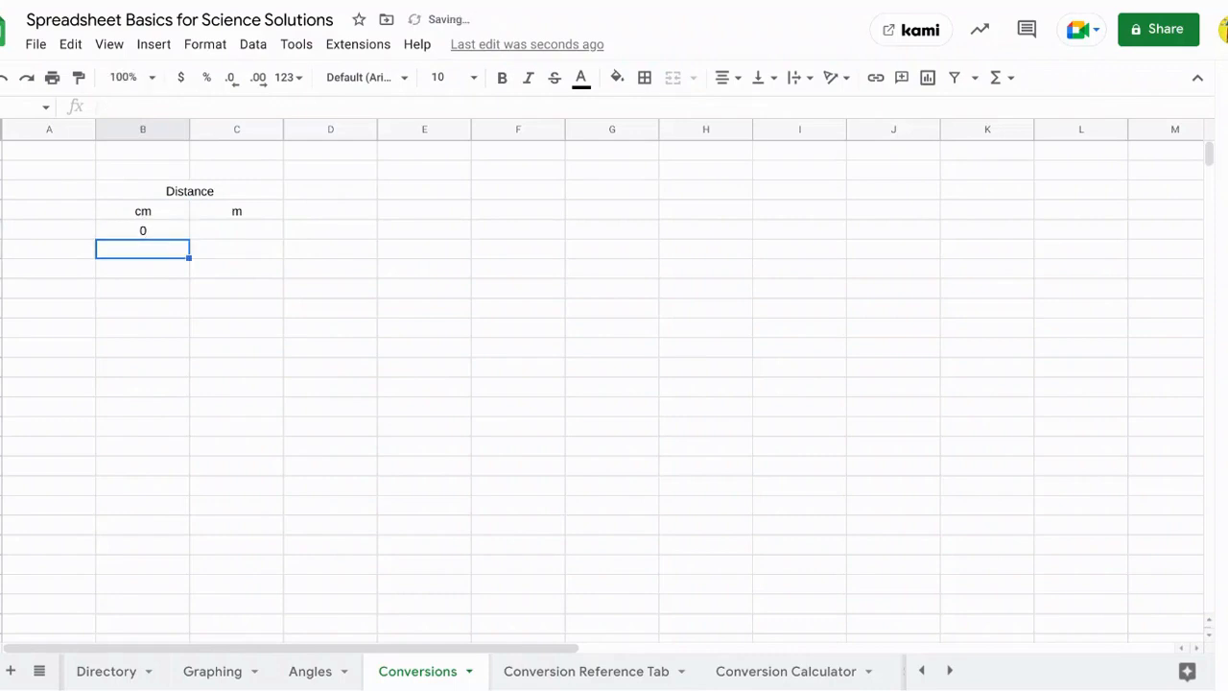
type("2")
key("Return")
left_click(154, 231)
left_click_drag(154, 232, 172, 436)
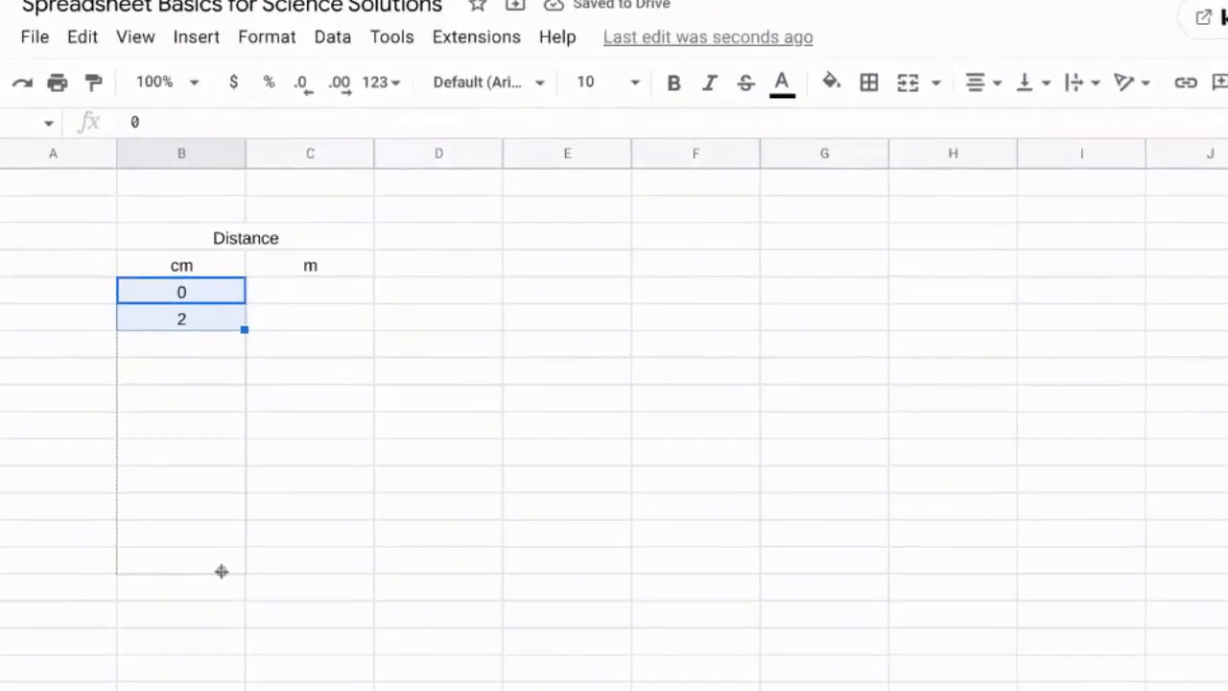
left_click_drag(220, 571, 222, 570)
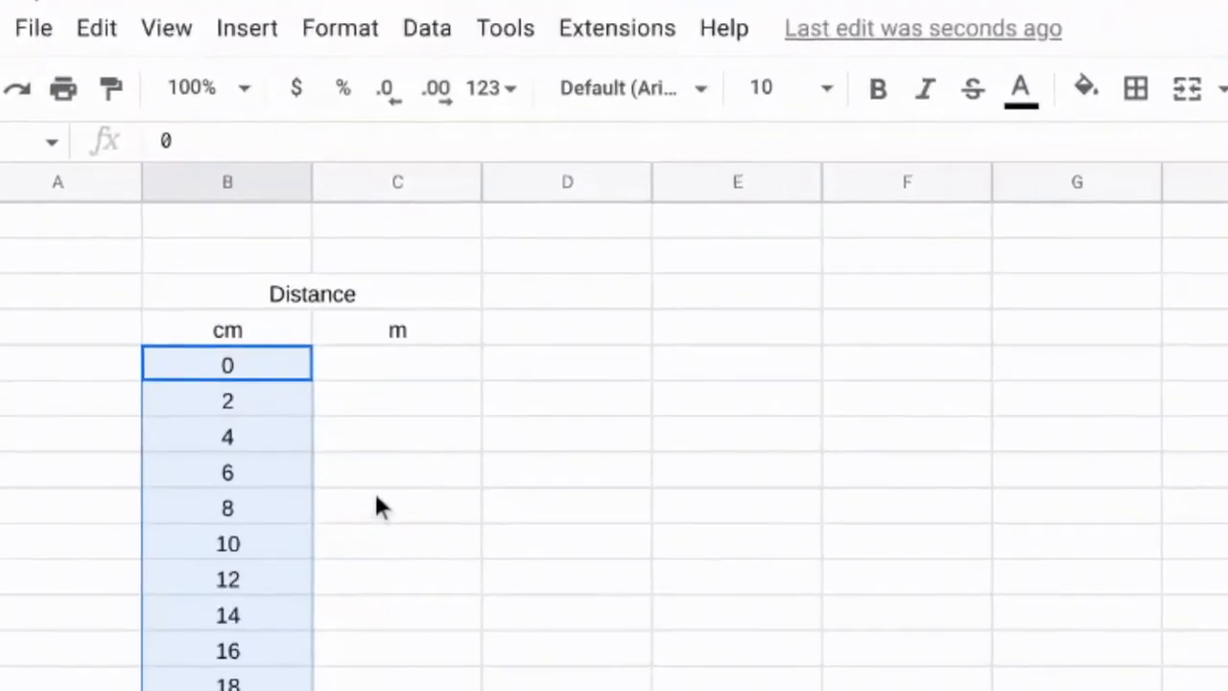
left_click(378, 508)
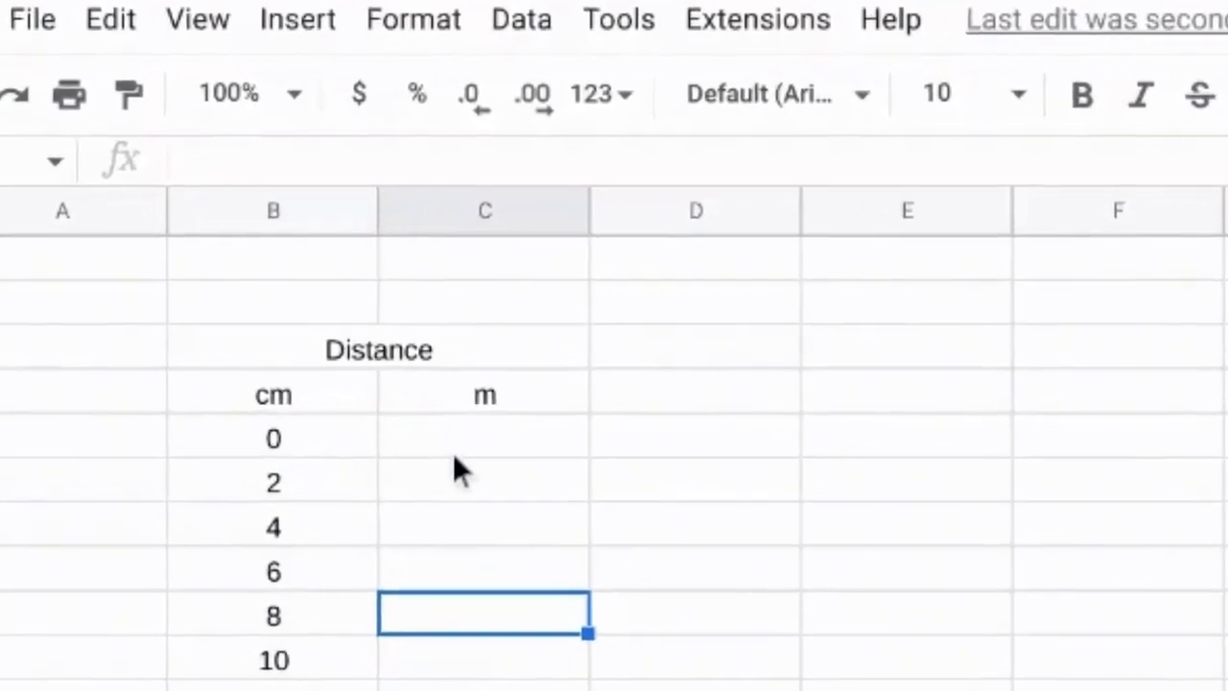
- Enter =convert(B5,"cm","m") in C5 and accept the suggested autofill for the rest of the m column
left_click(459, 447)
type("=")
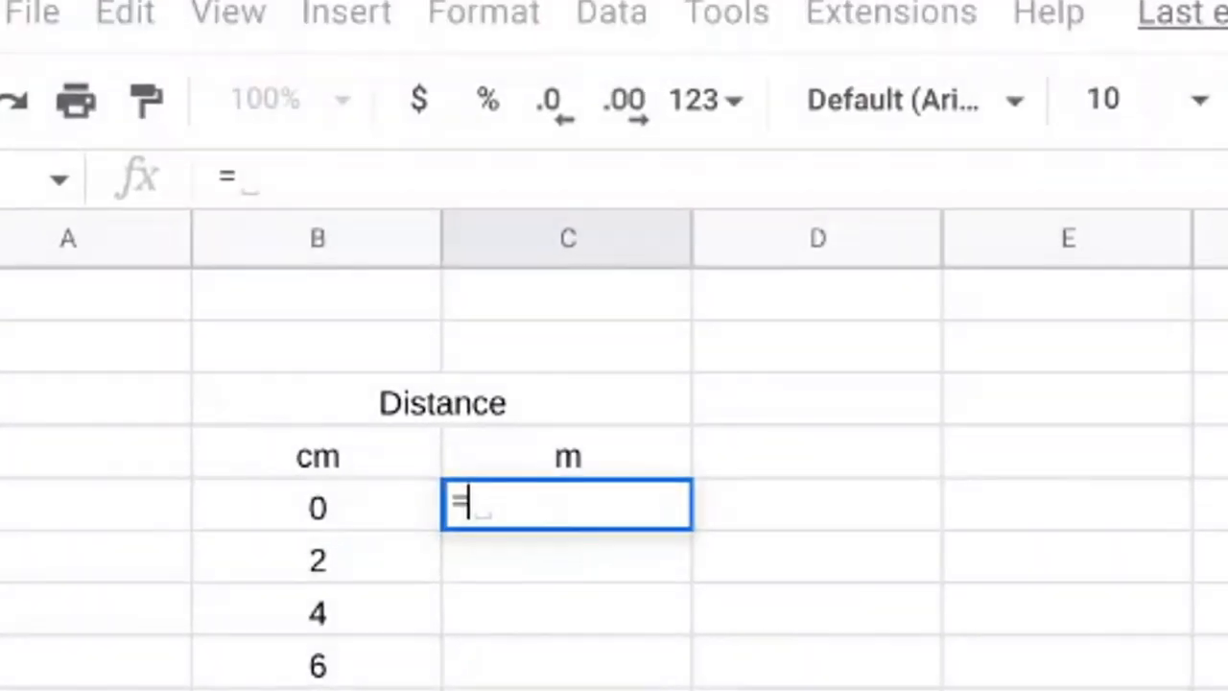
type("convert")
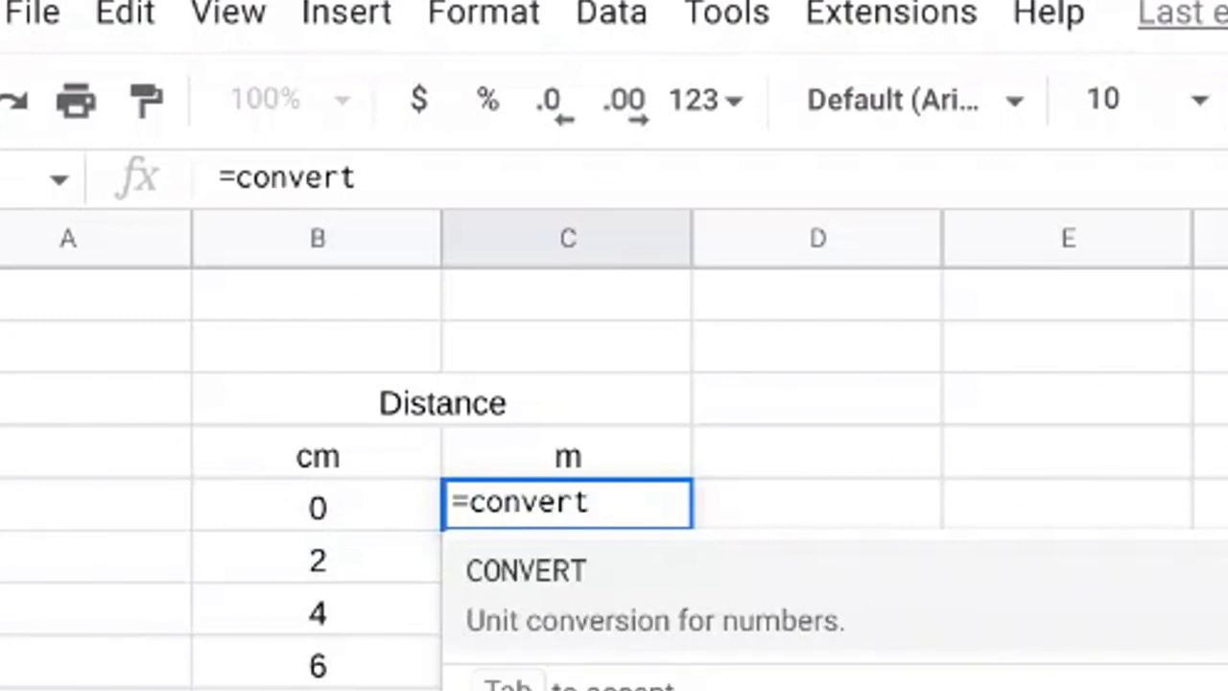
type("(")
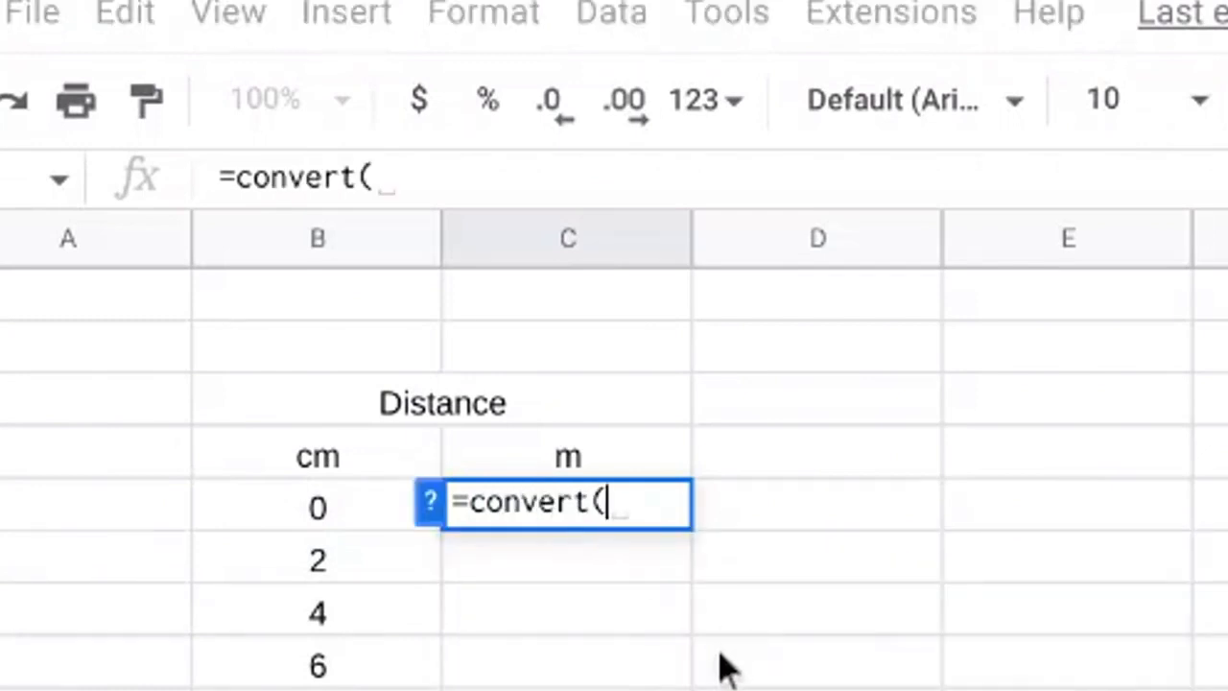
left_click(335, 523)
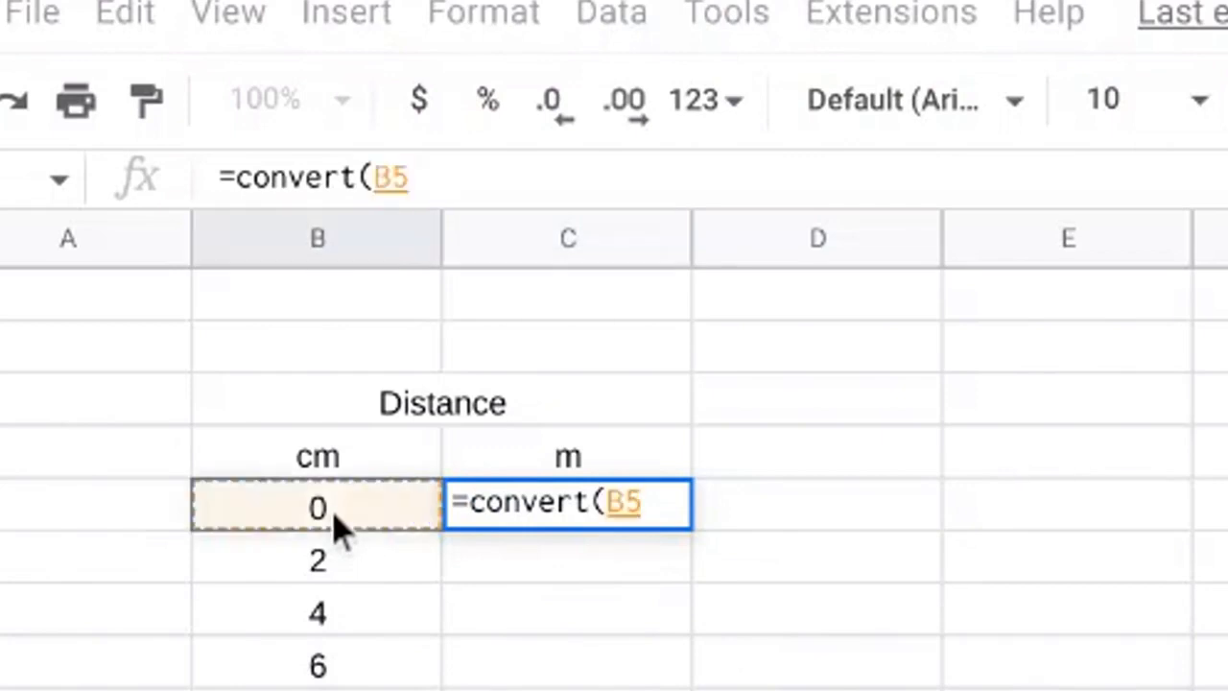
type(".")
key("BackSpace")
type(", ")
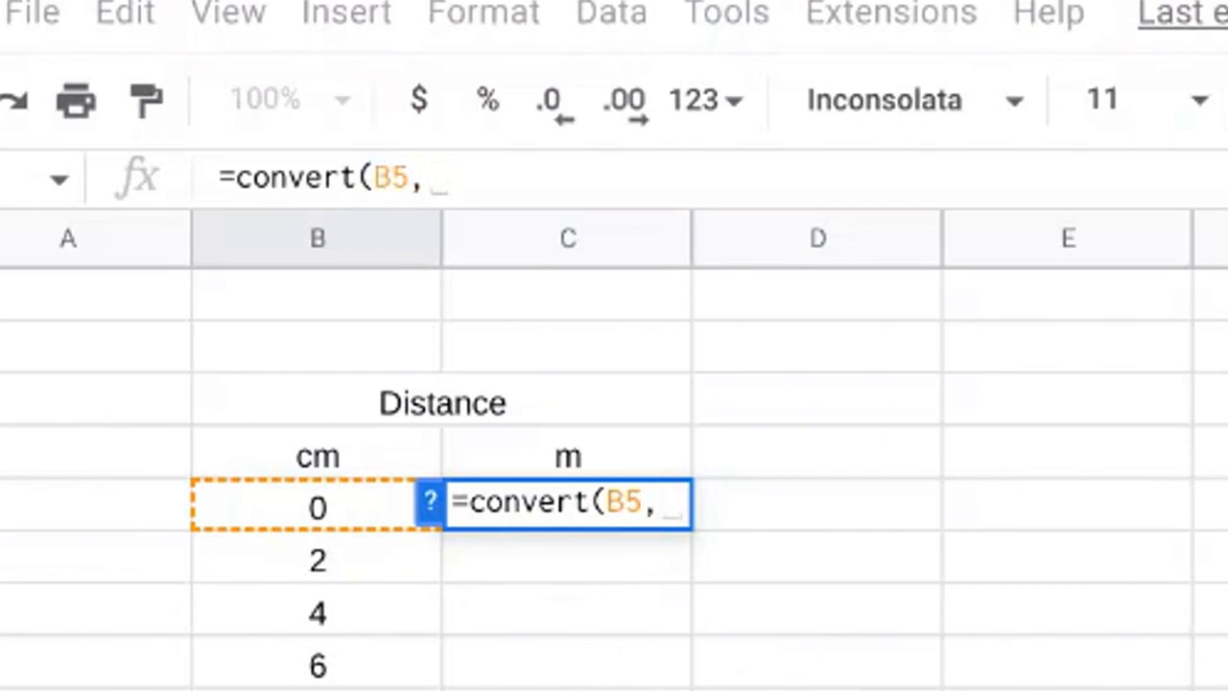
type("\"cm\"")
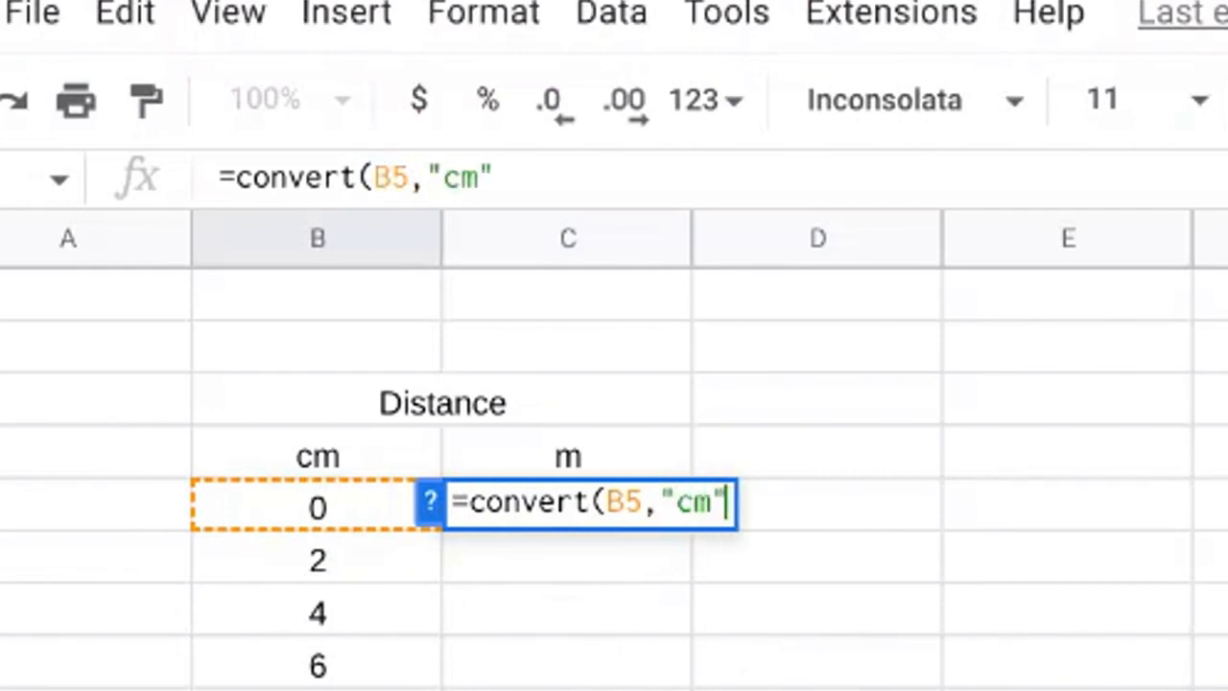
type(",\"m\")")
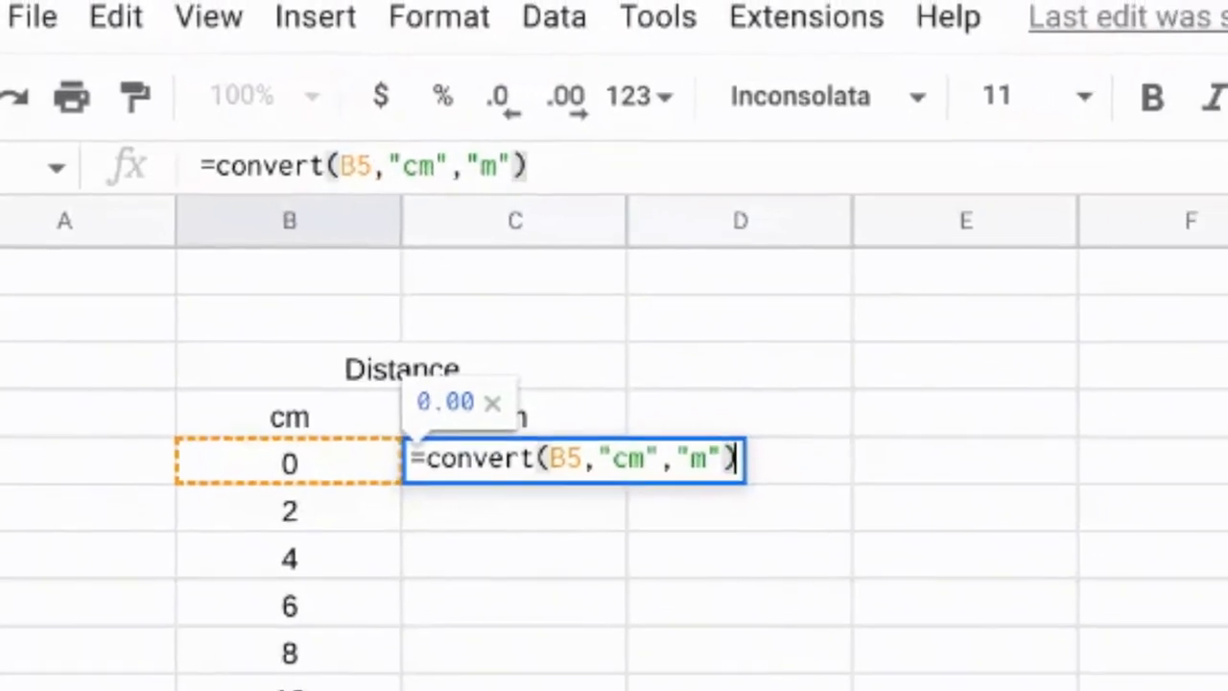
key("Return")
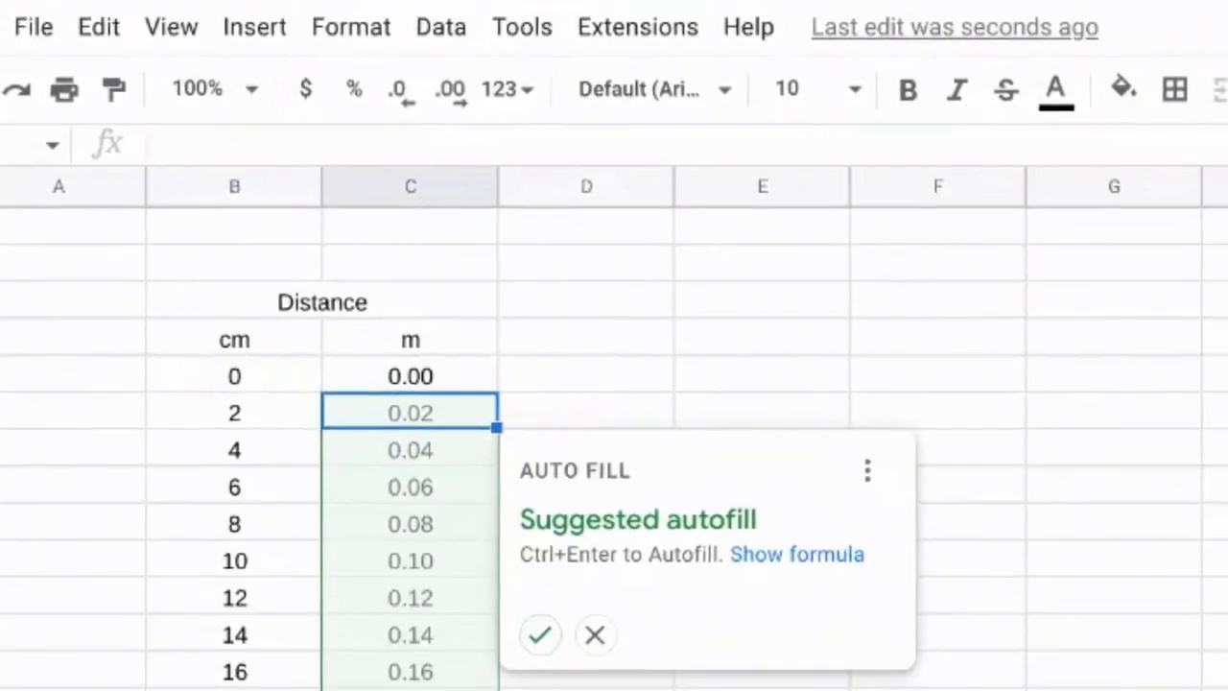
left_click(539, 634)
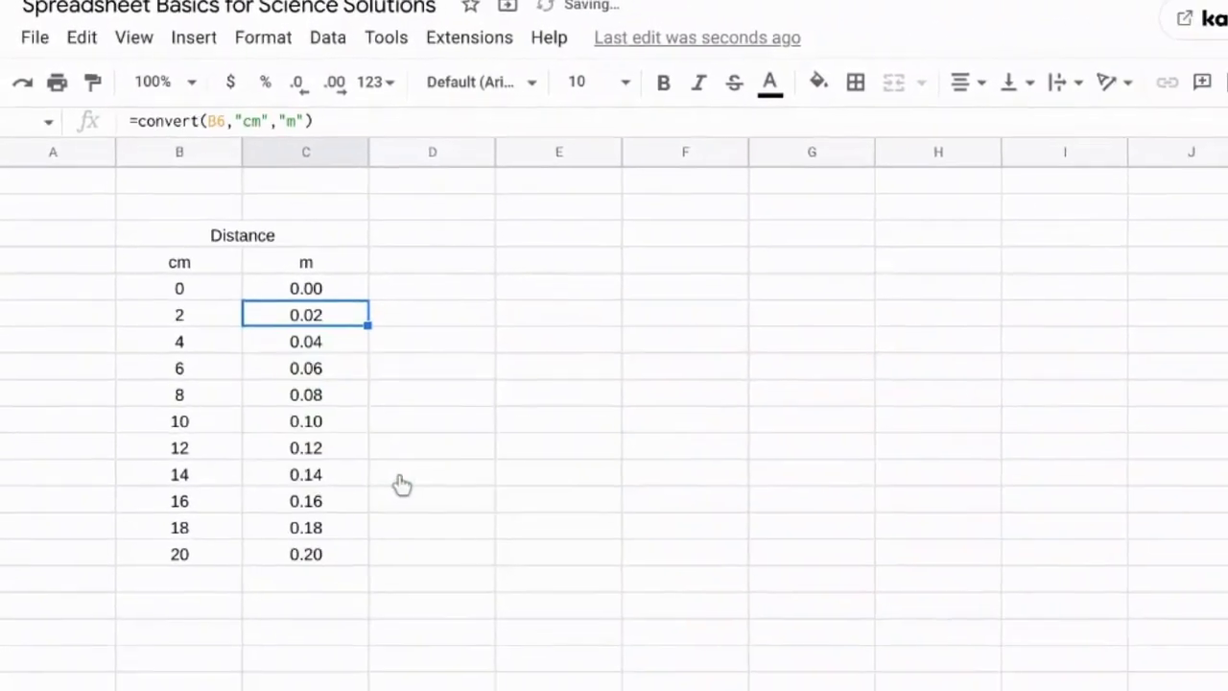
left_click(381, 611)
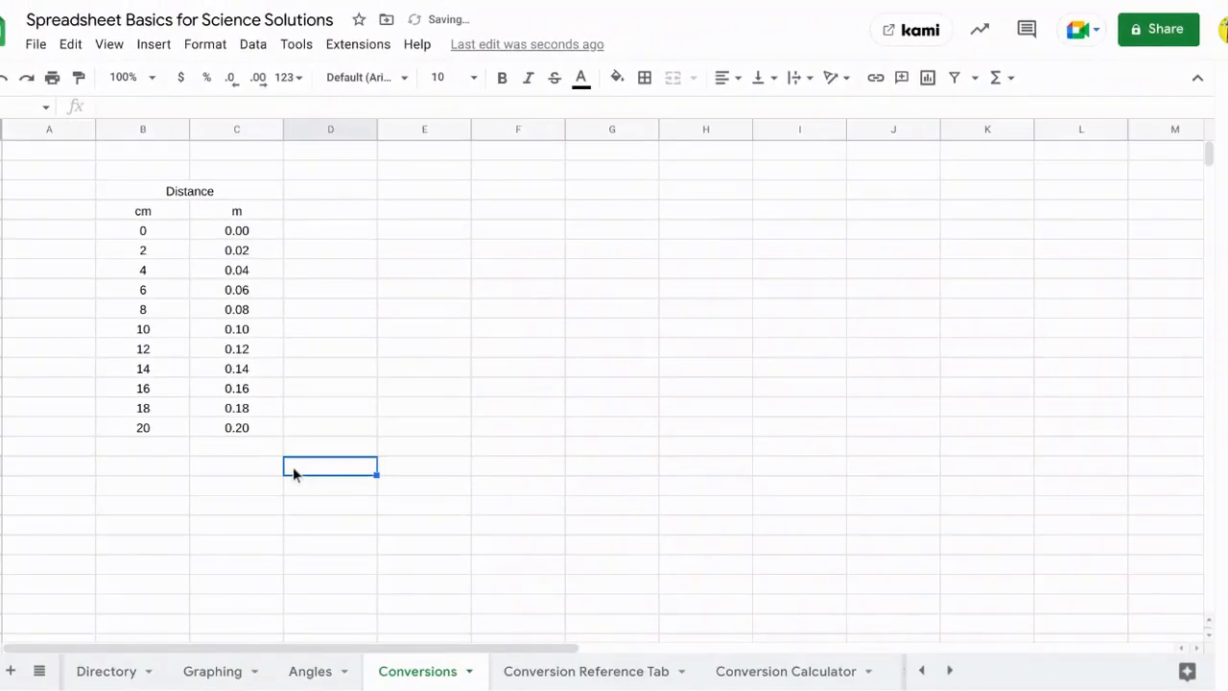
- Try changing the target unit in C5's conversion formula to "inch" and inspect the result
left_click(230, 238)
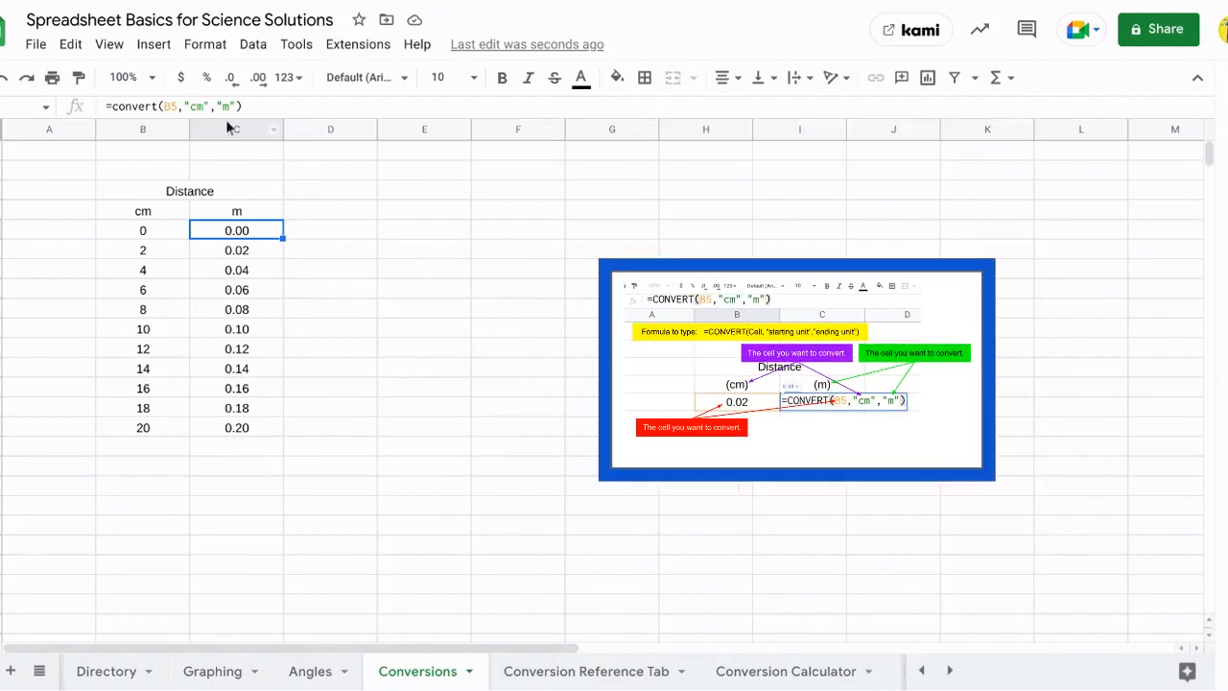
key("Return")
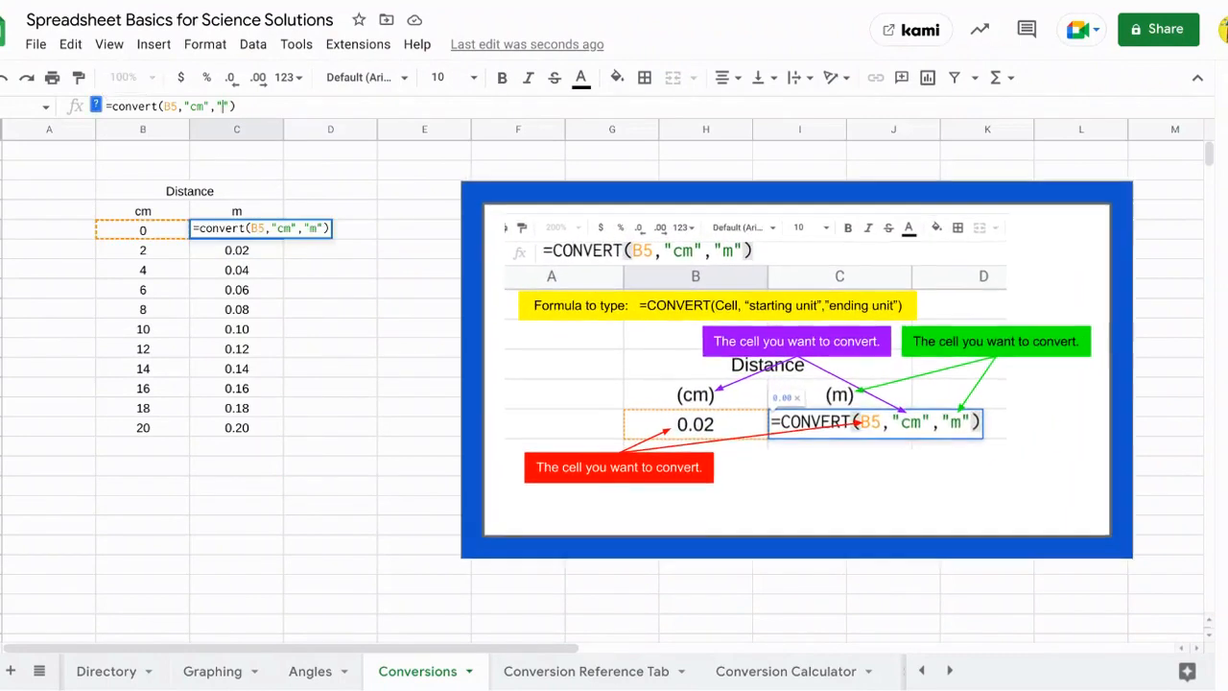
key("BackSpace")
type("i")
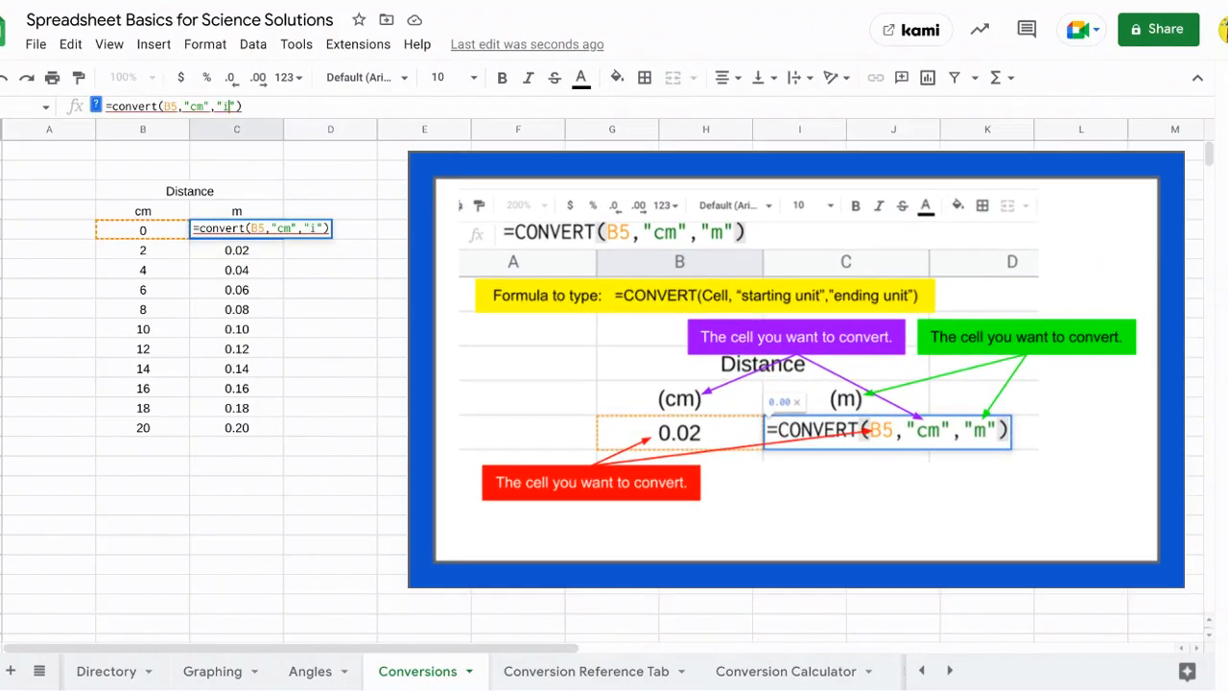
type("nch")
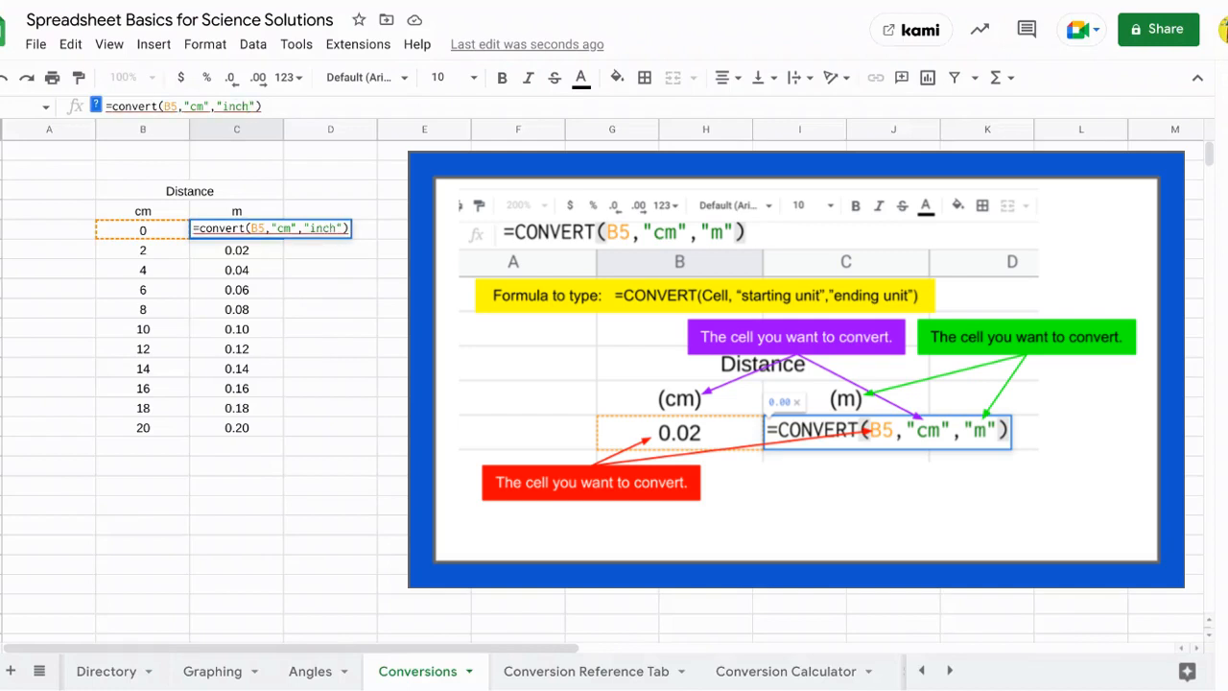
key("Return")
left_click(261, 234)
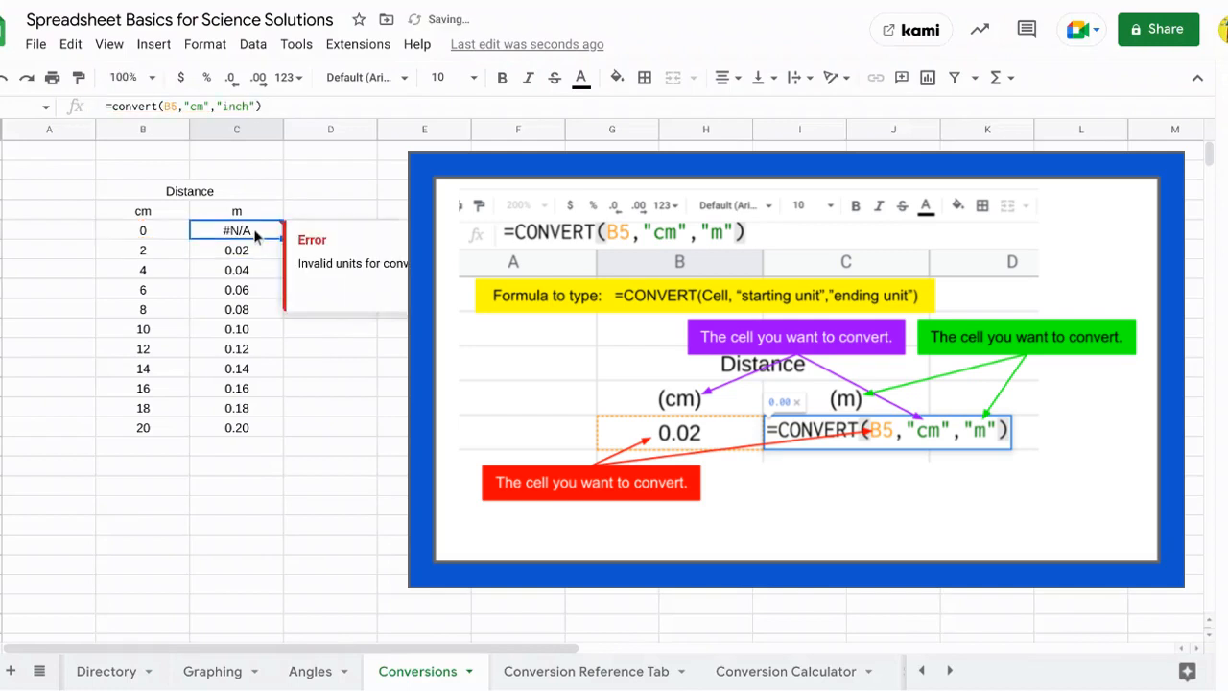
- Change the target unit in C5's conversion formula to "in" and fill the formula down to C15
left_click(249, 106)
key("BackSpace")
key("BackSpace")
key("BackSpace")
key("BackSpace")
type("m")
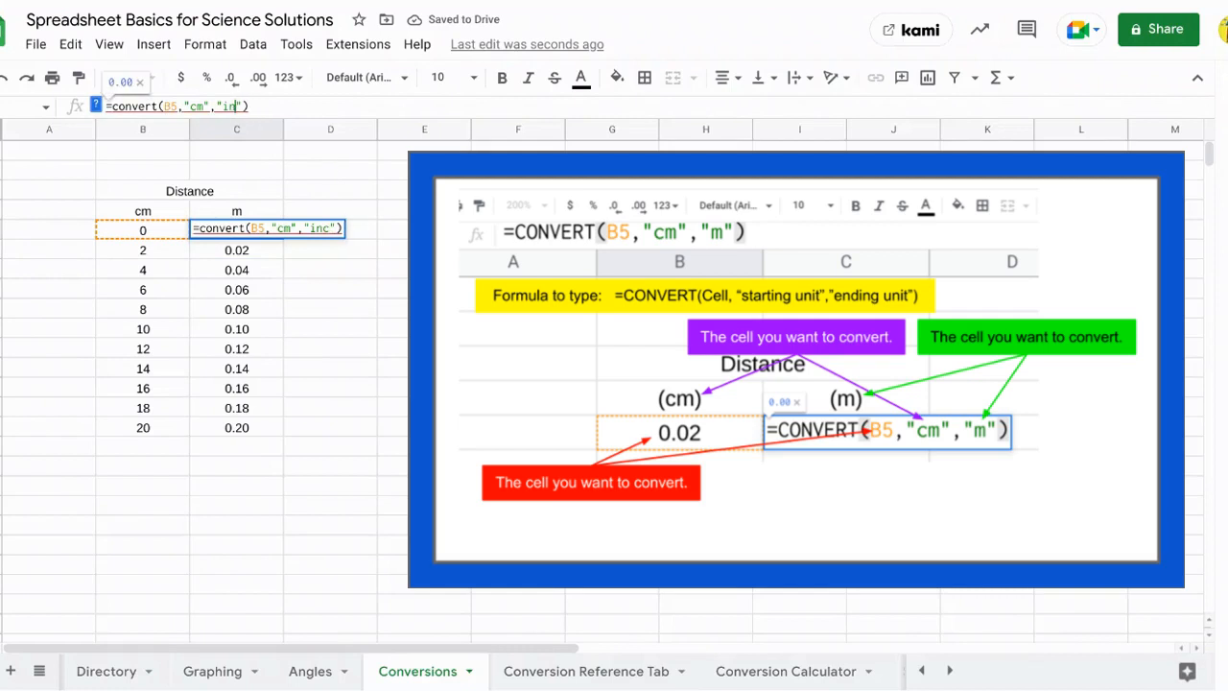
key("Return")
left_click(268, 231)
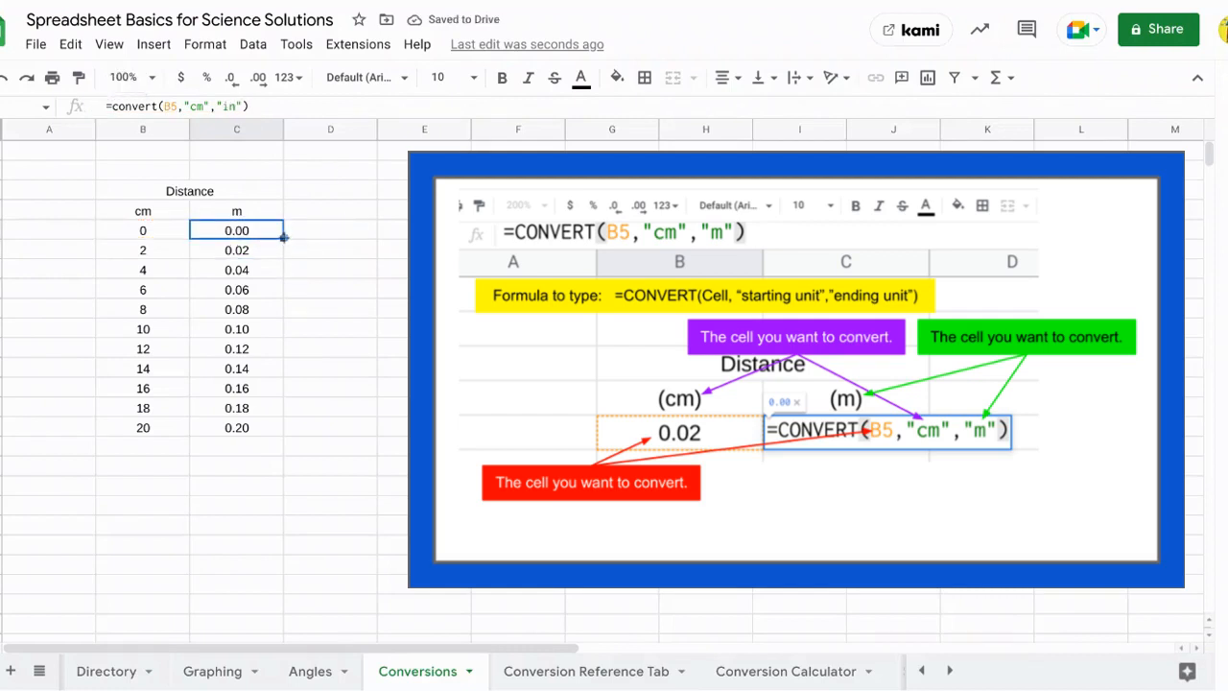
left_click_drag(284, 236, 275, 422)
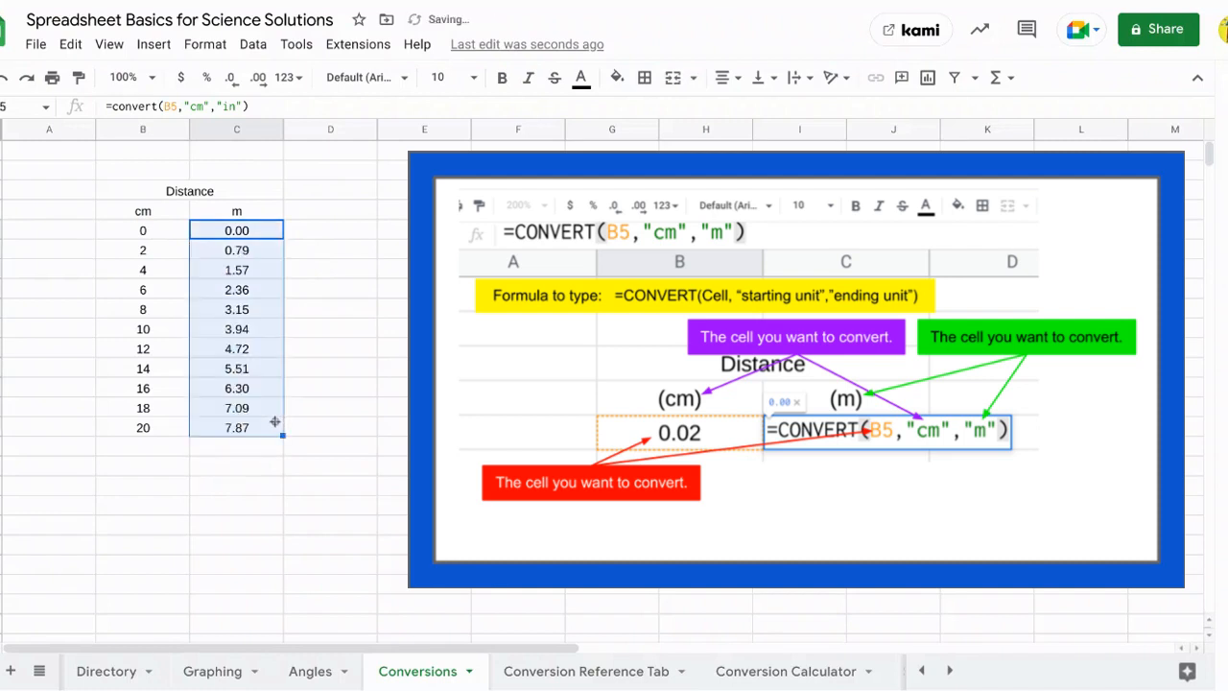
left_click(338, 430)
- Change the header of the converted distance column in C4 to "inch"
left_click(245, 233)
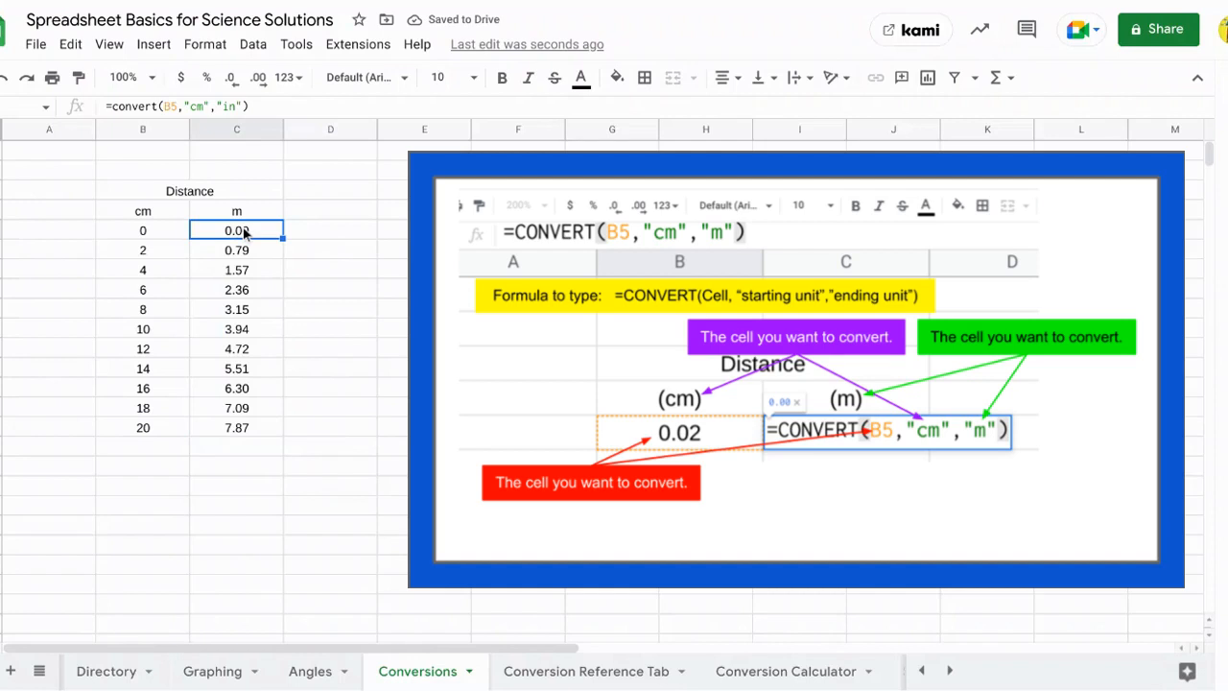
left_click(240, 220)
type("inch")
key("Return")
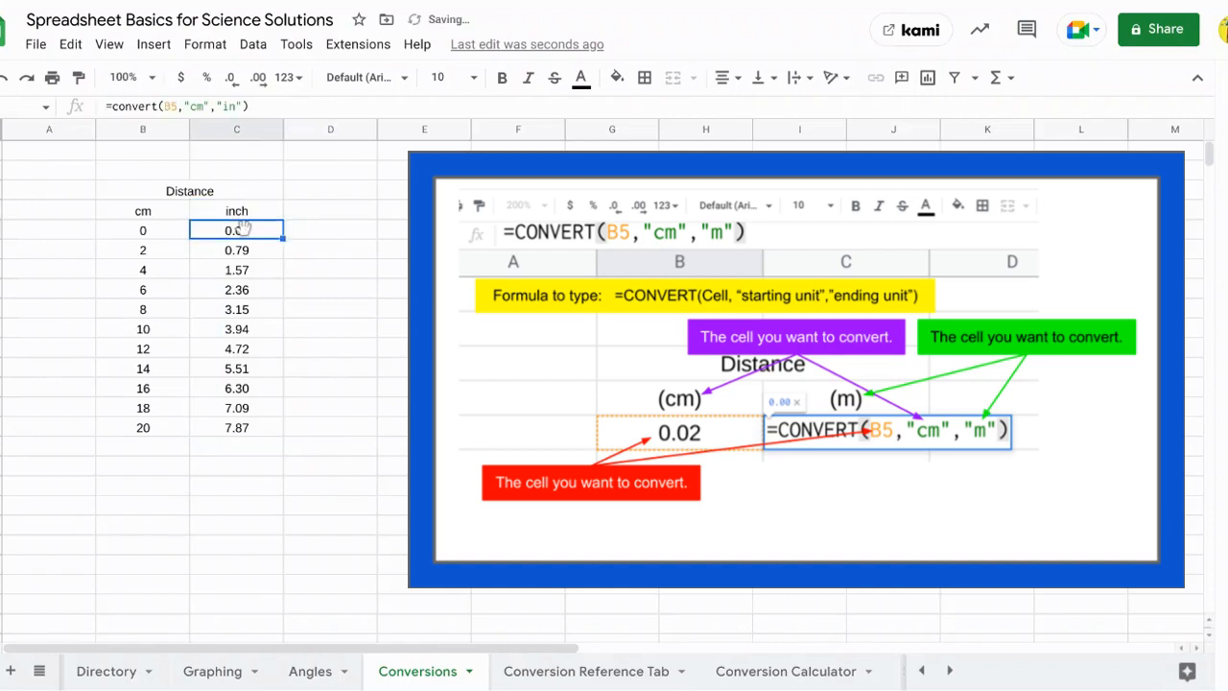
- Rename the converted distance column's header in C4 as "feet"
left_click(238, 216)
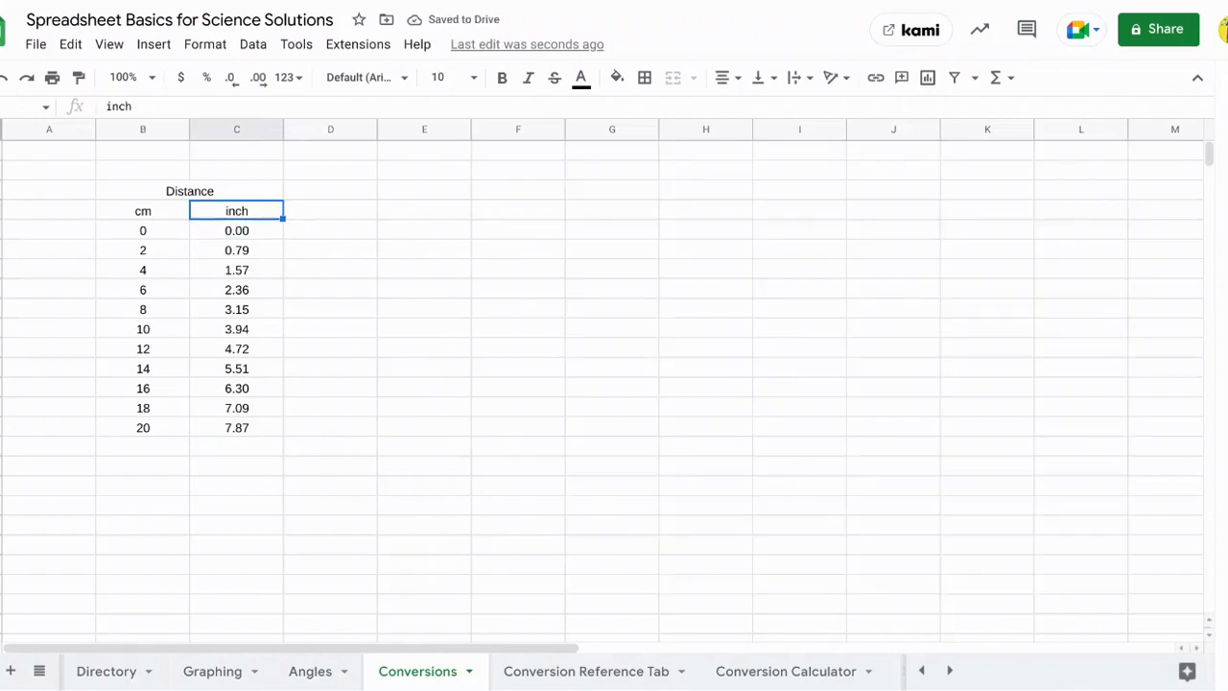
type("feet")
key("BackSpace")
type("eet")
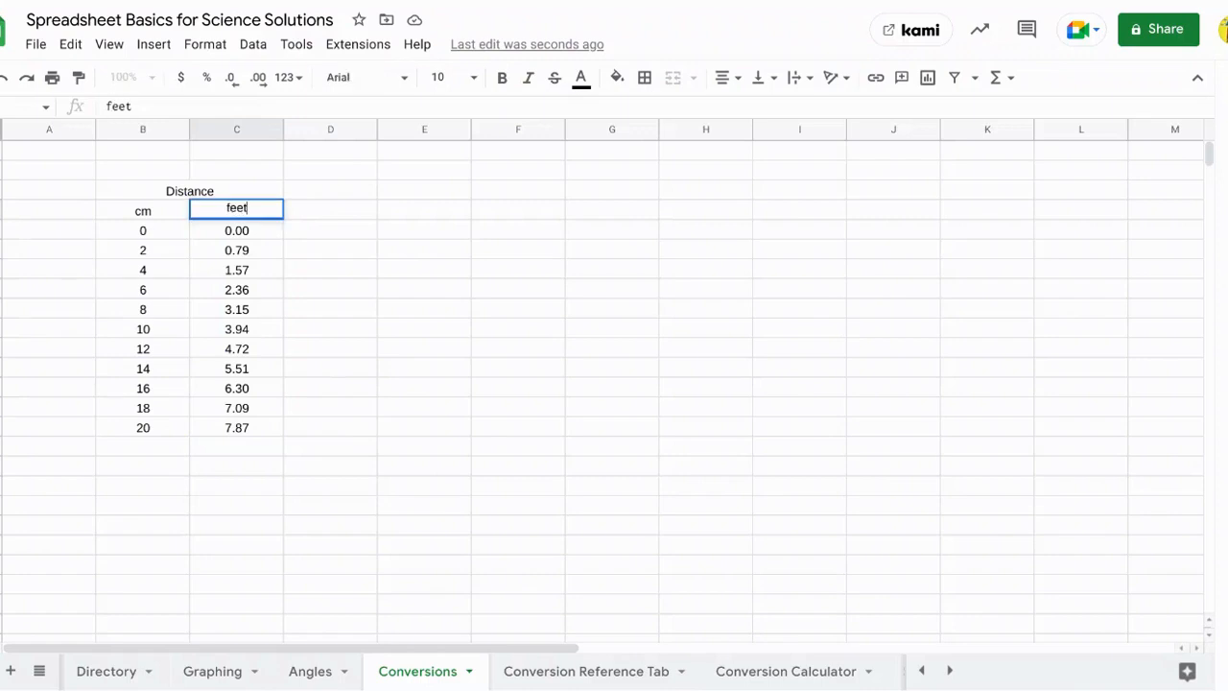
- Try replacing the target unit in C5's conversion formula, accepting the suggested =CONVERT(B5,"cm","in")
left_click(236, 235)
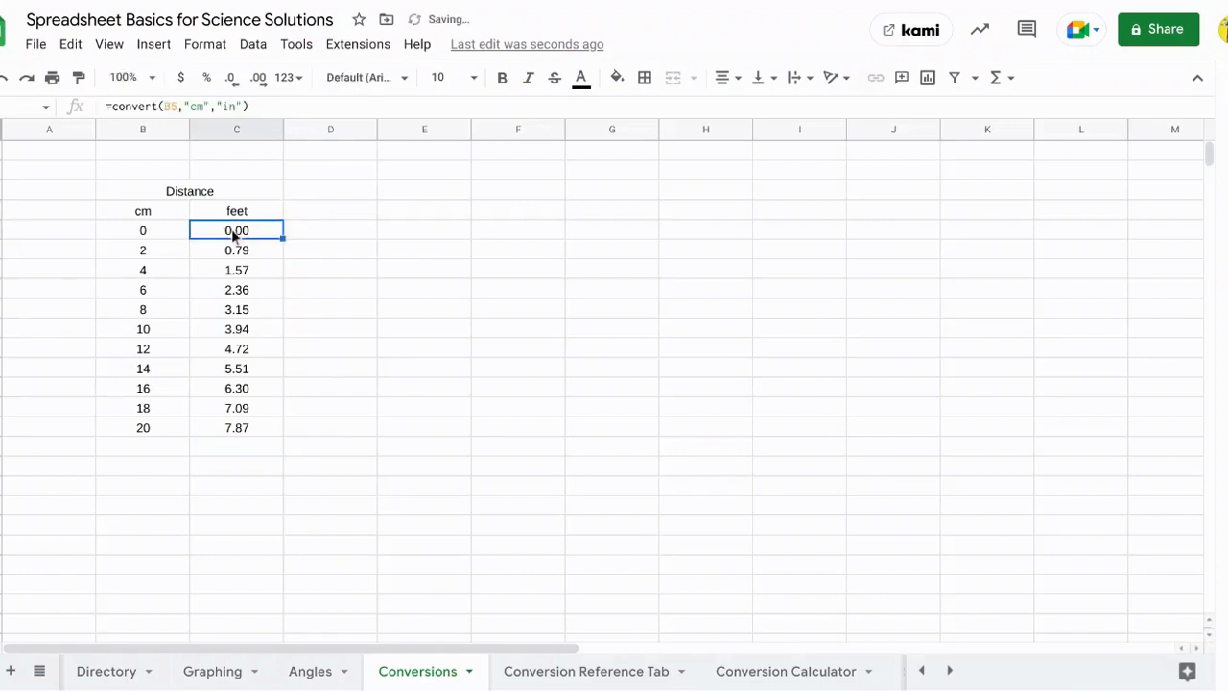
double_click(233, 108)
type("f")
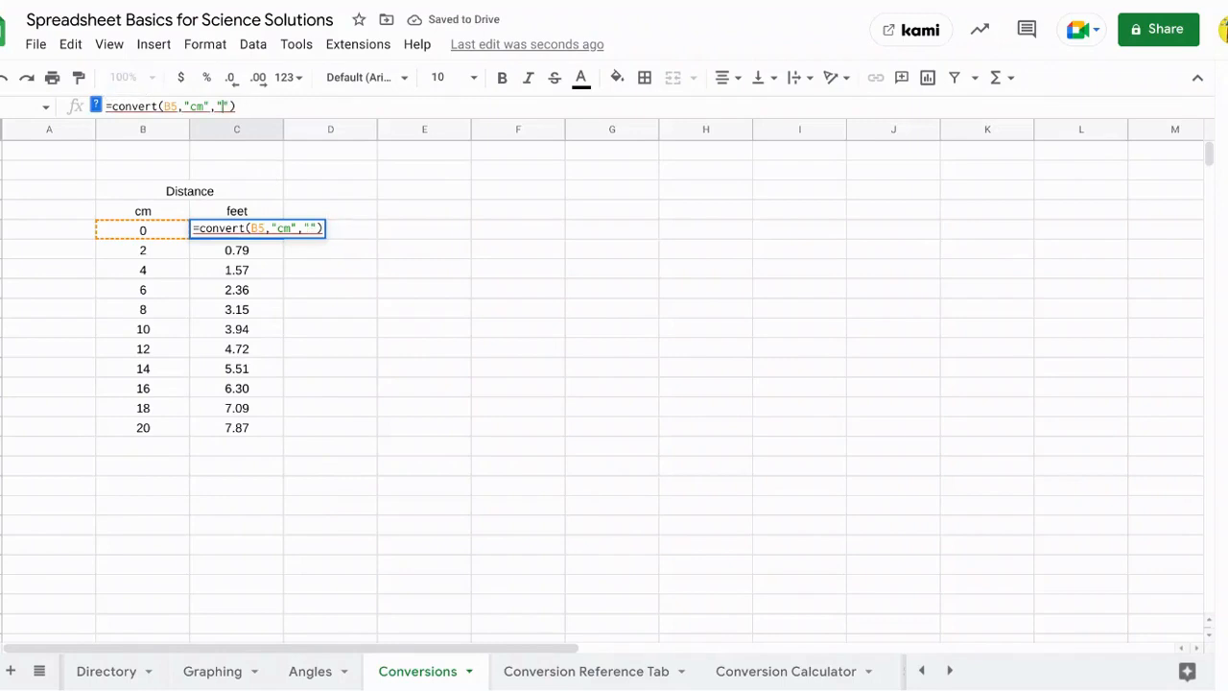
key("Return")
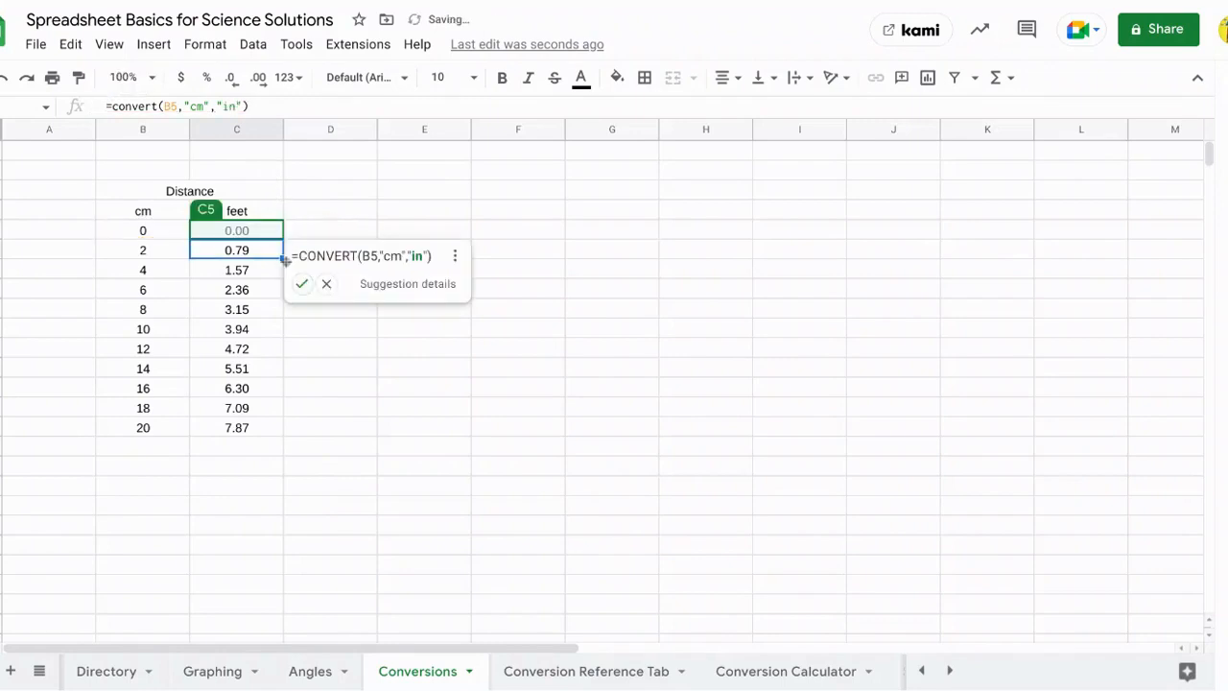
left_click(303, 285)
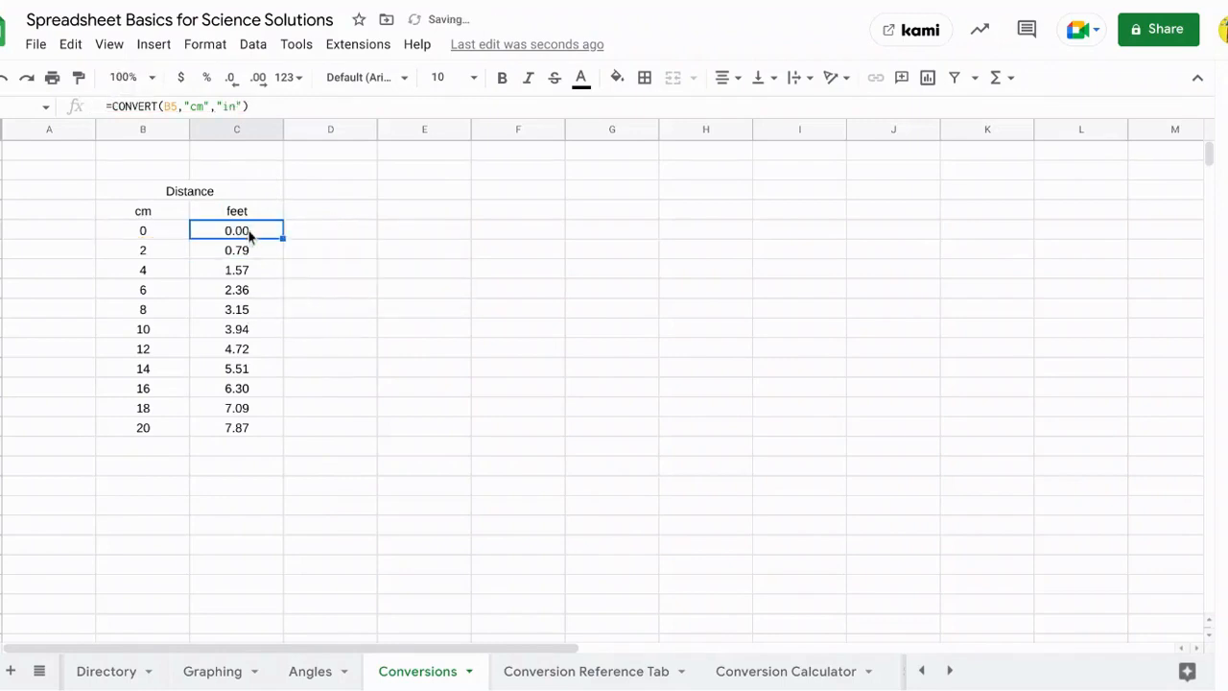
- Set the target unit in C5's formula to "ft", reject the suggested formula, and fill the conversion down to C15
left_click(234, 106)
key("BackSpace")
key("BackSpace")
type("ft")
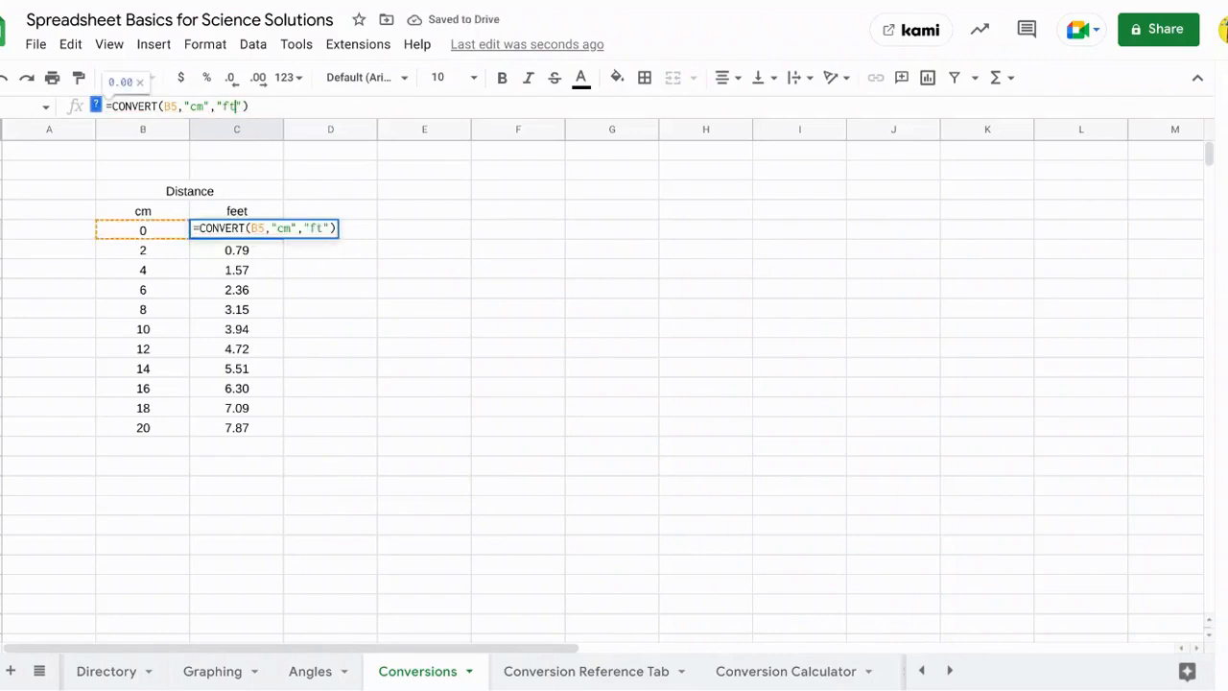
key("Return")
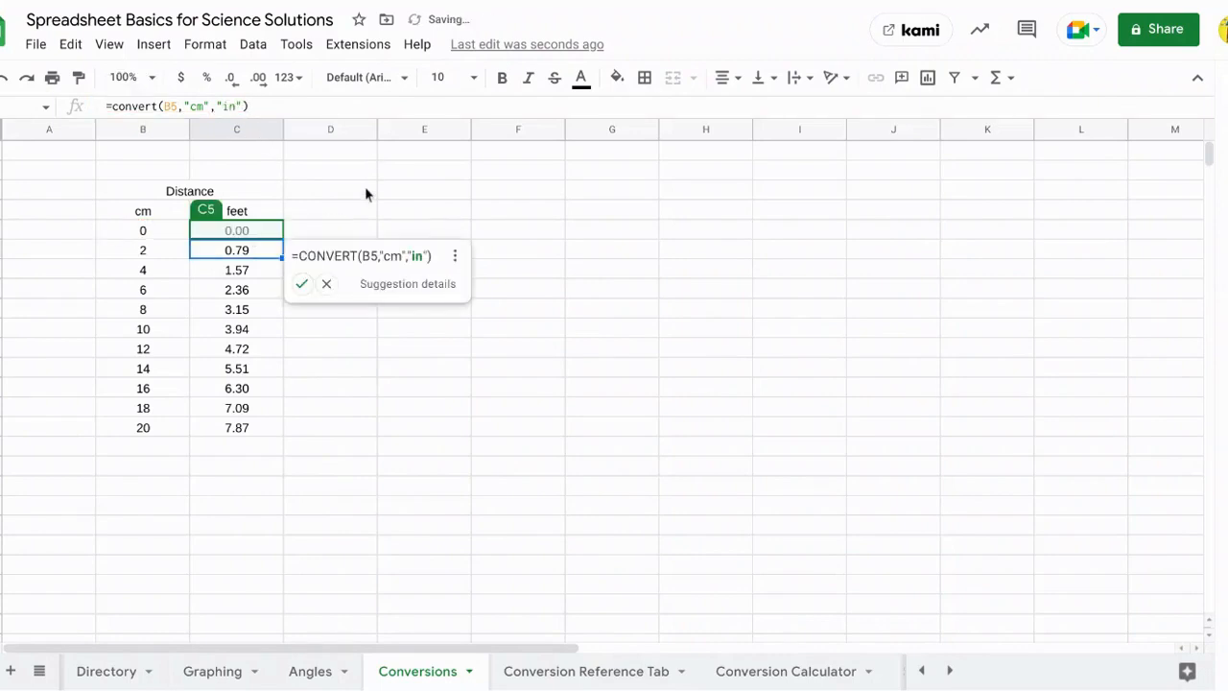
left_click(327, 285)
left_click(267, 236)
left_click_drag(283, 238, 275, 432)
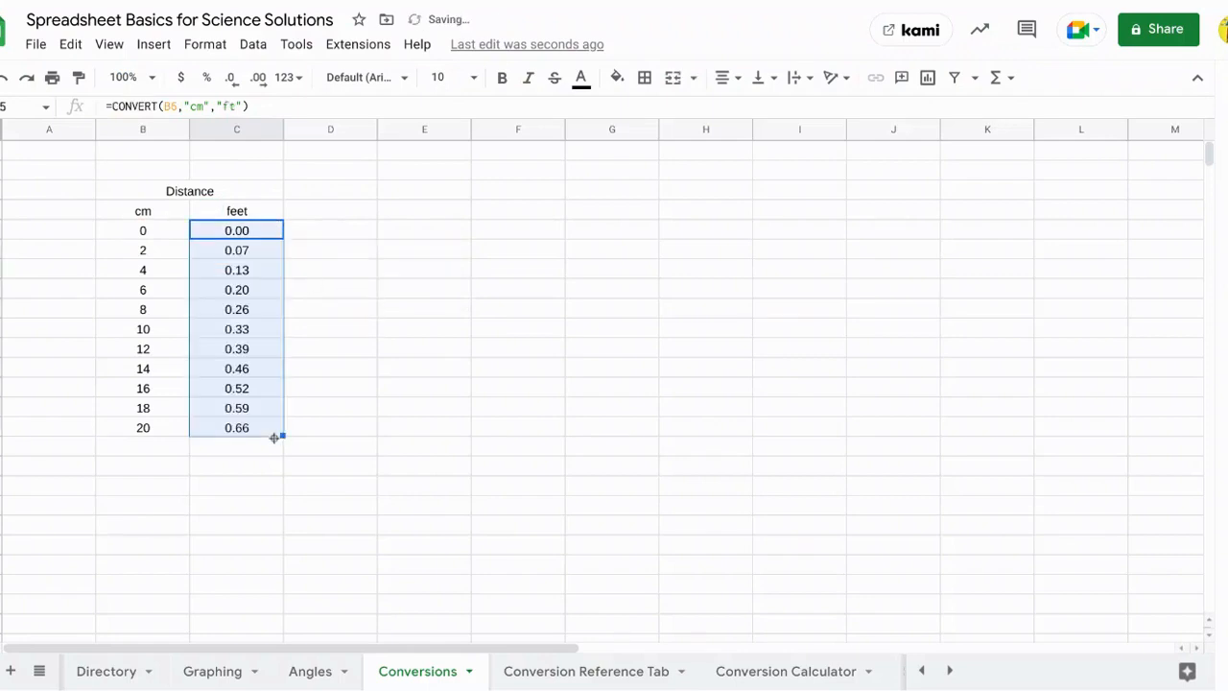
left_click(459, 432)
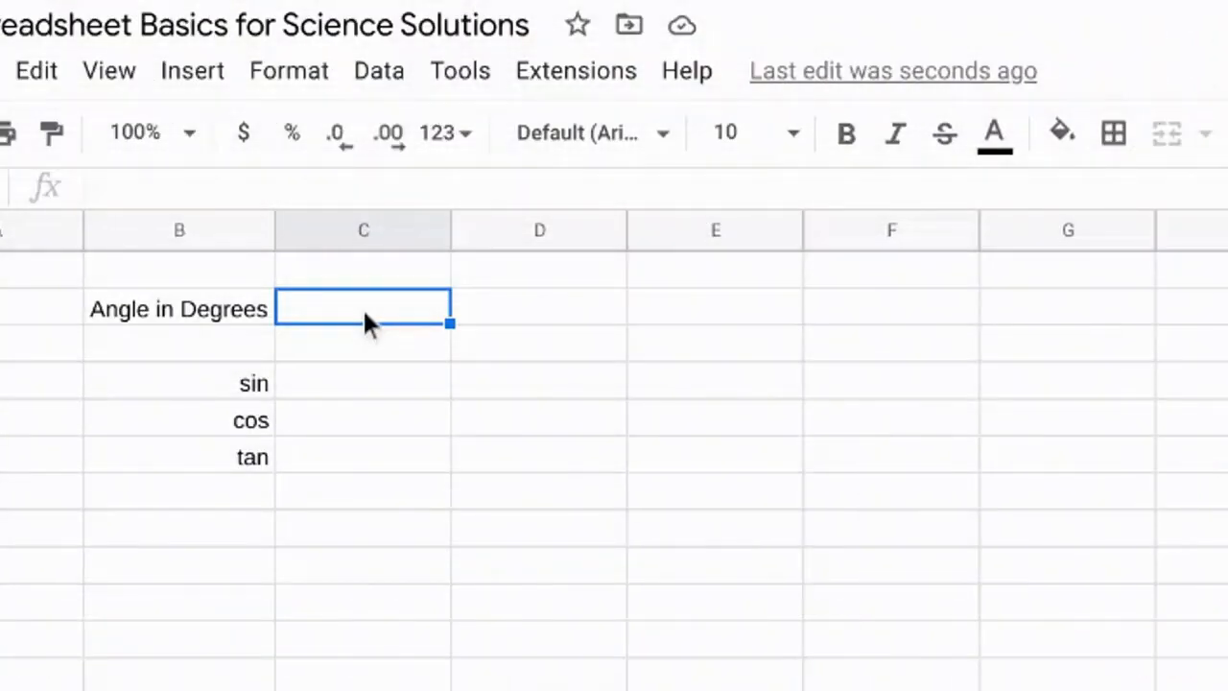
- Enter 30 as the Angle in Degrees in C2 and center-align column C
type("30")
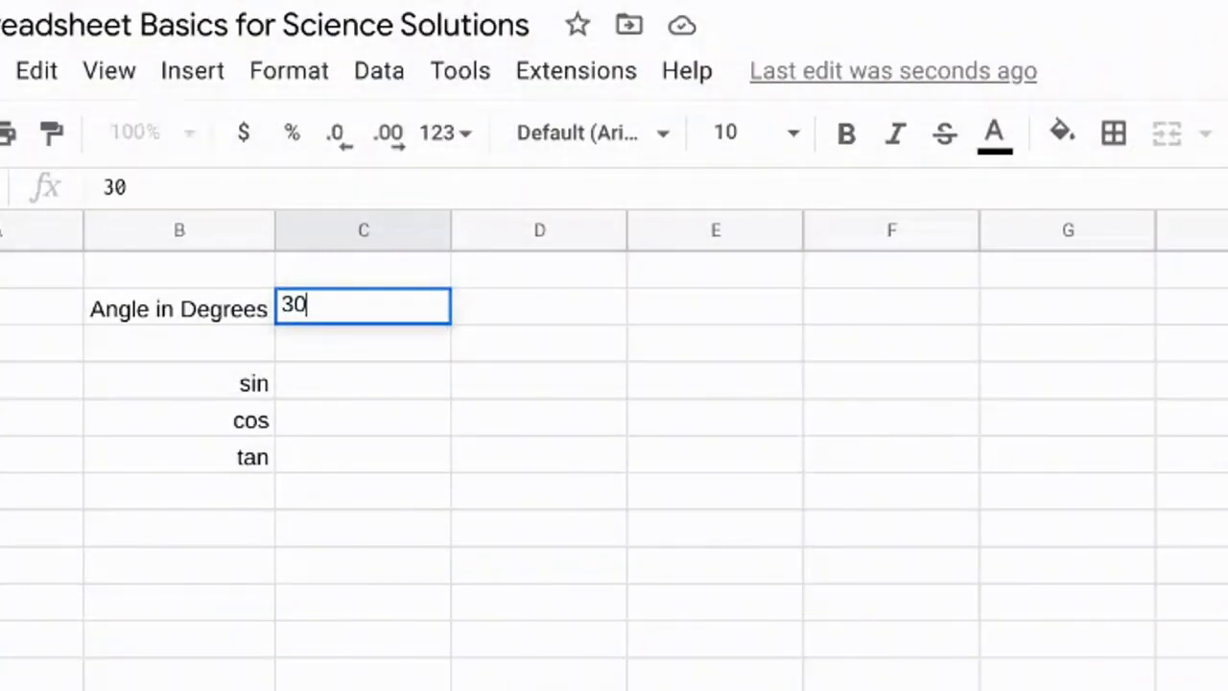
key("Return")
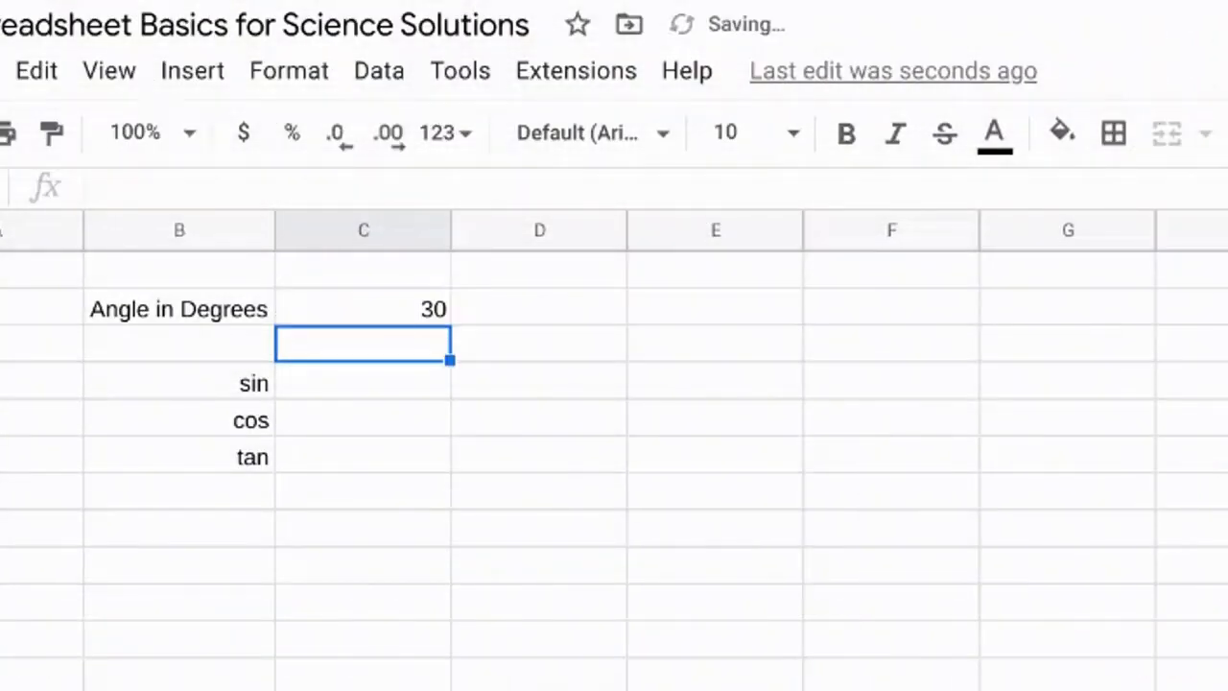
left_click(342, 241)
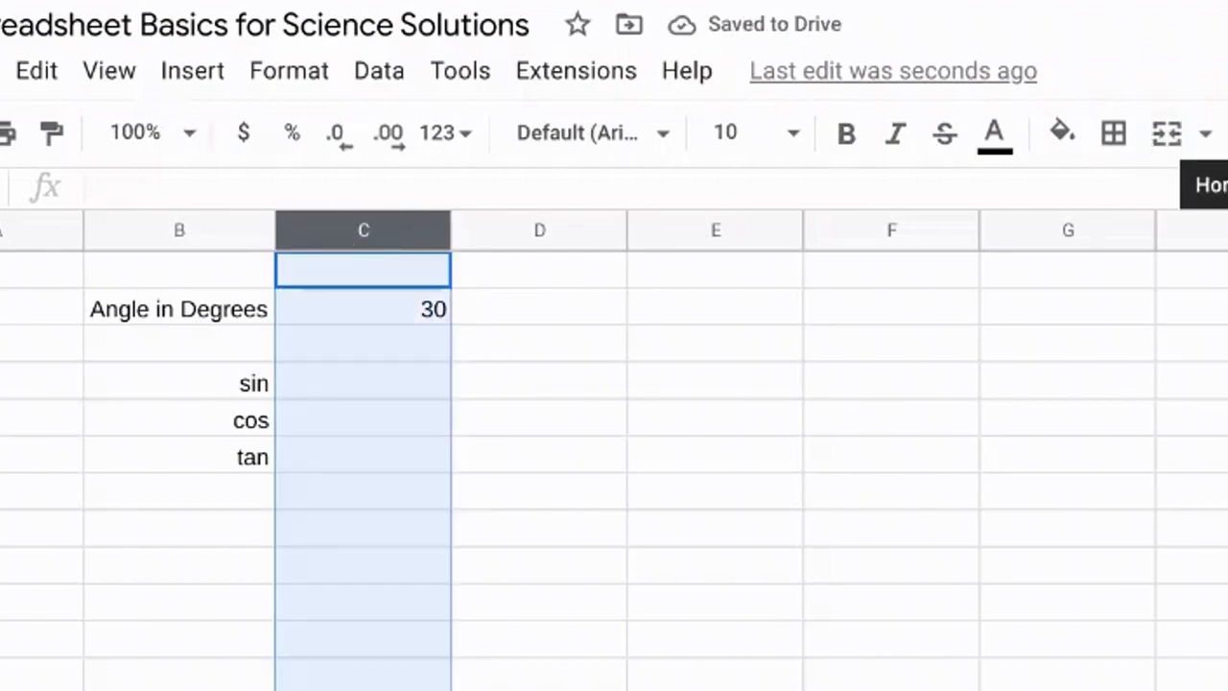
key("ctrl+shift+e")
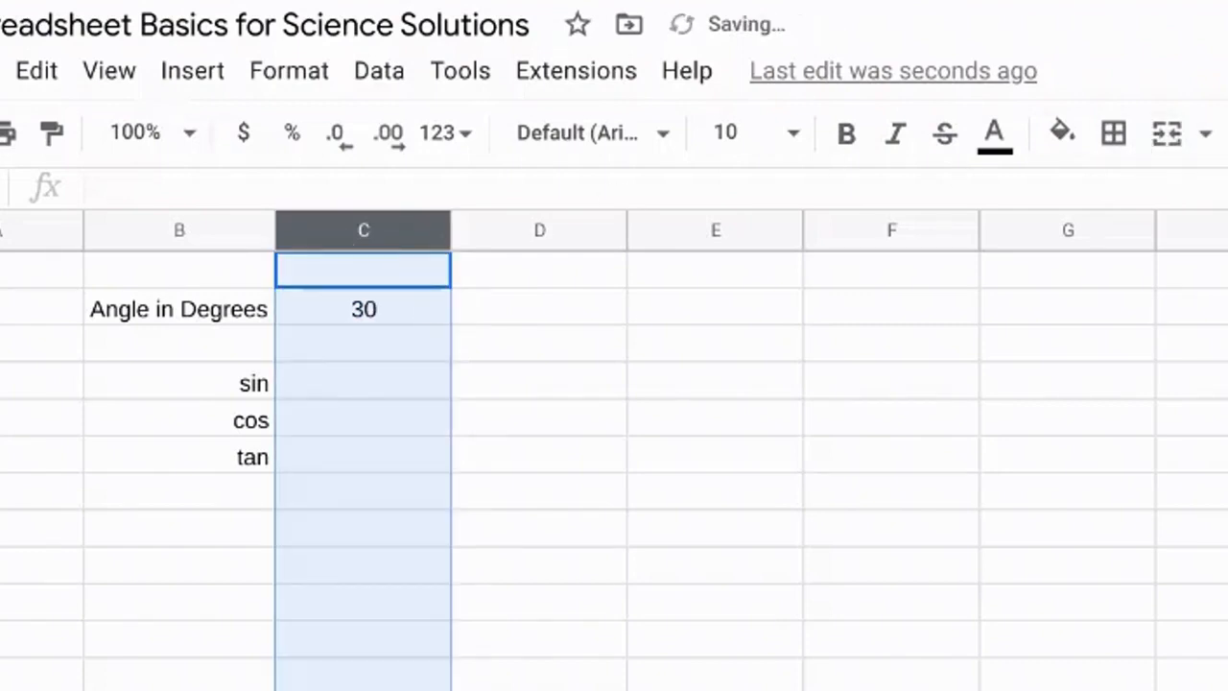
- Enter the formula =sin(C2) in C4 beside the sin label
left_click(354, 387)
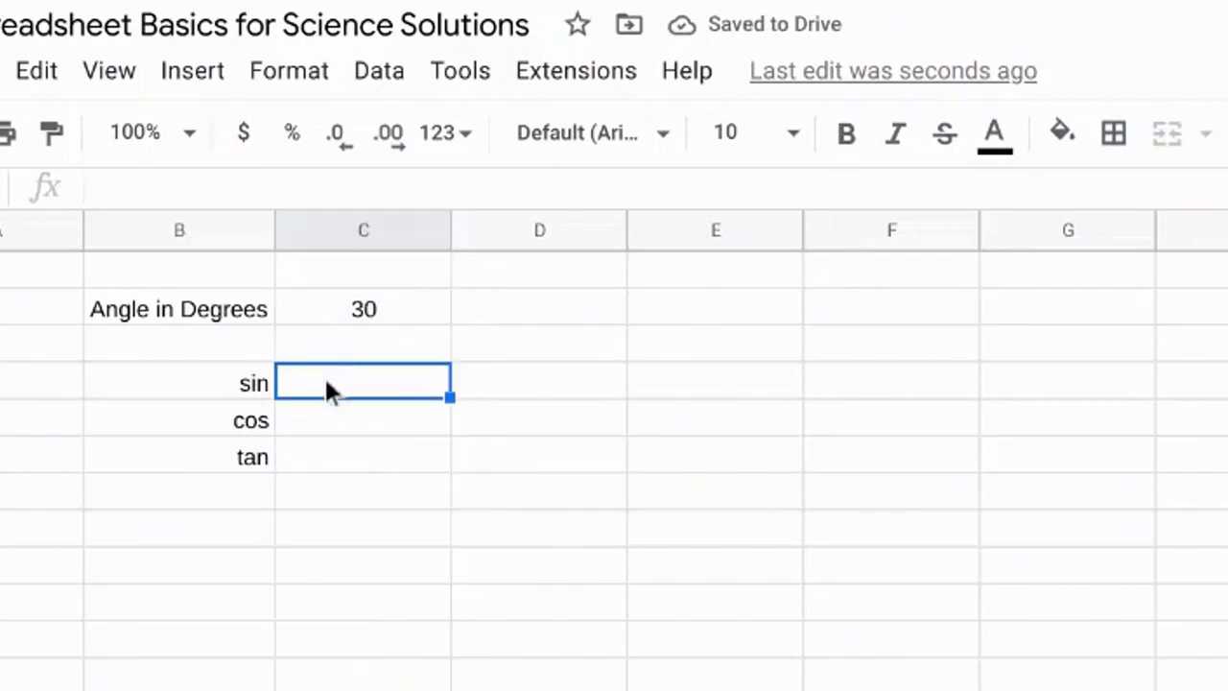
type("=")
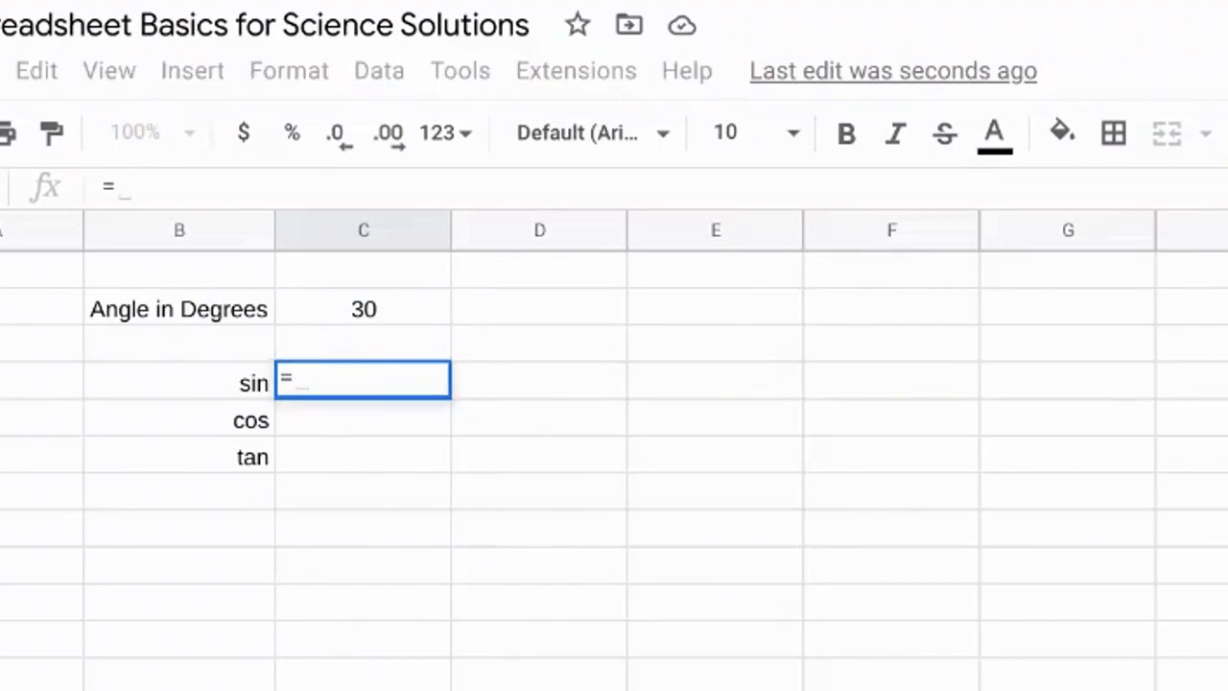
type("sin")
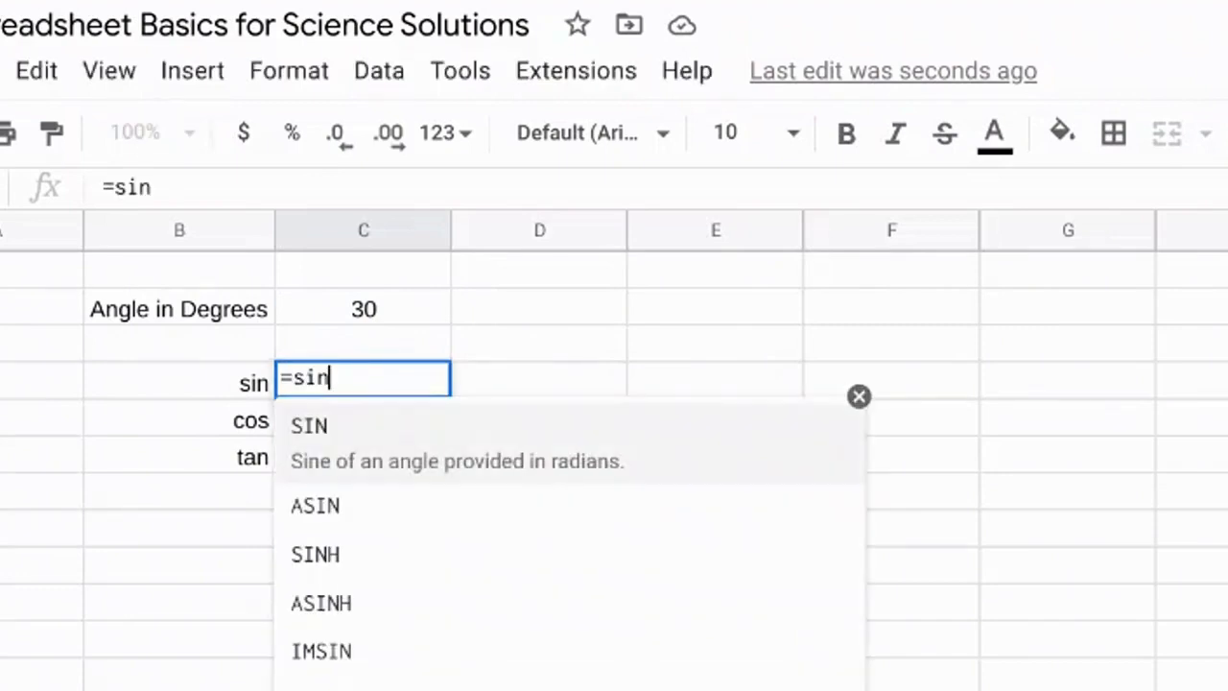
type("(")
left_click(356, 321)
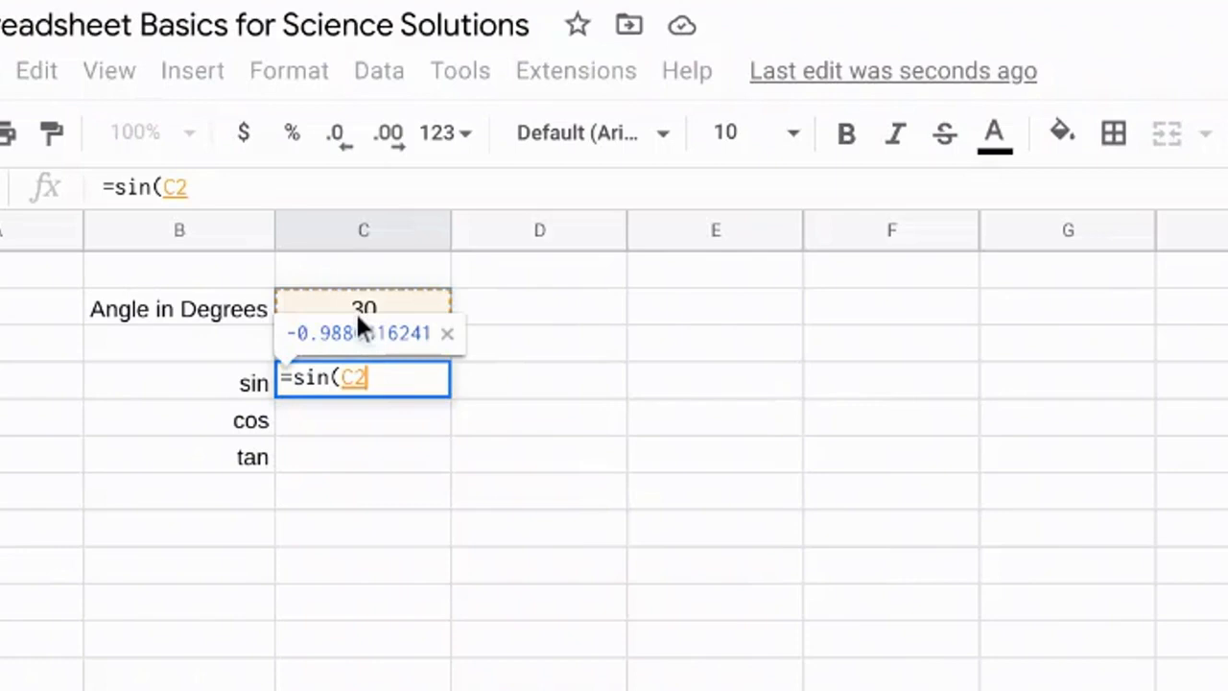
type(")")
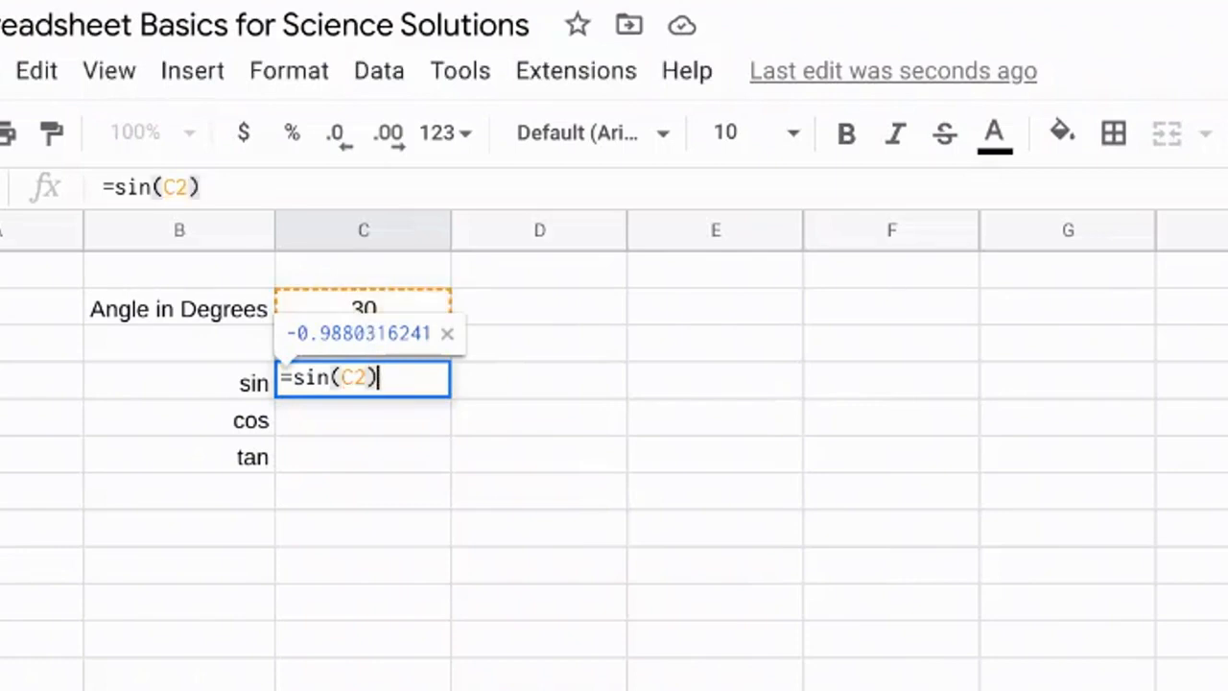
key("Return")
- Wrap the angle reference in C4's sine formula with RADIANS so it reads =sin(RADIANS(C2))
left_click(342, 380)
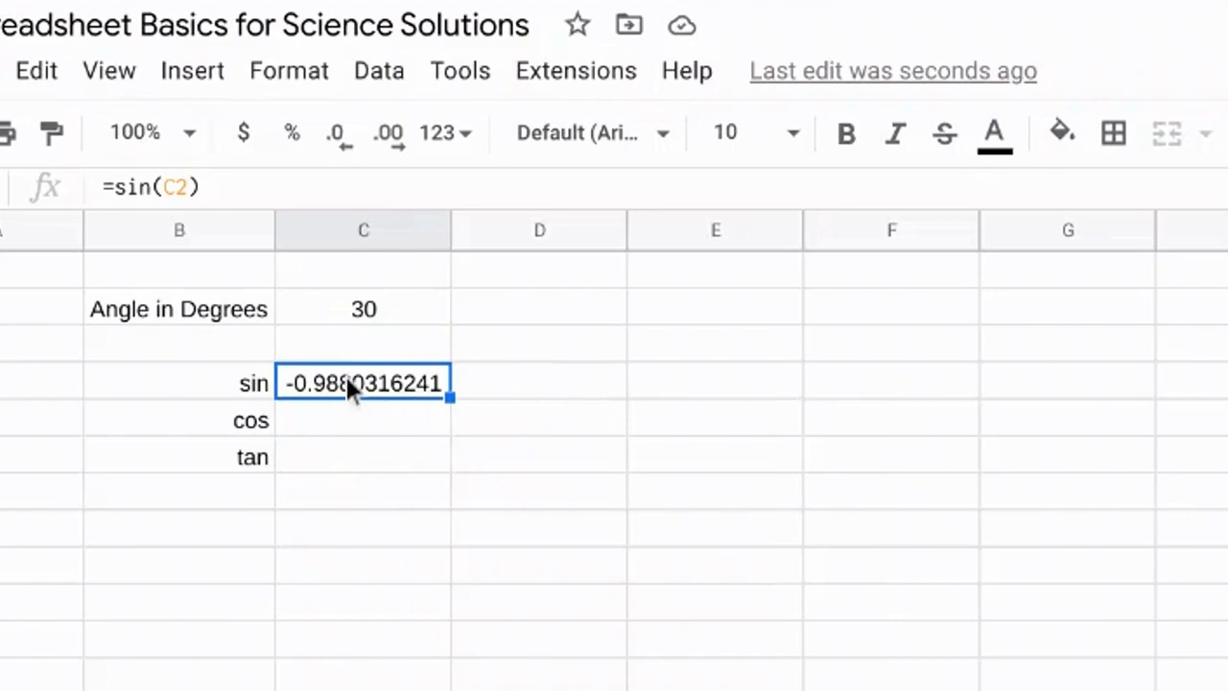
left_click(163, 186)
type("radians")
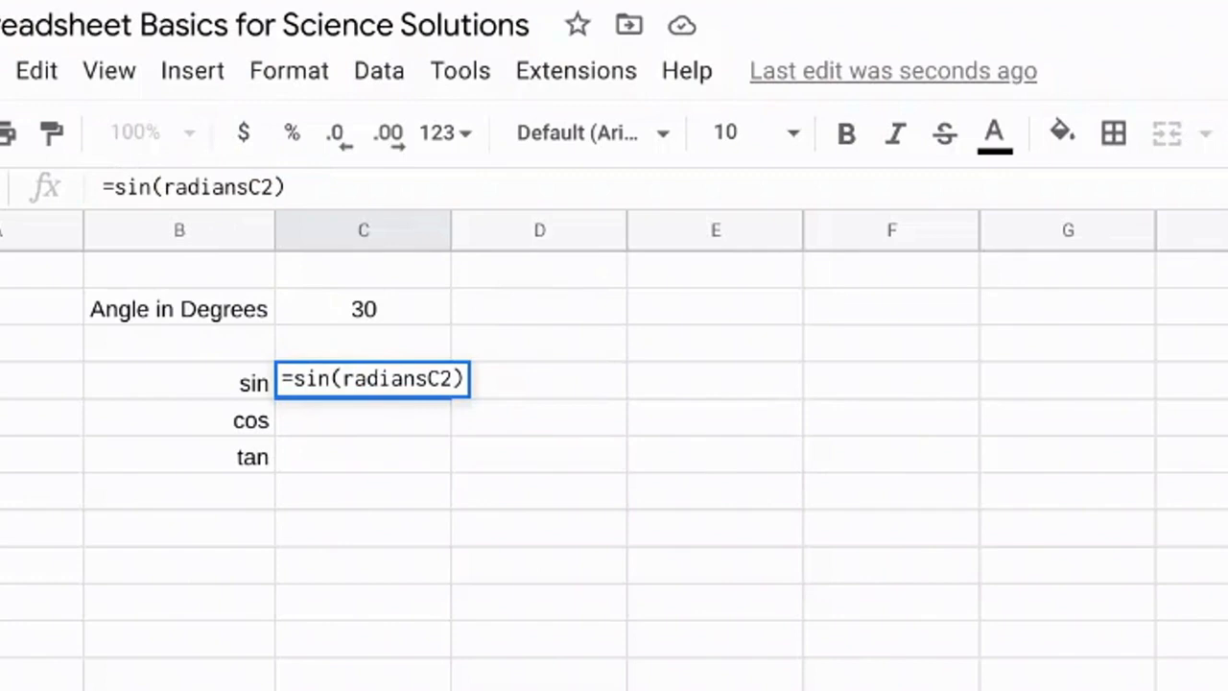
type("(")
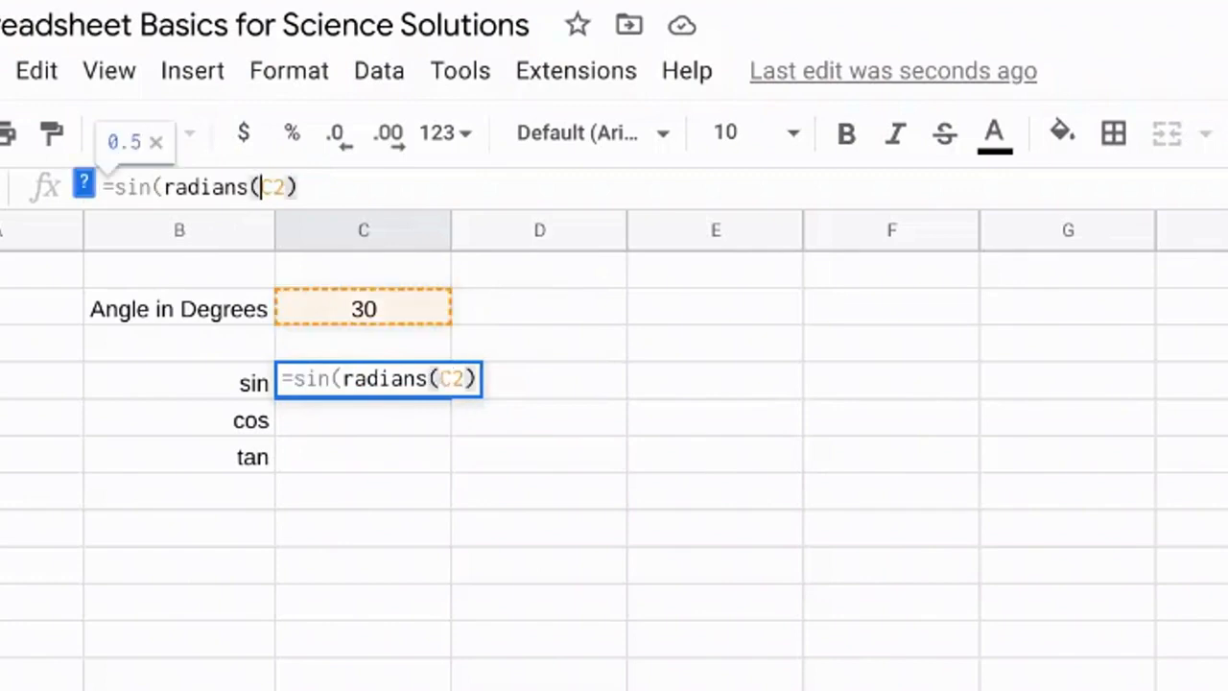
left_click(247, 186)
key("BackSpace")
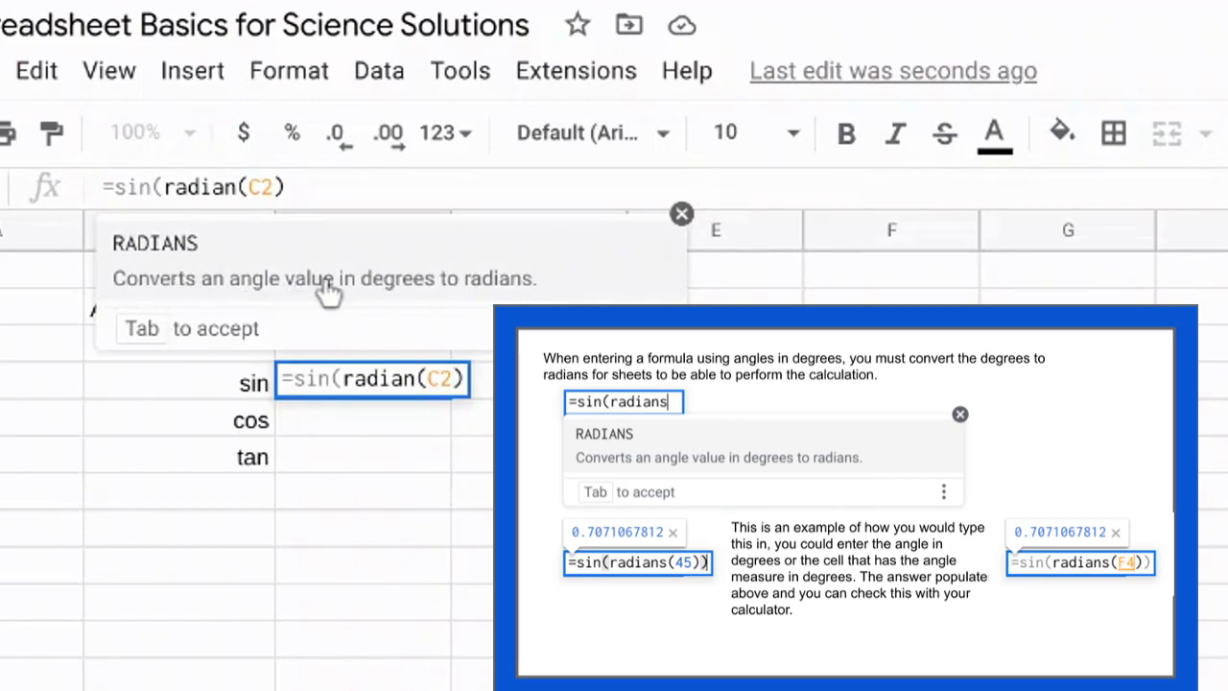
key("Tab")
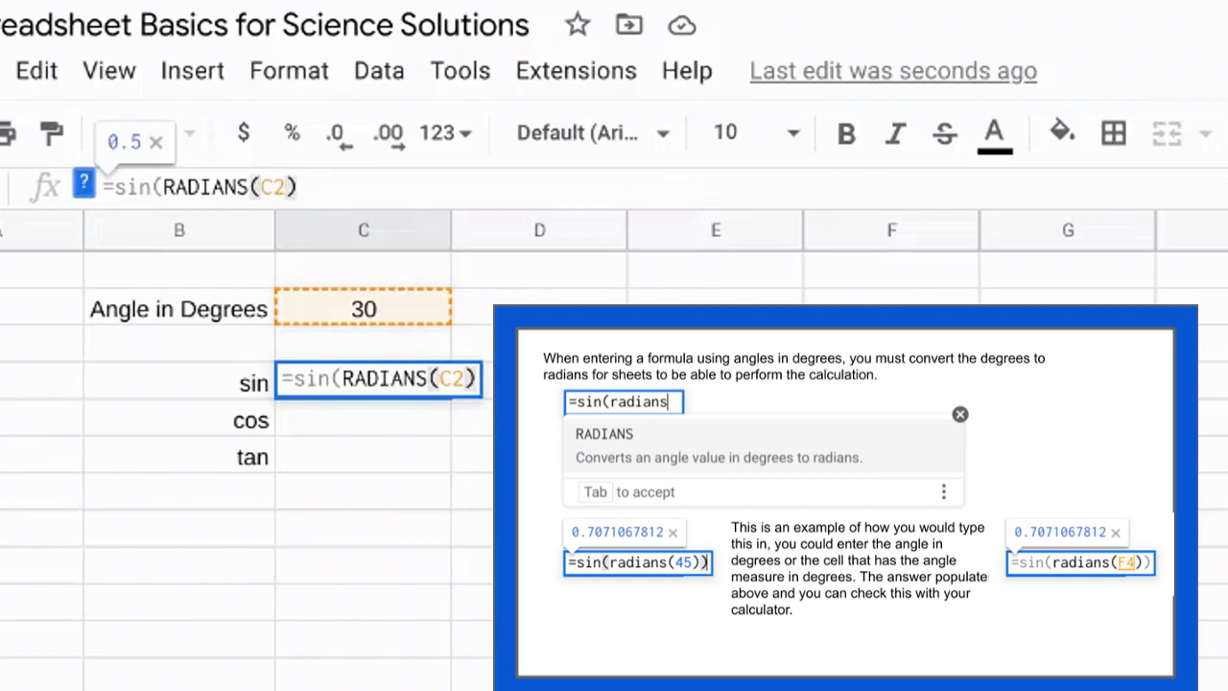
key("Return")
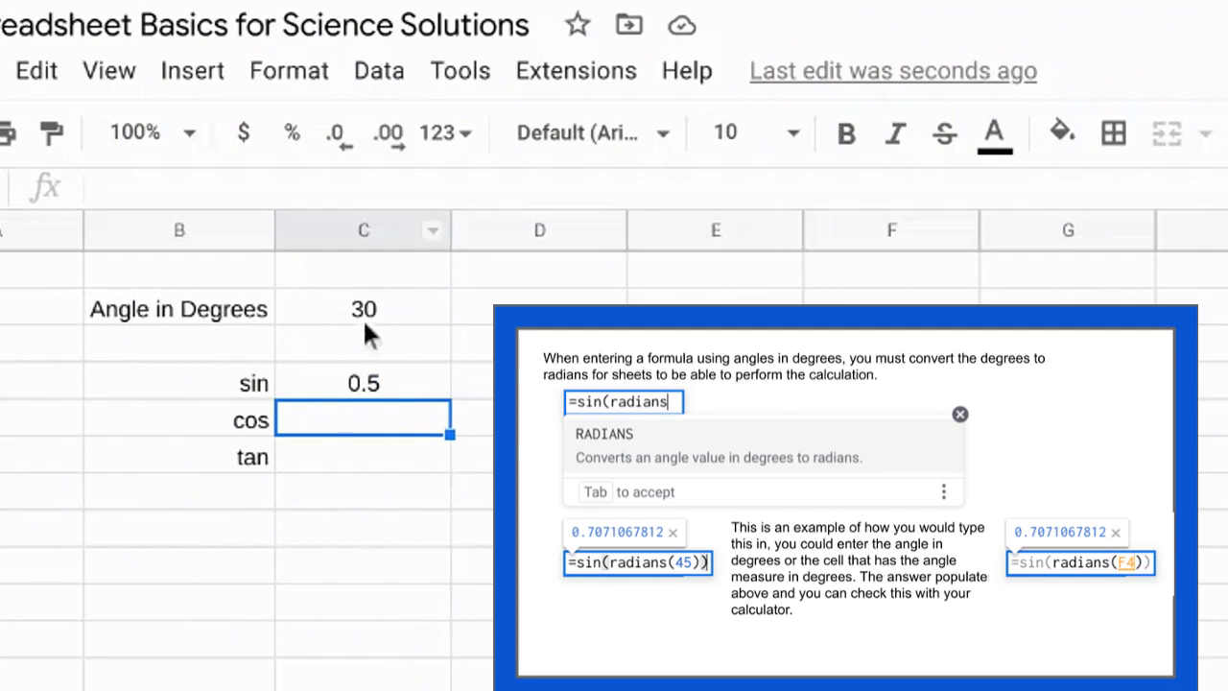
- Fill the sine formula from C4 down through the cos and tan rows, and inspect the cell reference copied into the cos row
left_click(355, 379)
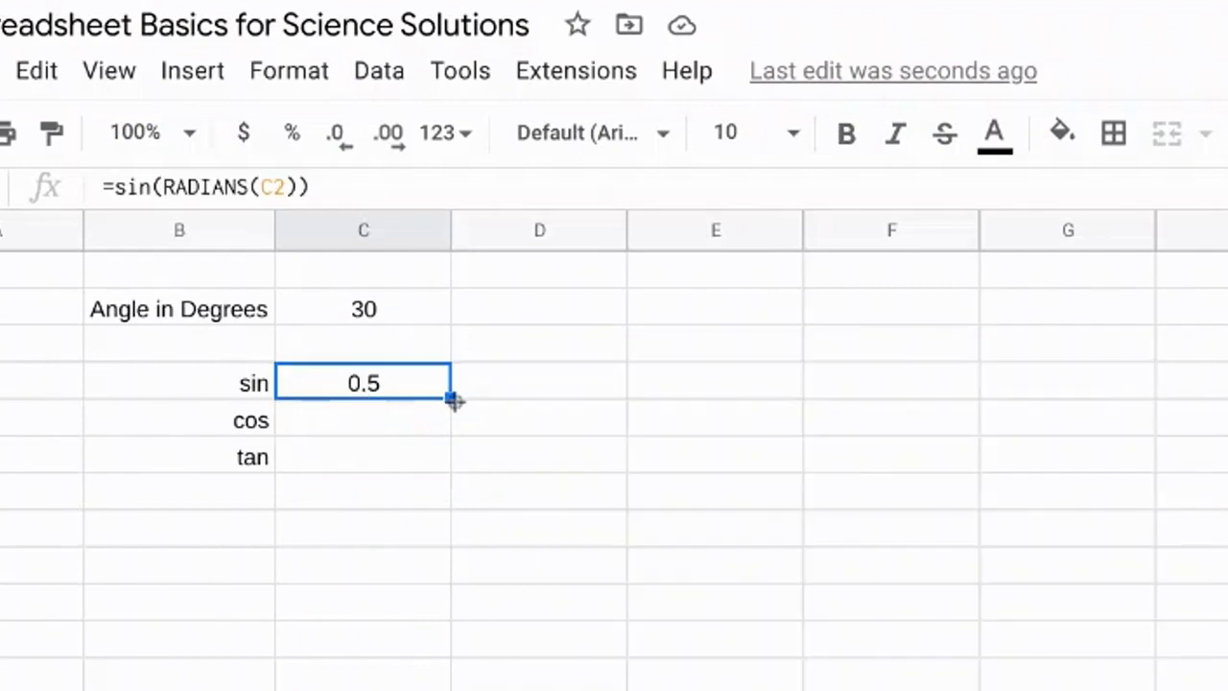
left_click_drag(452, 397, 438, 455)
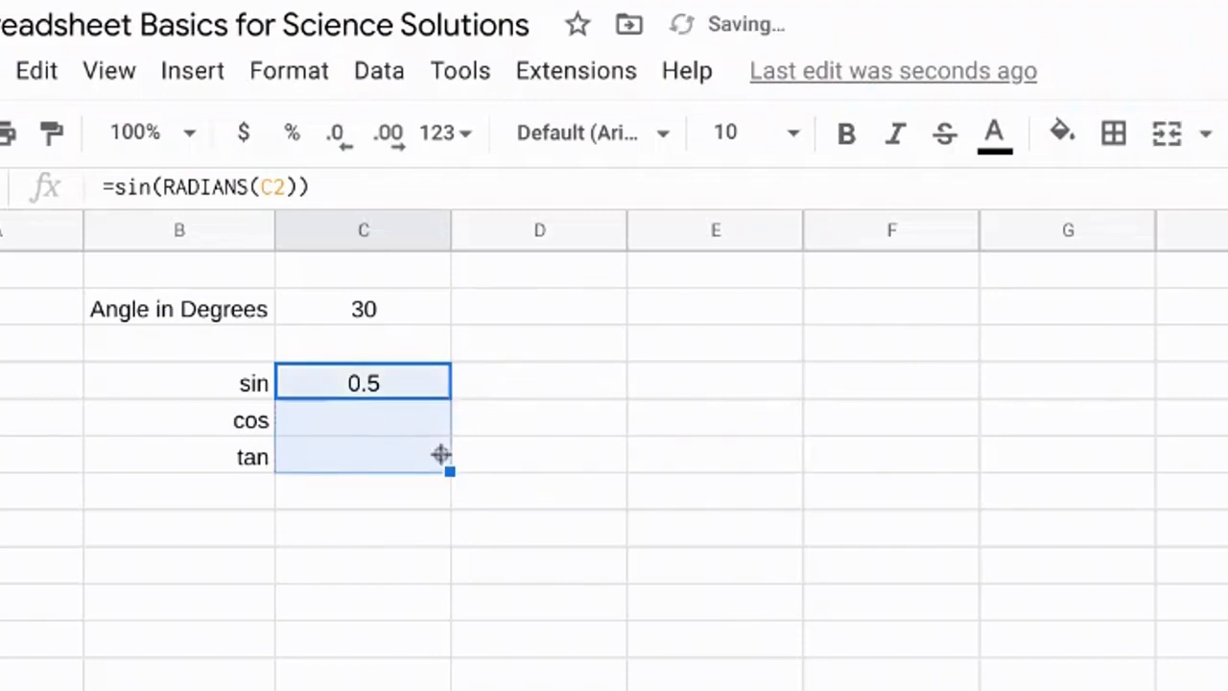
left_click(539, 451)
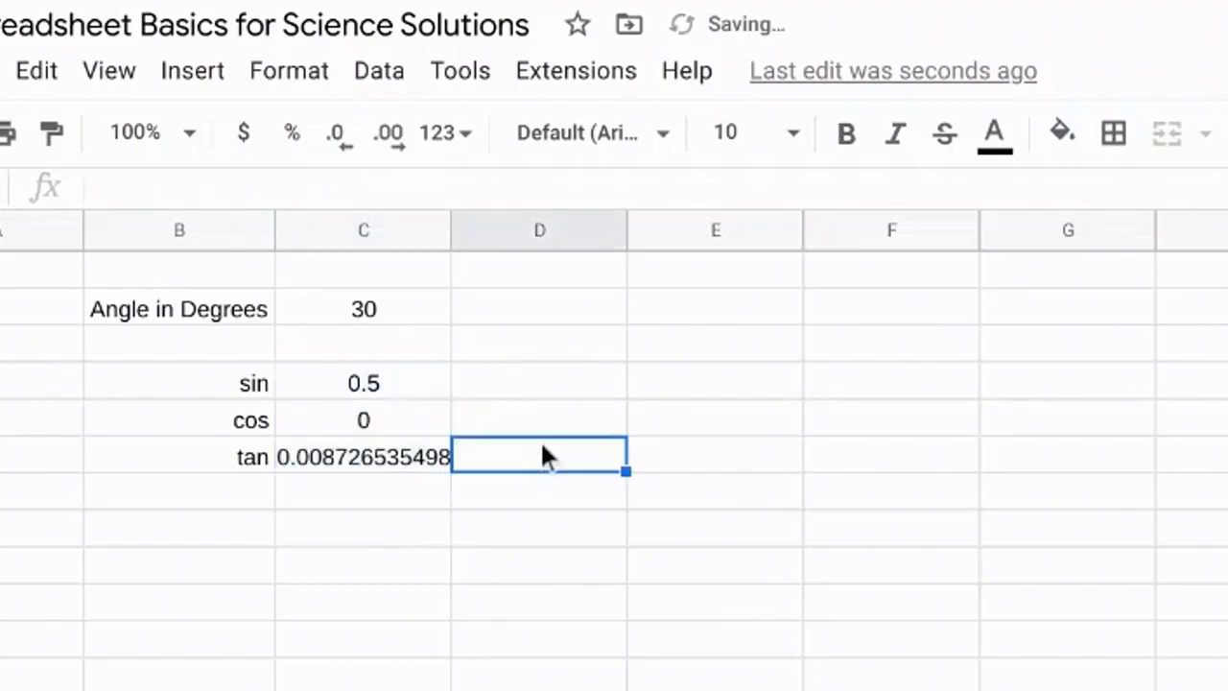
left_click(386, 393)
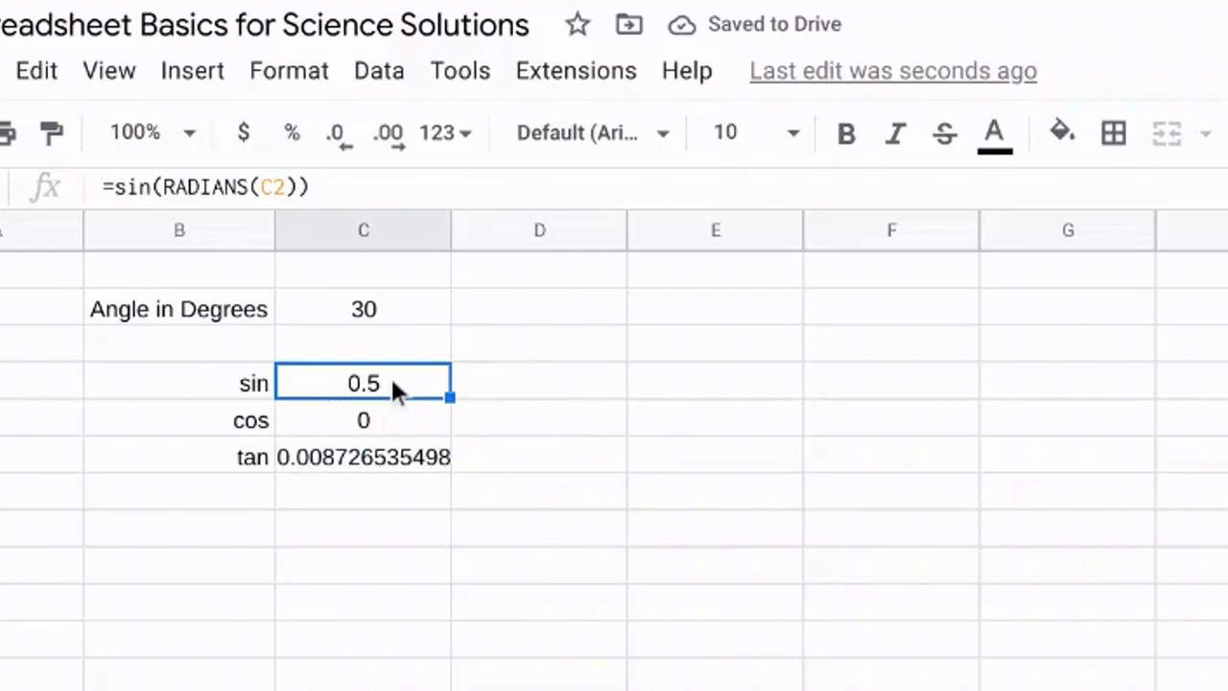
left_click(363, 430)
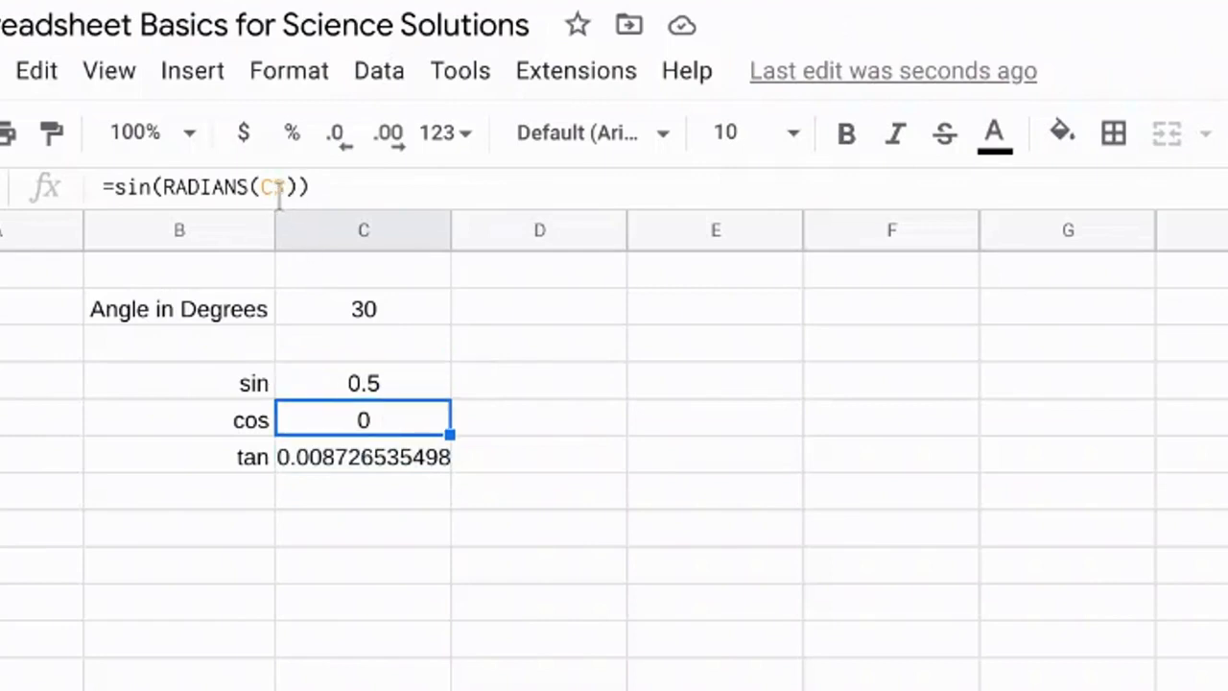
- Make the angle reference in C4's sine formula absolute as $C$2 and fill the formula down through the cos and tan rows
left_click(345, 454)
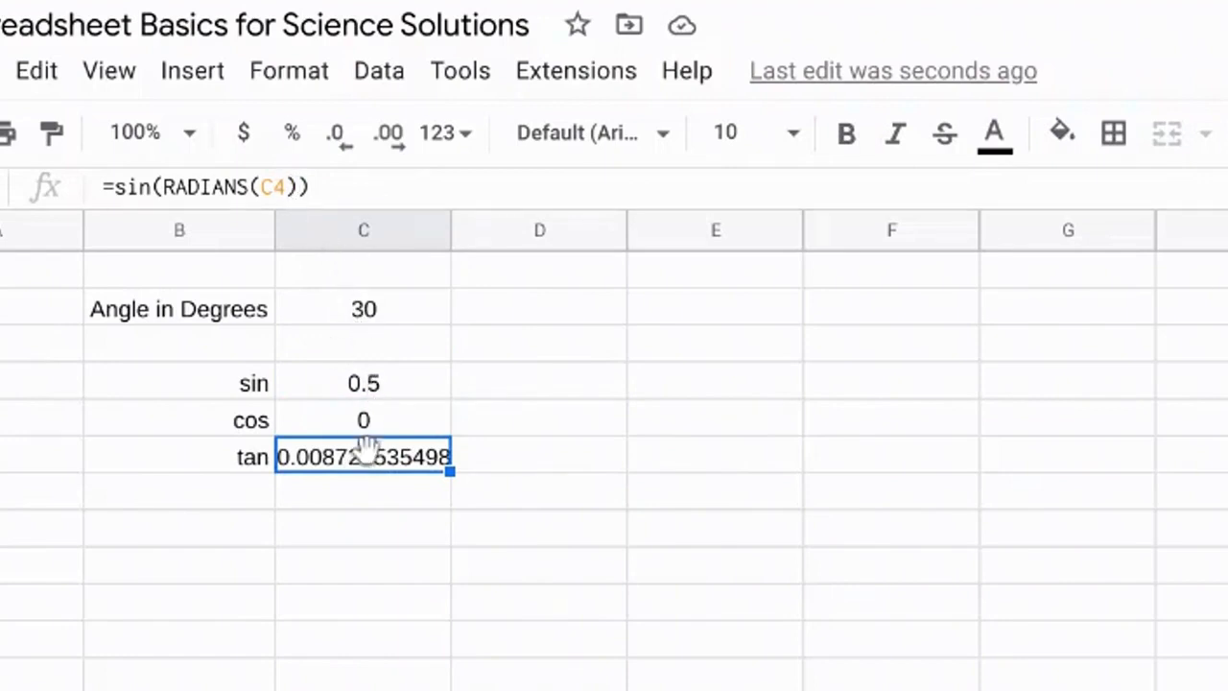
left_click(379, 381)
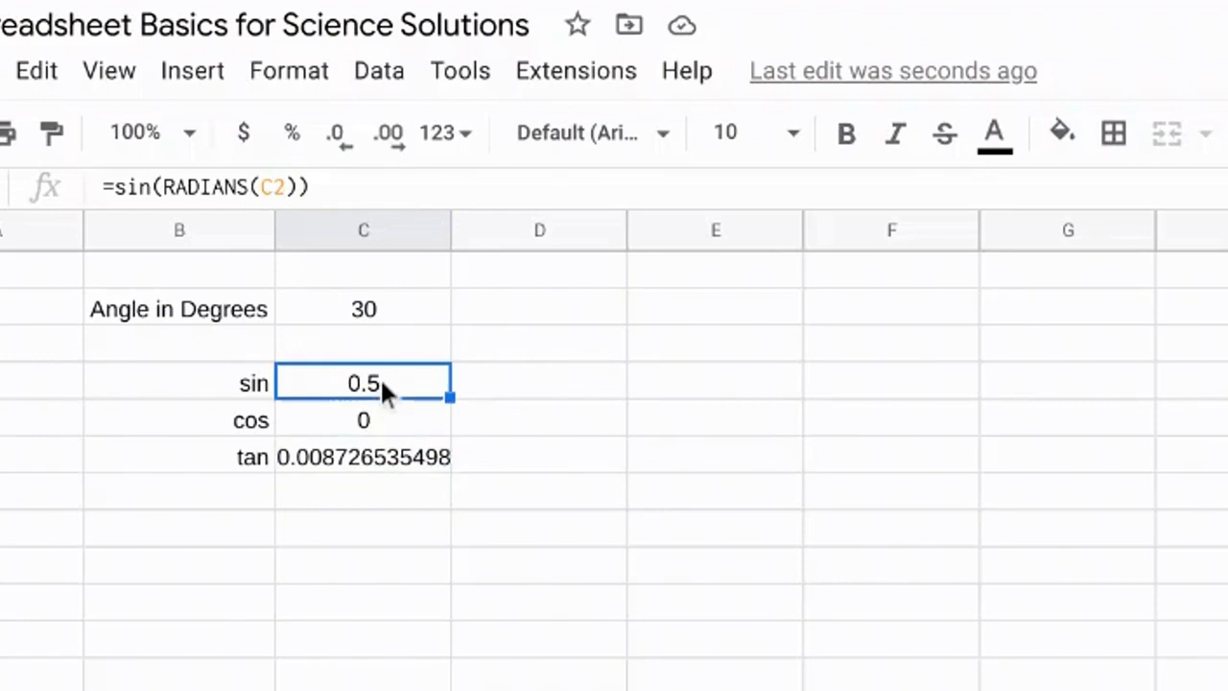
left_click(273, 185)
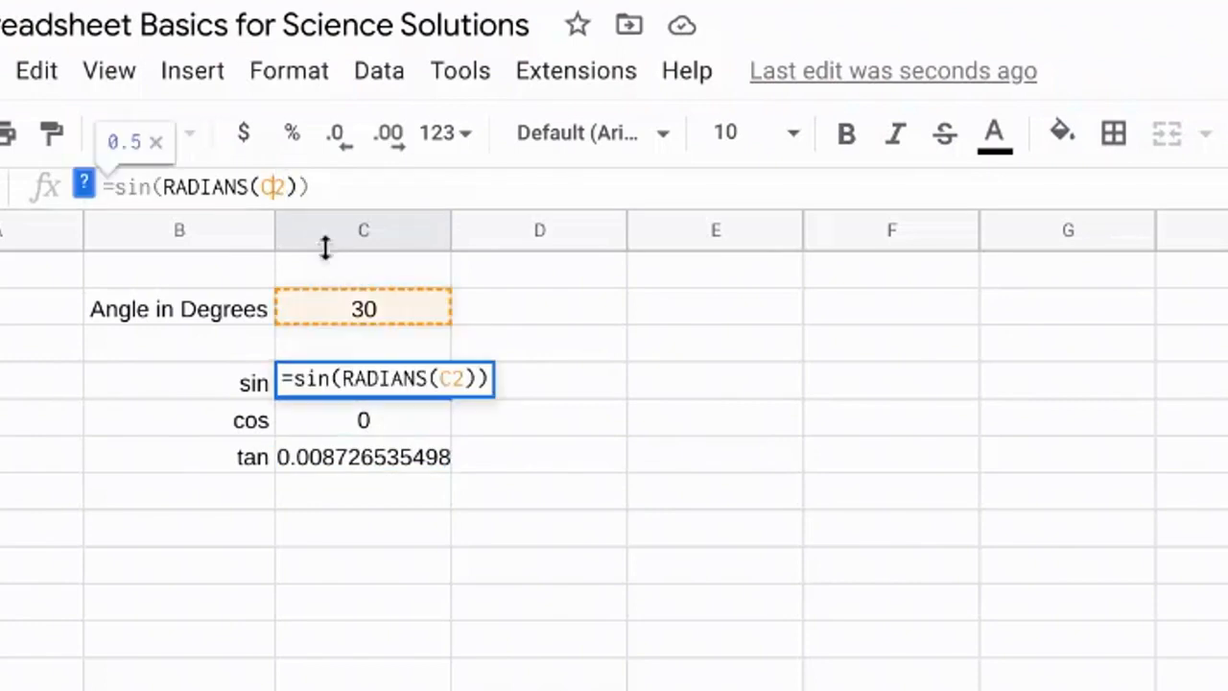
type("$")
key("Right")
type("$")
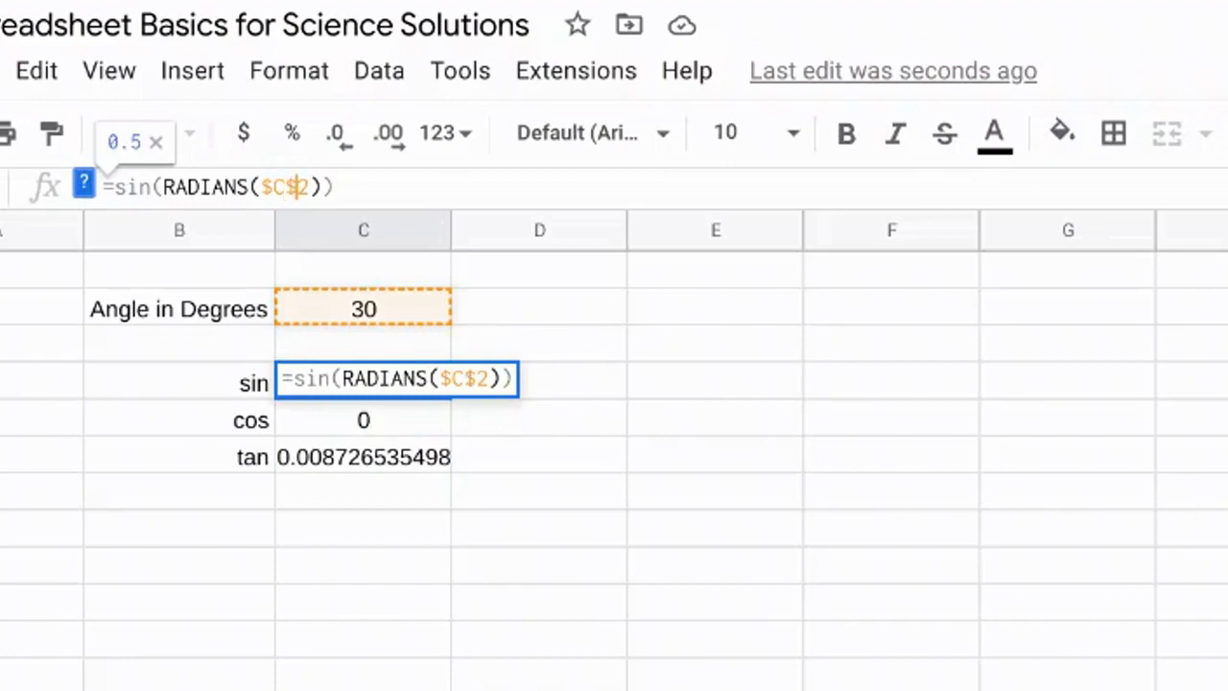
key("Return")
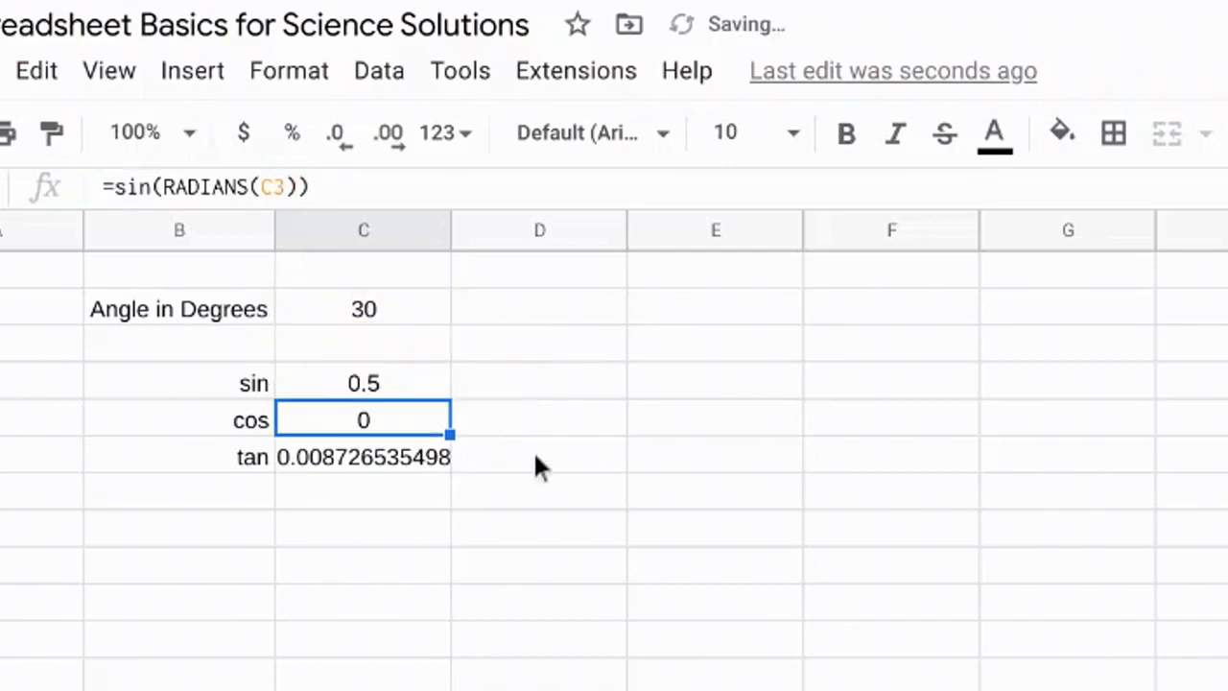
left_click(383, 388)
left_click_drag(453, 401, 444, 458)
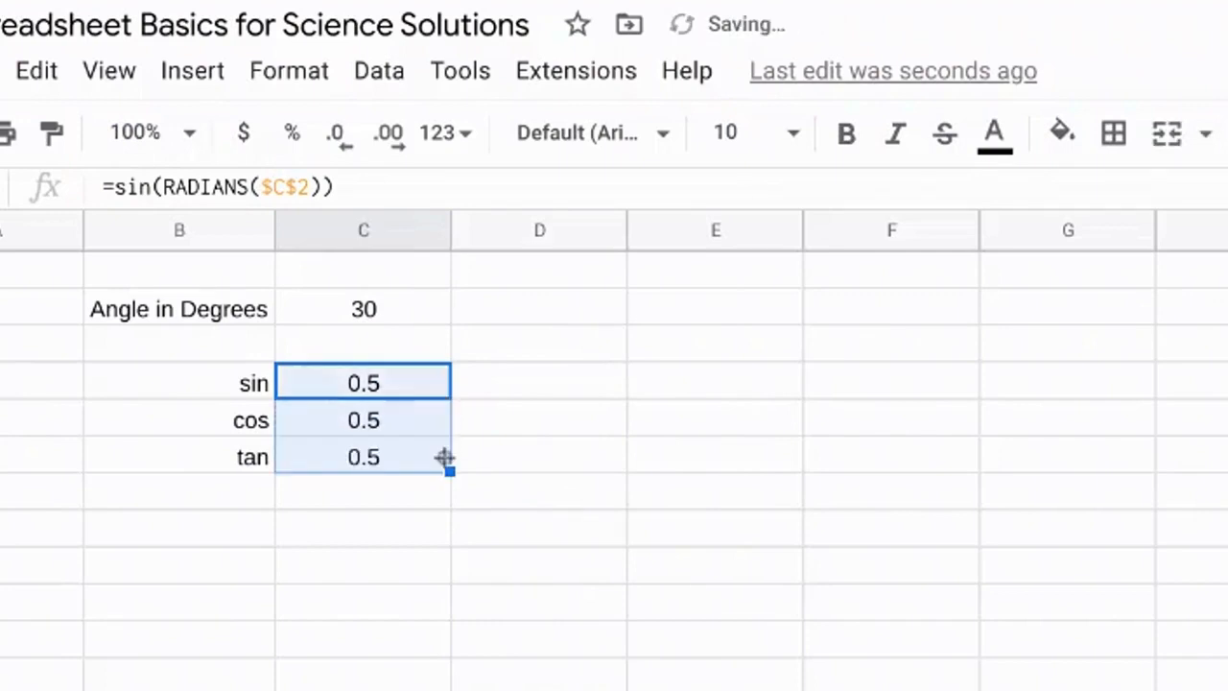
- Replace sin with COS in the cos row's formula in C5 so it reads =COS(RADIANS($C$2))
left_click(366, 412)
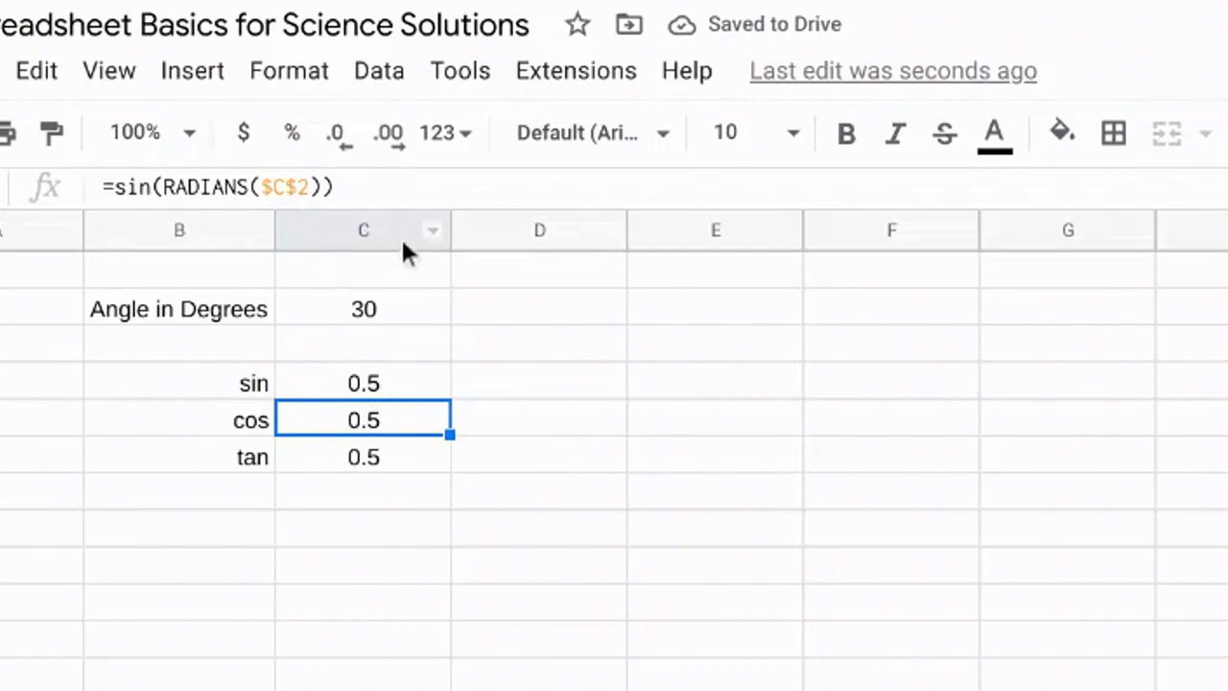
left_click(398, 183)
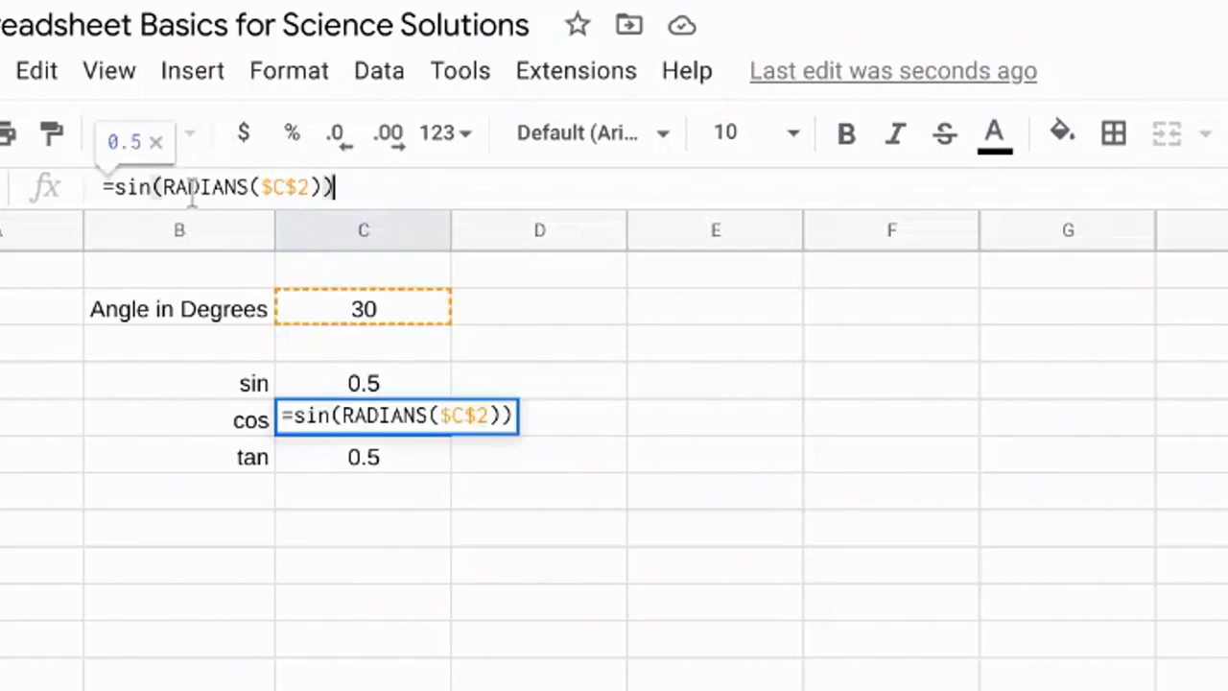
left_click(140, 186)
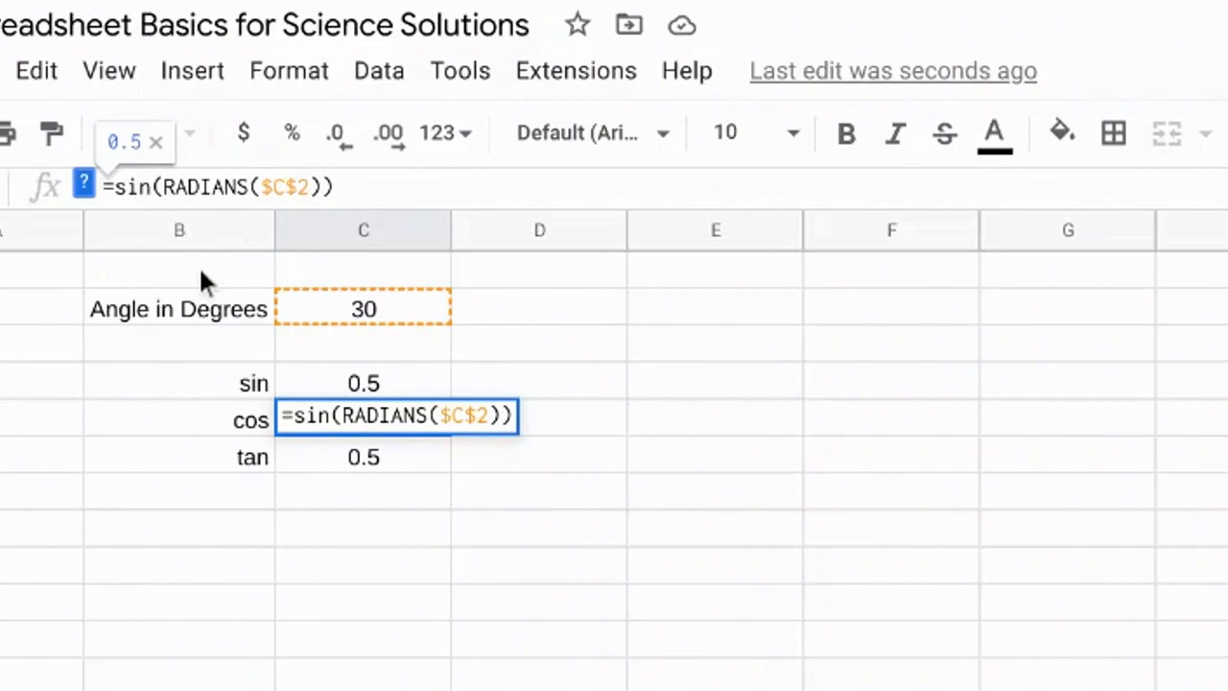
left_click(151, 187)
key("BackSpace")
key("BackSpace")
key("BackSpace")
type("cos")
key("Tab")
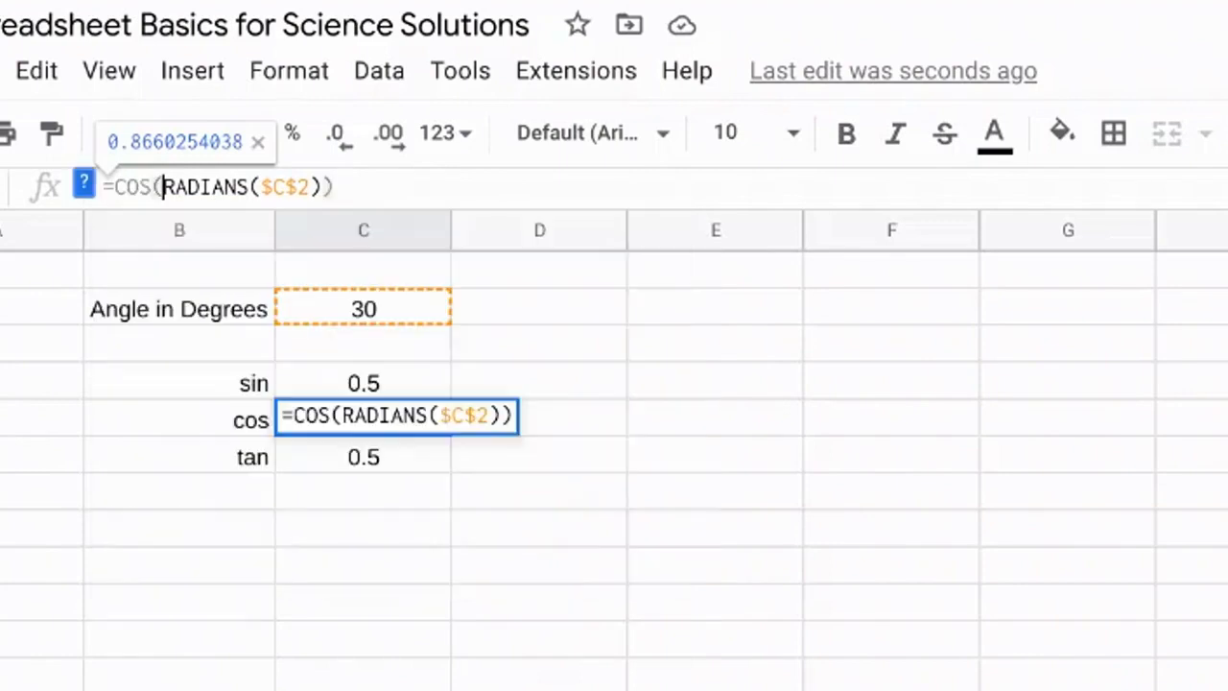
key("Return")
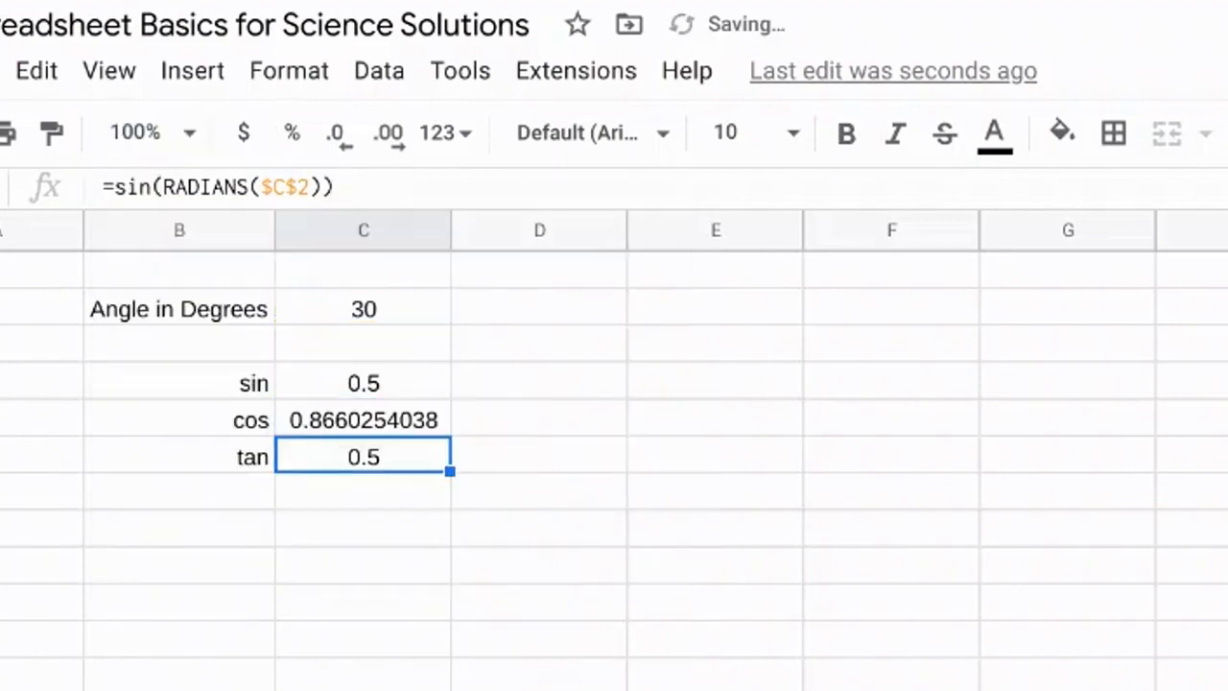
- Replace sin with TAN in the tan row's formula in C6 so it reads =TAN(RADIANS($C$2))
left_click(151, 187)
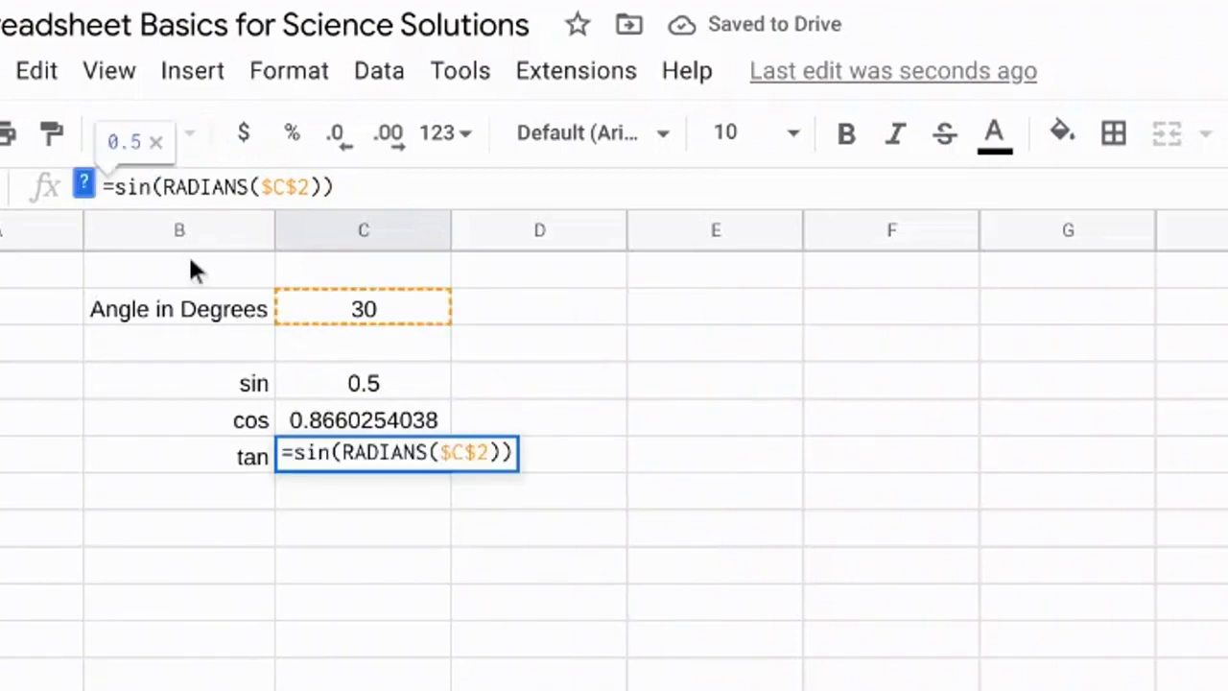
key("BackSpace")
key("BackSpace")
key("BackSpace")
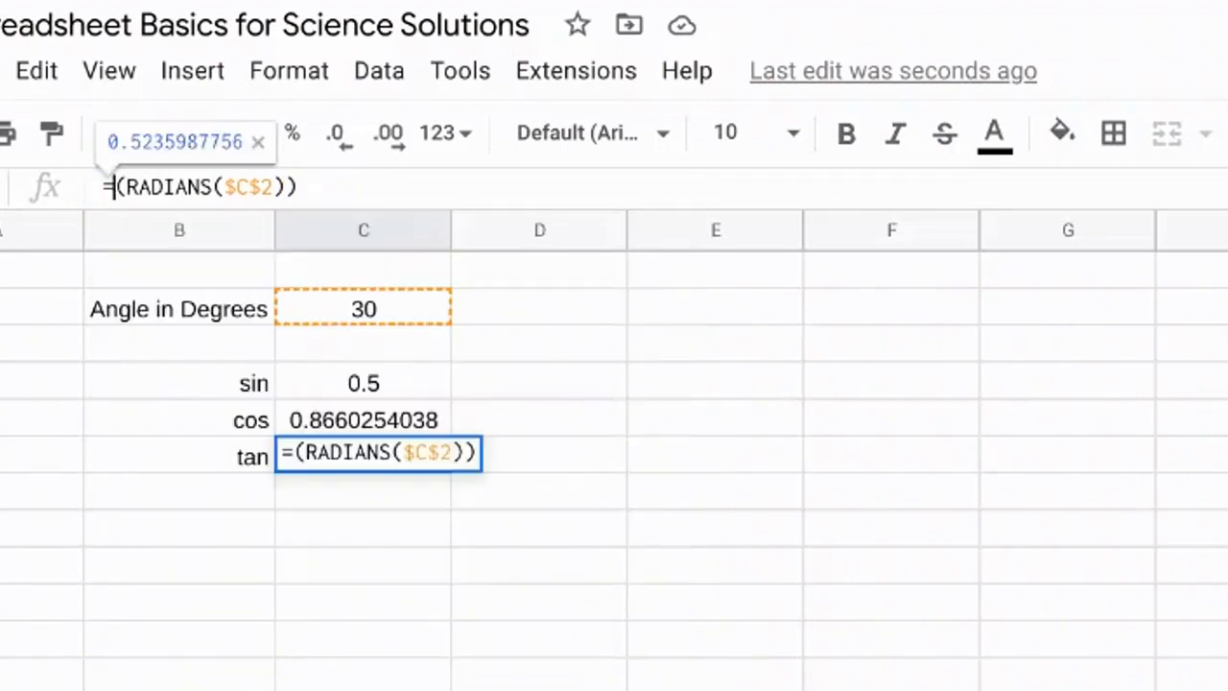
type("tan")
key("Tab")
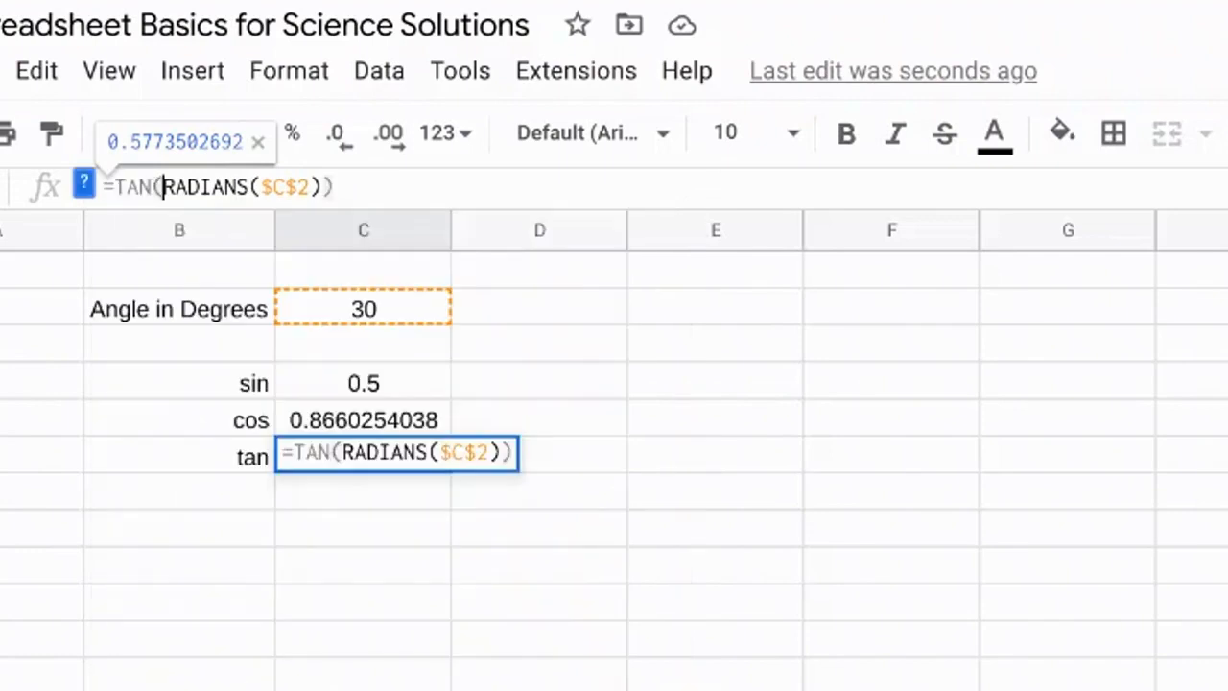
key("Return")
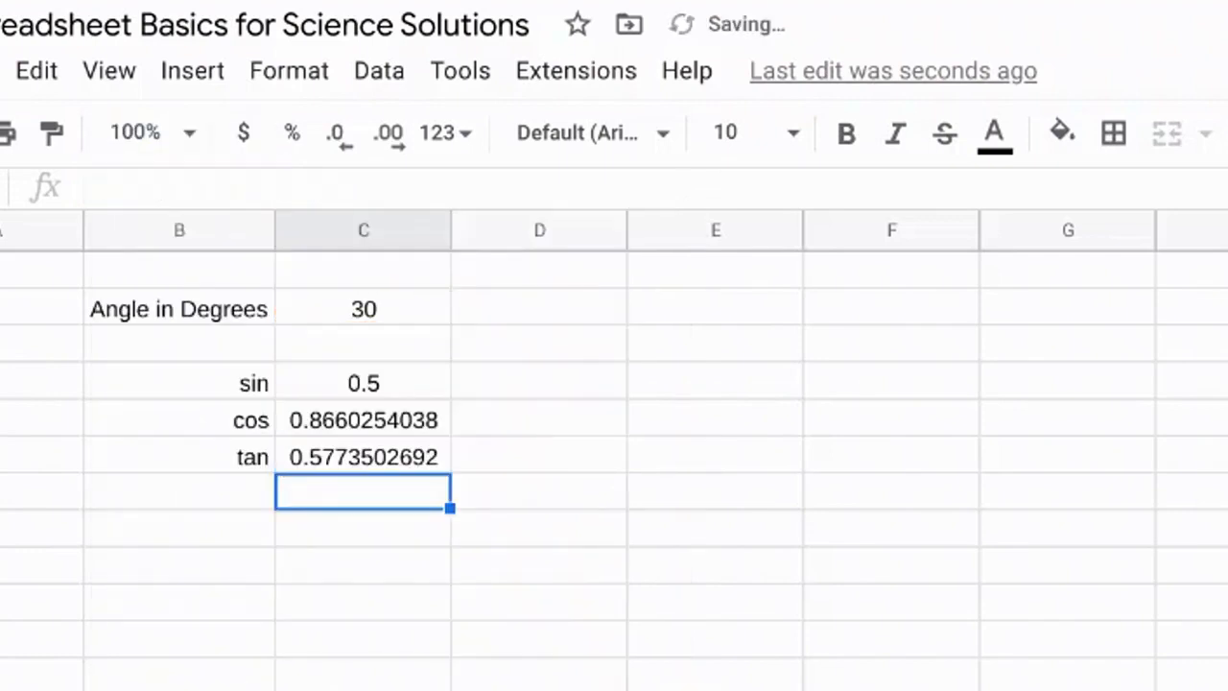
- Test the sin, cos and tan formulas by setting the Angle in Degrees in C2 to 60 and to 45
left_click(346, 425)
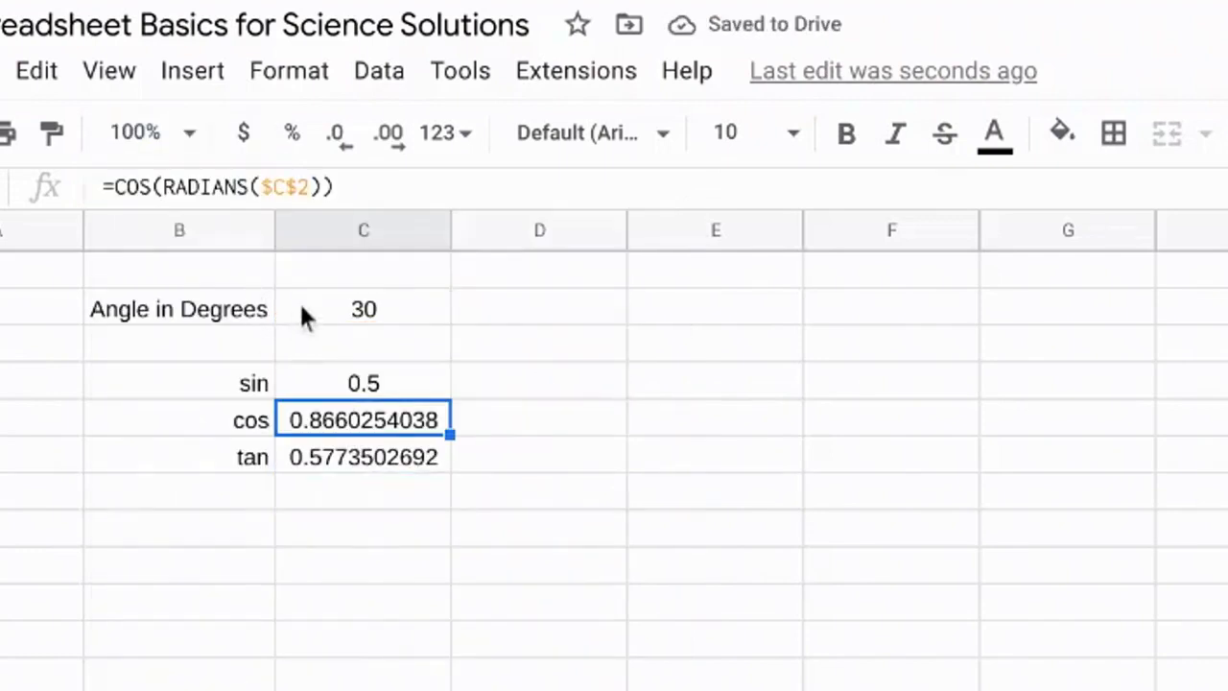
left_click(351, 309)
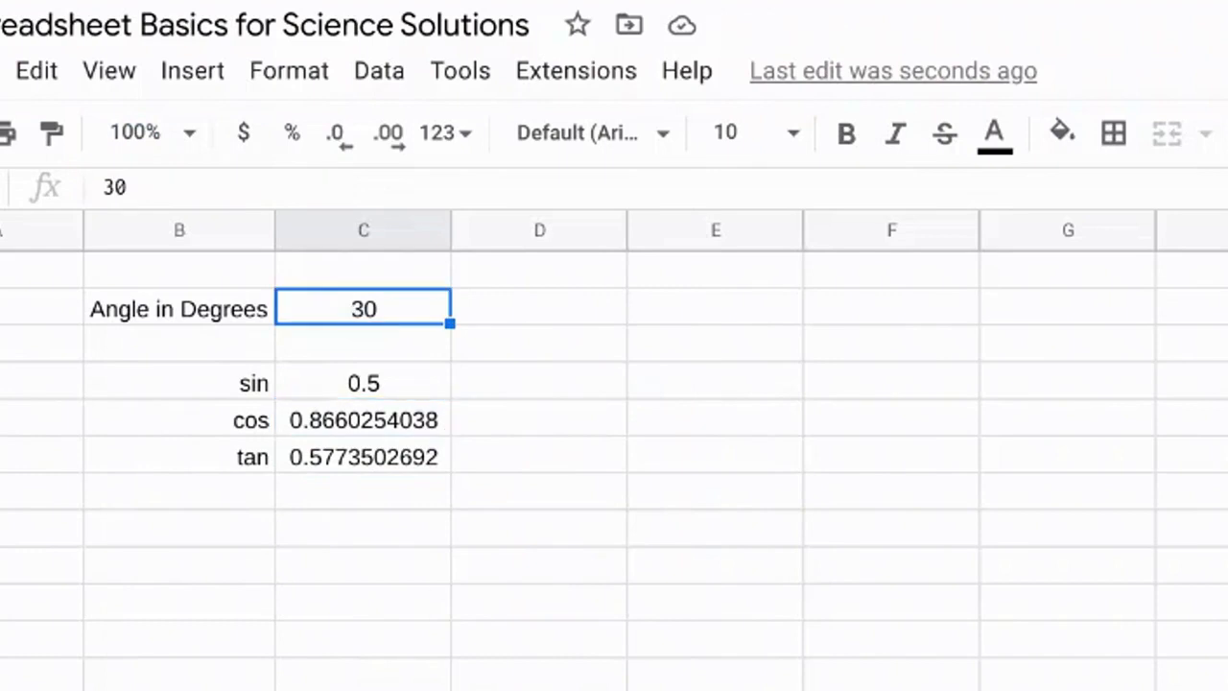
type("60")
key("Return")
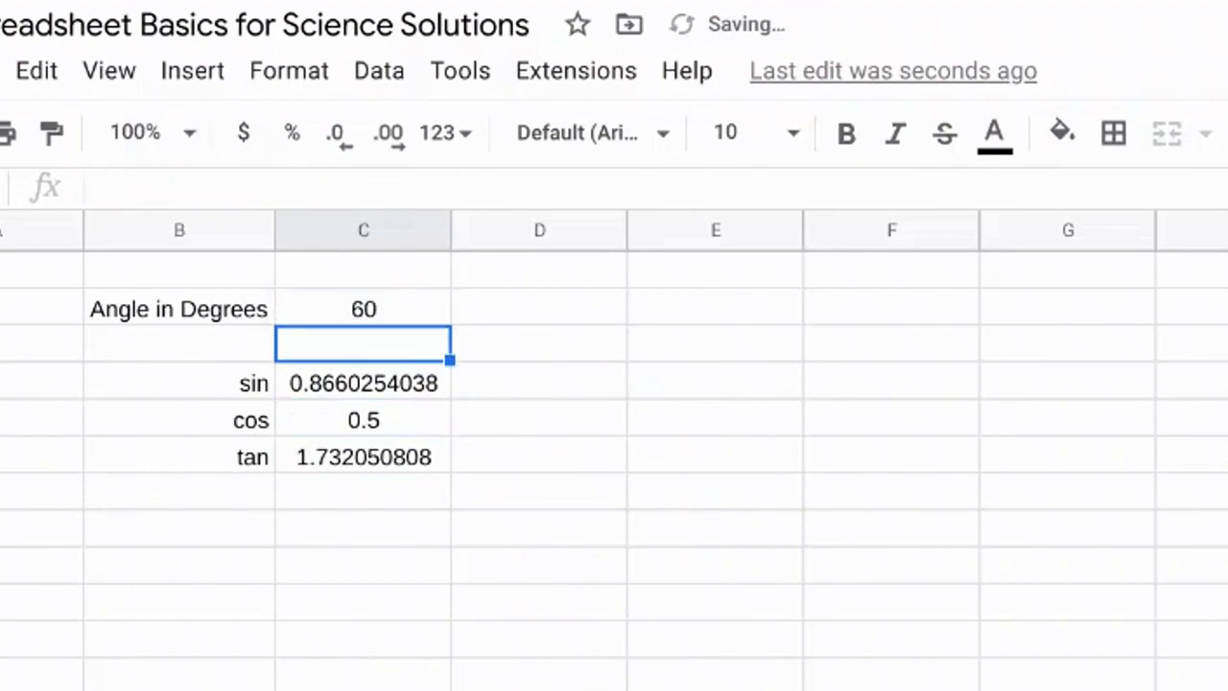
left_click(356, 313)
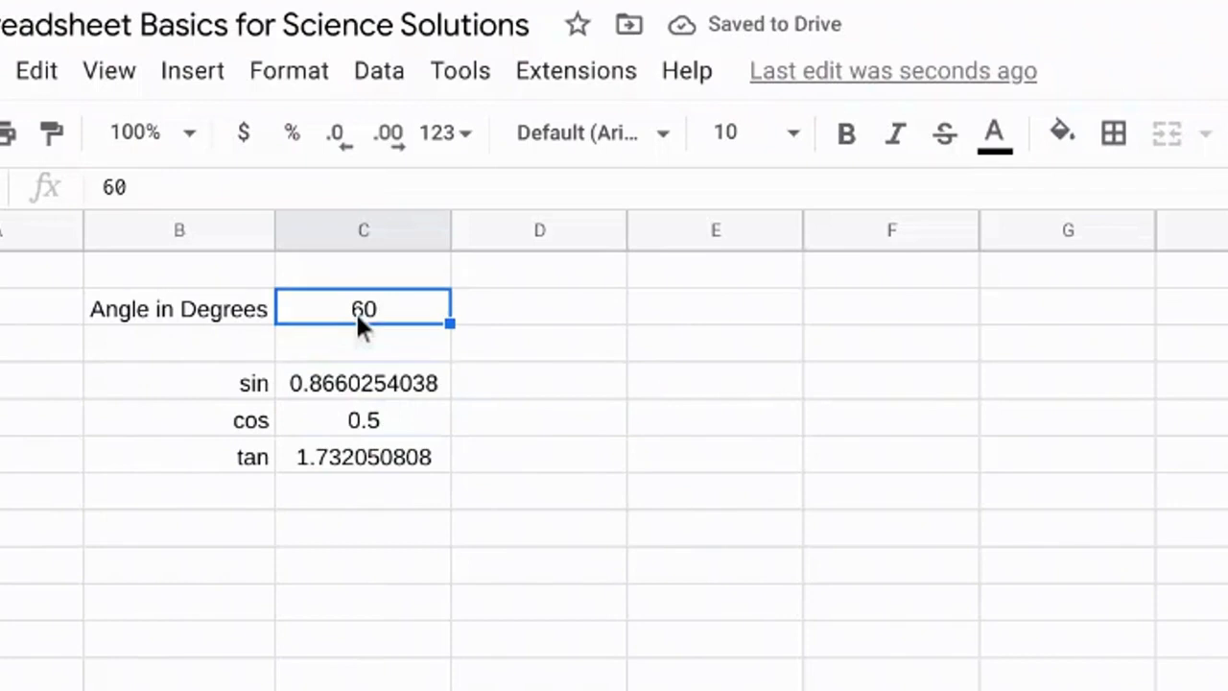
type("45")
key("Return")
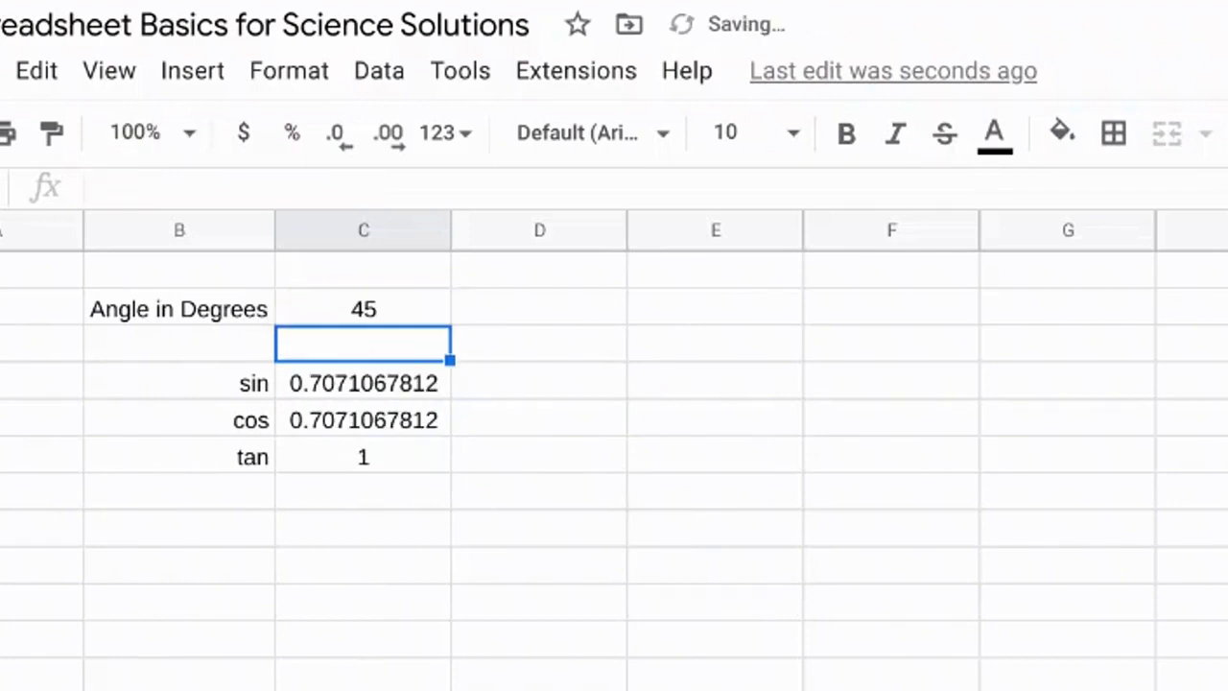
- Test the trigonometric formulas with angles of 10, 90 and 0 degrees in C2
left_click(366, 316)
type("10")
key("Return")
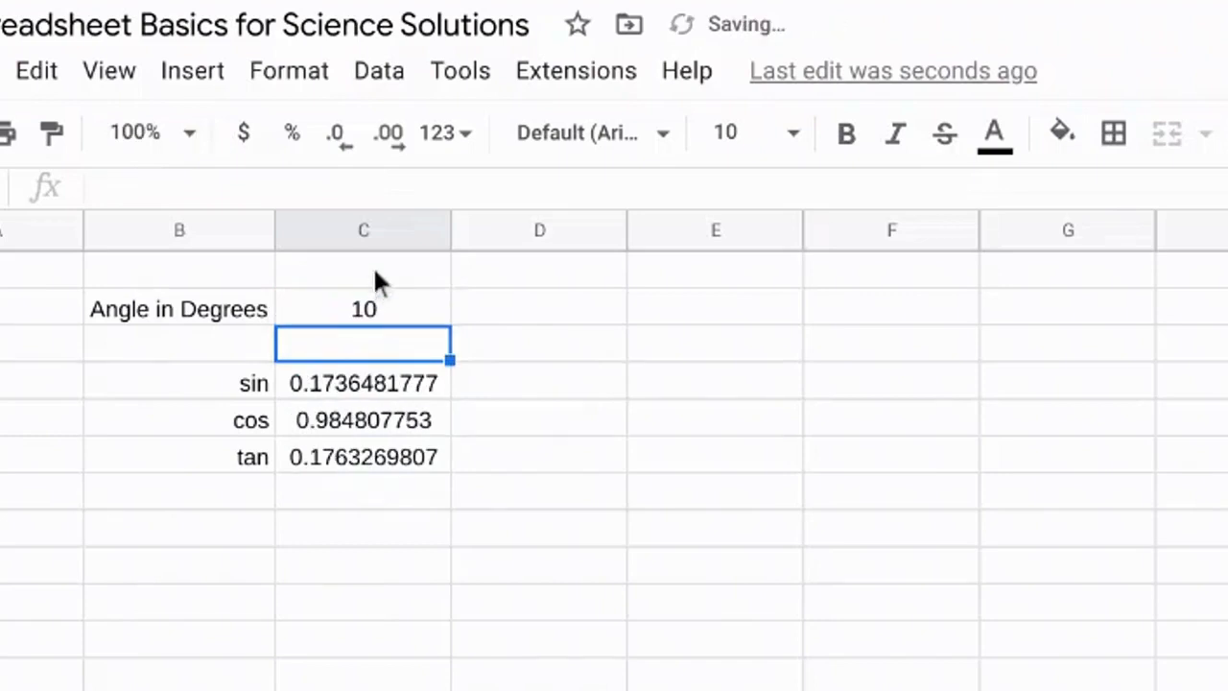
left_click(364, 312)
type("90")
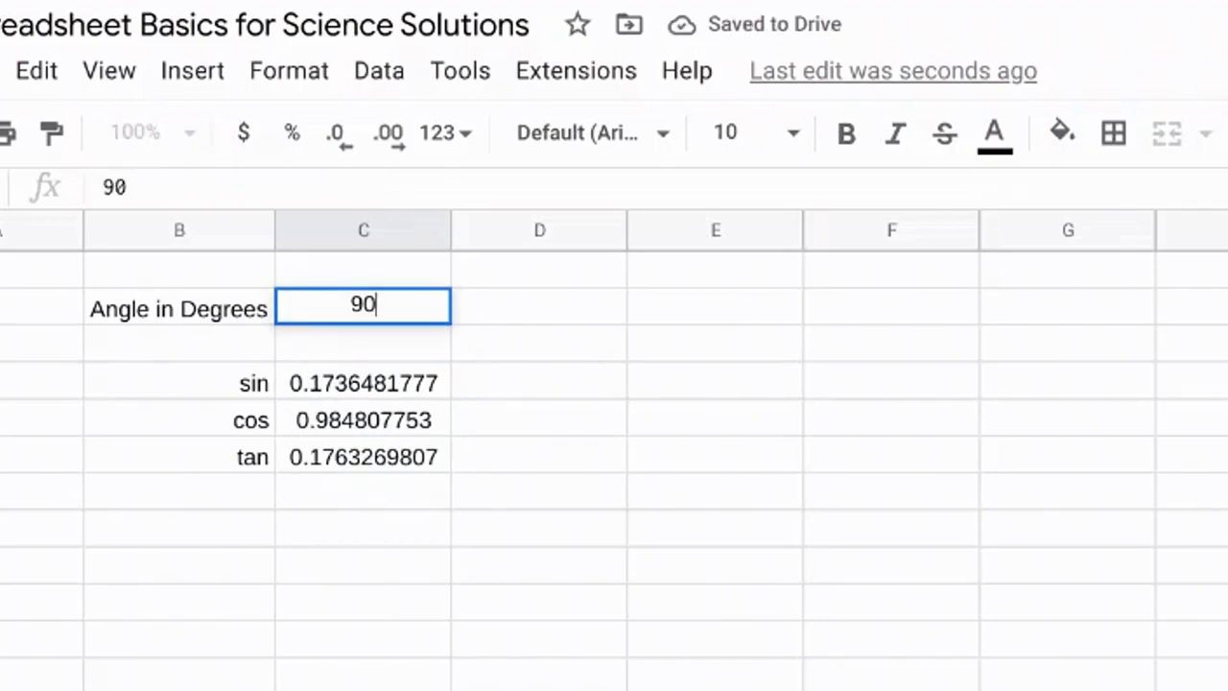
key("Return")
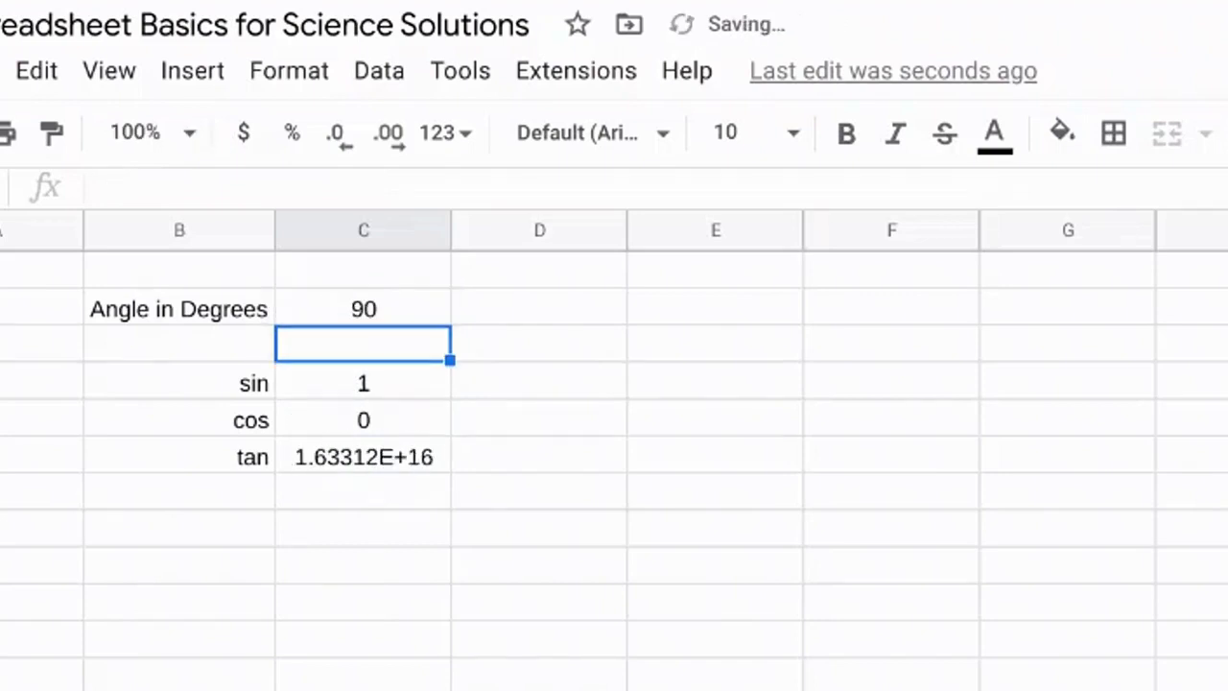
left_click(351, 309)
type("0")
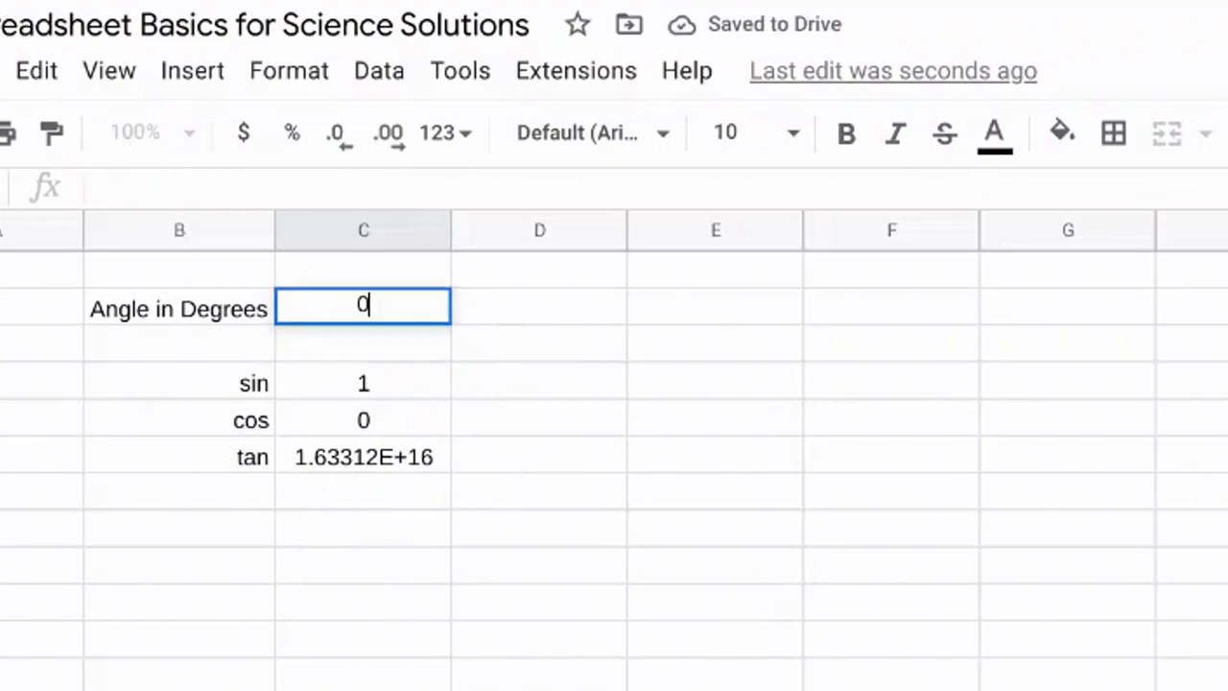
key("Return")
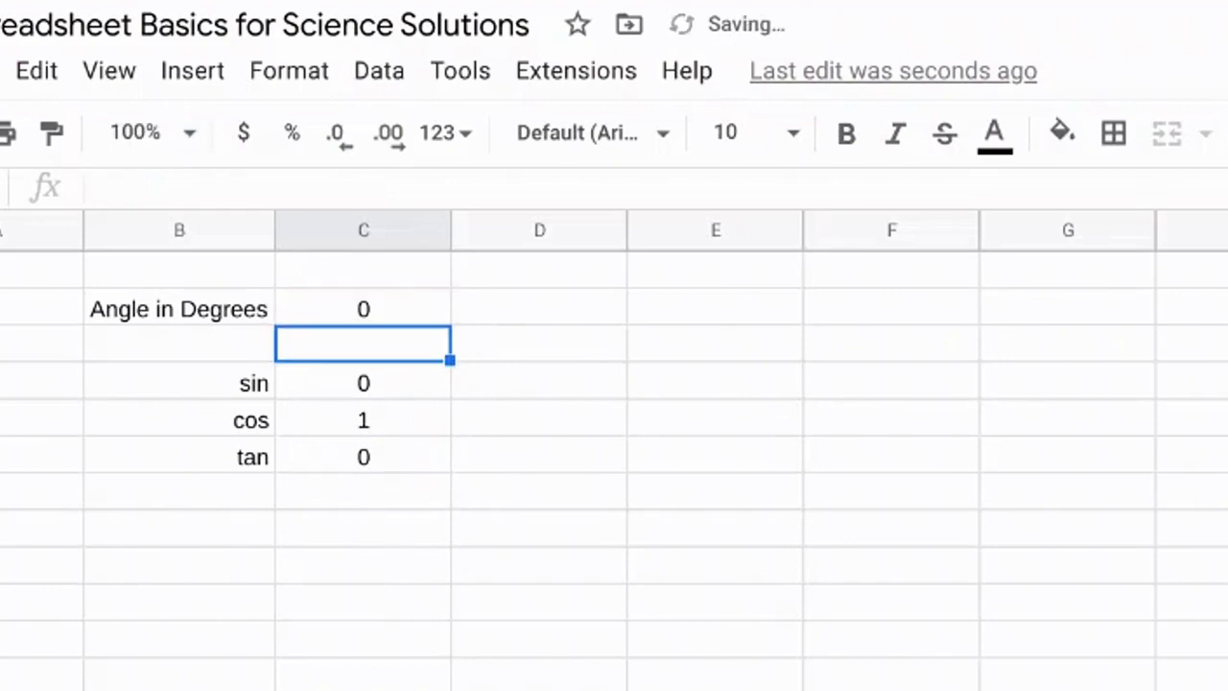
- Set the Angle in Degrees in C2 to 45
left_click(363, 311)
type("45")
key("Return")
left_click(363, 643)
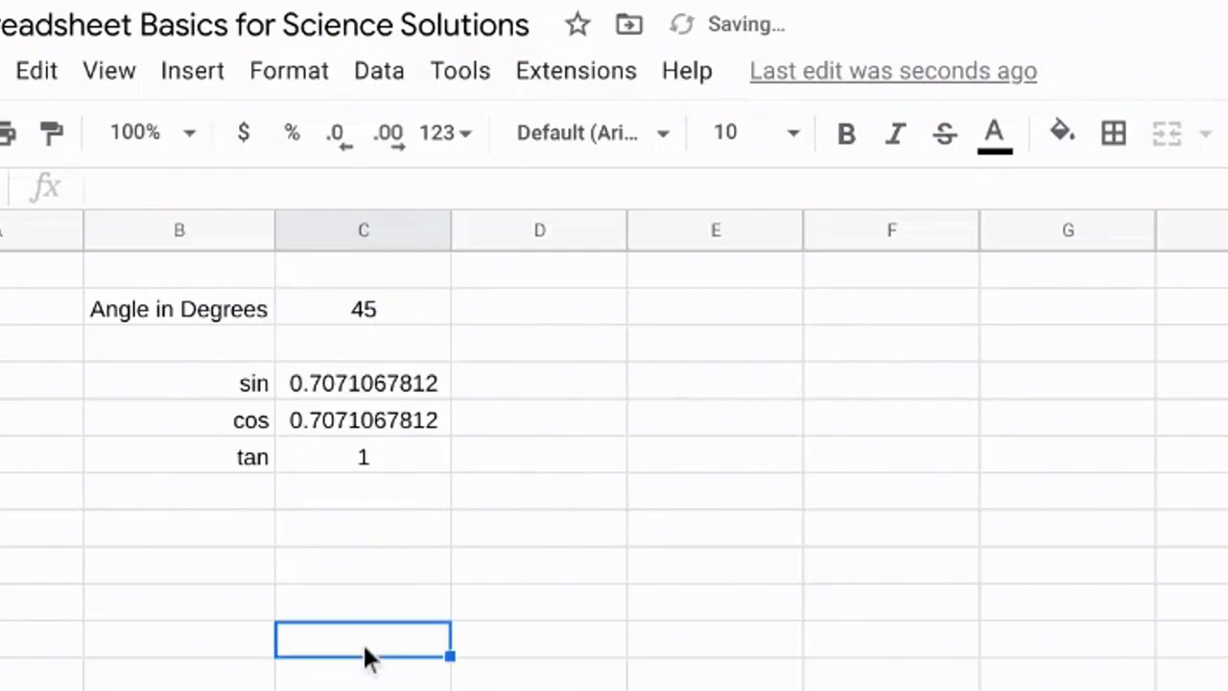
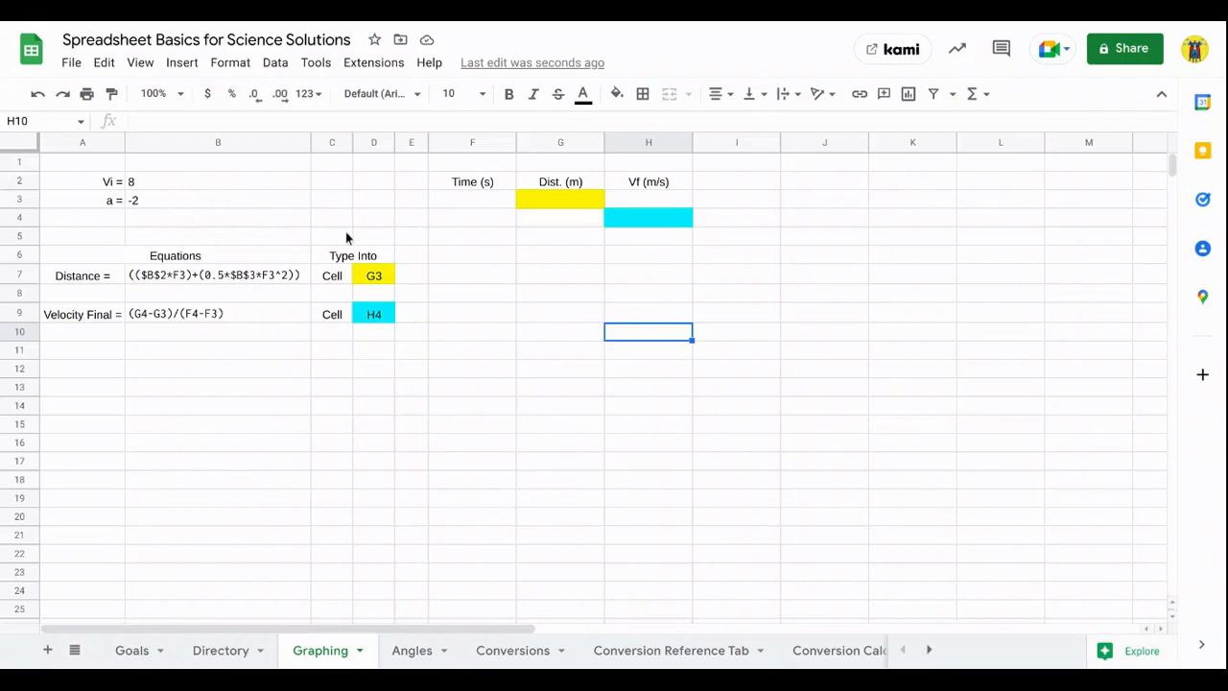
- On the Graphing sheet, enter 0 and 0.5 under Time (s) in F3 and F4 and extend the series down to 10.00 in F23
left_click(459, 202)
type("0")
key("Return")
type("0.5")
key("Return")
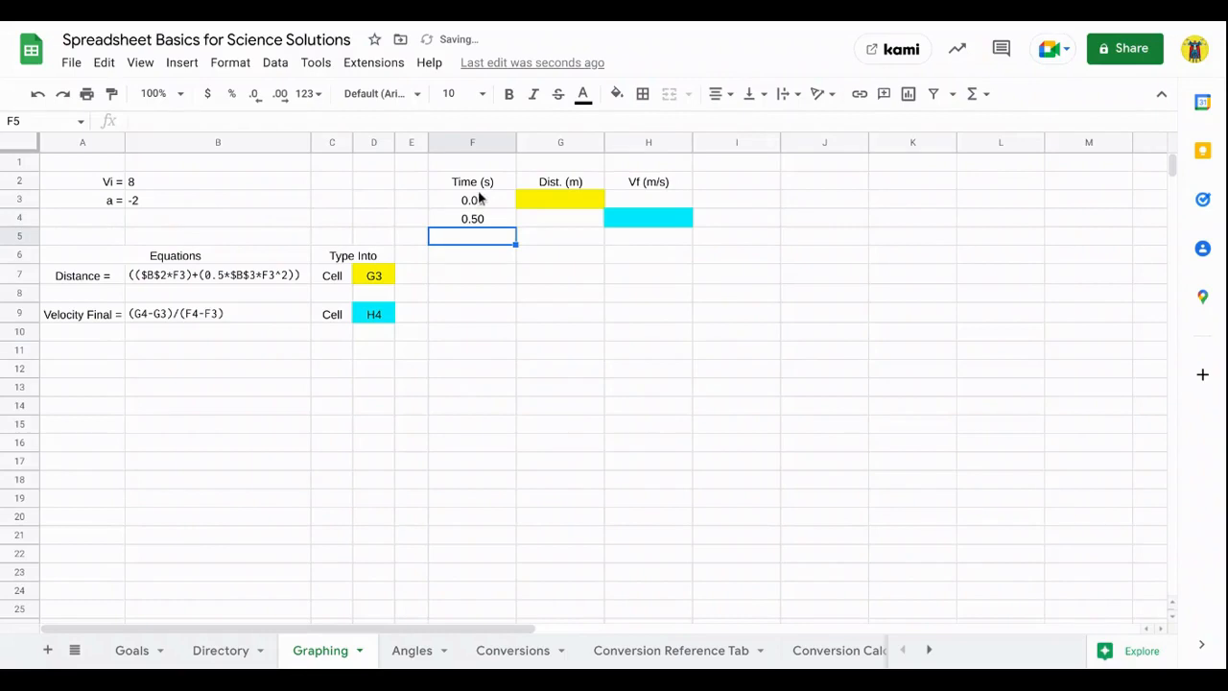
left_click_drag(482, 202, 505, 579)
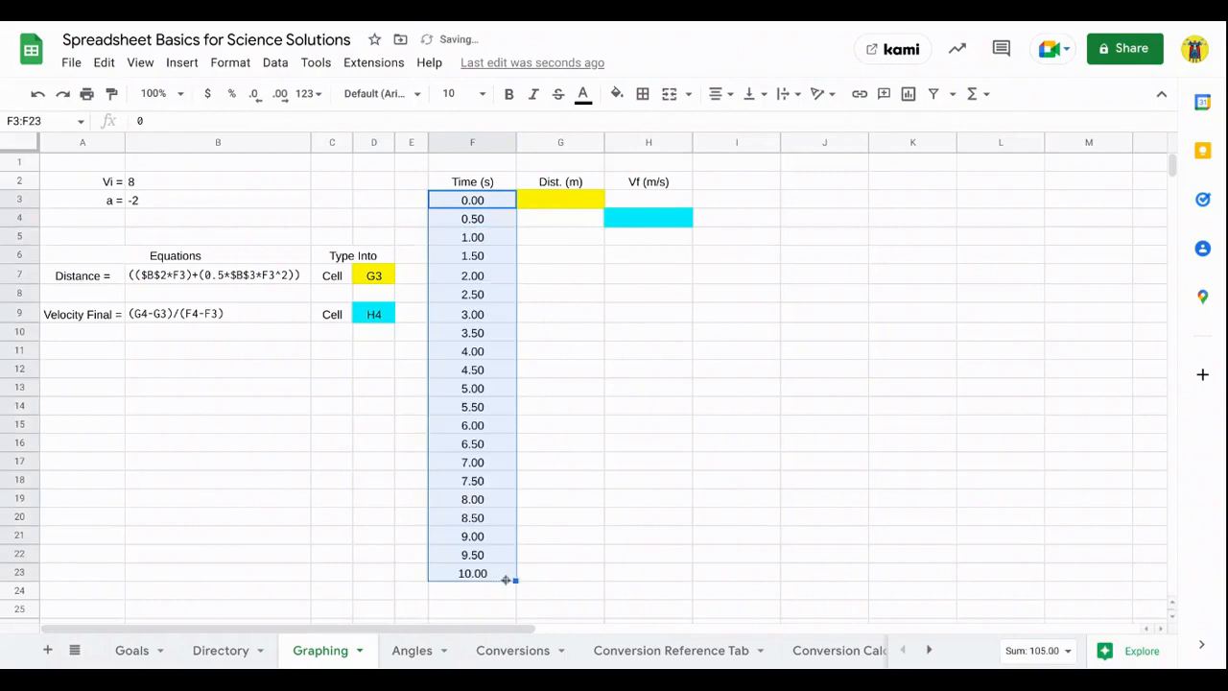
left_click(485, 256)
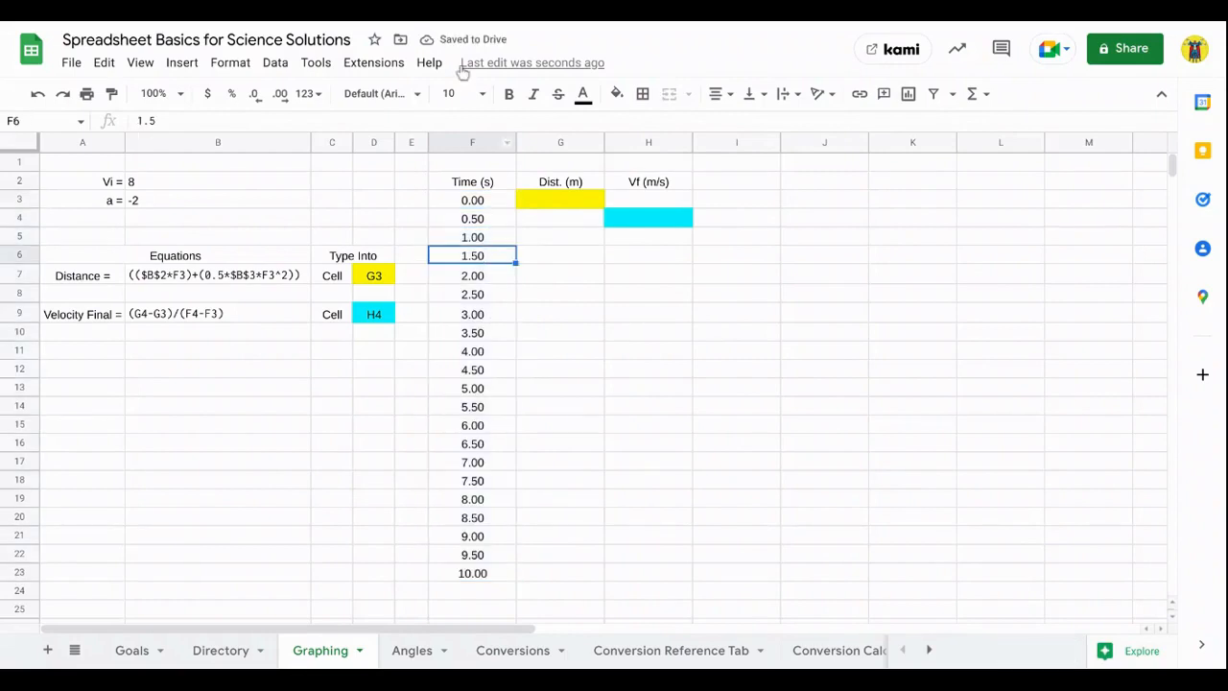
- Try three, one and zero decimal places on the Time values in column F, and return them to two
left_click(458, 141)
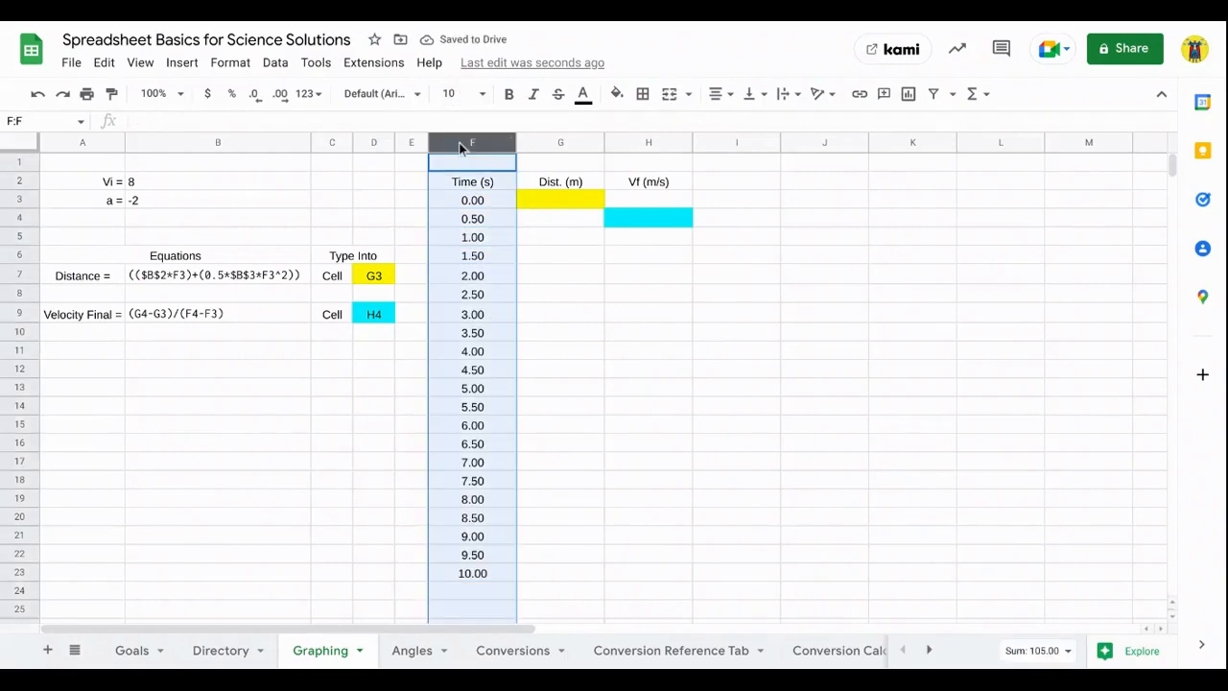
left_click(280, 95)
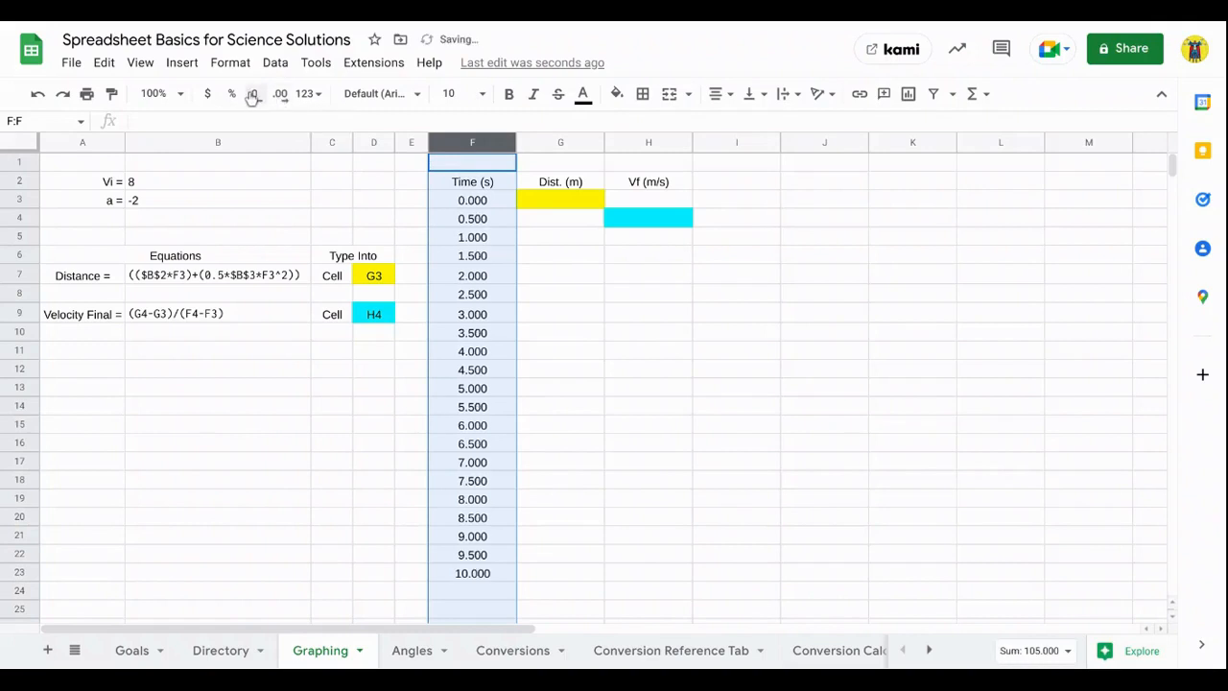
left_click(252, 95)
left_click(252, 95)
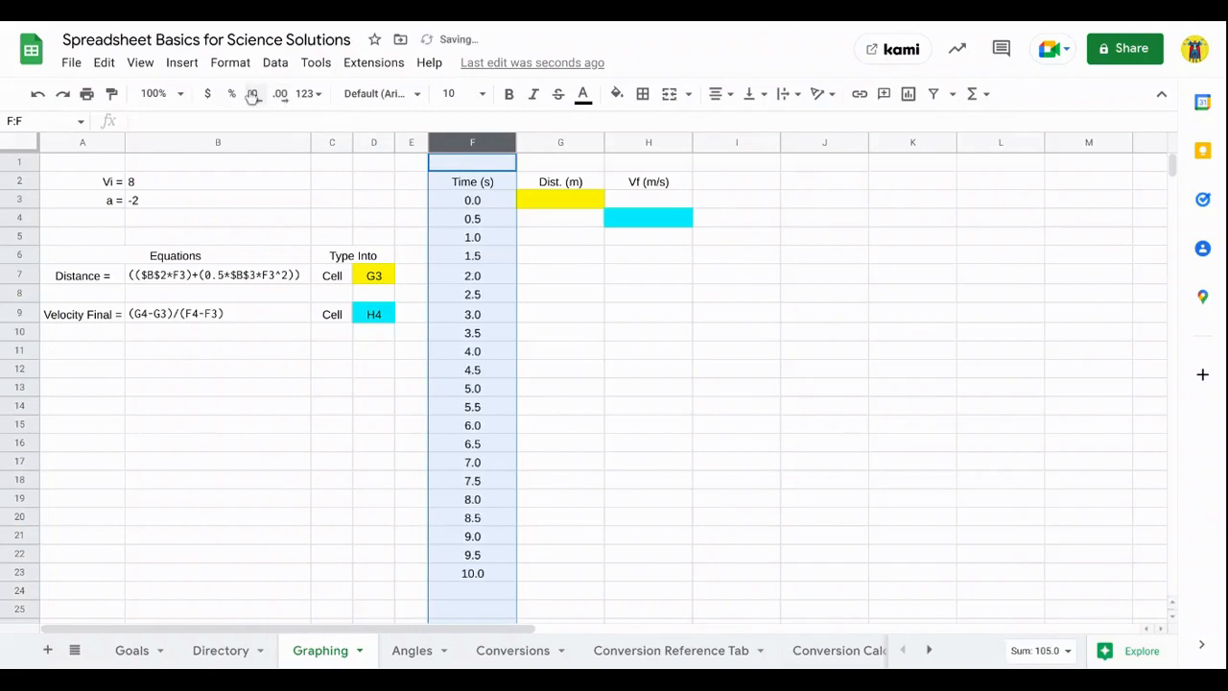
left_click(252, 95)
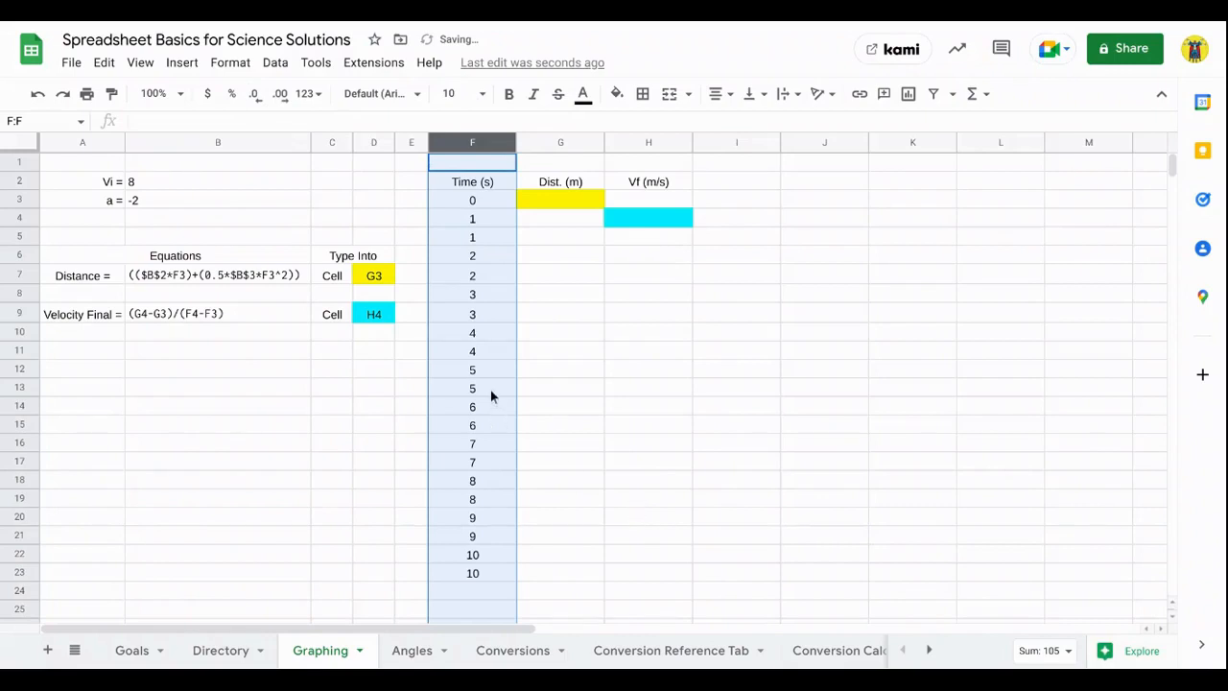
left_click(281, 94)
left_click(280, 94)
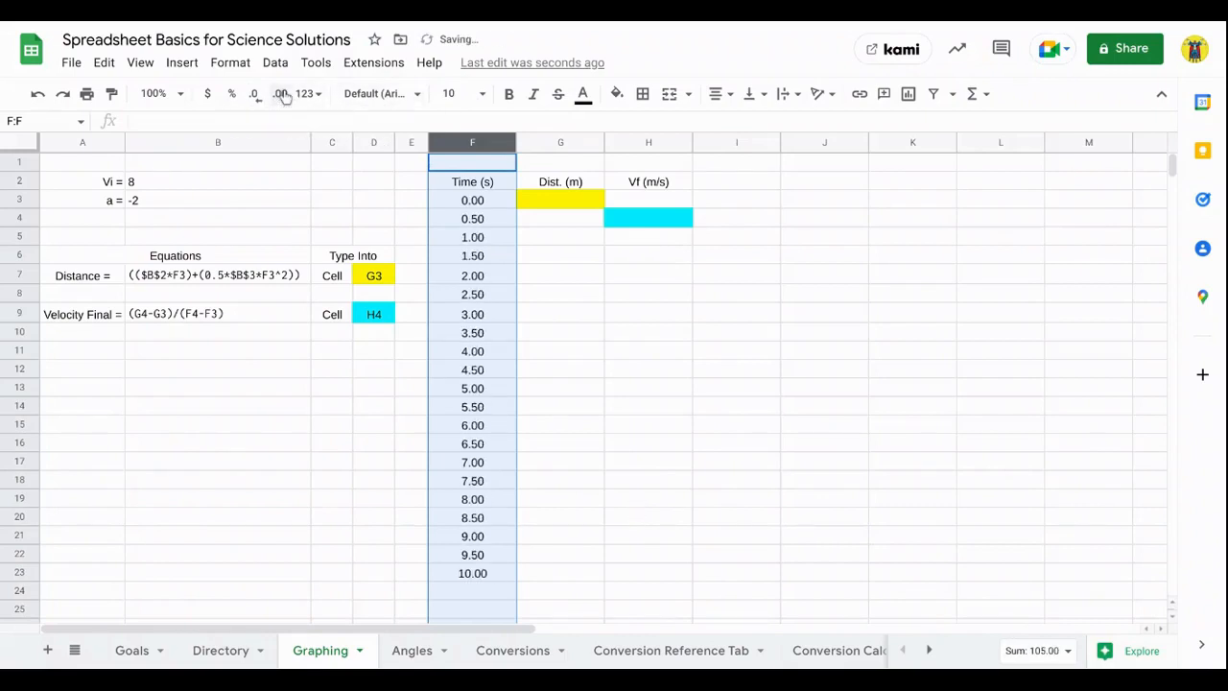
- Copy the distance equation text from B7 and enter it in G3 as the formula =(($B$2*F3)+(0.5*$B$3*F3^2))
left_click(563, 200)
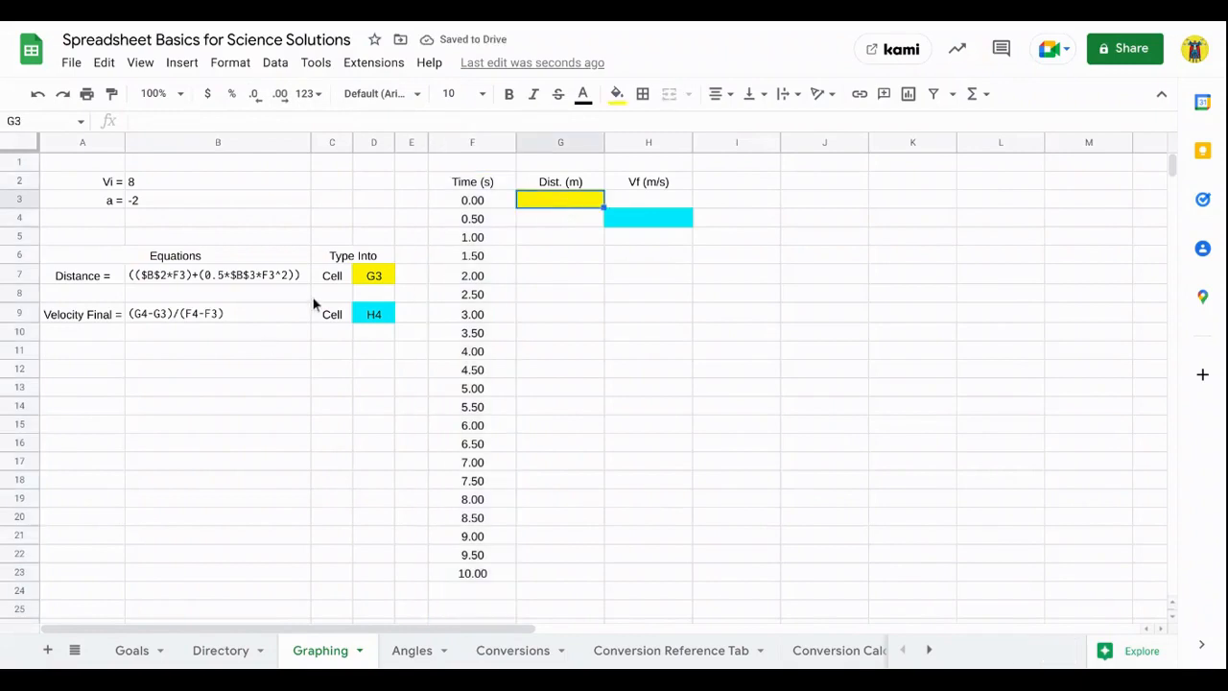
left_click(230, 276)
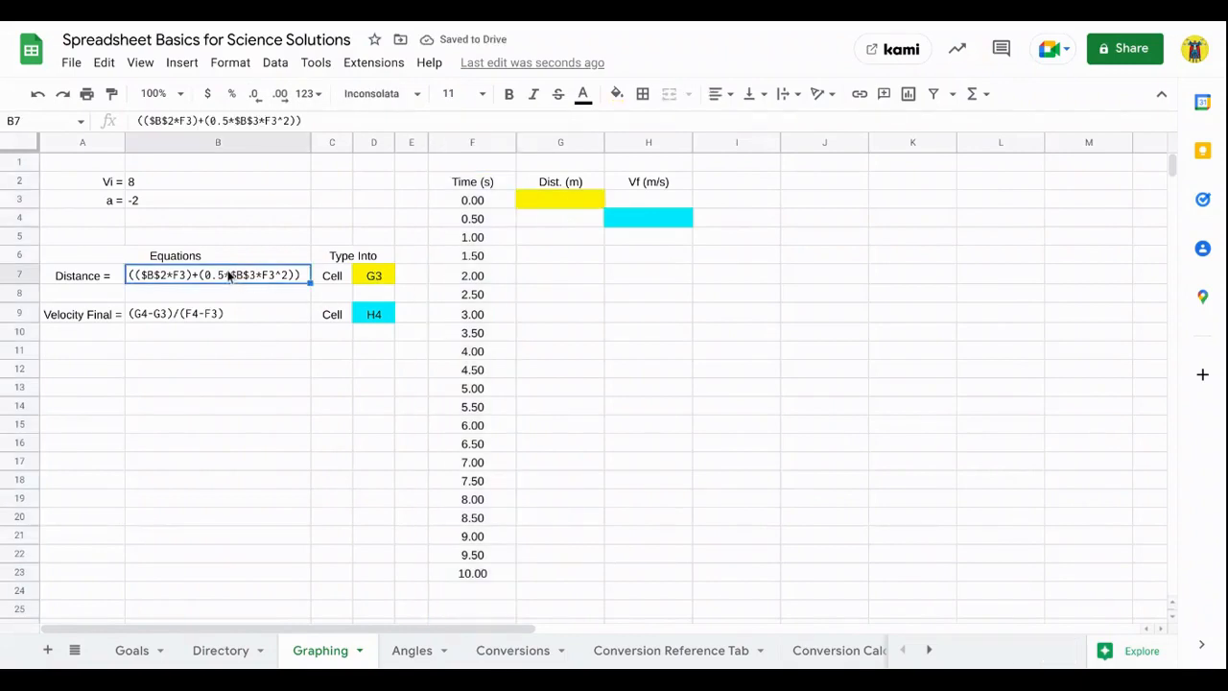
left_click(548, 206)
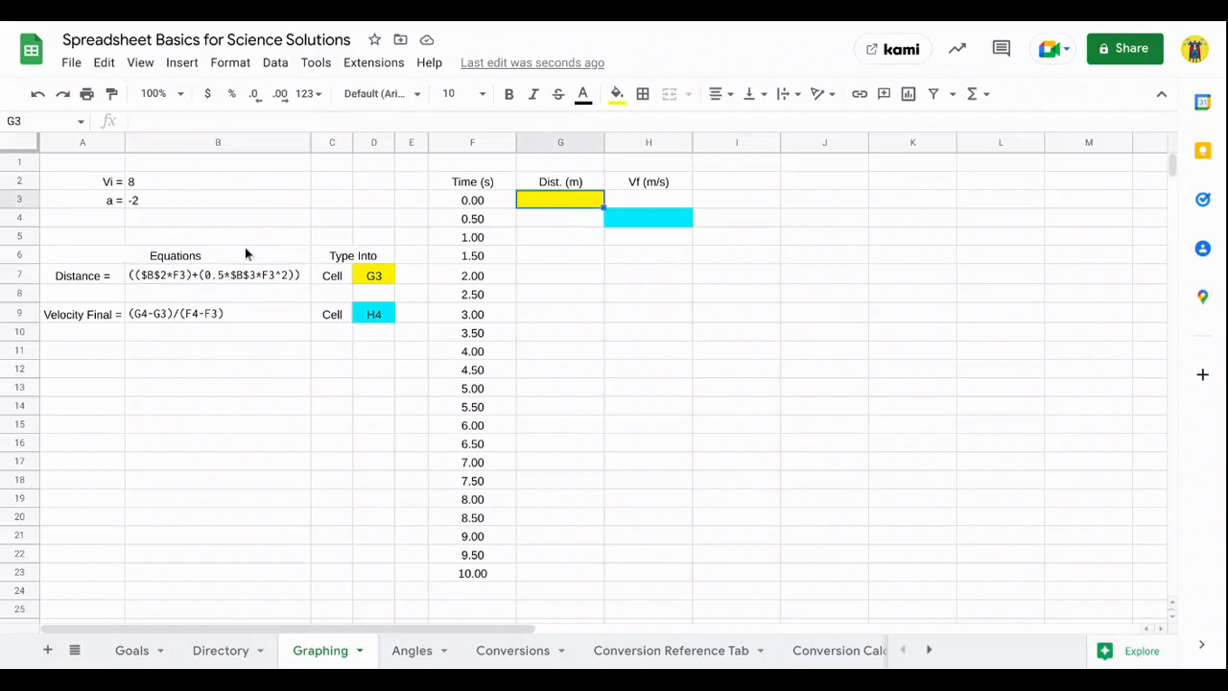
left_click(230, 279)
left_click_drag(307, 120, 137, 119)
key("ctrl+c")
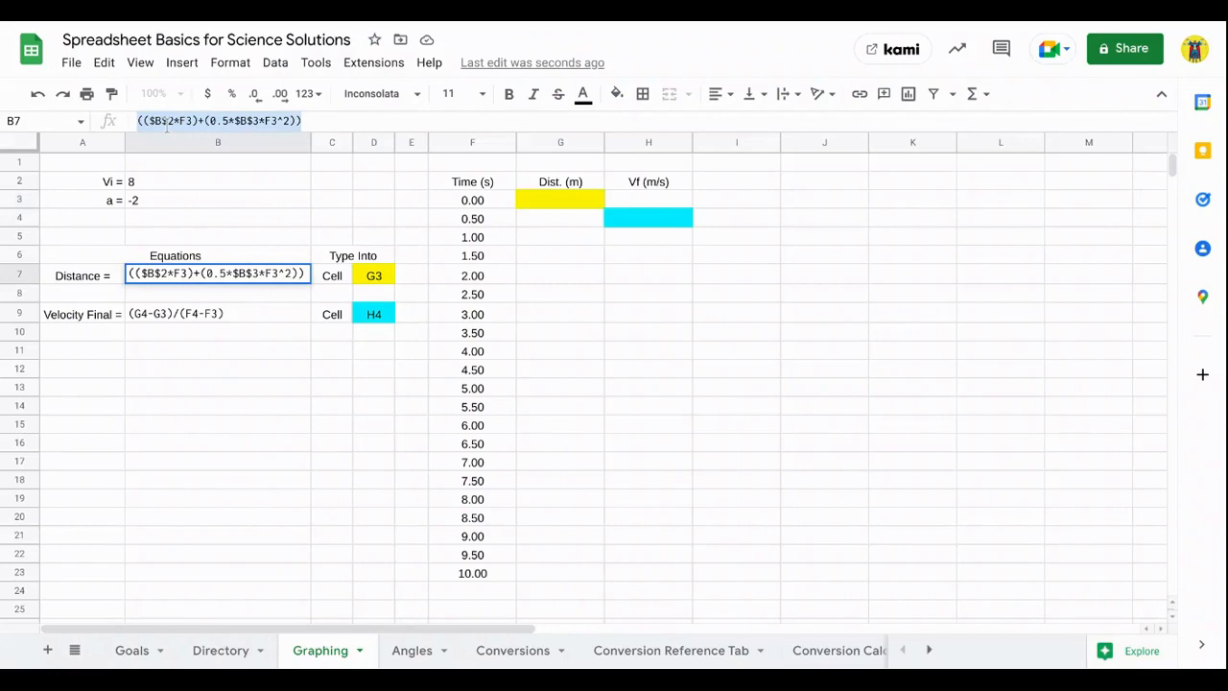
left_click(533, 202)
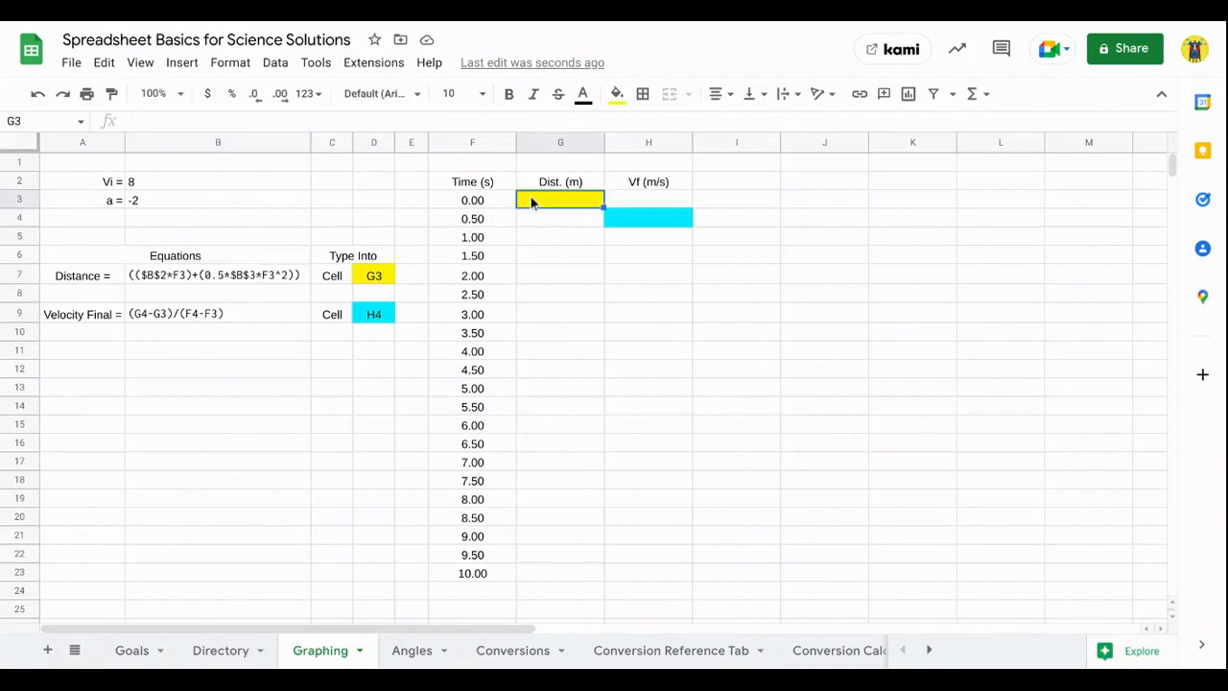
type("=")
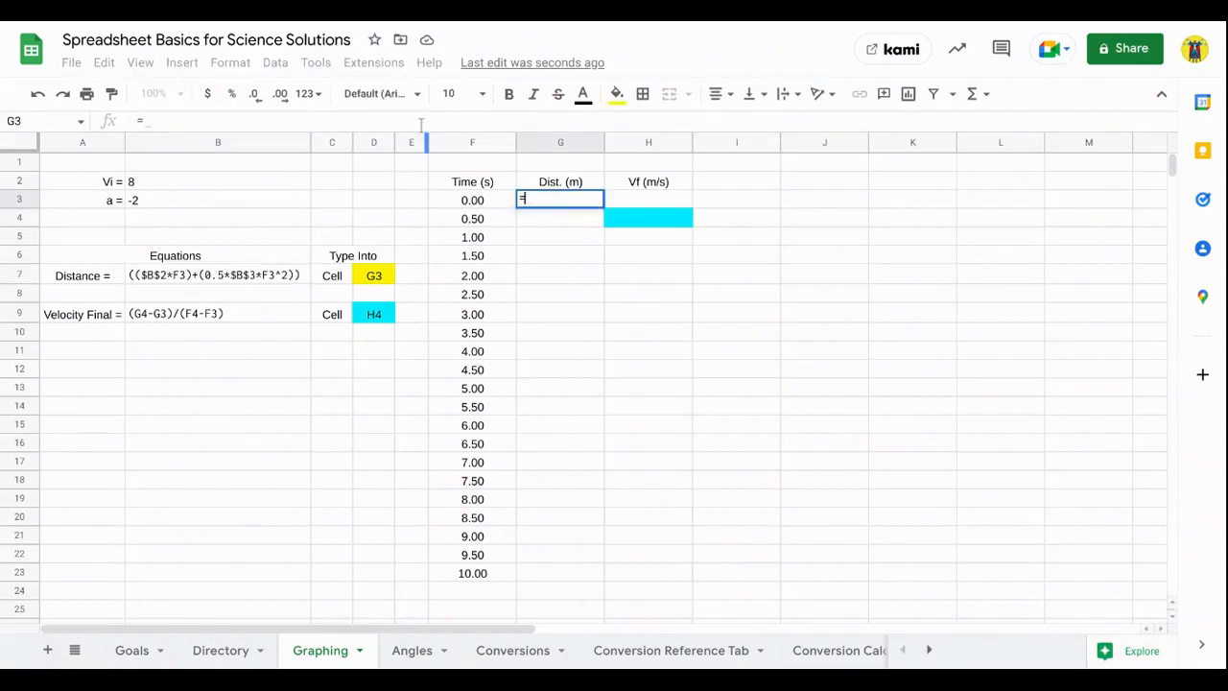
key("ctrl+v")
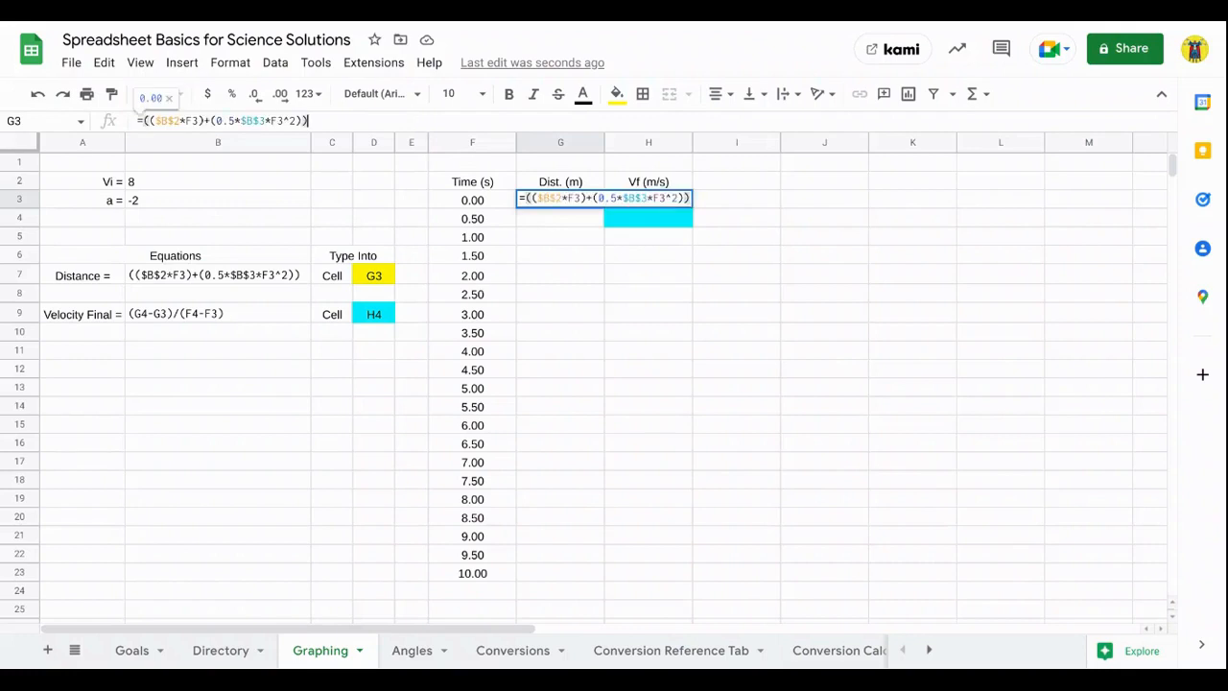
key("Return")
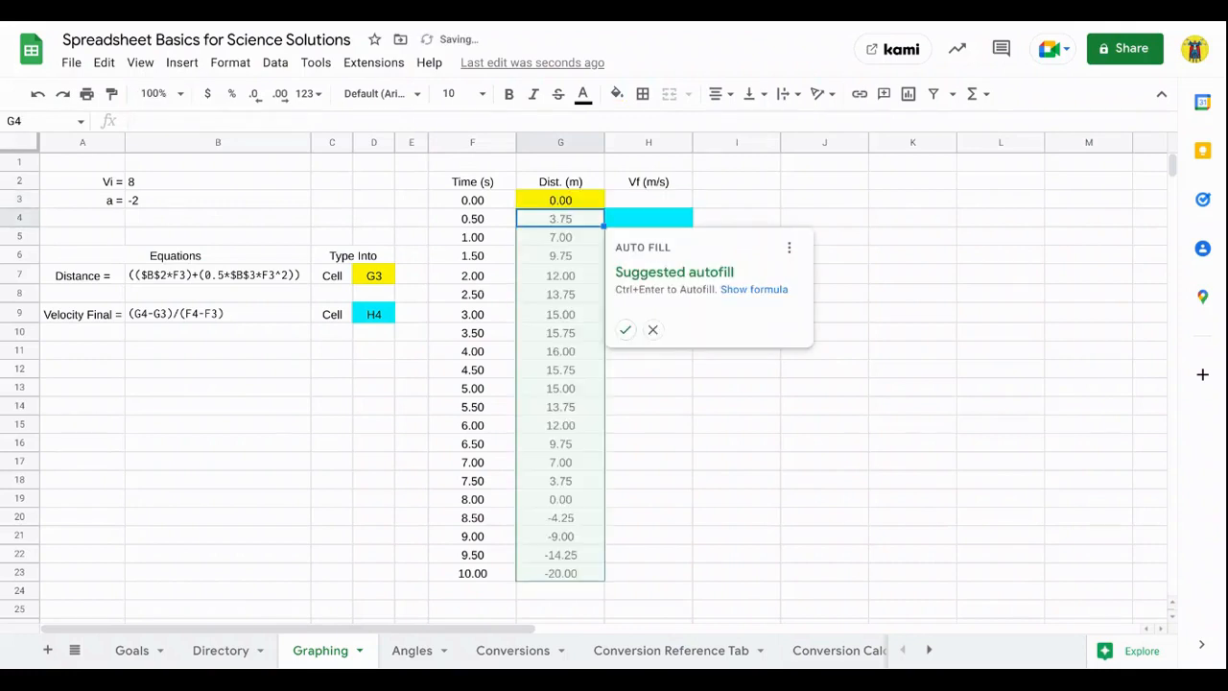
- Accept the suggested autofill of the distance formula down column G, and clear the contents of G4:G23
left_click(627, 330)
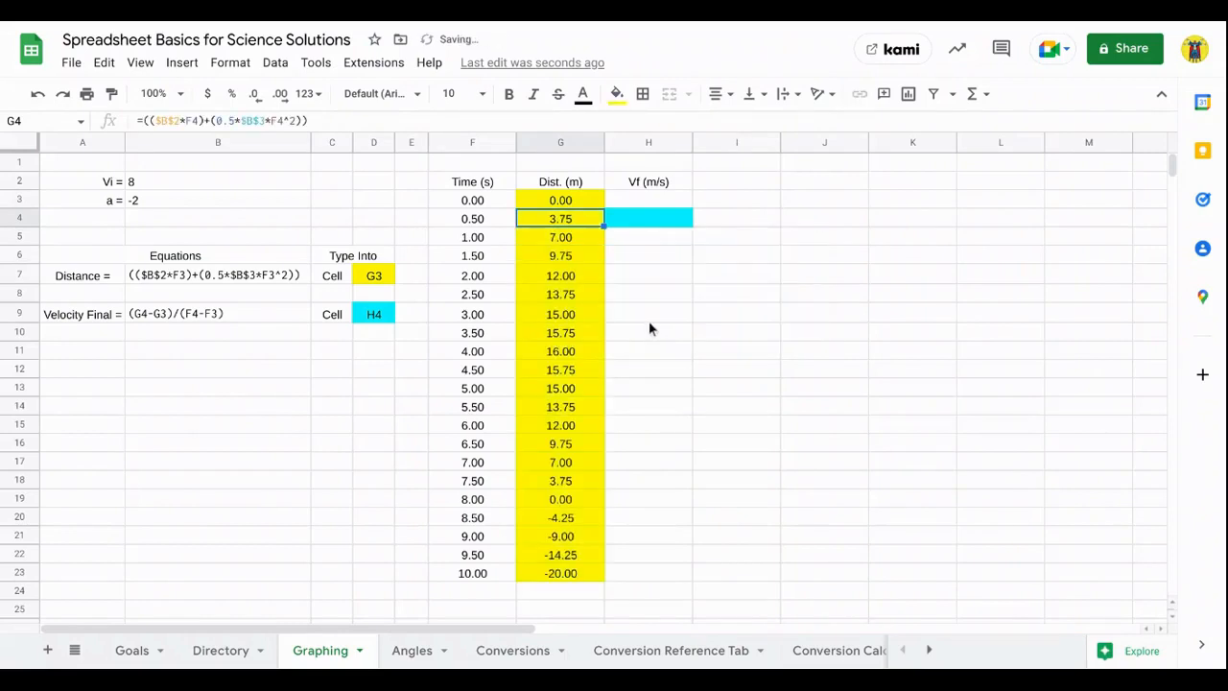
left_click(648, 320)
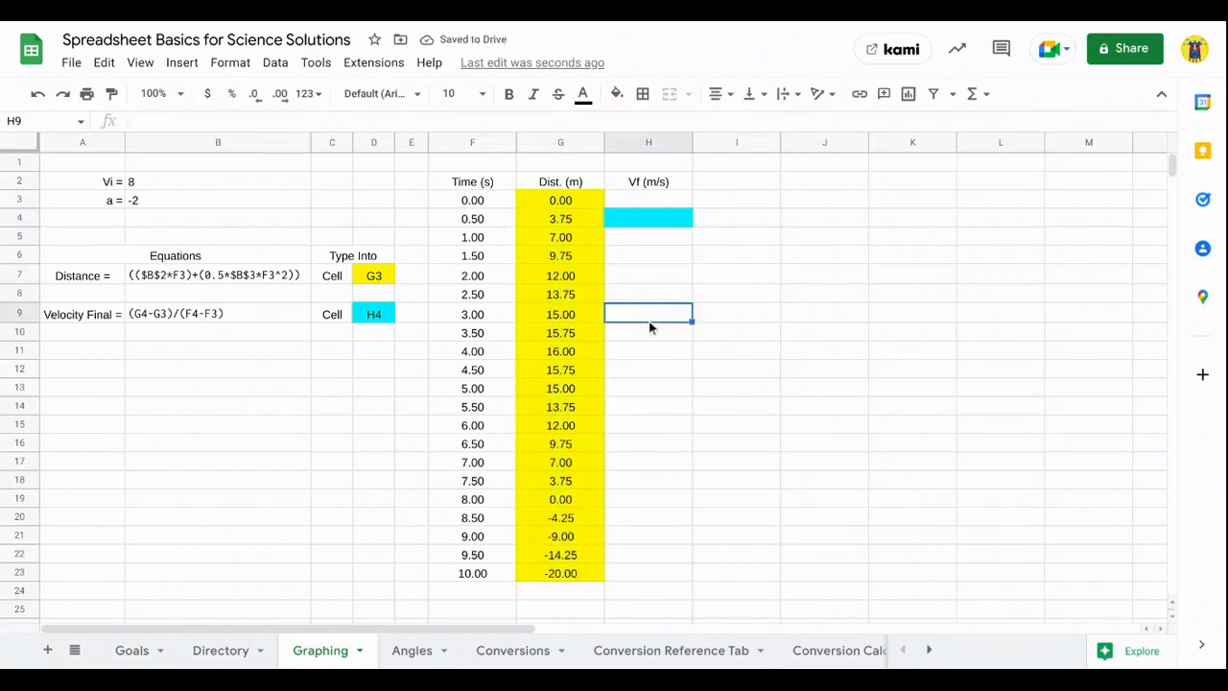
left_click(545, 221)
left_click_drag(542, 262, 544, 570)
key("Delete")
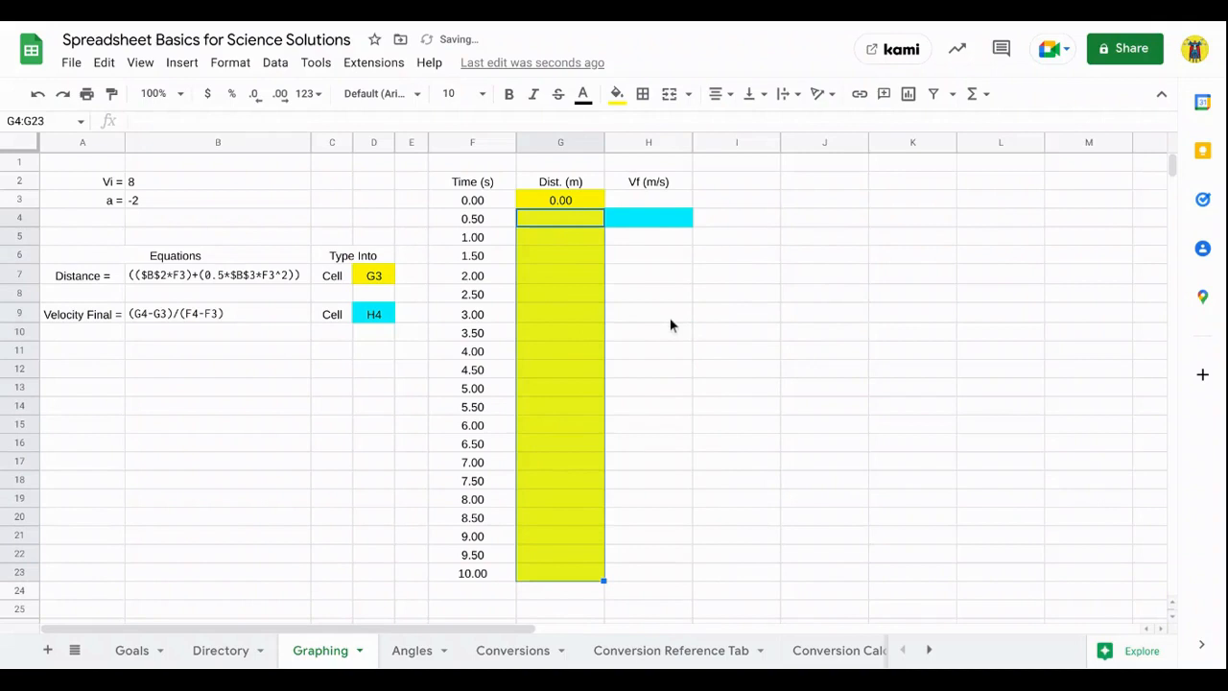
- Fill the distance formula from G3 down through G23
left_click(672, 320)
left_click(576, 203)
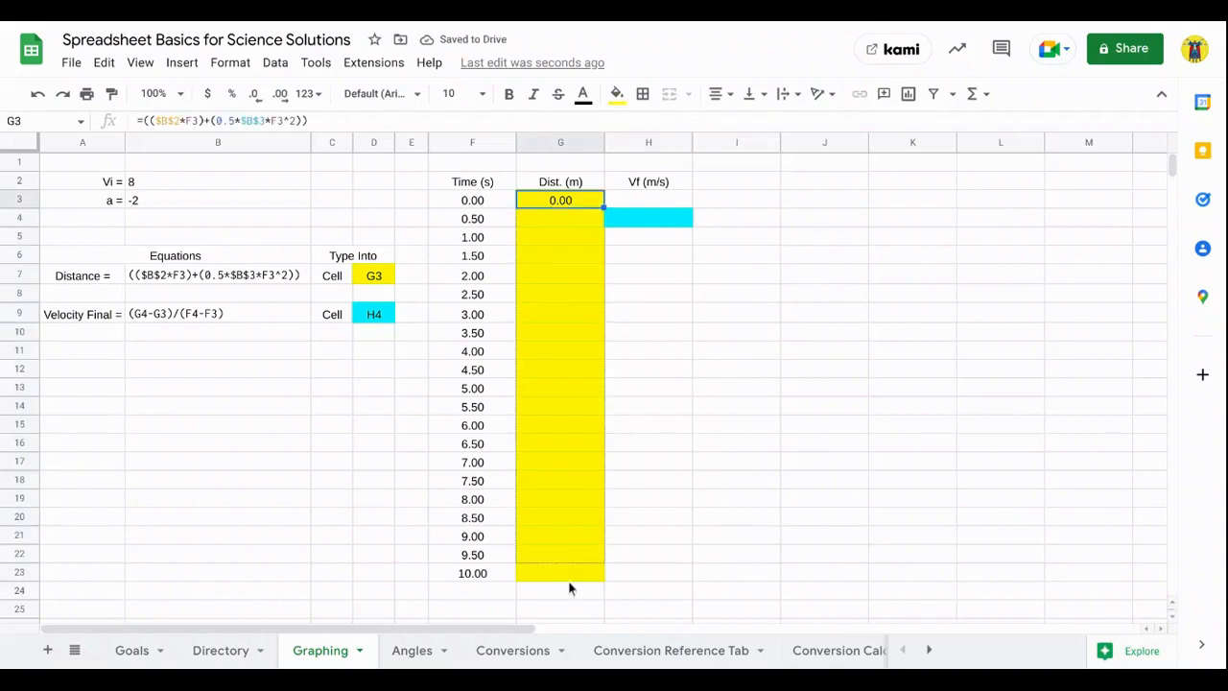
left_click_drag(573, 568, 573, 569)
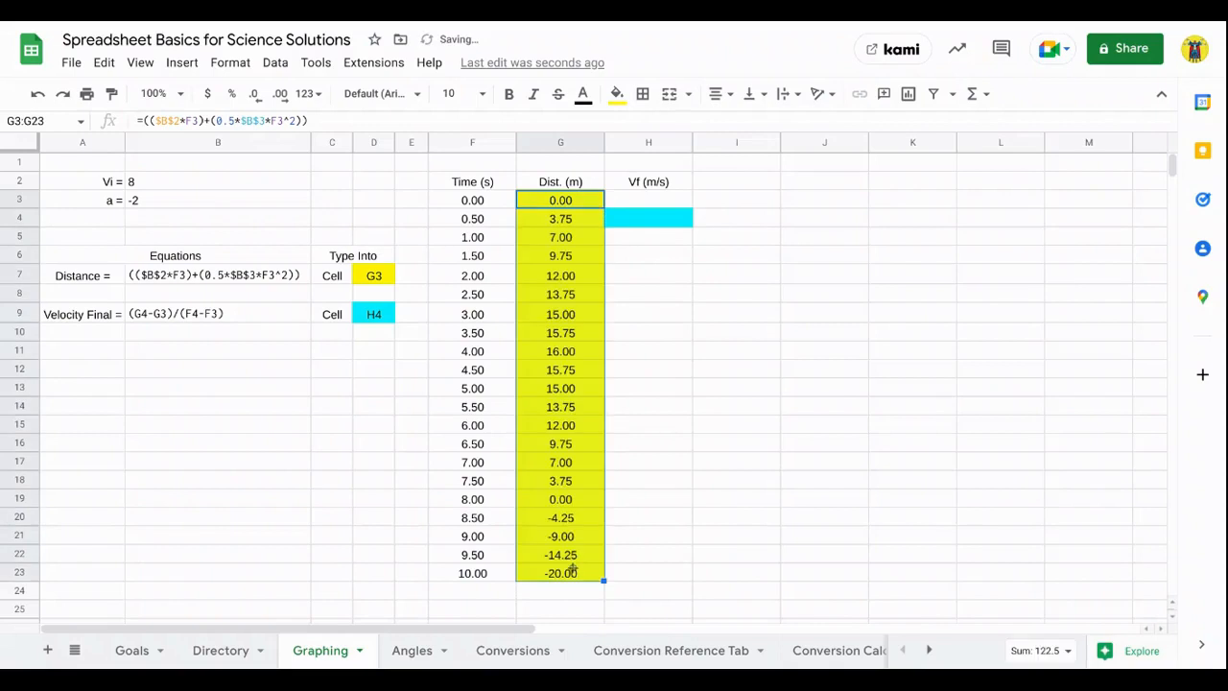
left_click(713, 433)
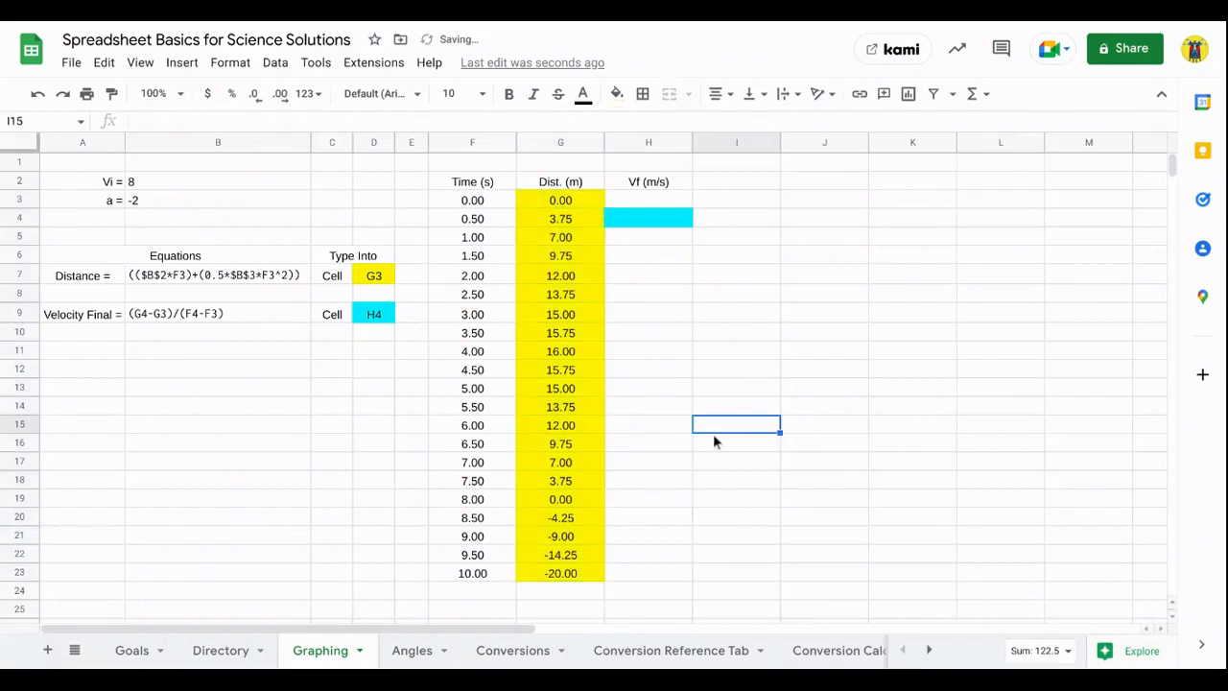
- Examine the distance formula in G3 and the cells it references, leaving it as it is
left_click(540, 202)
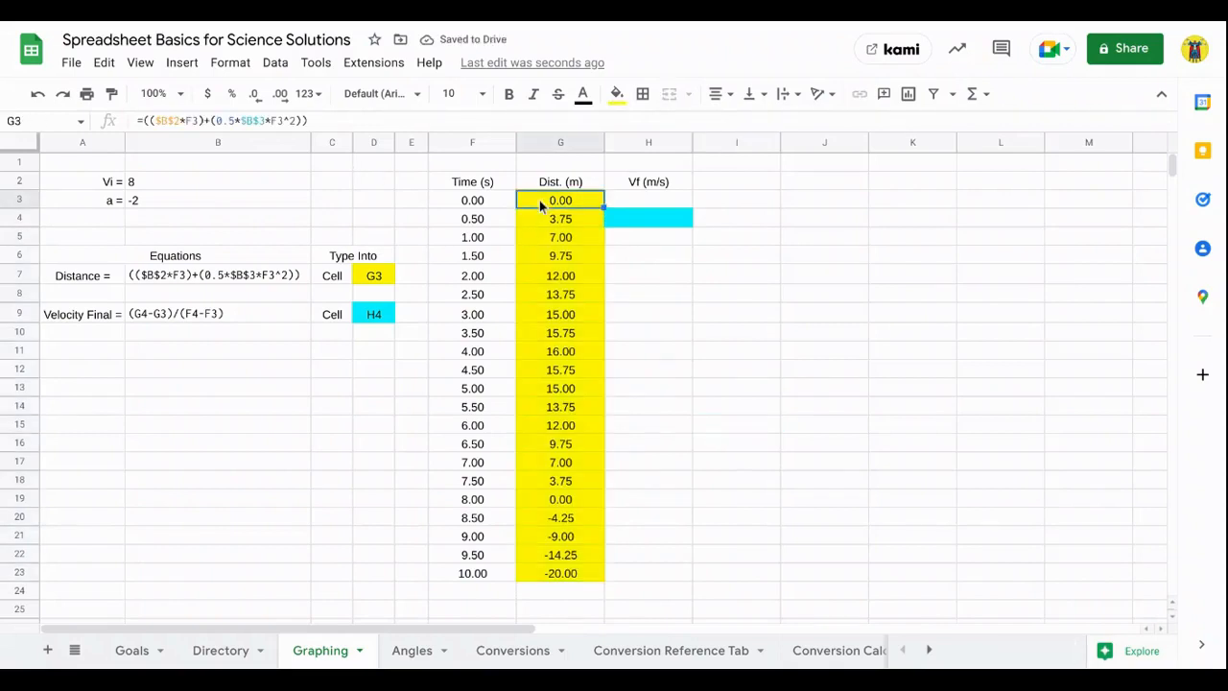
left_click(483, 121)
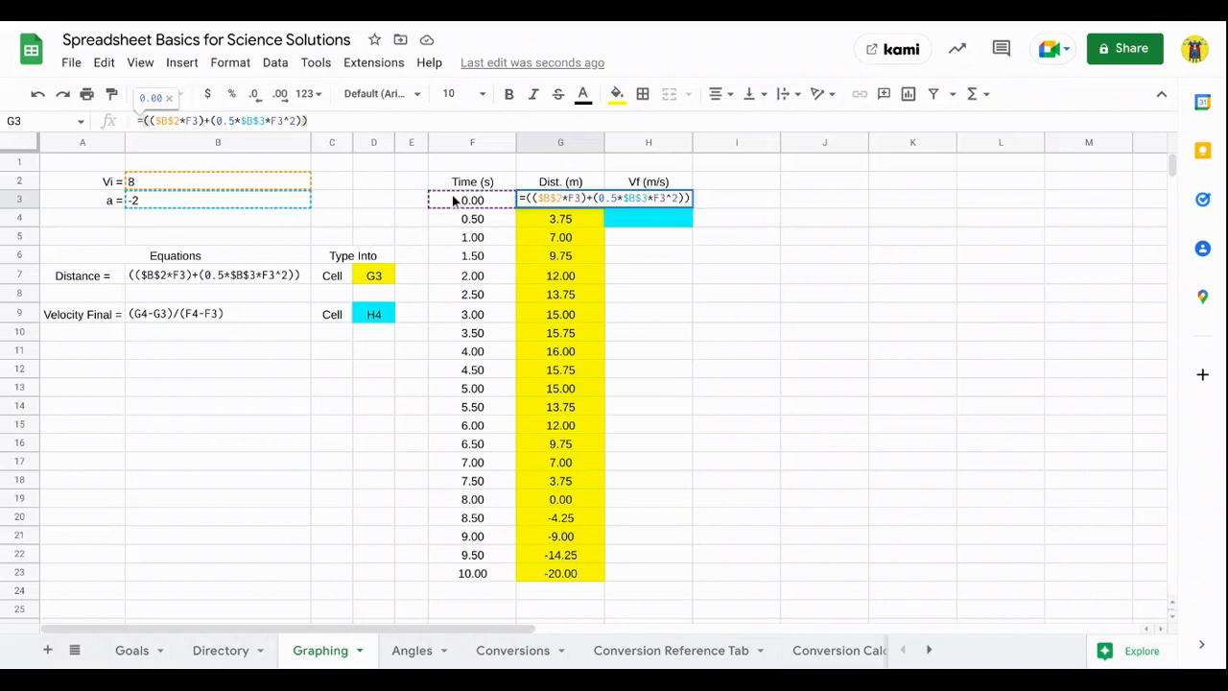
key("Return")
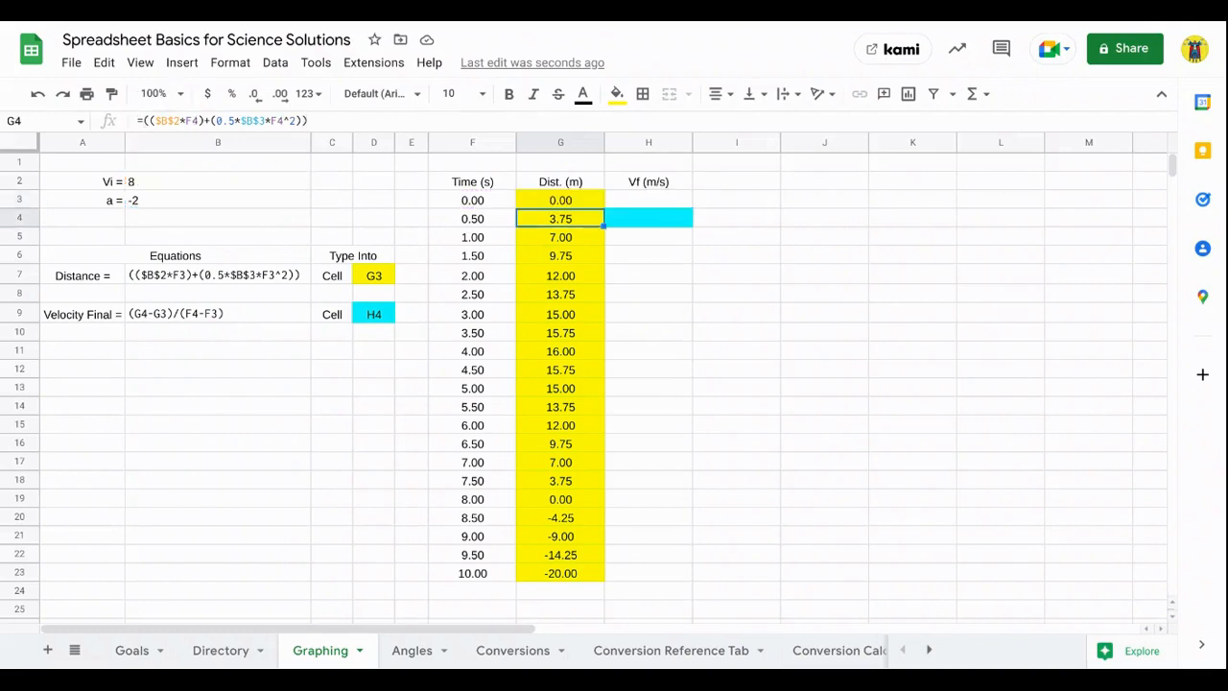
- Copy the final velocity equation from B9, enter =(G4-G3)/(F4-F3) in H4, and accept the suggested autofill down to H23
left_click(259, 318)
right_click(203, 318)
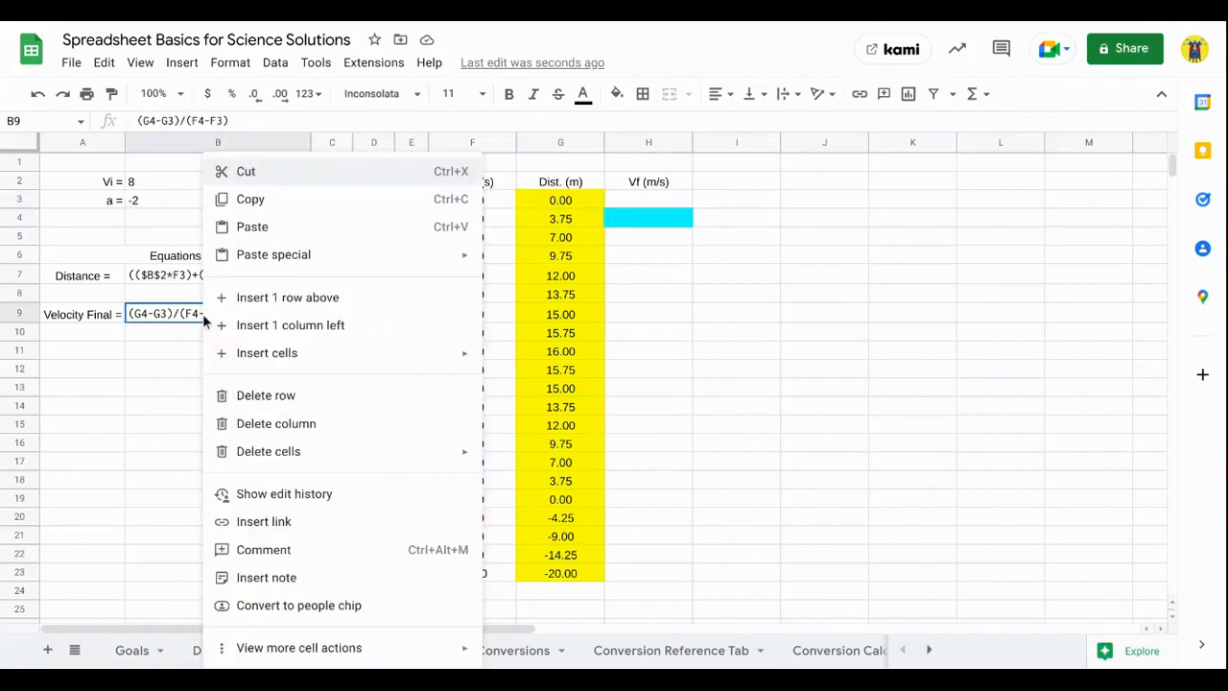
left_click(253, 112)
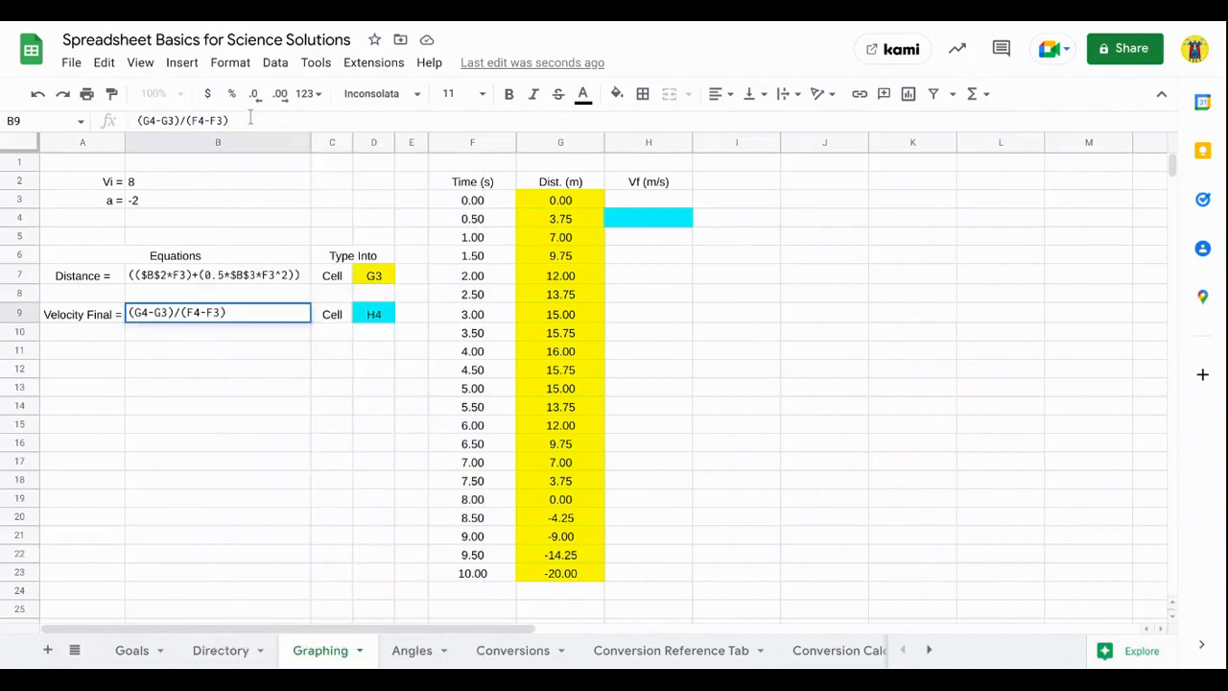
left_click_drag(230, 120, 139, 119)
key("ctrl+c")
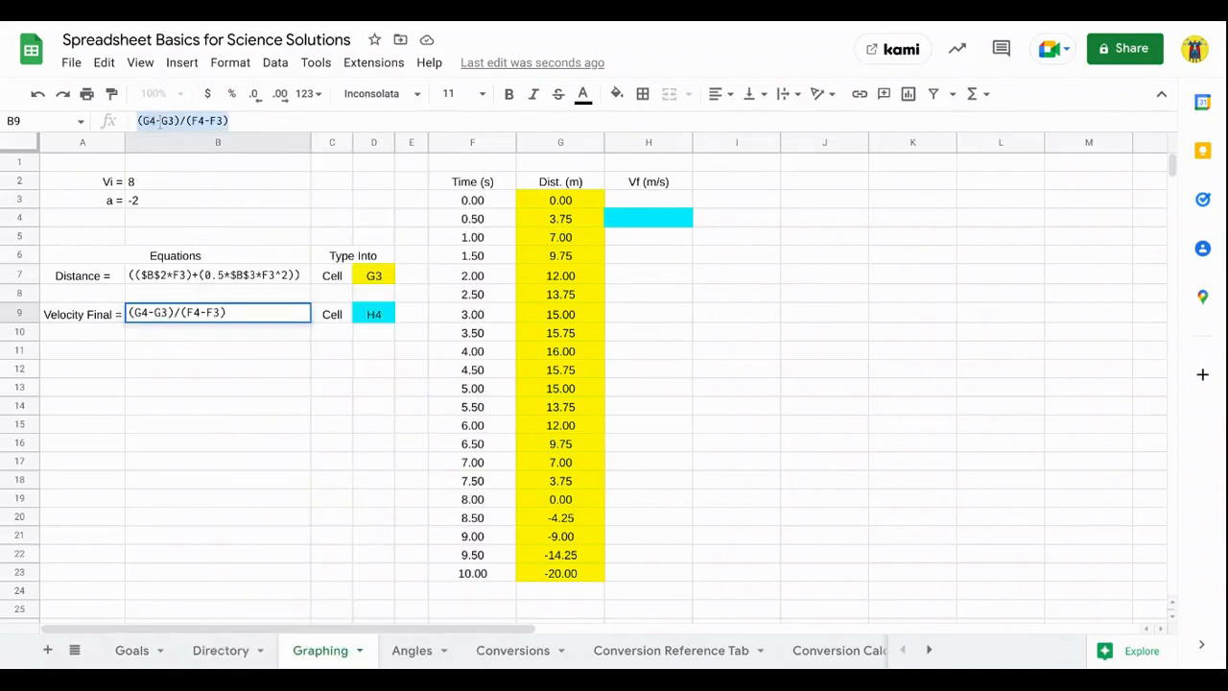
left_click(632, 220)
type("=")
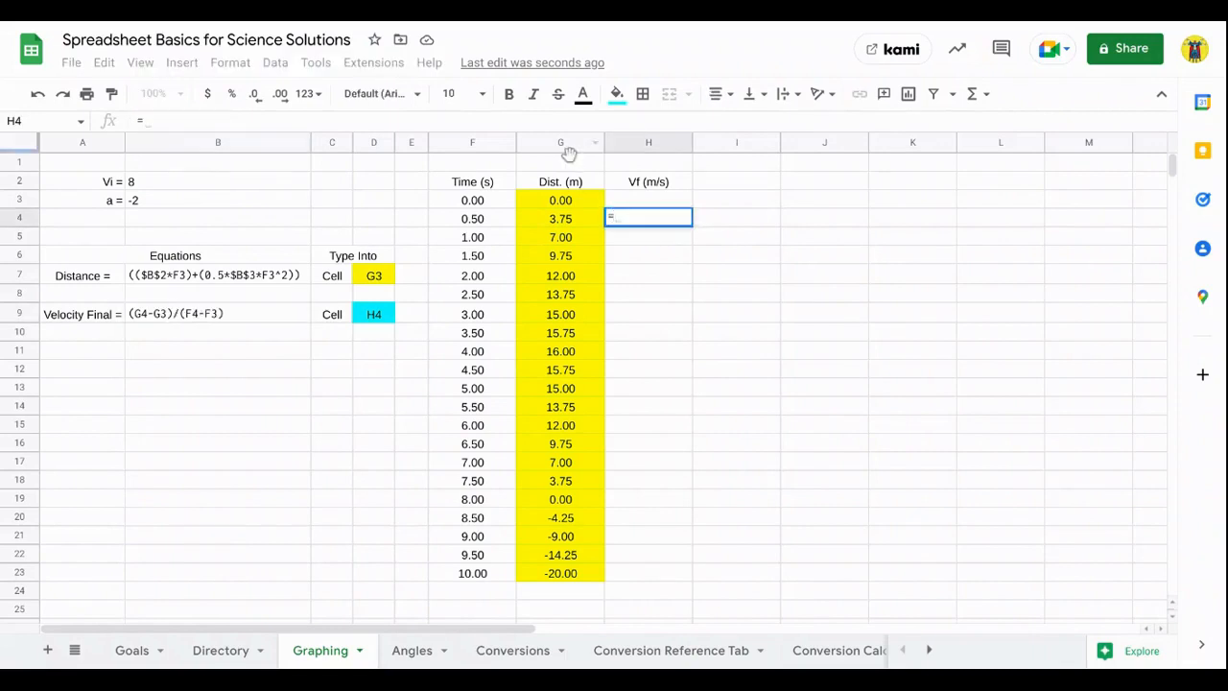
left_click(543, 122)
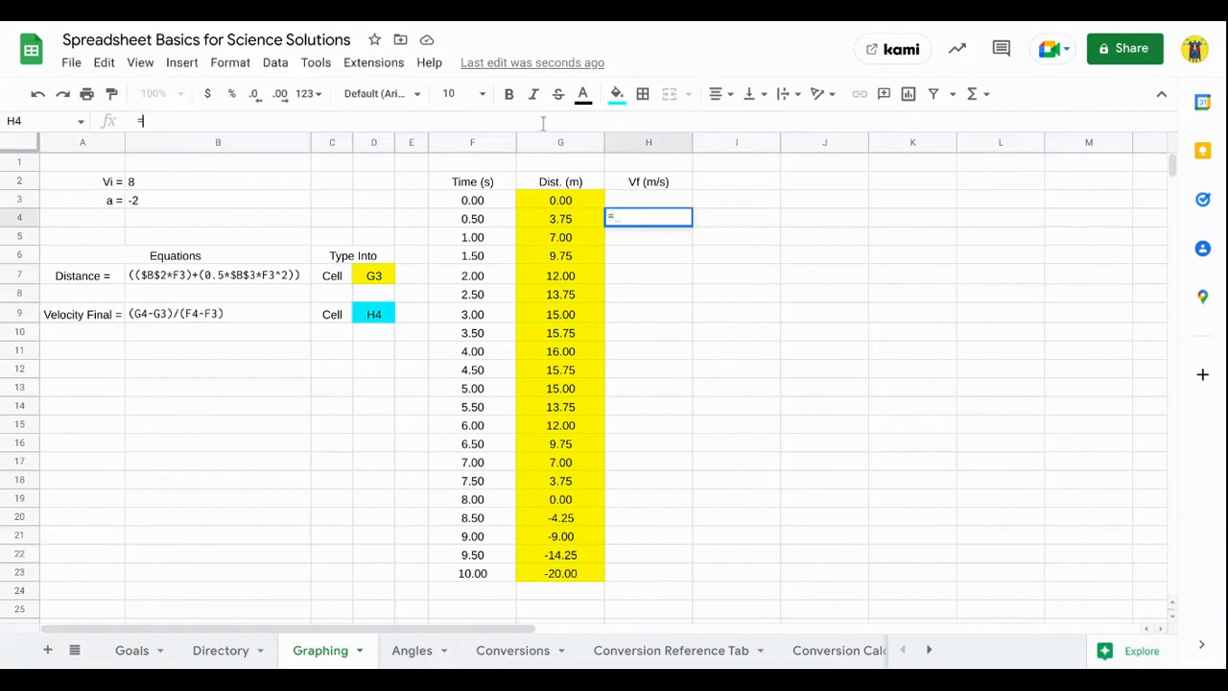
key("ctrl+v")
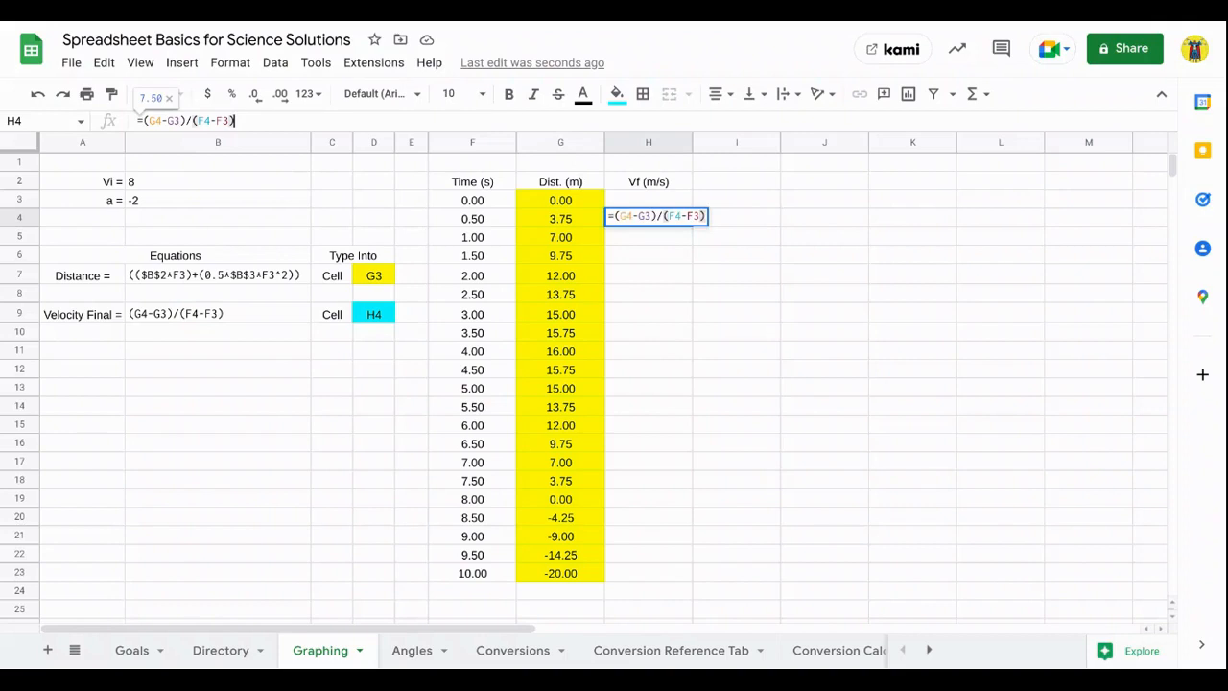
key("Return")
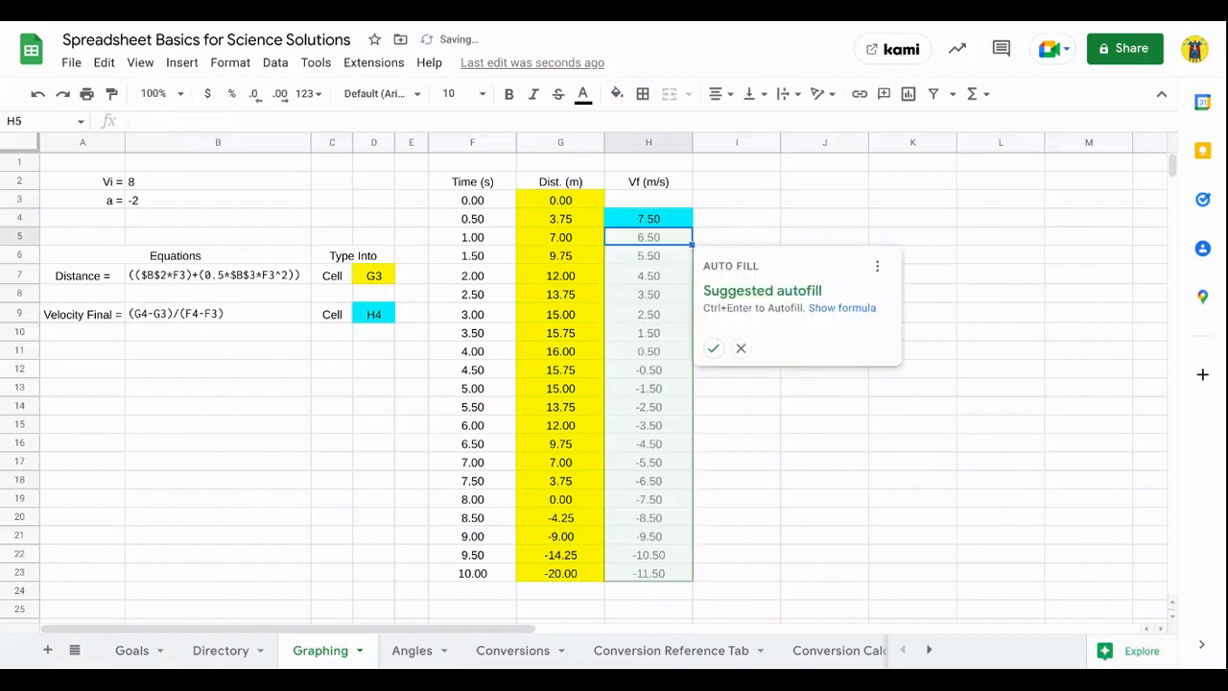
left_click(717, 349)
left_click(770, 297)
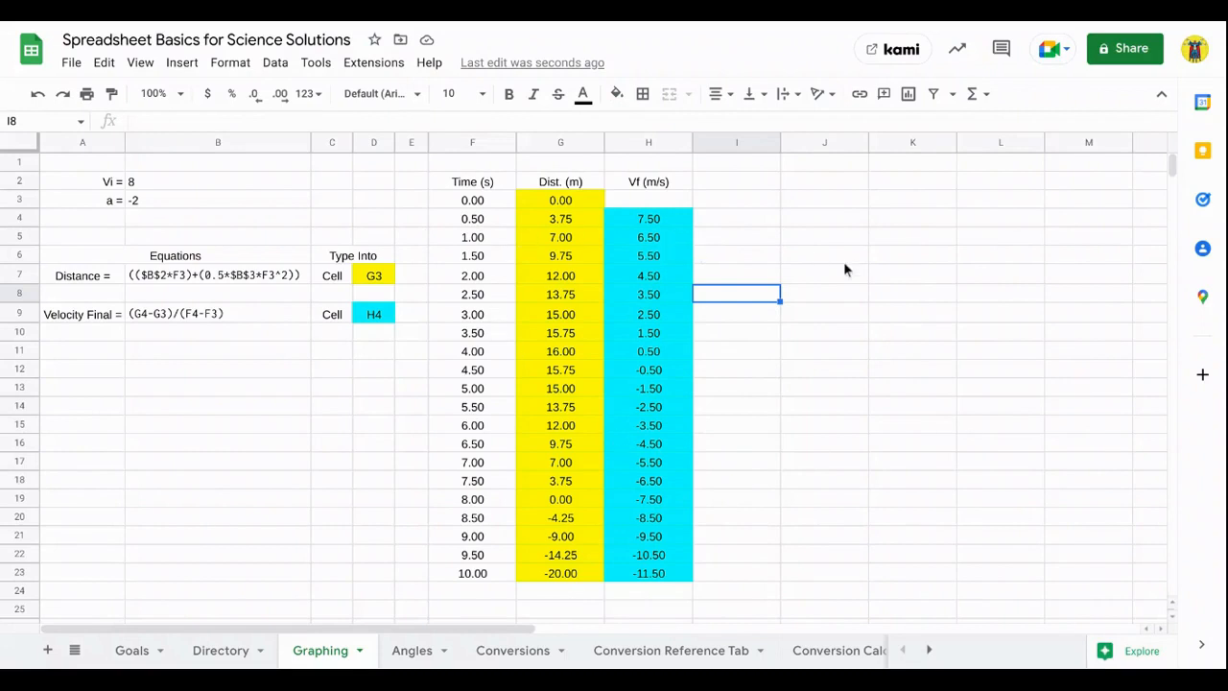
- Insert a blank chart and place it beside the Vf (m/s) column, over columns I to N from row 1
scroll(843, 260, "right", 5)
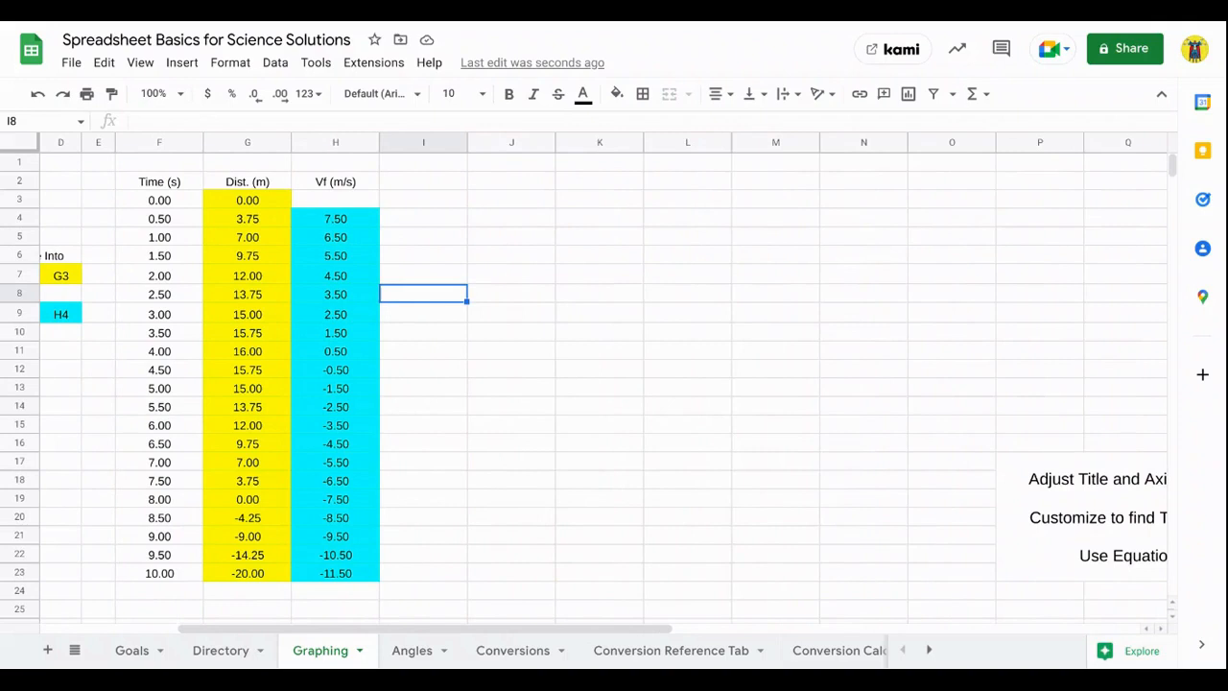
left_click(852, 183)
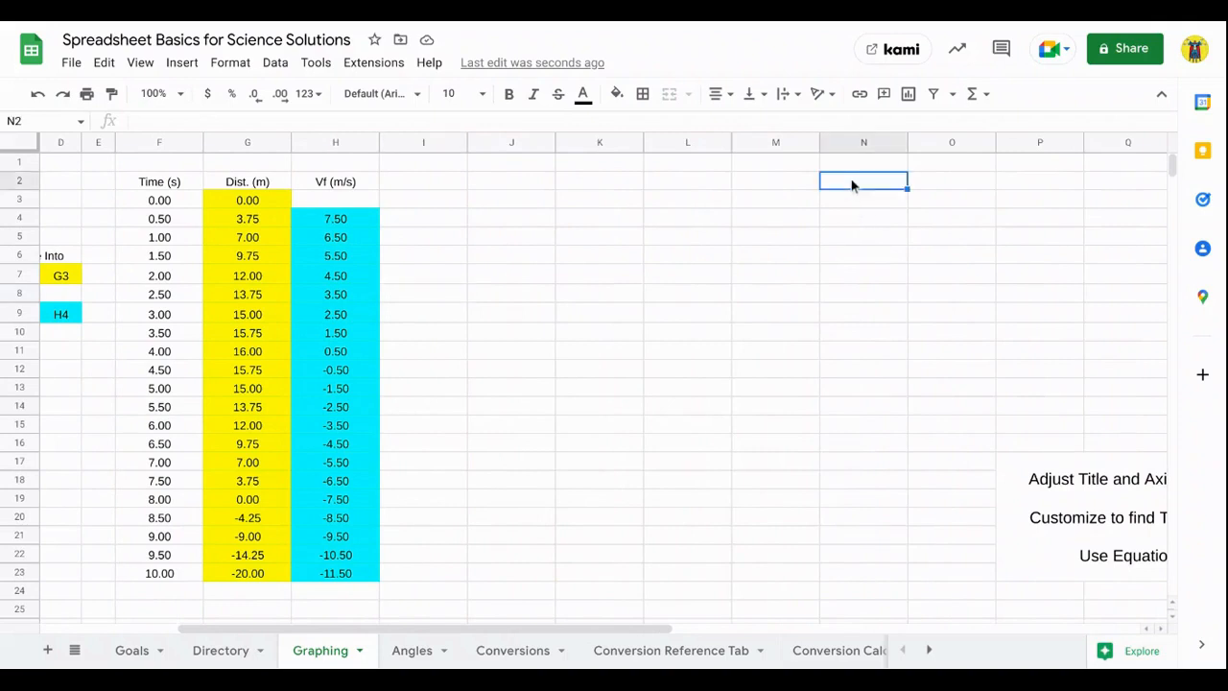
scroll(772, 226, "right", 1)
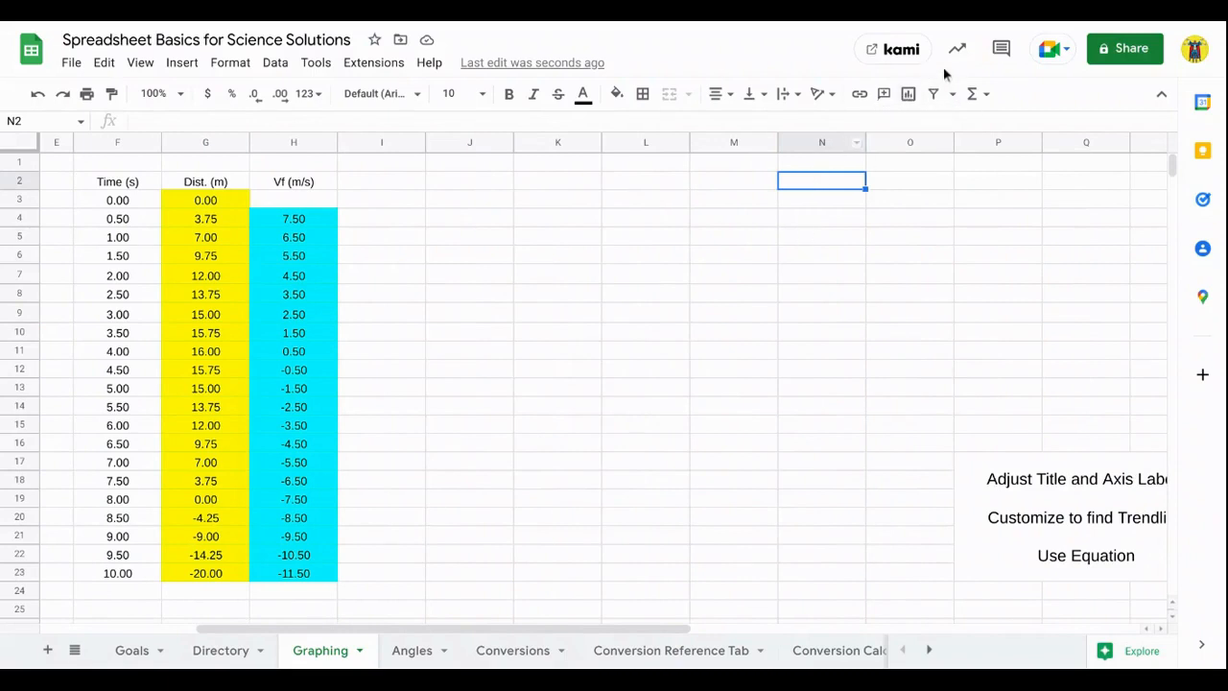
left_click(908, 93)
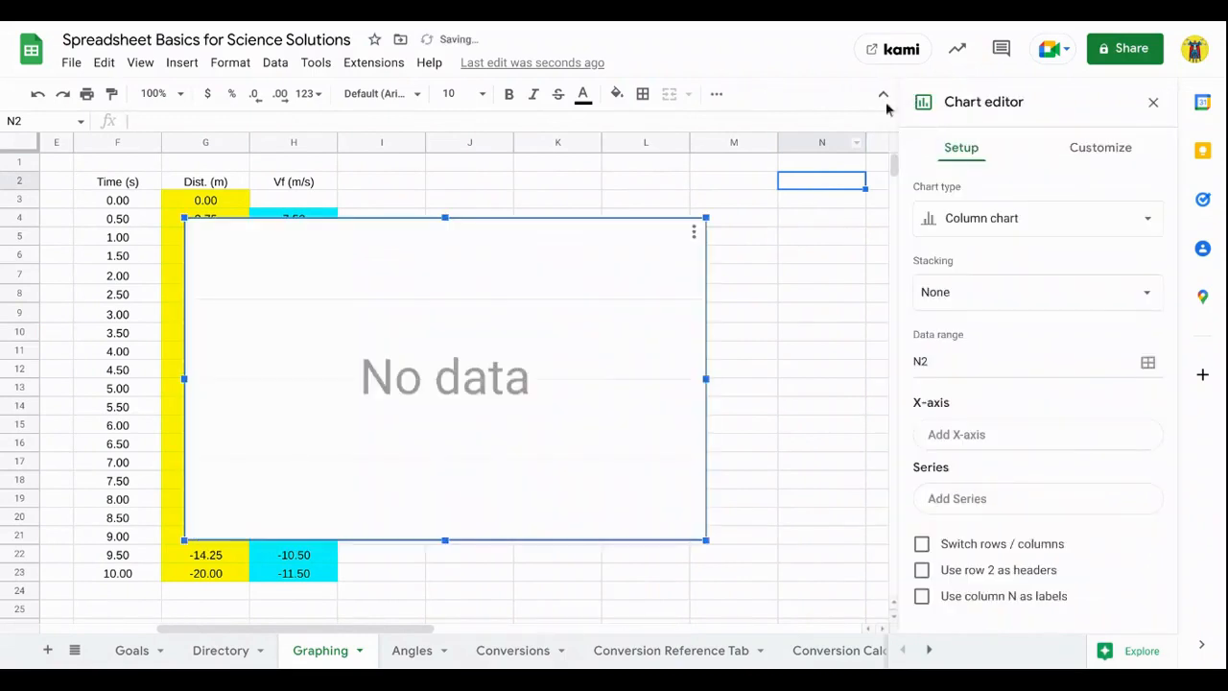
left_click_drag(587, 281, 759, 225)
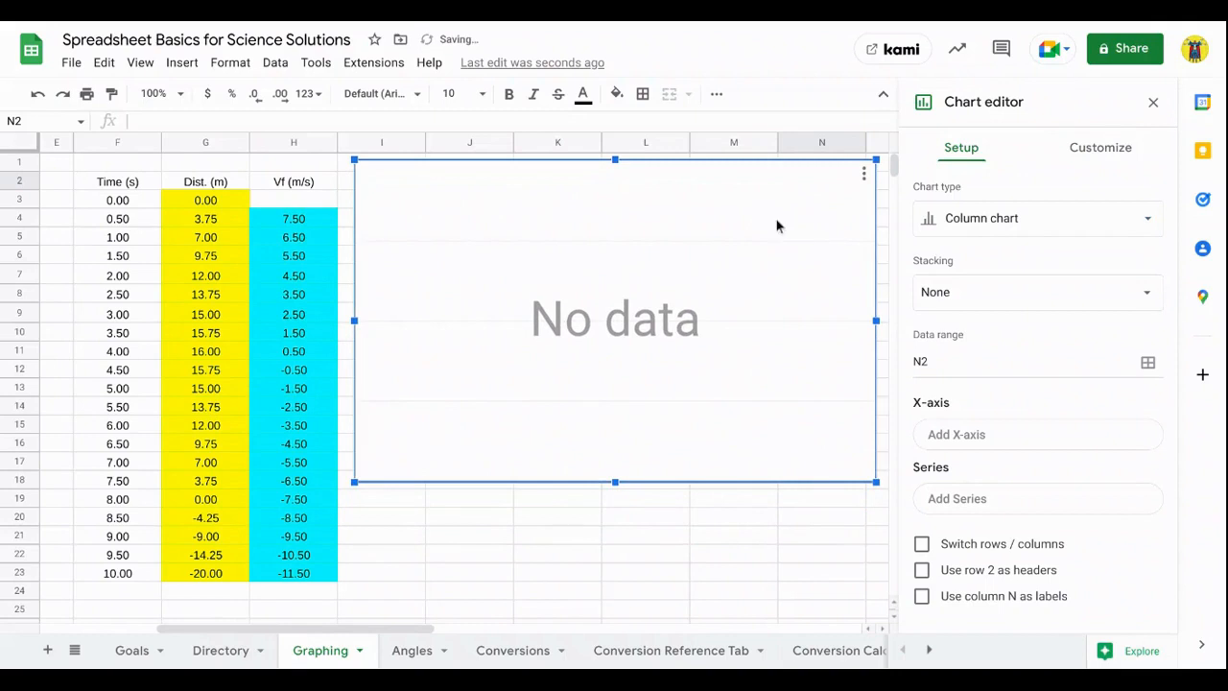
- Change the new chart's type to Scatter chart
left_click(956, 223)
scroll(965, 461, "down", 5)
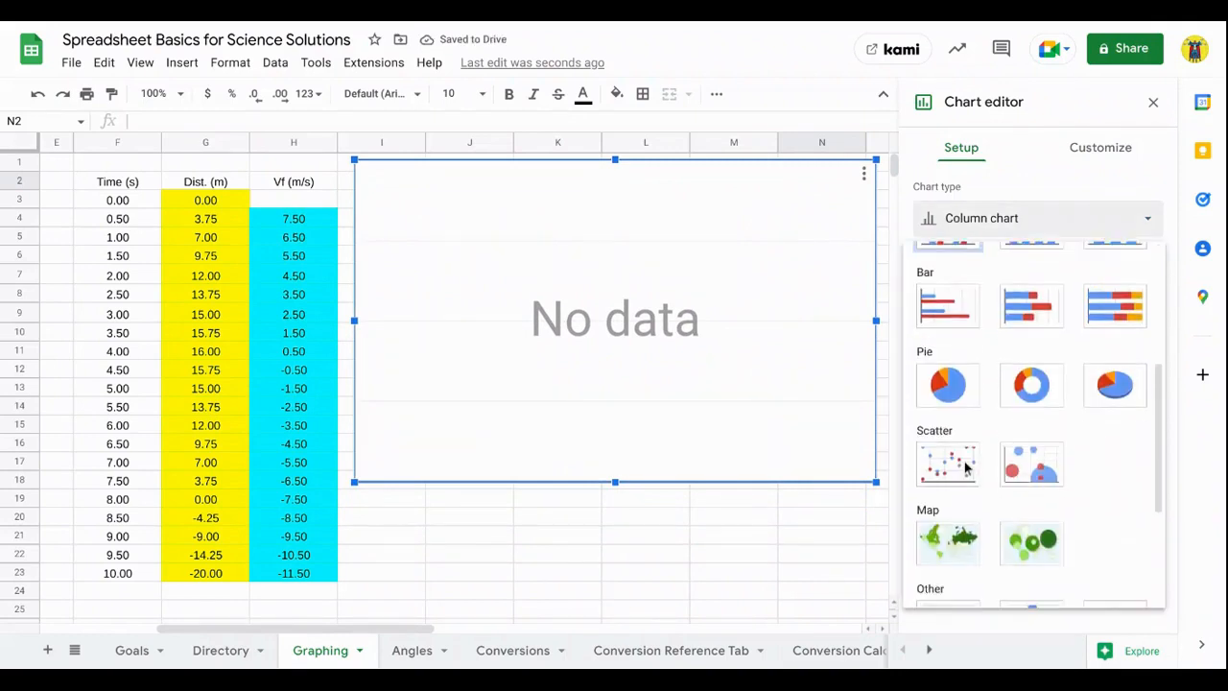
left_click(952, 366)
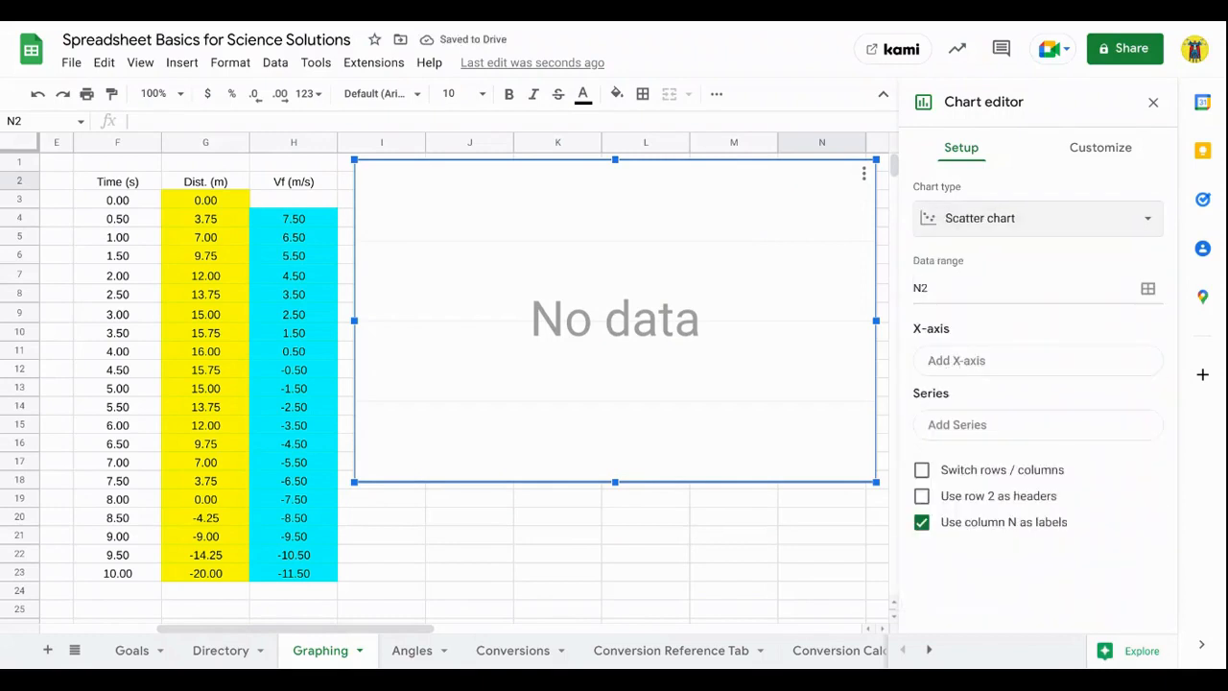
- Set the new scatter chart's X-axis to the Time (s) range F2:F23
left_click(1114, 370)
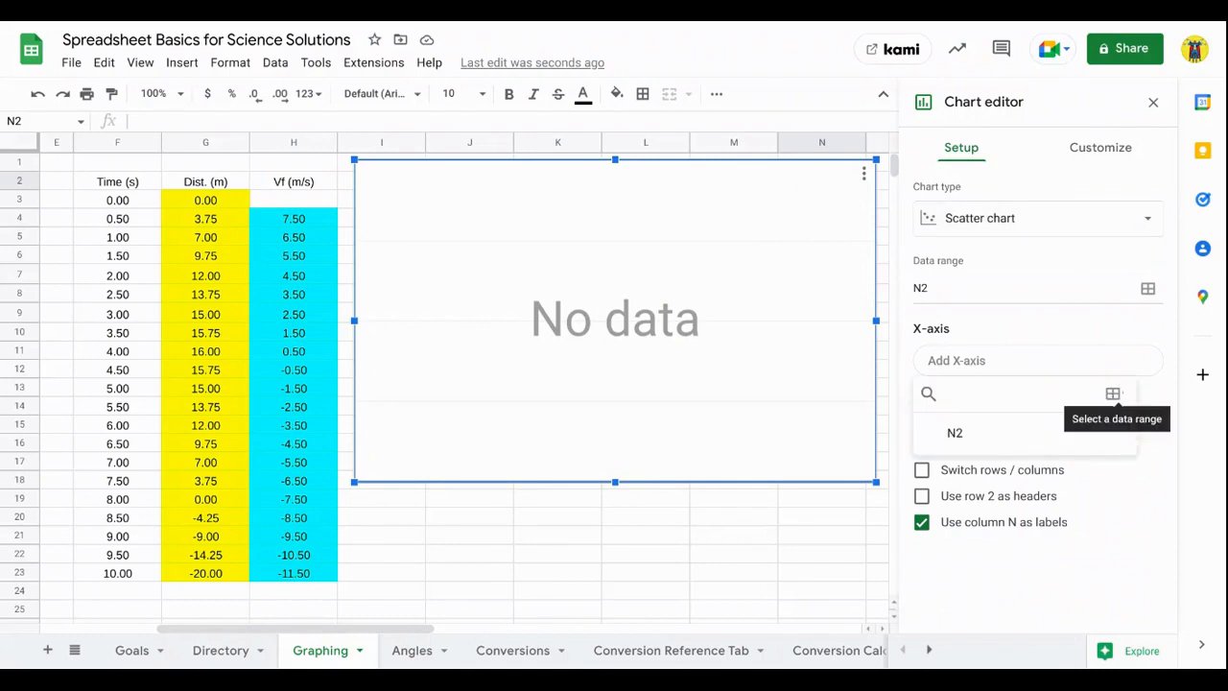
left_click(1113, 394)
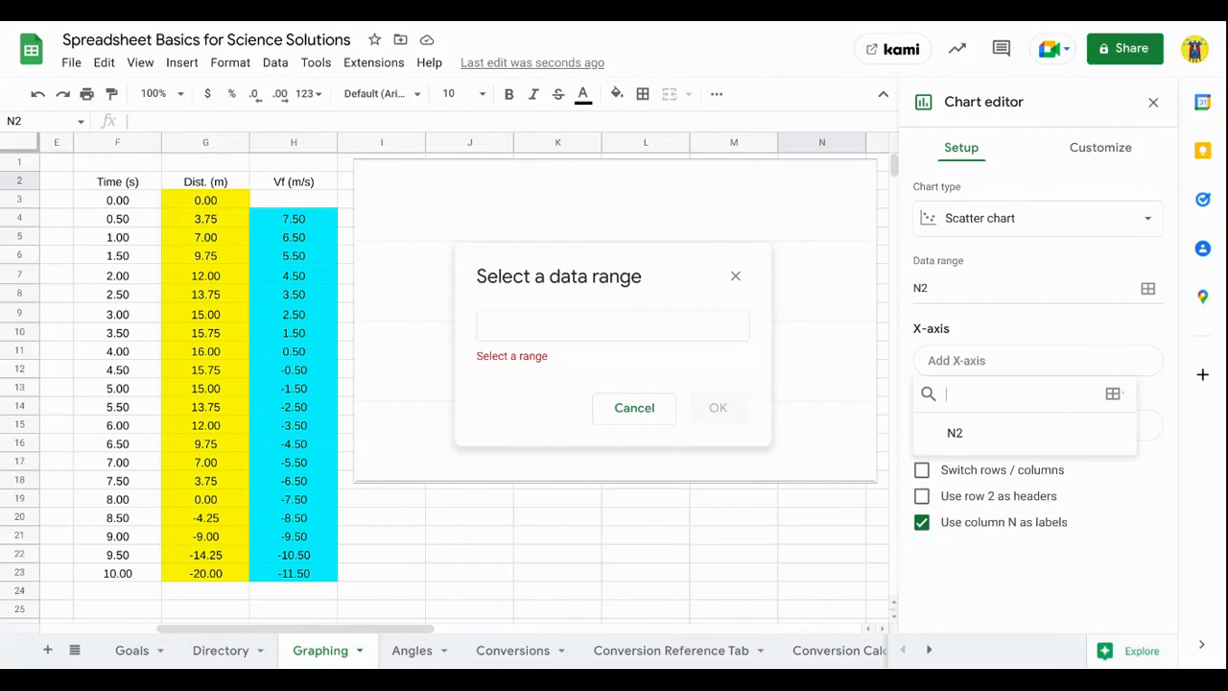
left_click_drag(117, 181, 114, 579)
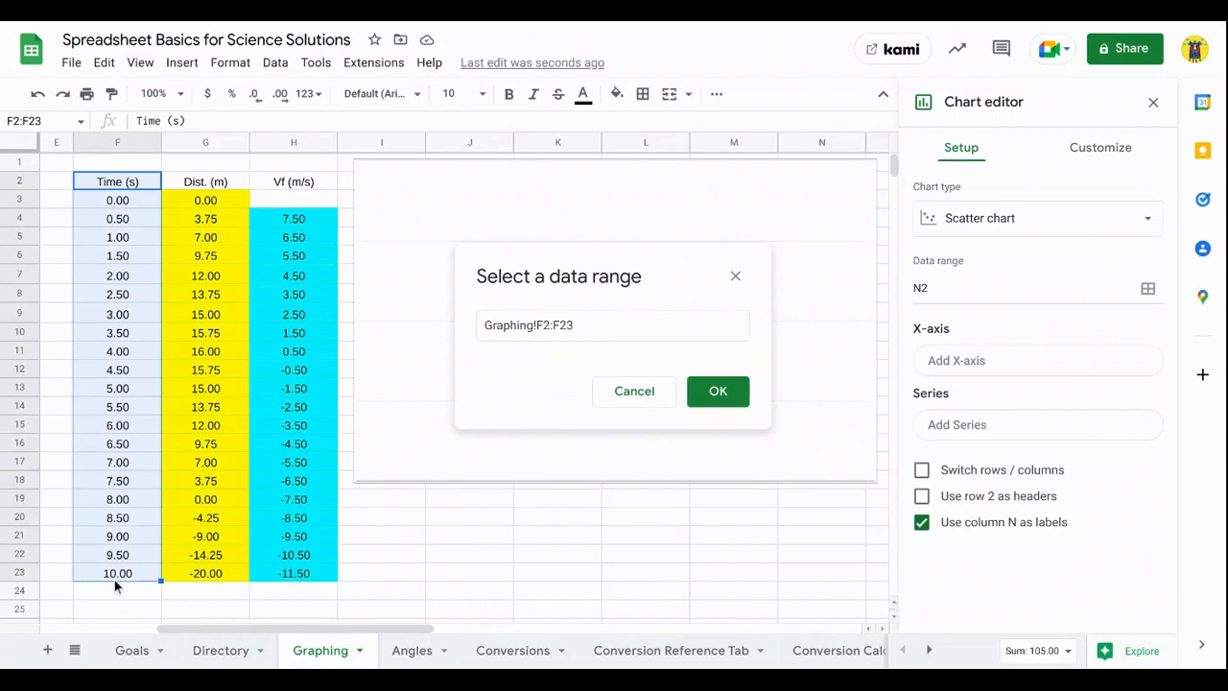
left_click(719, 393)
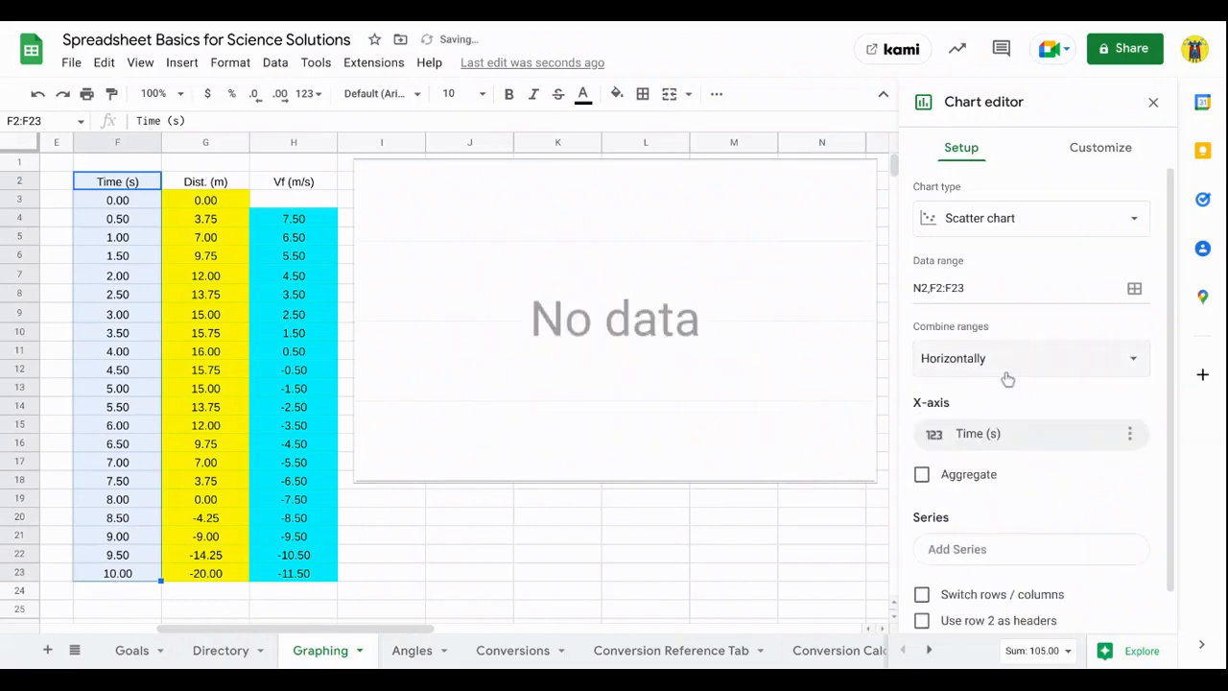
- Add the Dist. (m) range G2:G23 as the scatter chart's series and close the chart editor
left_click(1132, 554)
left_click(1114, 582)
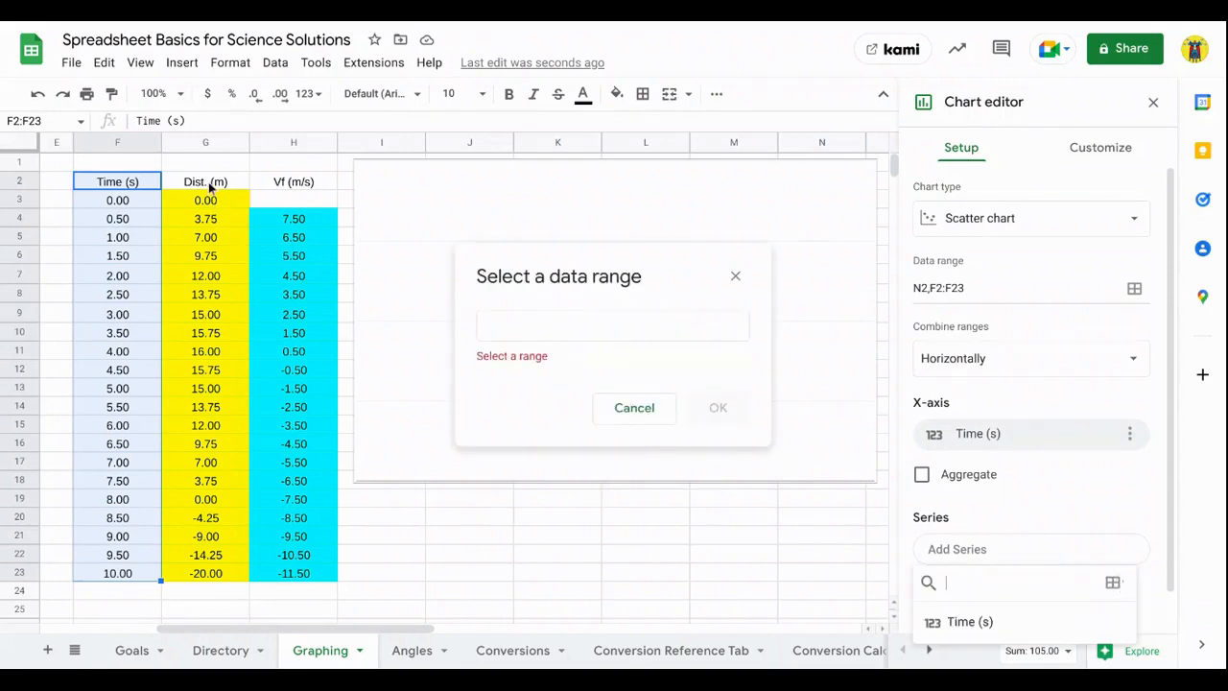
left_click_drag(207, 185, 227, 578)
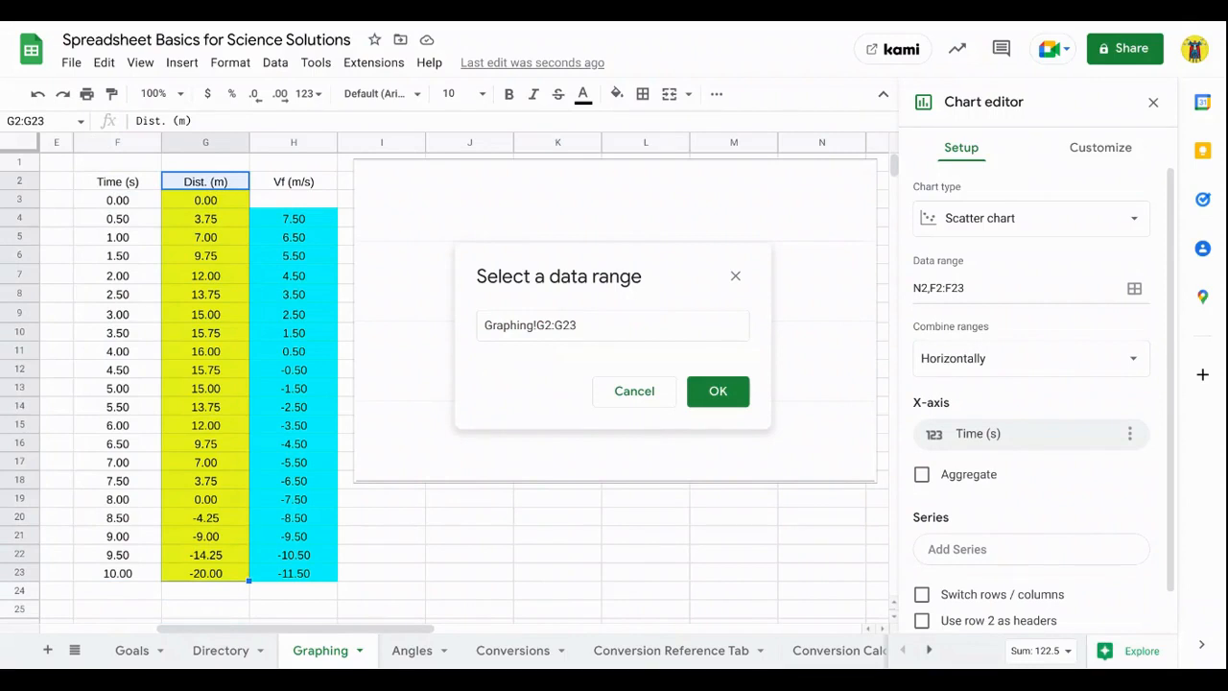
left_click(717, 392)
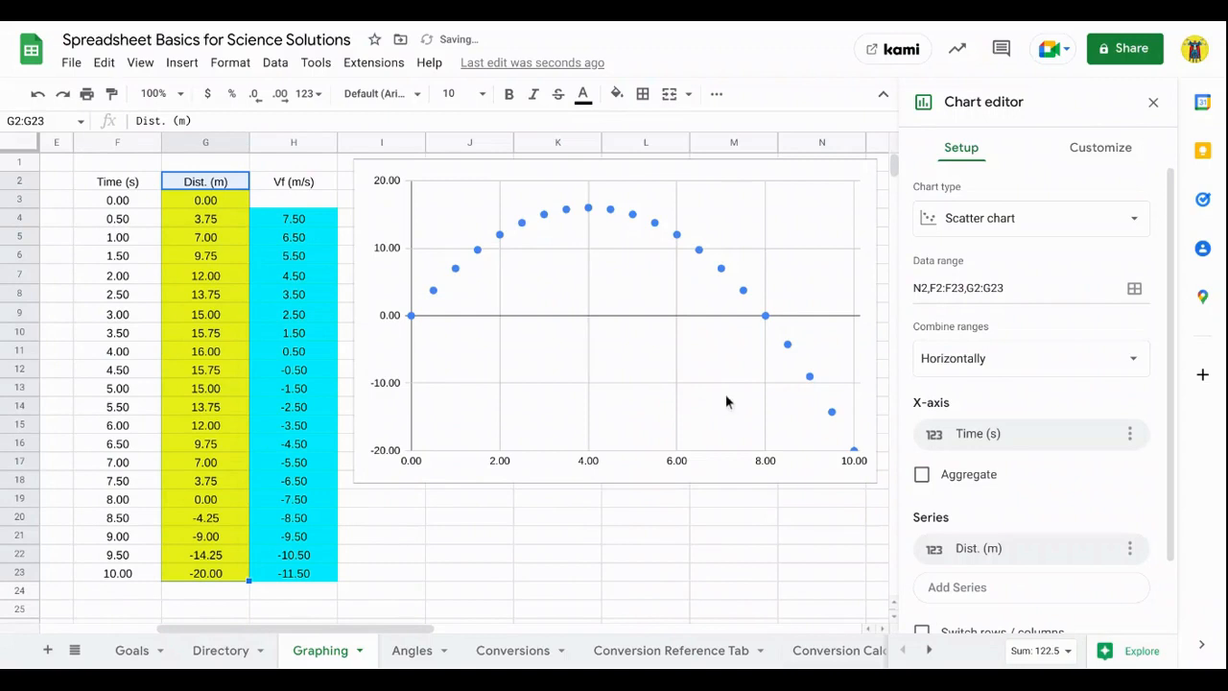
left_click(773, 523)
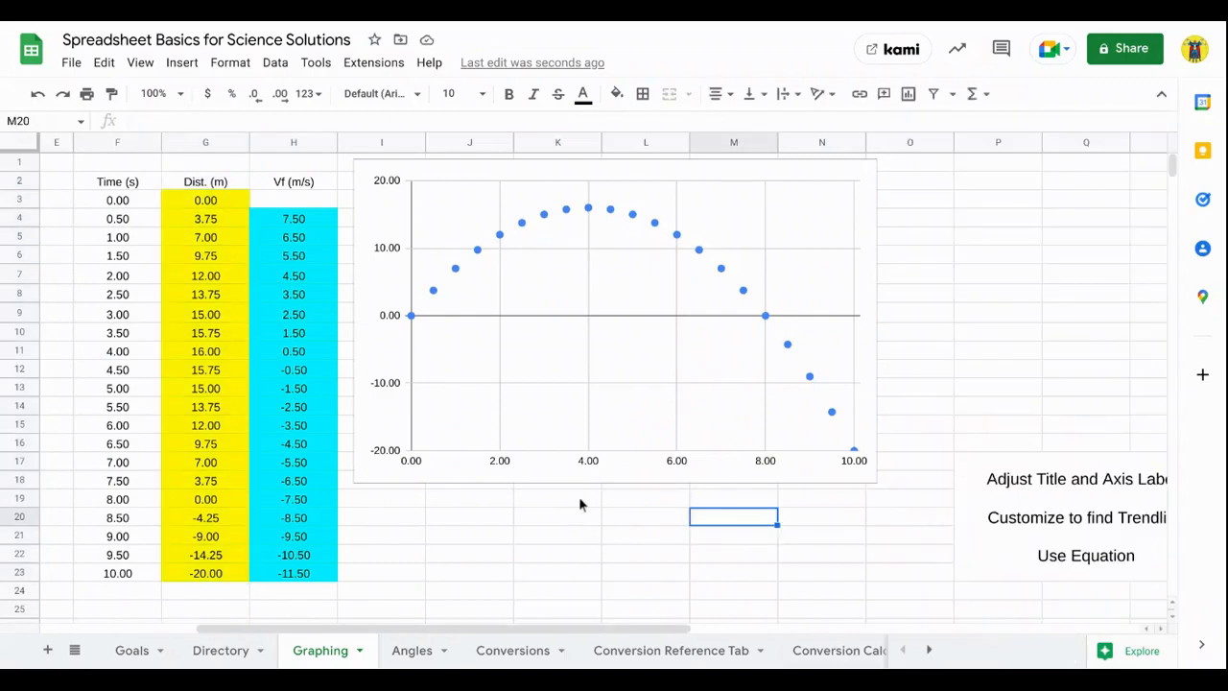
left_click(894, 519)
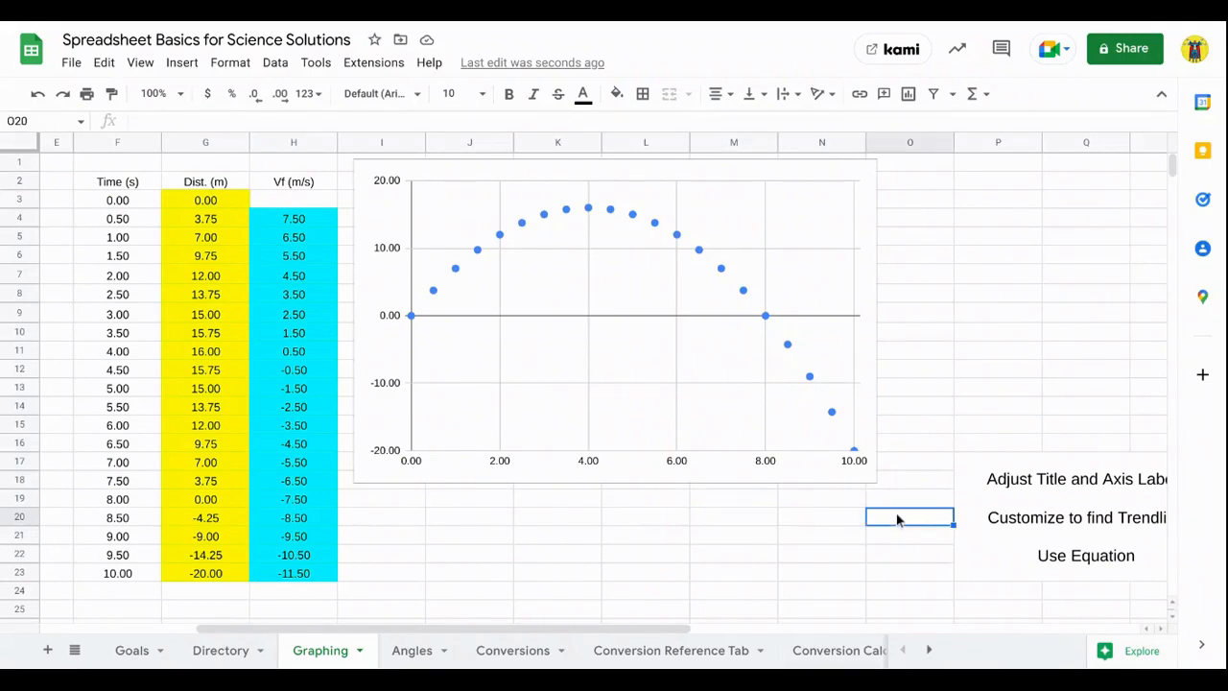
left_click(907, 94)
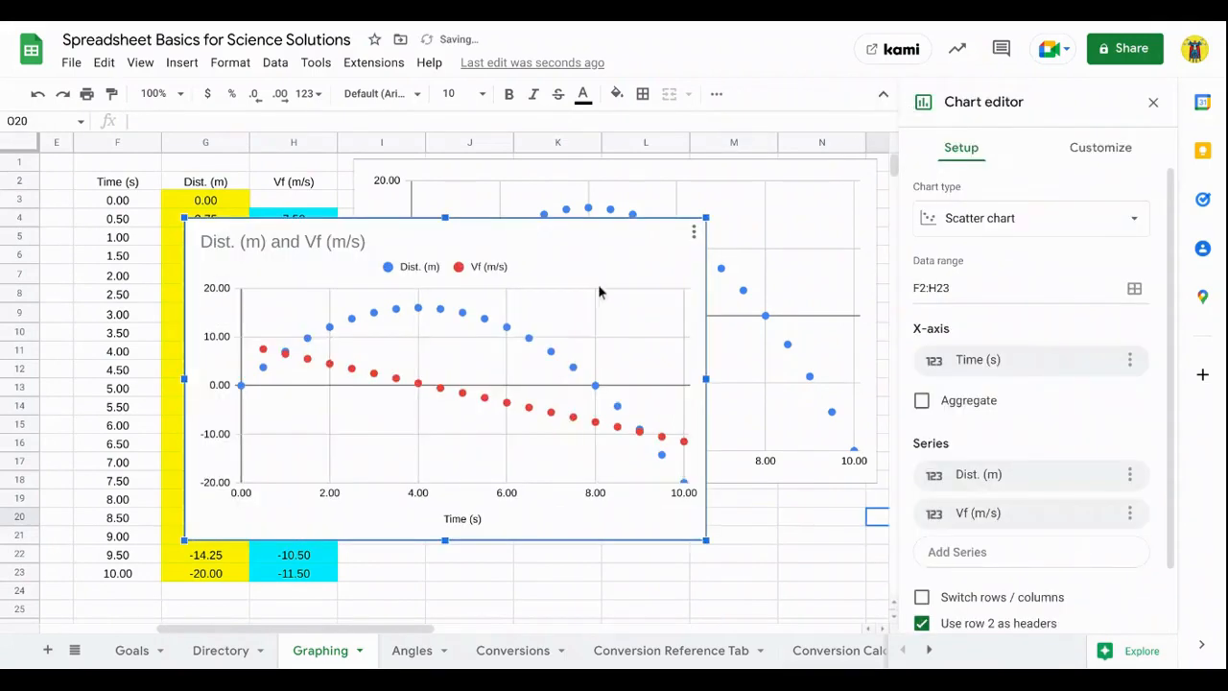
key("ctrl+z")
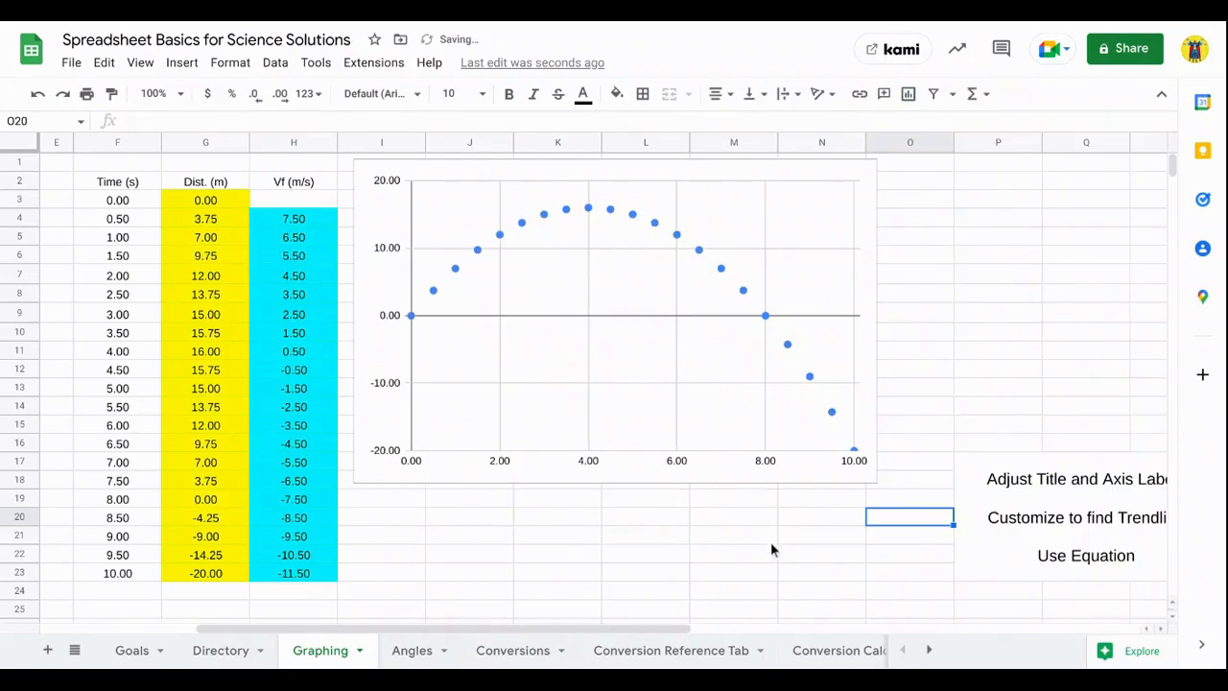
- Insert a second blank chart from empty cell R27 and place it directly below the distance chart, starting at column I
scroll(920, 594, "down", 2)
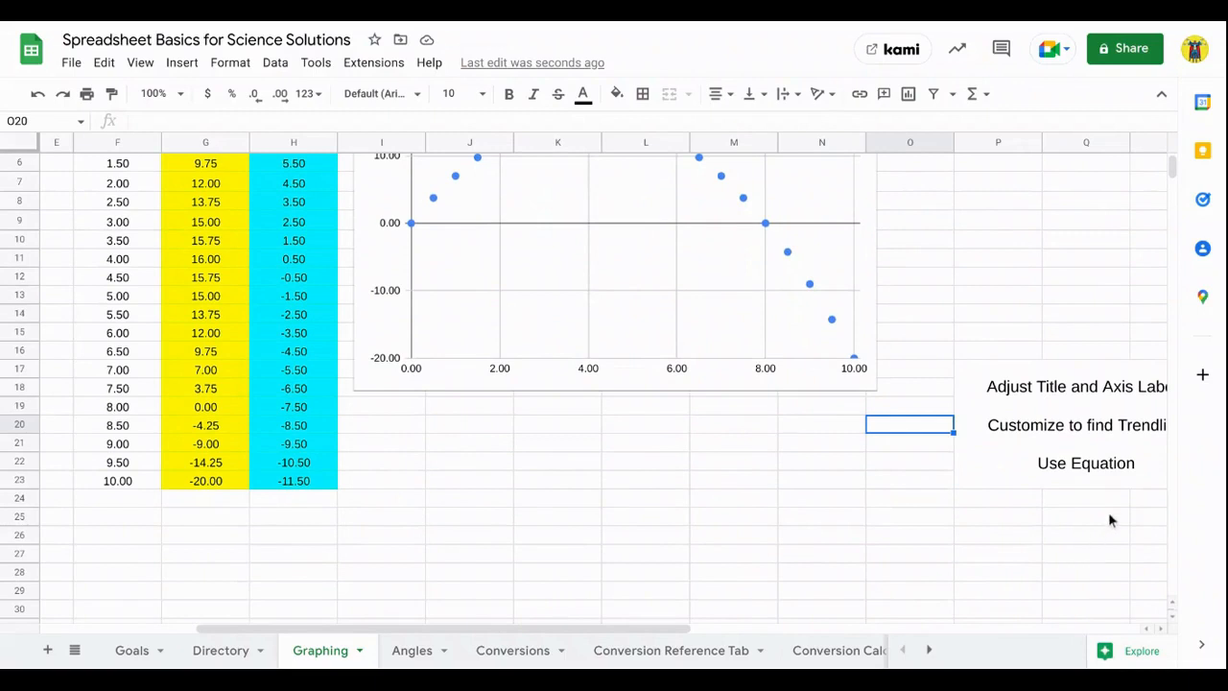
left_click(1154, 559)
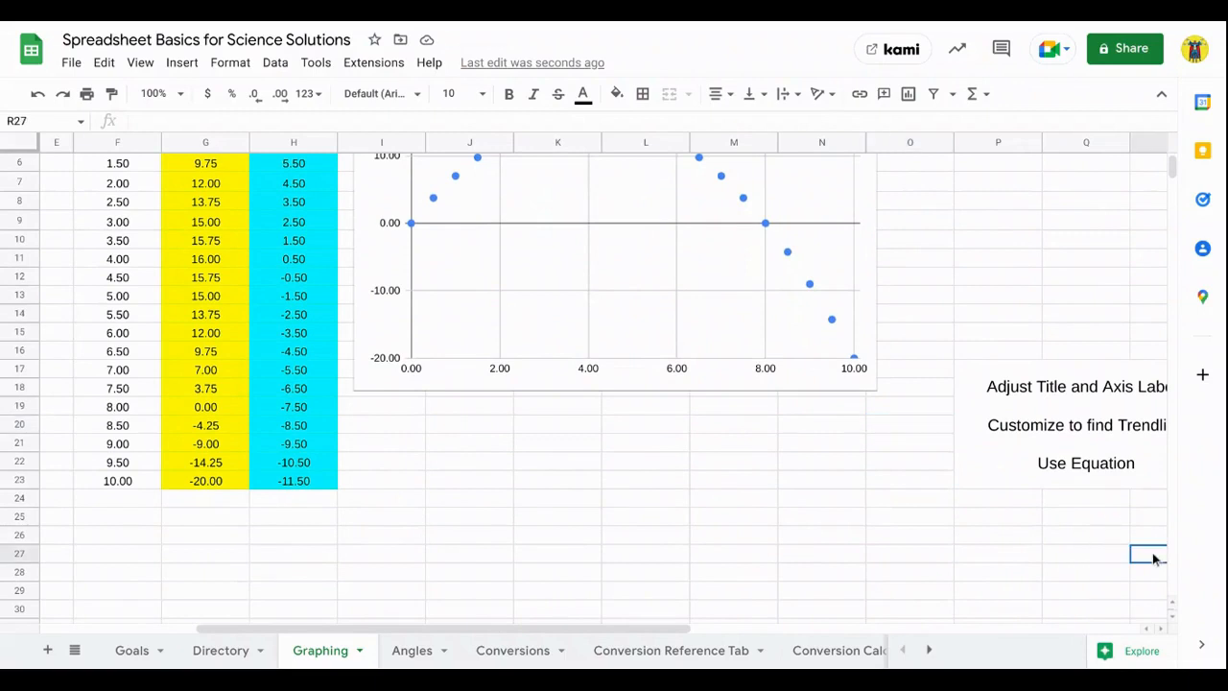
left_click(908, 94)
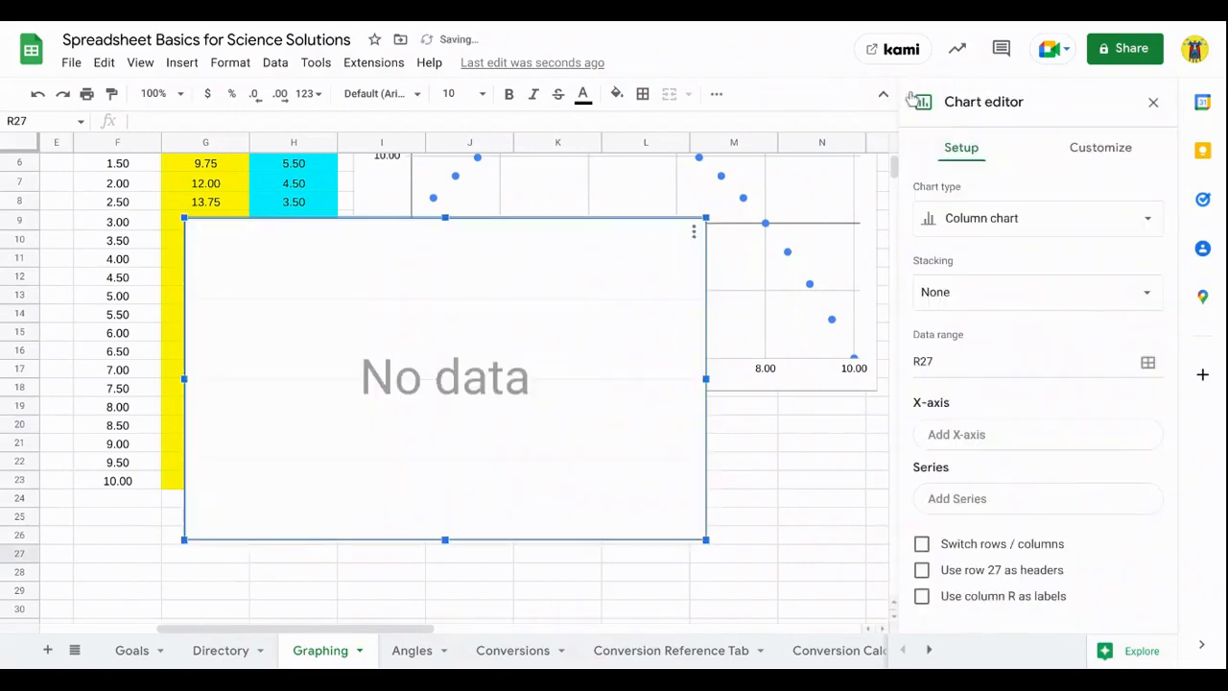
left_click_drag(568, 354, 750, 538)
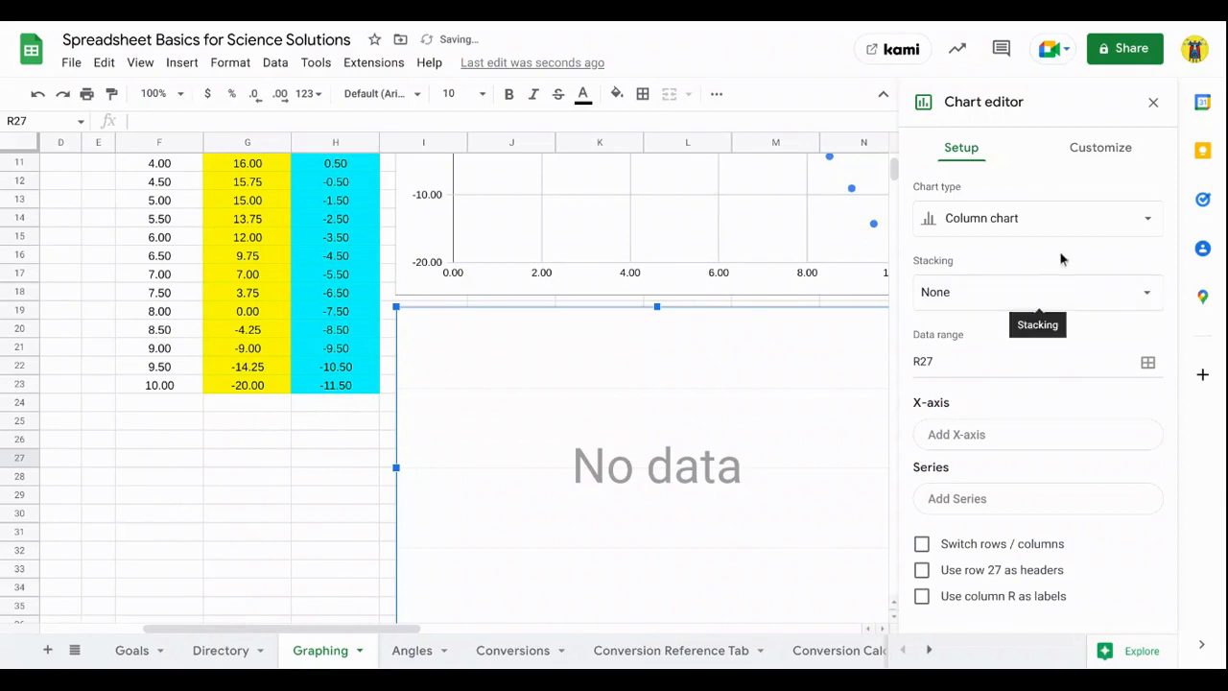
- Change the second chart's type to Scatter chart
left_click(1035, 218)
scroll(948, 293, "down", 8)
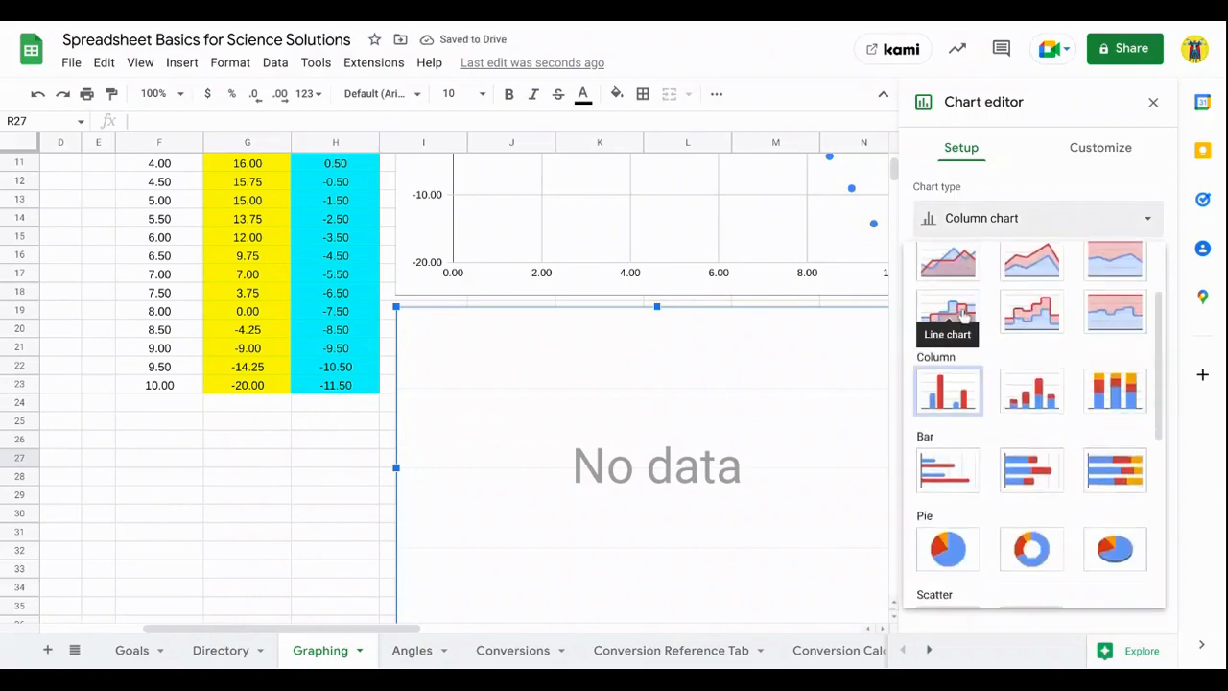
left_click(947, 287)
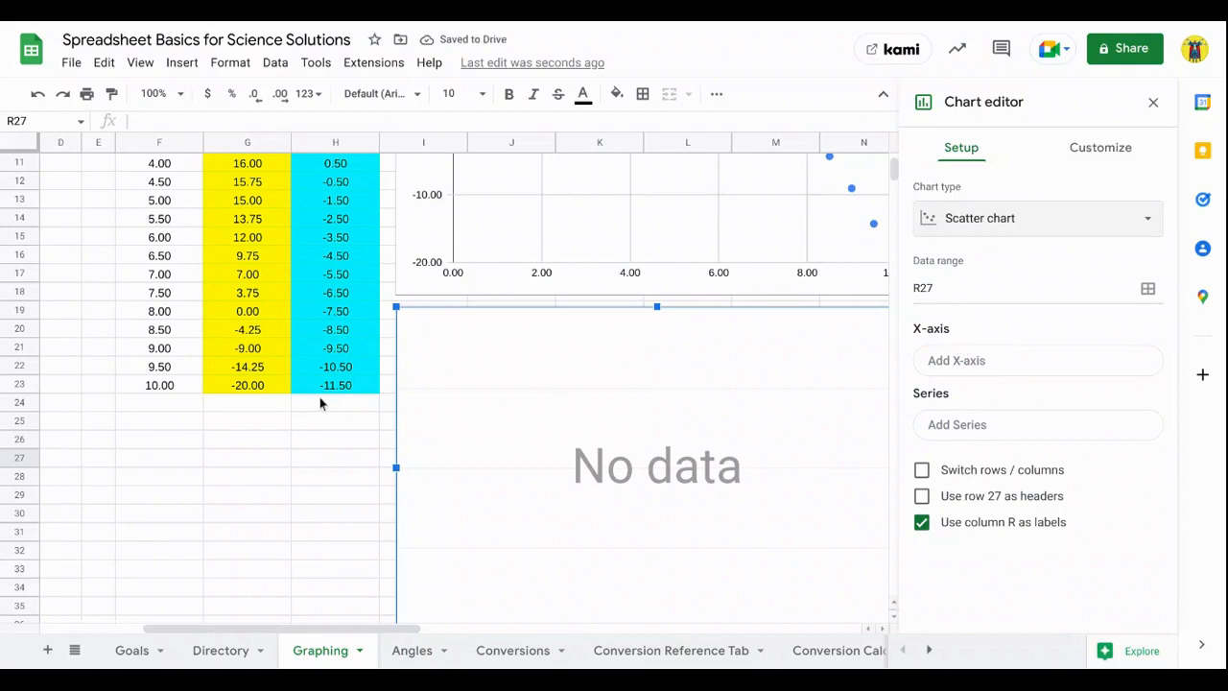
- Set the second chart's X-axis to the Time (s) range F2:F23
scroll(321, 403, "up", 4)
scroll(322, 403, "up", 2)
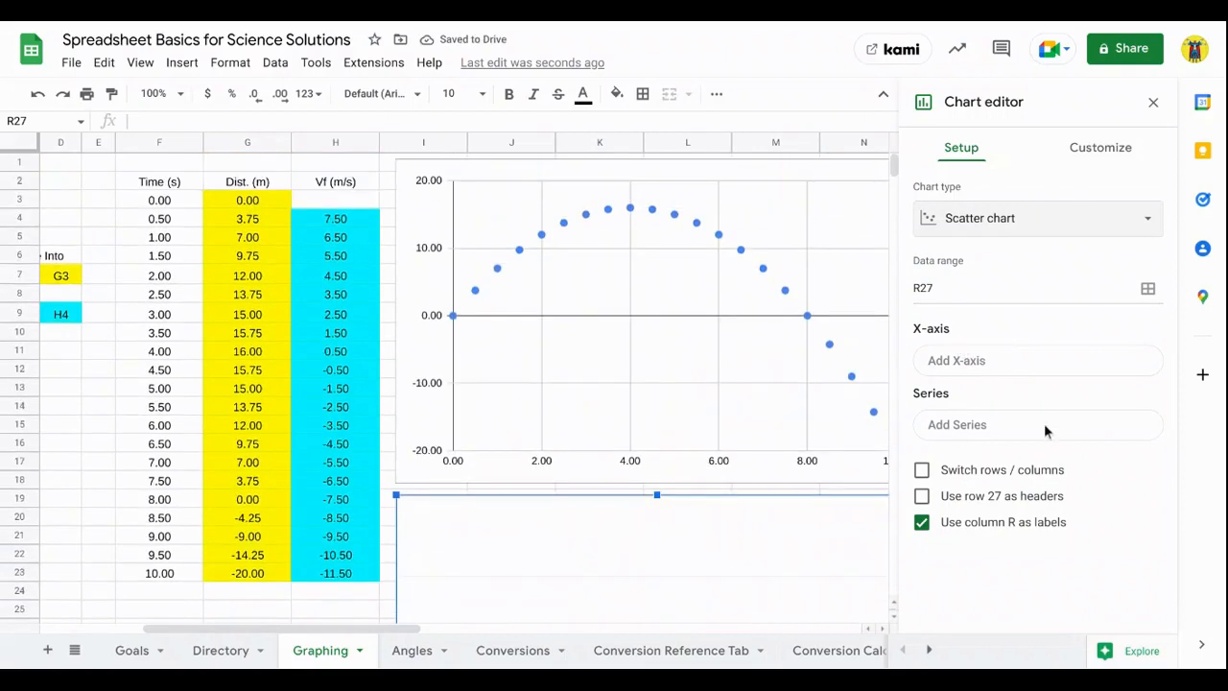
left_click(1048, 361)
left_click(1112, 393)
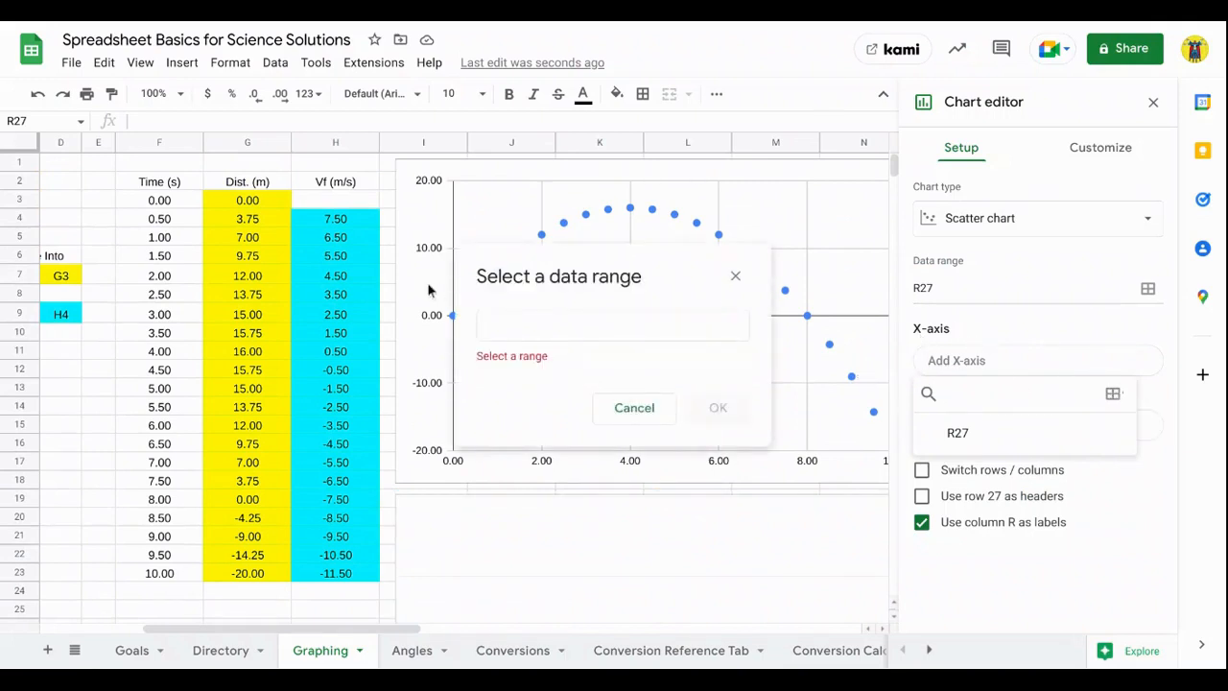
left_click_drag(161, 187, 159, 573)
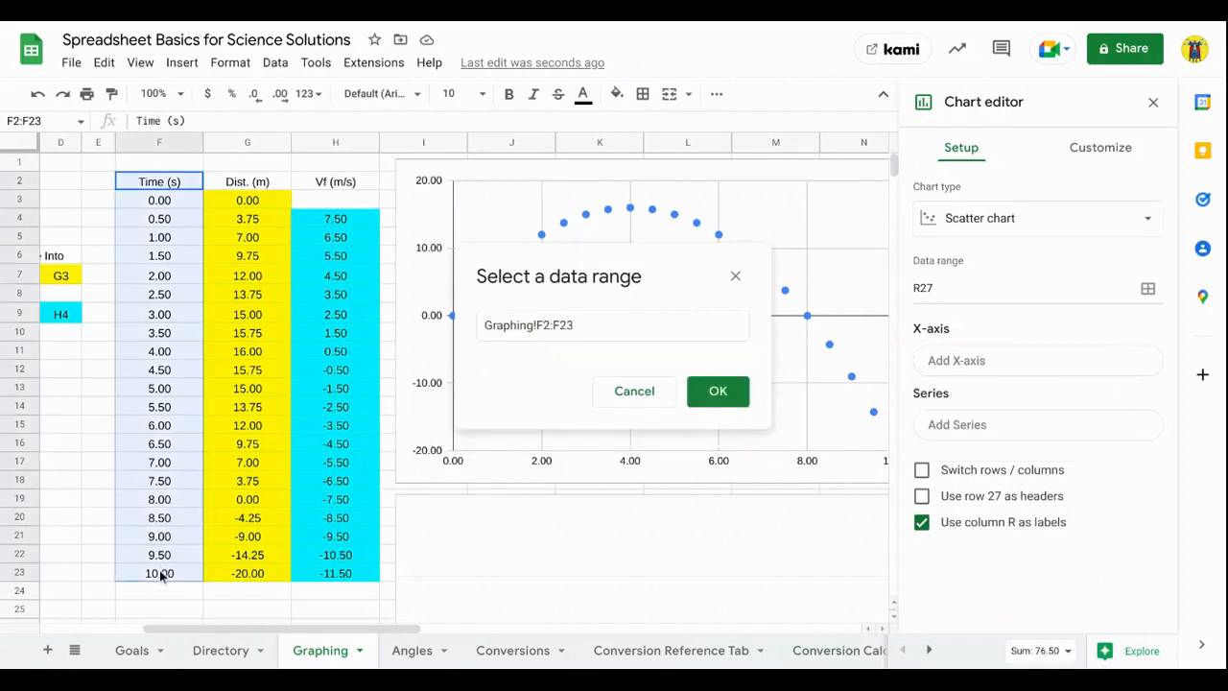
left_click(721, 393)
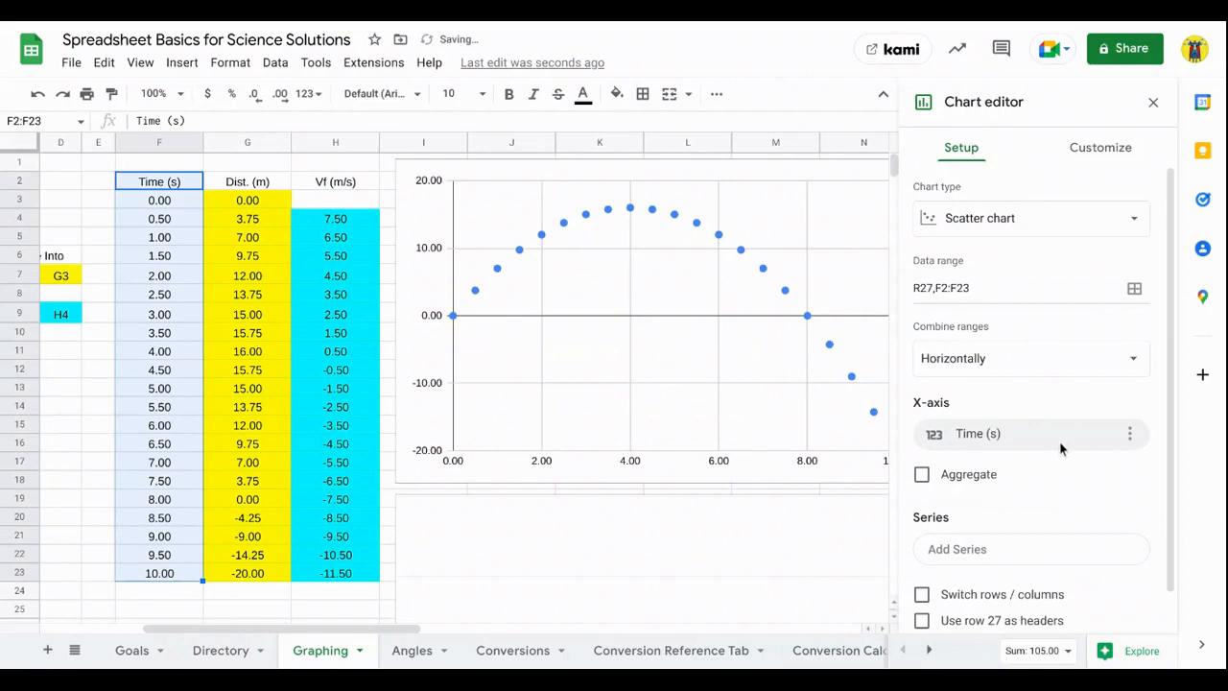
- Add the Vf (m/s) range H2:H23 as the second chart's series, check the plot, and close the chart editor
scroll(1065, 476, "down", 1)
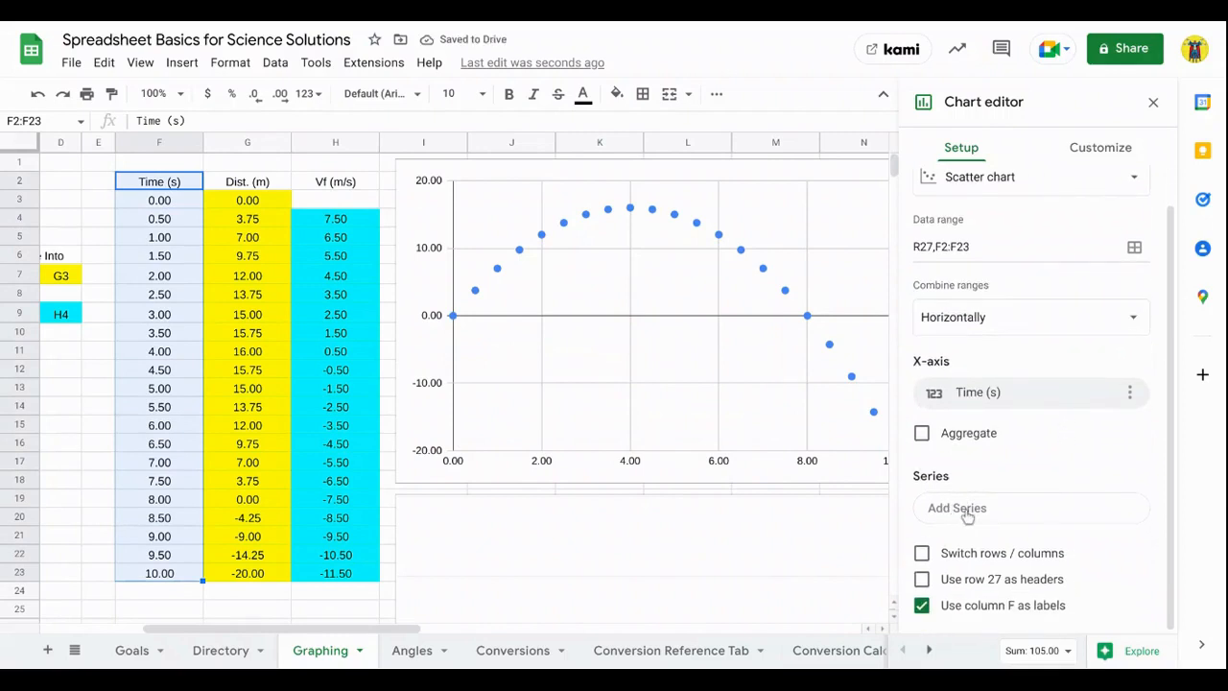
left_click(1129, 510)
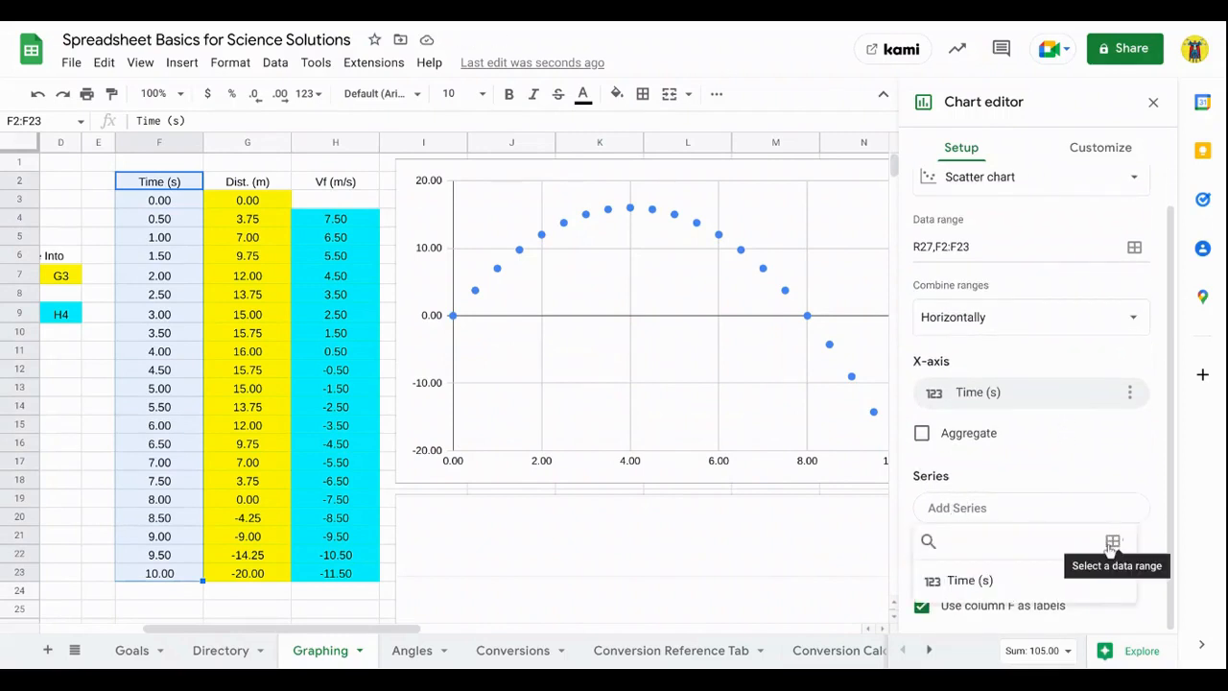
left_click(1112, 543)
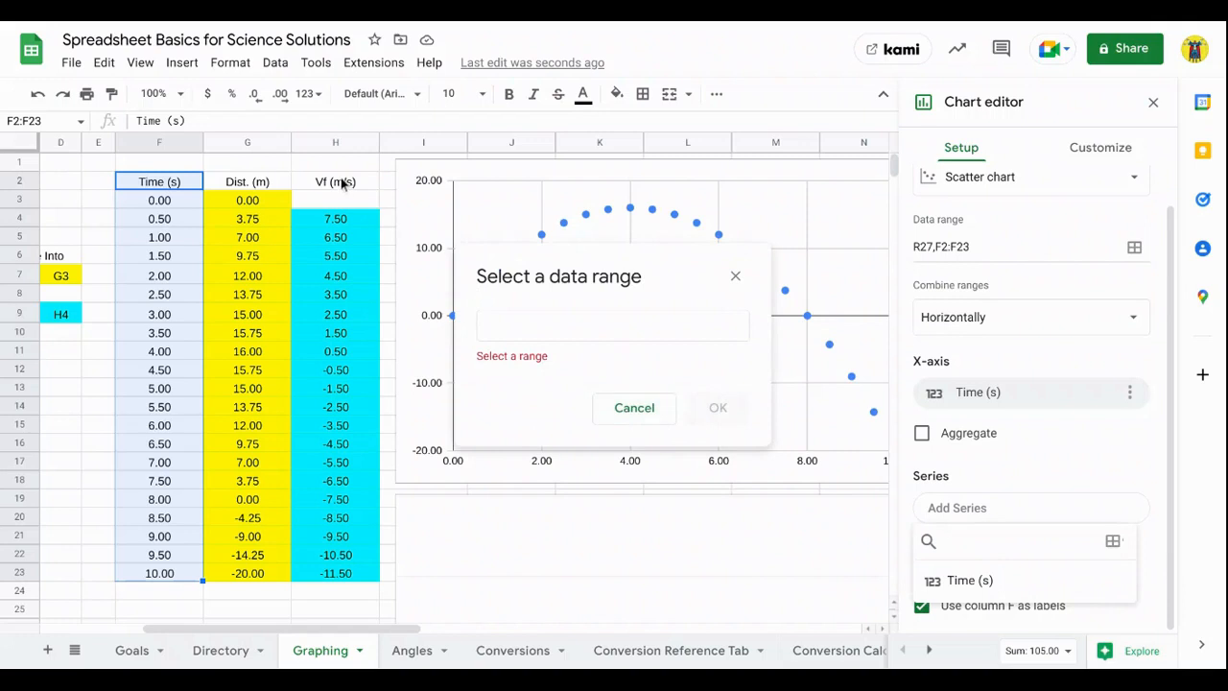
left_click_drag(343, 183, 347, 575)
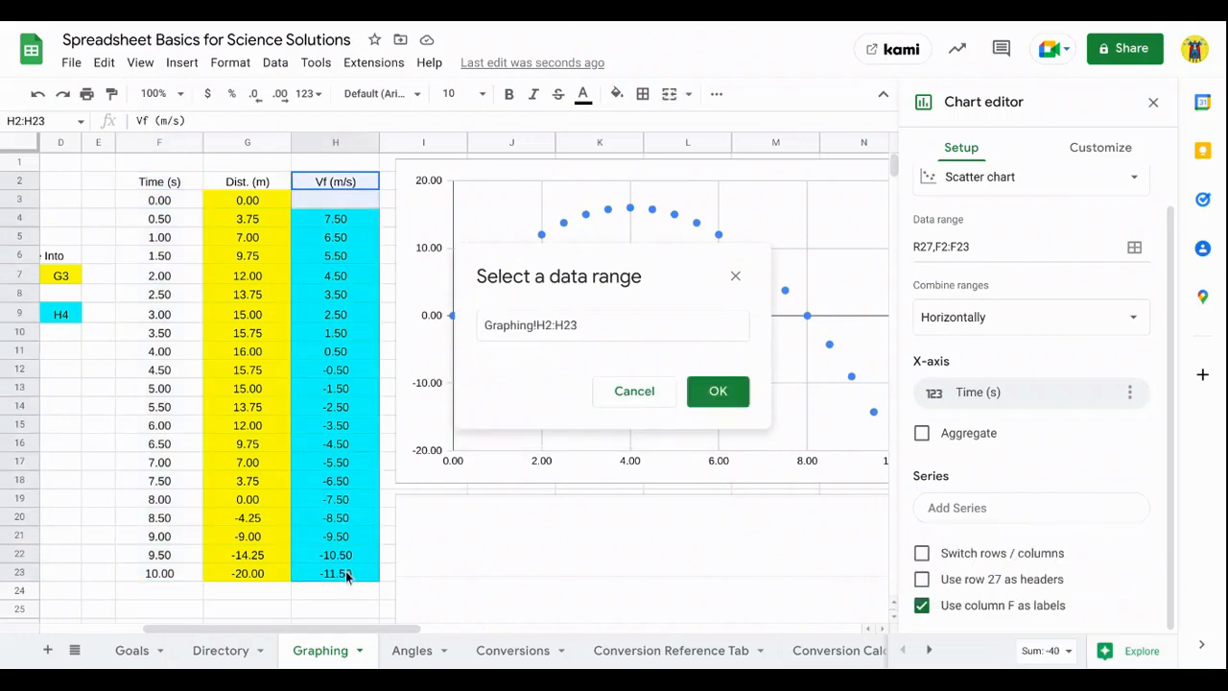
left_click(717, 391)
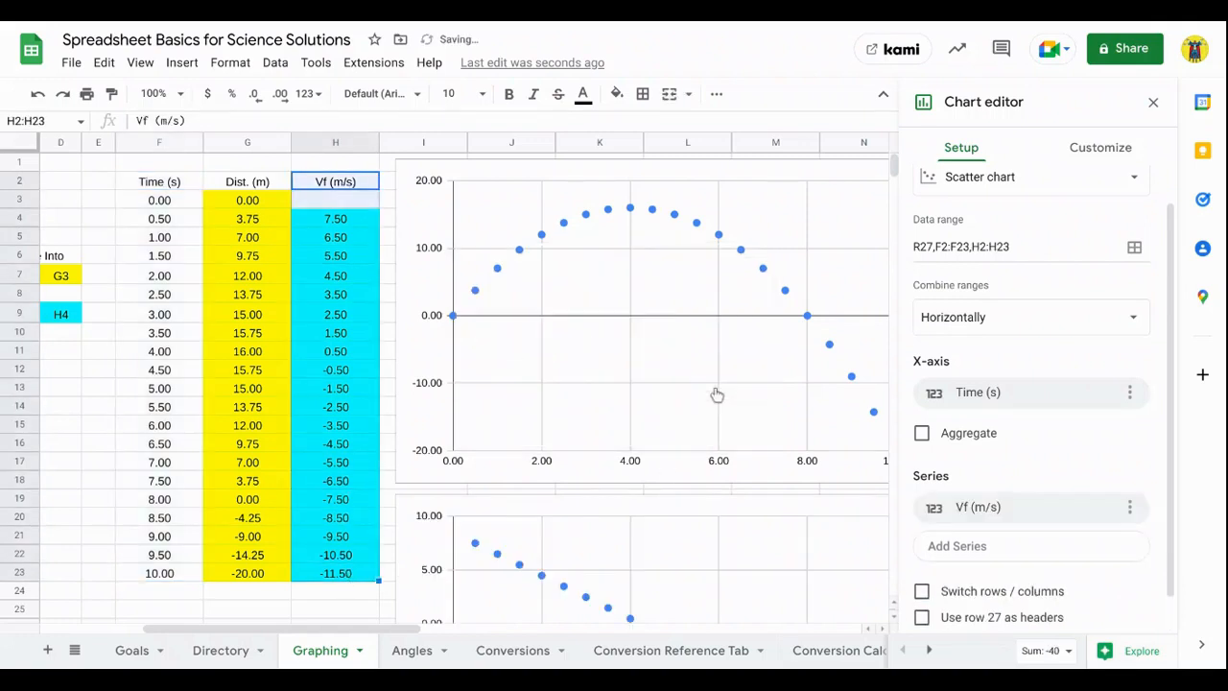
scroll(721, 411, "down", 1)
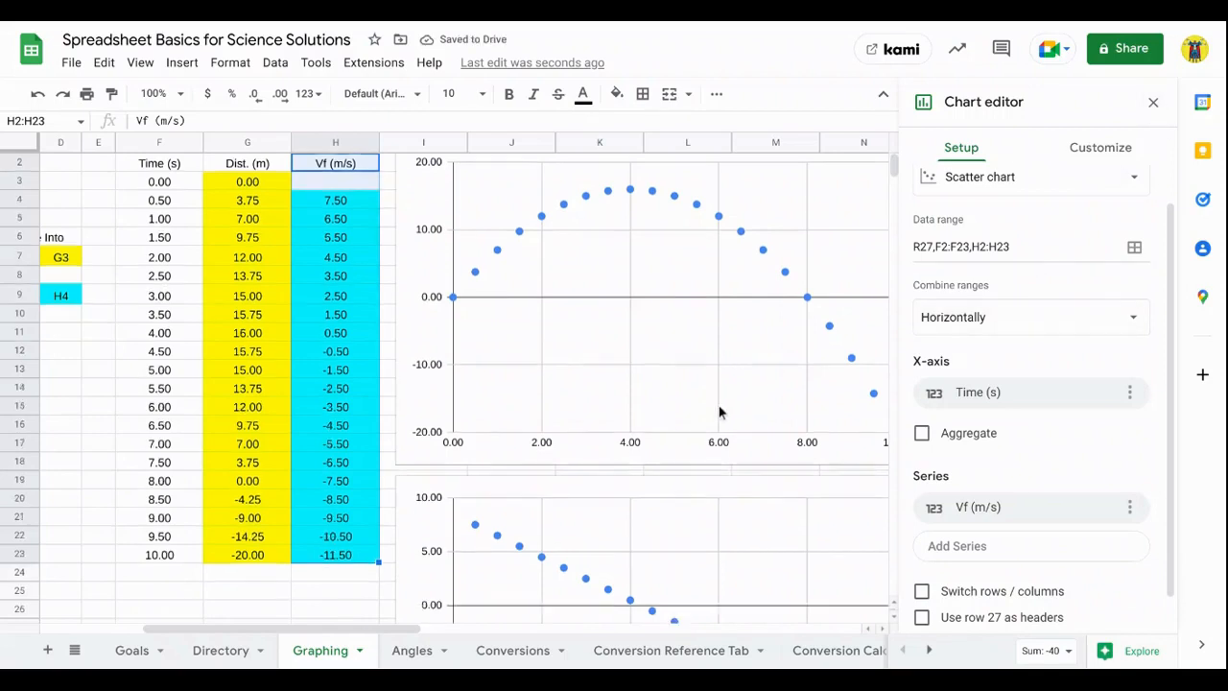
scroll(721, 412, "down", 5)
scroll(720, 412, "right", 2)
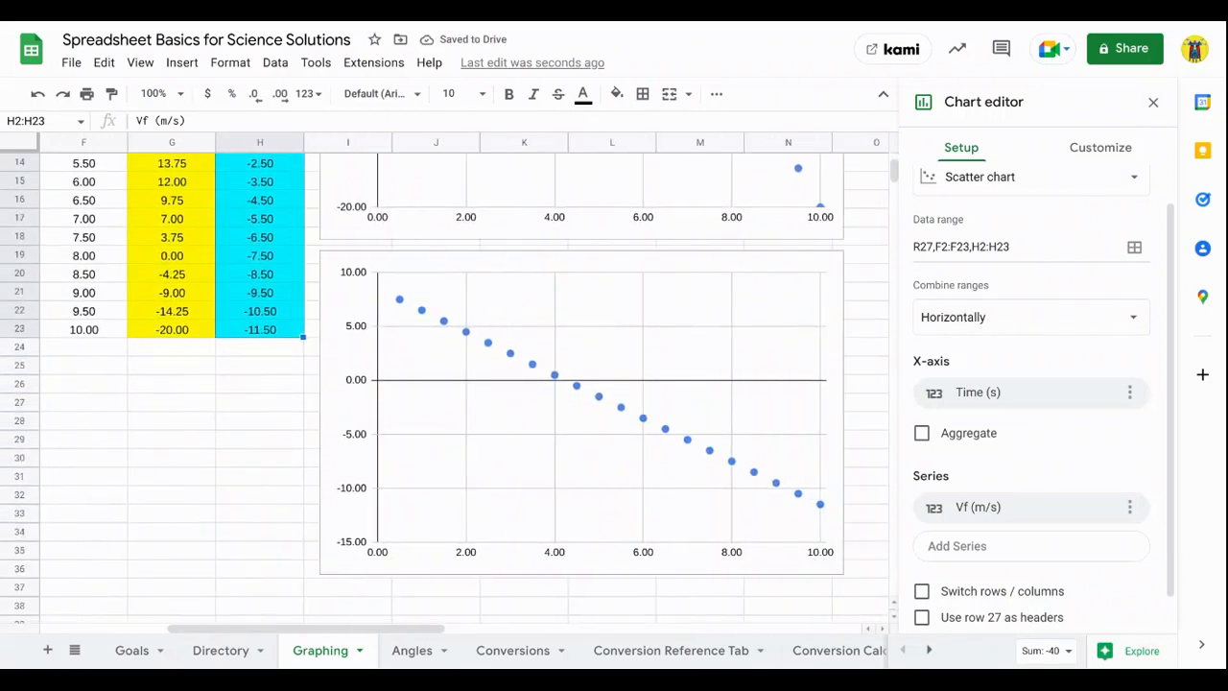
scroll(721, 411, "up", 6)
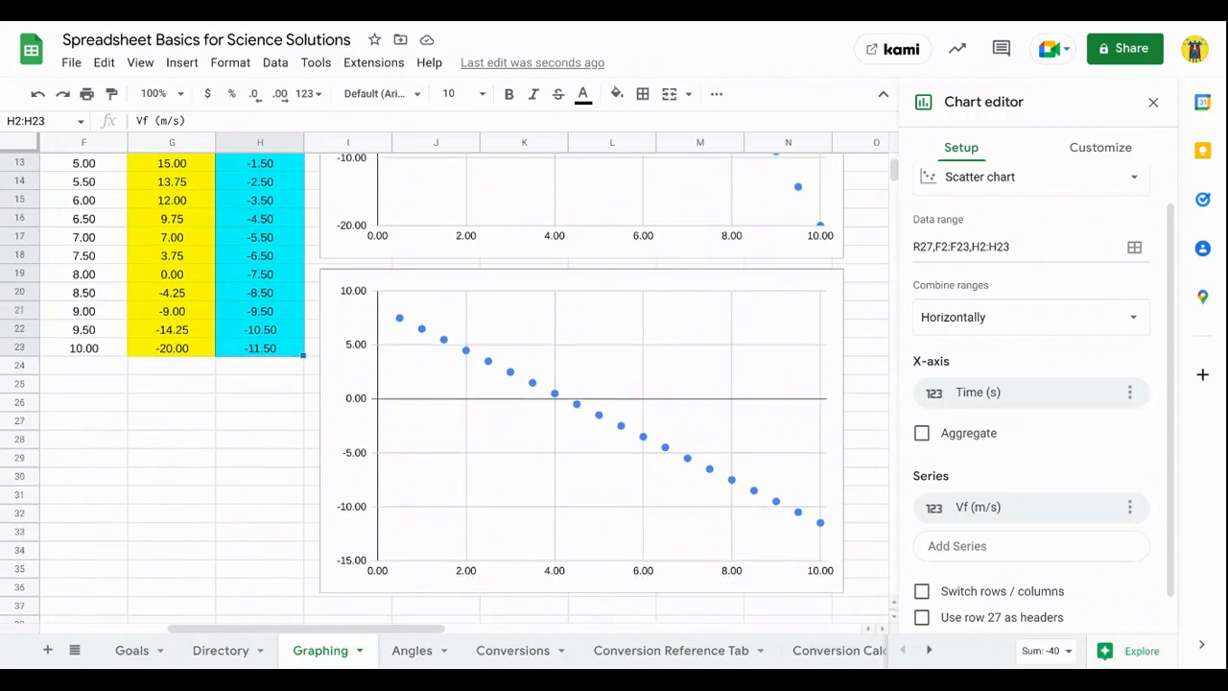
left_click(1152, 103)
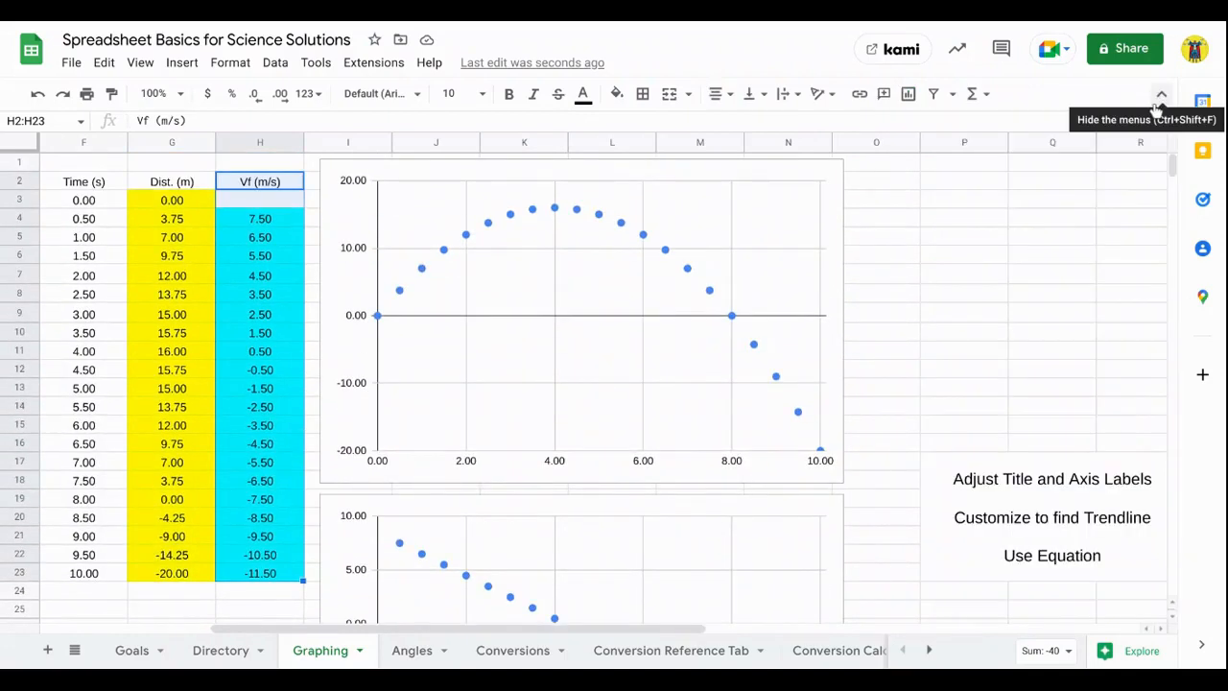
- Open the distance chart for editing and show its chart style customization options
left_click(760, 220)
left_click(833, 173)
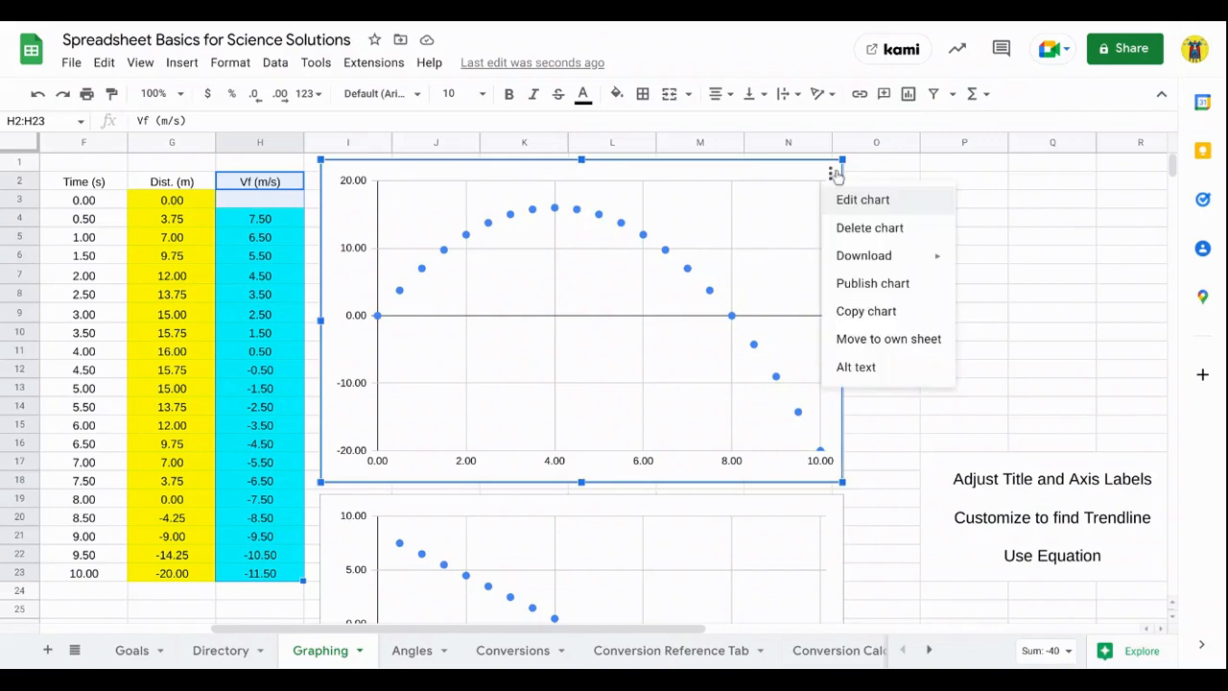
left_click(852, 202)
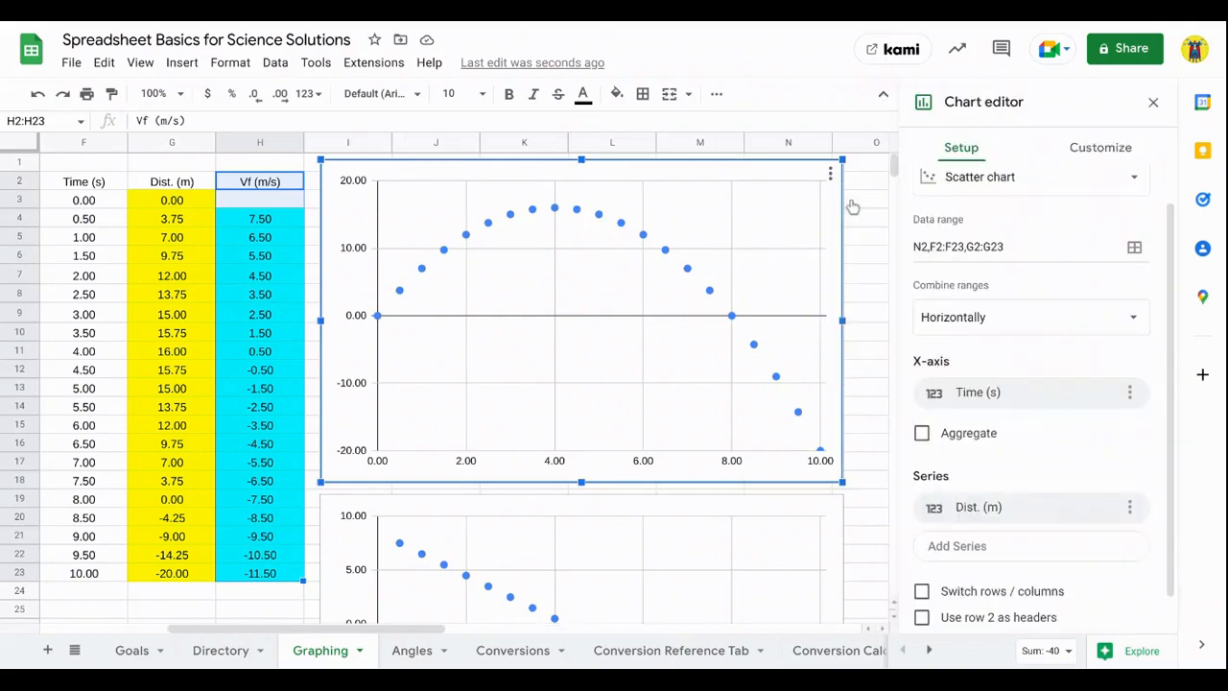
left_click(1103, 148)
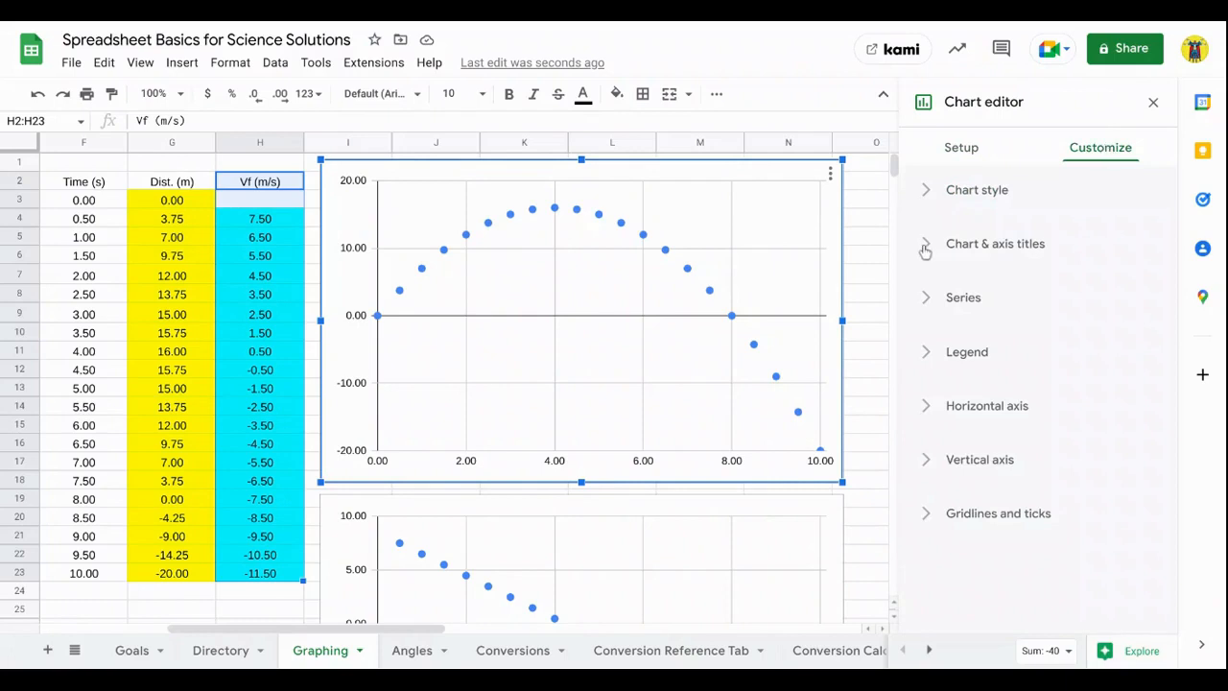
left_click(926, 192)
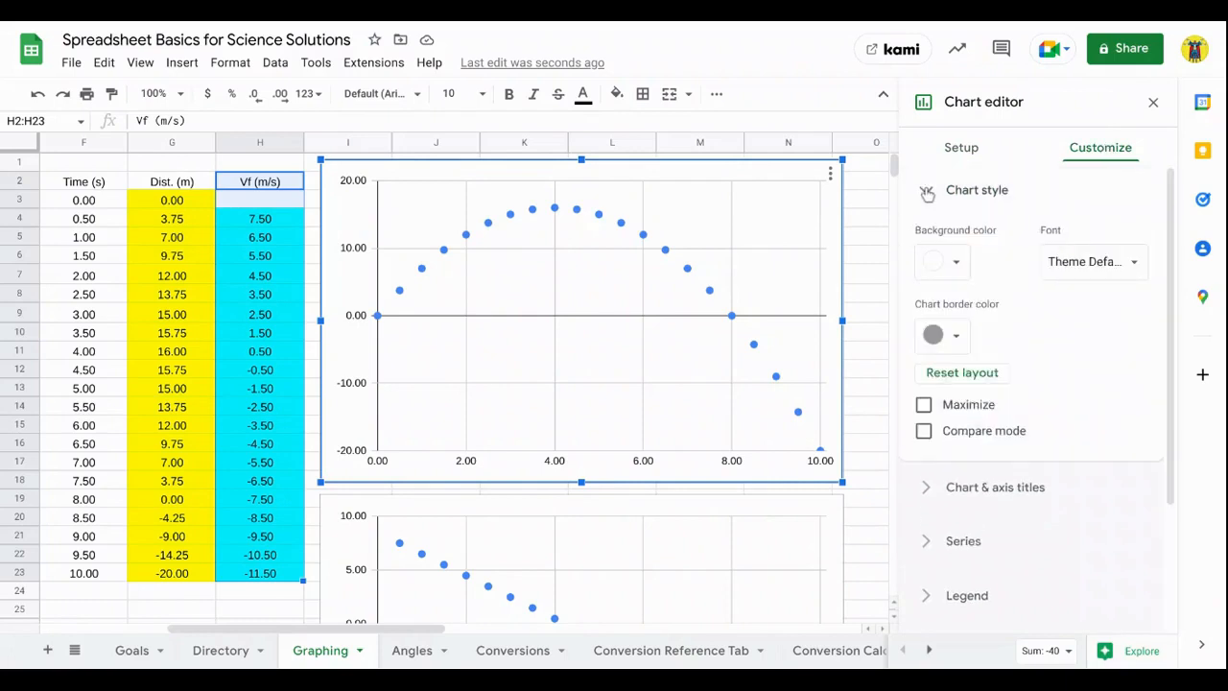
- Try None and yellow as the distance chart's background color, and set the background back to white
left_click(954, 265)
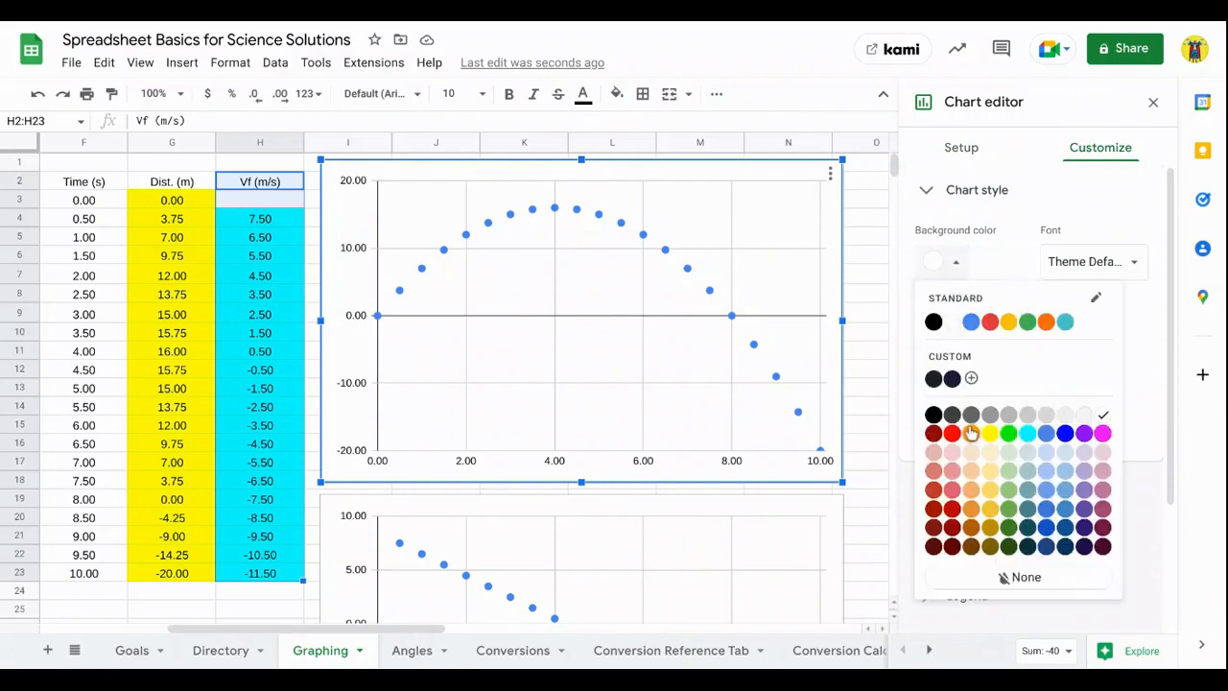
left_click(979, 573)
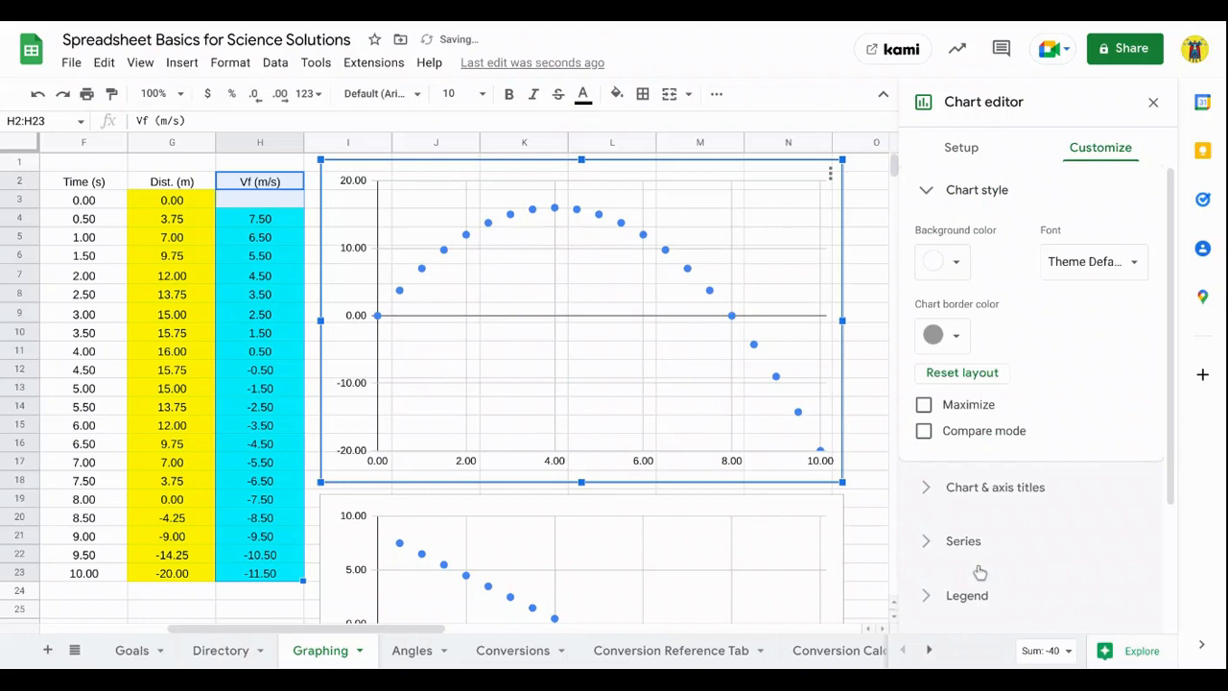
left_click(956, 264)
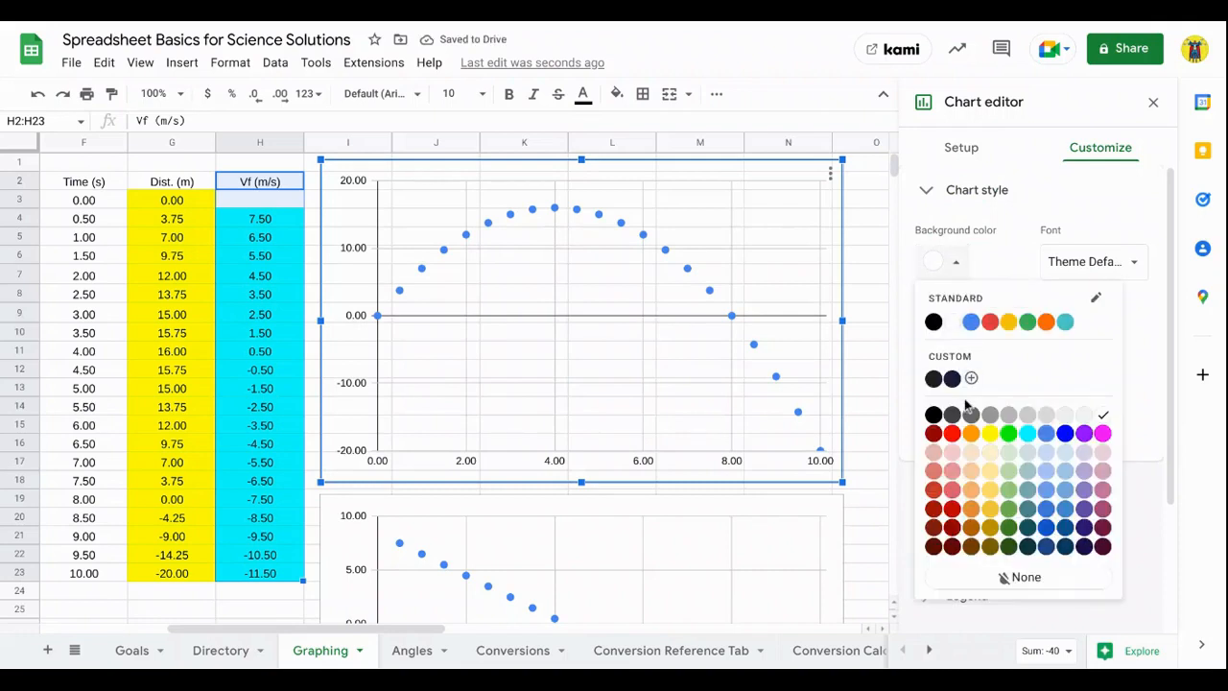
left_click(989, 433)
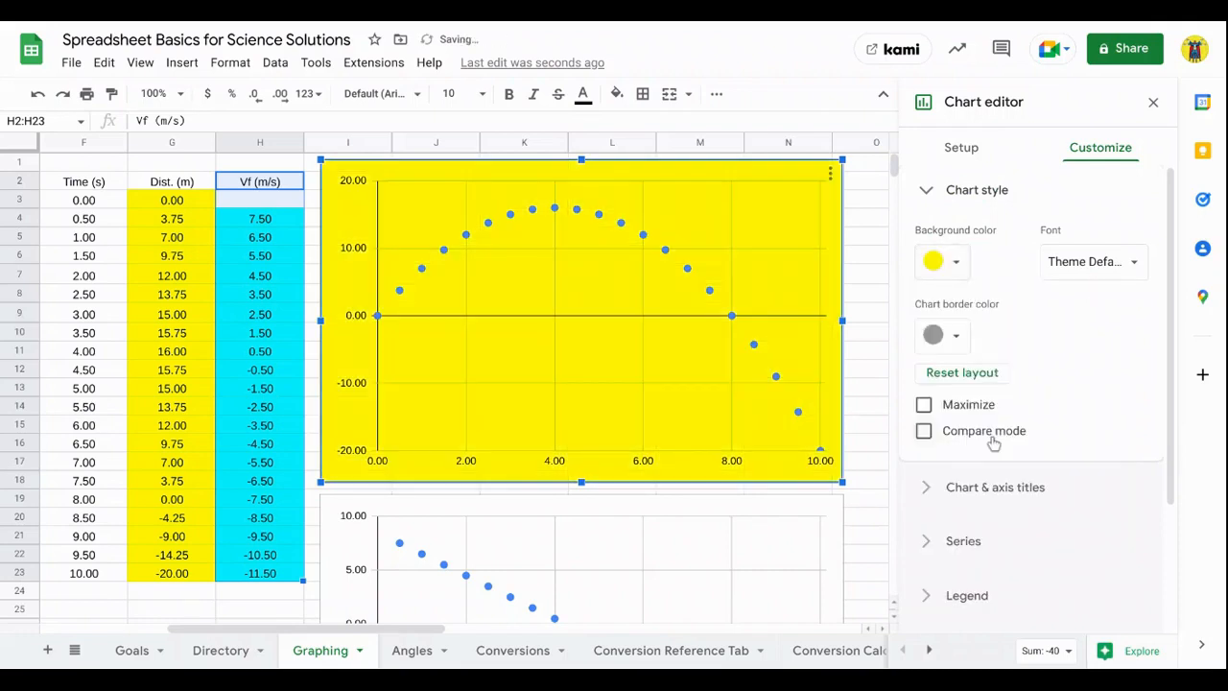
left_click(956, 265)
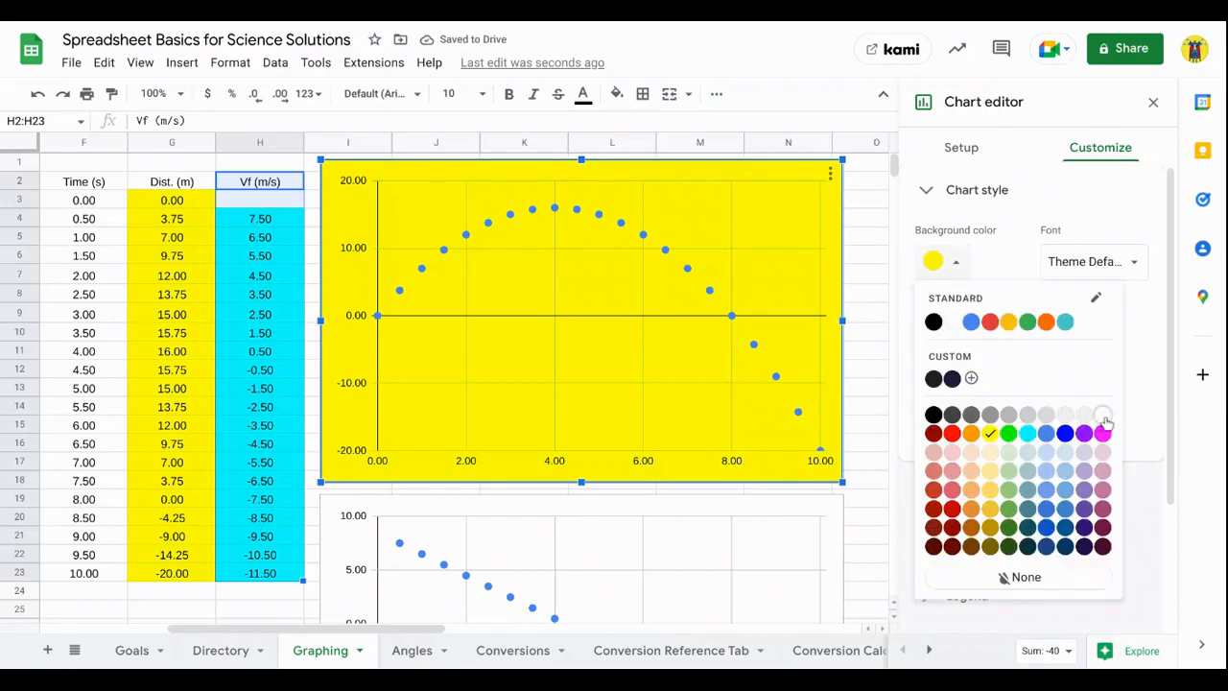
left_click(1103, 415)
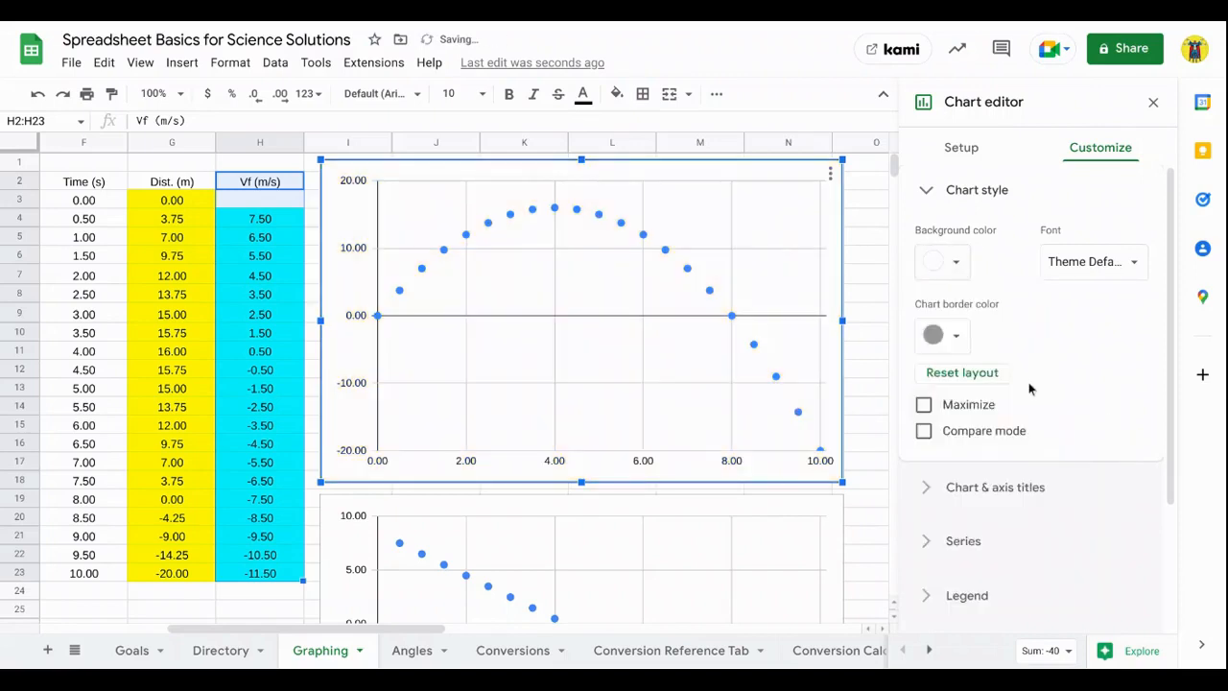
- Set the distance chart's border color to black and collapse the chart style options
left_click(957, 336)
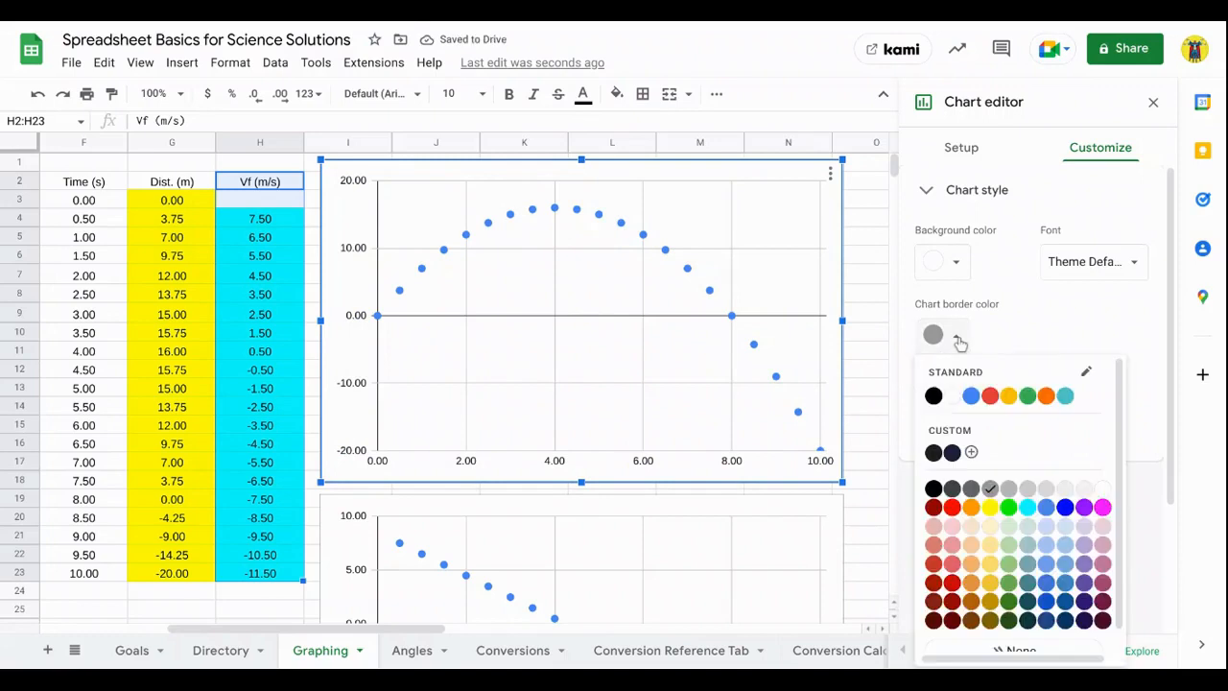
left_click(932, 489)
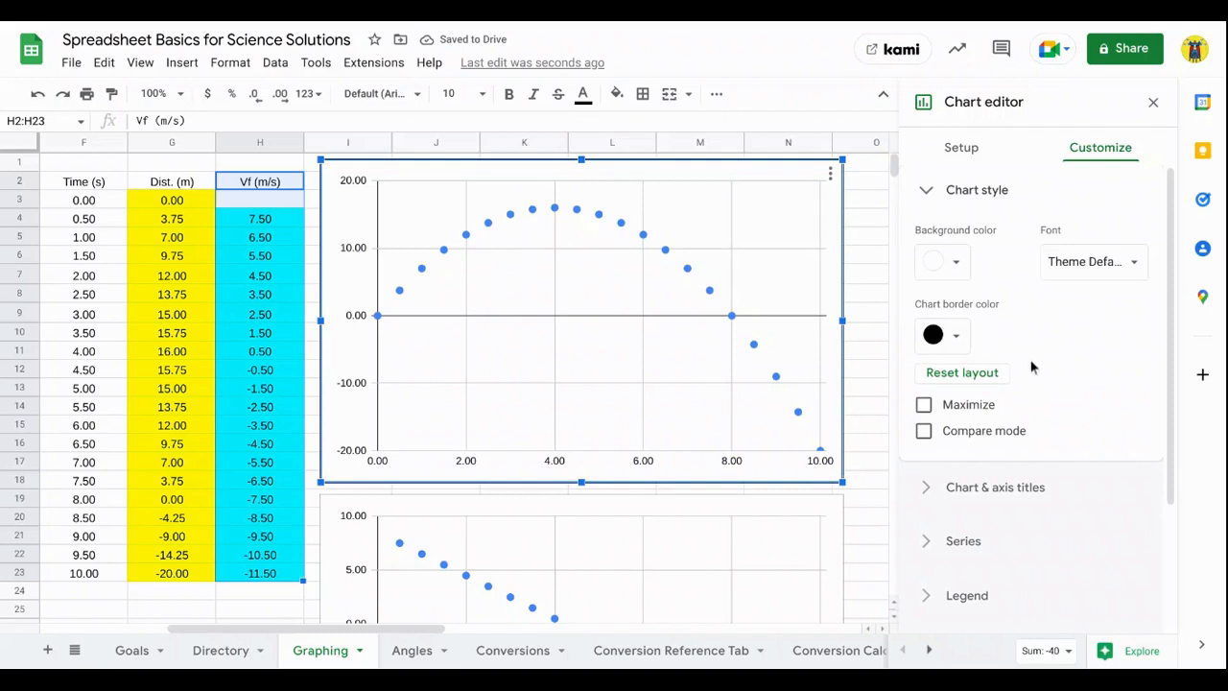
left_click(929, 191)
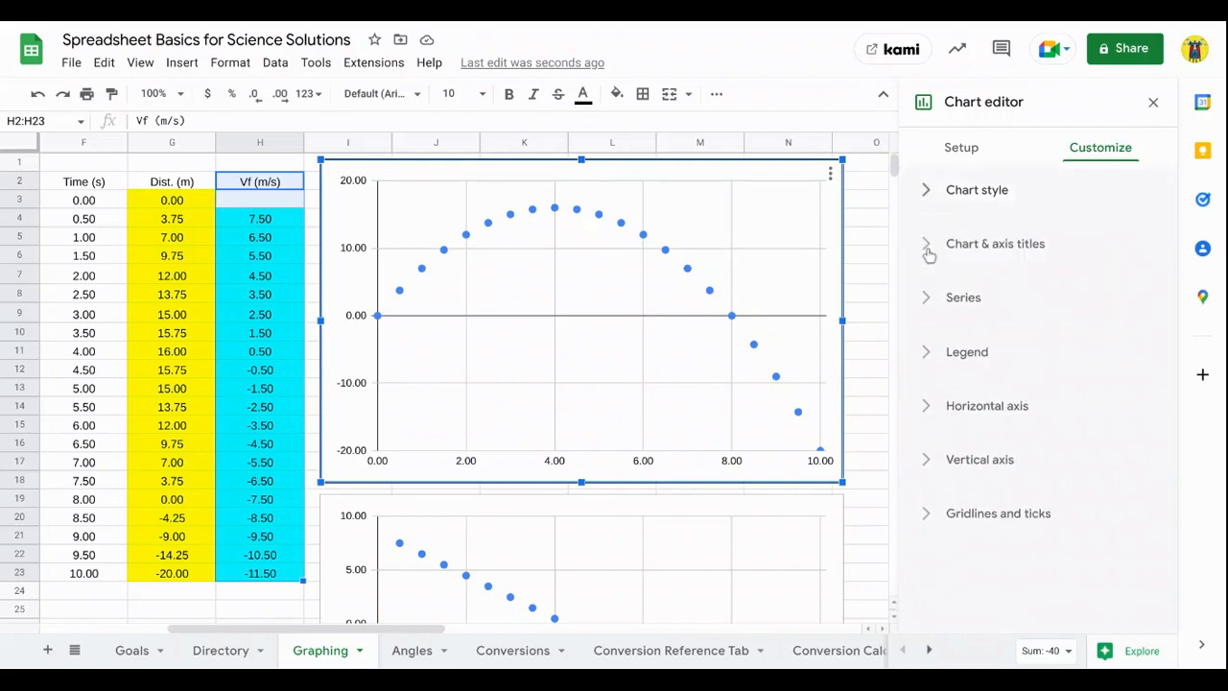
- Give the distance chart the title "Distance vs. Time"
left_click(930, 245)
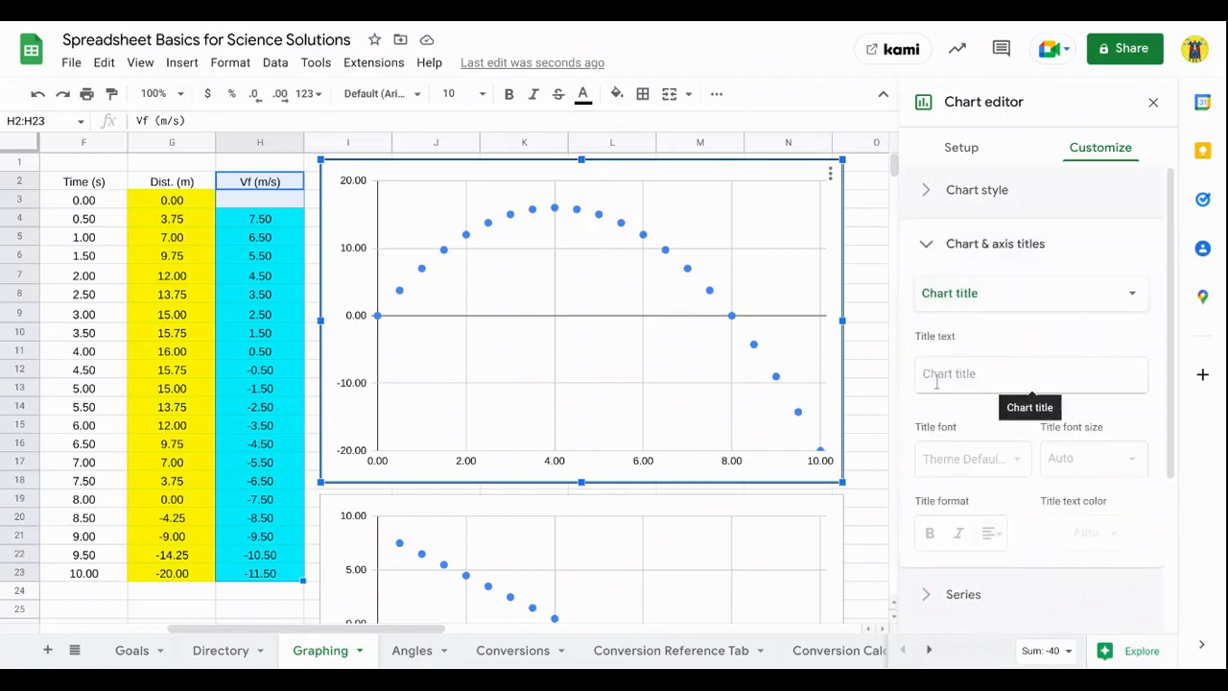
left_click(1129, 296)
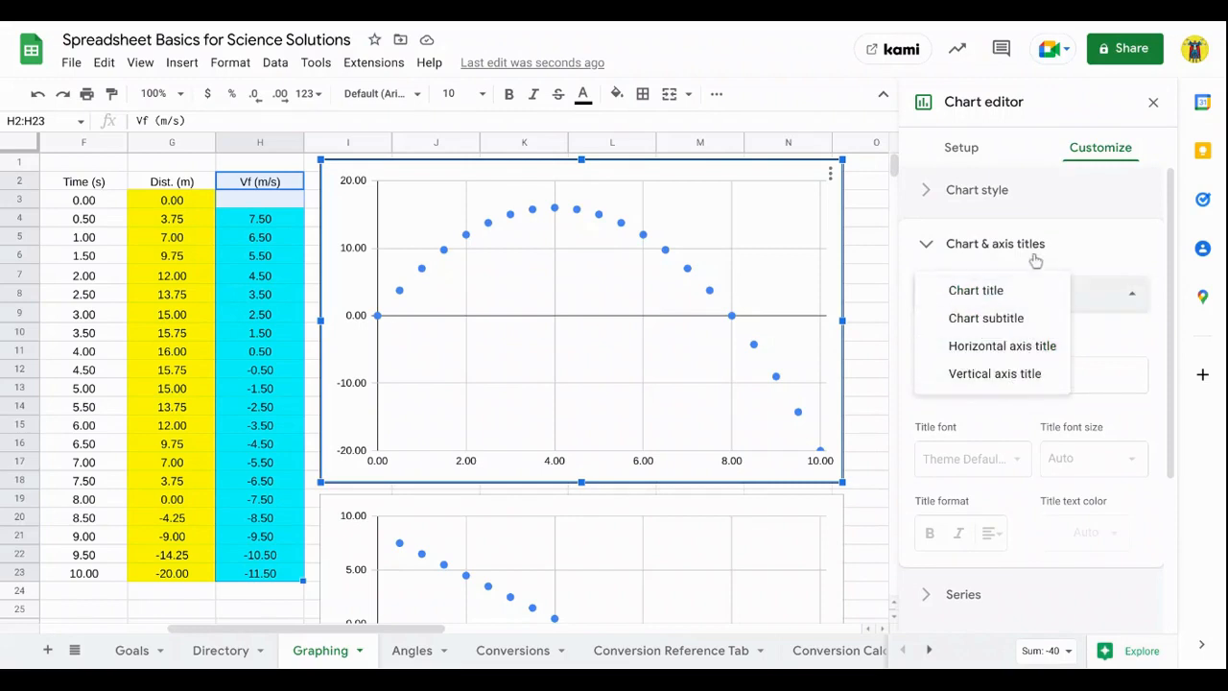
left_click(1015, 292)
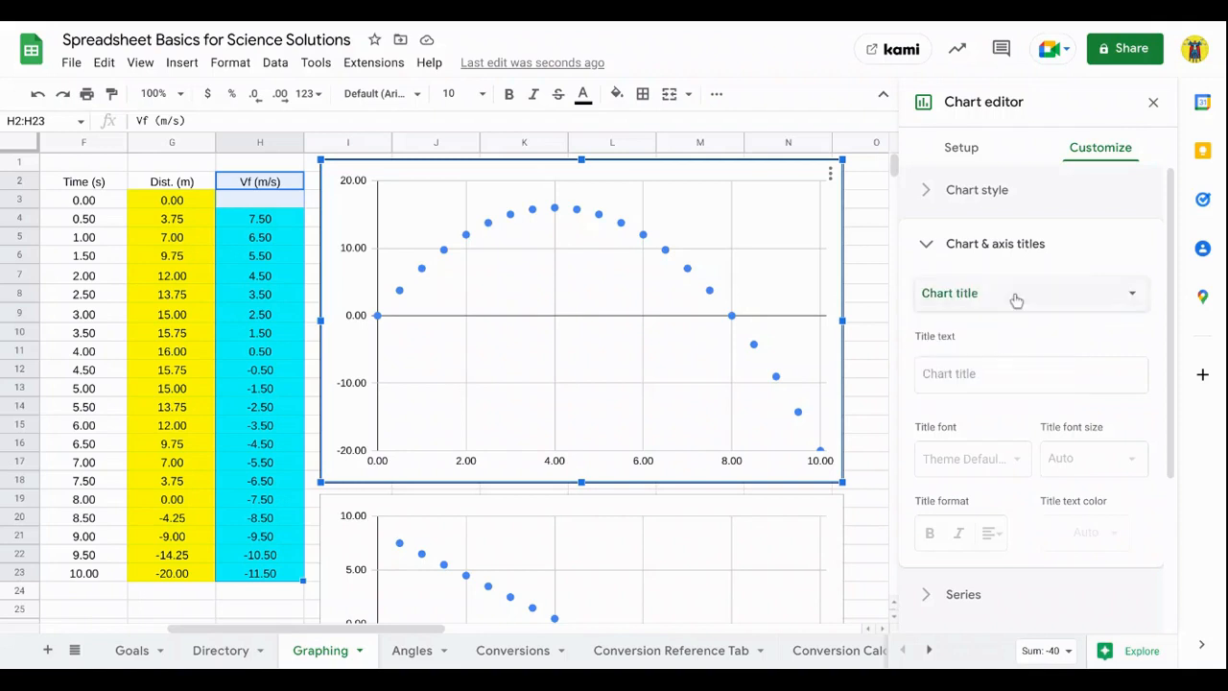
left_click(940, 374)
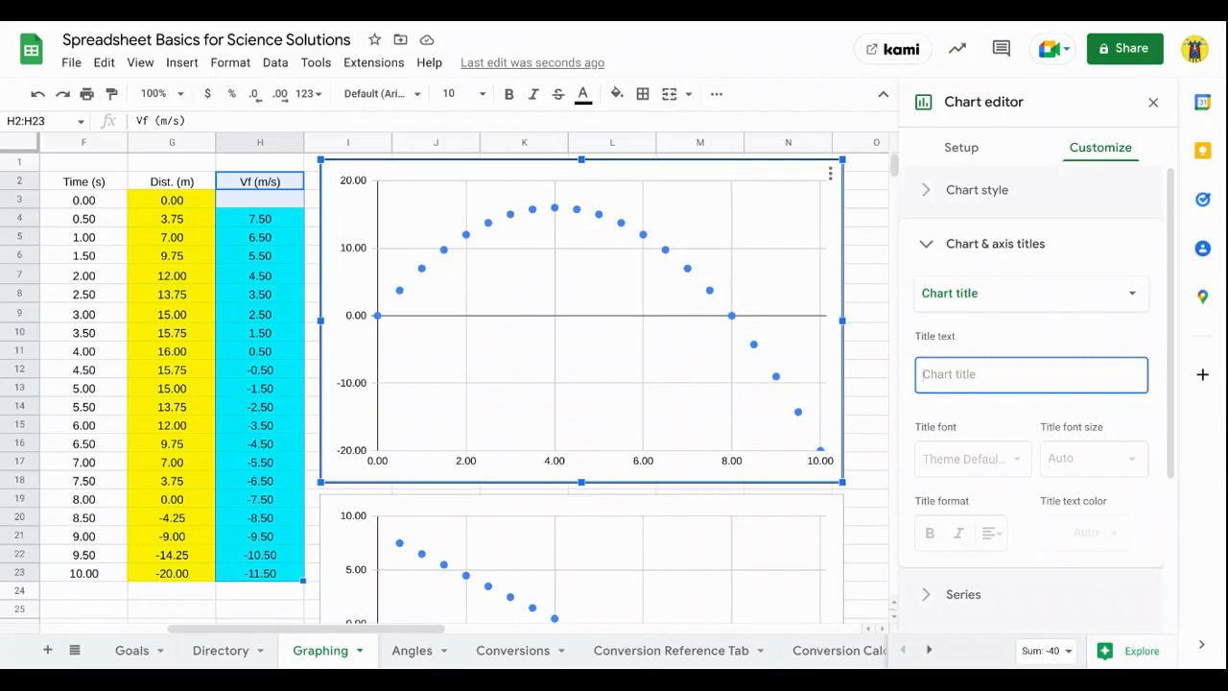
type("Dstance")
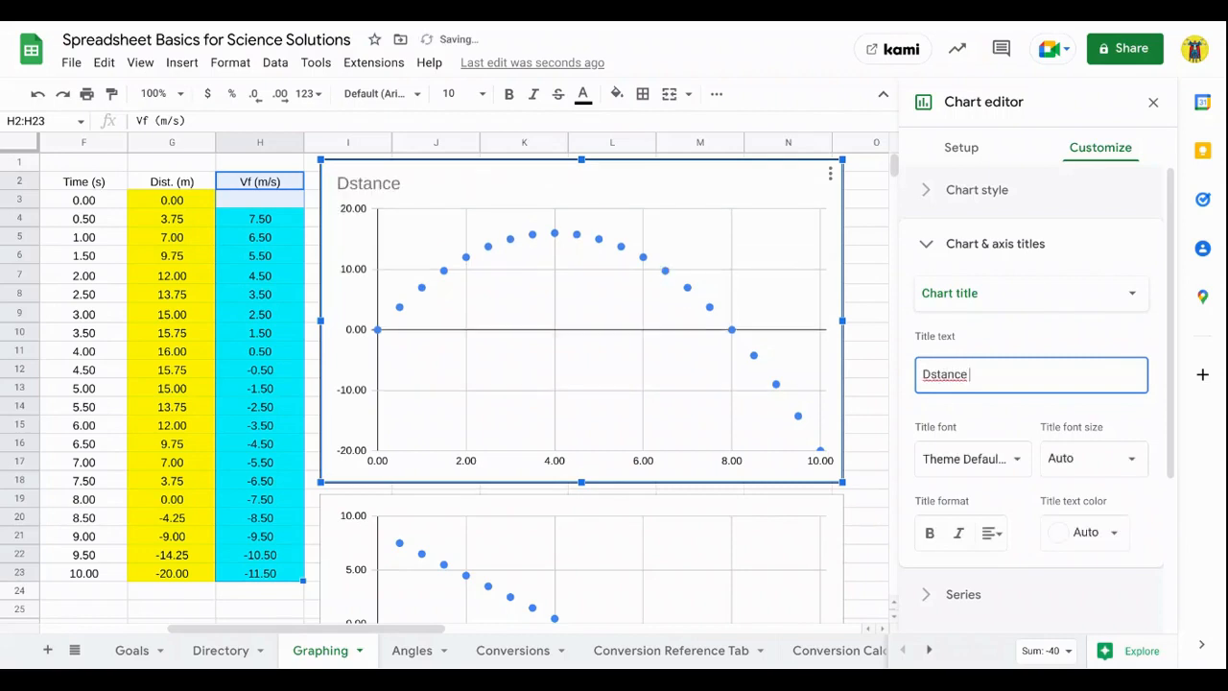
type(" vs. Time")
double_click(945, 375)
type("Distance")
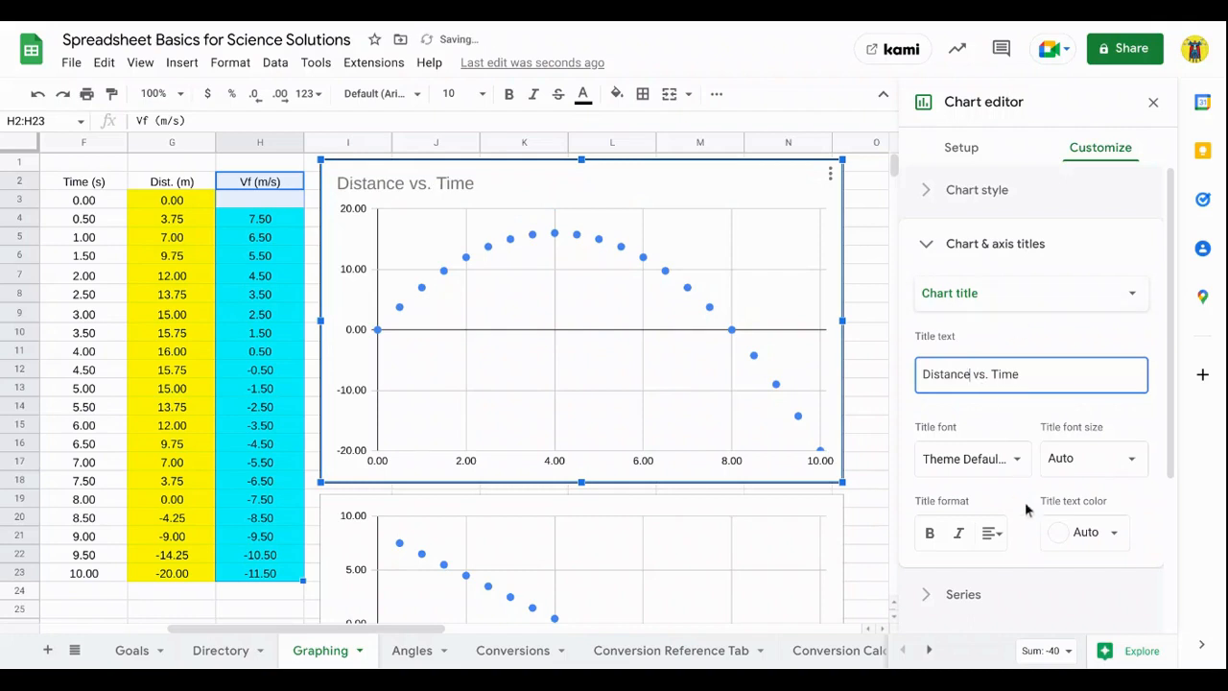
- Format the Distance vs. Time chart's title in blue bold text
left_click(1114, 535)
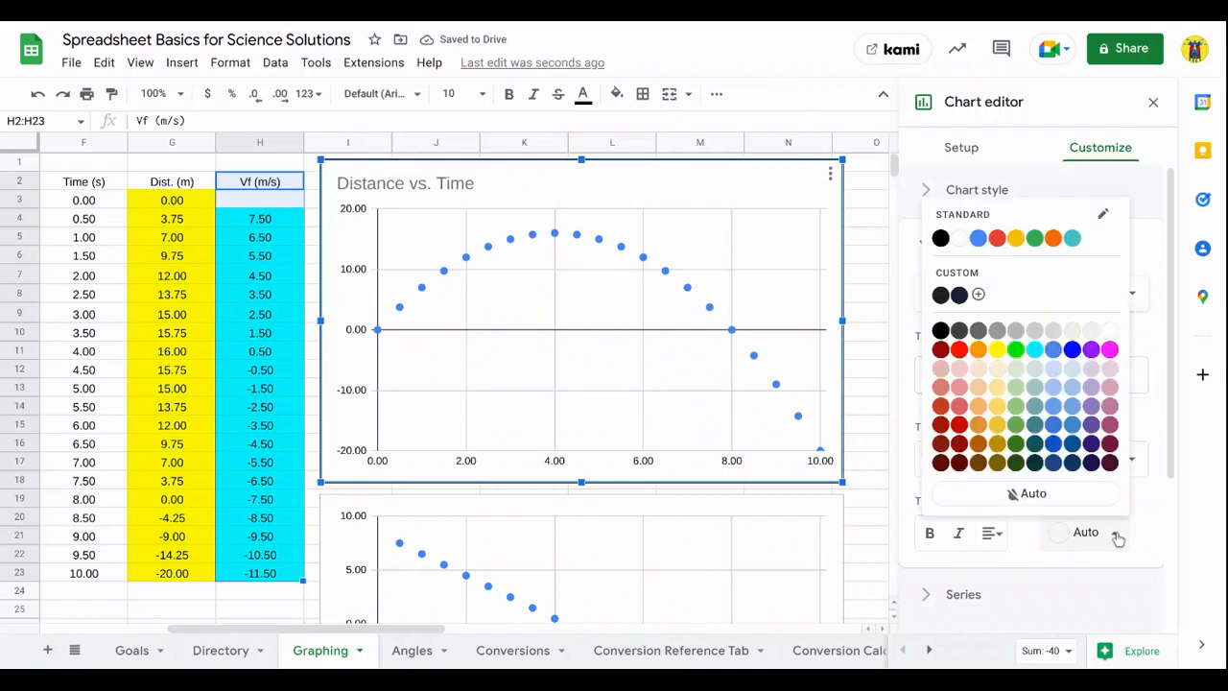
left_click(1072, 350)
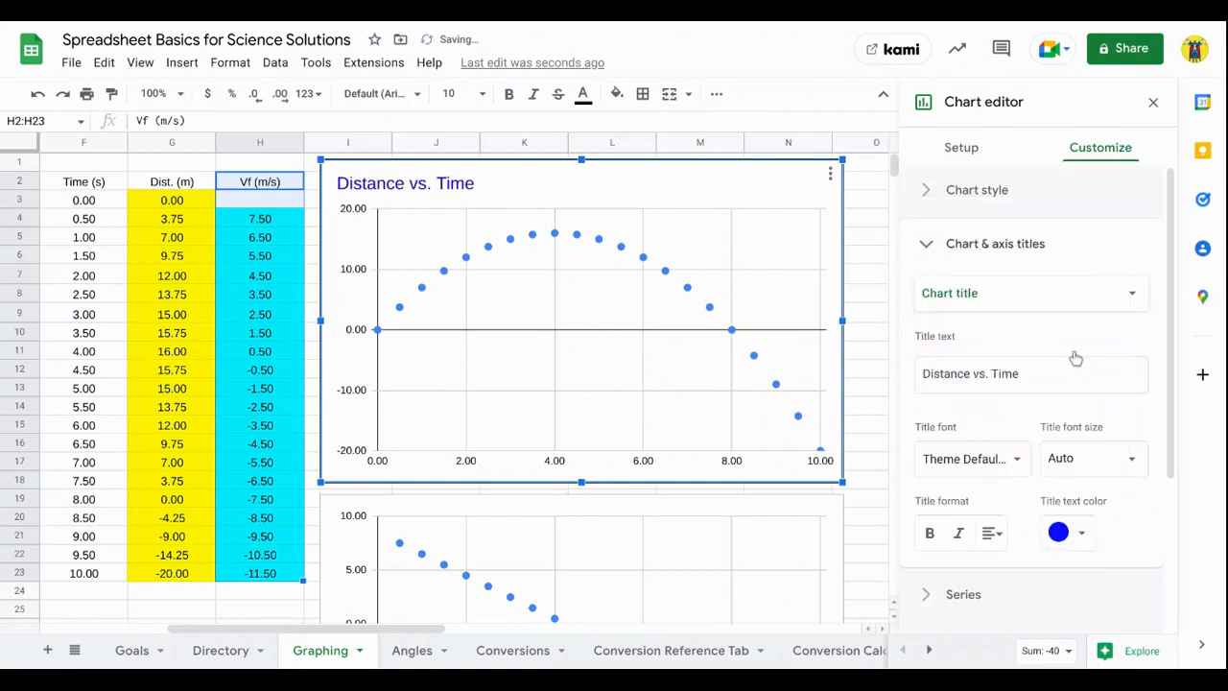
left_click(930, 533)
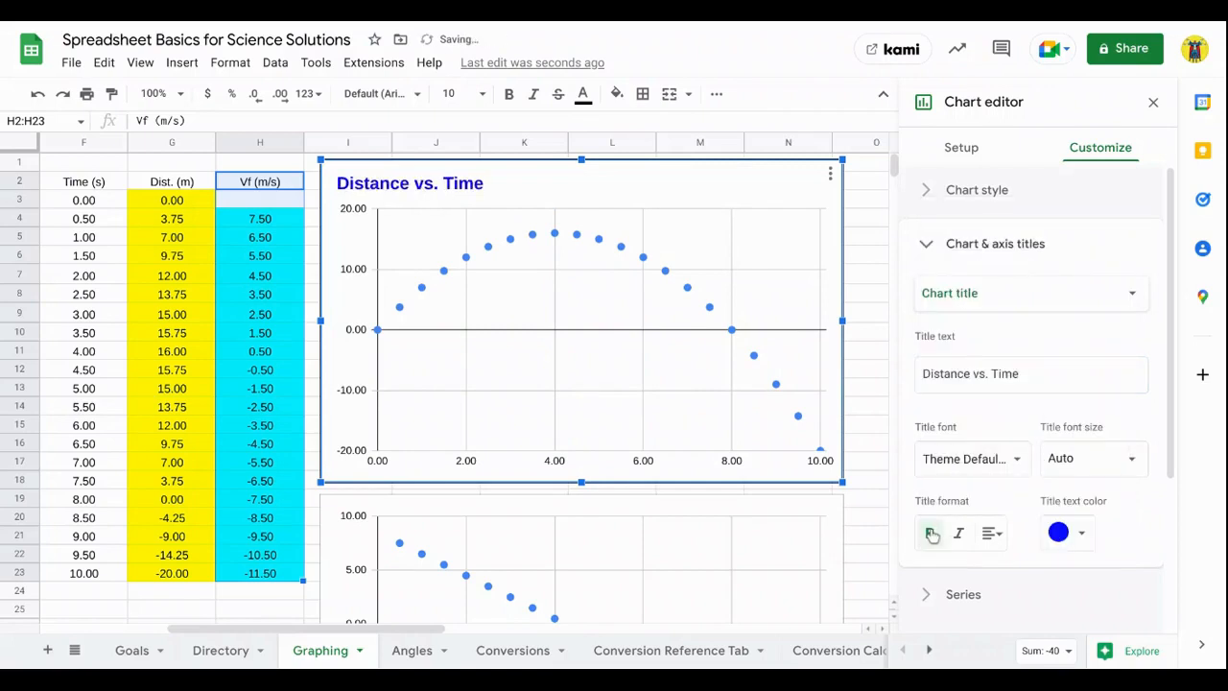
- Add the author's full name as the Distance vs. Time chart's subtitle and align it to the center
left_click(1133, 298)
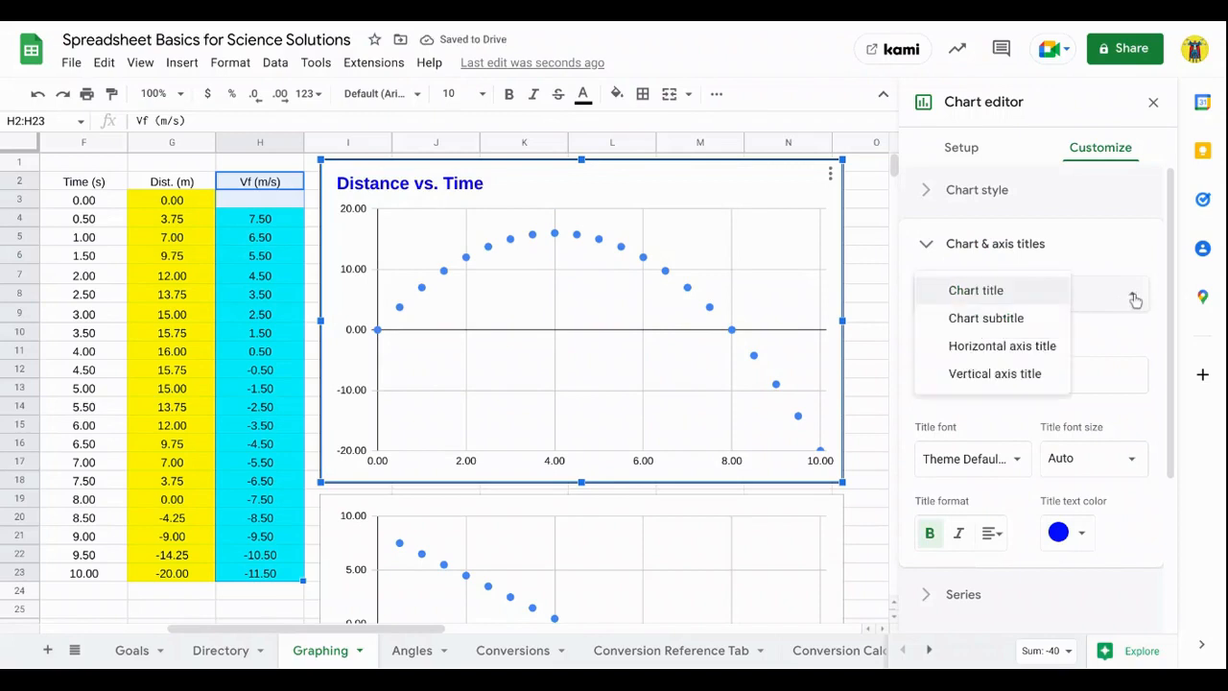
left_click(973, 319)
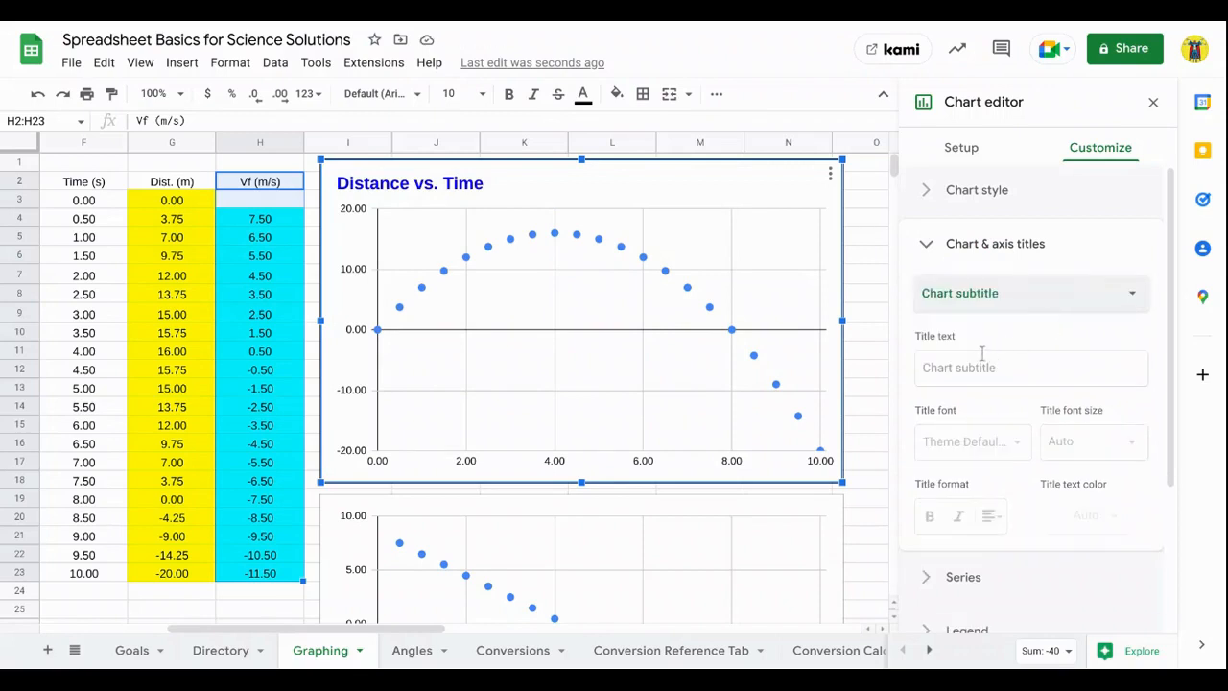
left_click(955, 374)
type("Carlo Catucci")
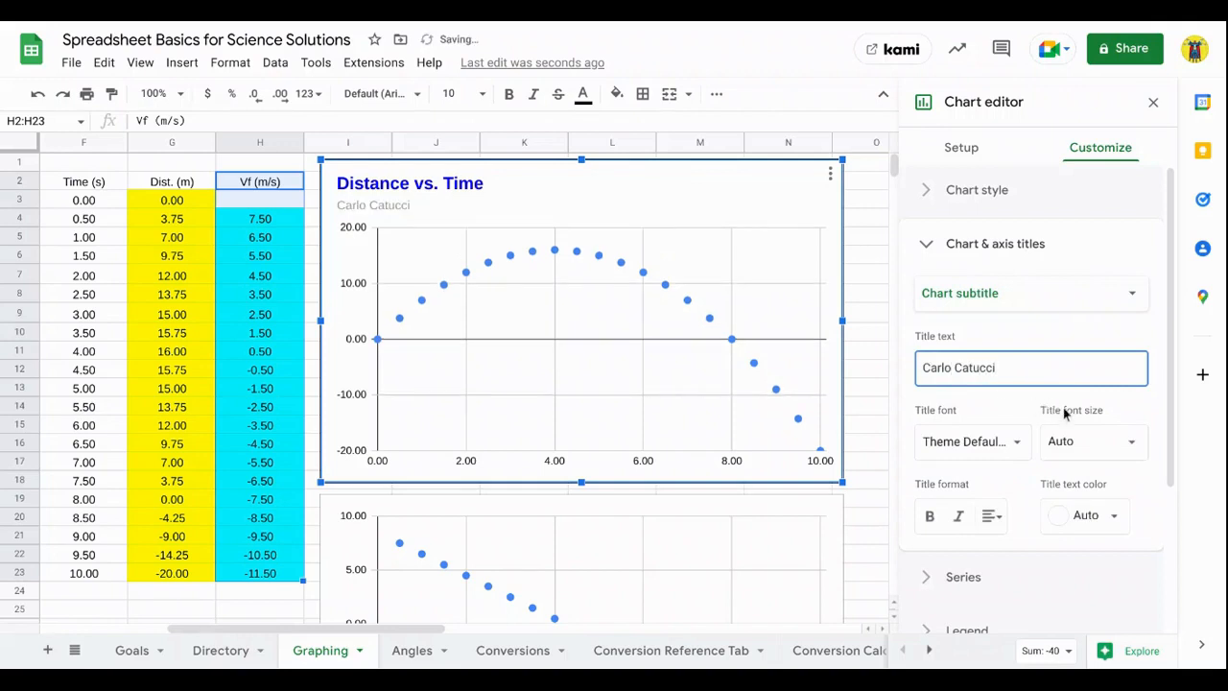
left_click(992, 519)
left_click(1015, 548)
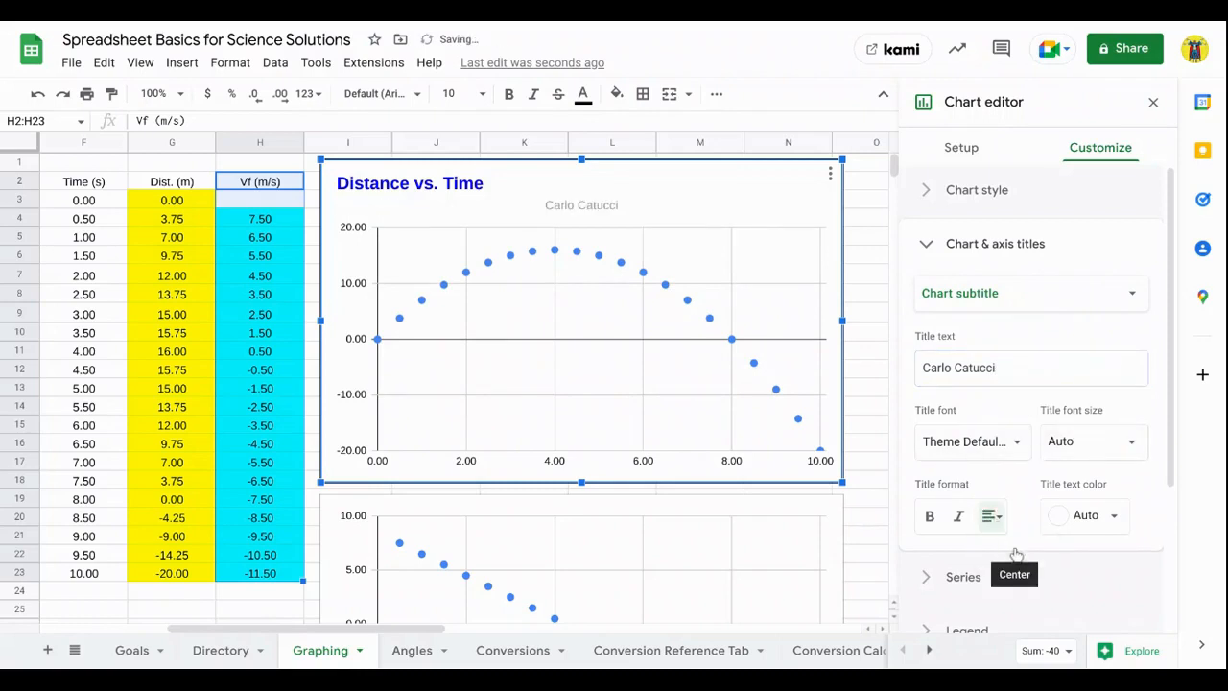
- Center the main title of the Distance vs. Time chart
left_click(1122, 294)
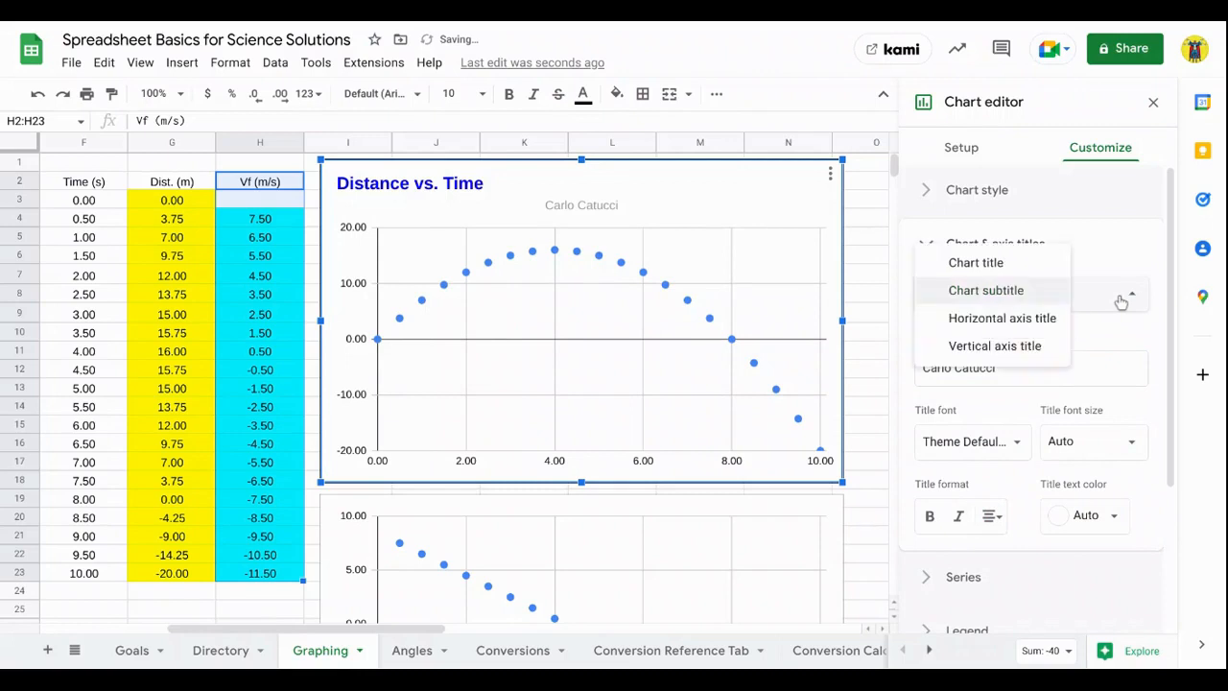
left_click(1024, 273)
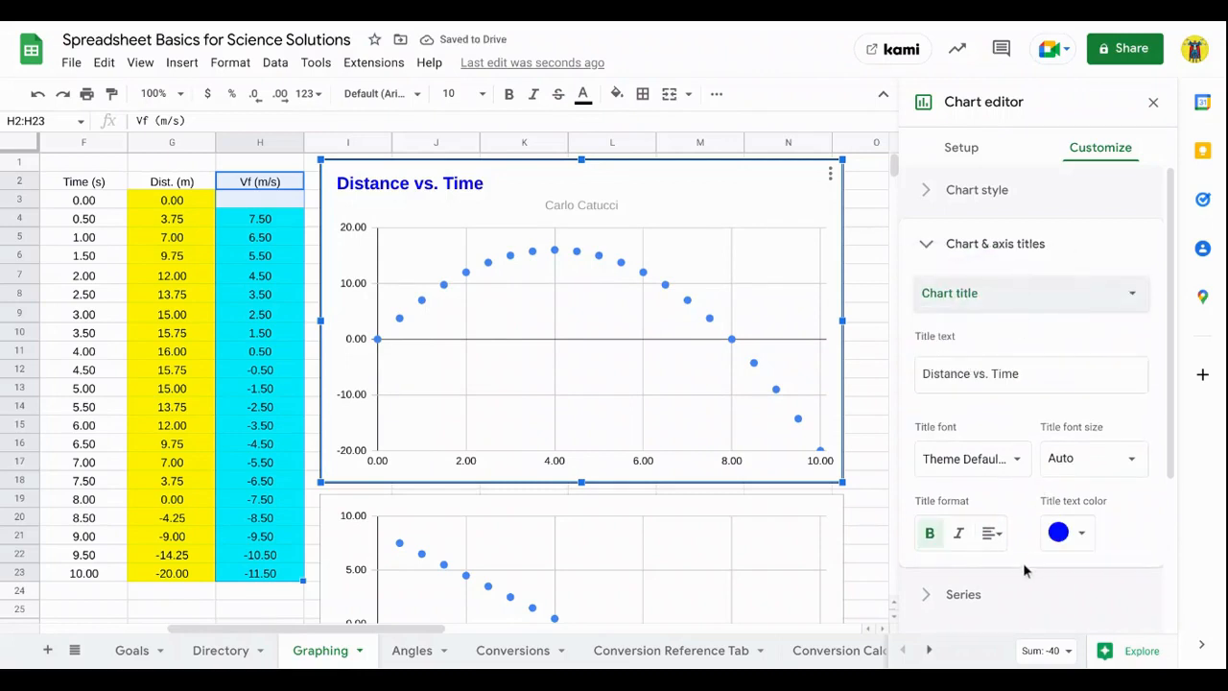
left_click(990, 535)
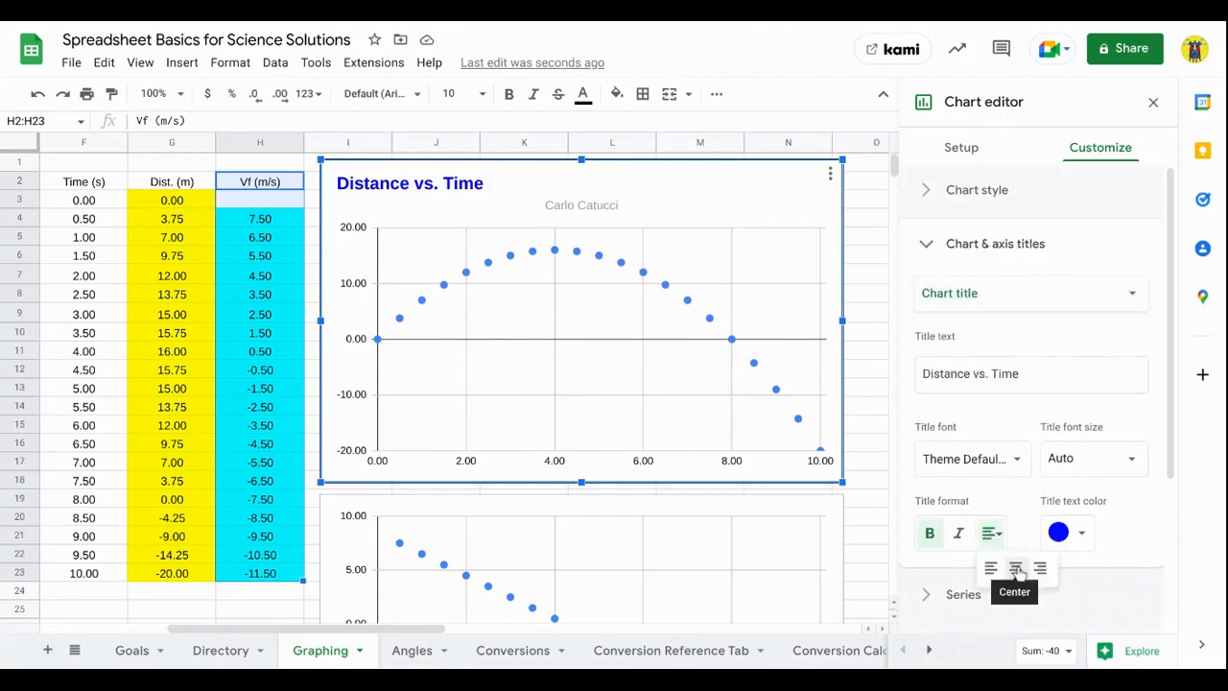
left_click(1015, 568)
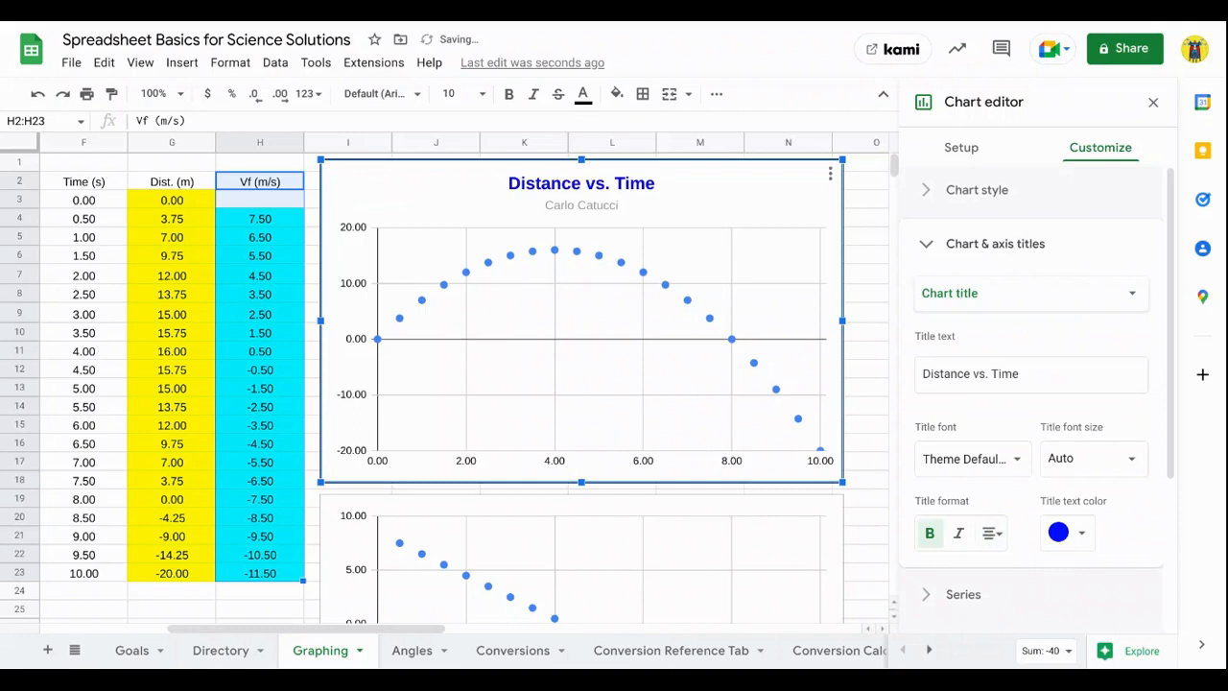
- Set the chart's vertical axis title to "Distance (m)"
left_click(1132, 296)
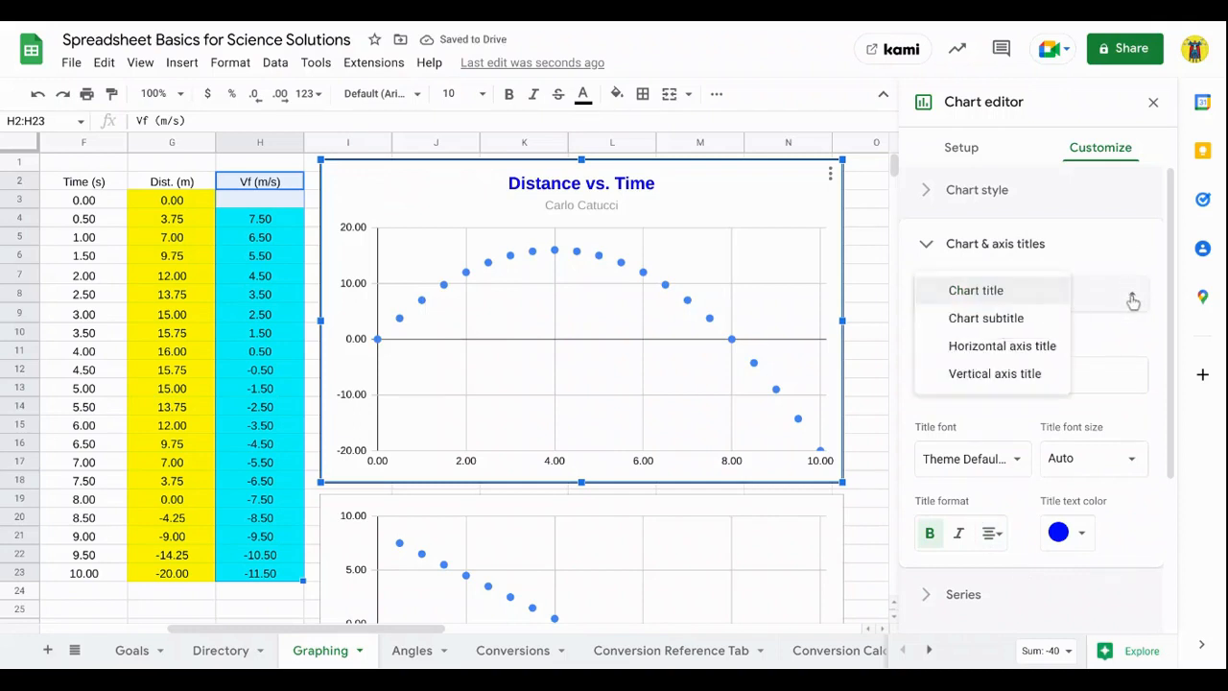
left_click(1000, 375)
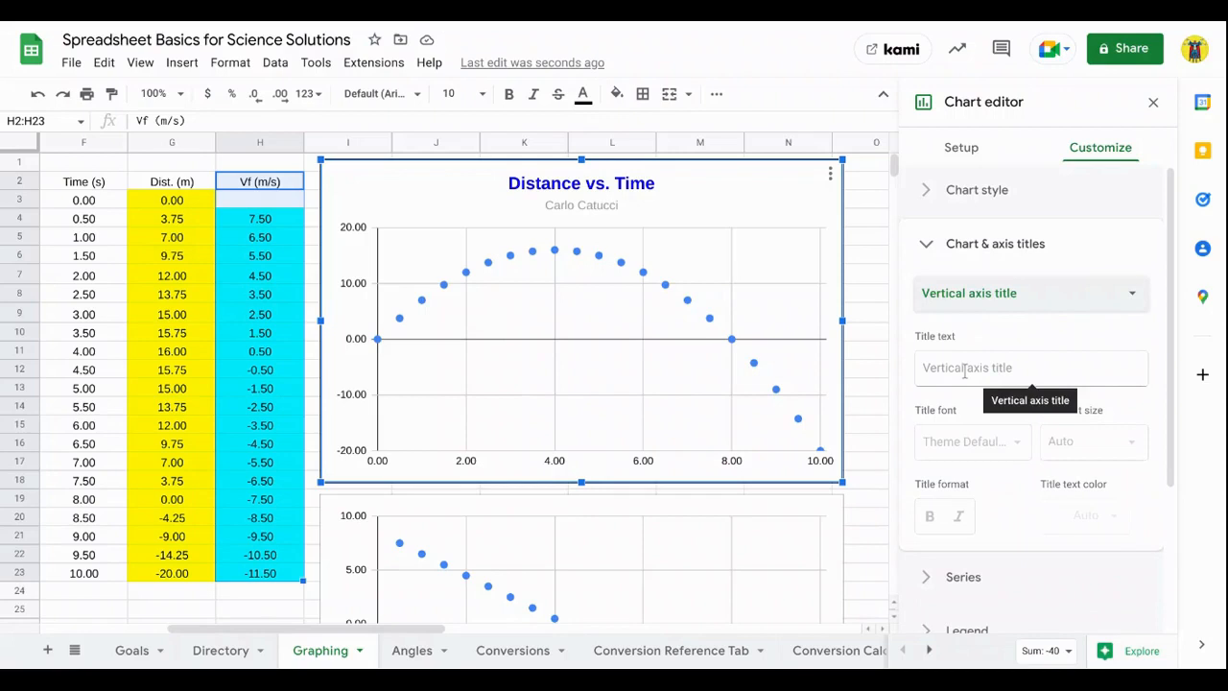
left_click(964, 370)
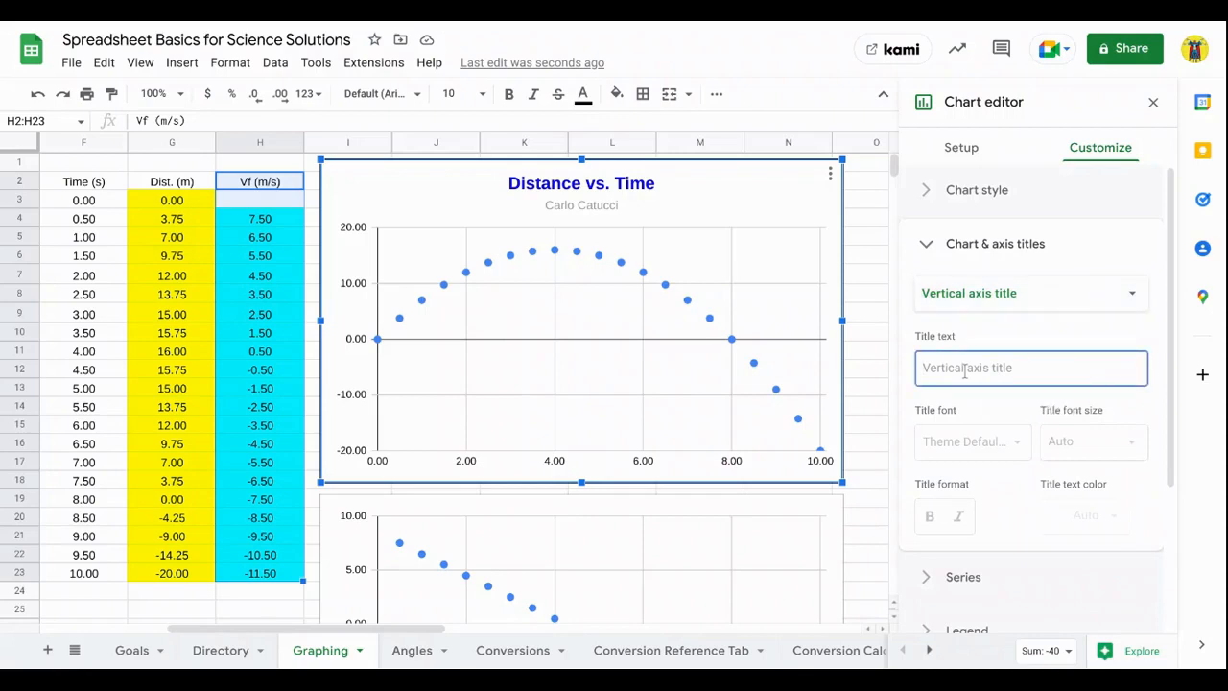
type("Distance (m")
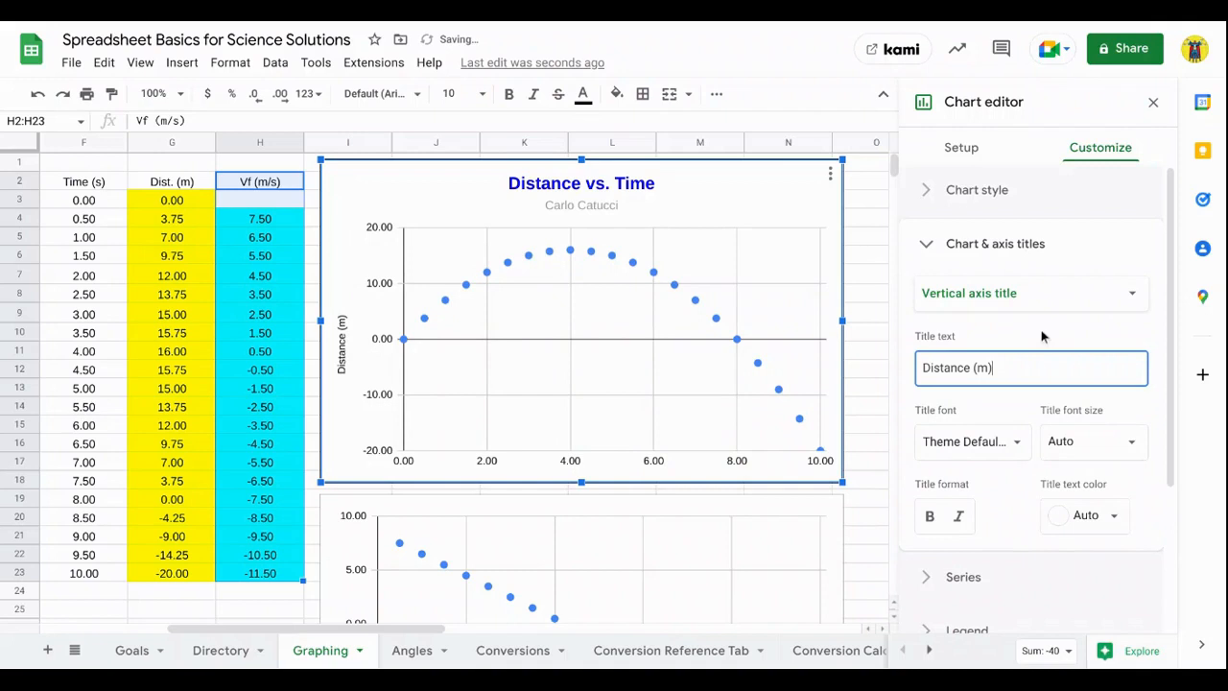
- Set the chart's horizontal axis title to "Time (s)"
left_click(1131, 292)
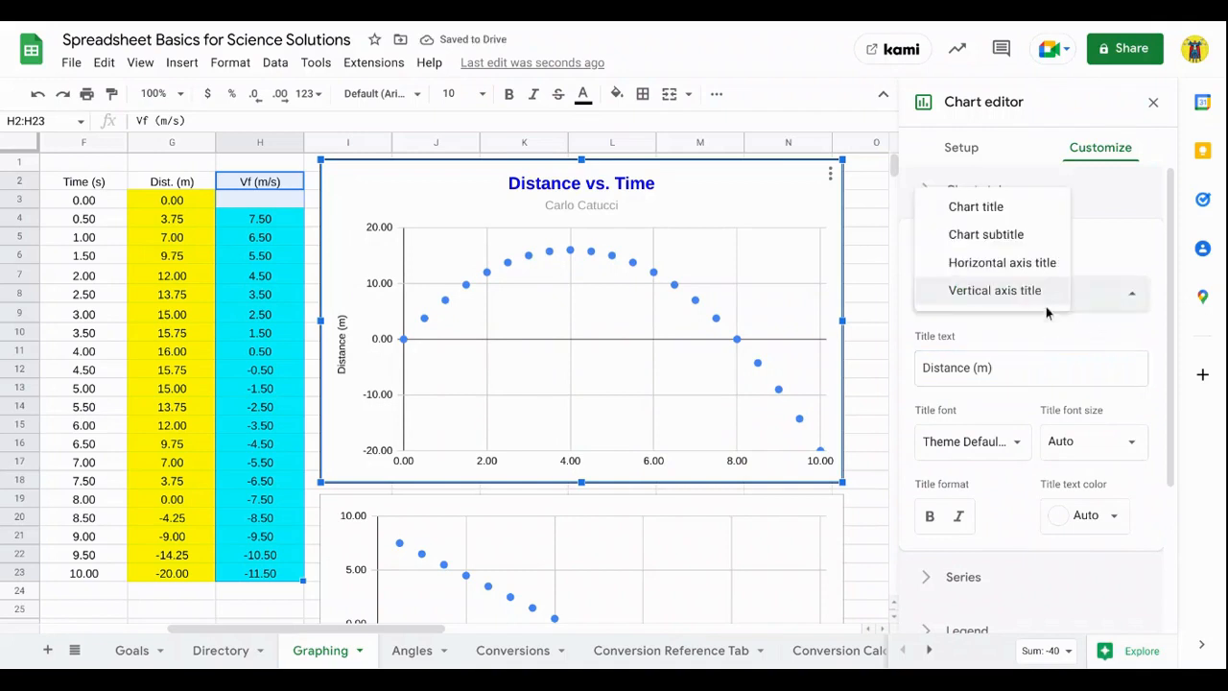
left_click(968, 262)
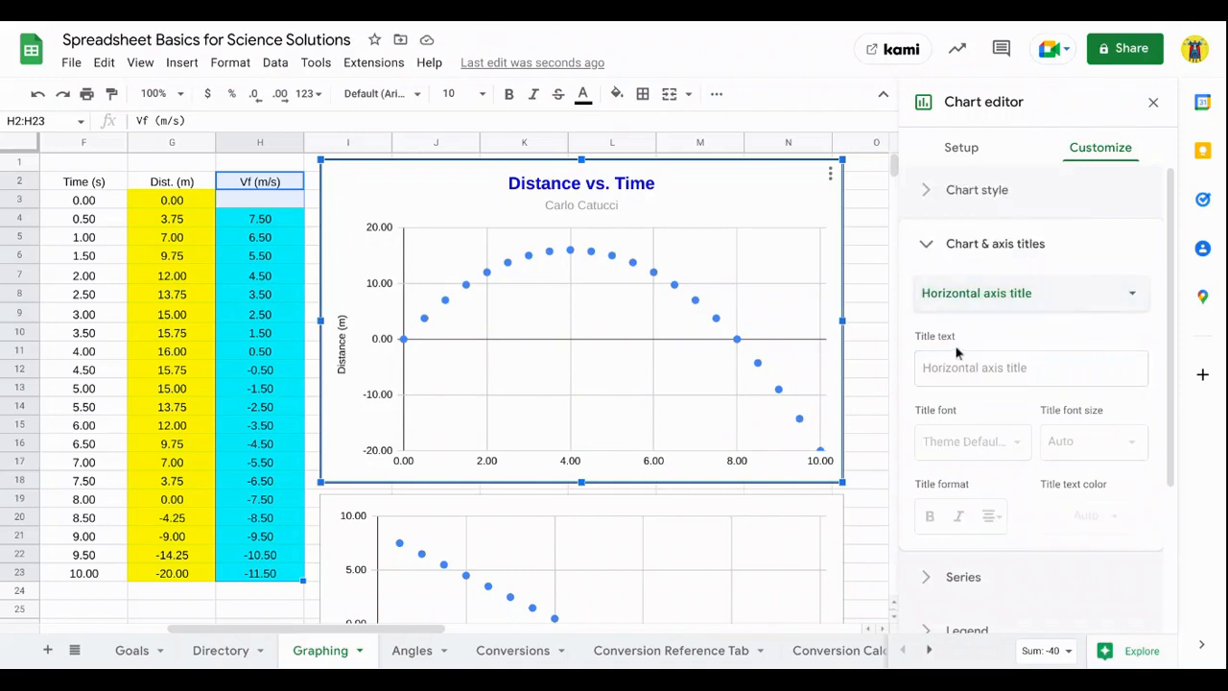
left_click(937, 372)
type("Time (s")
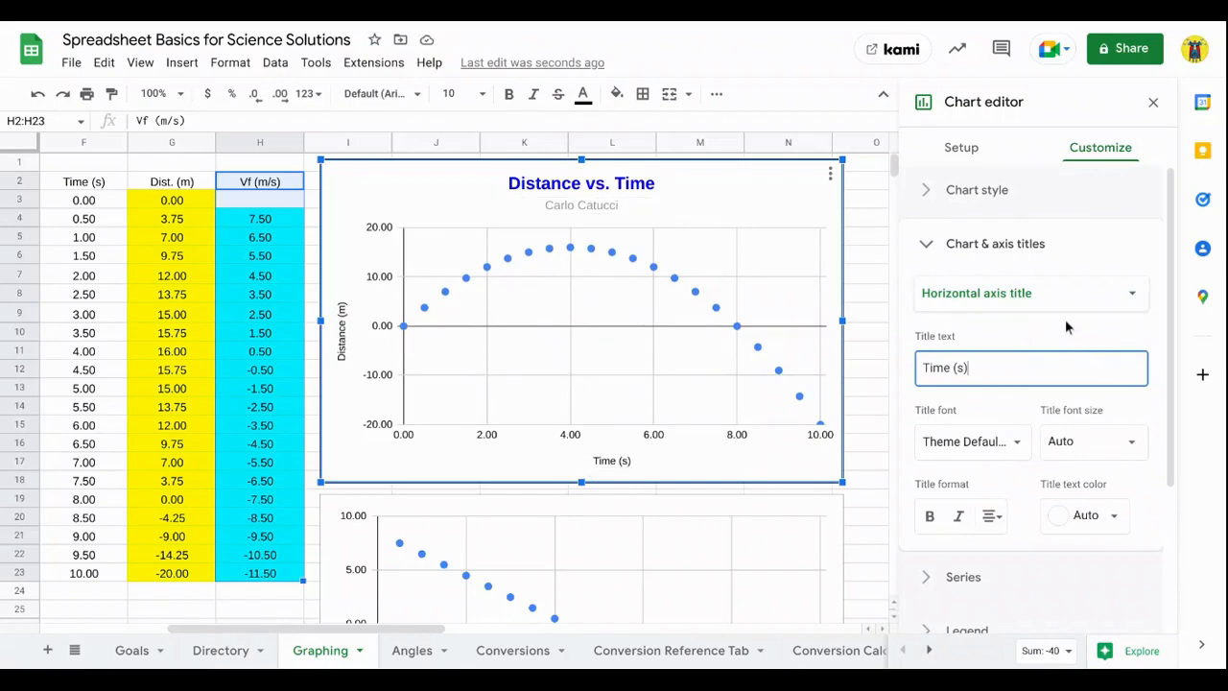
- Change the color of the Dist. (m) series points to red
left_click(925, 246)
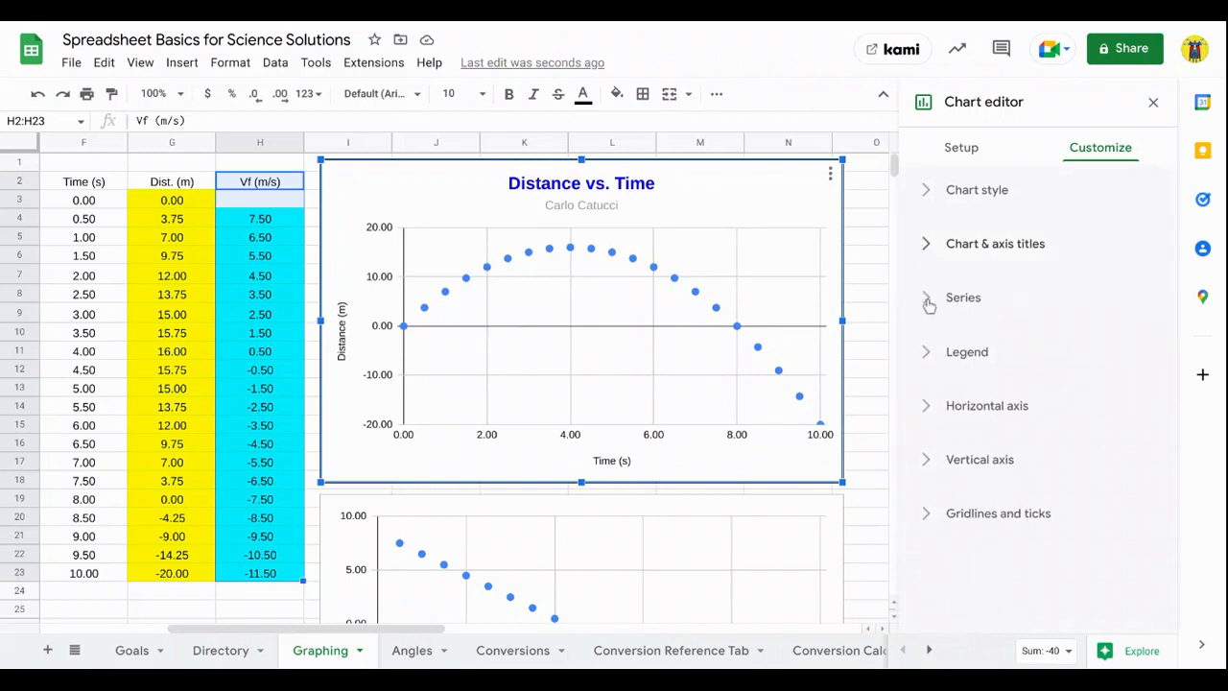
left_click(927, 300)
scroll(1050, 442, "down", 1)
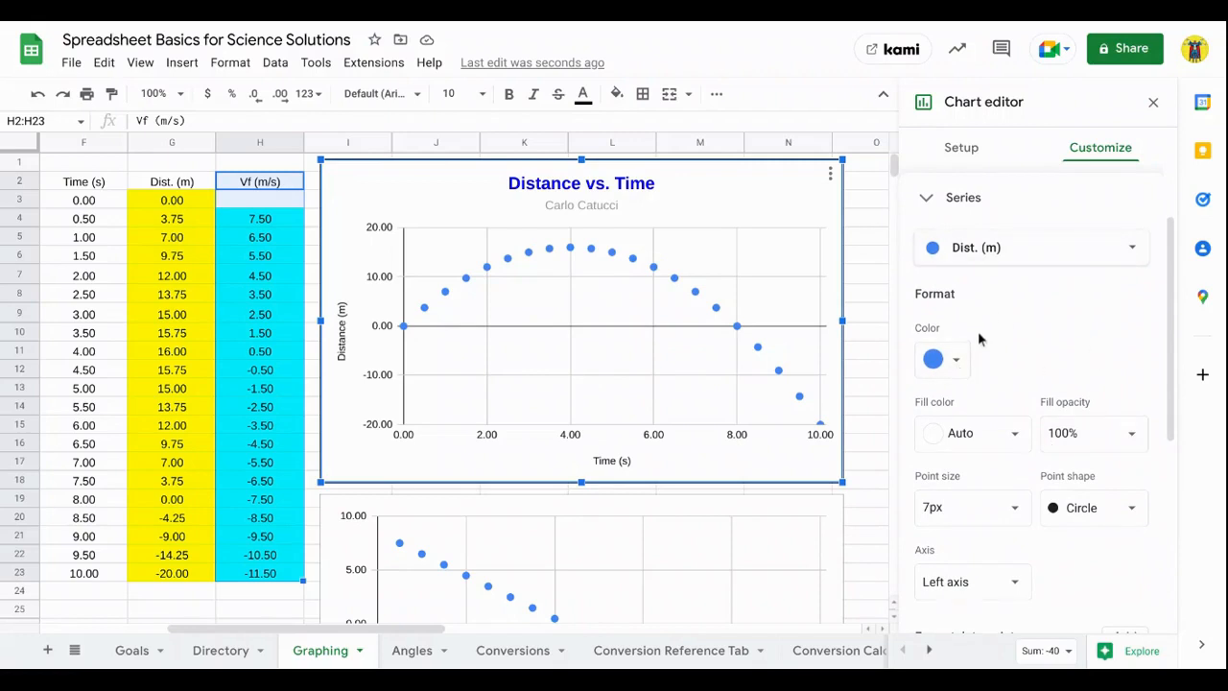
left_click(958, 361)
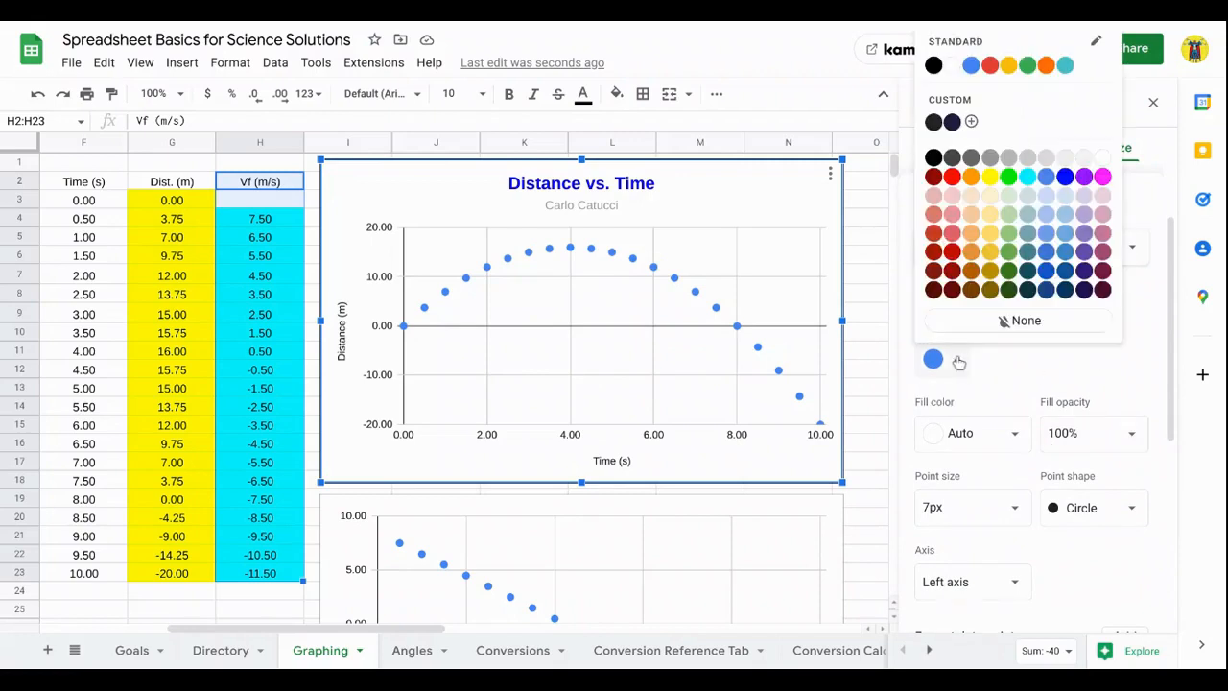
left_click(951, 176)
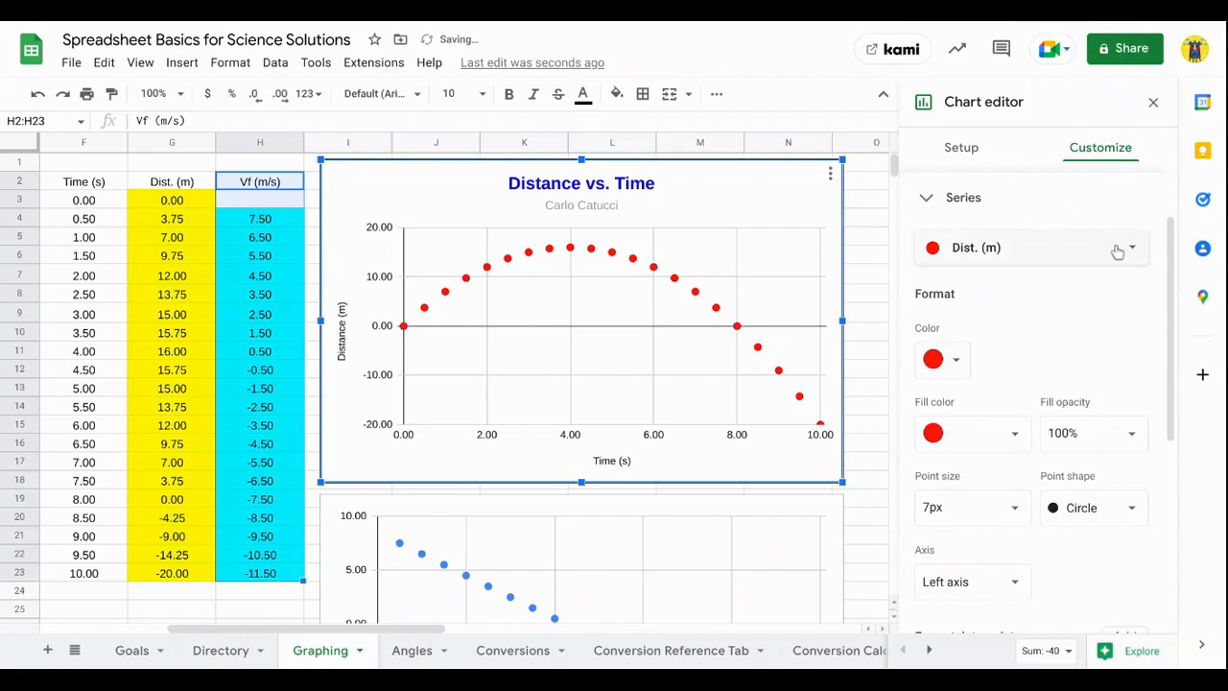
left_click(1133, 252)
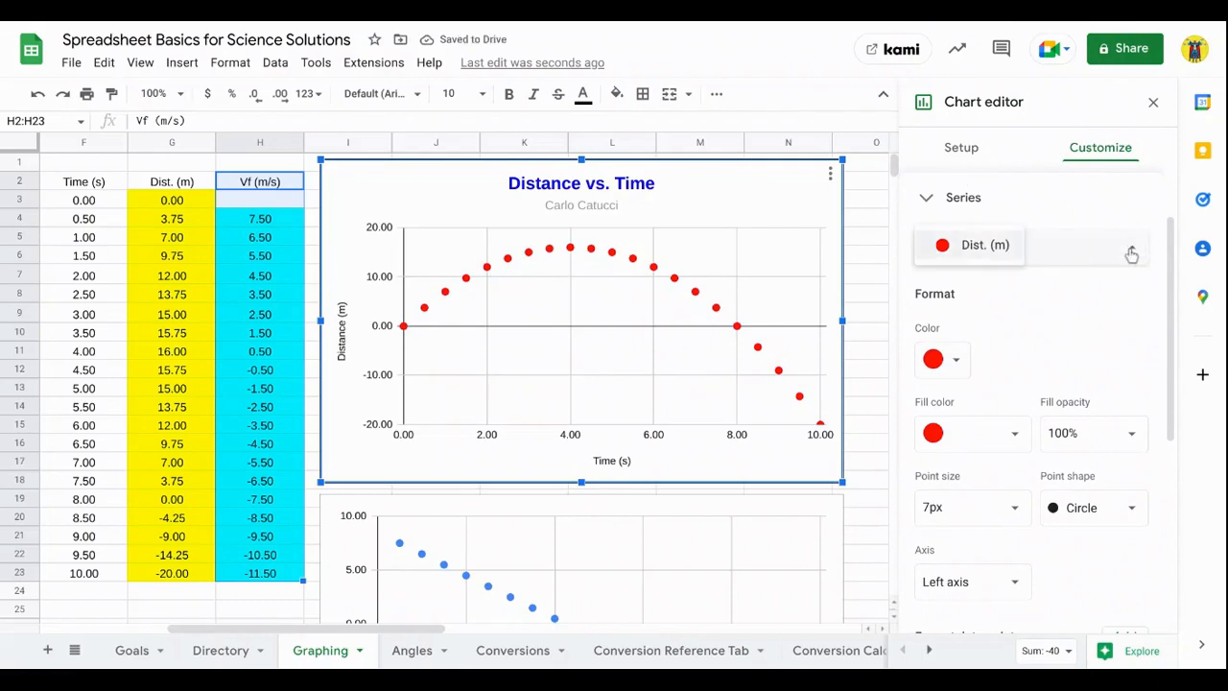
left_click(1132, 252)
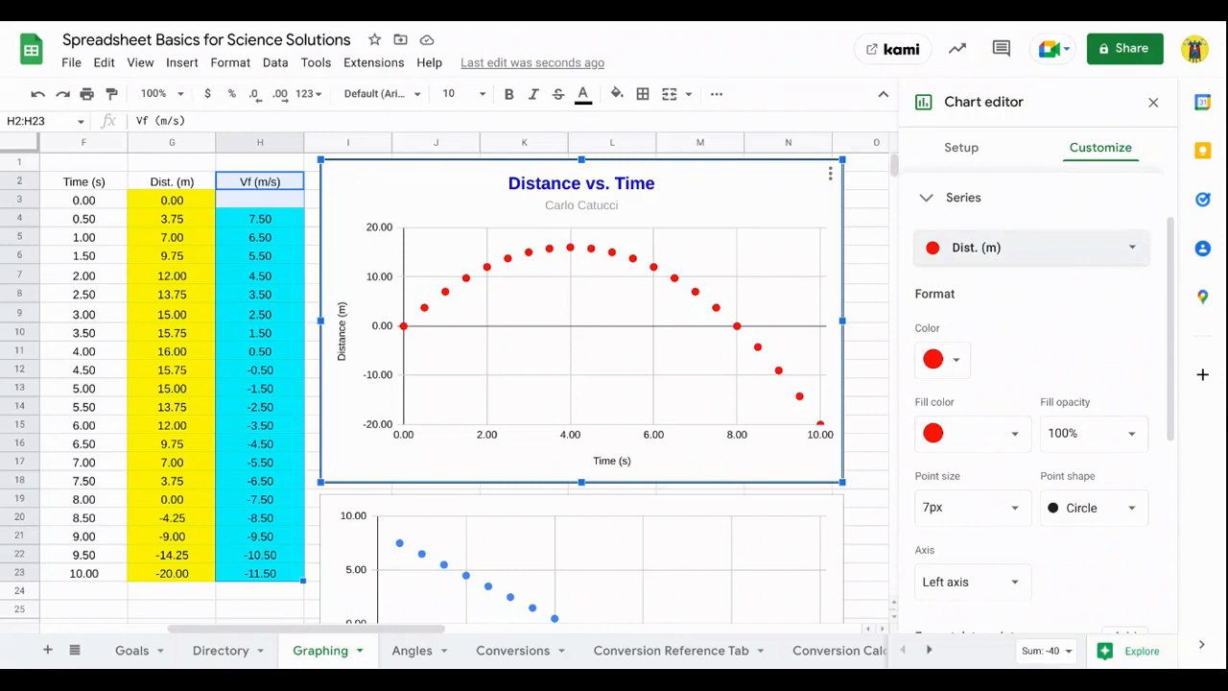
- Try the triangle point shape on the Dist. (m) series and return it to circle
scroll(1123, 384, "down", 3)
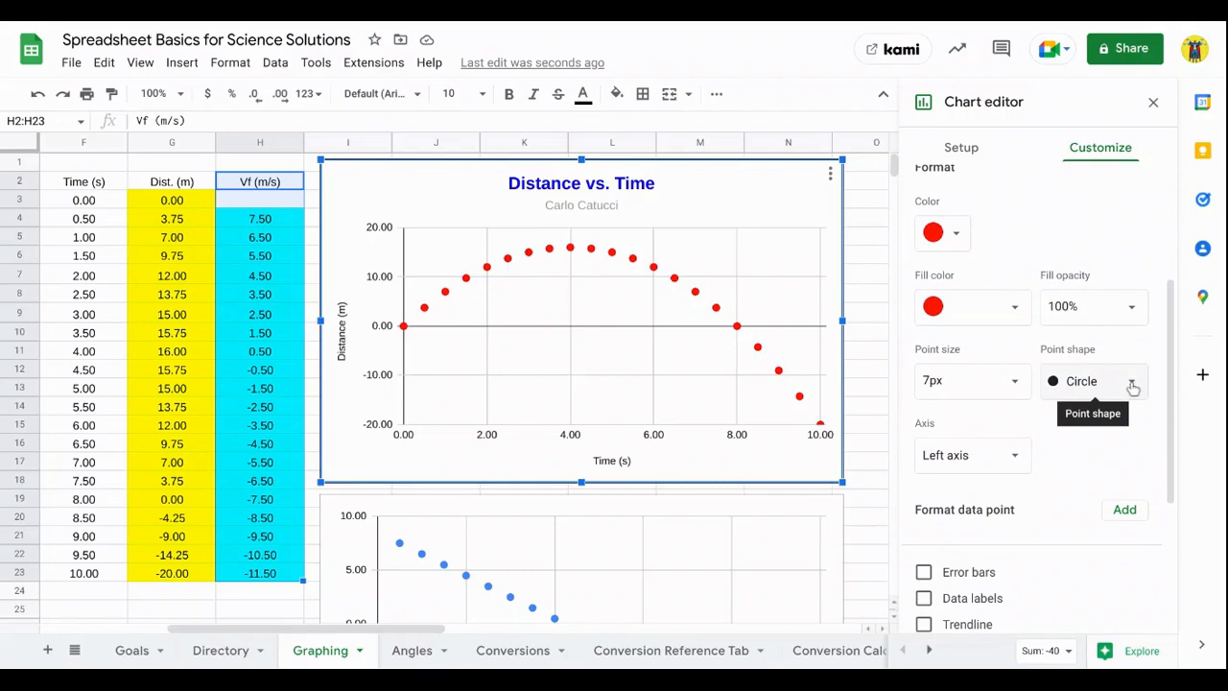
left_click(1132, 382)
left_click(1108, 405)
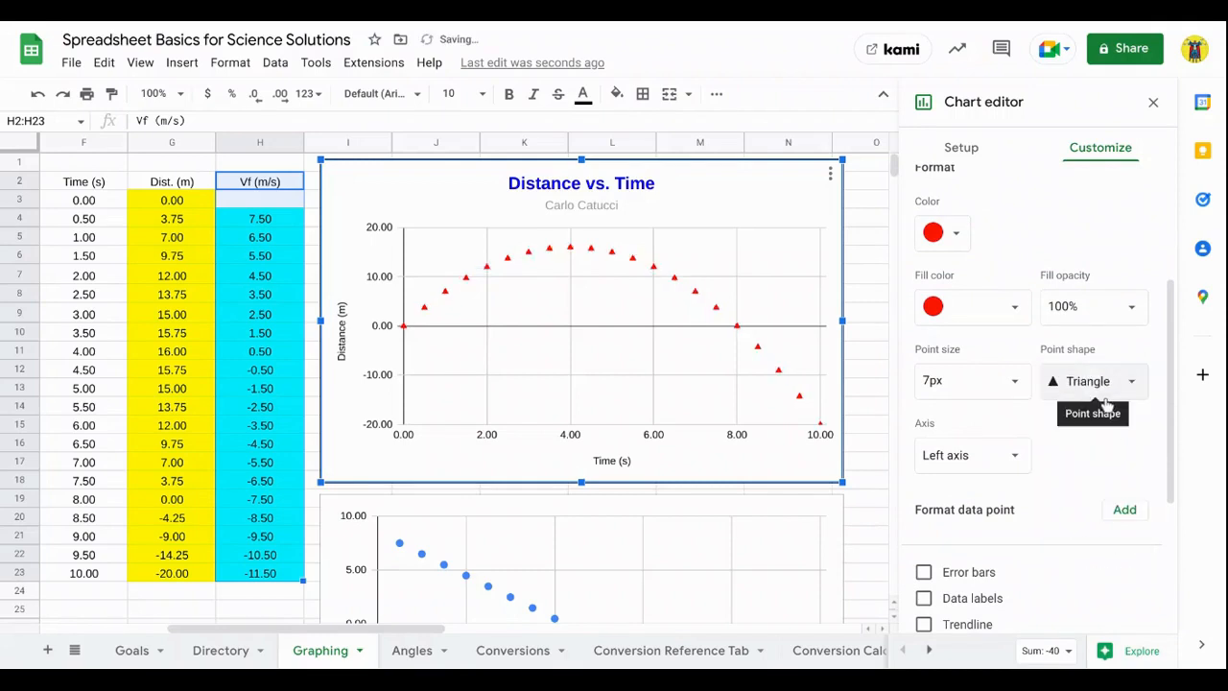
left_click(1135, 380)
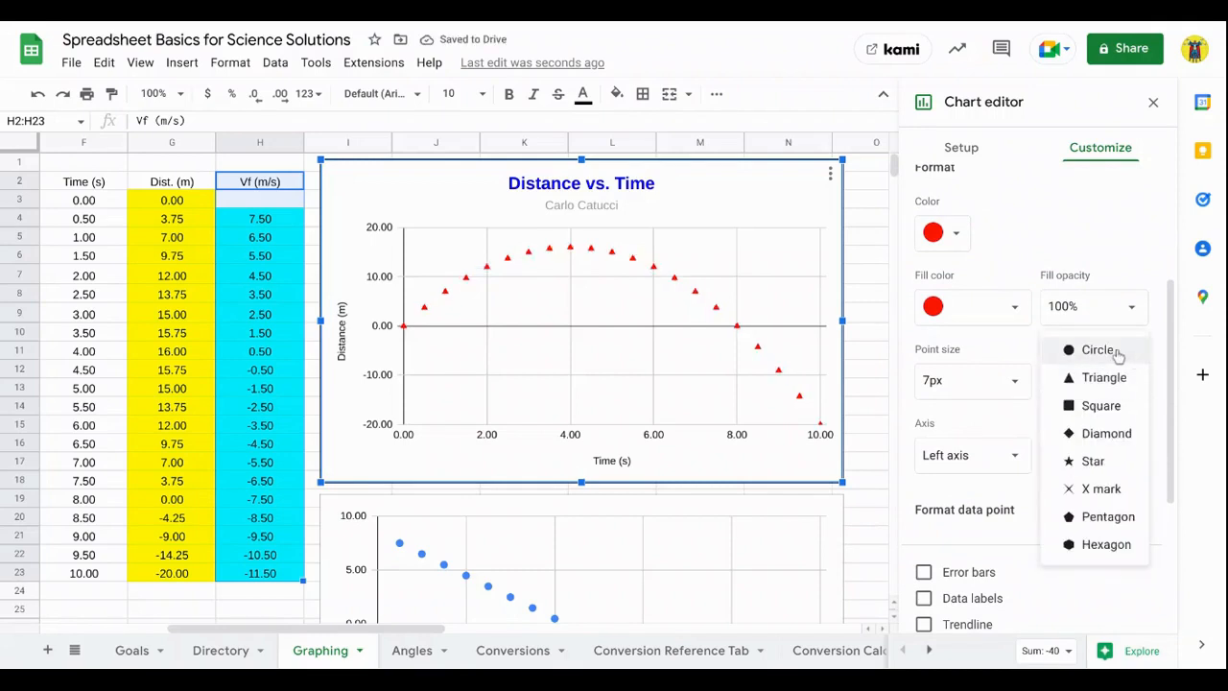
left_click(1115, 354)
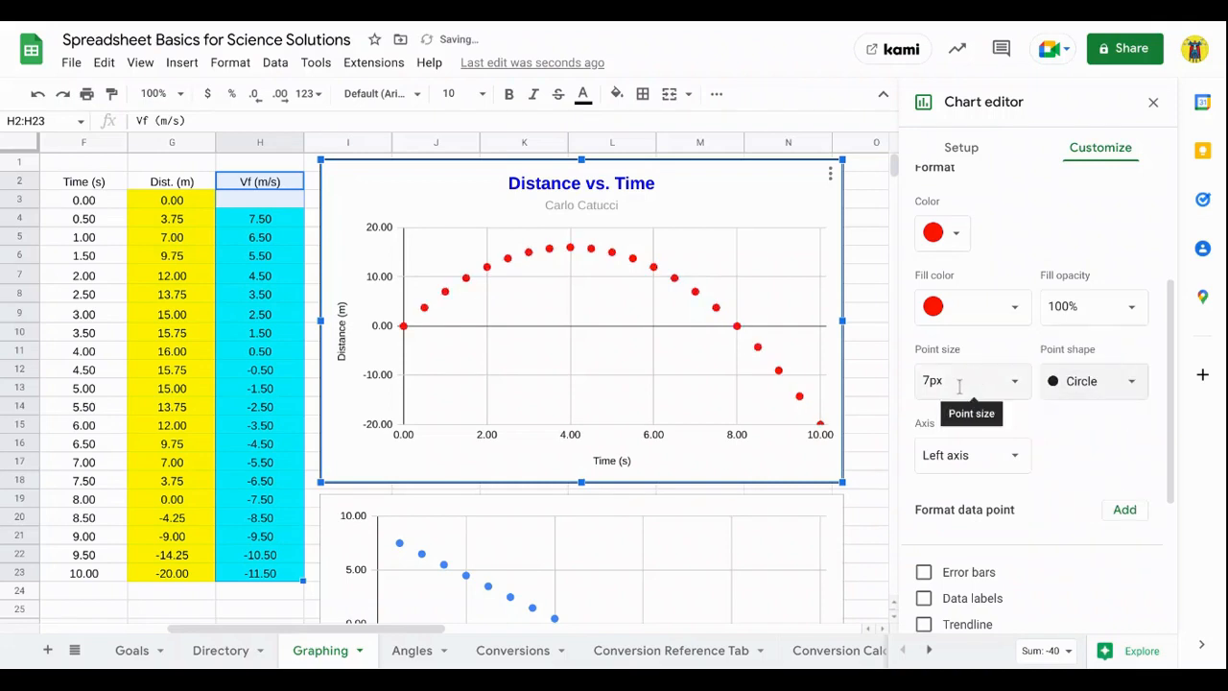
- Try a 10px point size for the Dist. (m) series and reduce it to 2px
left_click(1017, 384)
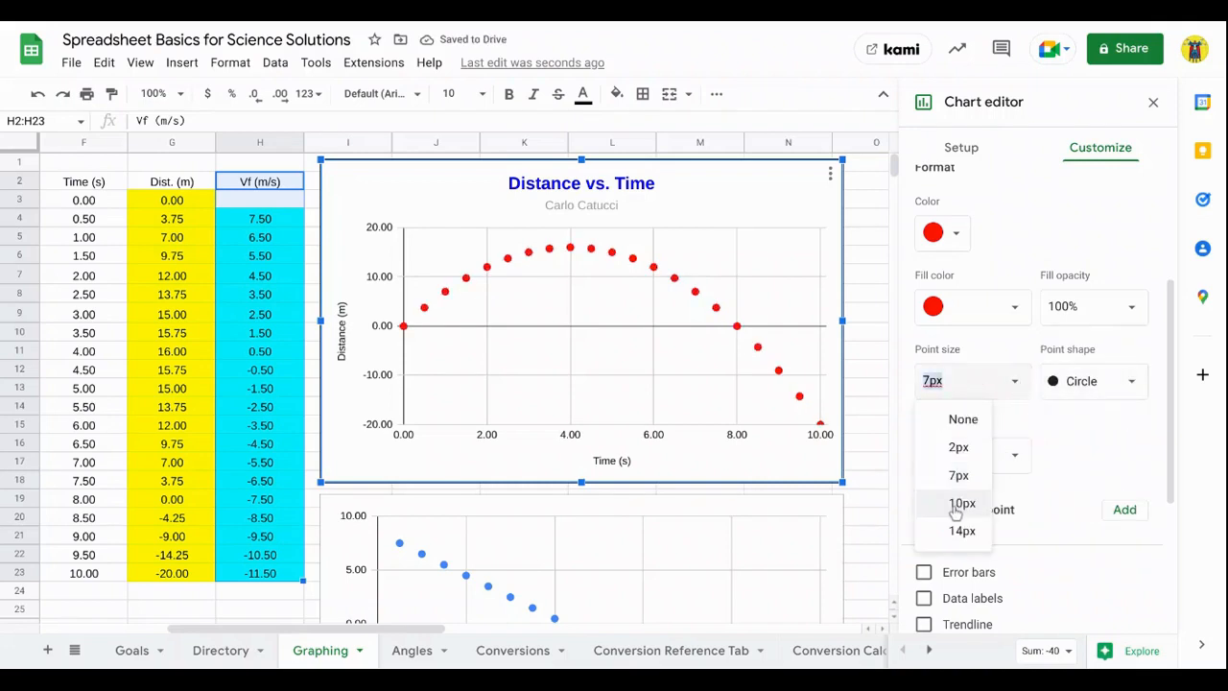
left_click(959, 504)
left_click(1016, 382)
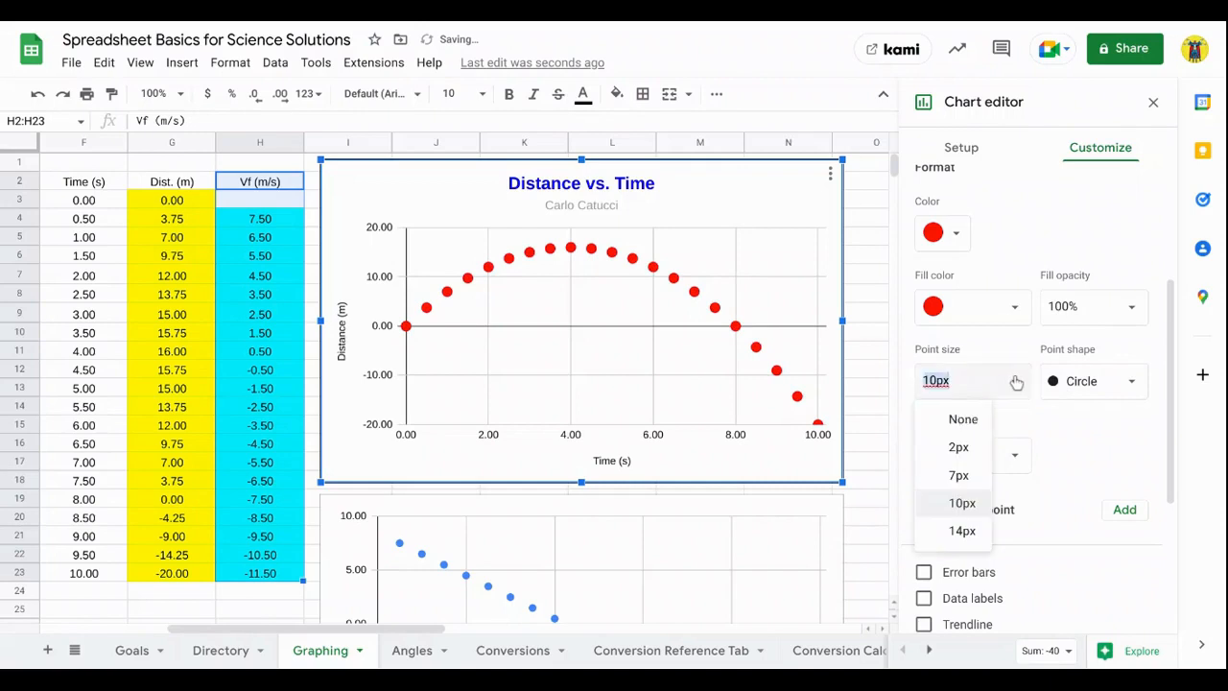
left_click(960, 447)
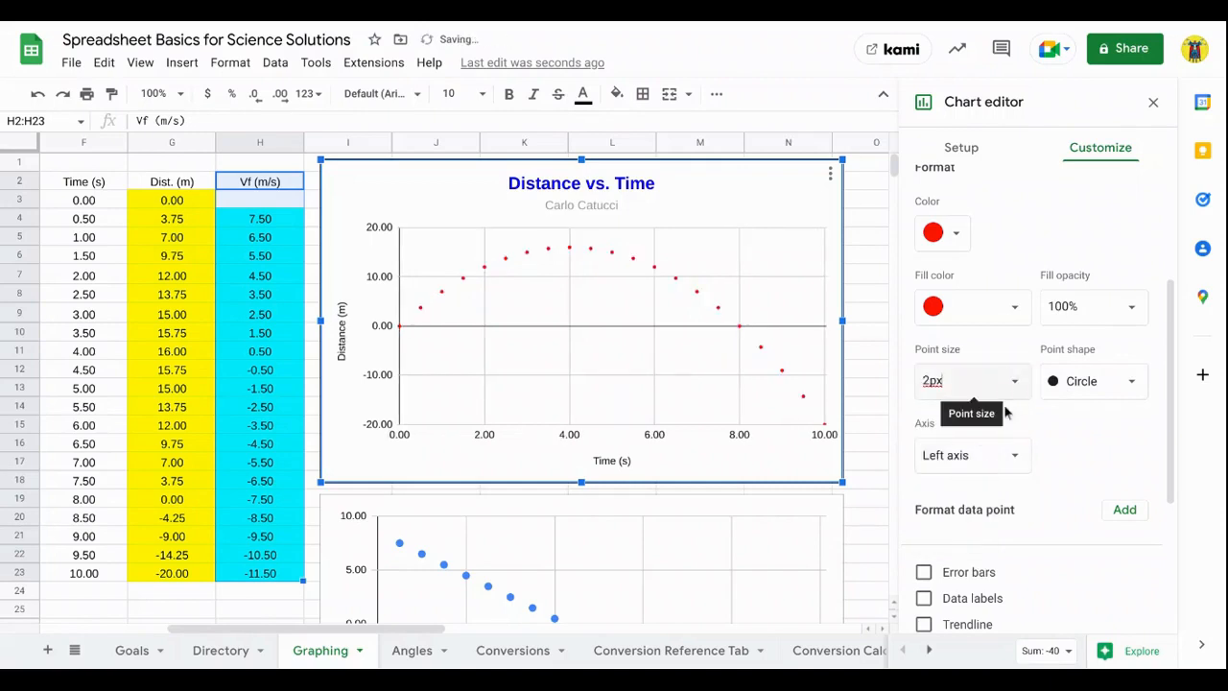
- Add a trendline to the Dist. (m) series and make it Polynomial
scroll(1054, 448, "down", 1)
scroll(1054, 447, "down", 4)
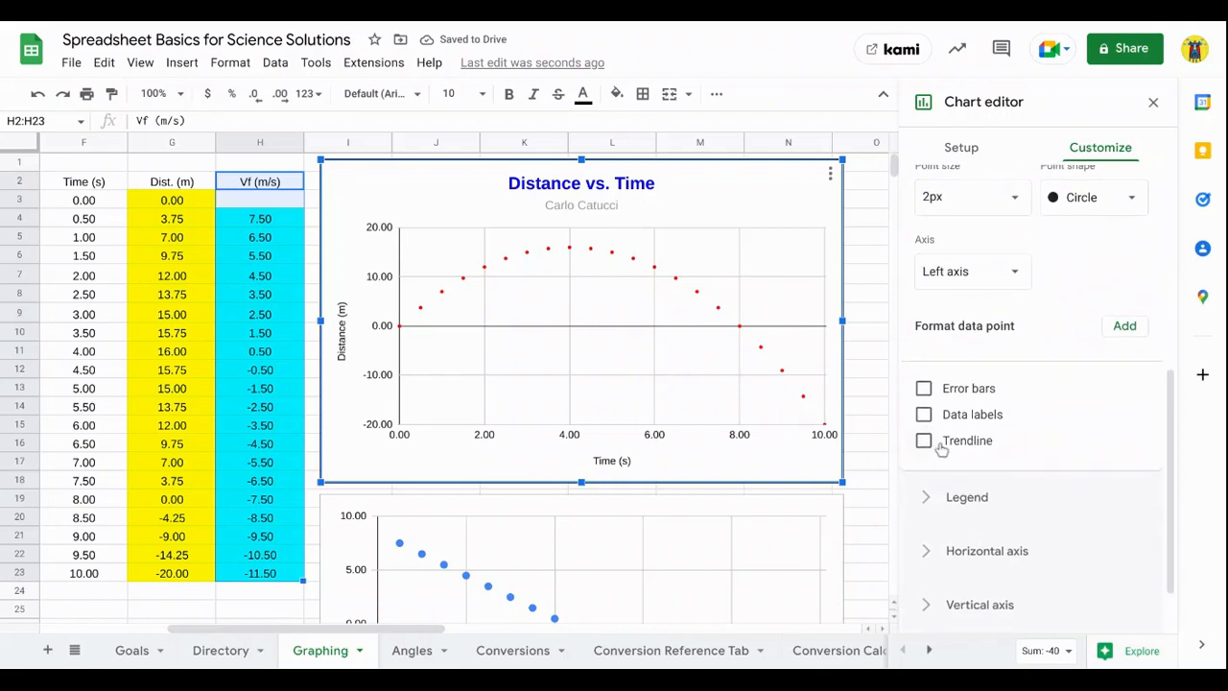
left_click(920, 443)
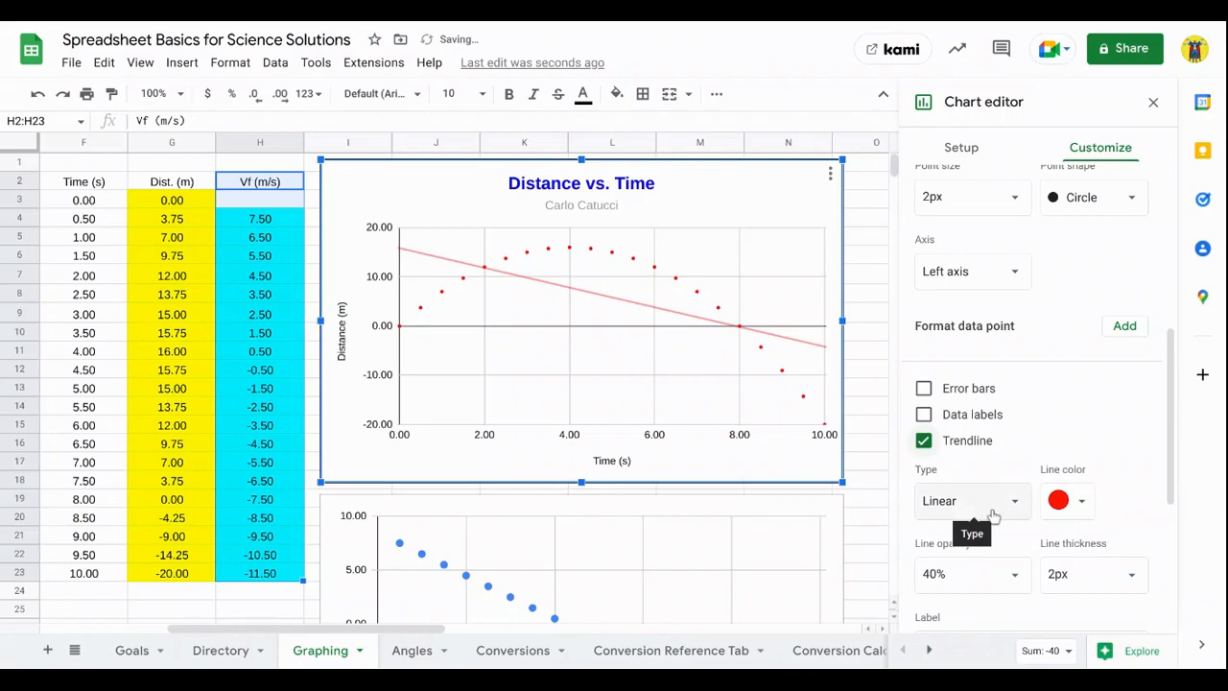
scroll(1059, 439, "down", 3)
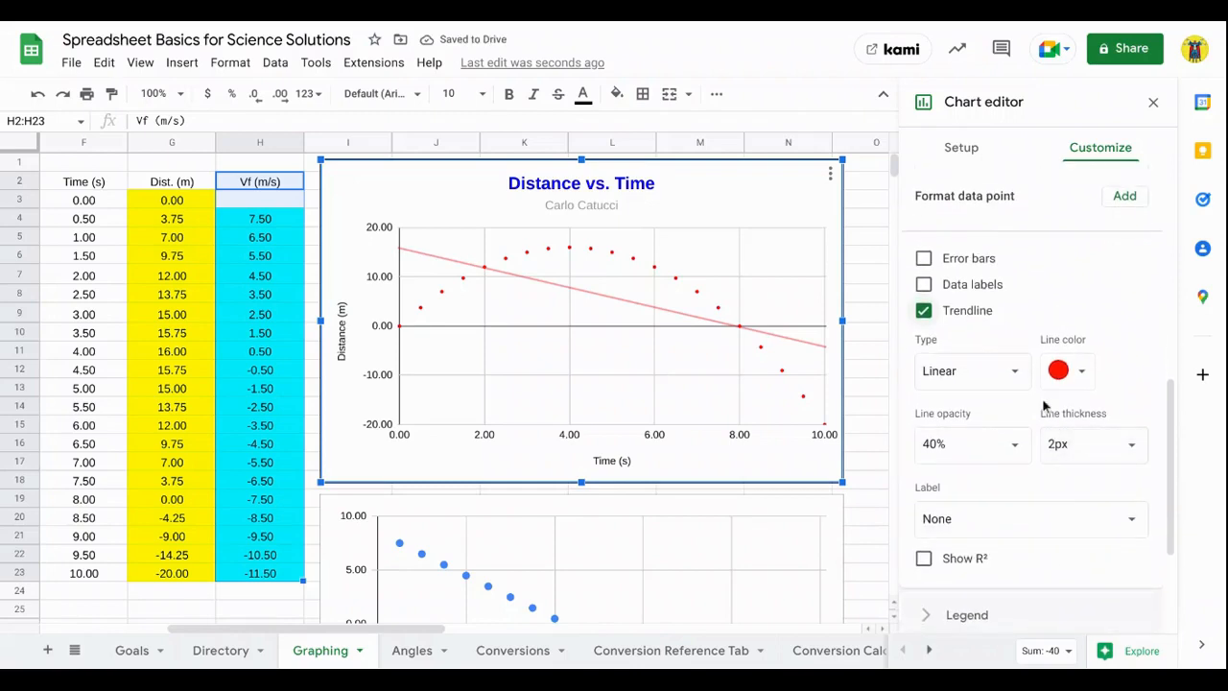
left_click(1019, 373)
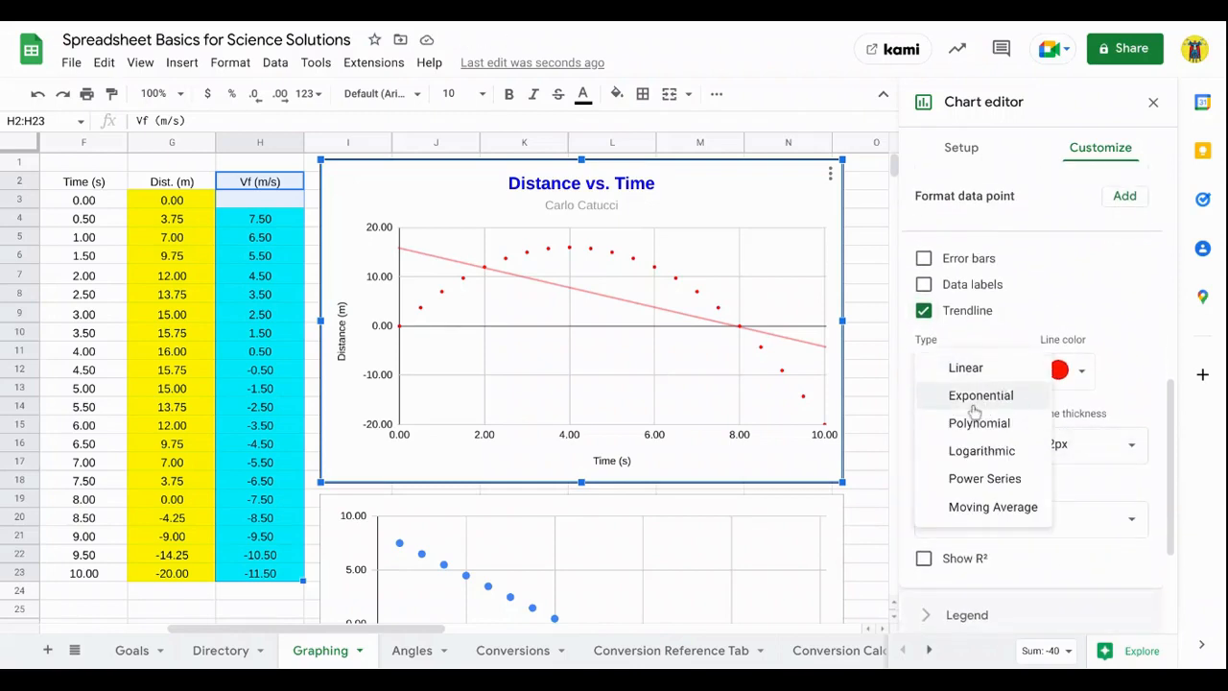
left_click(969, 423)
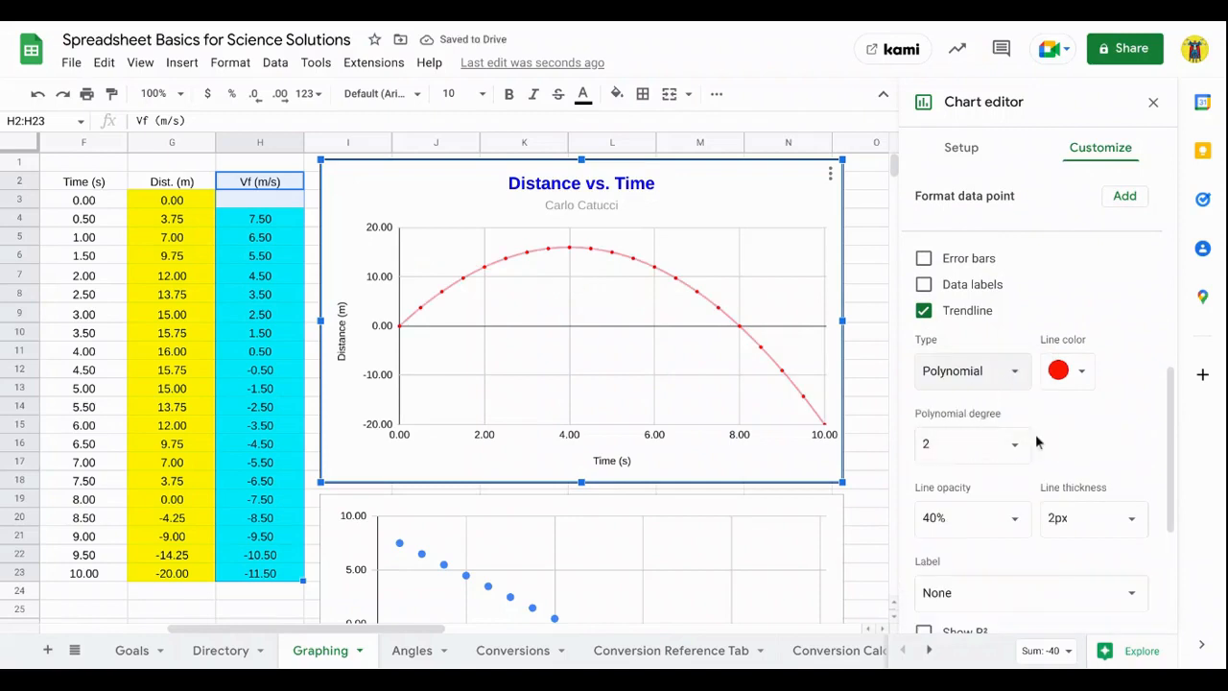
- Label the Dist. (m) trendline with its equation
scroll(1056, 431, "down", 3)
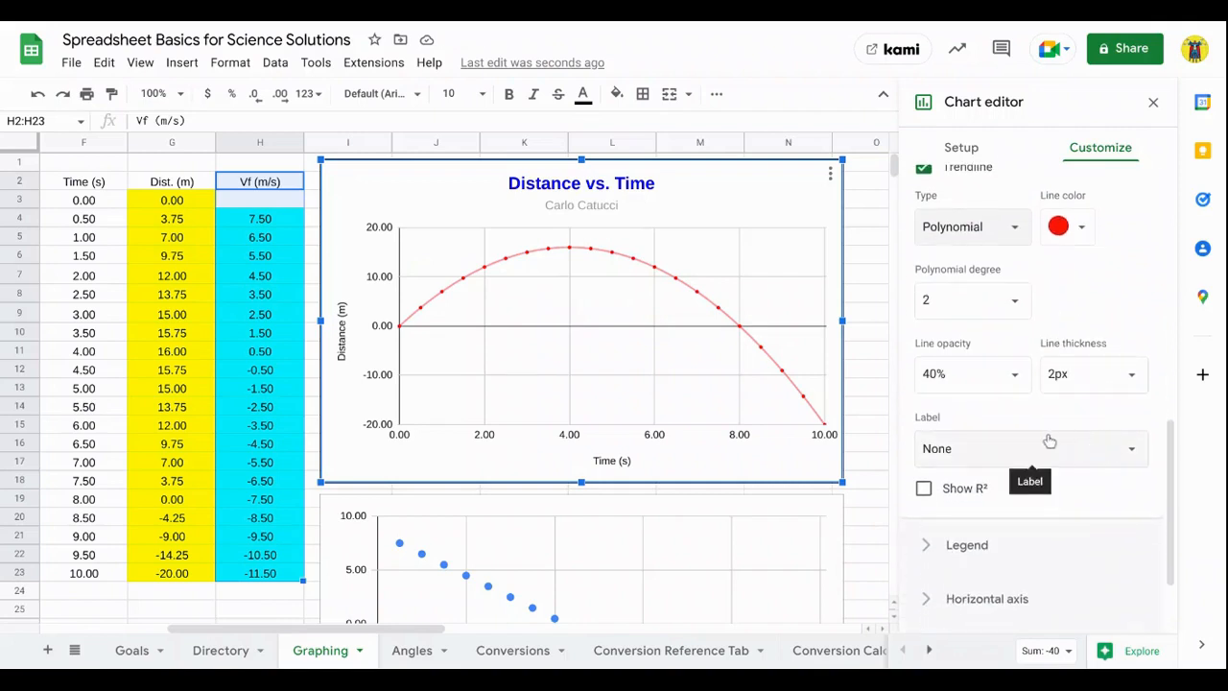
left_click(1130, 458)
left_click(985, 501)
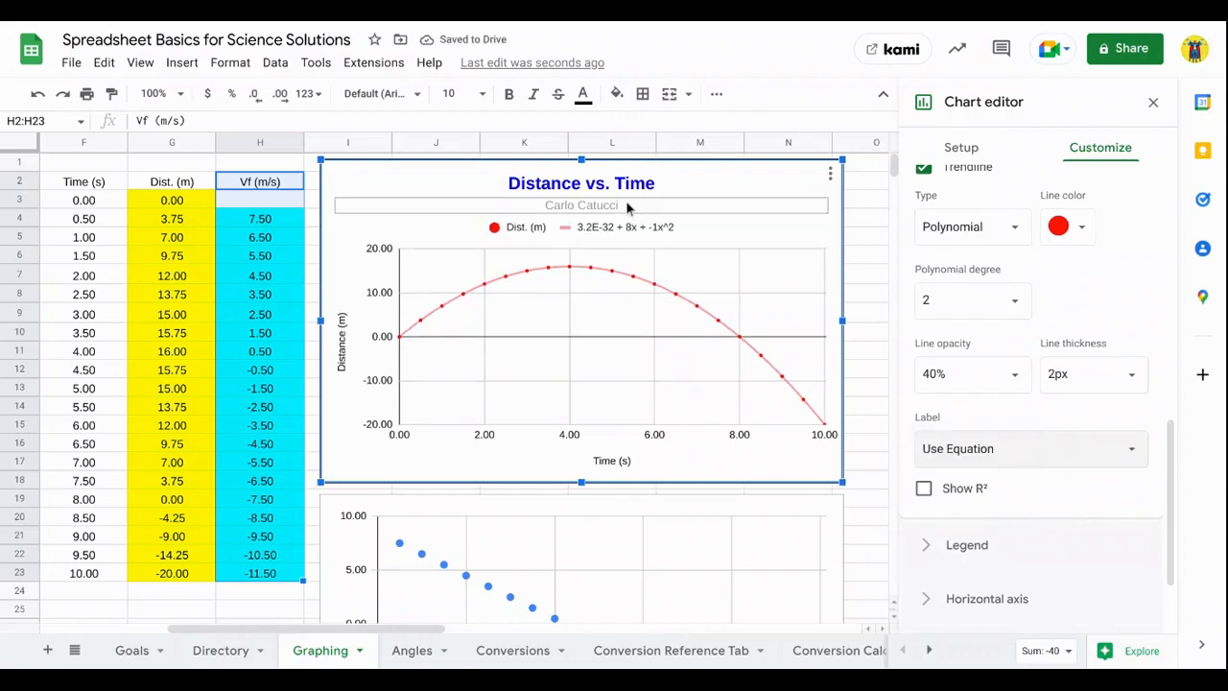
- Set the Distance vs. Time chart's legend font size to 18 and close the chart editor
left_click(604, 228)
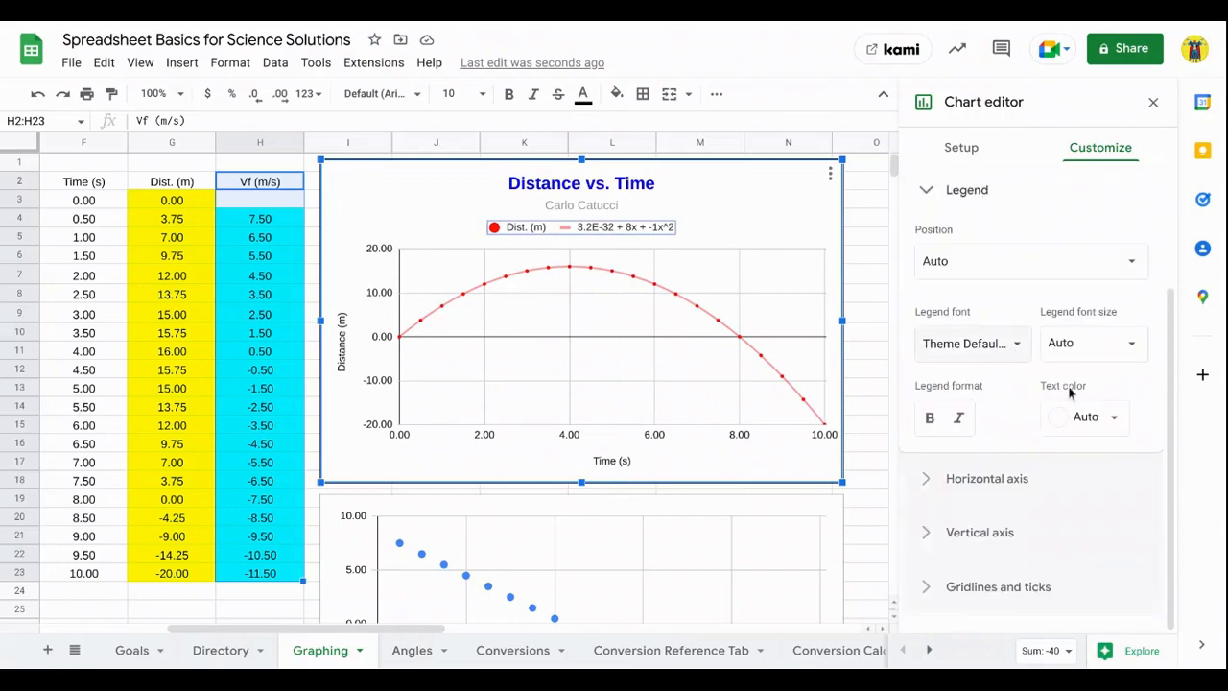
left_click(1136, 355)
left_click(1078, 522)
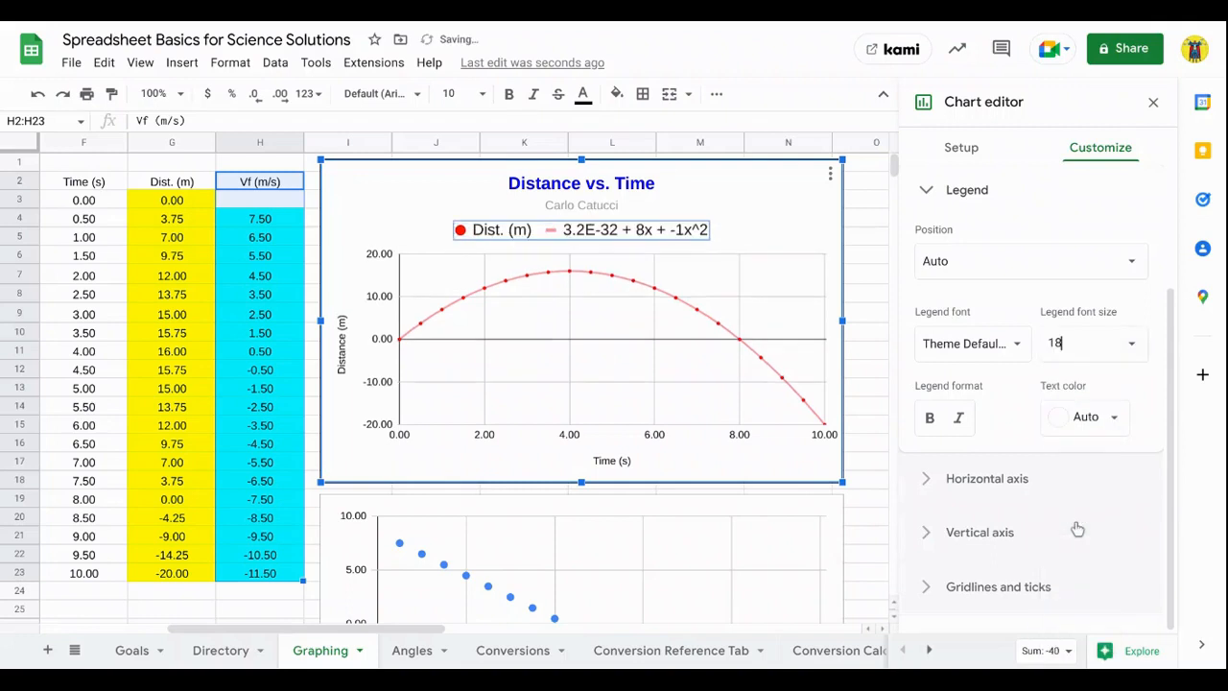
left_click(1090, 220)
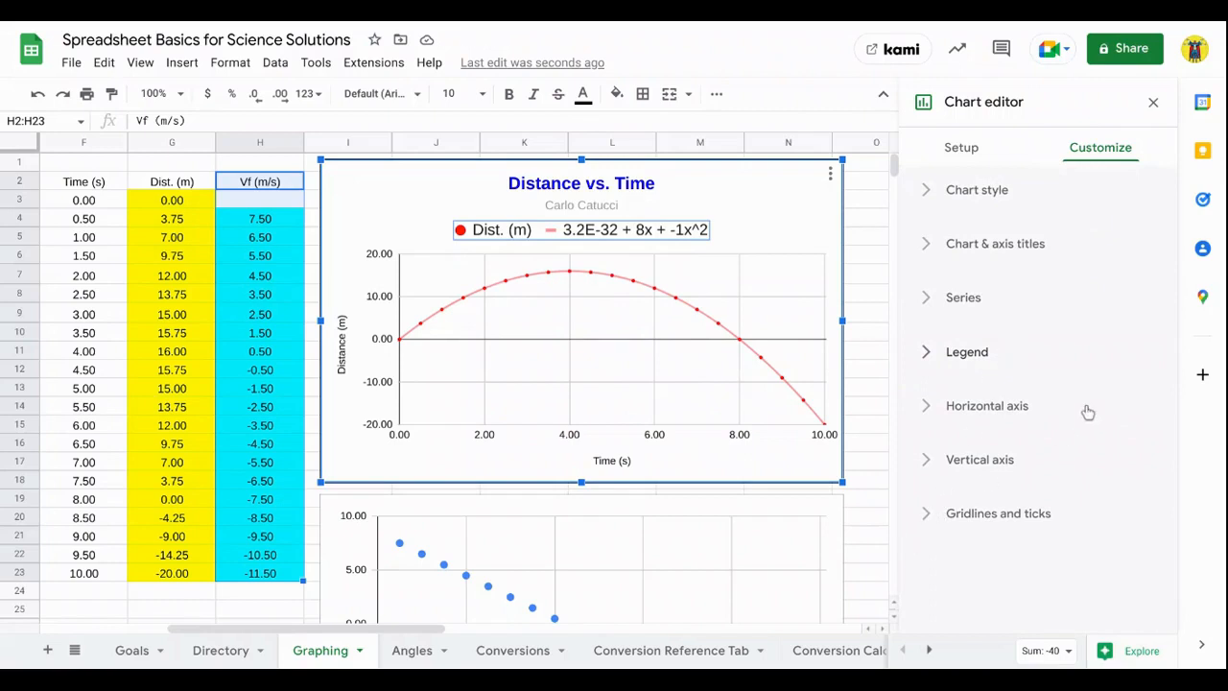
left_click(1153, 102)
- Give the untitled velocity scatter chart below the Distance vs. Time chart the title "Velocity vs. Time"
scroll(949, 303, "down", 3)
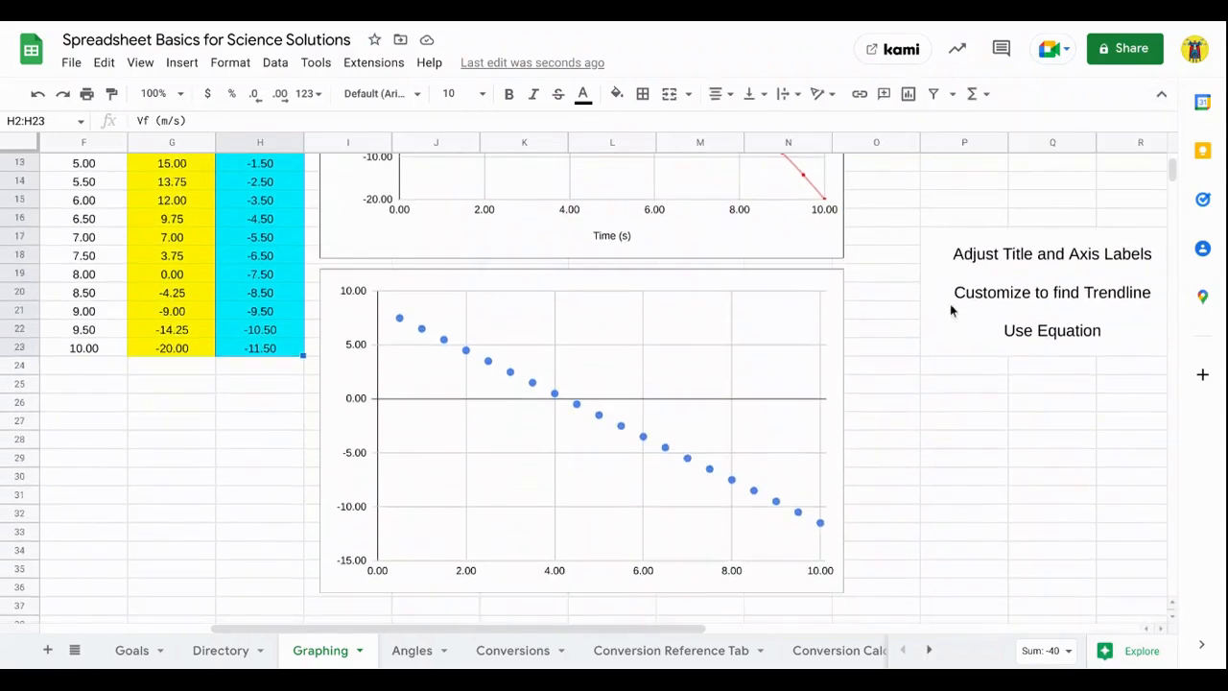
left_click(820, 324)
left_click(831, 285)
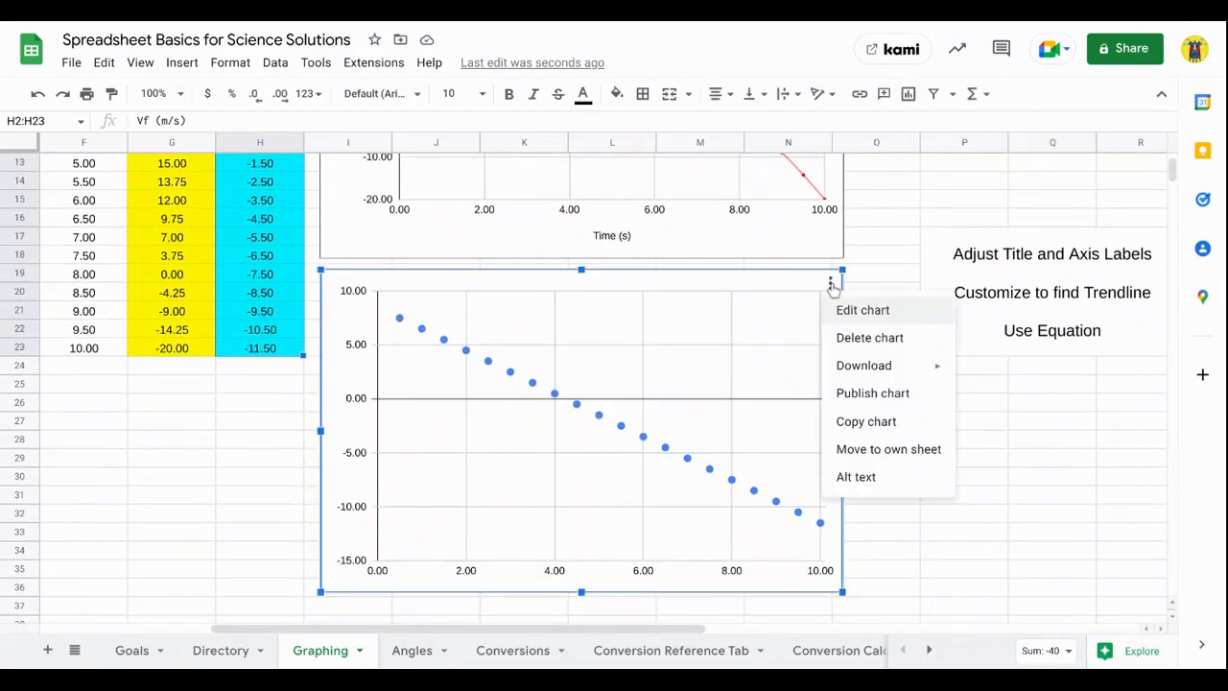
left_click(855, 309)
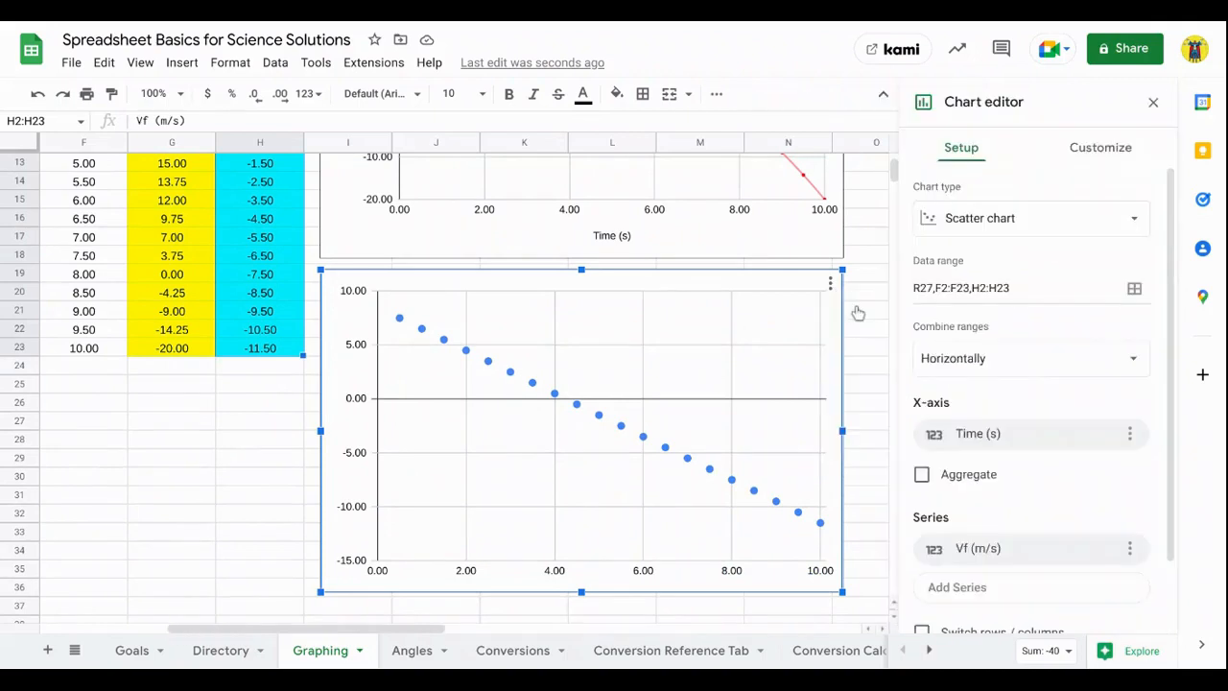
left_click(1091, 150)
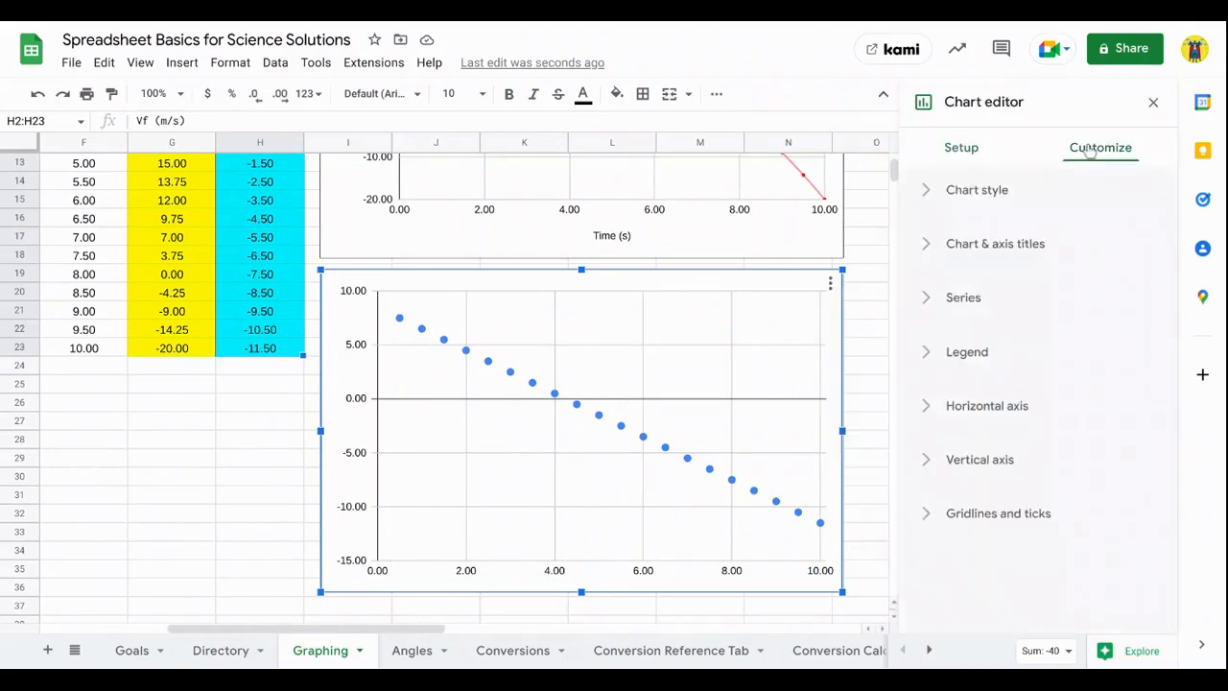
left_click(928, 246)
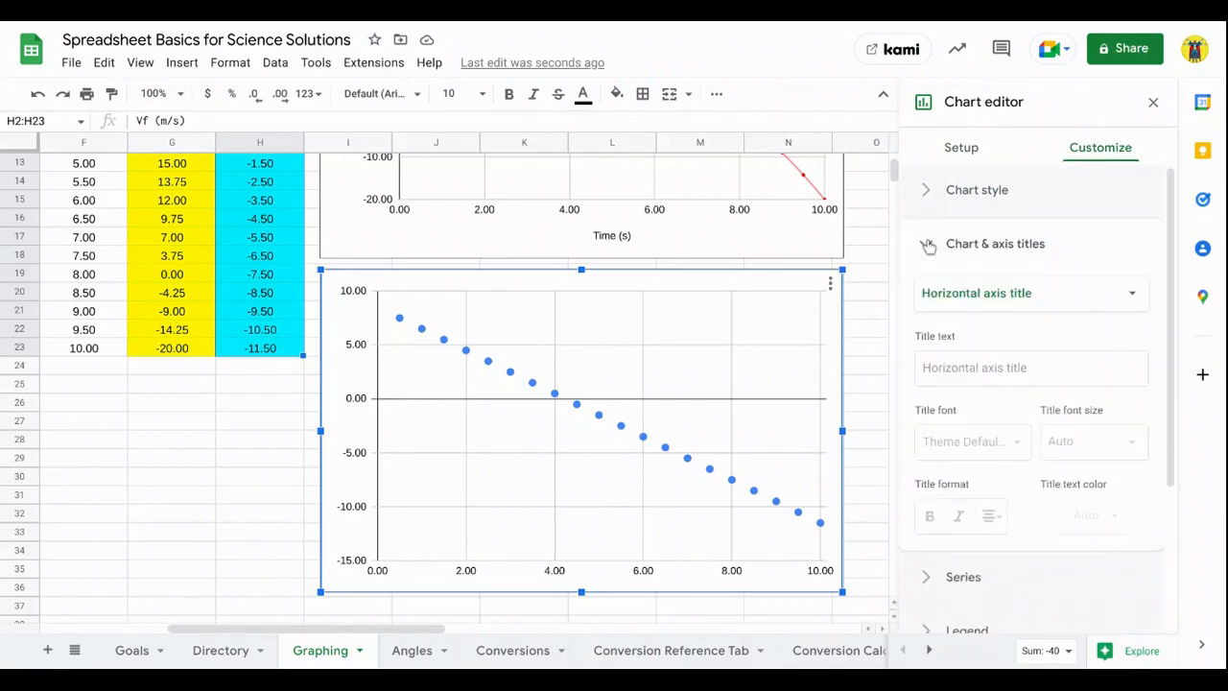
left_click(986, 299)
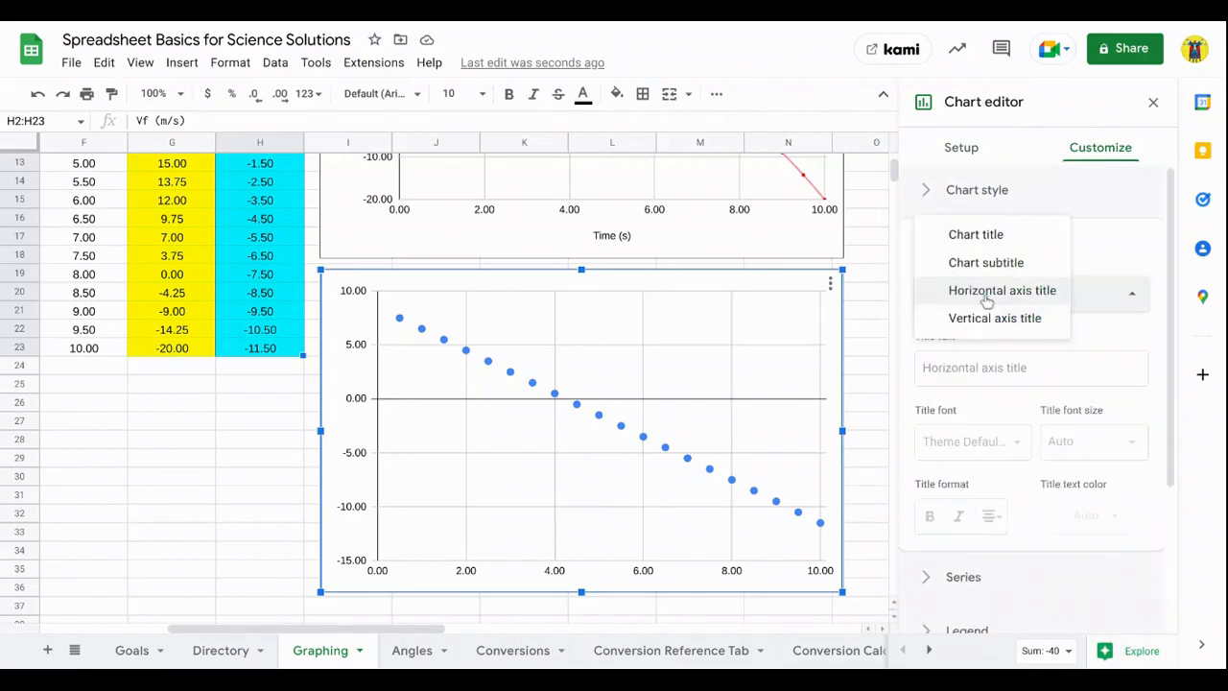
left_click(995, 237)
left_click(944, 373)
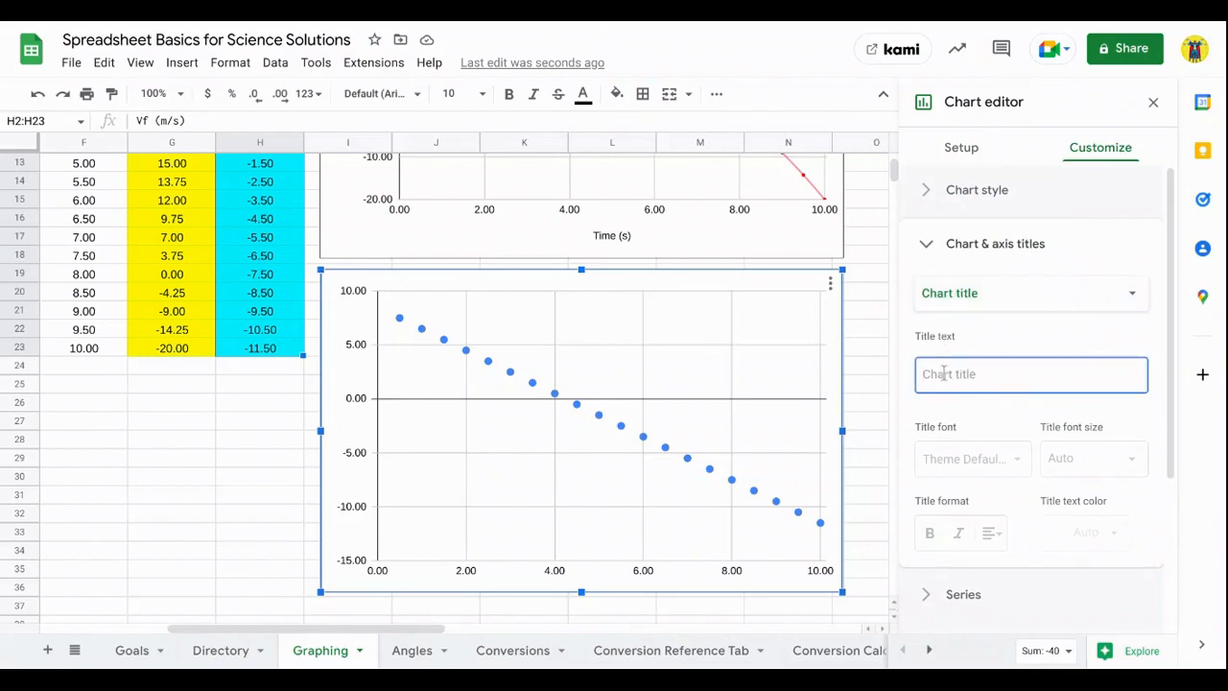
type("Ve")
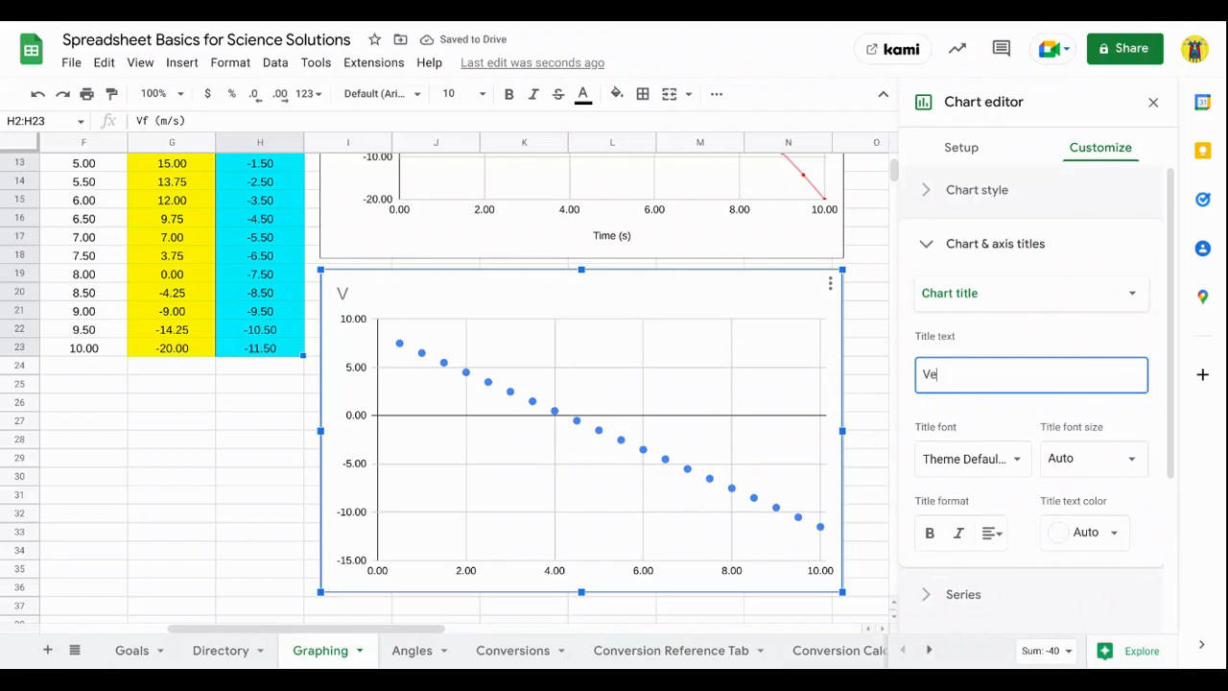
type("locity vs. Time")
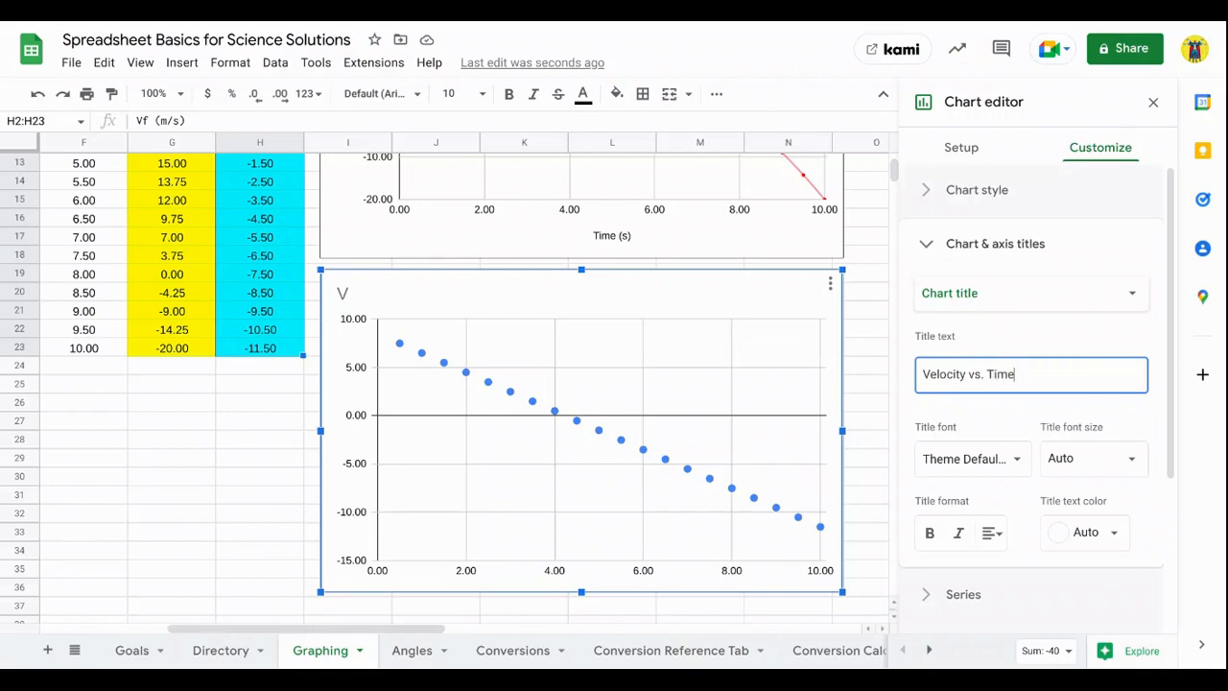
- Center the "Velocity vs. Time" chart title and make it blue and bold
left_click(990, 534)
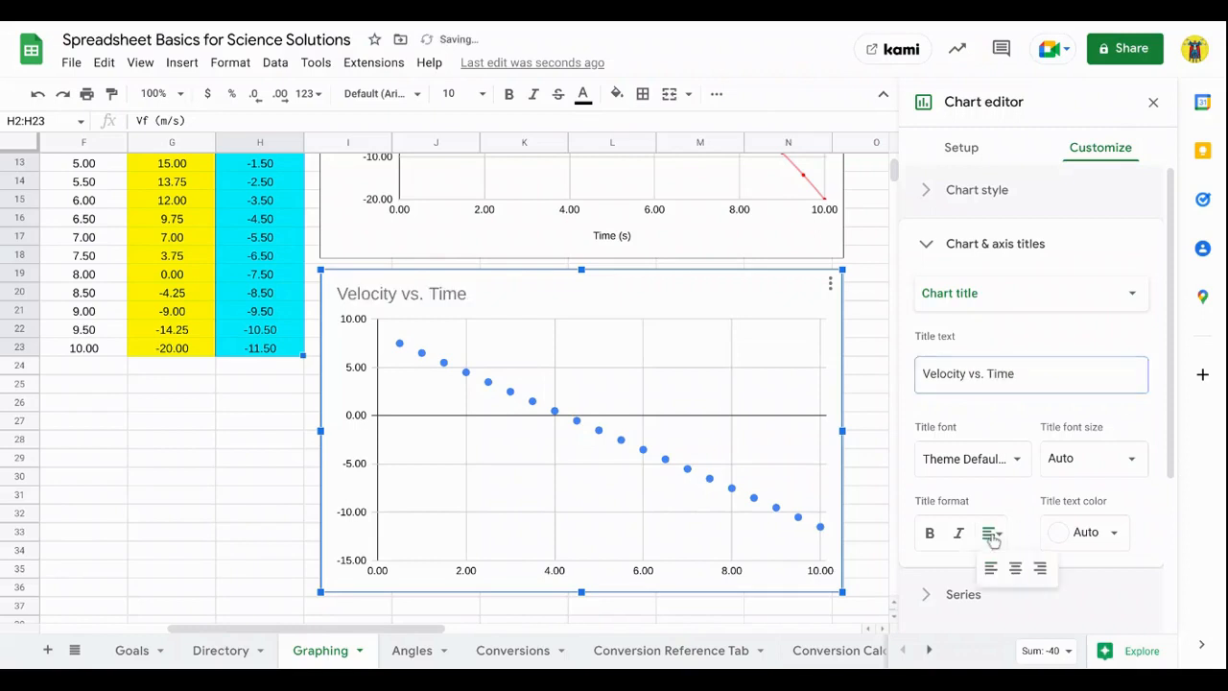
left_click(1014, 568)
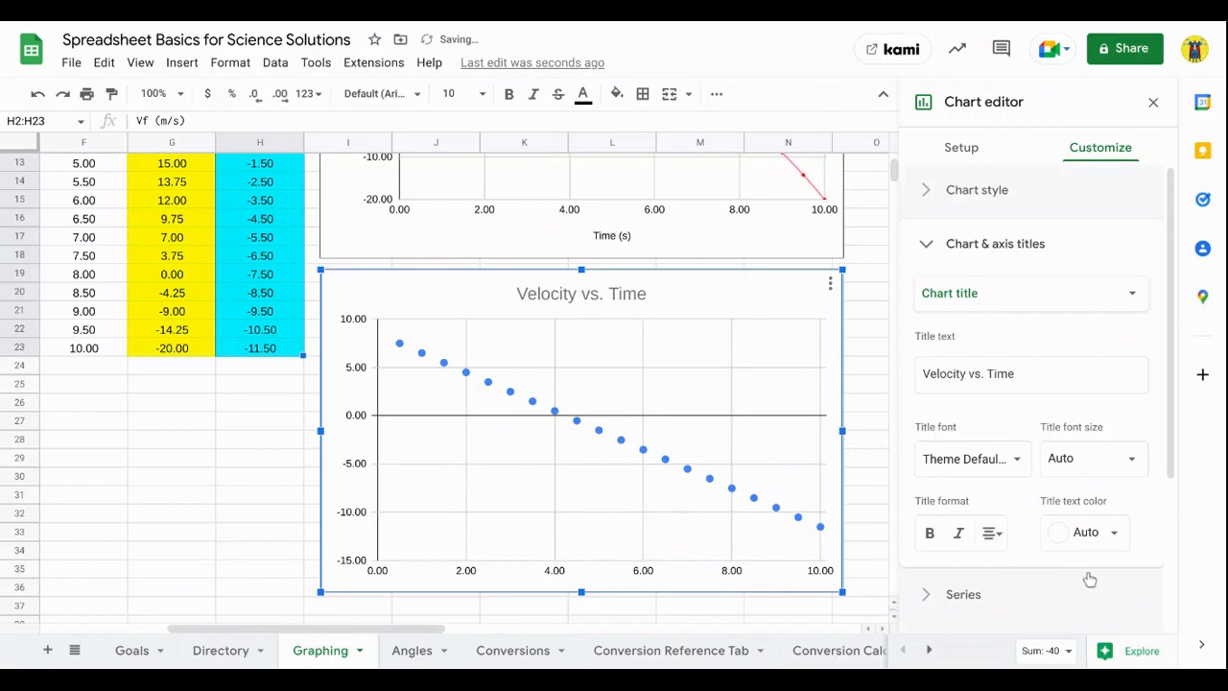
left_click(1107, 540)
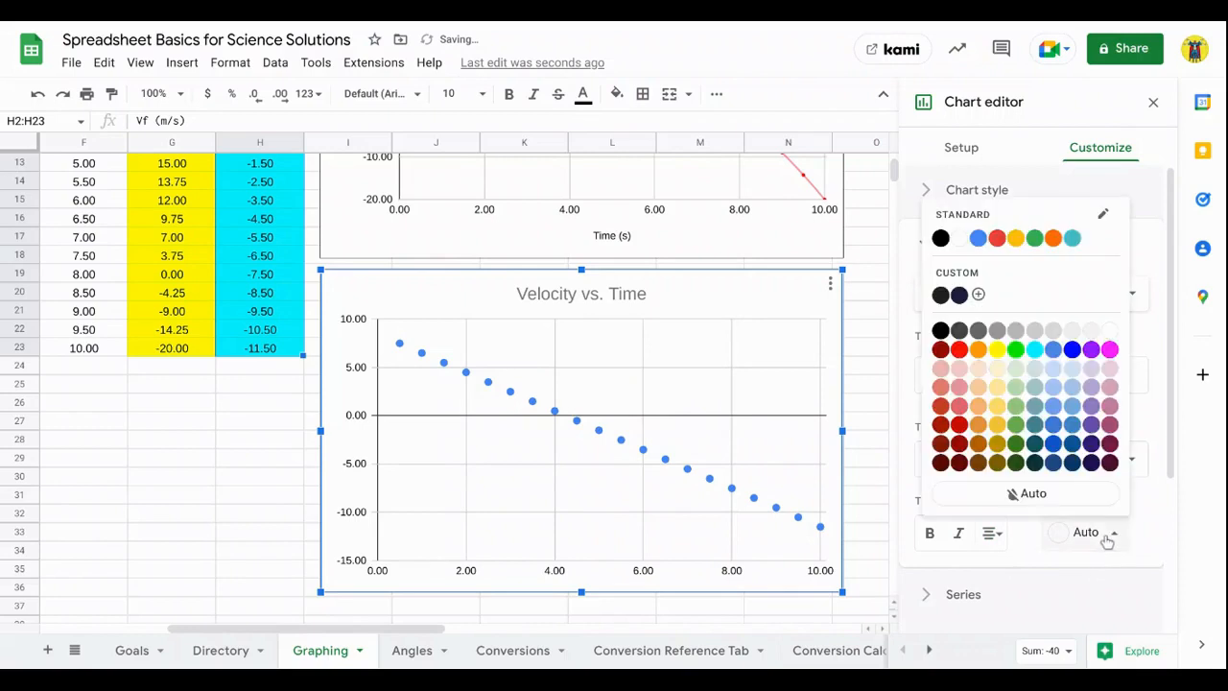
left_click(1074, 355)
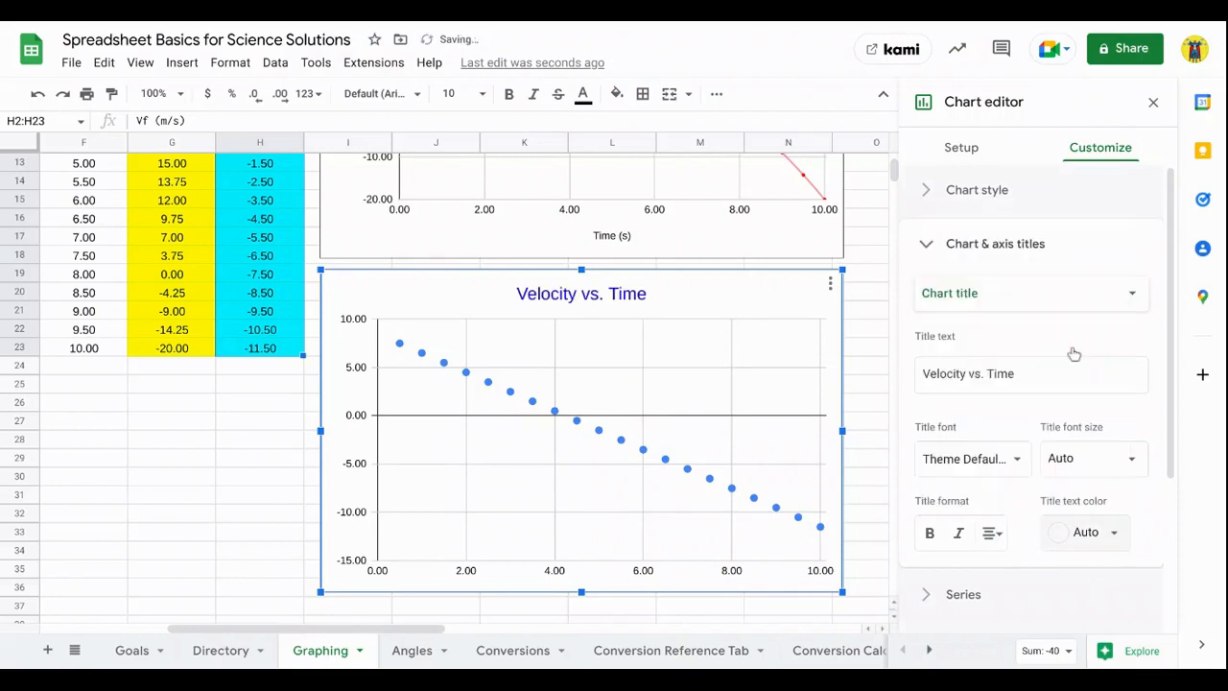
left_click(929, 533)
- Enter the author's full name as the Velocity vs. Time chart's subtitle and center it
left_click(1117, 305)
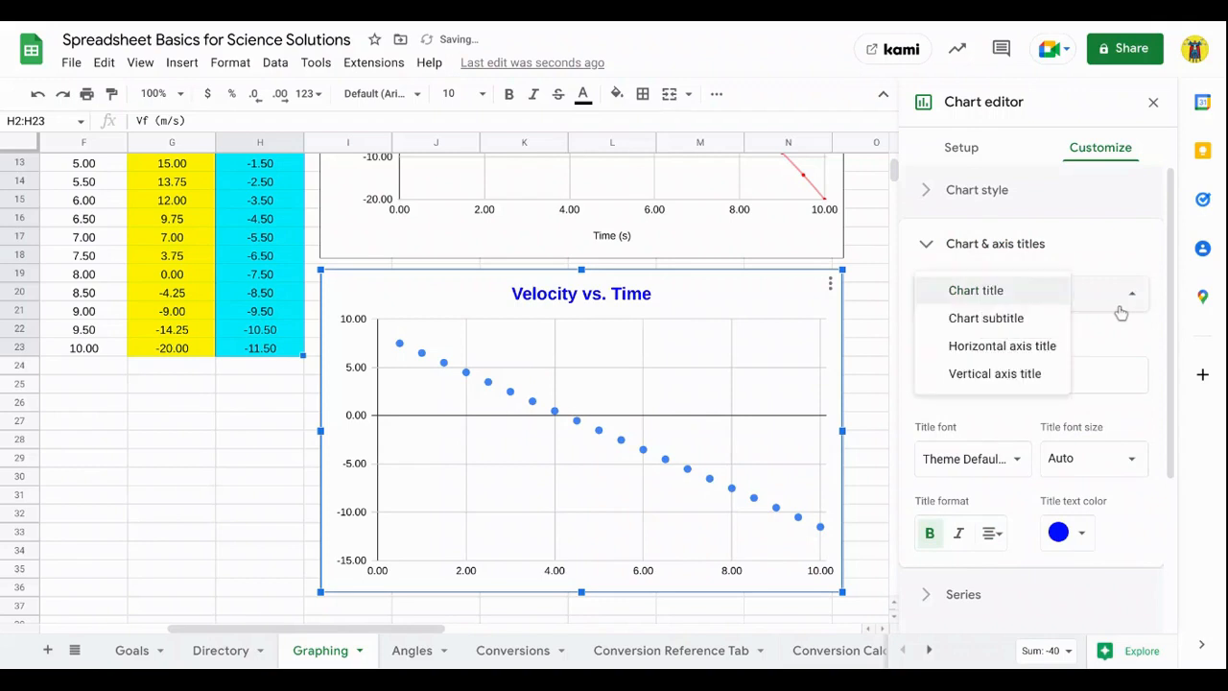
left_click(1057, 326)
left_click(998, 369)
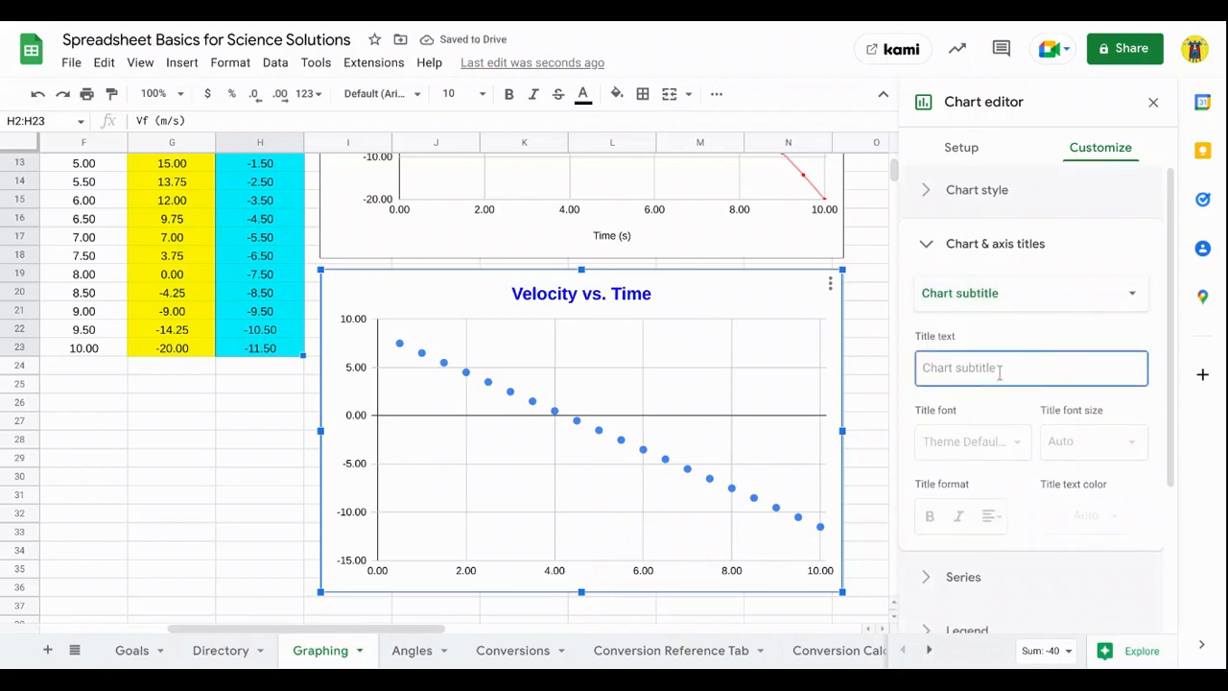
type("Carlo Catucci")
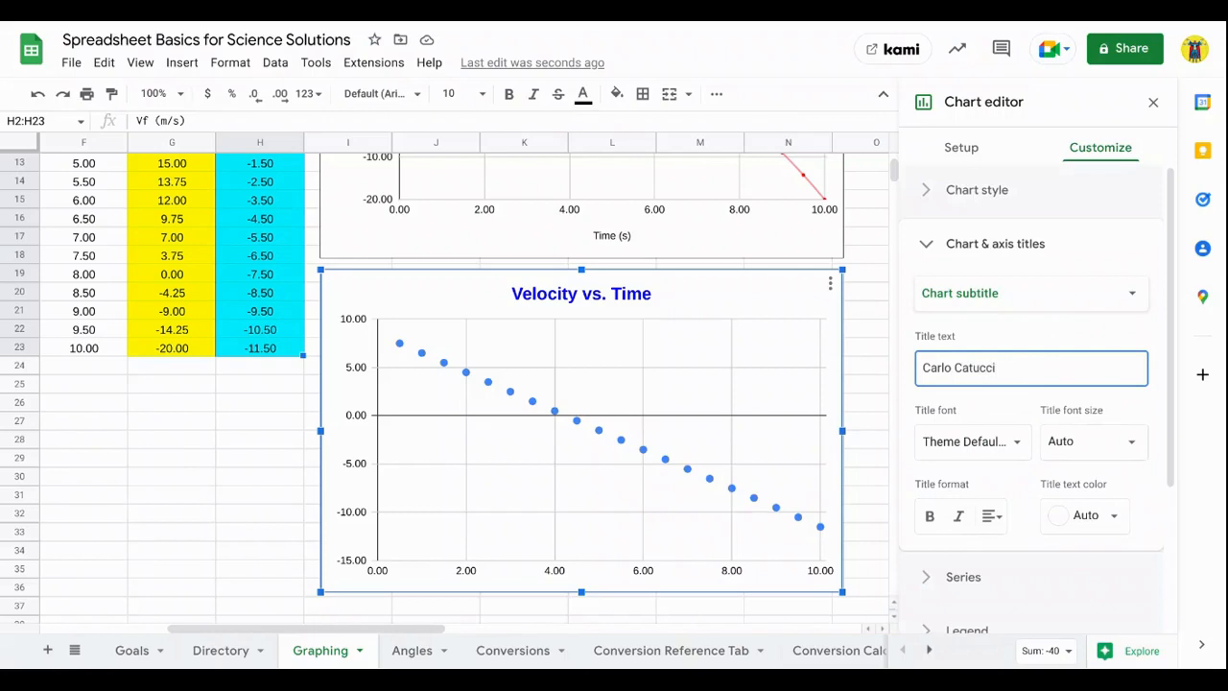
left_click(992, 516)
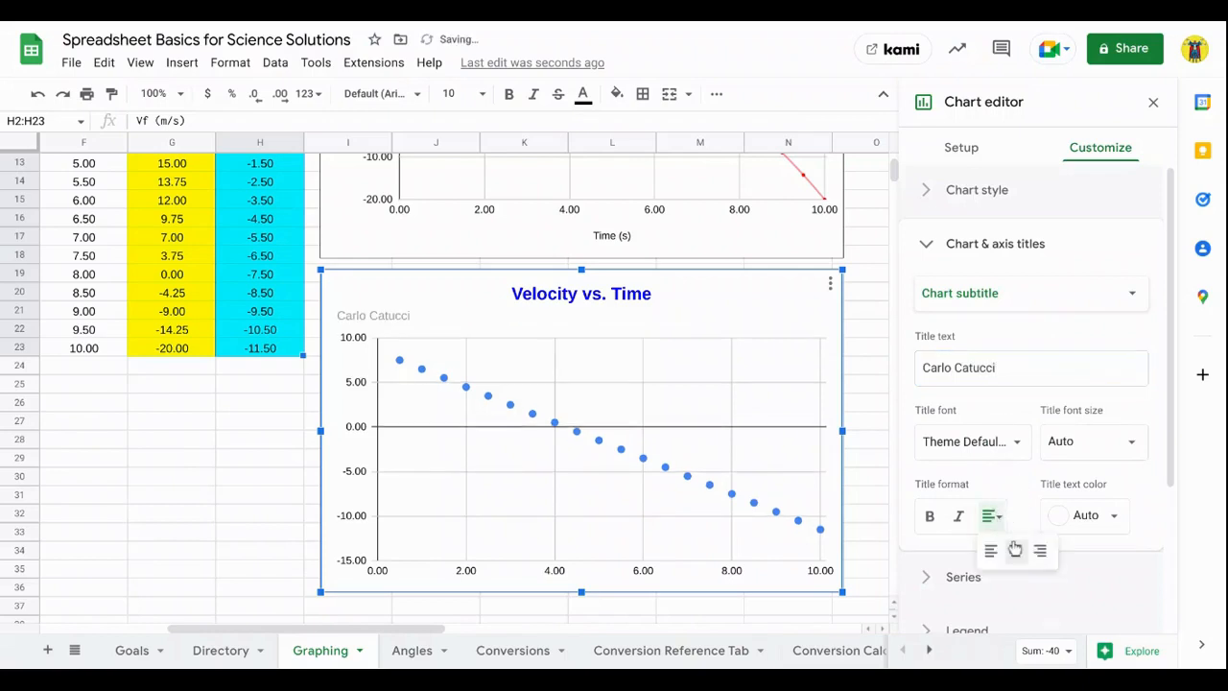
left_click(1014, 549)
- Set the Velocity vs. Time chart's horizontal axis title to "Time (s)"
left_click(1100, 303)
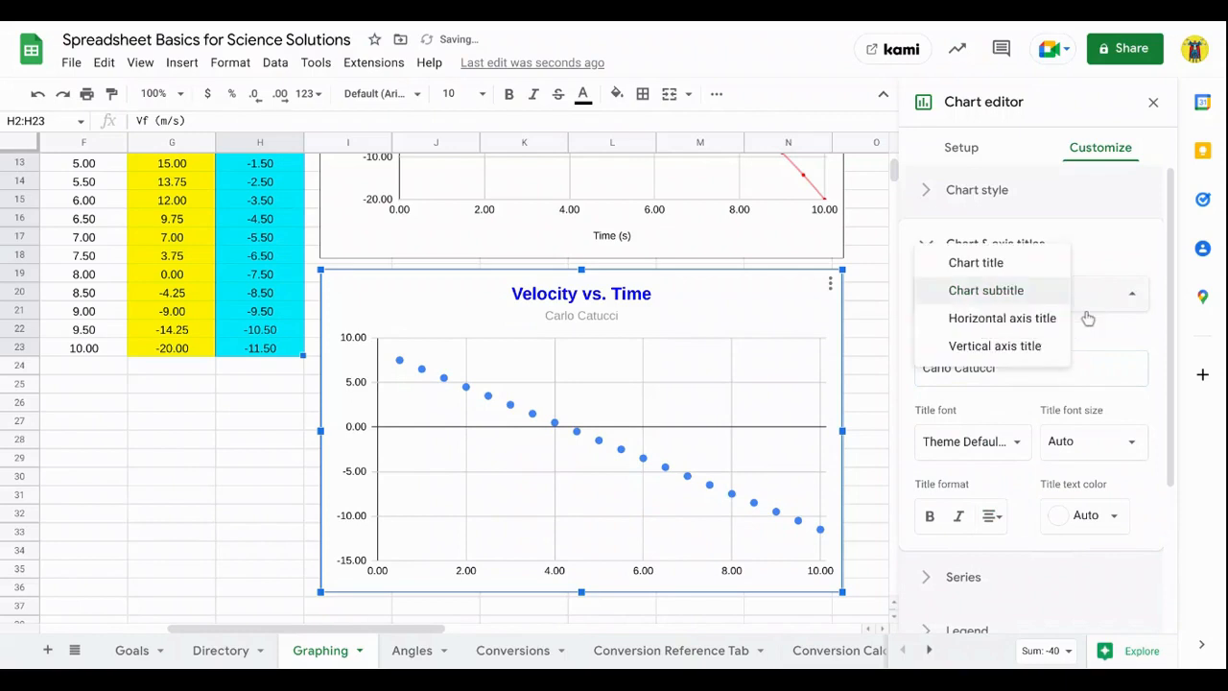
left_click(1043, 326)
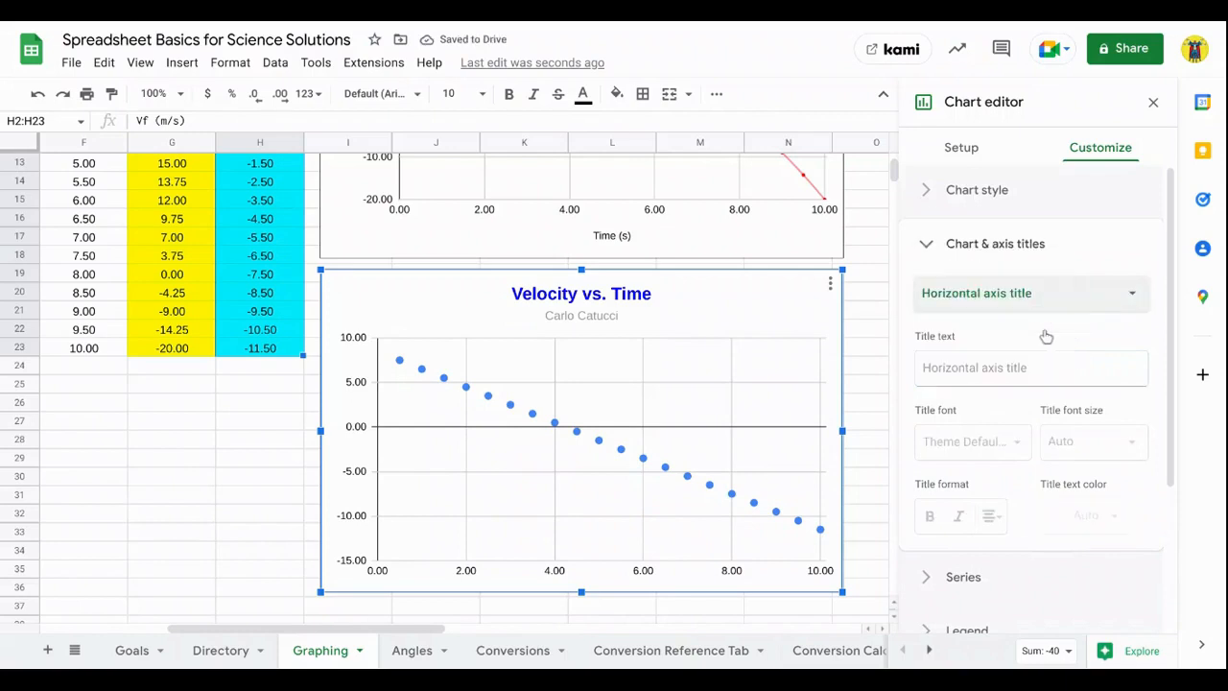
left_click(968, 374)
type("Time (s")
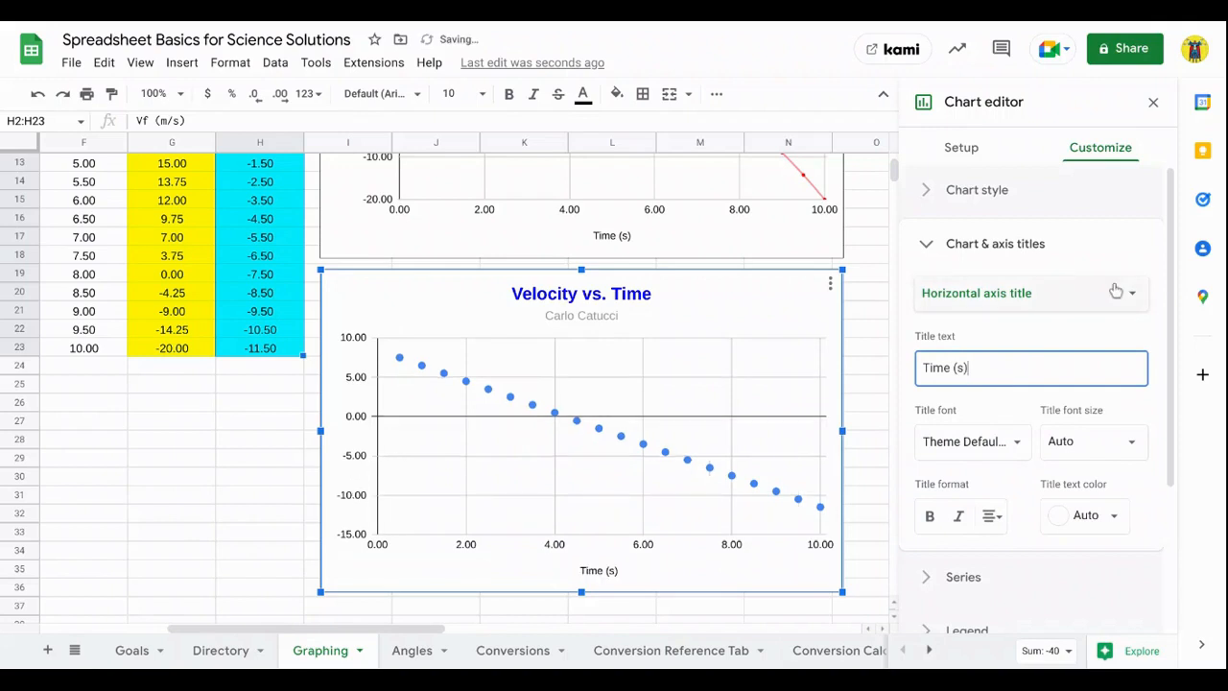
- Set the Velocity vs. Time chart's vertical axis title to "Velocity (m/s)"
left_click(1115, 291)
left_click(1021, 319)
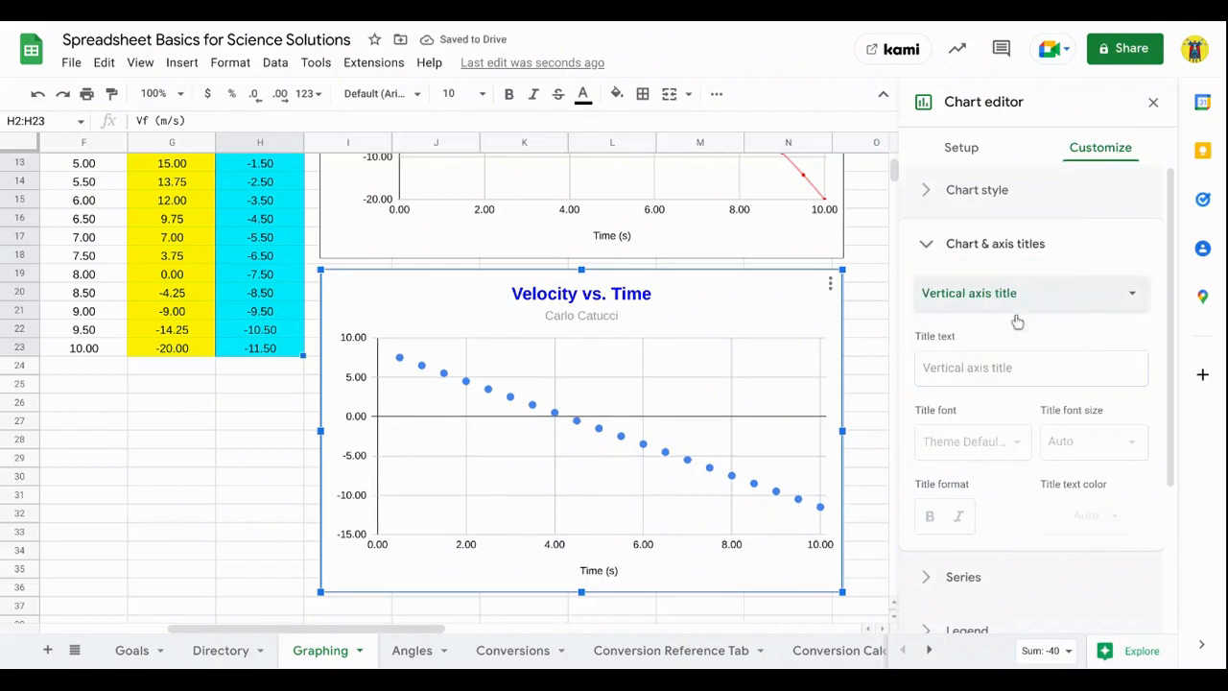
left_click(941, 379)
type("Velocity (m/s")
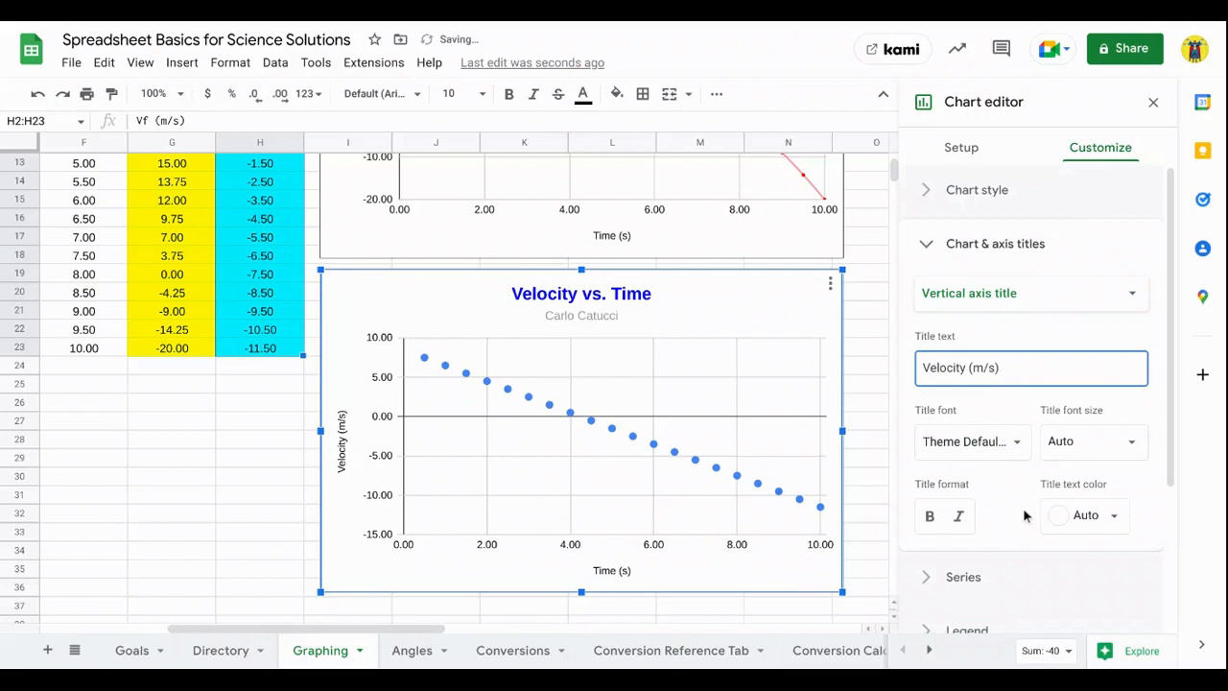
- Change the color of the Velocity vs. Time chart's series points to pure blue
scroll(1023, 509, "down", 3)
left_click(923, 369)
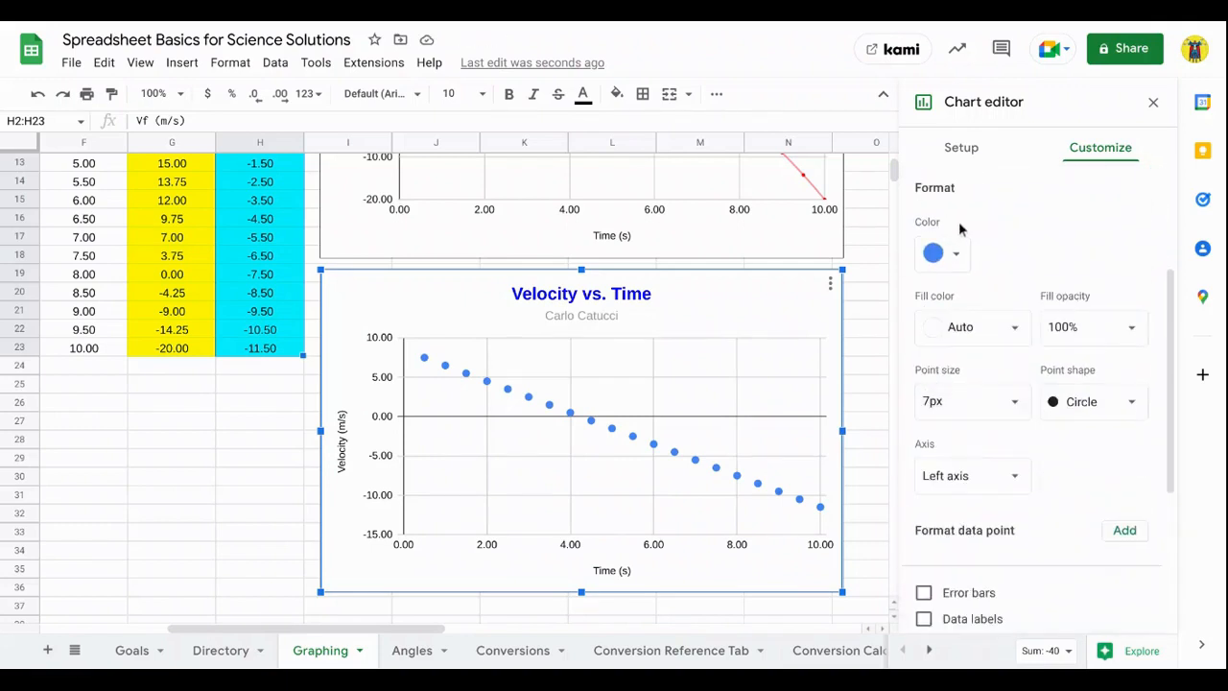
left_click(955, 253)
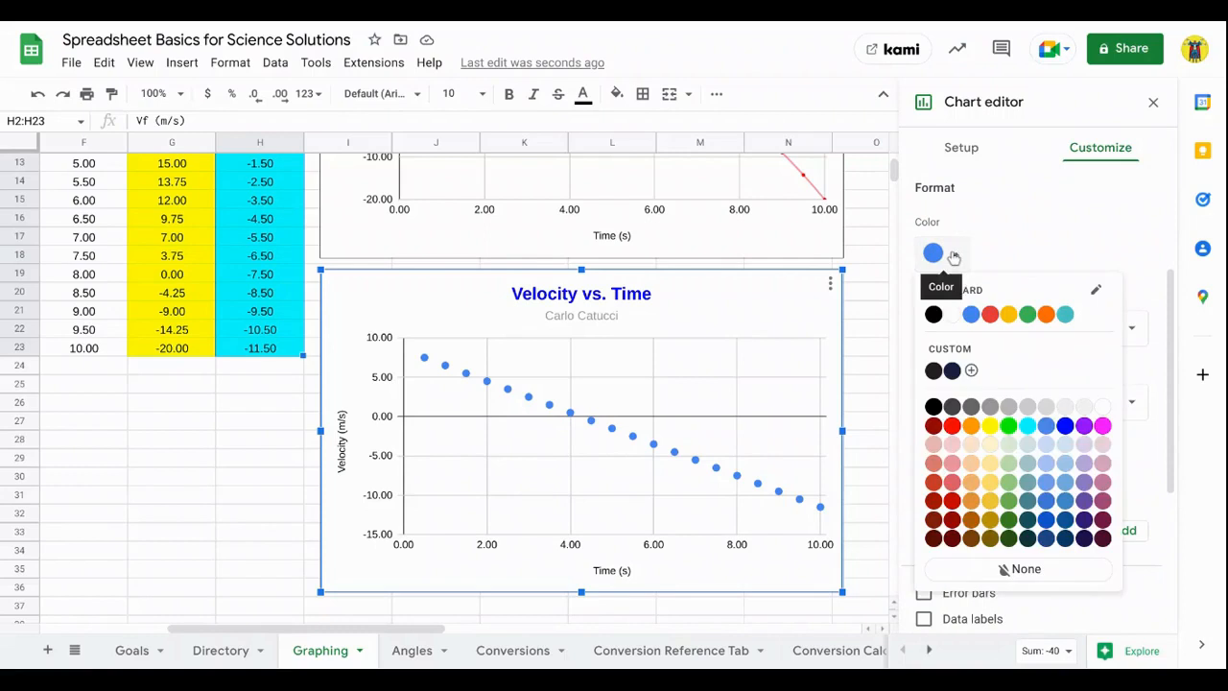
left_click(1065, 425)
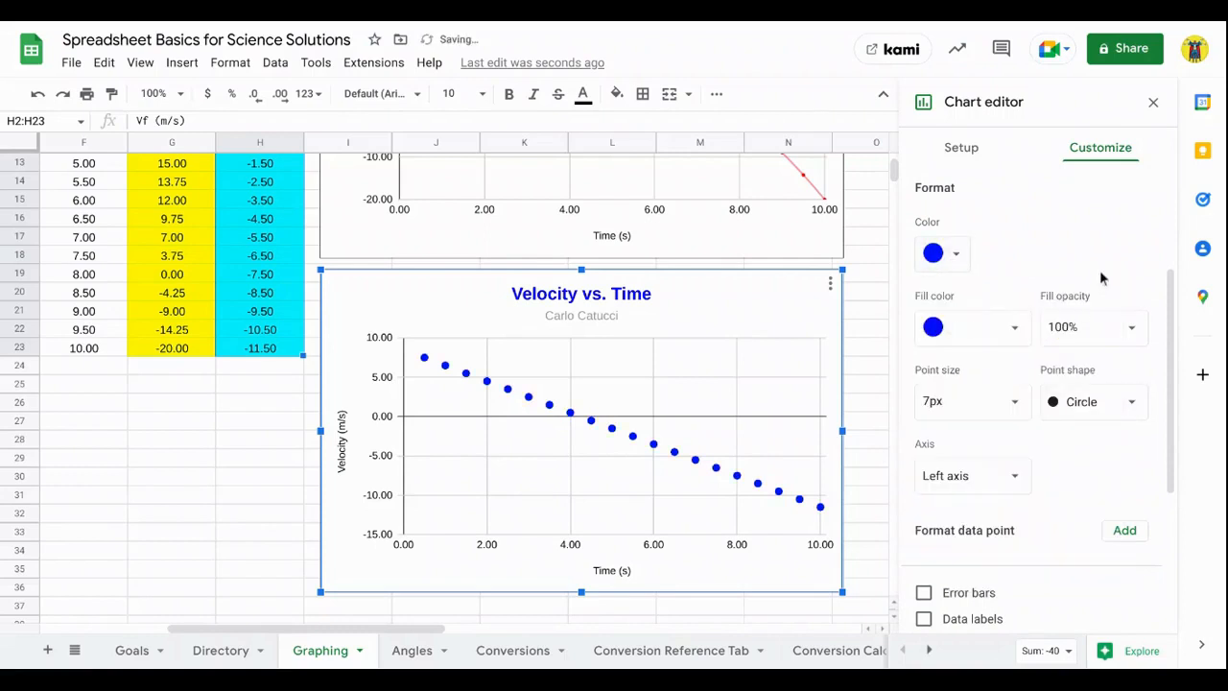
- Set the point size of the Velocity vs. Time chart's series to 2px
left_click(1015, 330)
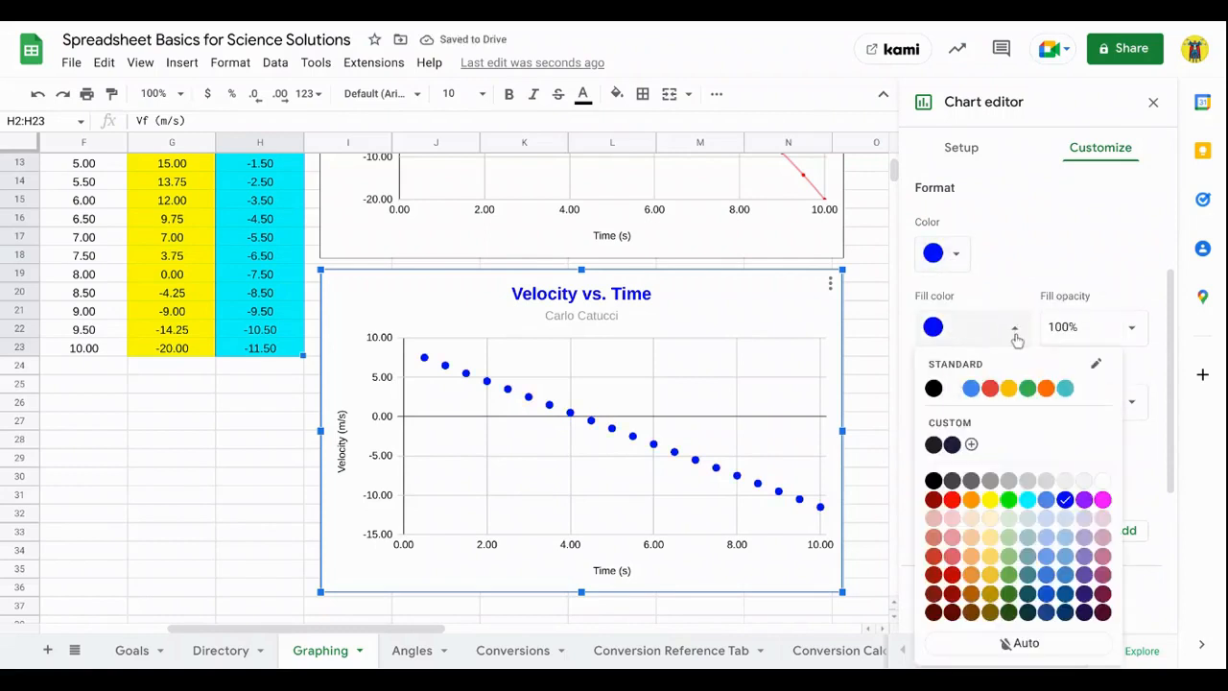
left_click(1015, 332)
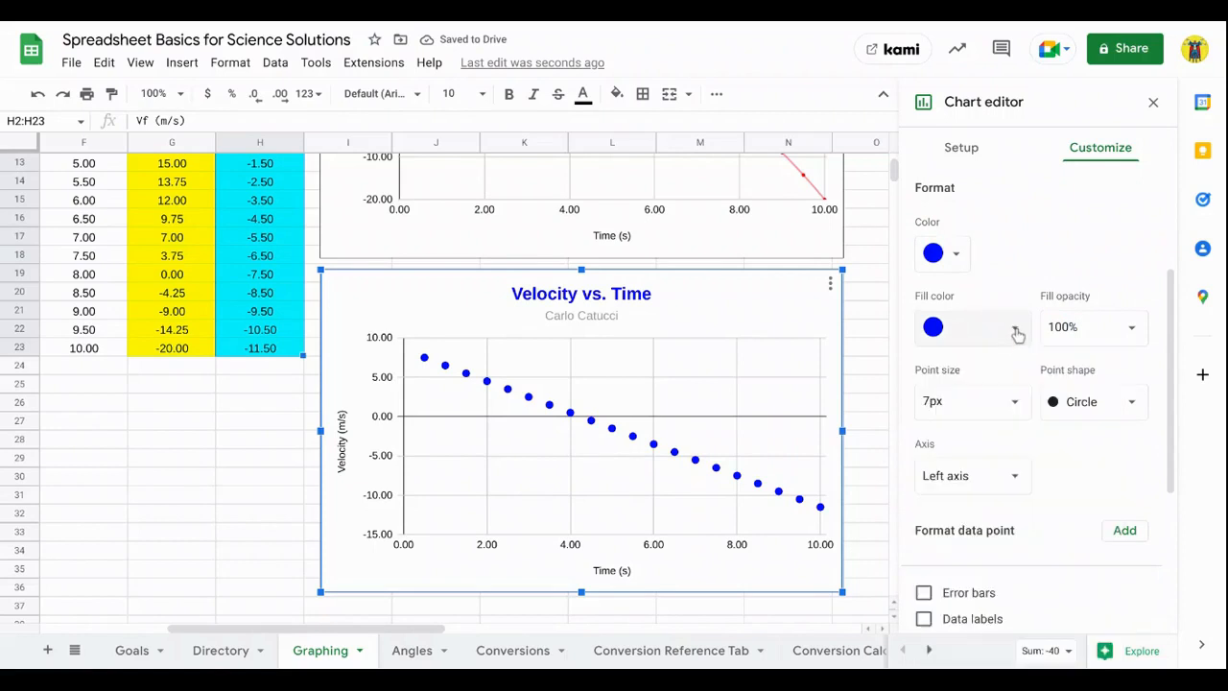
left_click(1018, 403)
left_click(959, 468)
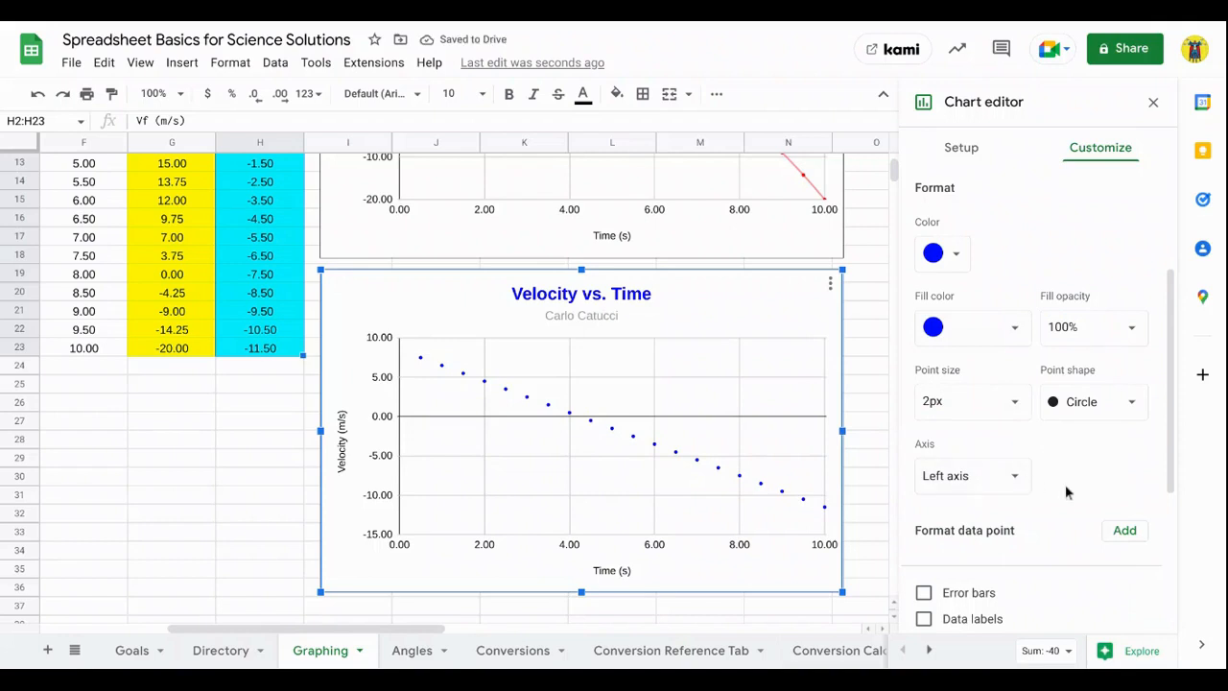
- Add a linear trendline to the Velocity vs. Time chart's series and color the line pure red
scroll(1065, 489, "down", 3)
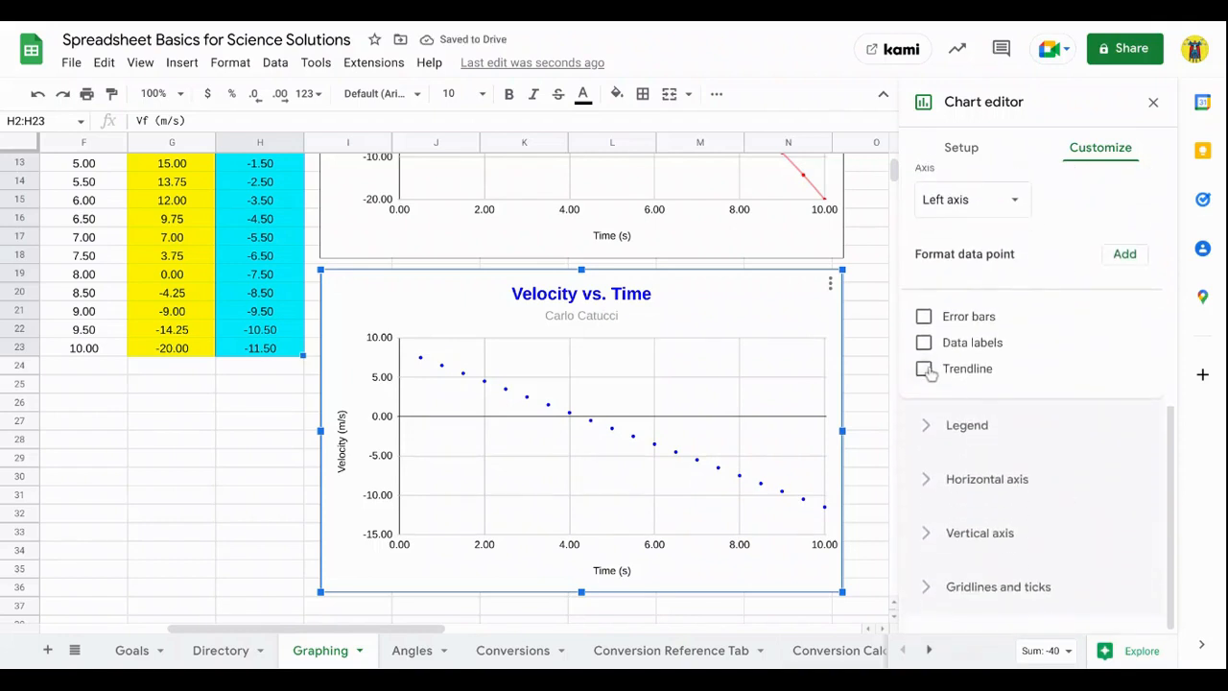
left_click(924, 368)
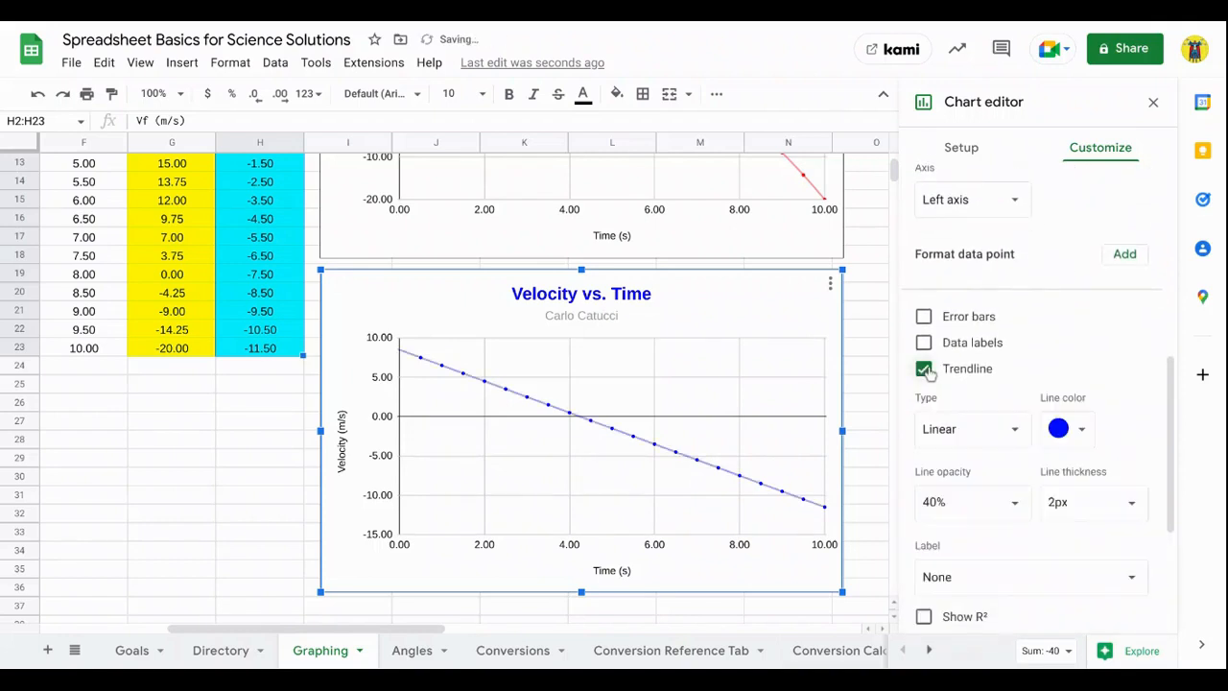
left_click(1014, 431)
left_click(965, 429)
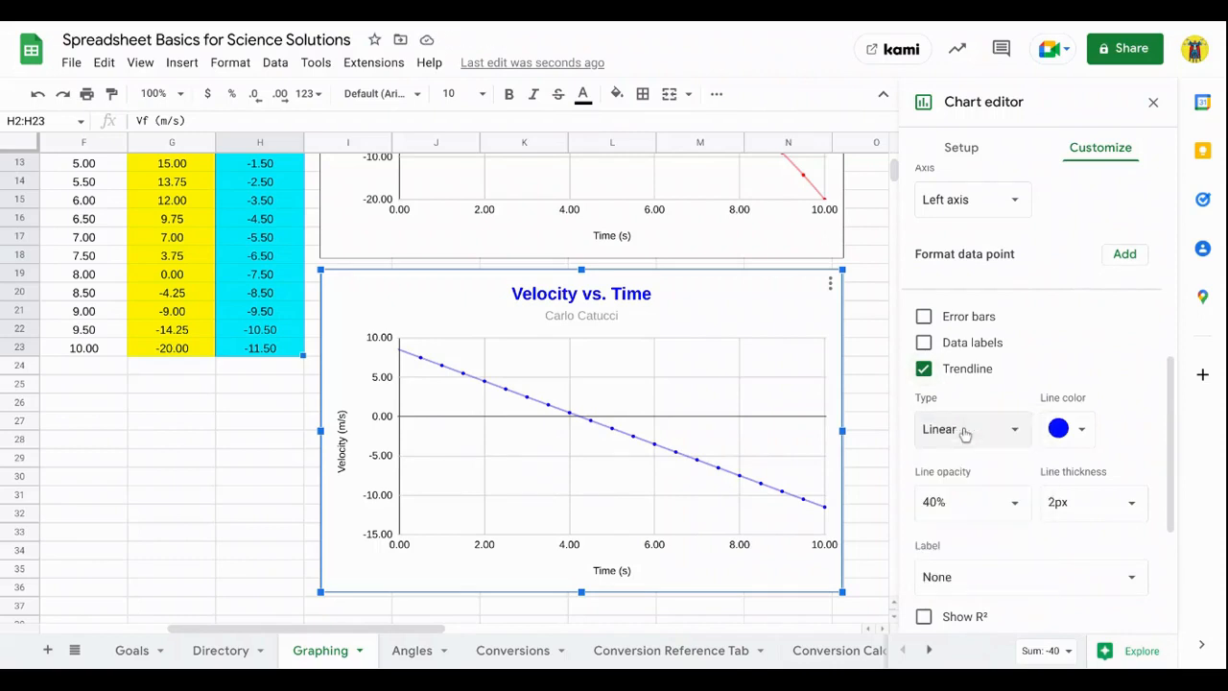
left_click(1076, 437)
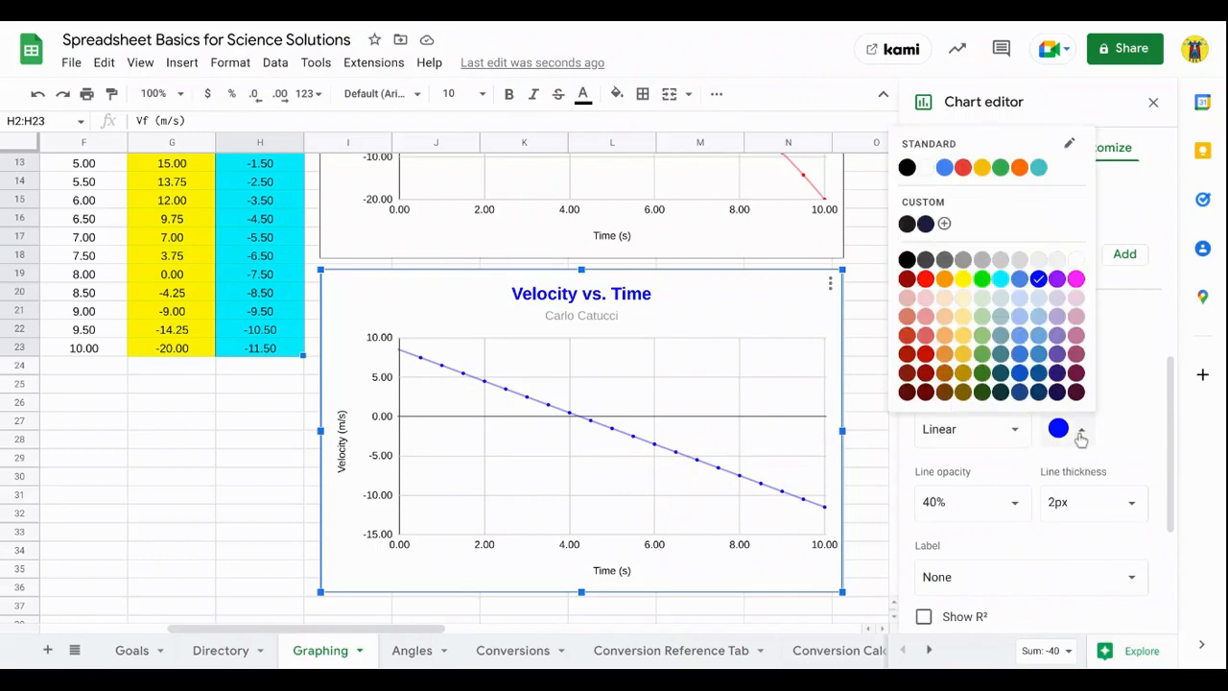
left_click(925, 280)
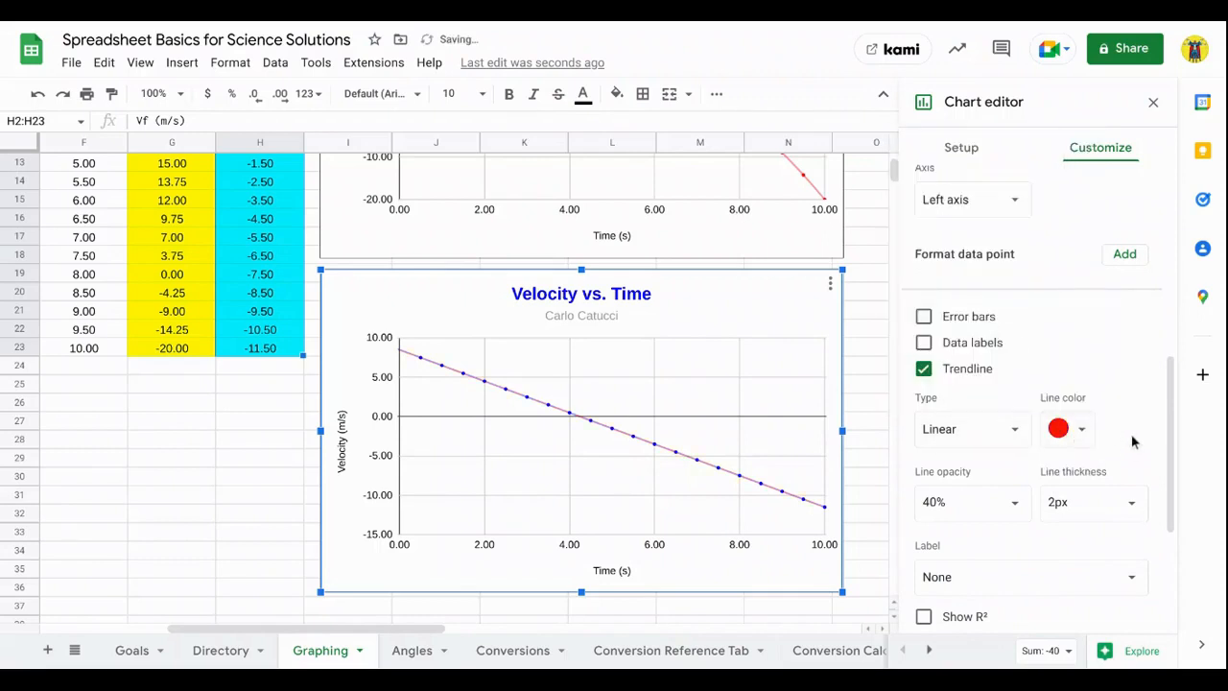
left_click(1120, 351)
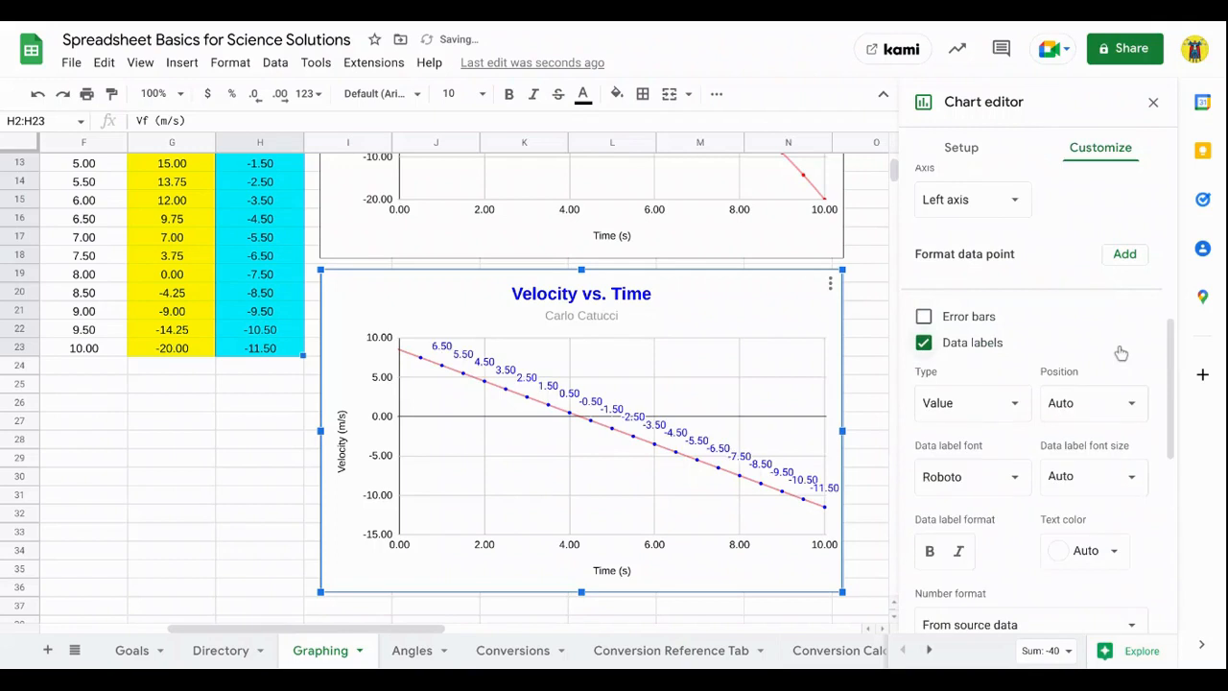
left_click(1132, 406)
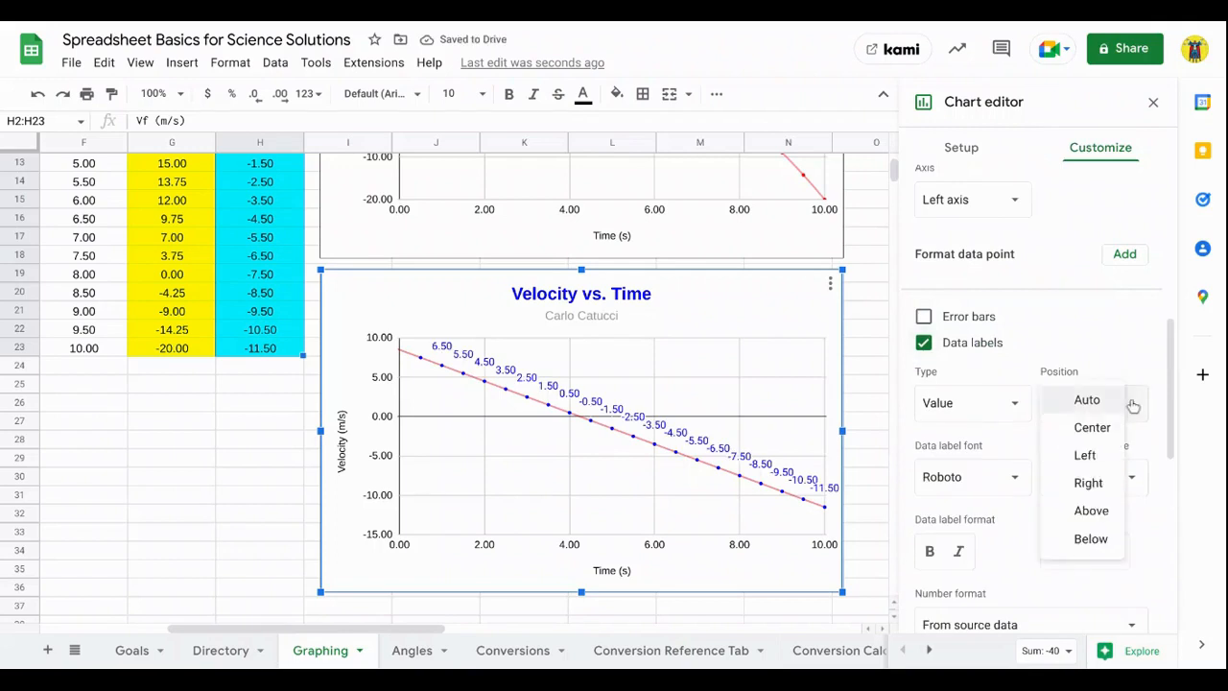
left_click(924, 343)
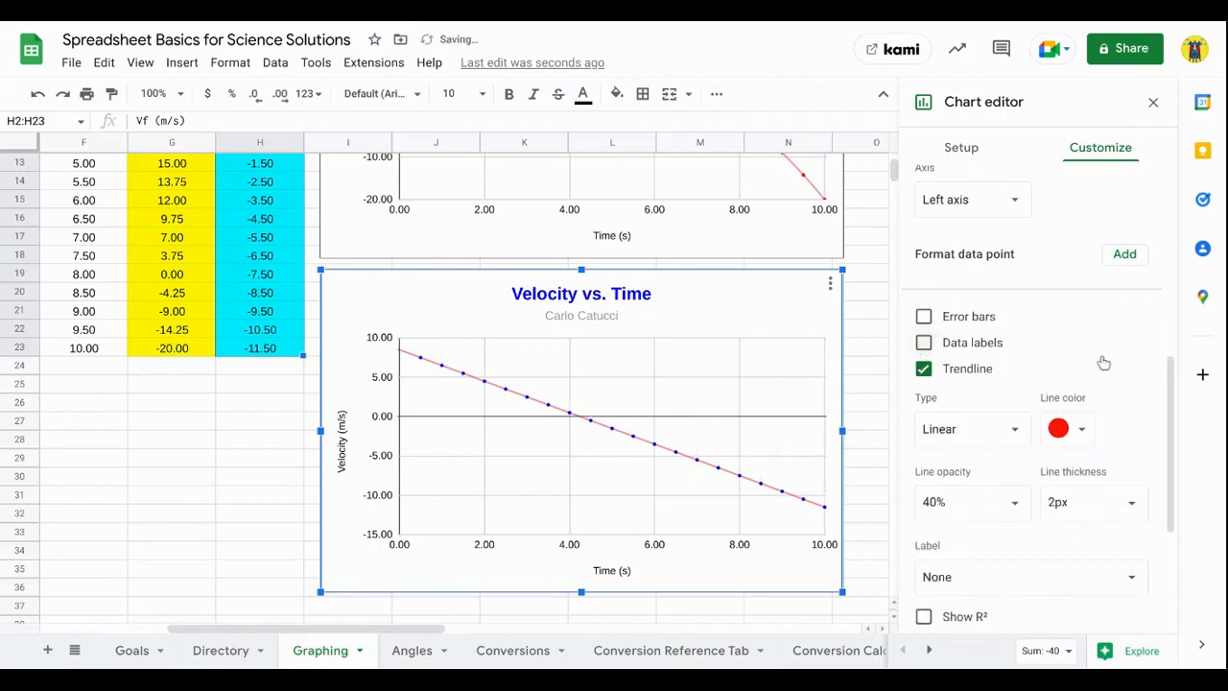
- Label the Velocity vs. Time chart's trendline with its equation
scroll(1148, 389, "down", 3)
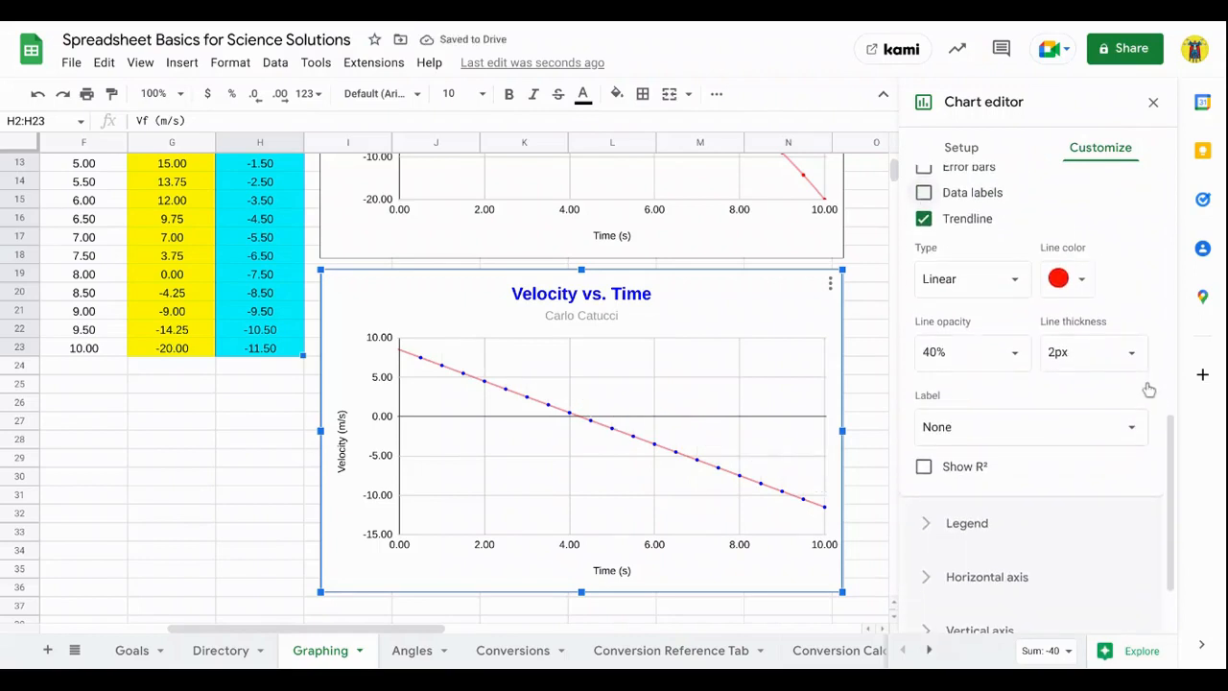
left_click(1132, 432)
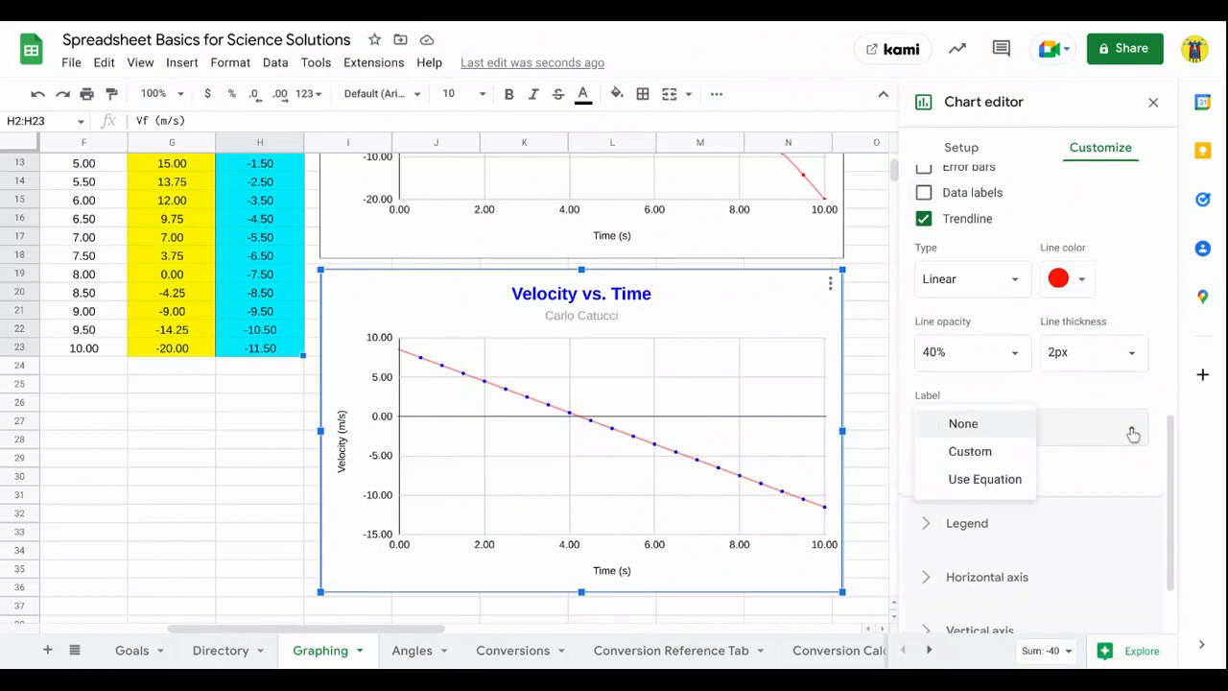
left_click(985, 487)
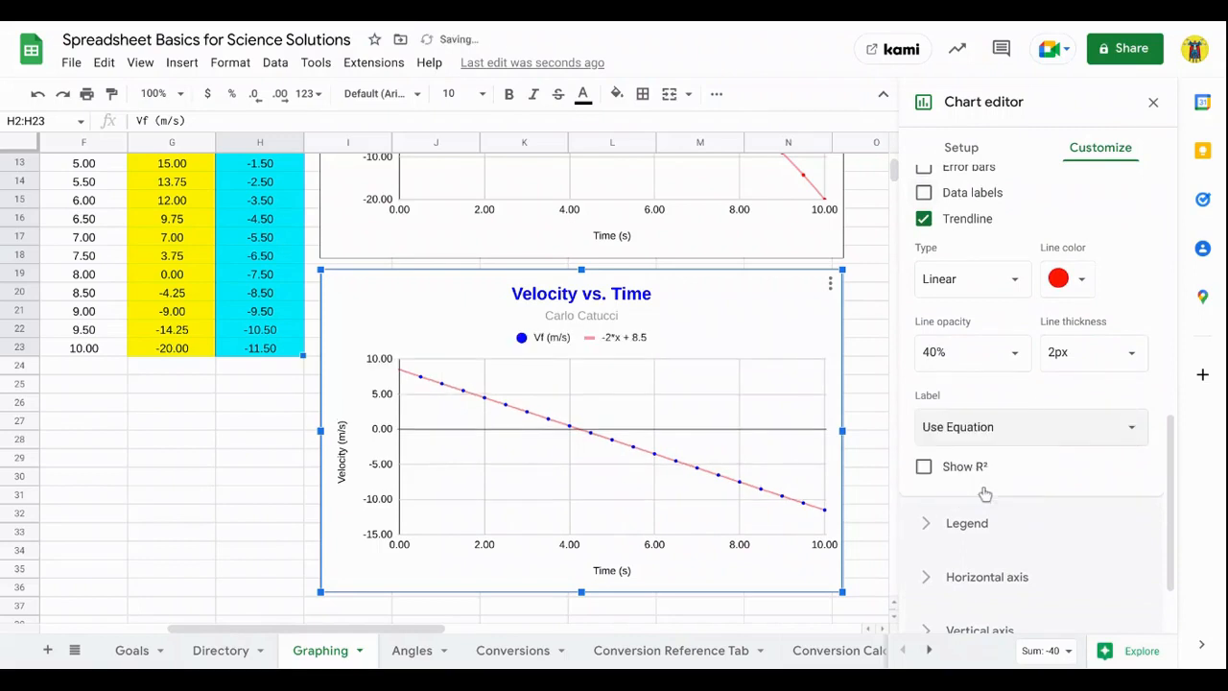
- Set the Velocity vs. Time chart's legend font size to 18 and close the chart editor
left_click(604, 338)
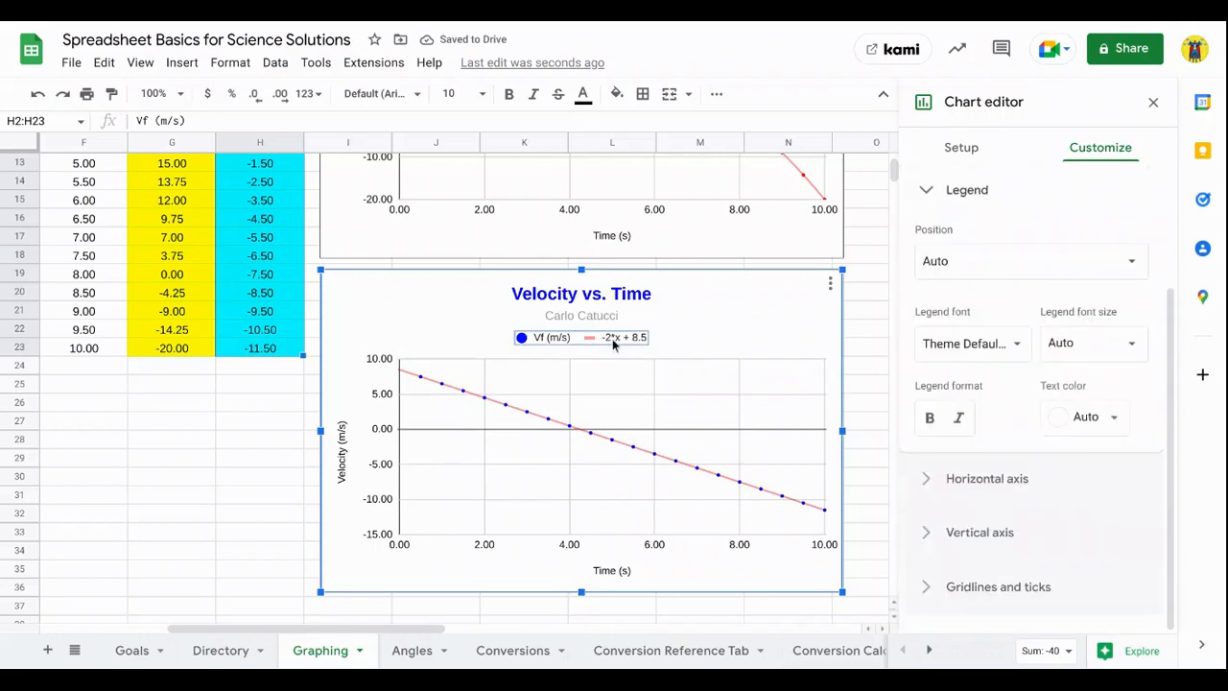
left_click(1132, 353)
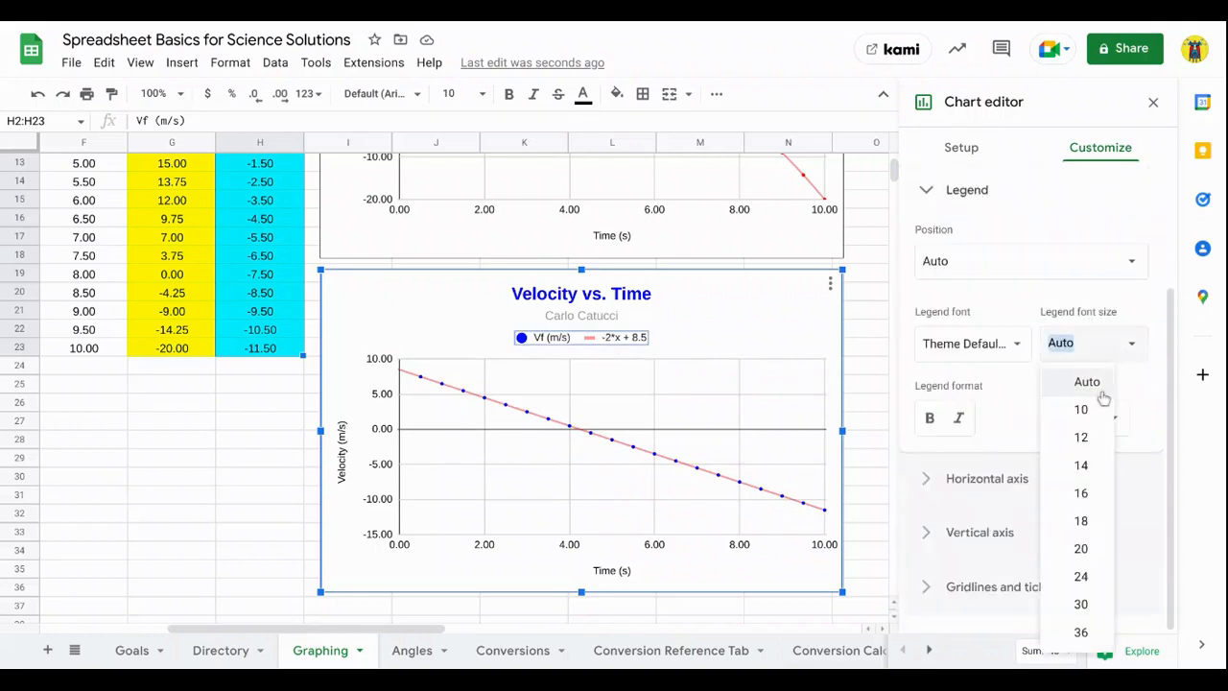
left_click(1080, 472)
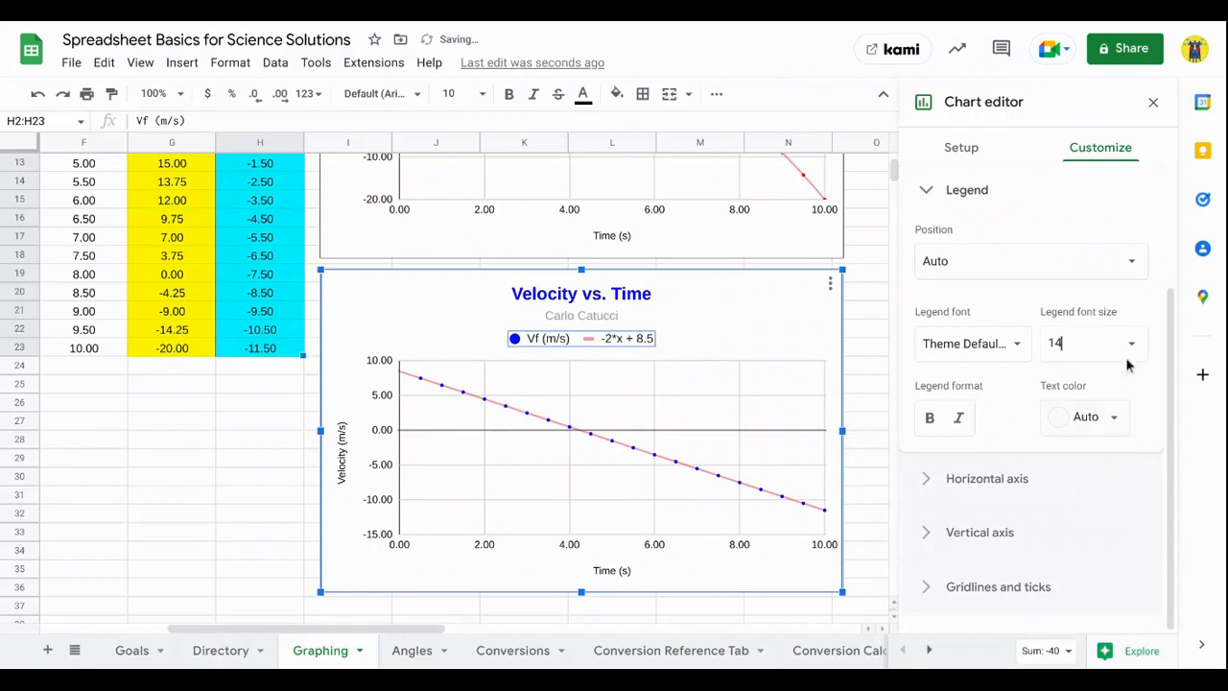
left_click(1126, 347)
left_click(1081, 520)
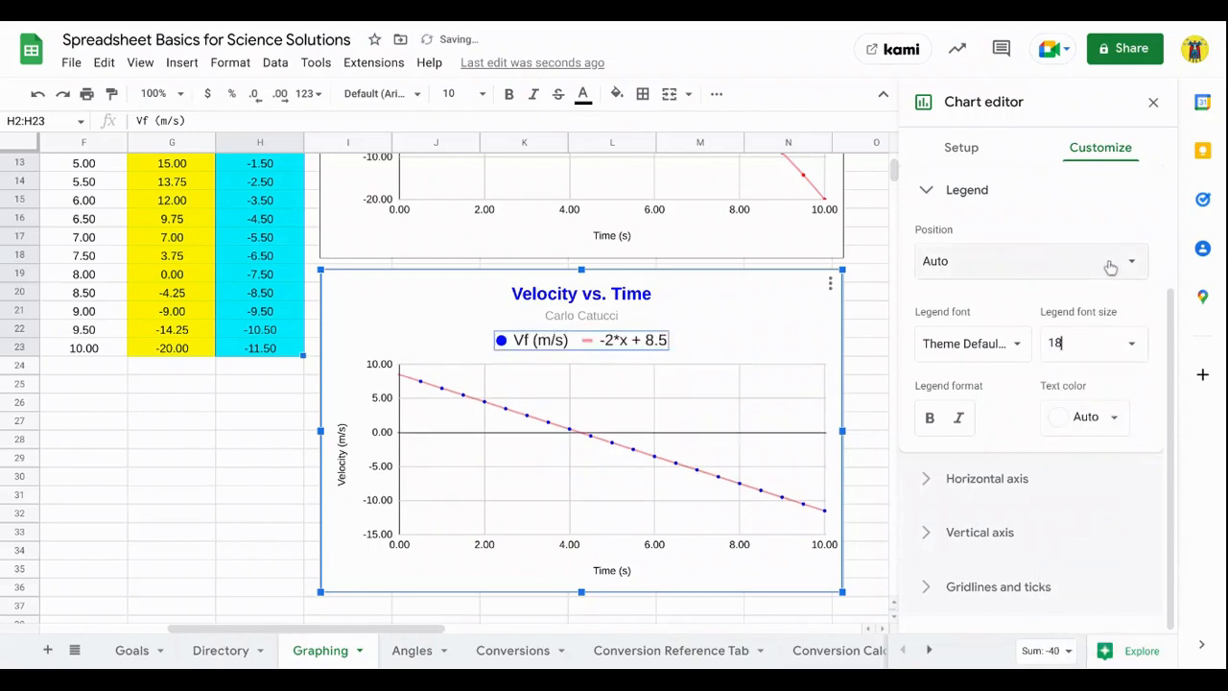
left_click(1153, 101)
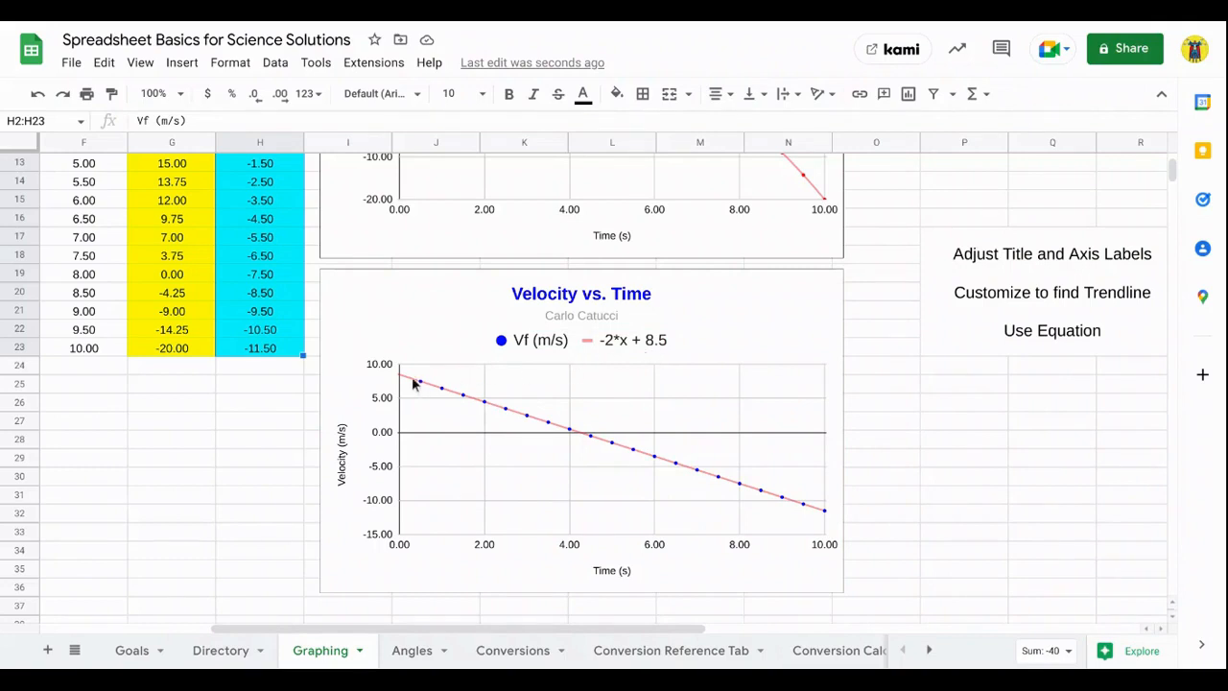
- Examine the Distance vs. Time and Velocity vs. Time charts against the time, distance and velocity columns and the Vi and a values
scroll(252, 345, "up", 5)
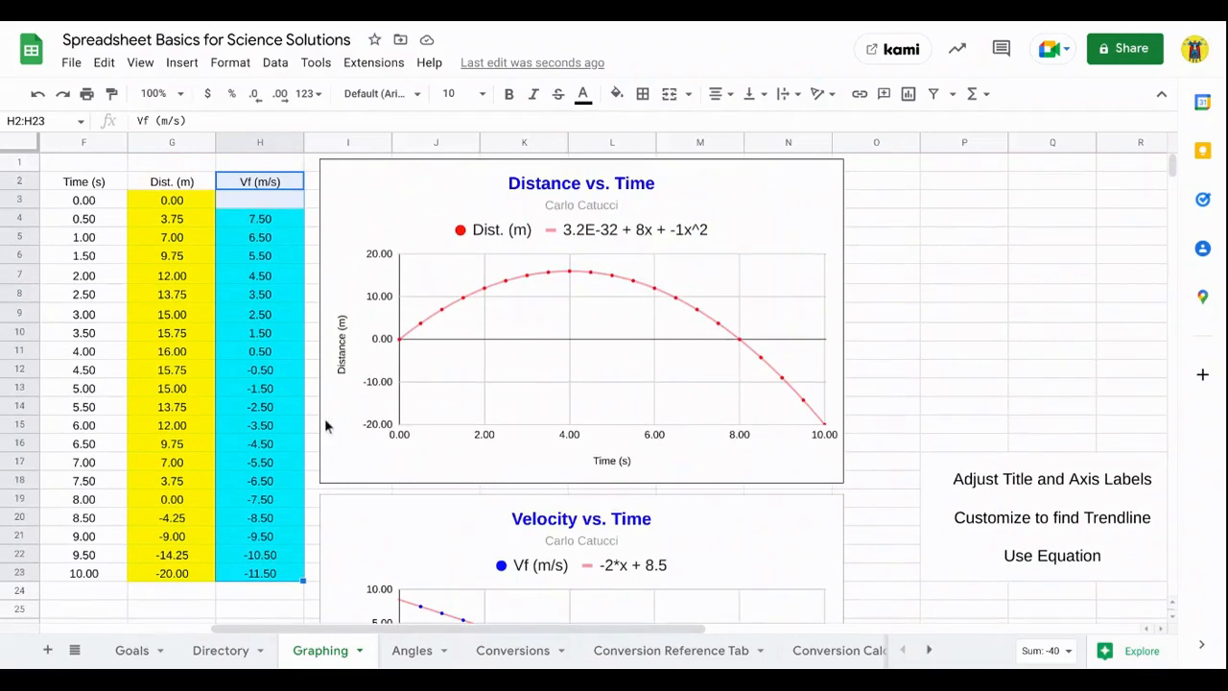
scroll(470, 493, "down", 3)
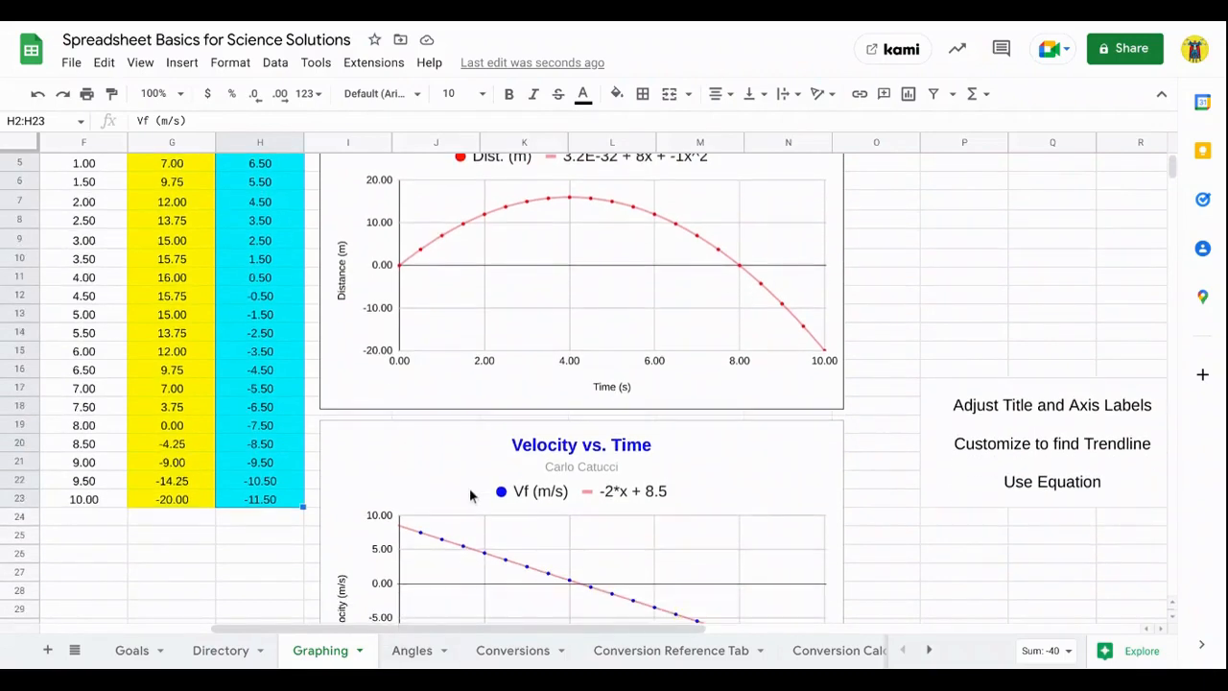
scroll(470, 493, "up", 3)
scroll(469, 487, "down", 4)
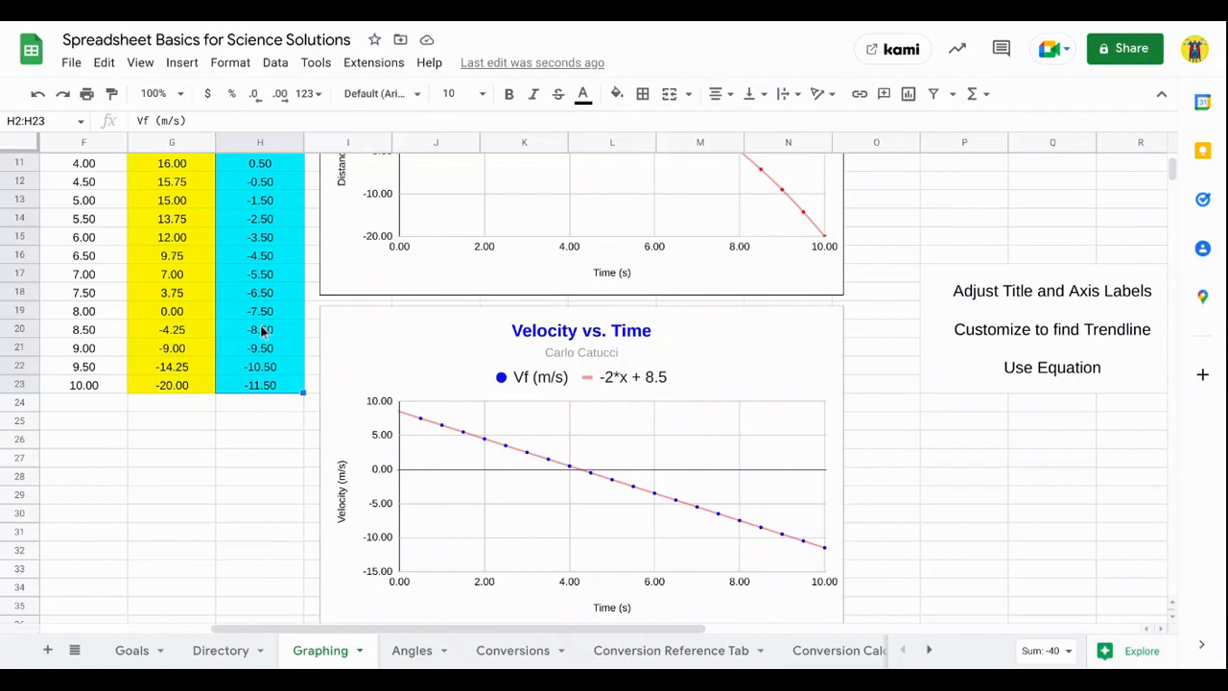
scroll(260, 329, "up", 5)
scroll(260, 329, "left", 4)
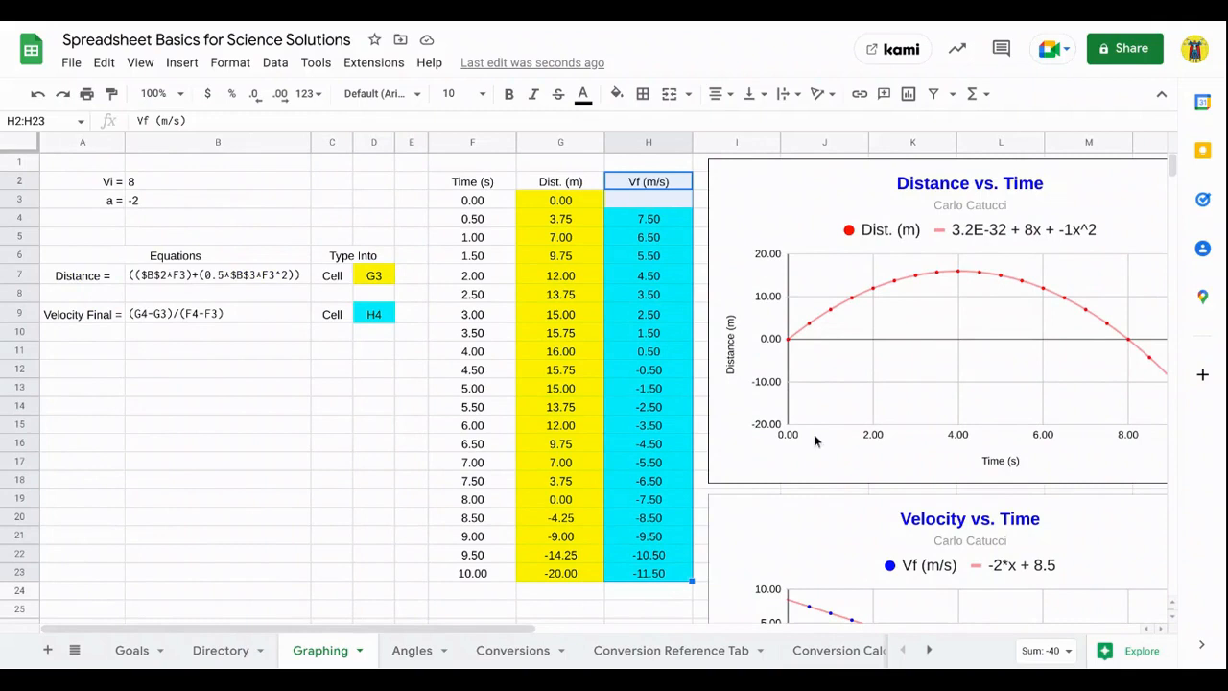
scroll(828, 444, "down", 5)
scroll(828, 444, "right", 4)
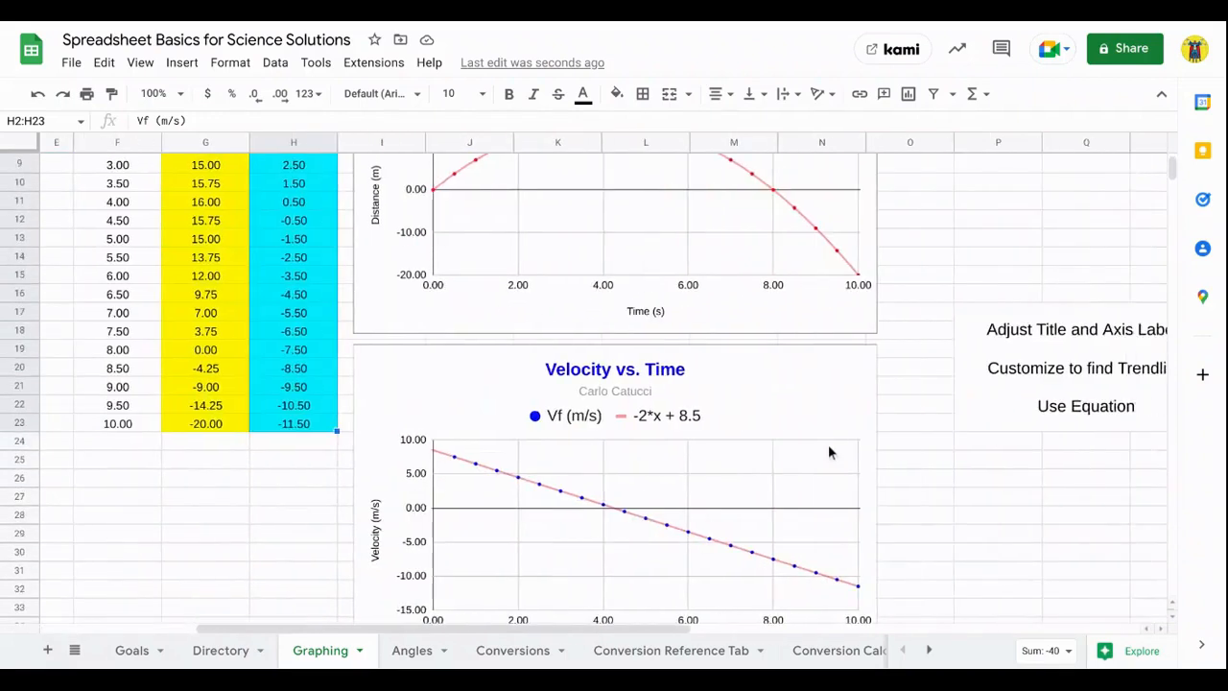
scroll(828, 444, "down", 1)
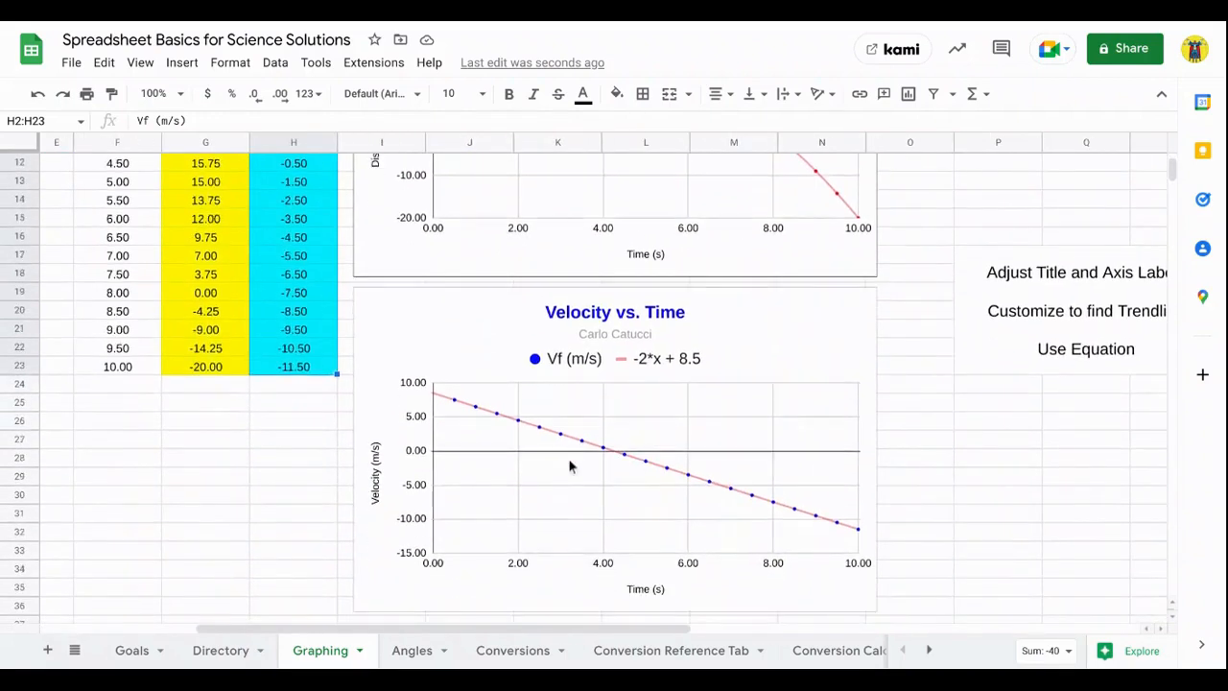
left_click(109, 221)
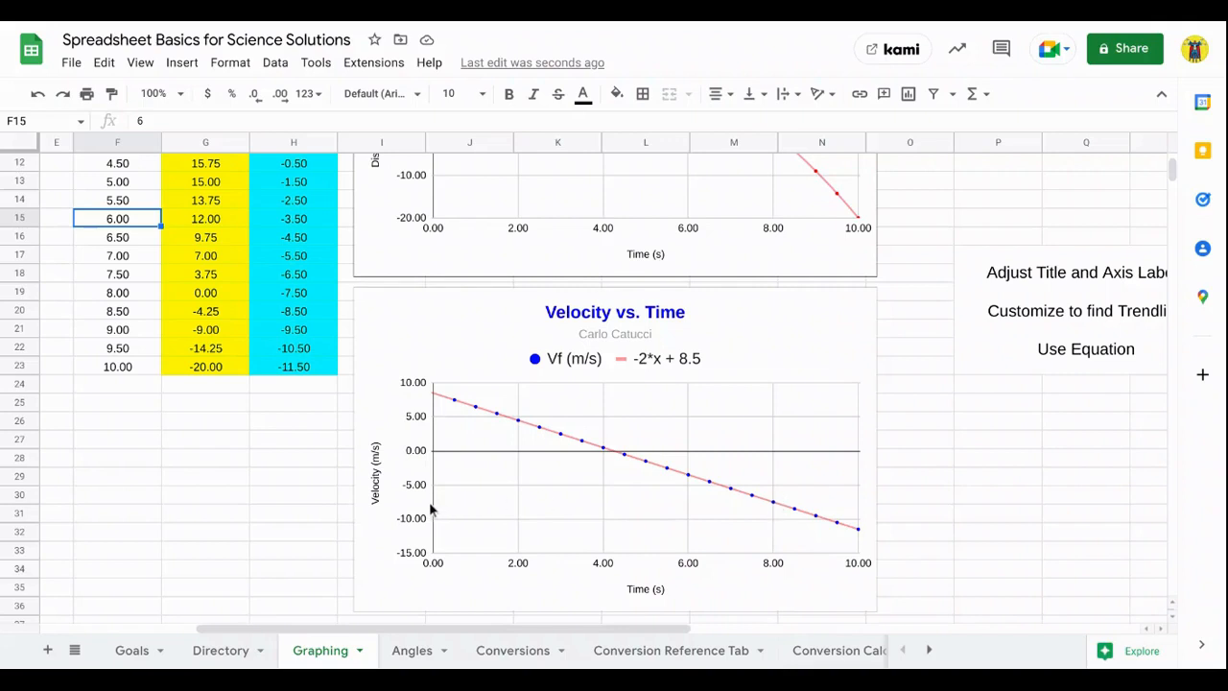
left_click(297, 297)
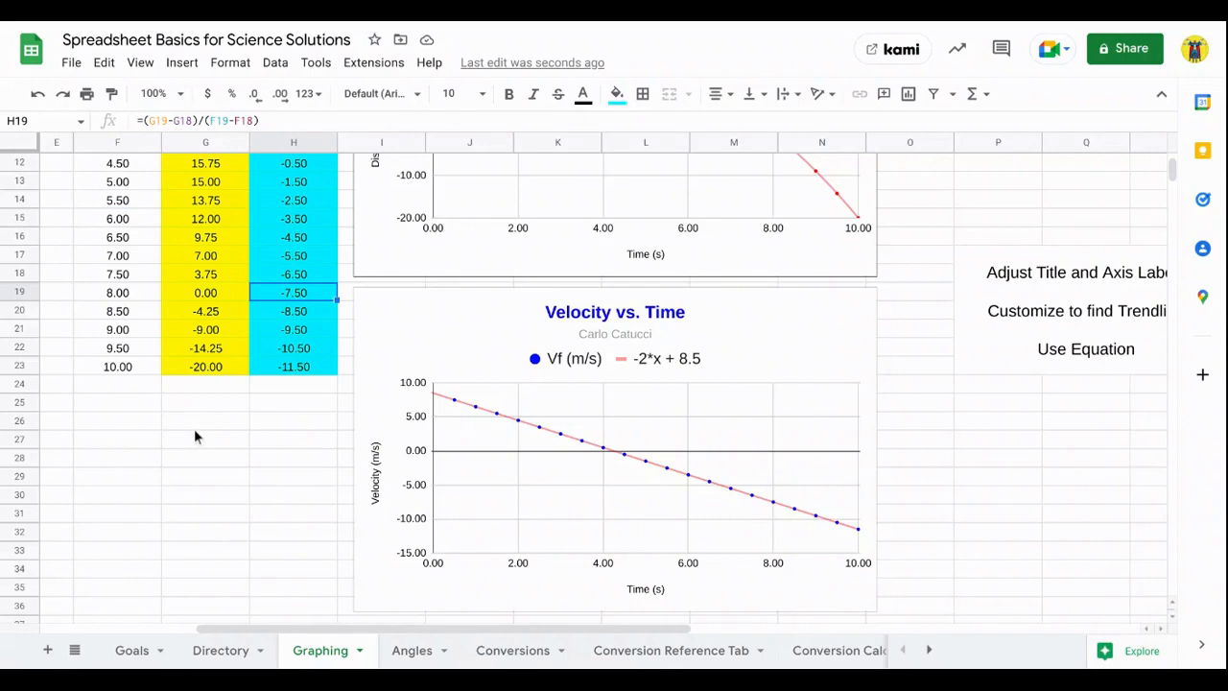
- Set the acceleration a in cell B3 to 1 and review how both charts respond
scroll(194, 429, "up", 5)
scroll(194, 429, "left", 4)
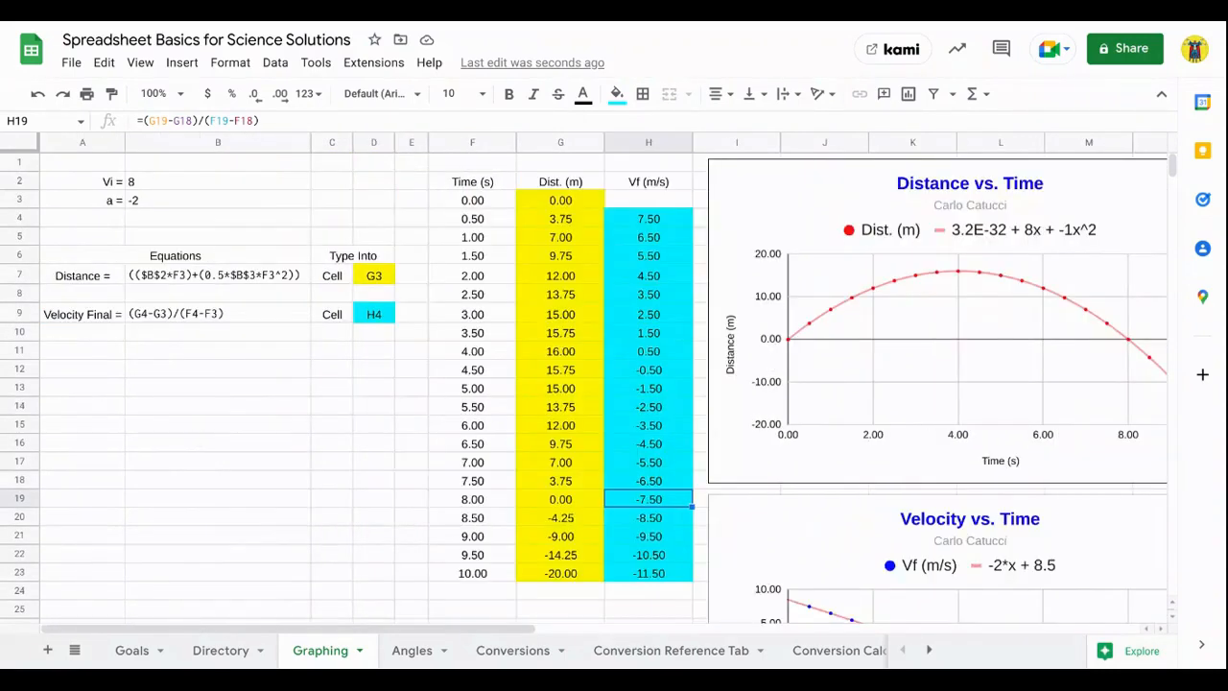
left_click(145, 202)
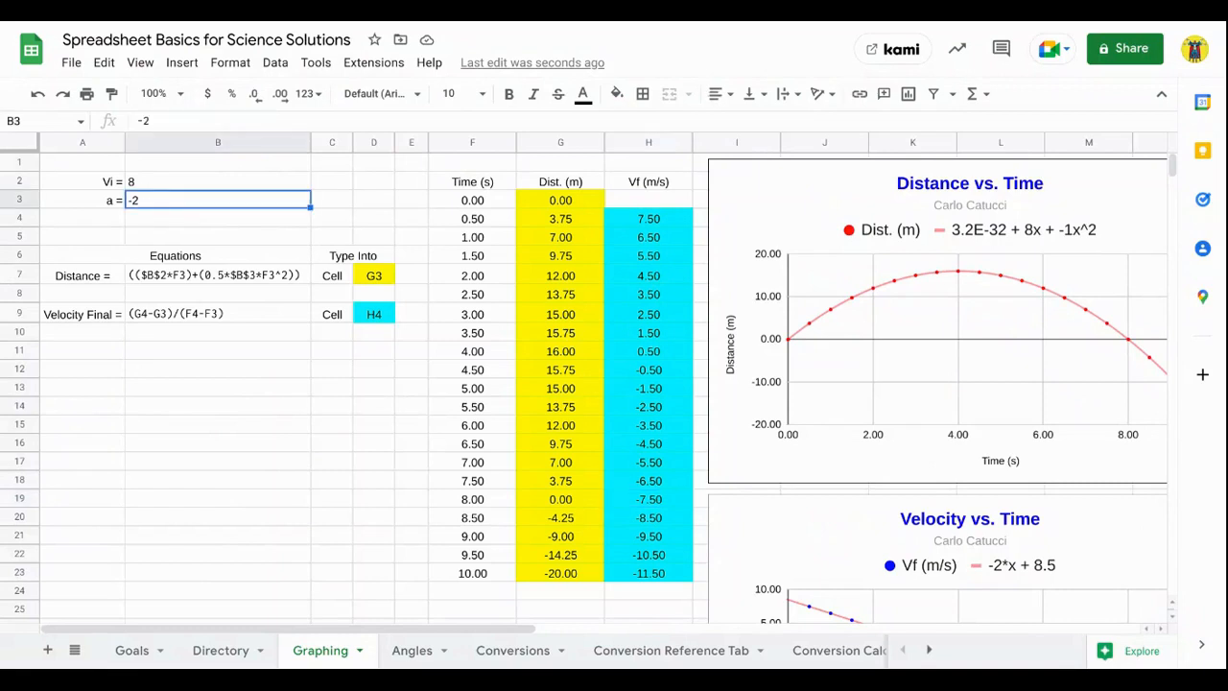
type("1")
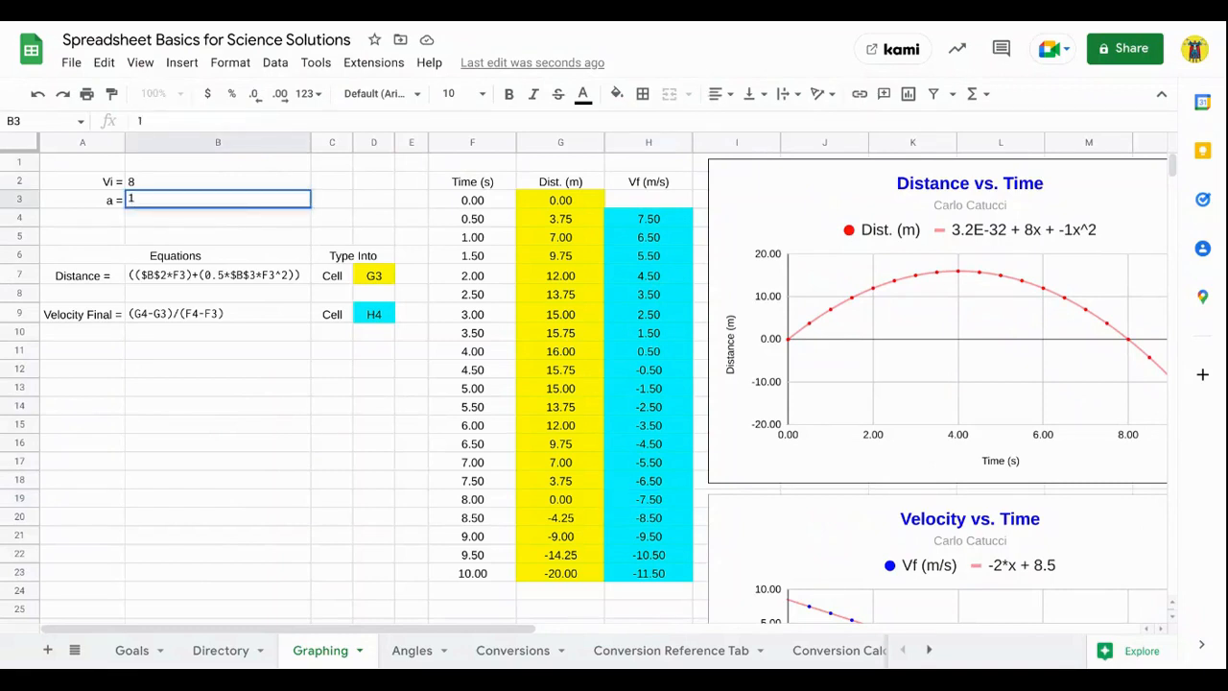
key("Return")
scroll(838, 330, "down", 4)
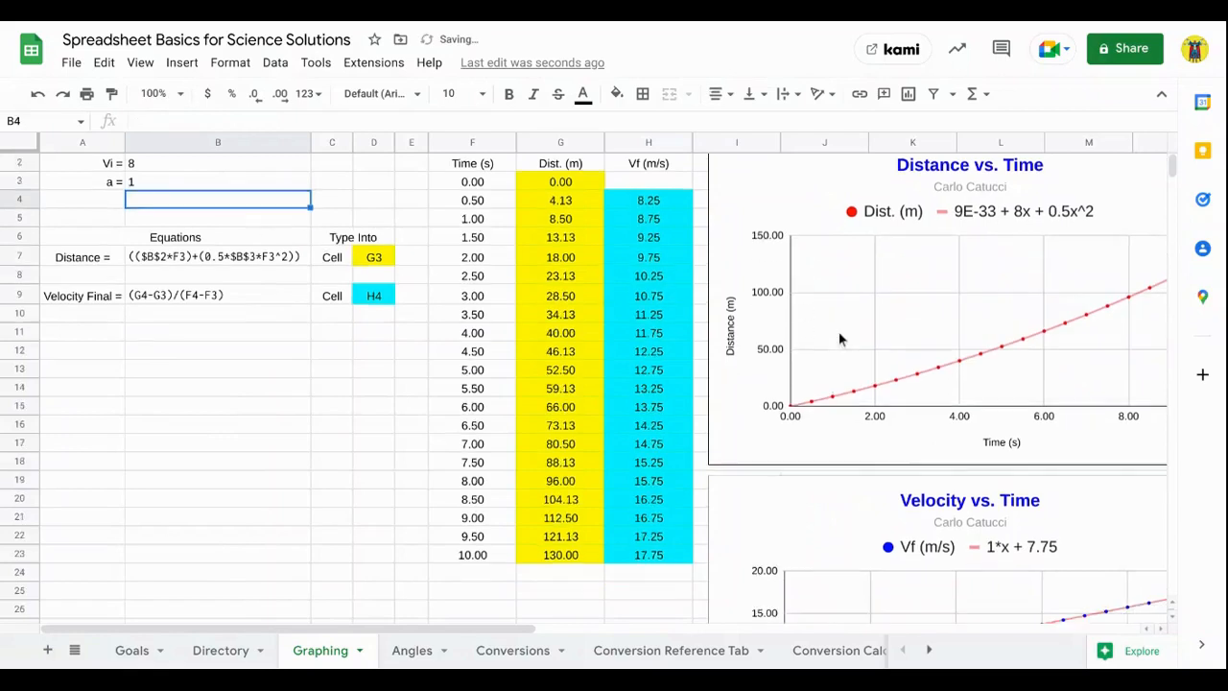
scroll(838, 331, "right", 5)
scroll(838, 331, "left", 2)
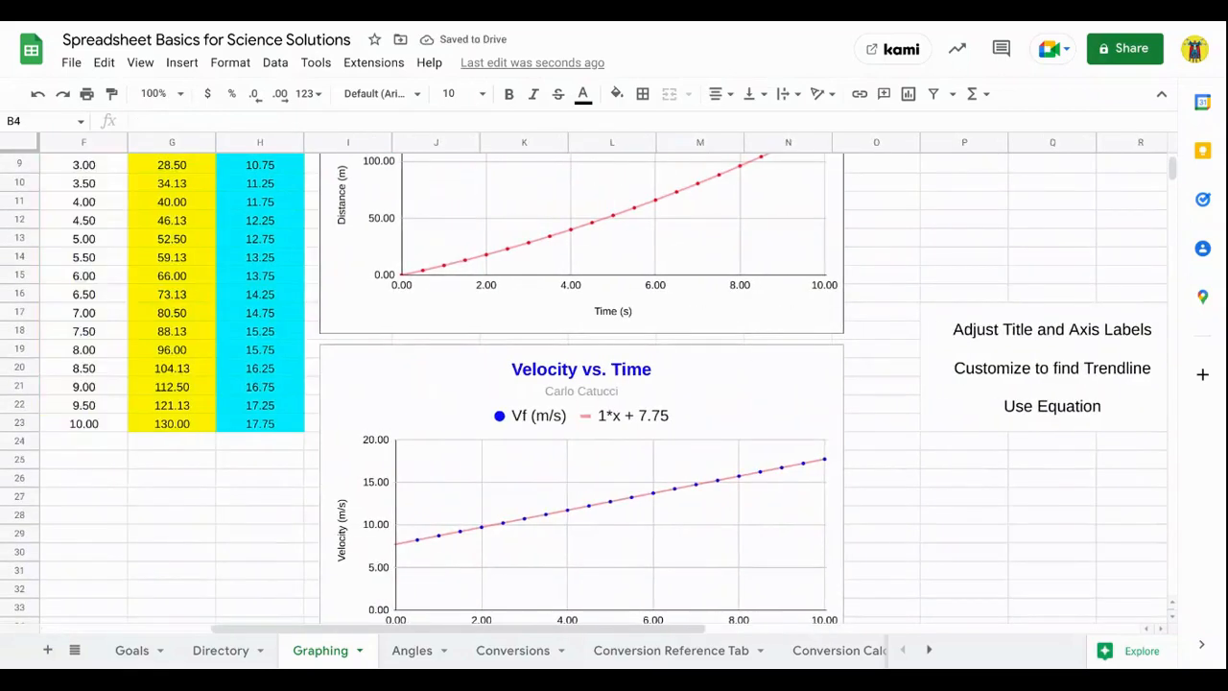
scroll(188, 192, "up", 3)
scroll(188, 192, "left", 3)
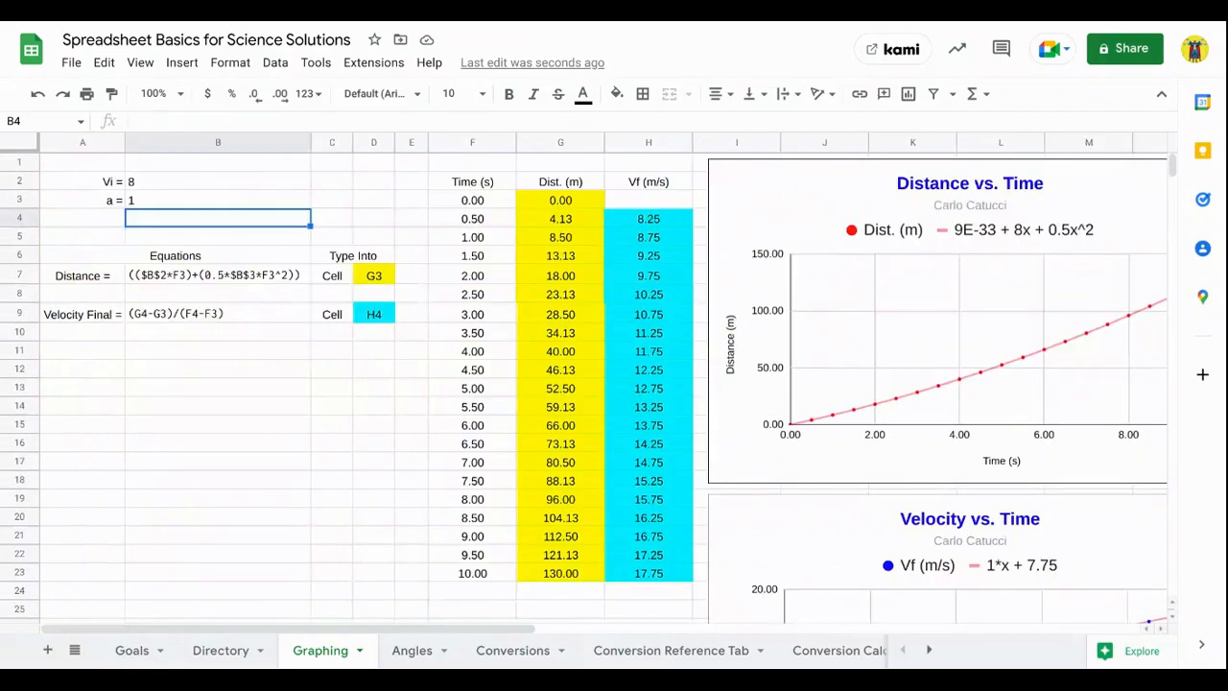
- Set the acceleration a in cell B3 to 3 and review the updated Velocity vs. Time chart
left_click(177, 202)
type("3")
key("Return")
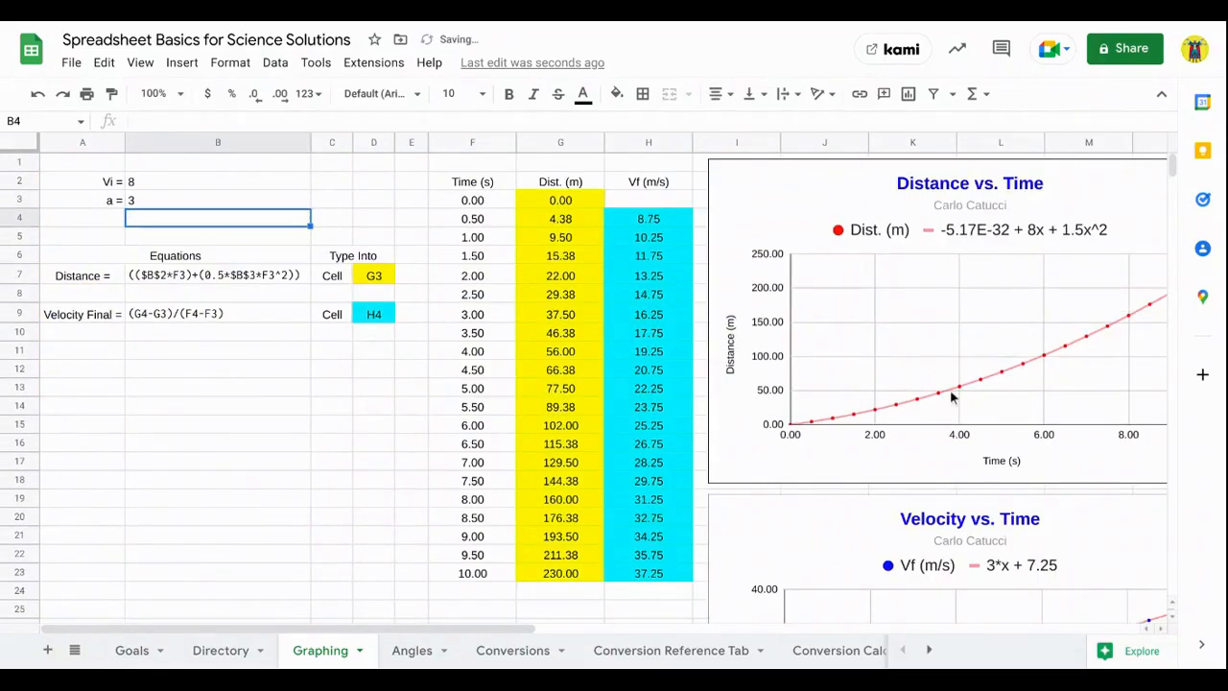
scroll(949, 397, "down", 3)
scroll(950, 389, "right", 3)
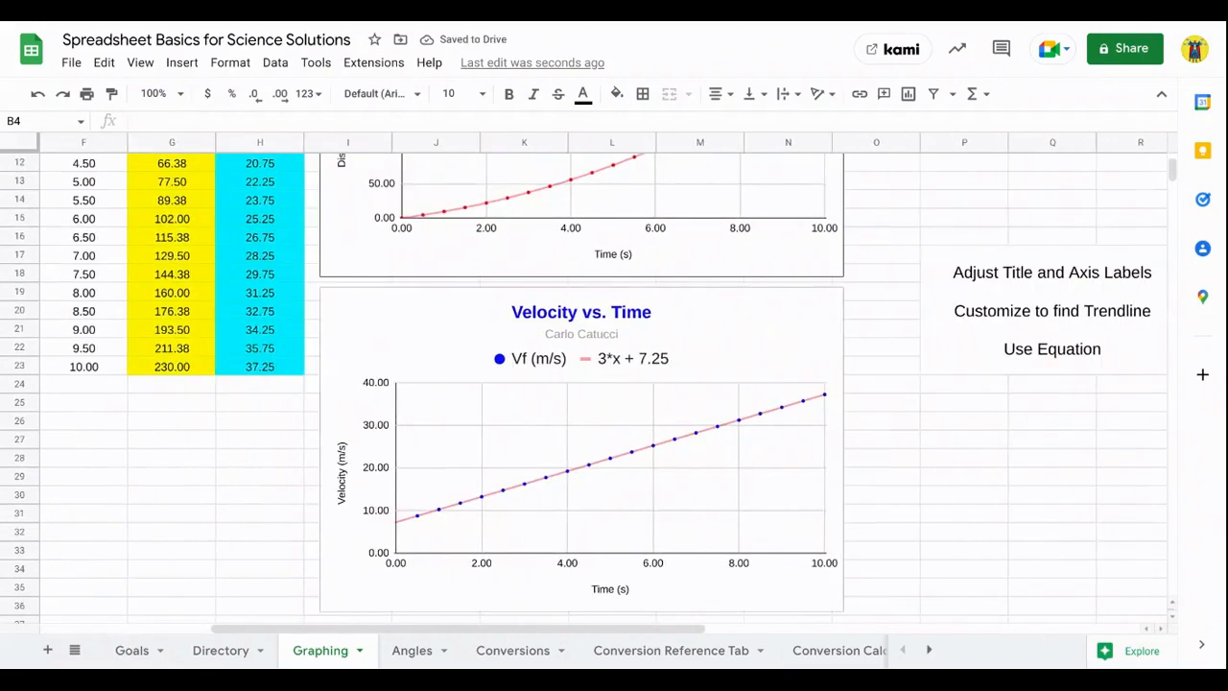
- Set the acceleration a in cell B3 to 12 and review how both charts respond
scroll(950, 389, "left", 3)
scroll(950, 390, "up", 2)
scroll(949, 389, "up", 3)
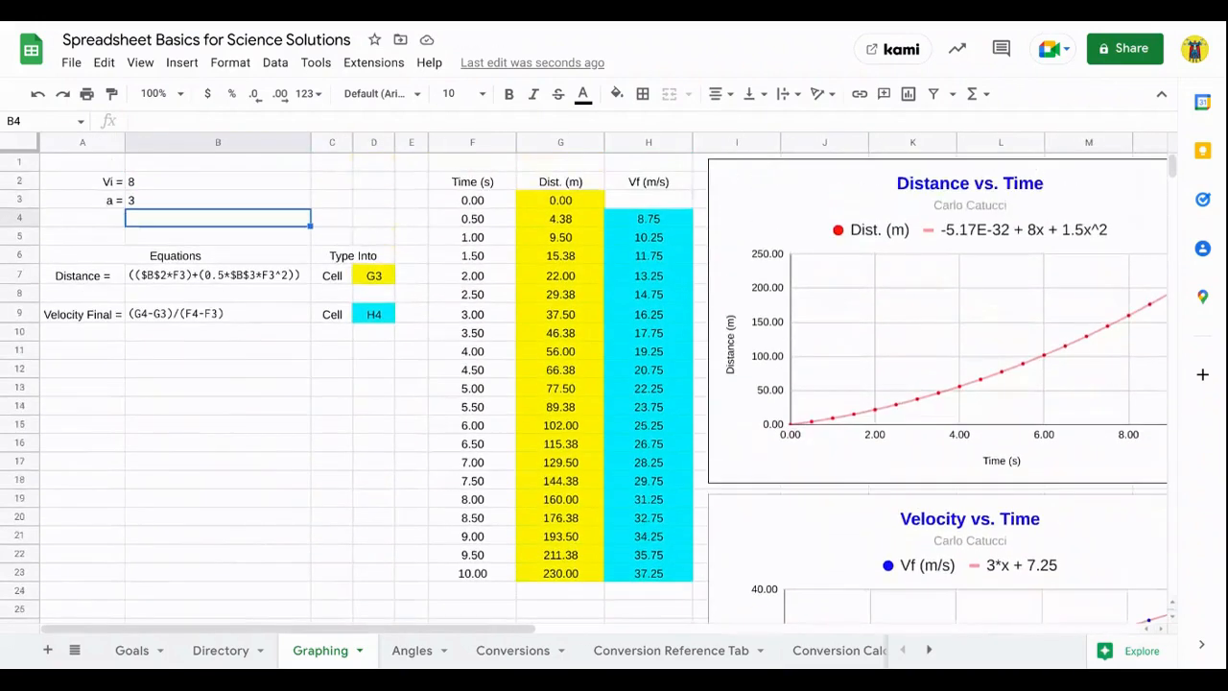
scroll(950, 389, "right", 3)
scroll(661, 321, "left", 3)
left_click(213, 201)
type("12")
key("Return")
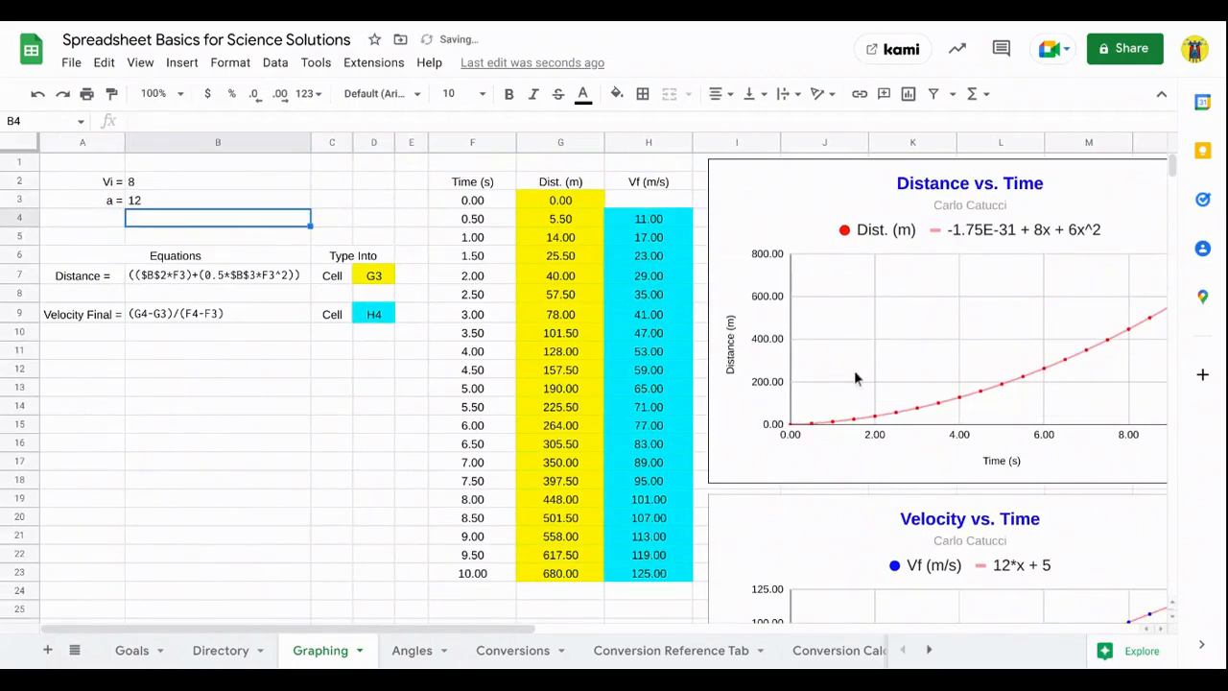
scroll(853, 370, "down", 4)
scroll(853, 370, "up", 3)
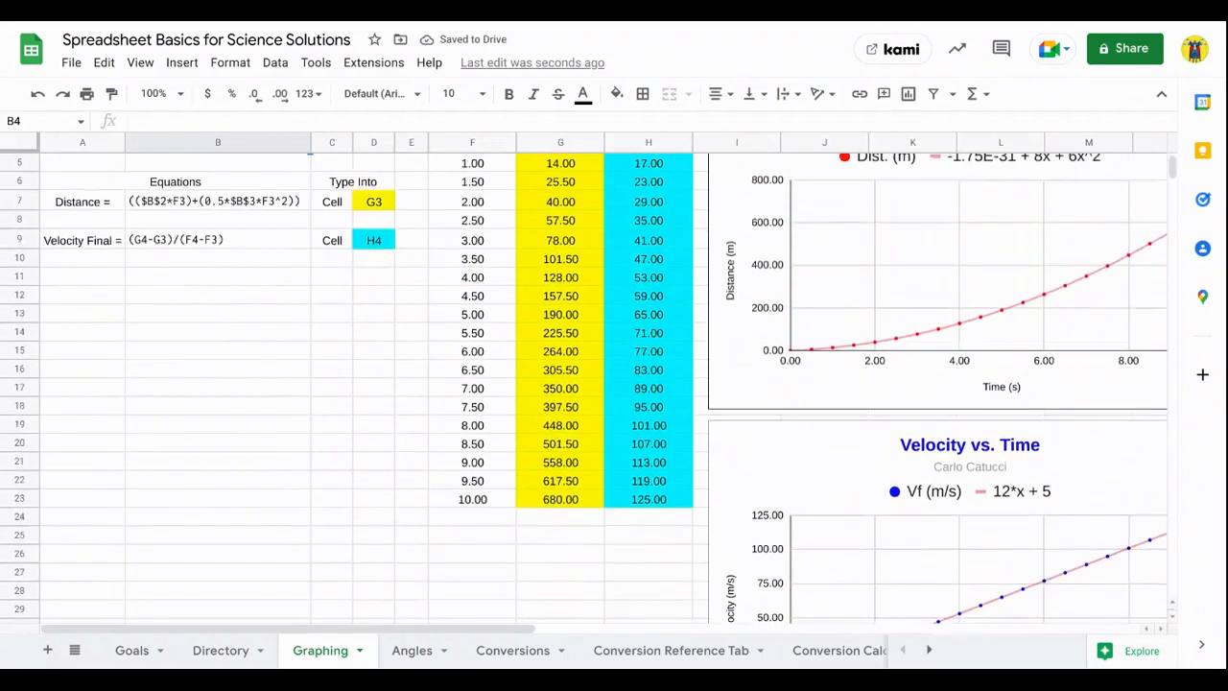
scroll(854, 370, "up", 2)
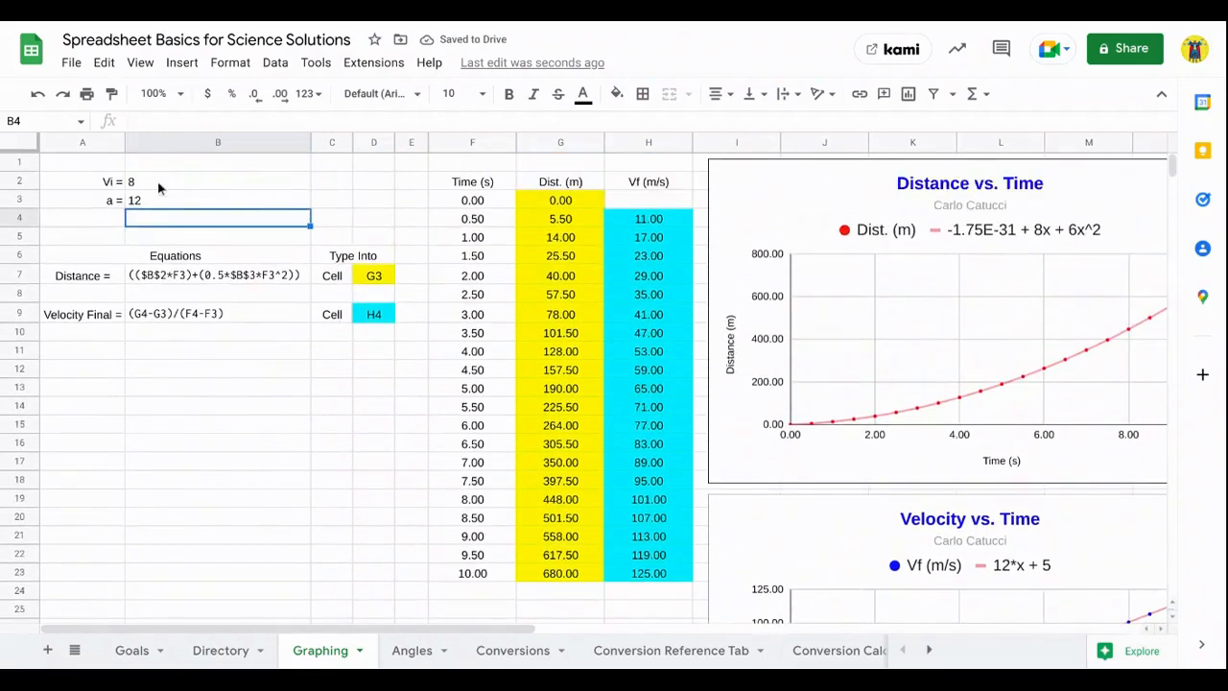
- Set the initial velocity Vi in cell B2 to 20
left_click(158, 188)
type("20")
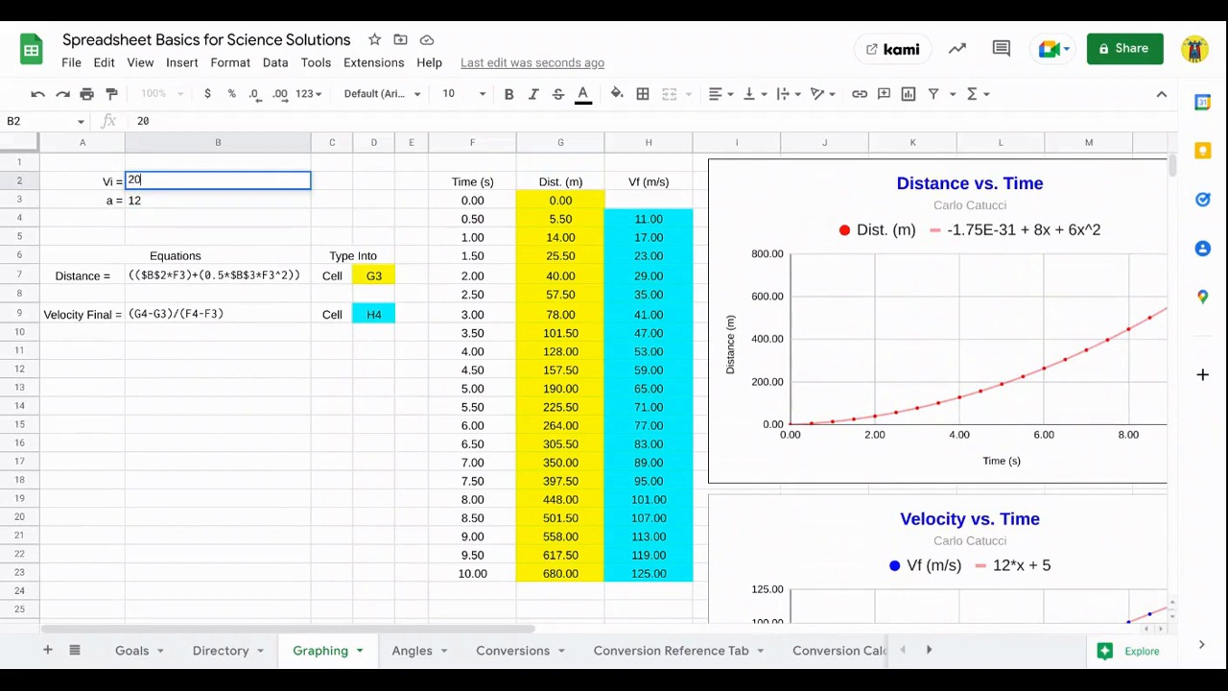
key("Return")
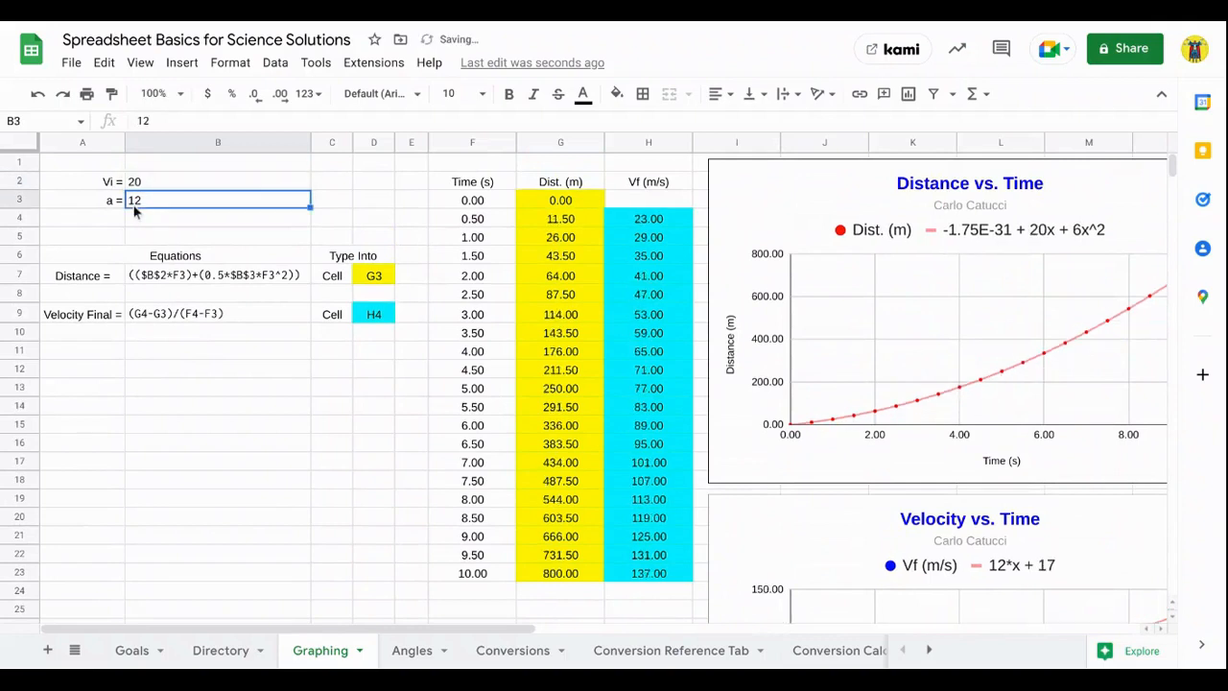
- Set the acceleration a in cell B3 to -5 and review the Distance vs. Time and Velocity vs. Time charts
type("-5")
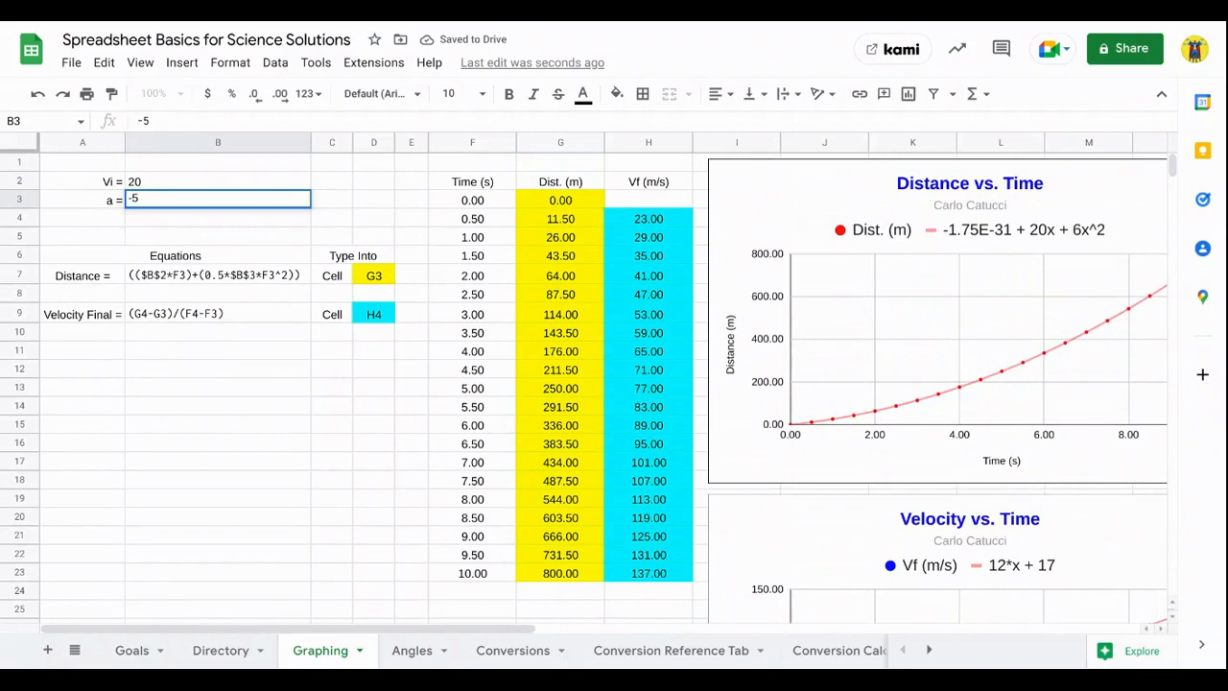
key("Return")
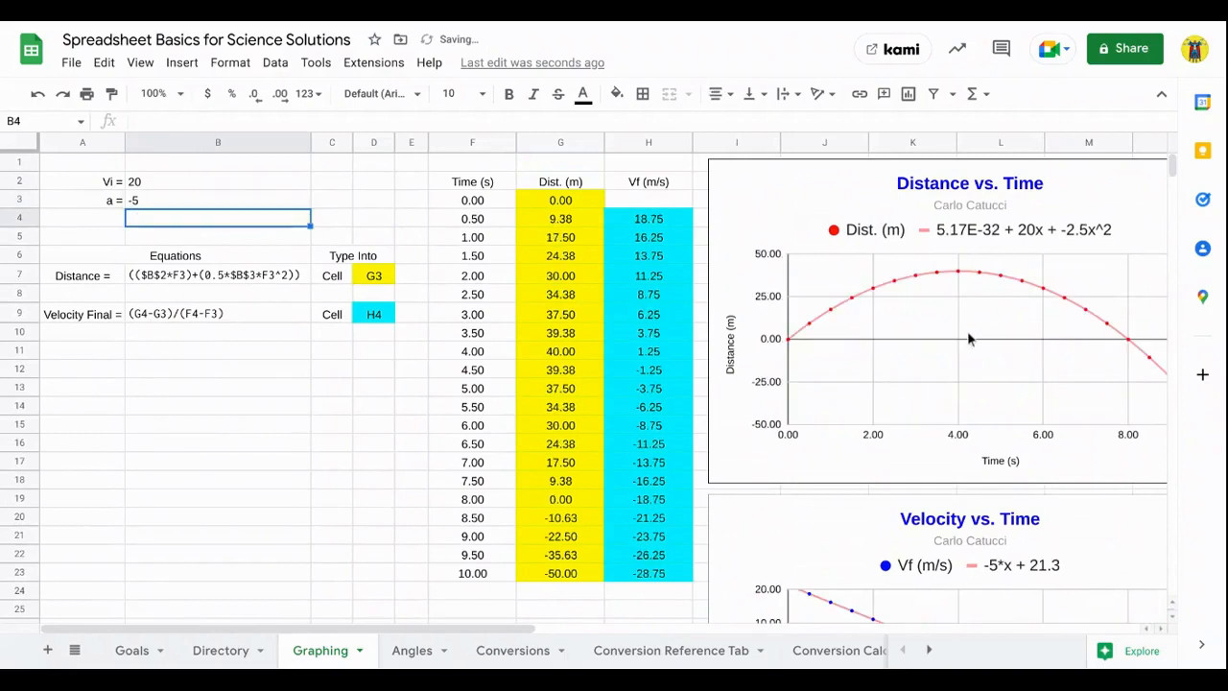
scroll(1014, 352, "down", 3)
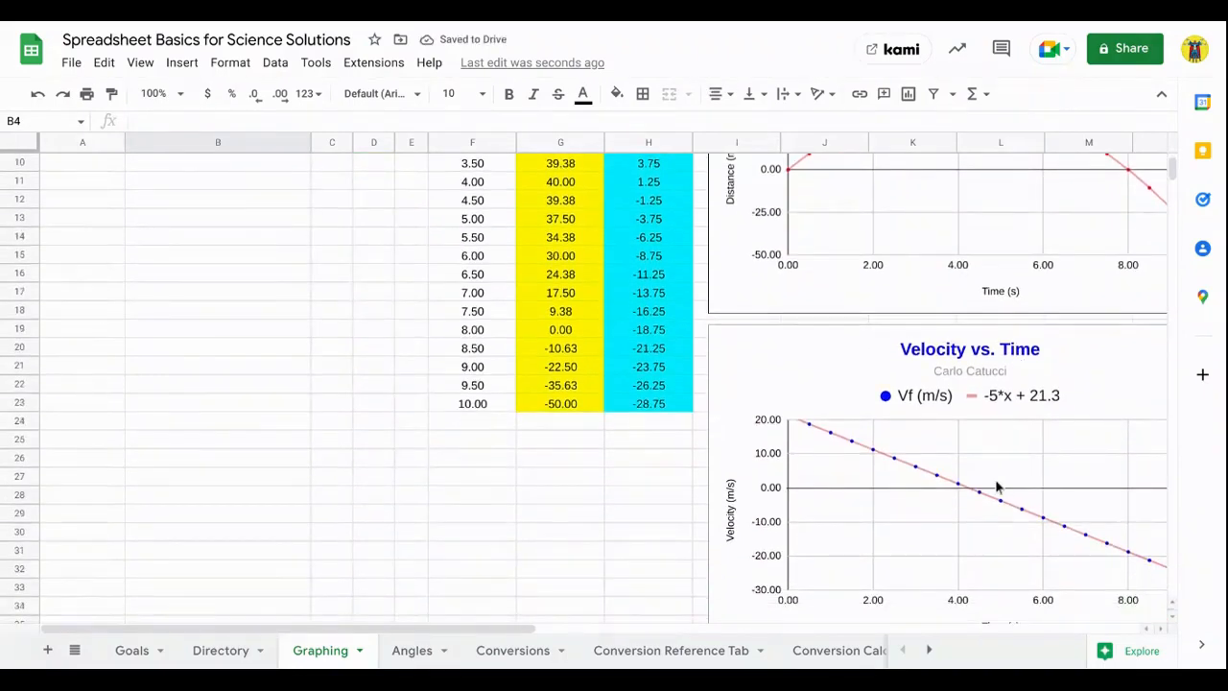
scroll(995, 485, "right", 3)
scroll(995, 485, "left", 3)
scroll(588, 393, "up", 3)
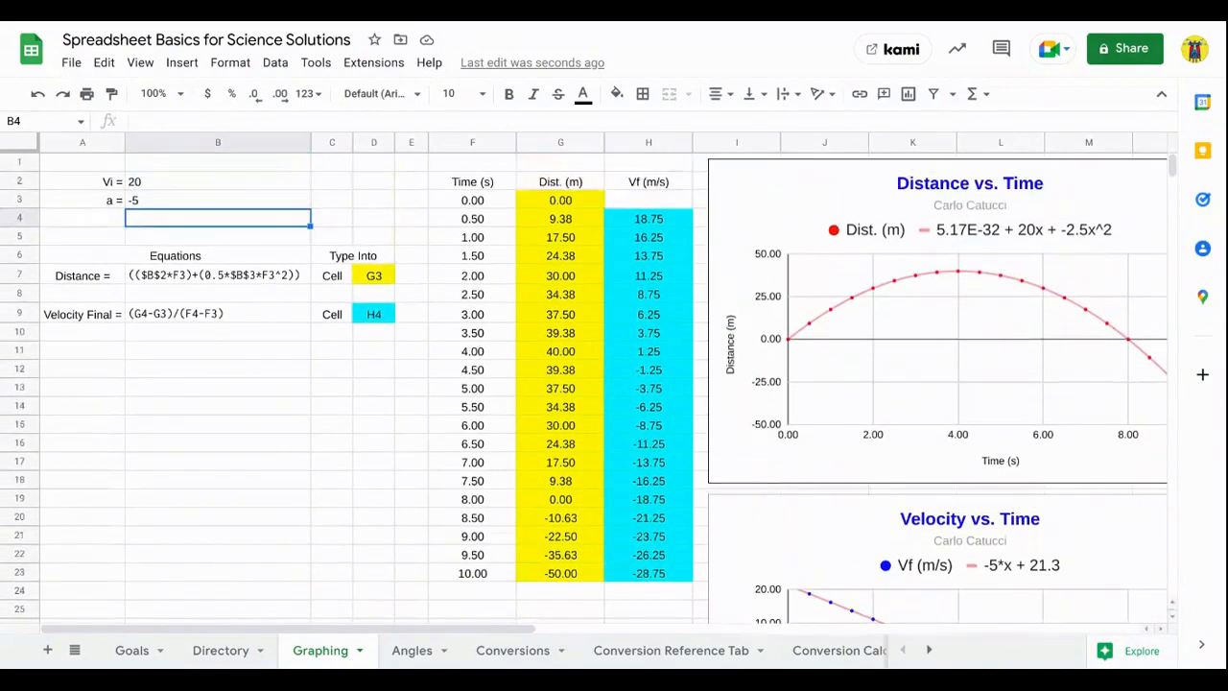
scroll(817, 352, "right", 5)
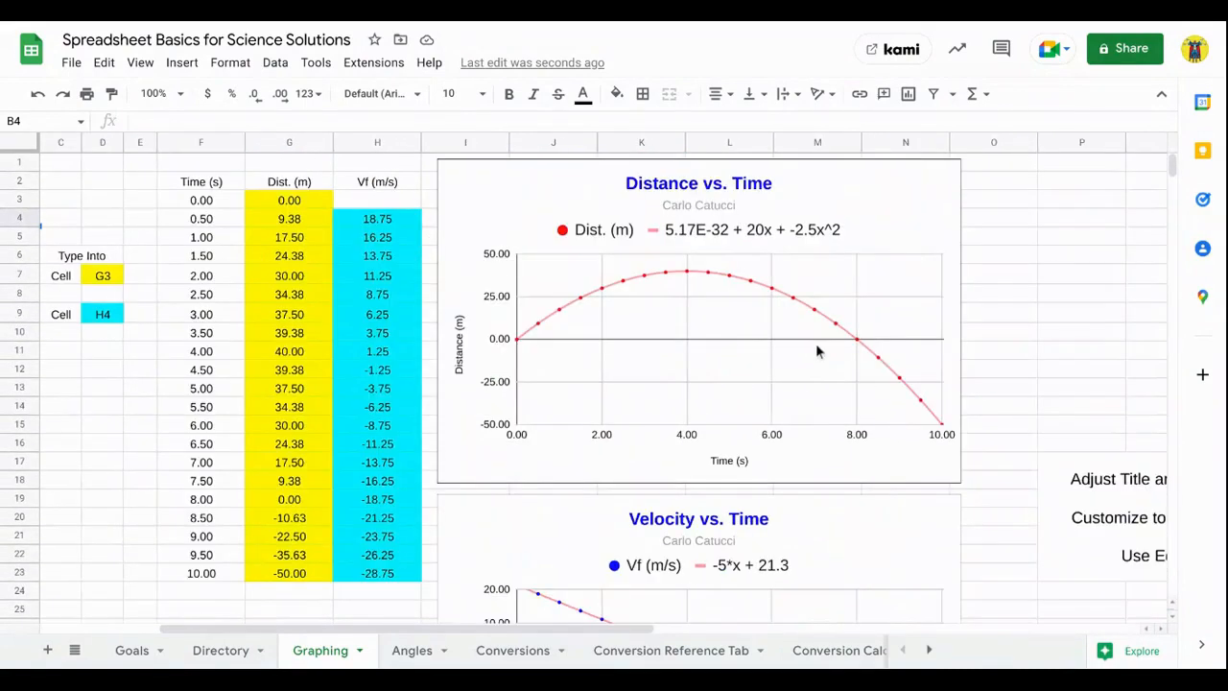
scroll(817, 352, "left", 5)
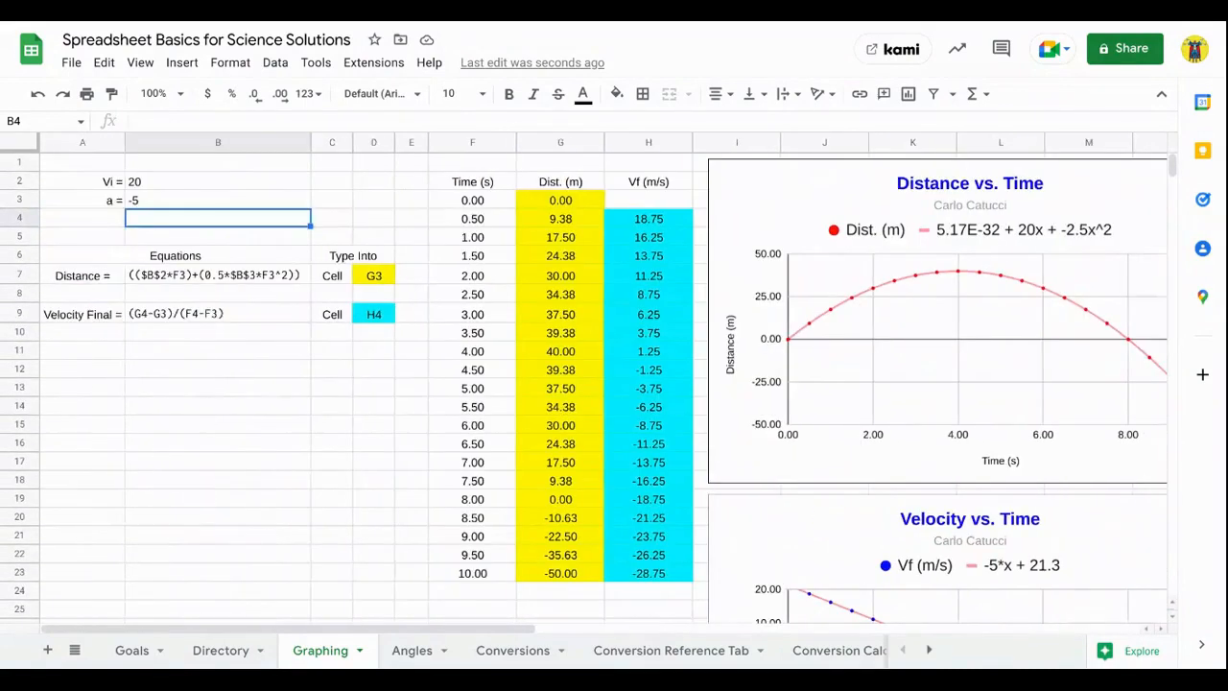
- Set the acceleration a in cell B3 to 0 and review the updated distance and velocity charts
left_click(163, 205)
type("0")
key("Return")
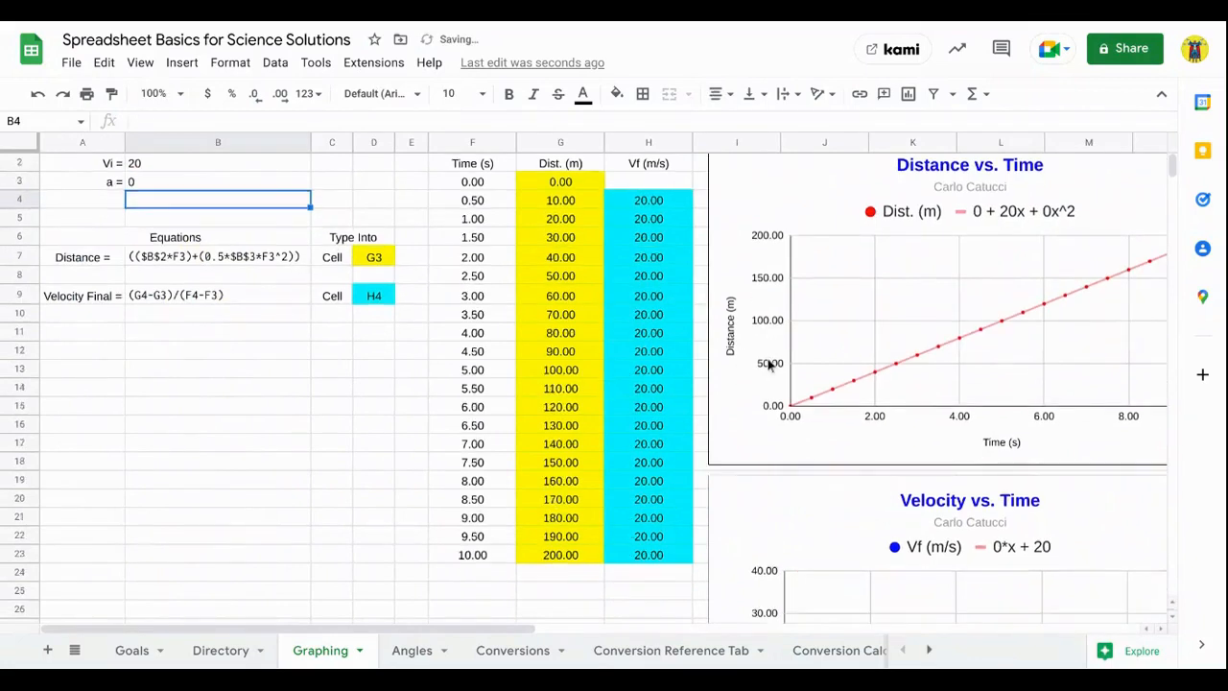
scroll(767, 357, "down", 5)
scroll(891, 361, "right", 3)
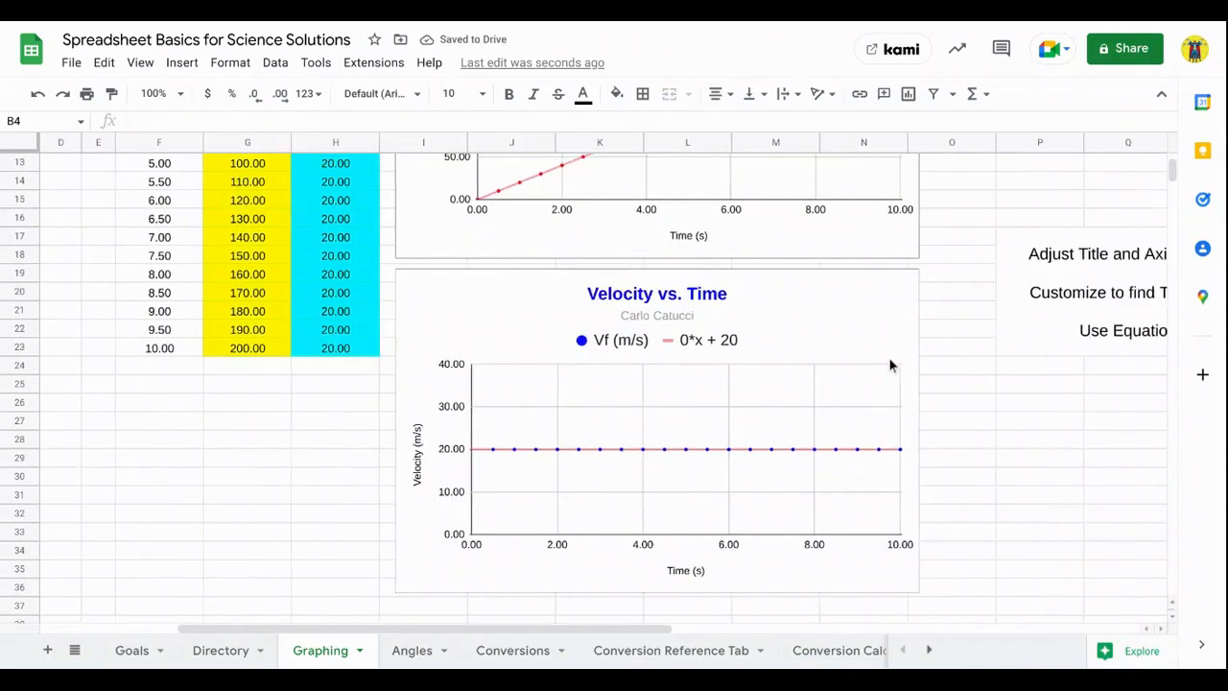
scroll(891, 362, "up", 3)
scroll(890, 366, "up", 1)
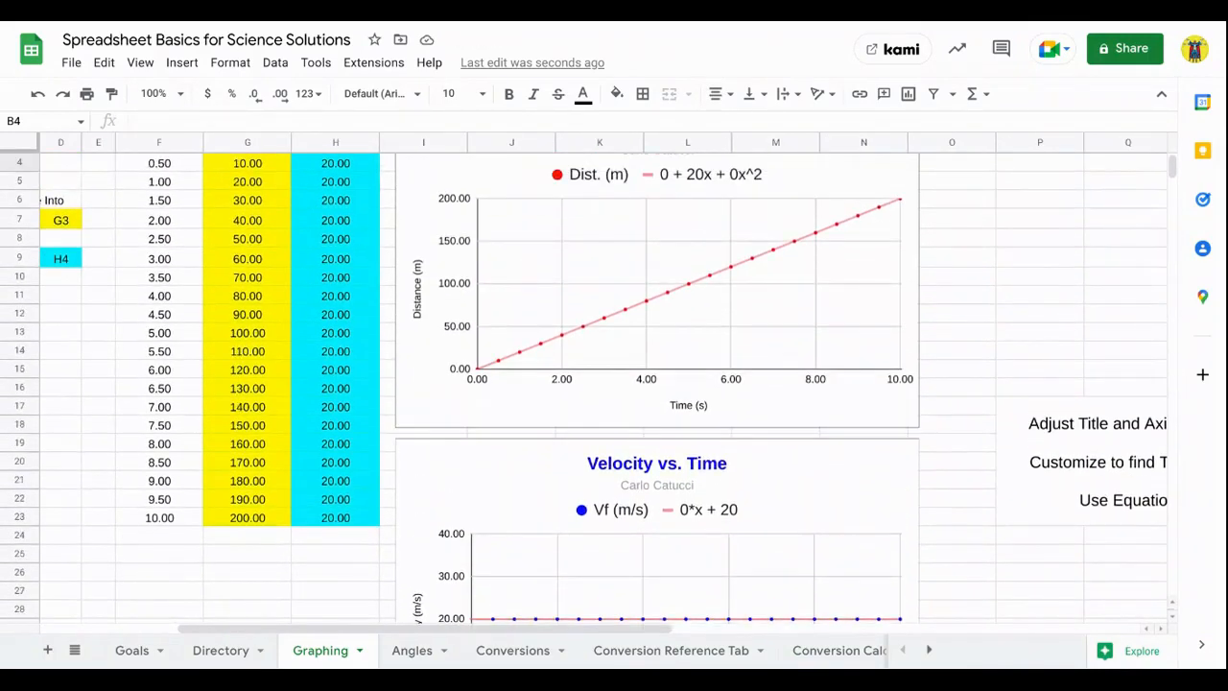
scroll(645, 379, "left", 3)
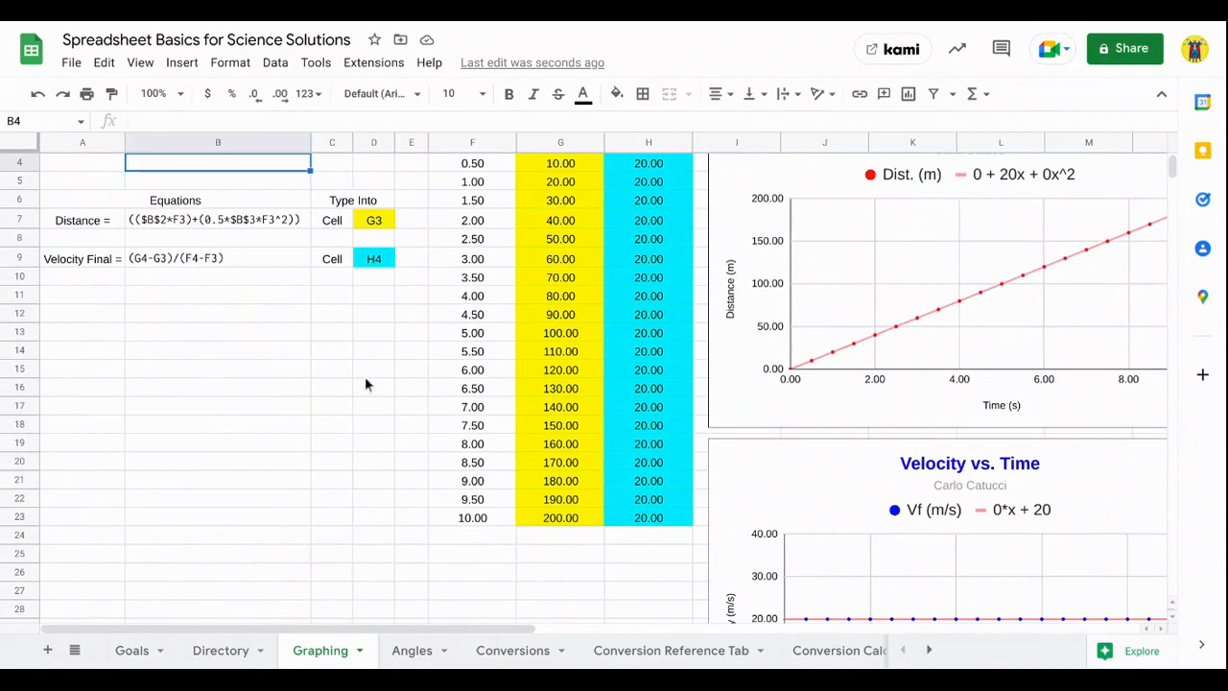
scroll(228, 356, "up", 2)
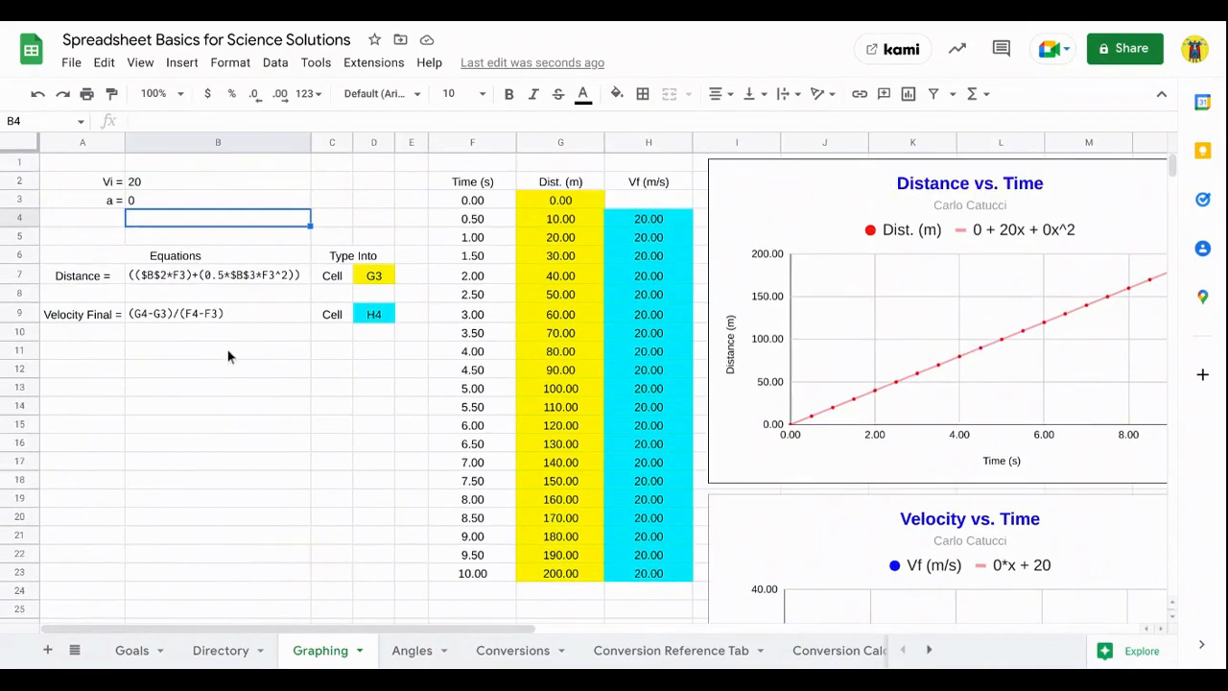
- Set the acceleration a in cell B3 to -9.8 and the initial velocity Vi in cell B2 to 15
left_click(163, 203)
type("-9.8")
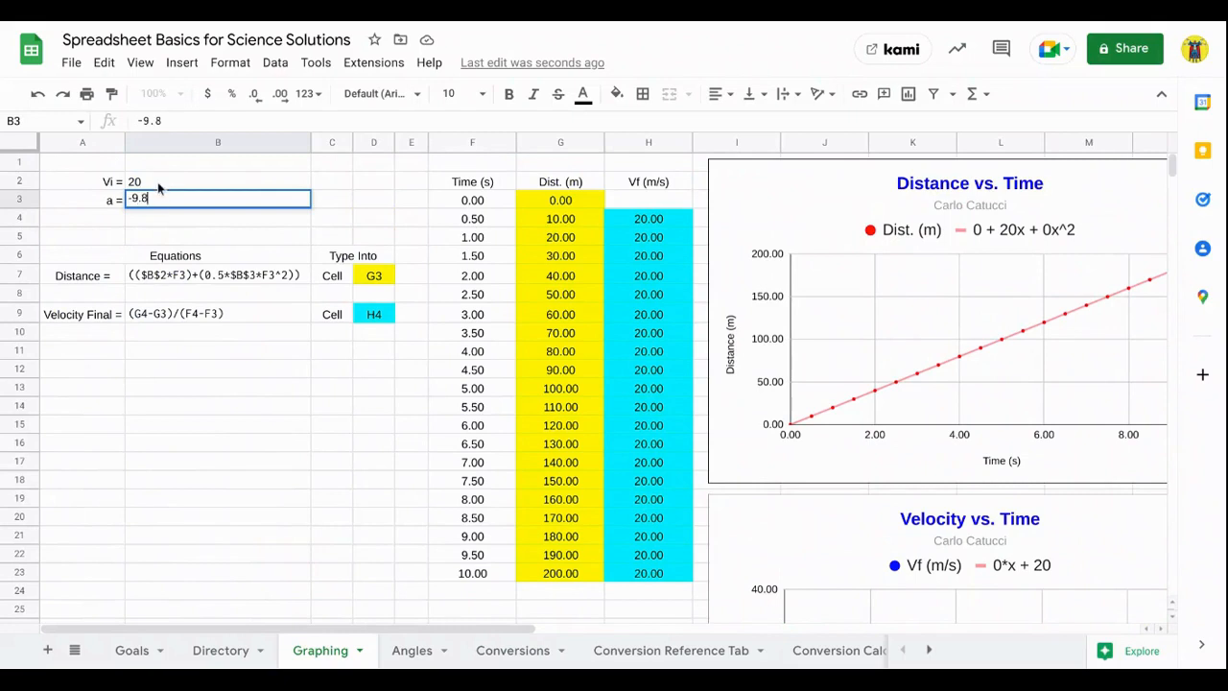
left_click(158, 181)
type("15")
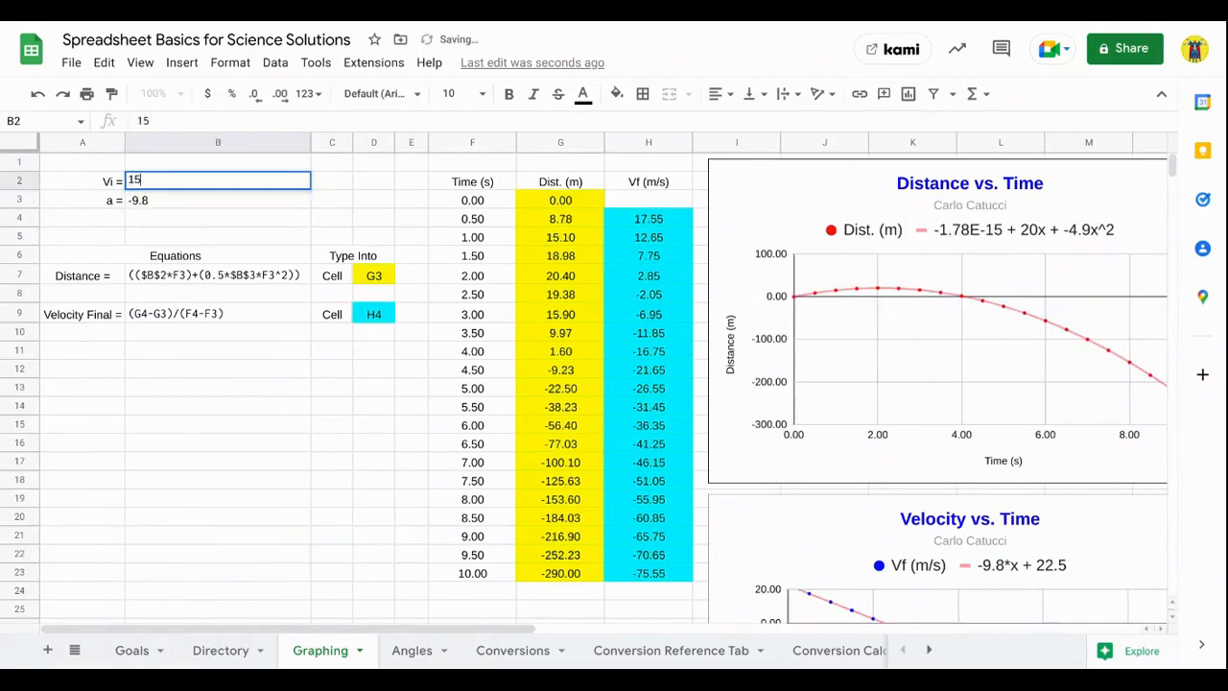
key("Return")
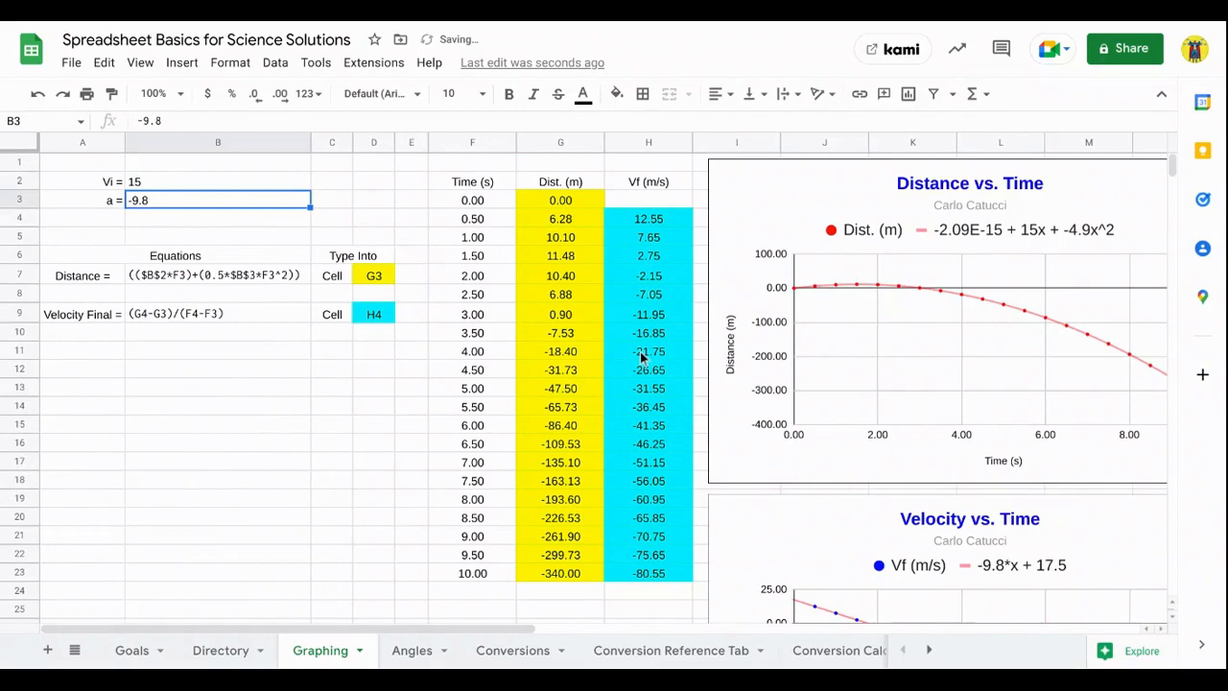
- Set the initial velocity Vi in cell B2 to 45 and review the full Distance vs. Time curve
left_click(202, 188)
type("45")
key("Return")
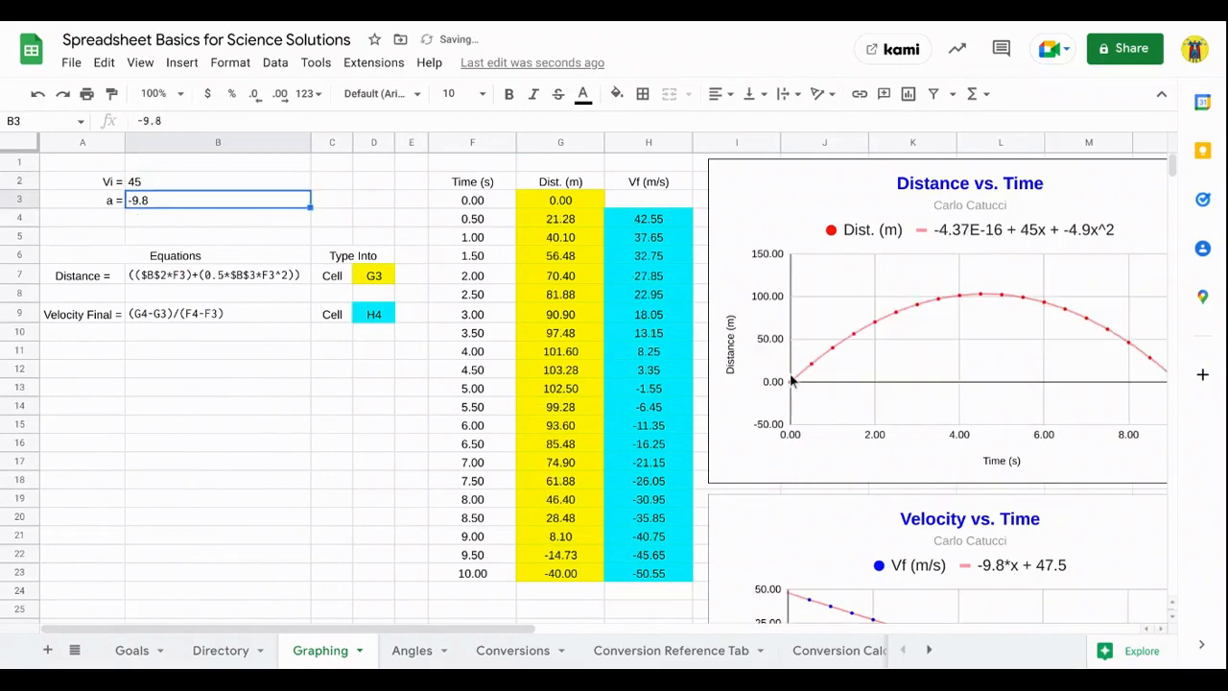
scroll(945, 365, "right", 3)
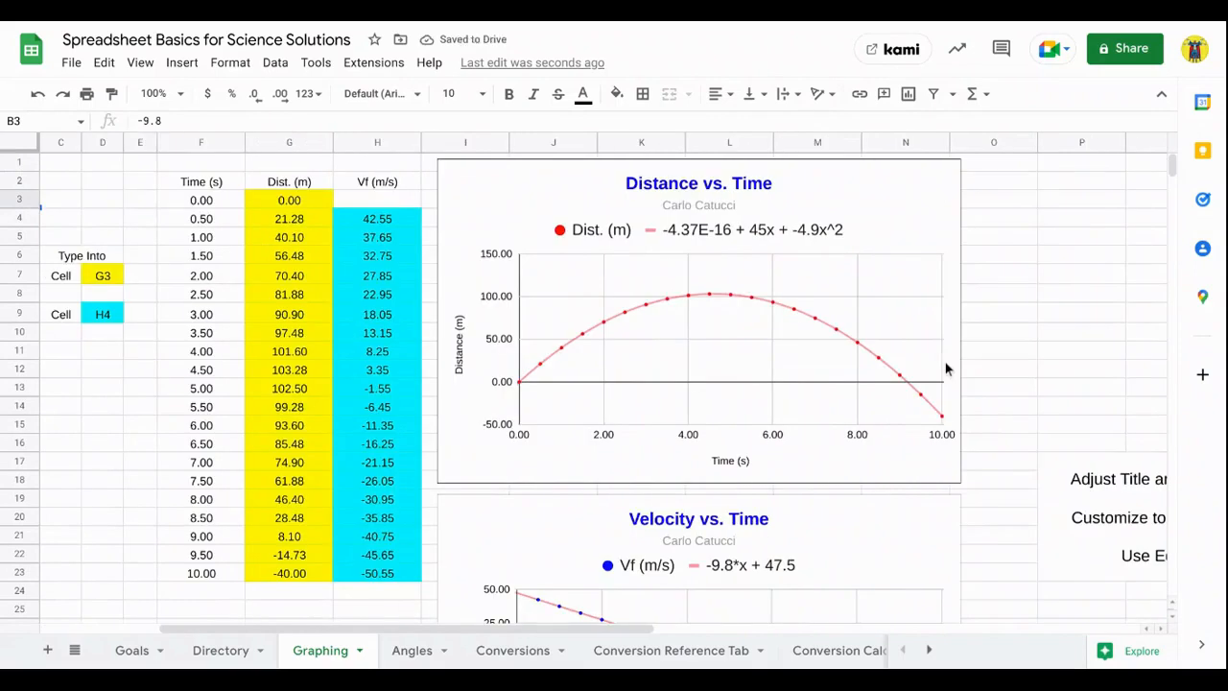
scroll(945, 361, "left", 3)
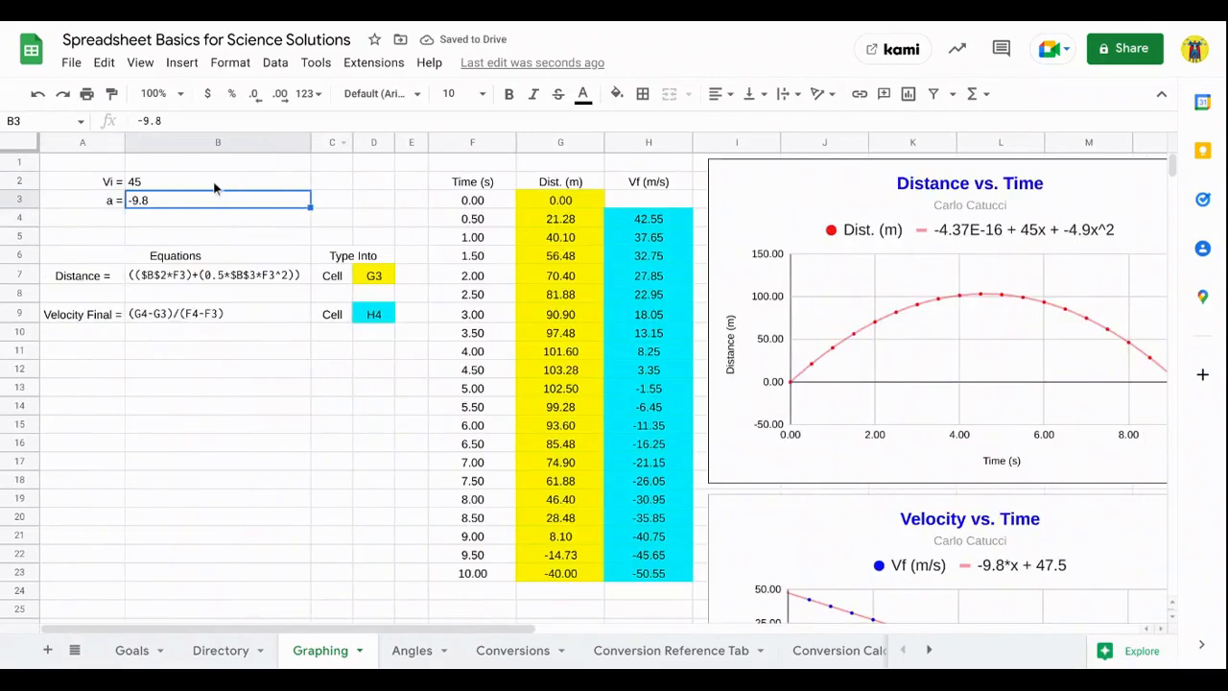
- Set the initial velocity Vi in cell B2 to 50 and check the end of the Distance vs. Time curve
left_click(213, 181)
type("50")
key("Return")
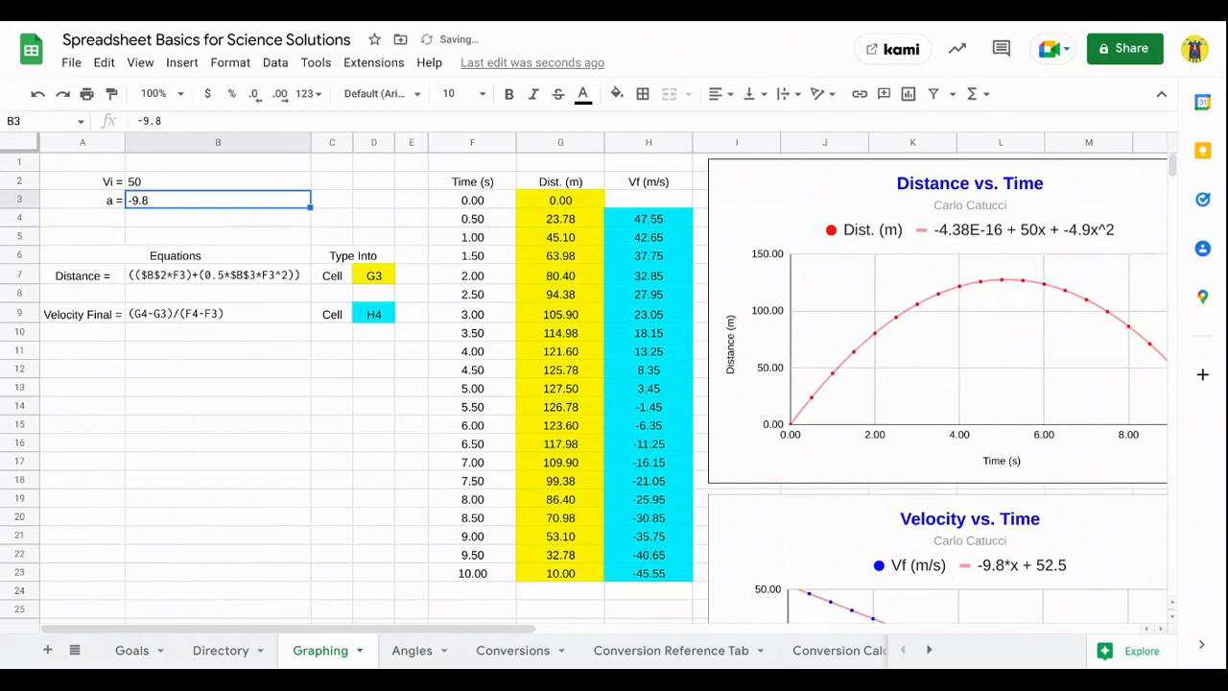
scroll(713, 317, "right", 5)
scroll(714, 316, "left", 5)
- Set the initial velocity Vi in cell B2 to 48 and check where the Distance vs. Time curve ends
left_click(213, 185)
type("48")
key("Return")
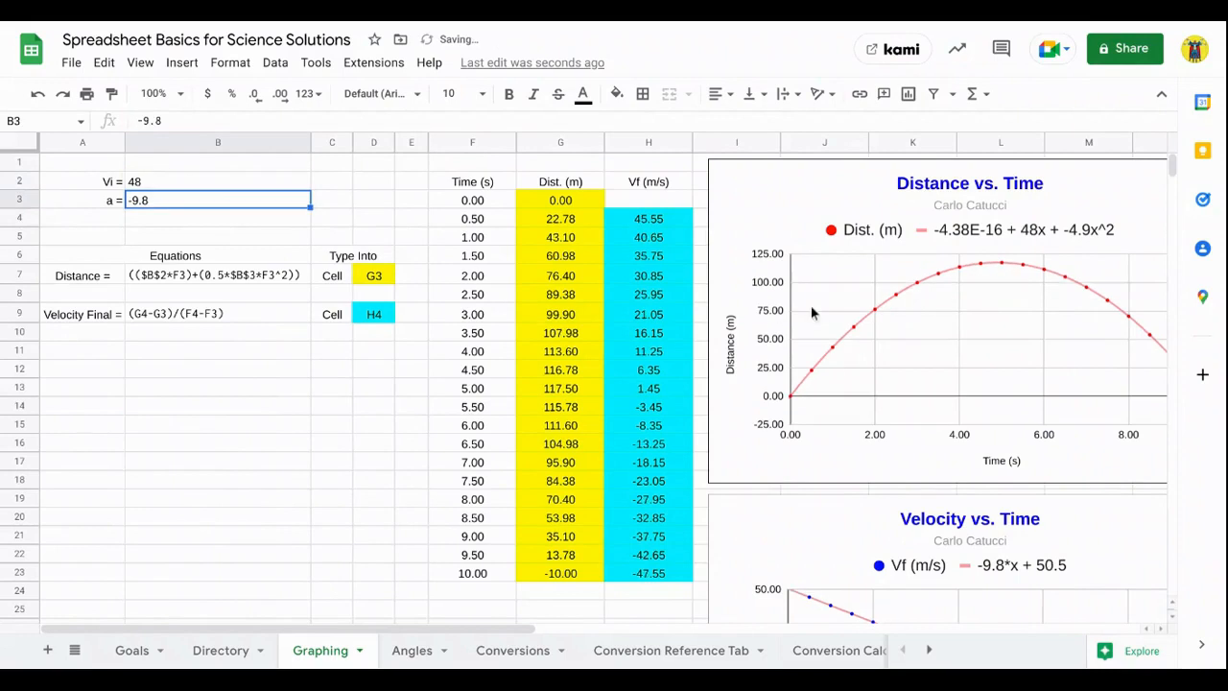
scroll(811, 305, "right", 5)
scroll(810, 305, "left", 5)
- Set the initial velocity Vi in cell B2 to 49 and review the full Distance vs. Time curve
left_click(246, 188)
type("49")
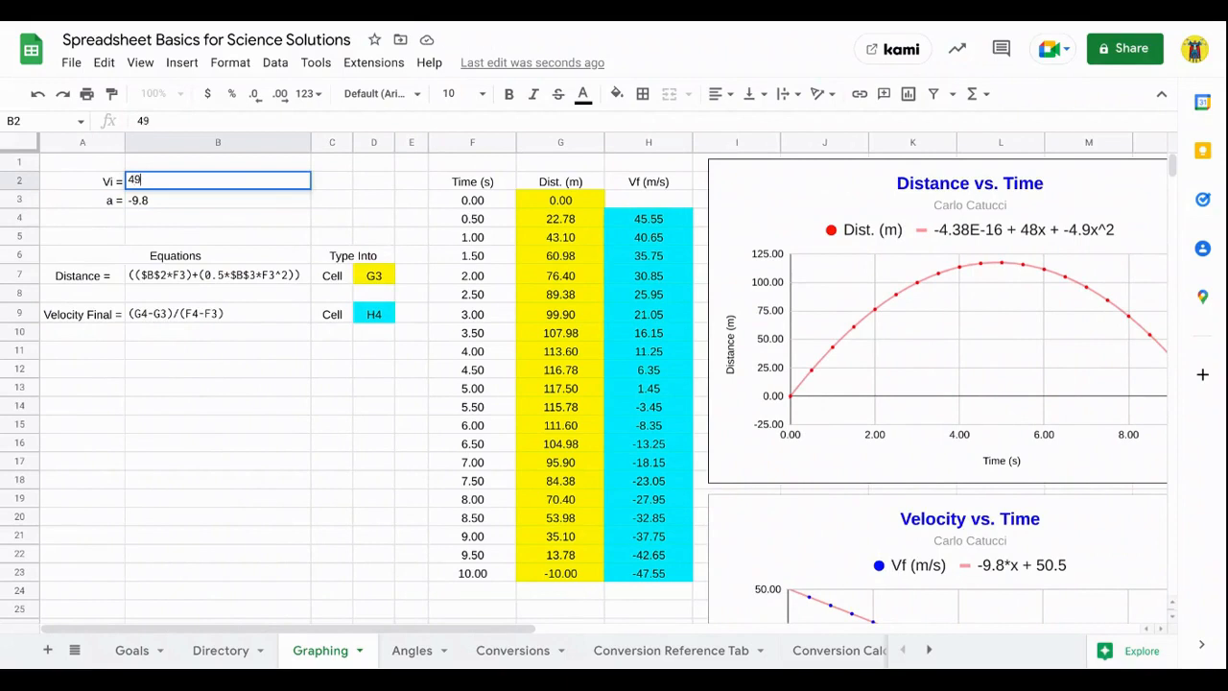
key("Return")
scroll(895, 365, "right", 4)
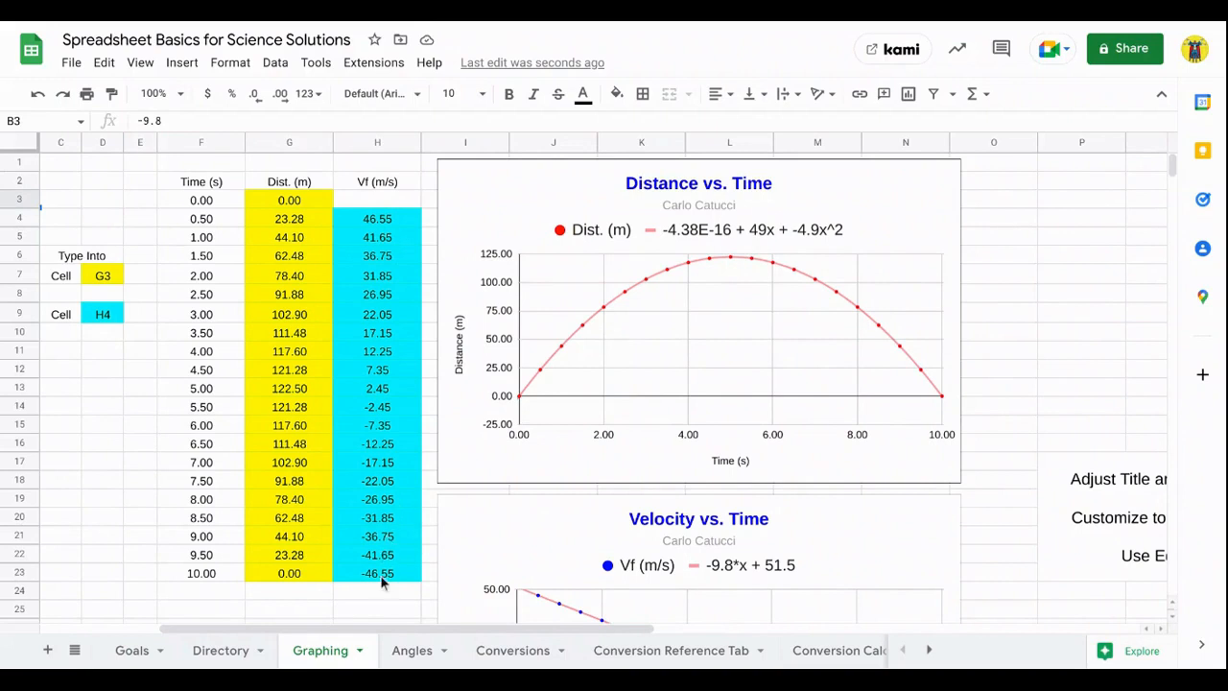
- Compare the first and last values of the velocity column, and the first and last values of the distance column
left_click(396, 217)
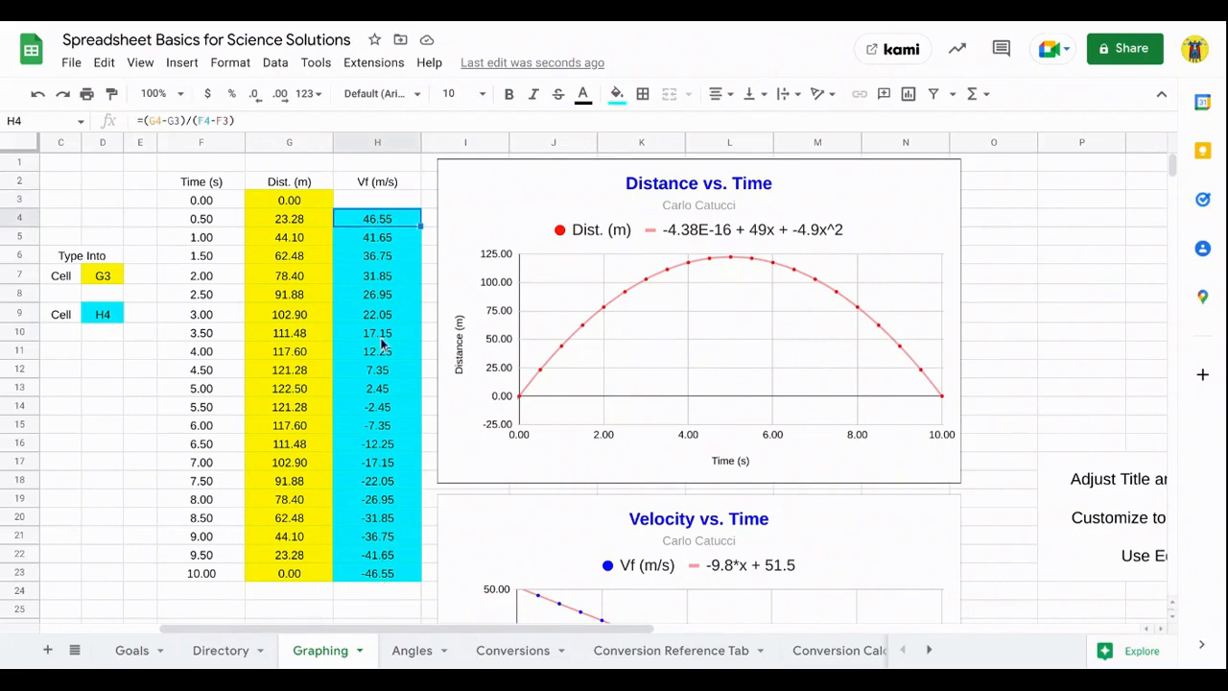
left_click(384, 575)
left_click(295, 202)
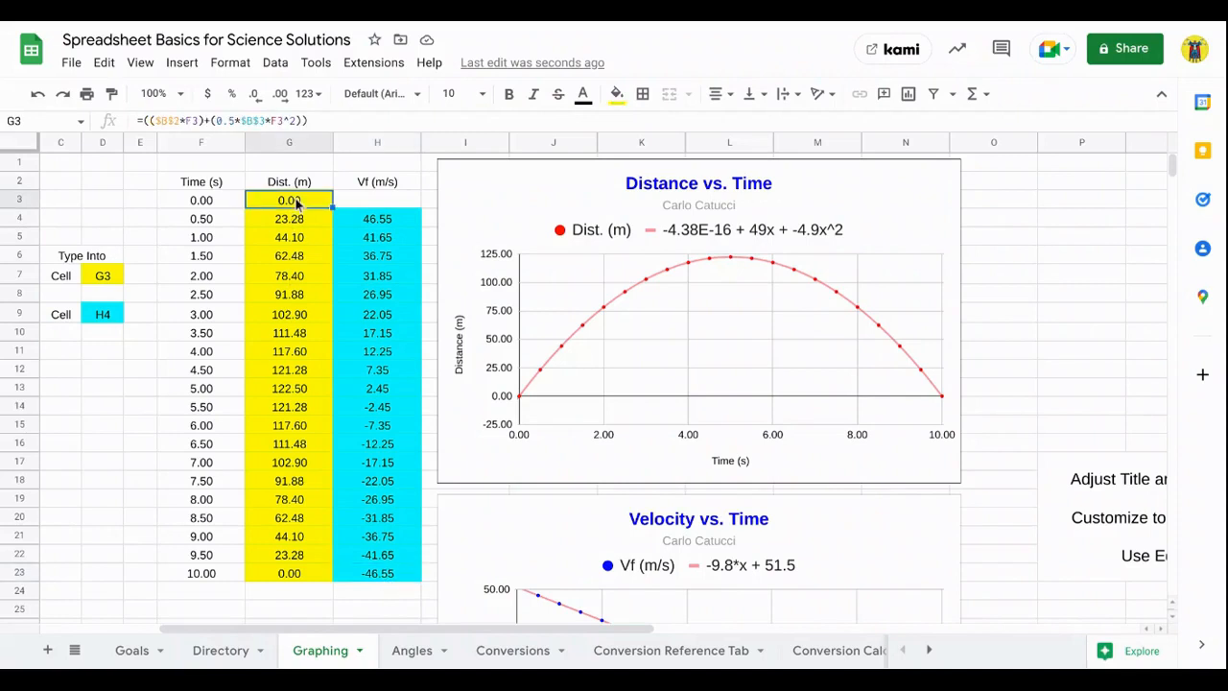
left_click(291, 575)
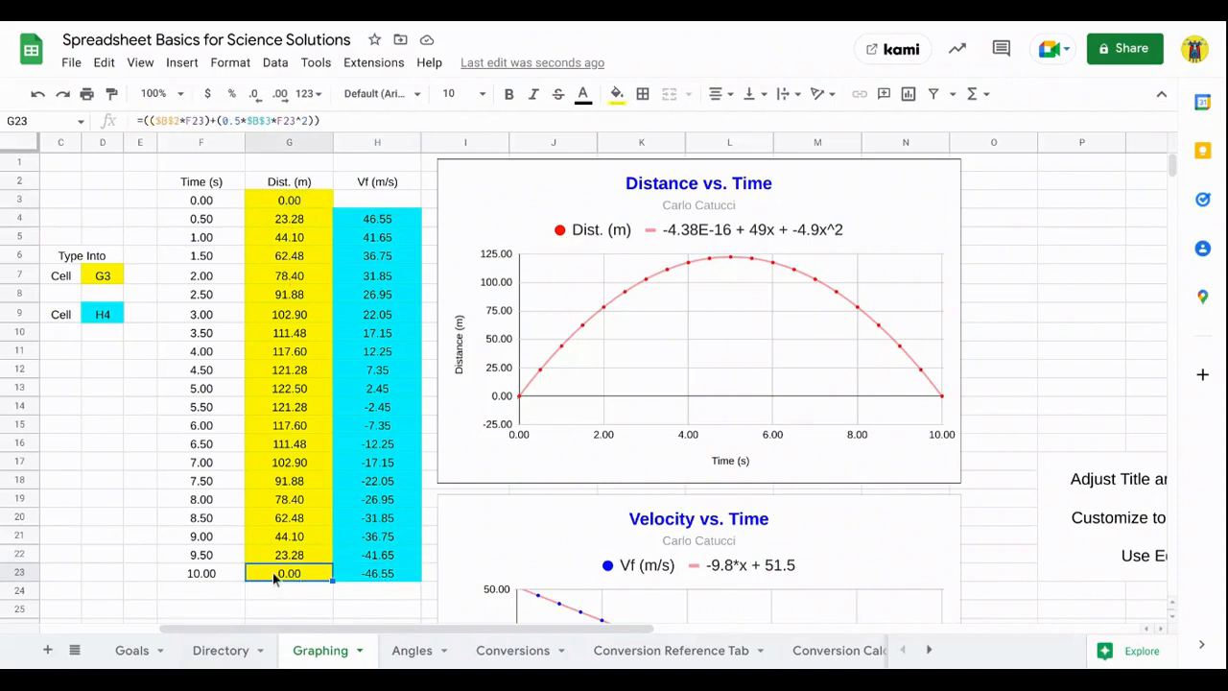
scroll(83, 516, "left", 5)
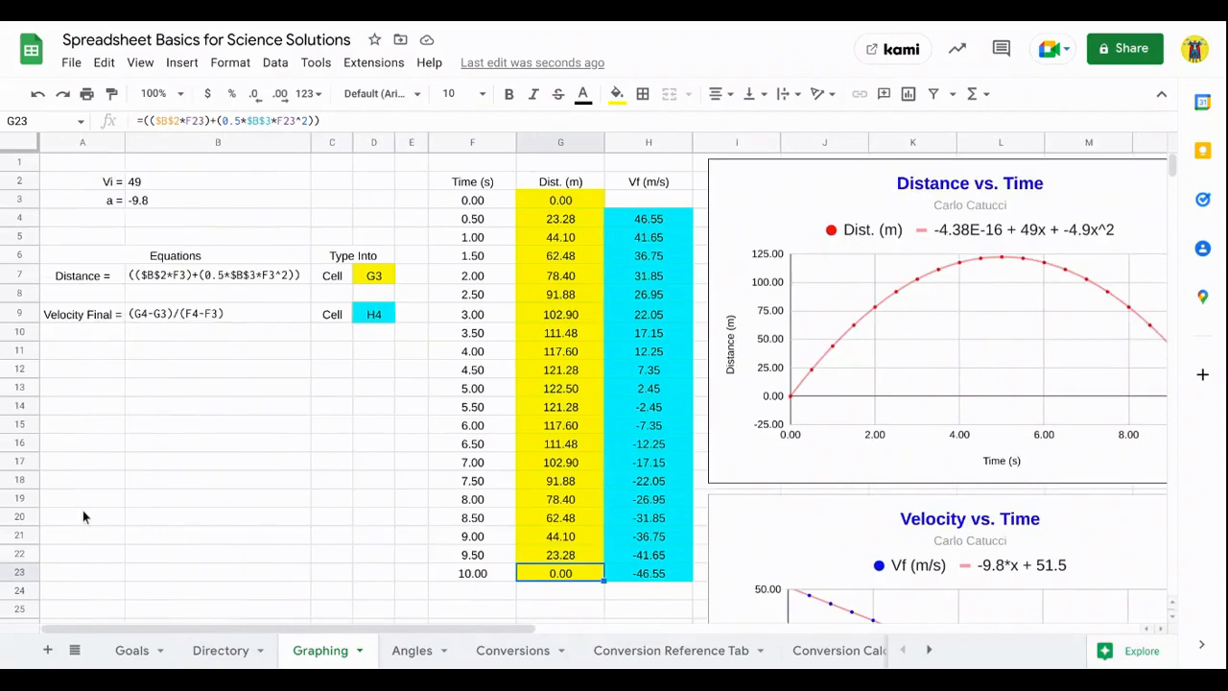
left_click(145, 449)
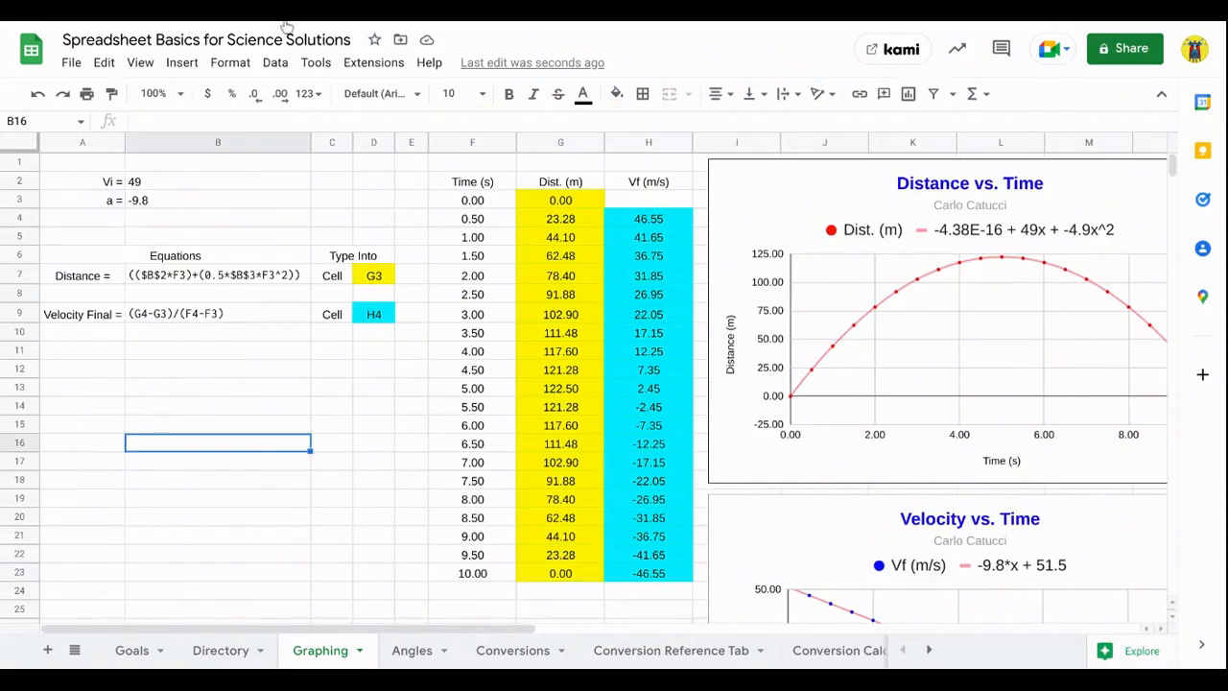
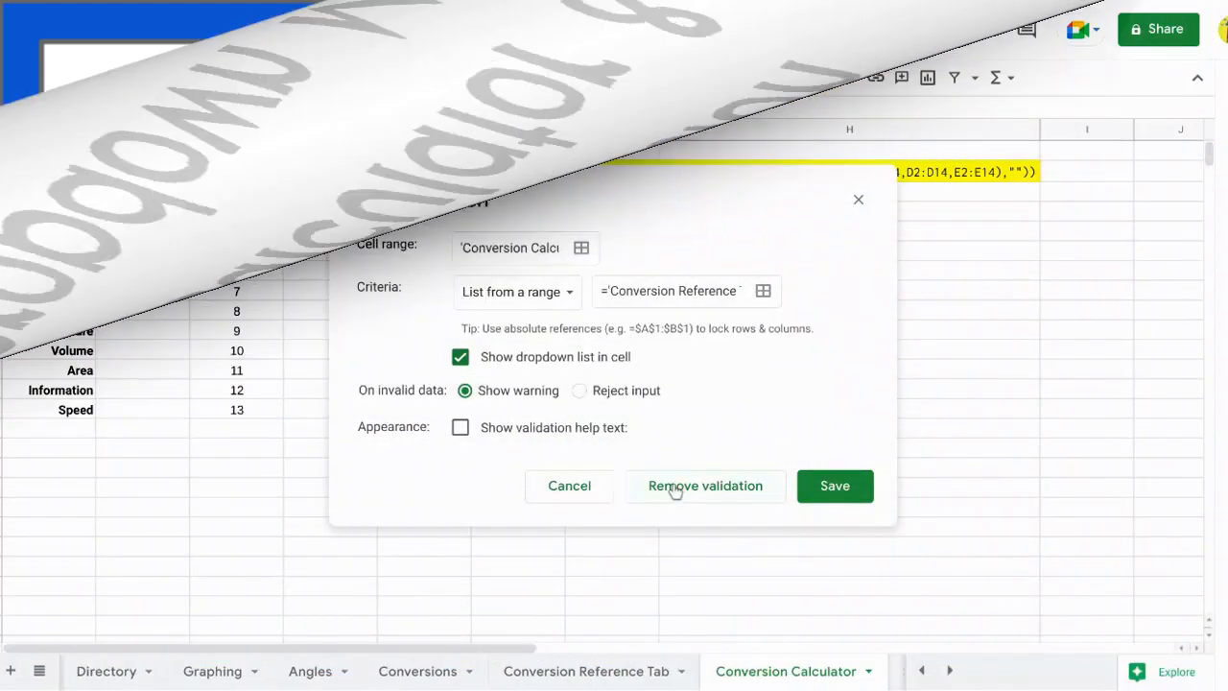
- Remove the list-from-a-range data validation from the selected cells on the Conversion Calculator sheet
left_click(674, 490)
left_click(422, 353)
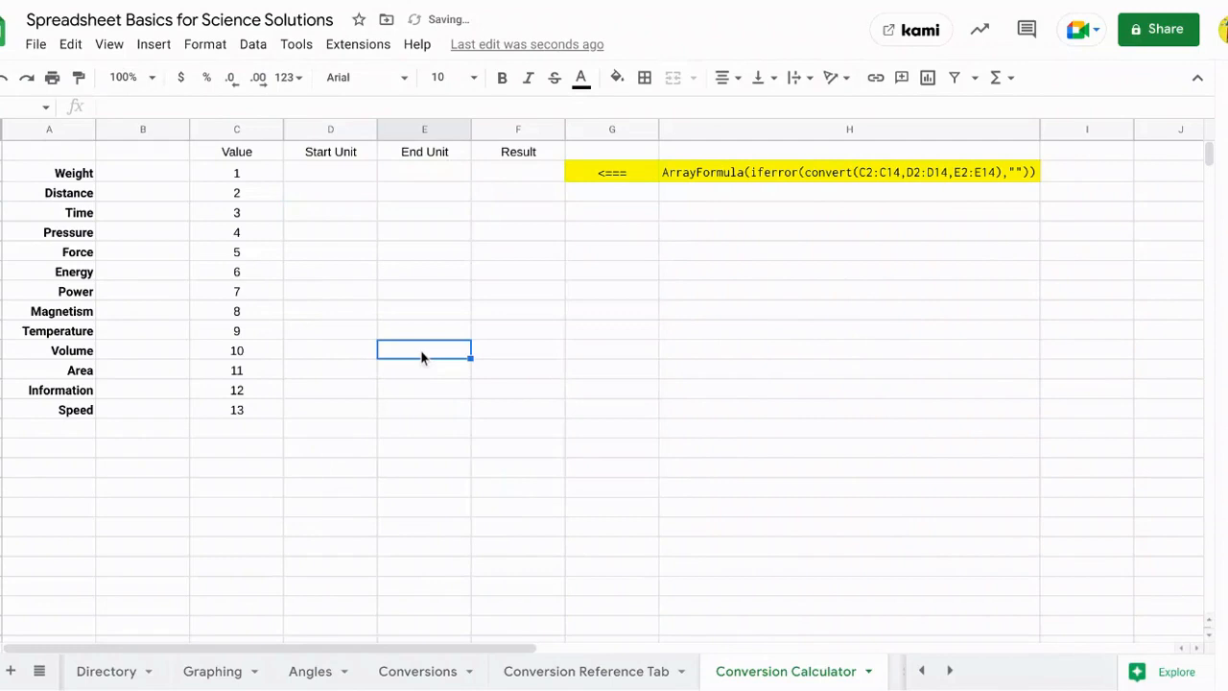
left_click(645, 279)
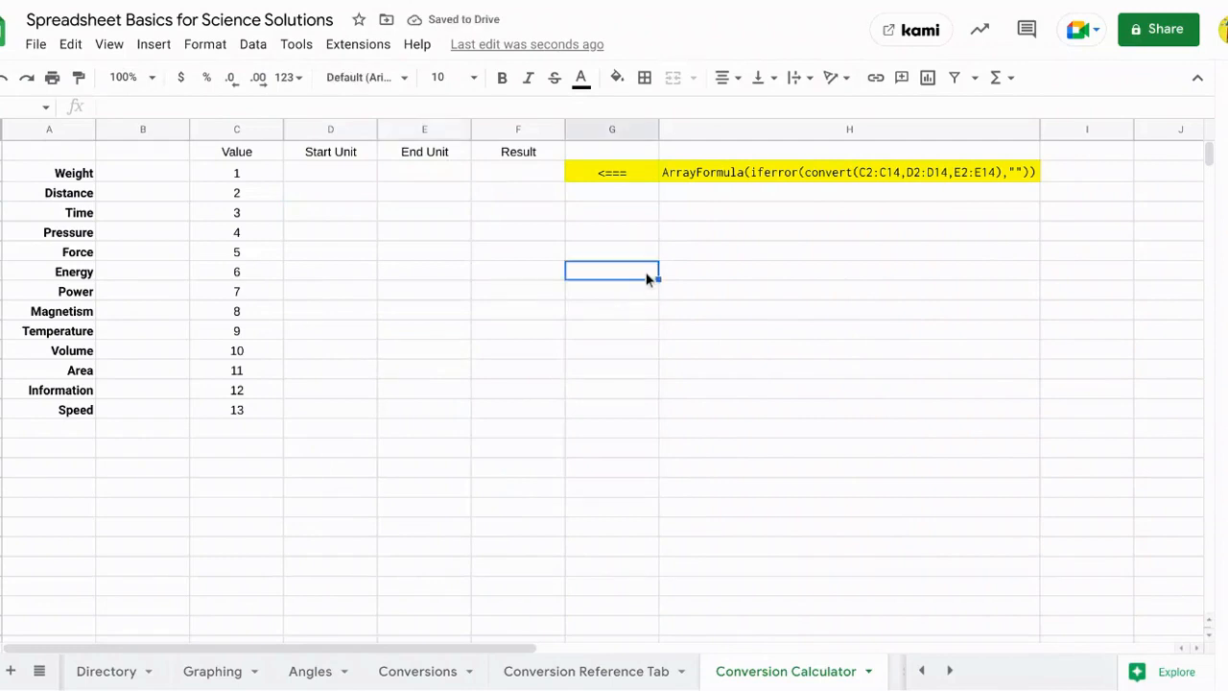
- Review the unit lists for all categories, from Weight to Speed, on the Conversion Reference Tab sheet
left_click(608, 670)
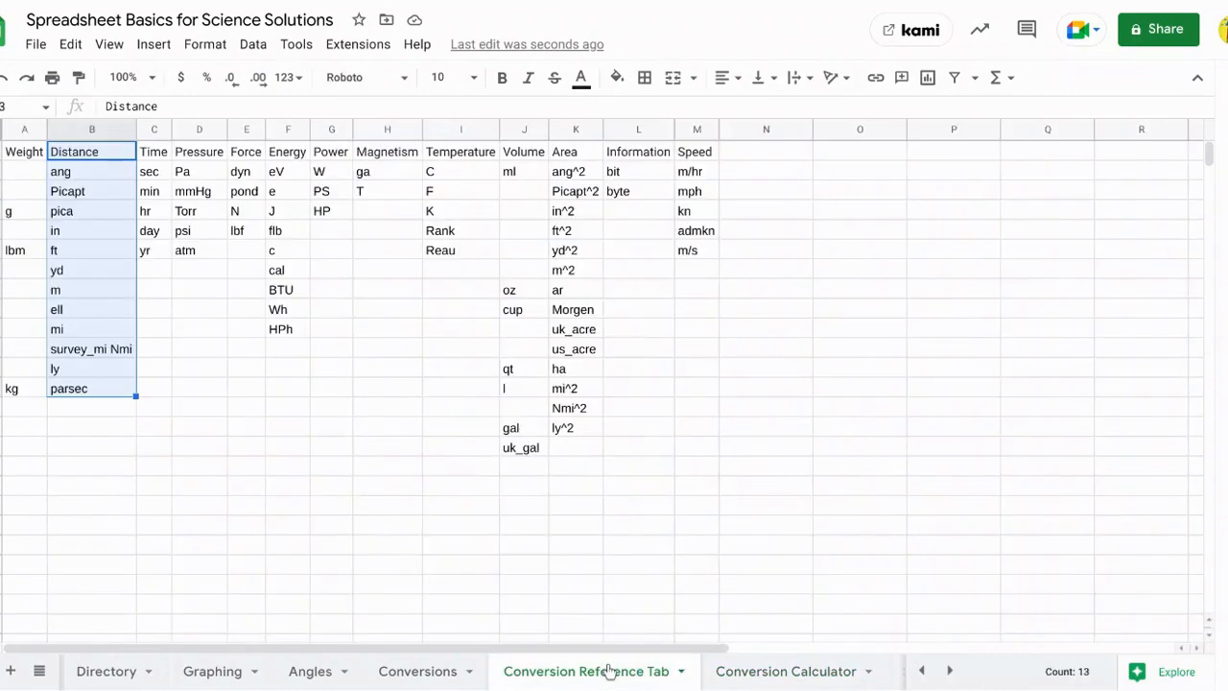
left_click(706, 447)
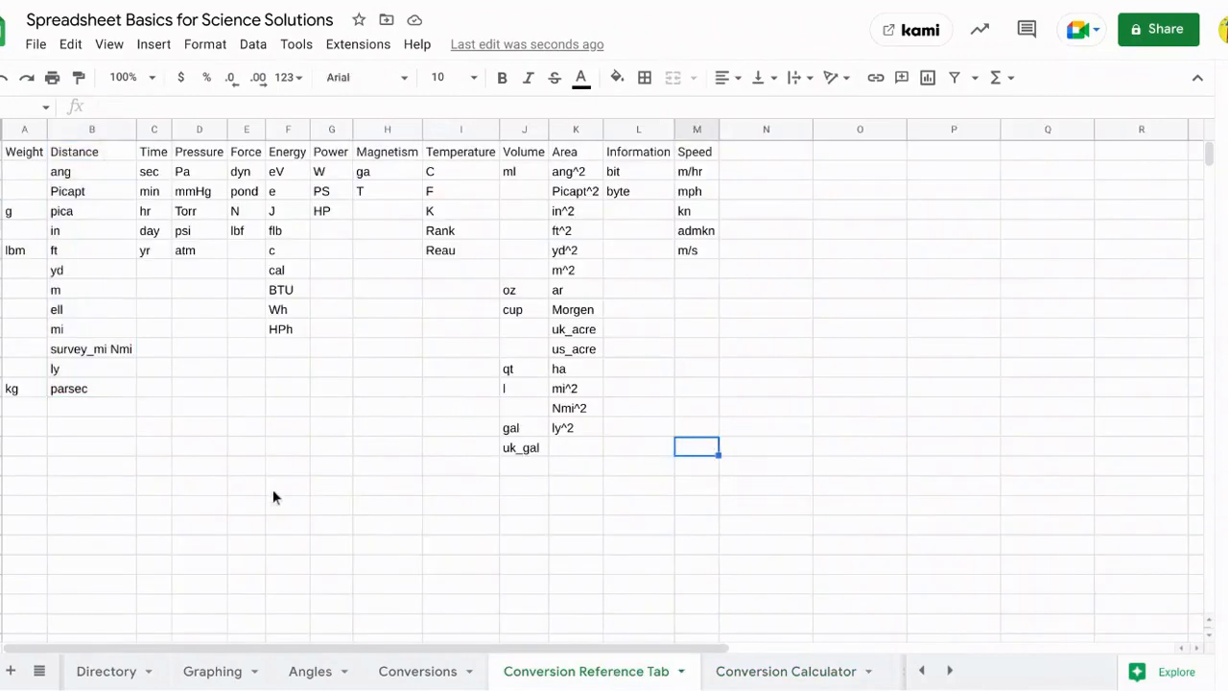
mouse_move(32, 156)
left_mouse_down()
mouse_move(96, 160)
mouse_move(701, 335)
mouse_move(735, 412)
mouse_move(718, 470)
mouse_move(703, 451)
left_mouse_up()
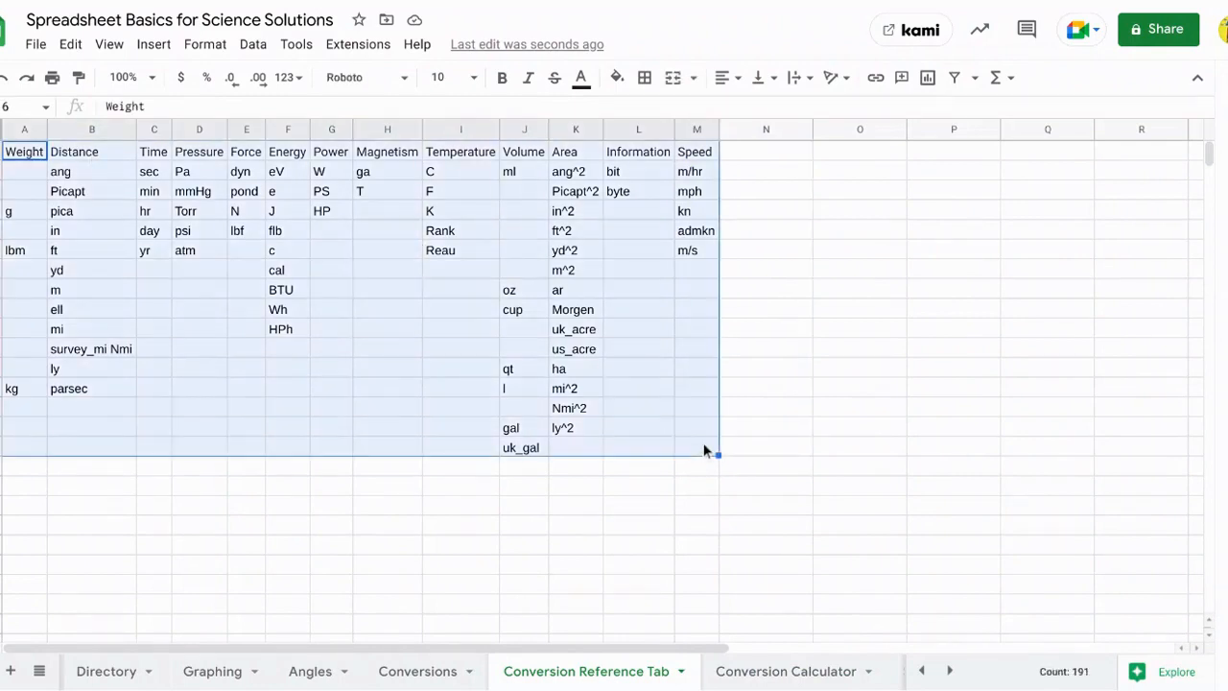
left_click(486, 550)
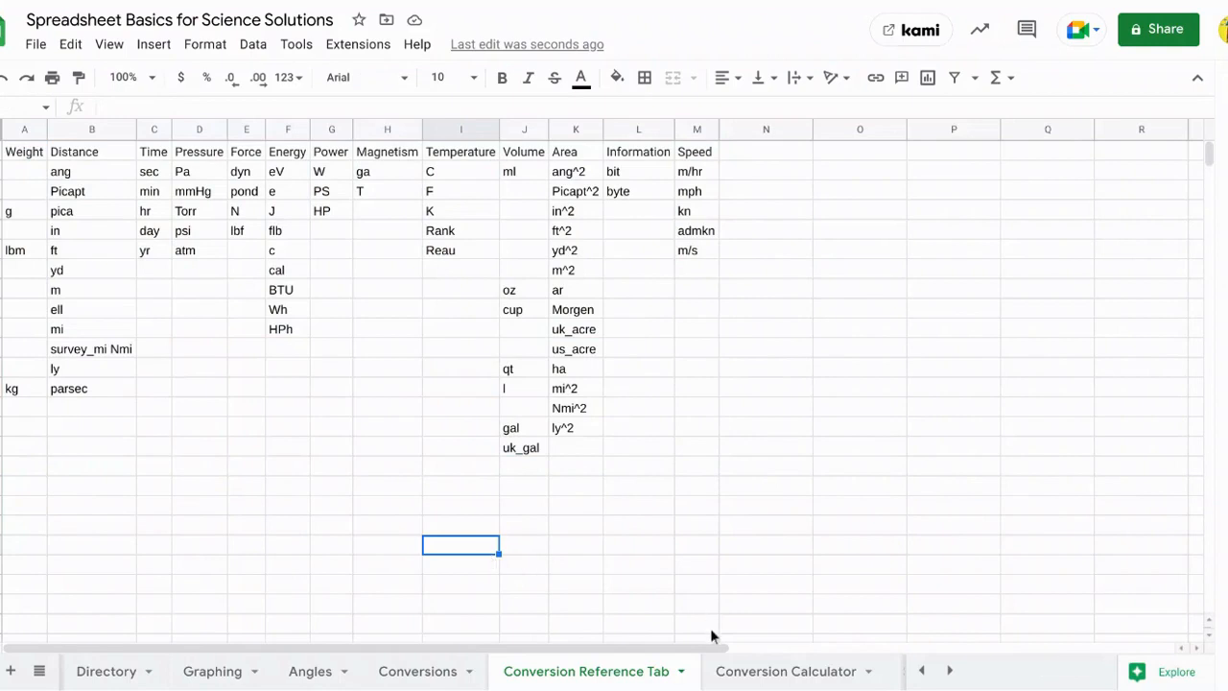
- On the Conversion Calculator sheet, add a dropdown to the Weight Start Unit cell D2, listing the range 'Conversion Reference Tab'!A1:A13
left_click(784, 671)
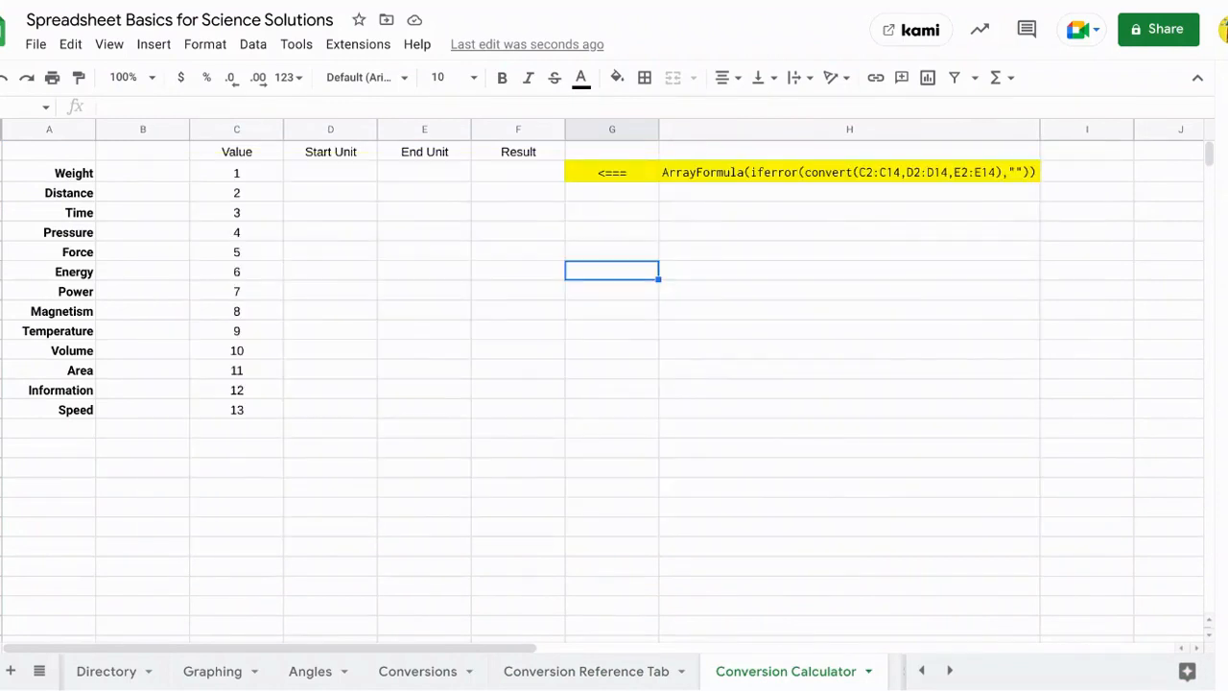
left_click(342, 169)
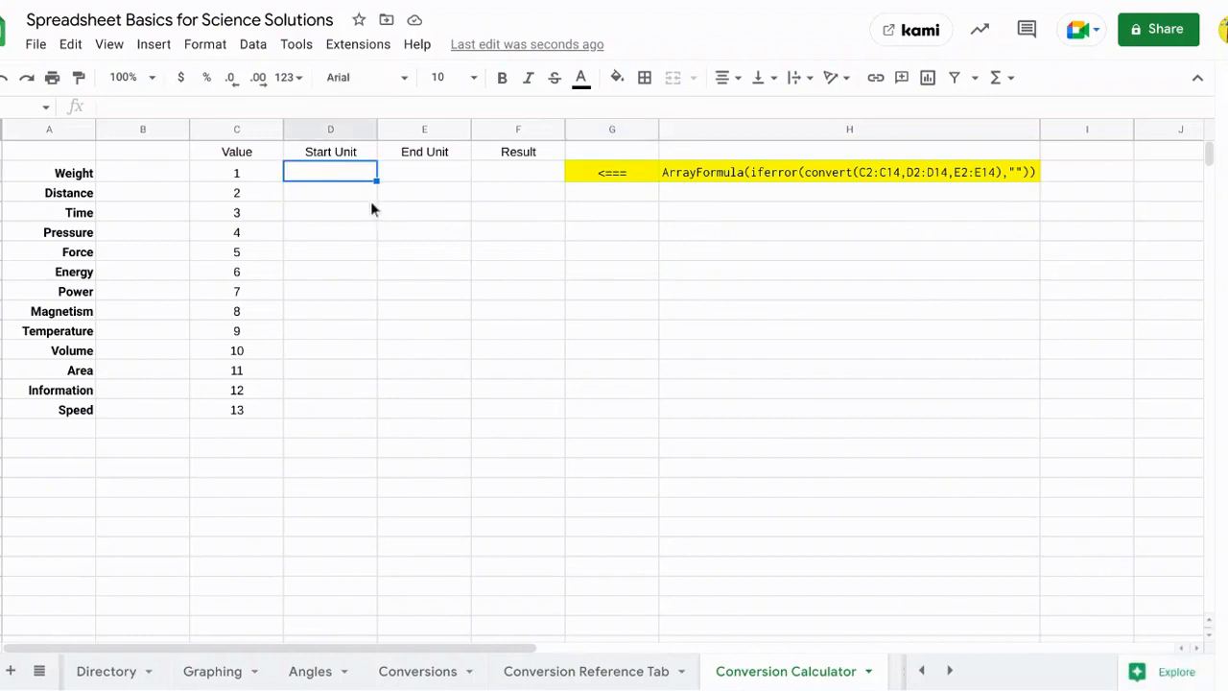
left_click(254, 46)
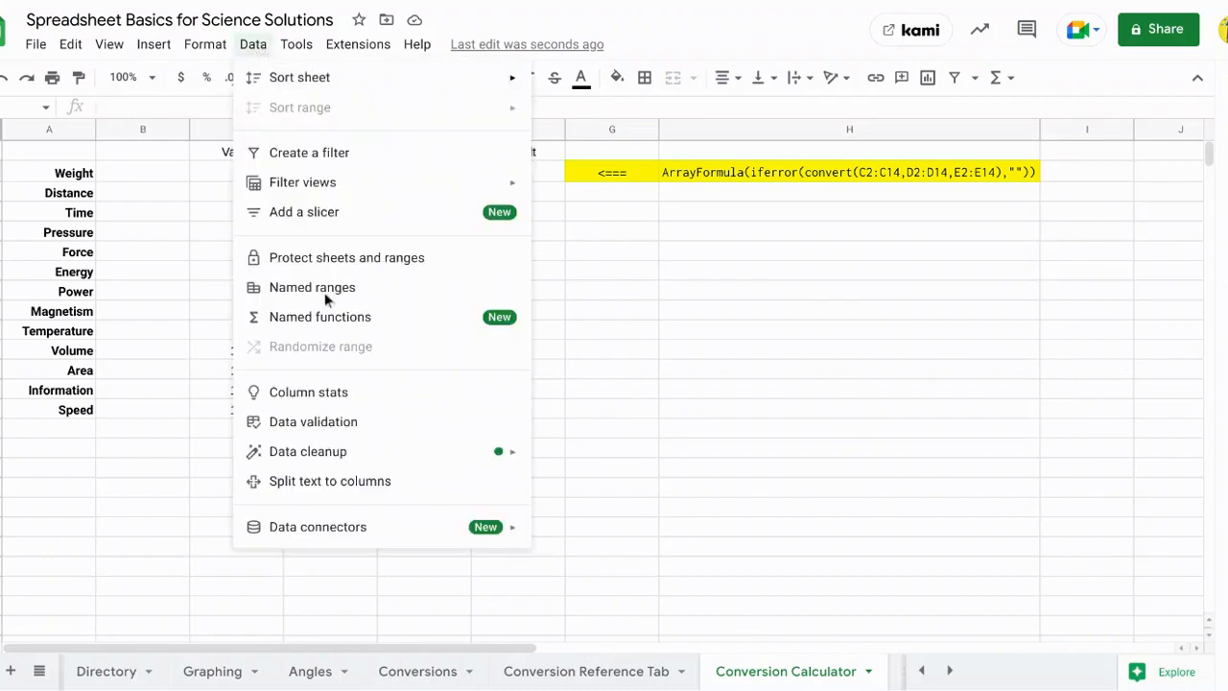
left_click(324, 425)
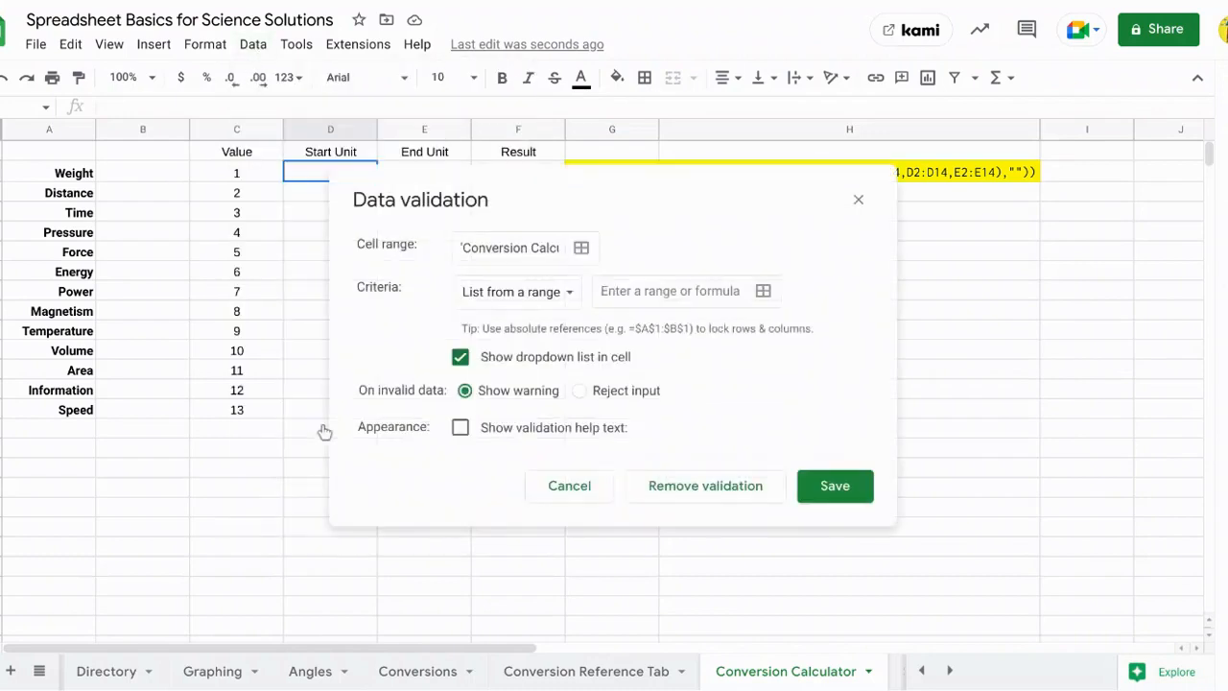
left_click(764, 292)
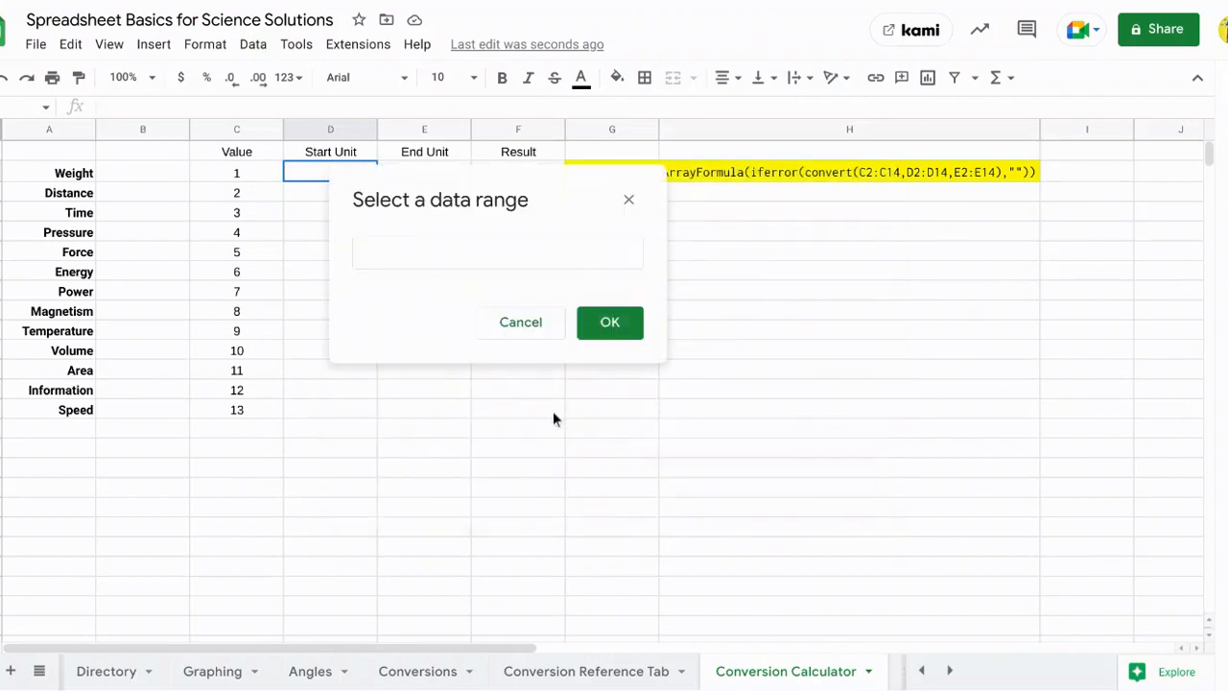
left_click(581, 670)
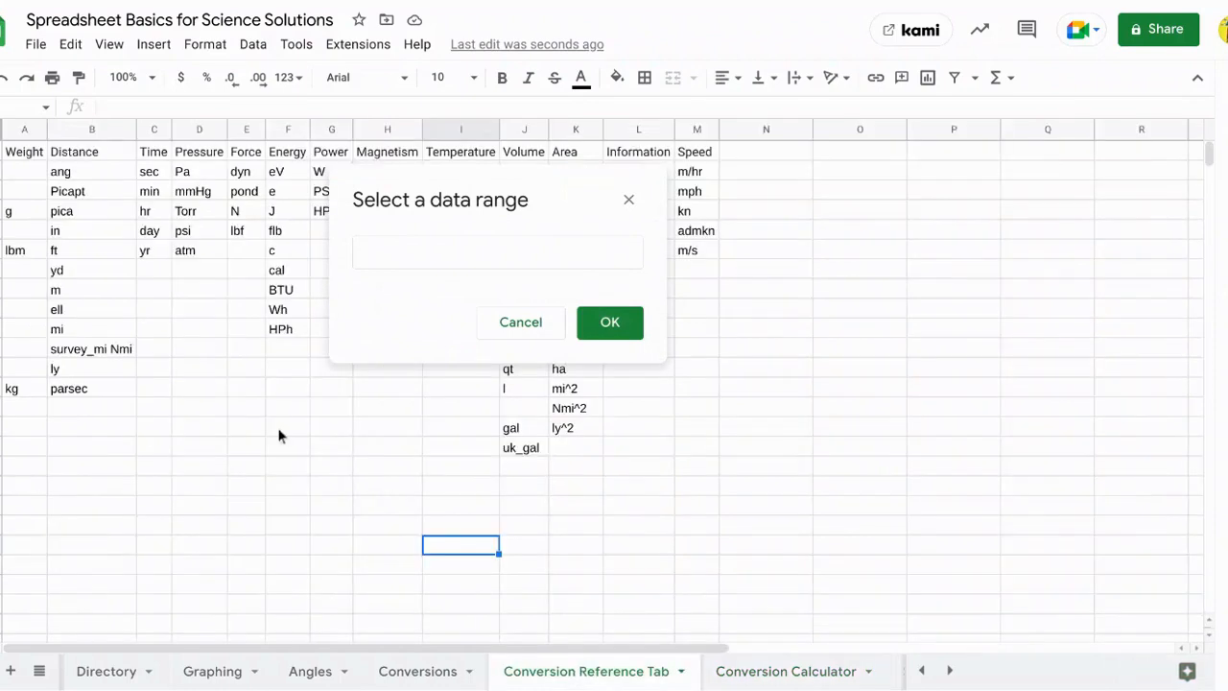
left_click_drag(29, 155, 29, 392)
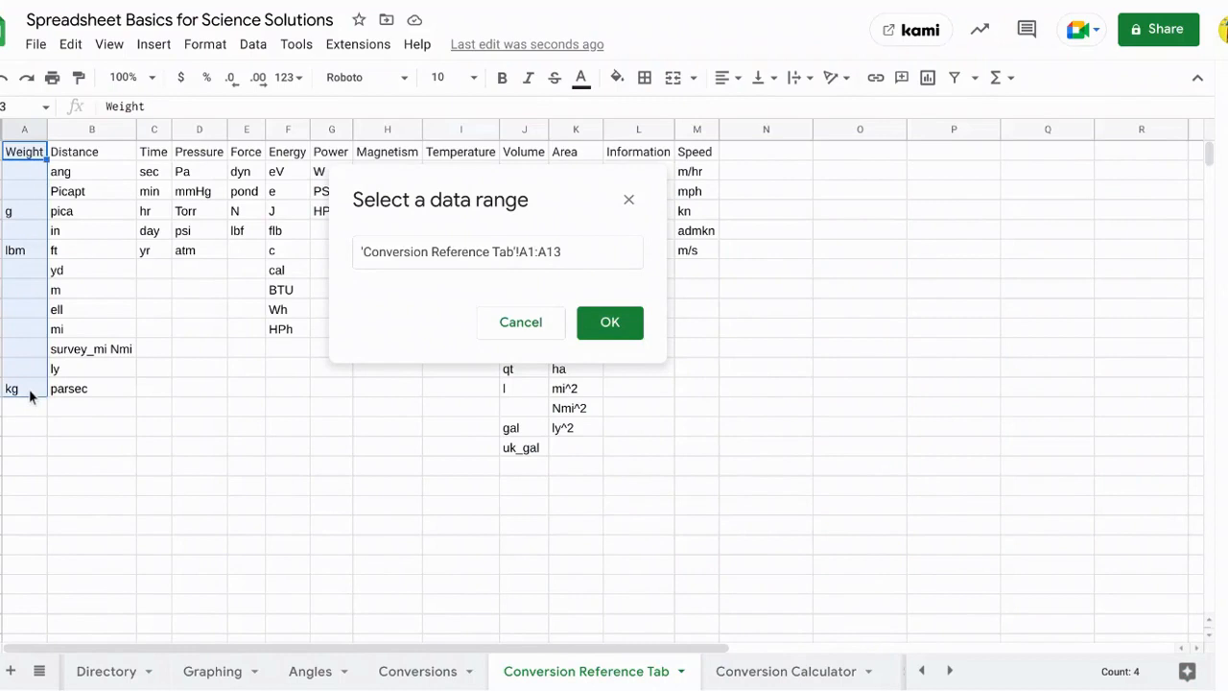
left_click(602, 324)
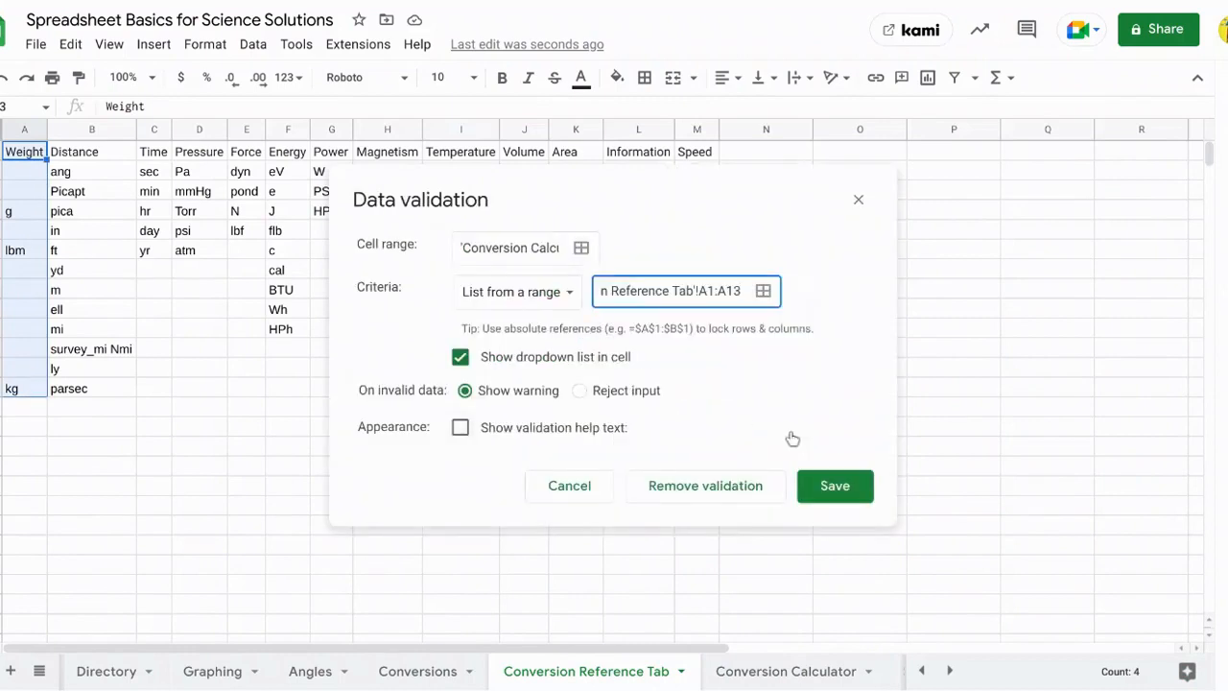
left_click(832, 496)
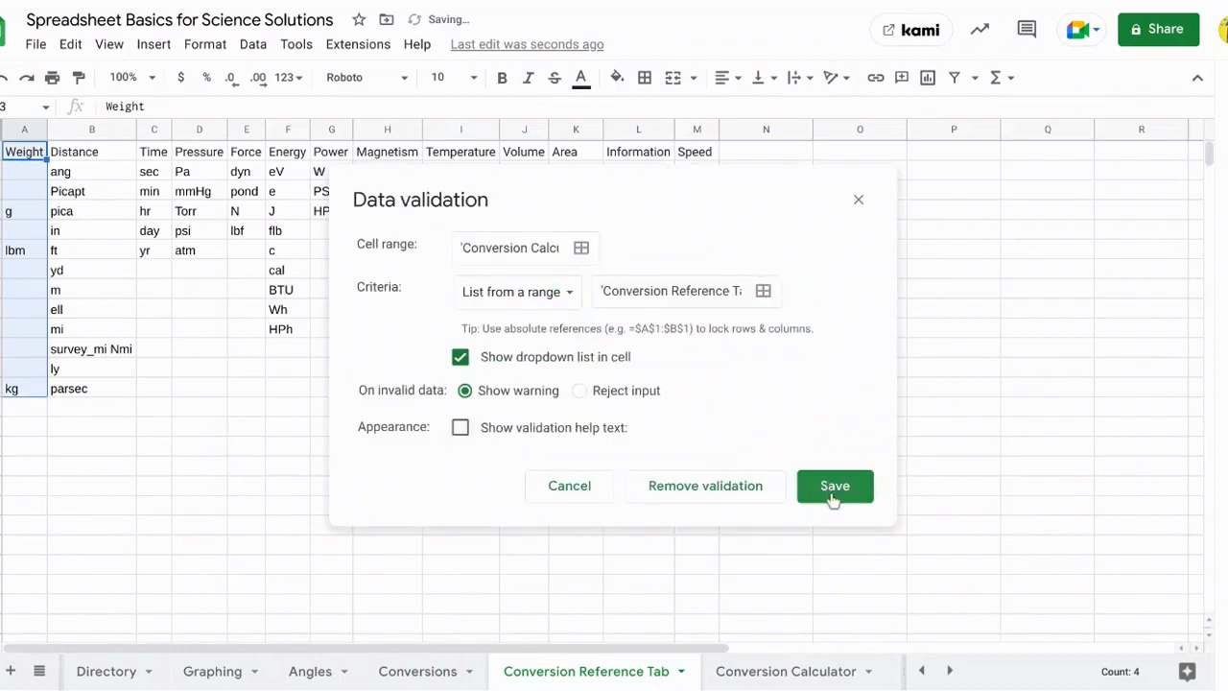
- Check the options in the Weight Start Unit dropdown and copy the dropdown to the End Unit cell E2
left_click(774, 673)
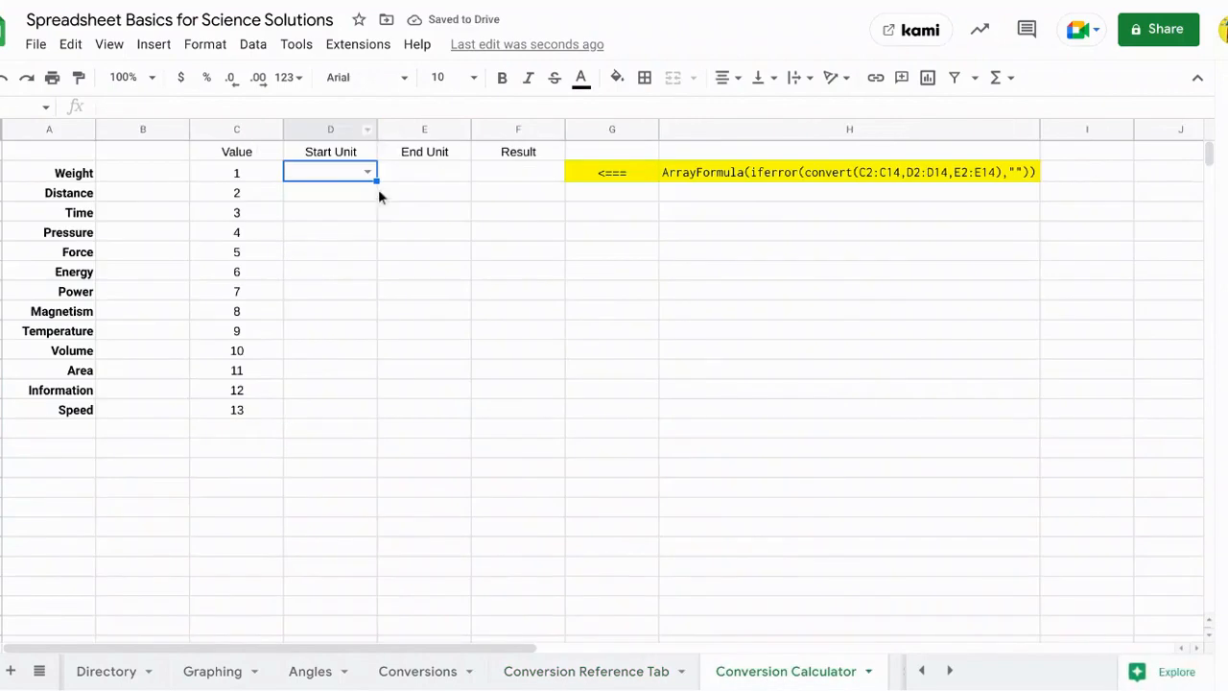
left_click(367, 172)
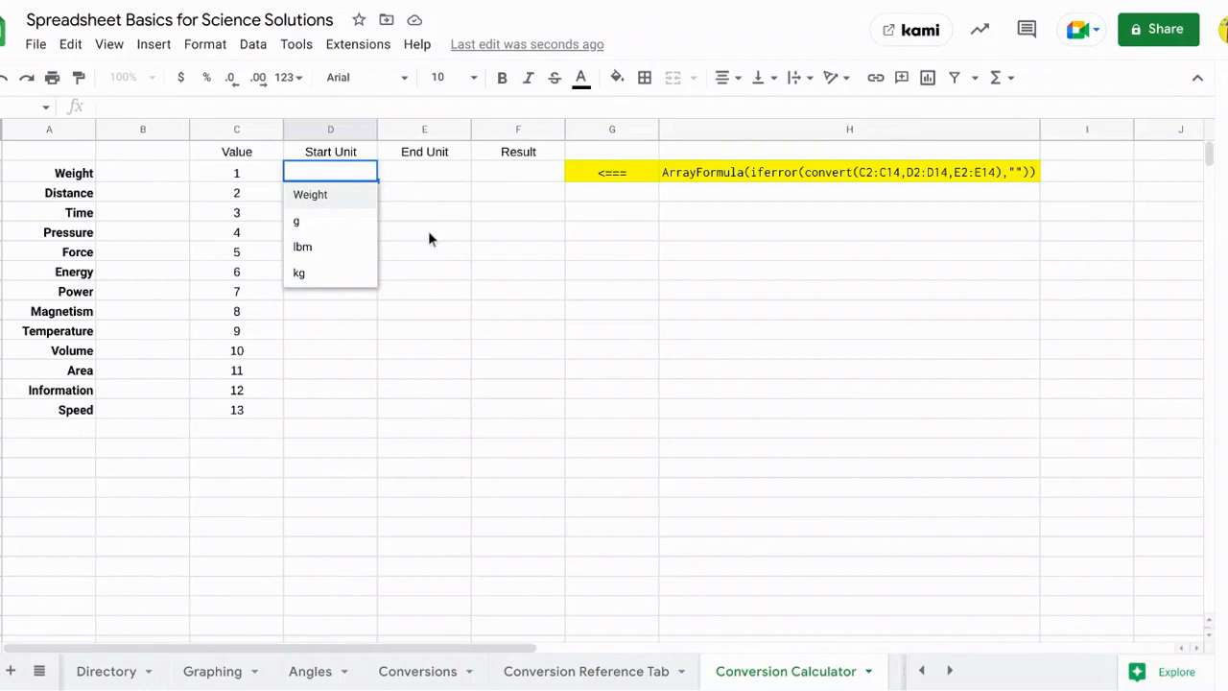
left_click(429, 232)
left_click(338, 178)
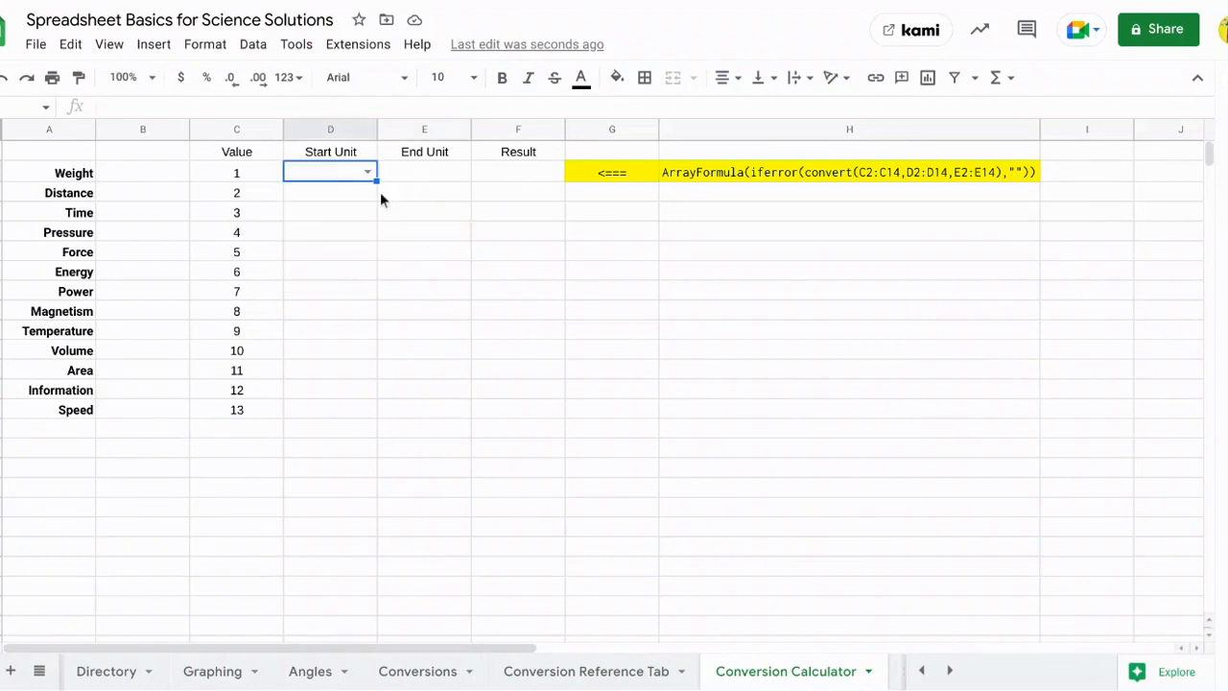
left_click_drag(375, 180, 412, 178)
left_click(422, 244)
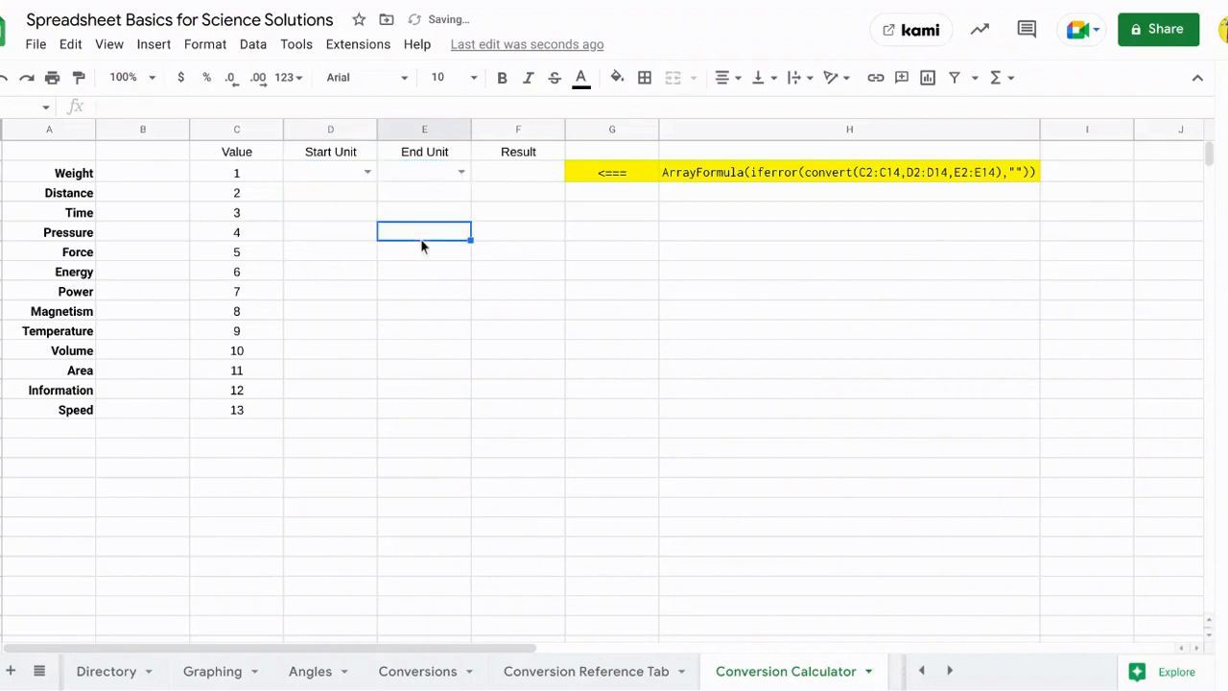
left_click(463, 179)
left_click(515, 274)
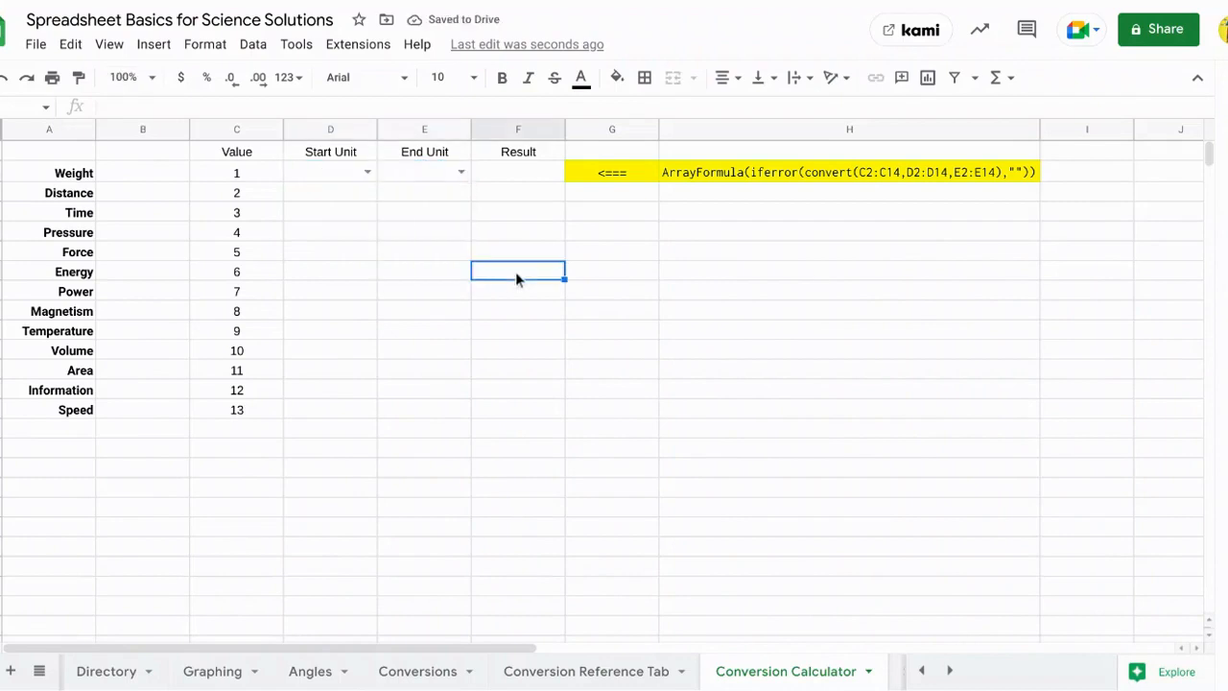
- Add a dropdown listing 'Conversion Reference Tab'!B1:B13 to the Distance Start Unit cell D3 and copy it to the End Unit cell E3
left_click(326, 197)
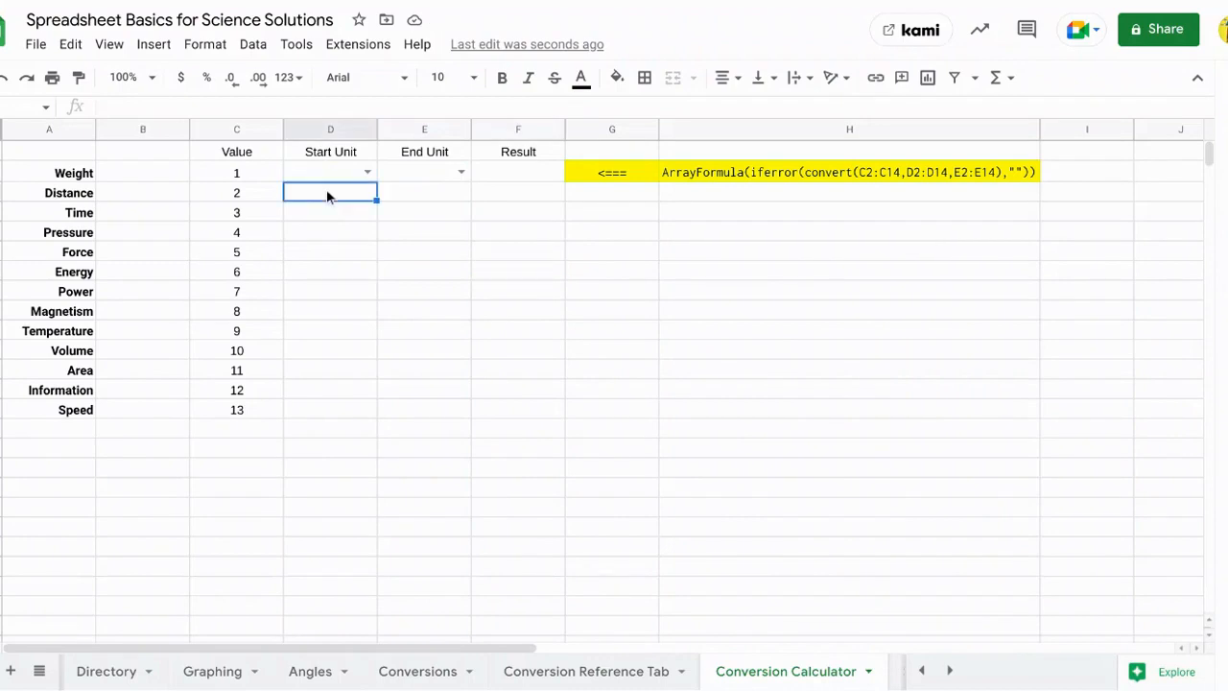
left_click(253, 44)
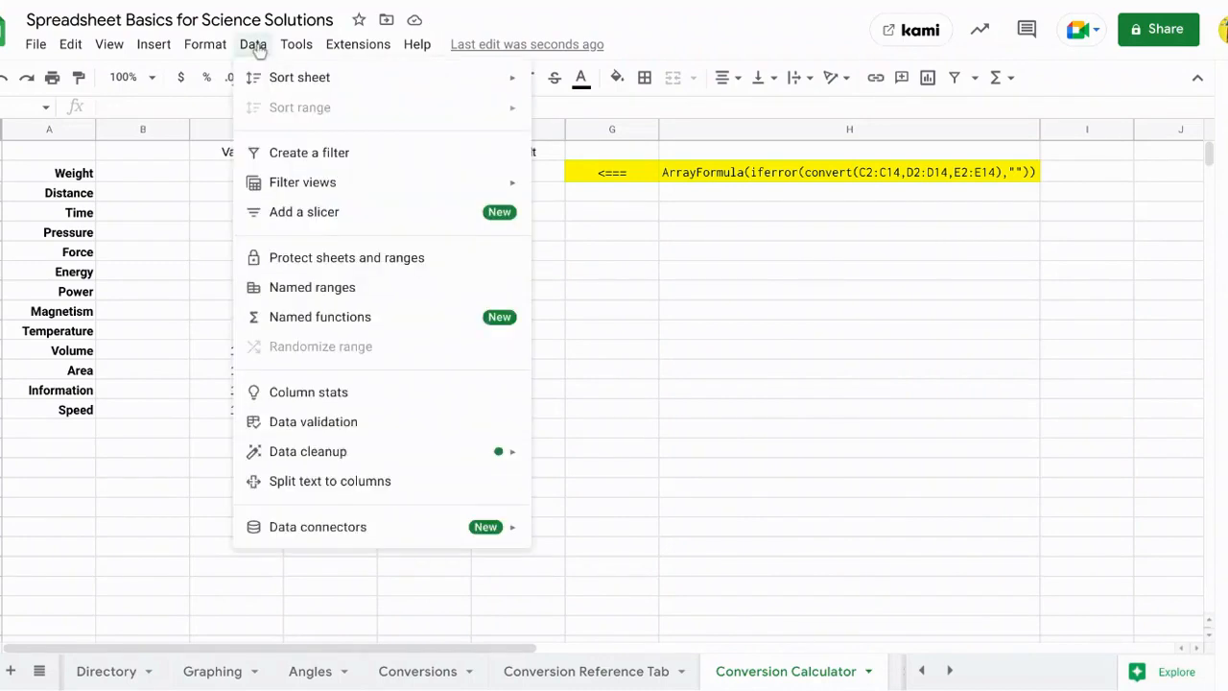
left_click(351, 422)
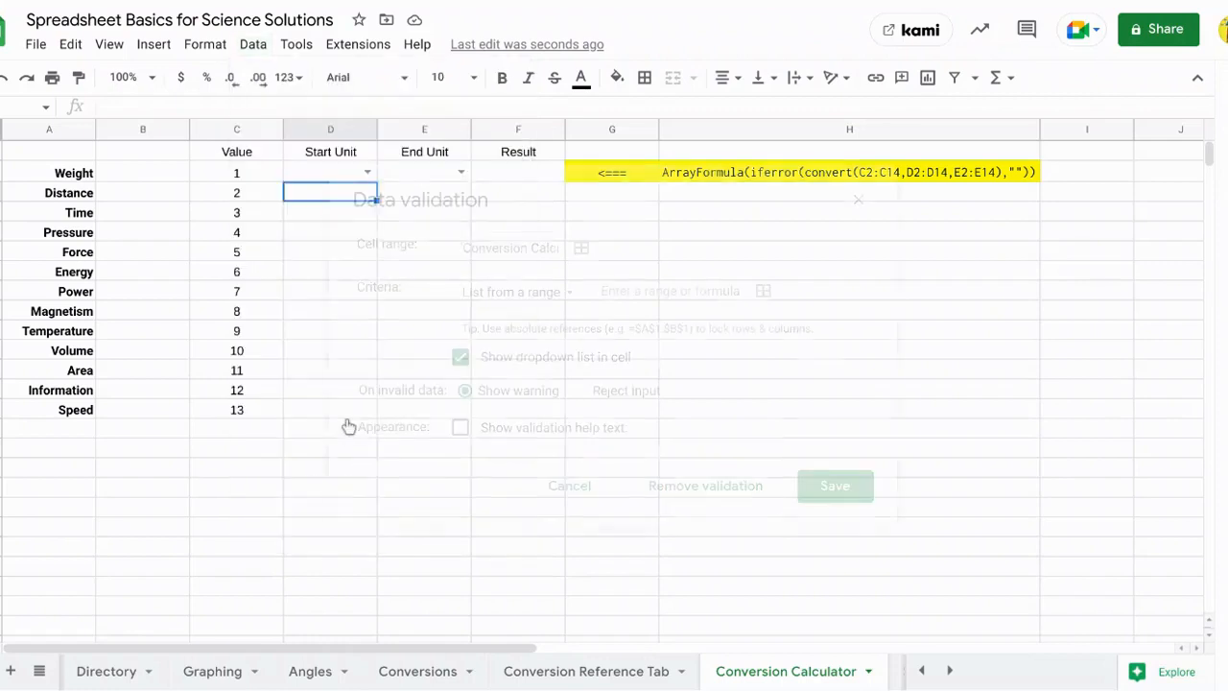
left_click(763, 291)
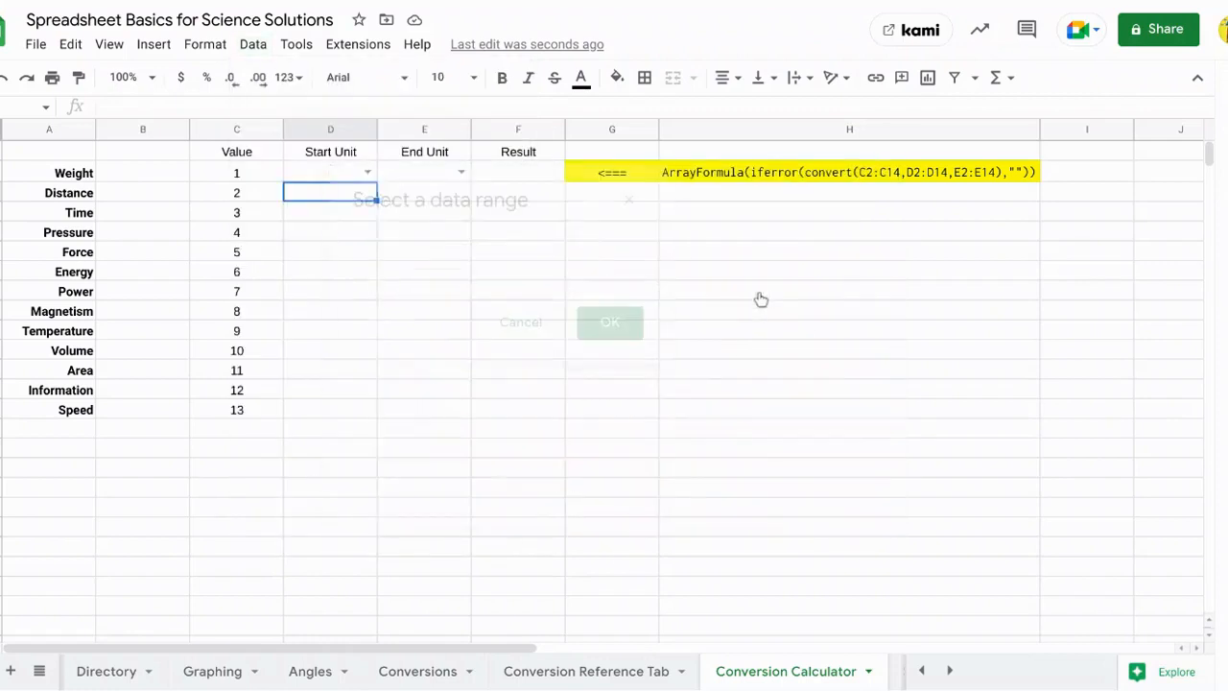
left_click(546, 671)
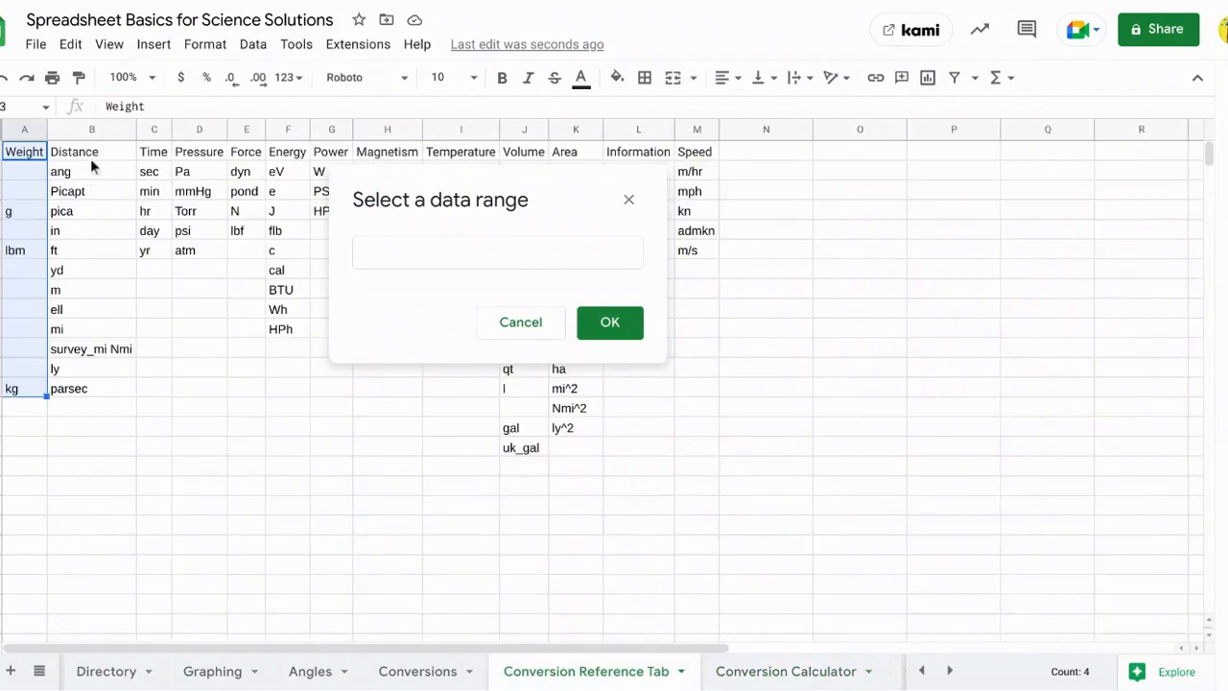
left_click_drag(96, 154, 84, 395)
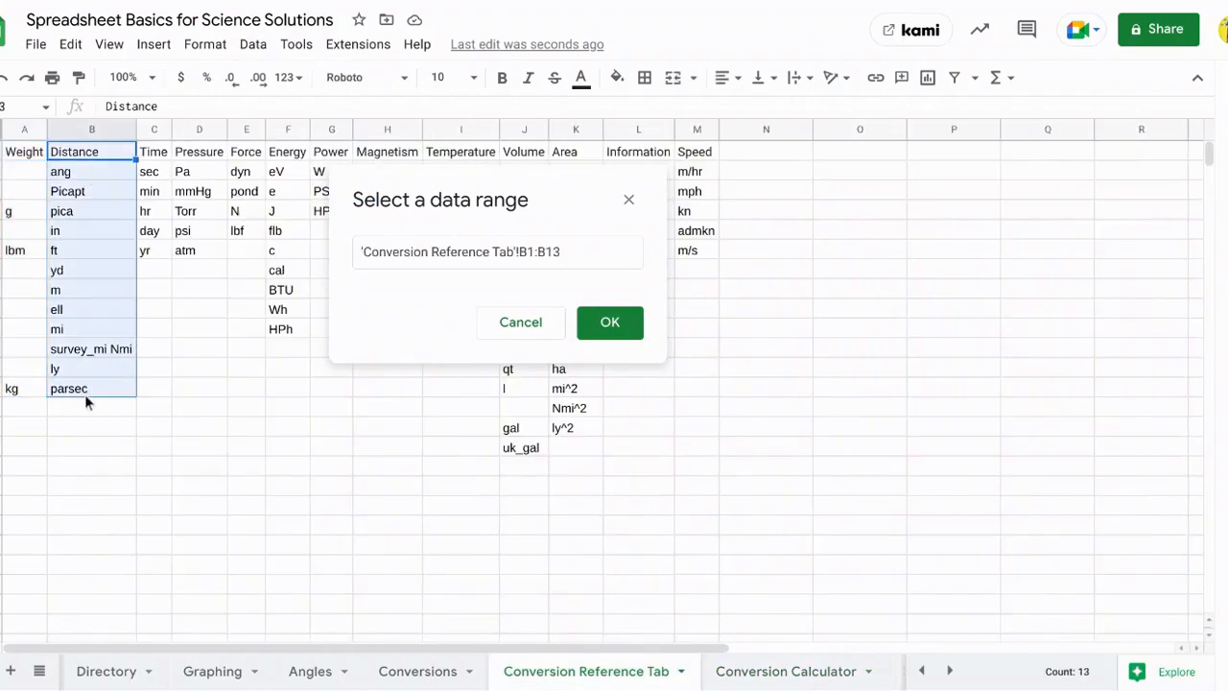
left_click(625, 327)
left_click(835, 474)
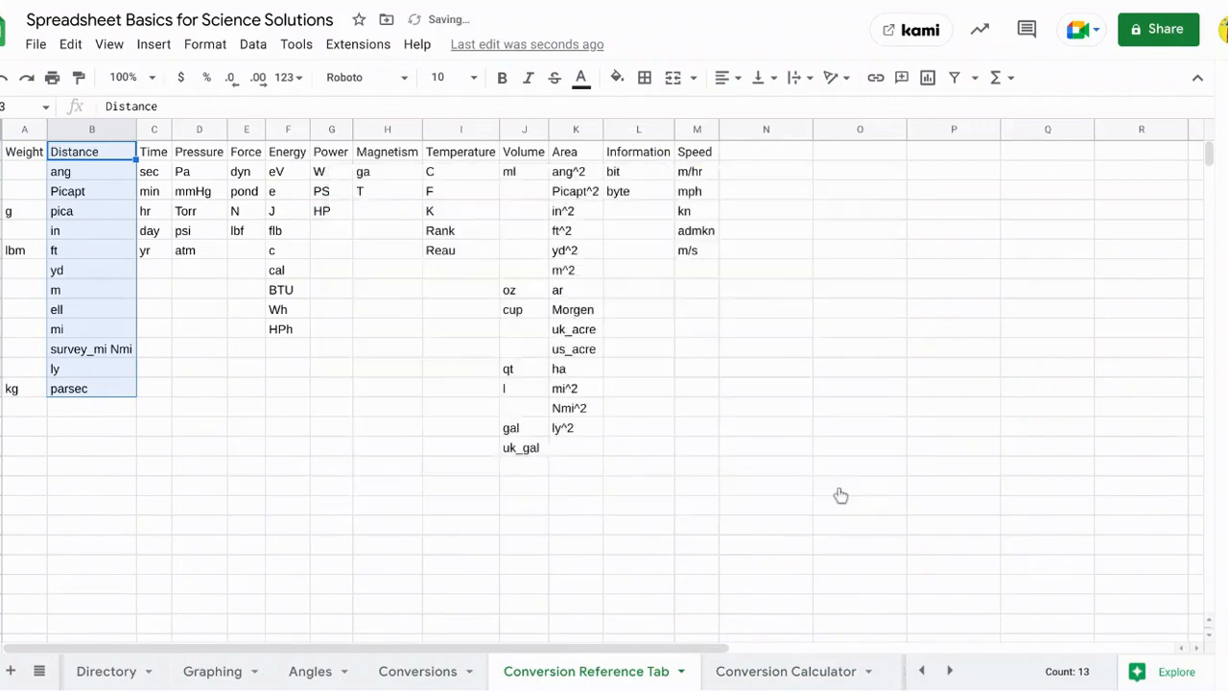
left_click(754, 671)
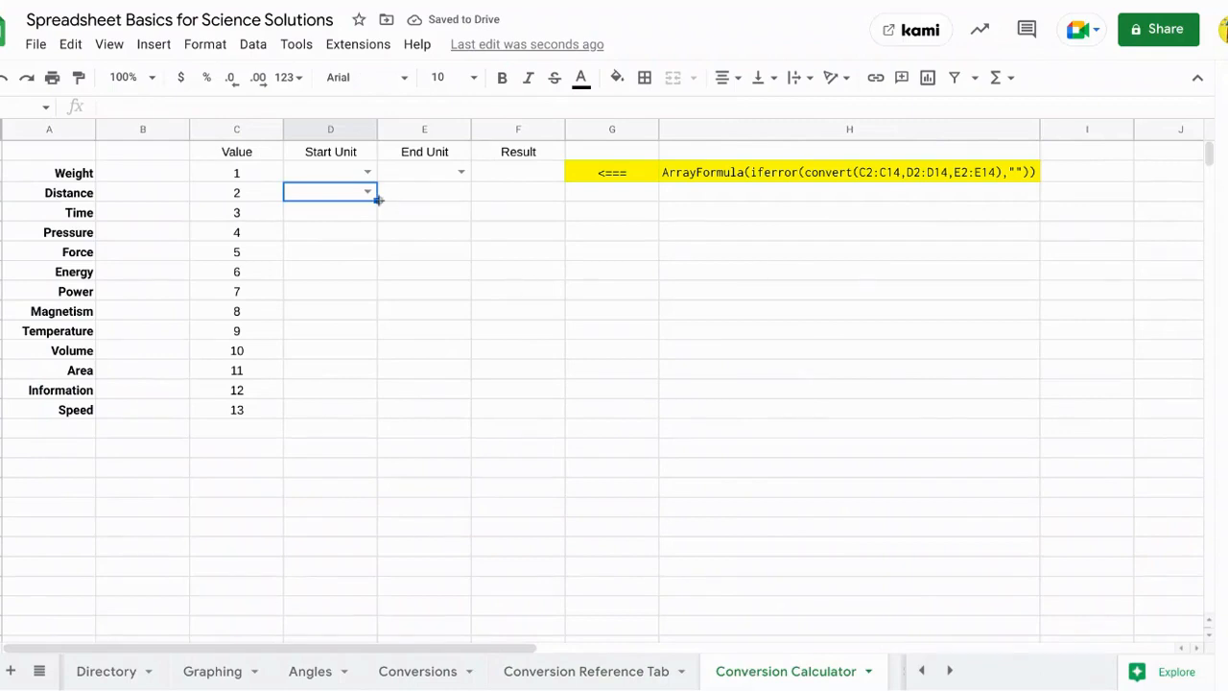
left_click_drag(377, 200, 416, 201)
- Add a dropdown listing 'Conversion Reference Tab'!C1:C16 to the Time Start Unit cell D4 and fill it down to the Pressure cell D5
left_click(347, 217)
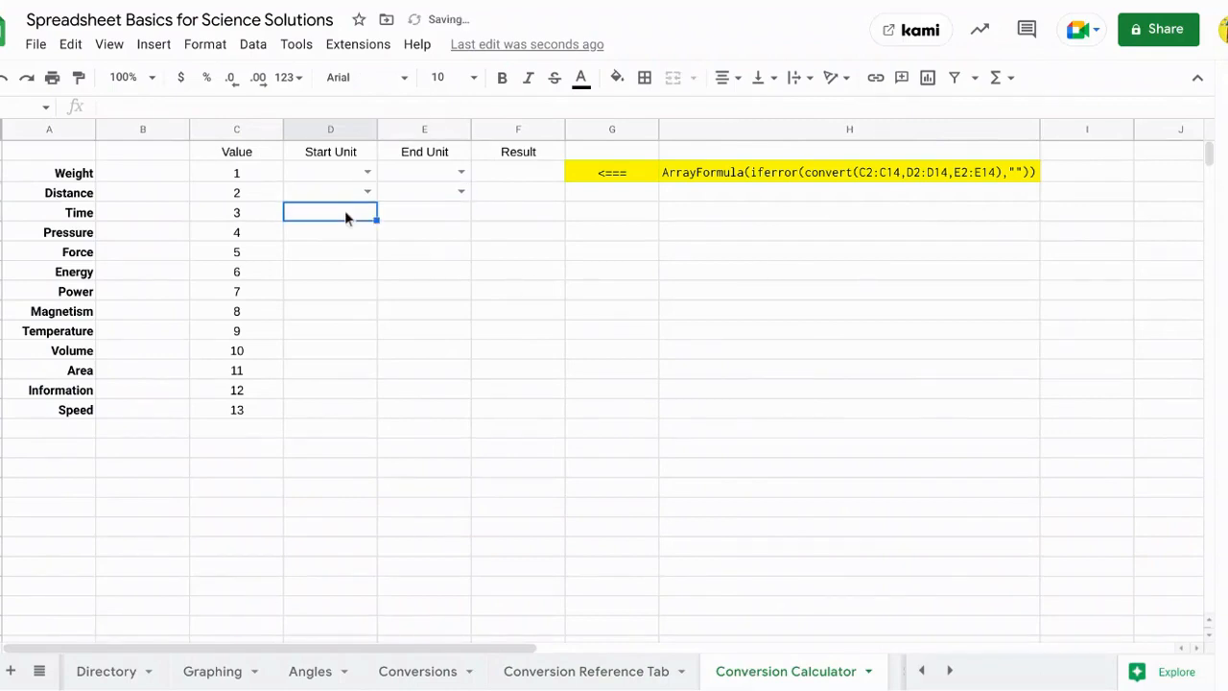
left_click(254, 44)
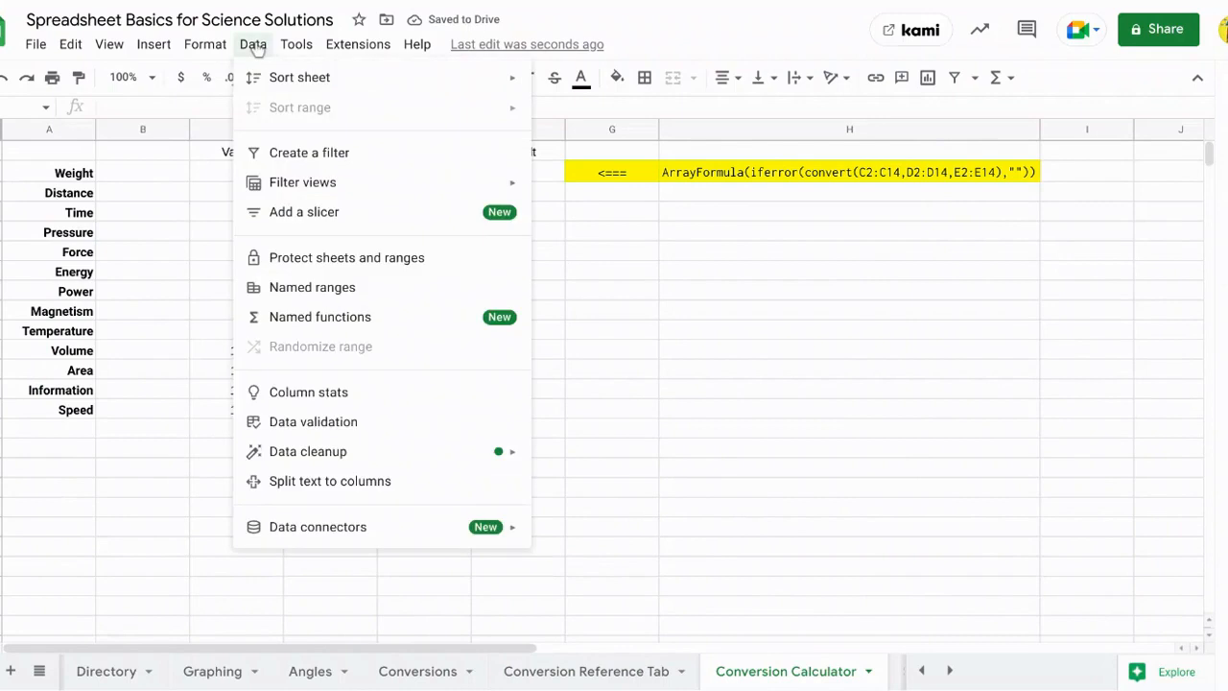
left_click(328, 423)
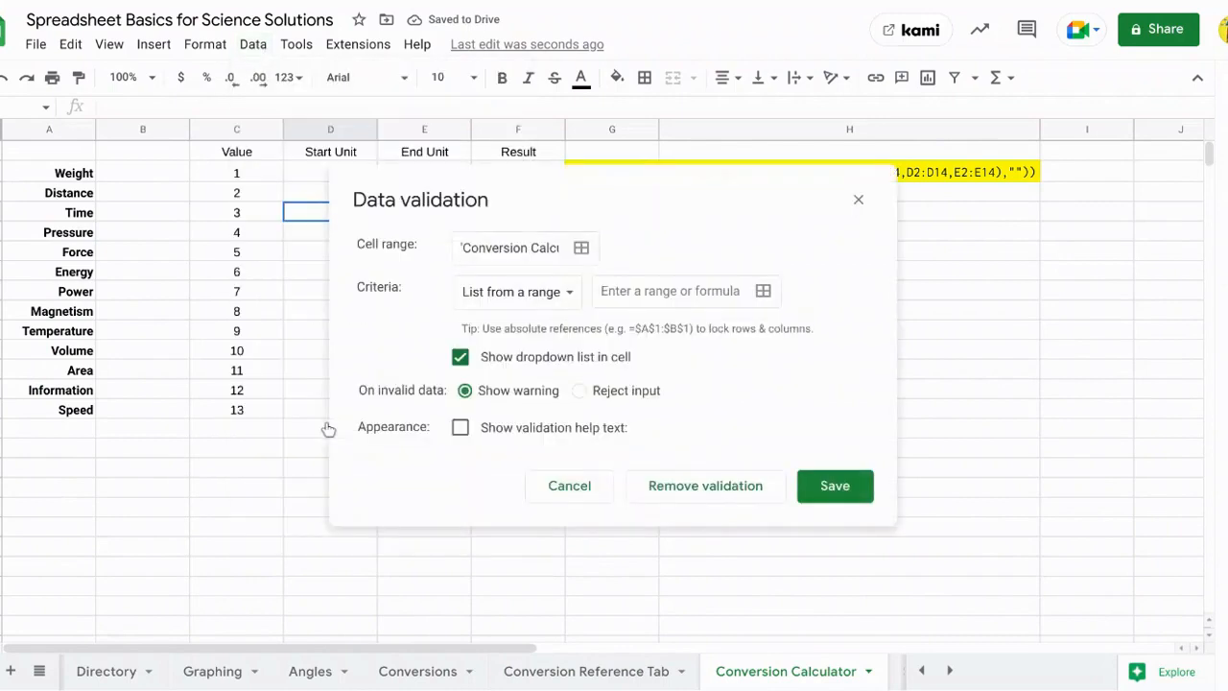
left_click(763, 291)
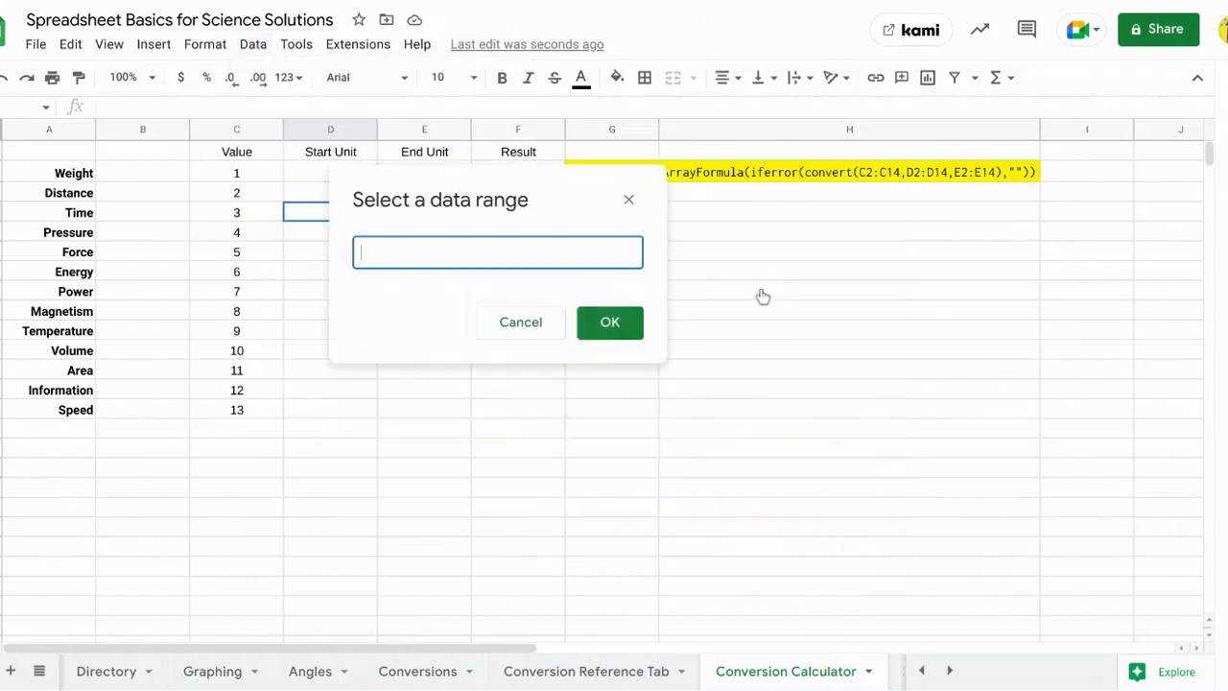
left_click(548, 672)
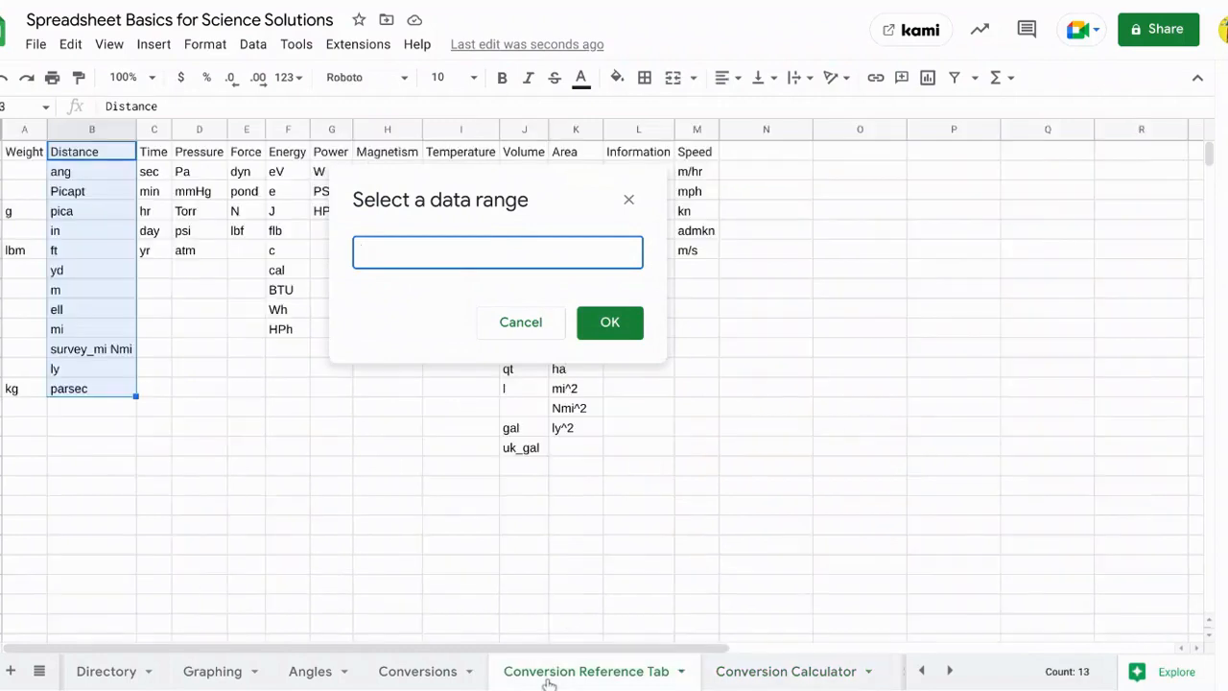
left_click_drag(155, 153, 164, 447)
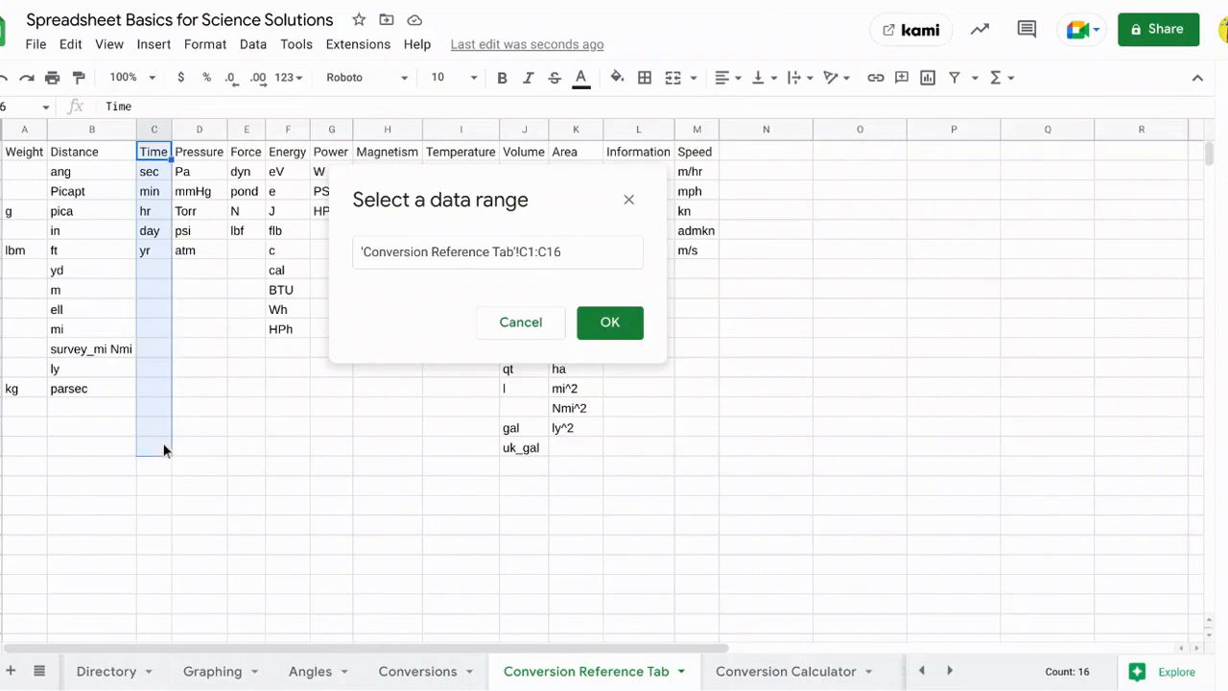
left_click(614, 331)
left_click(830, 487)
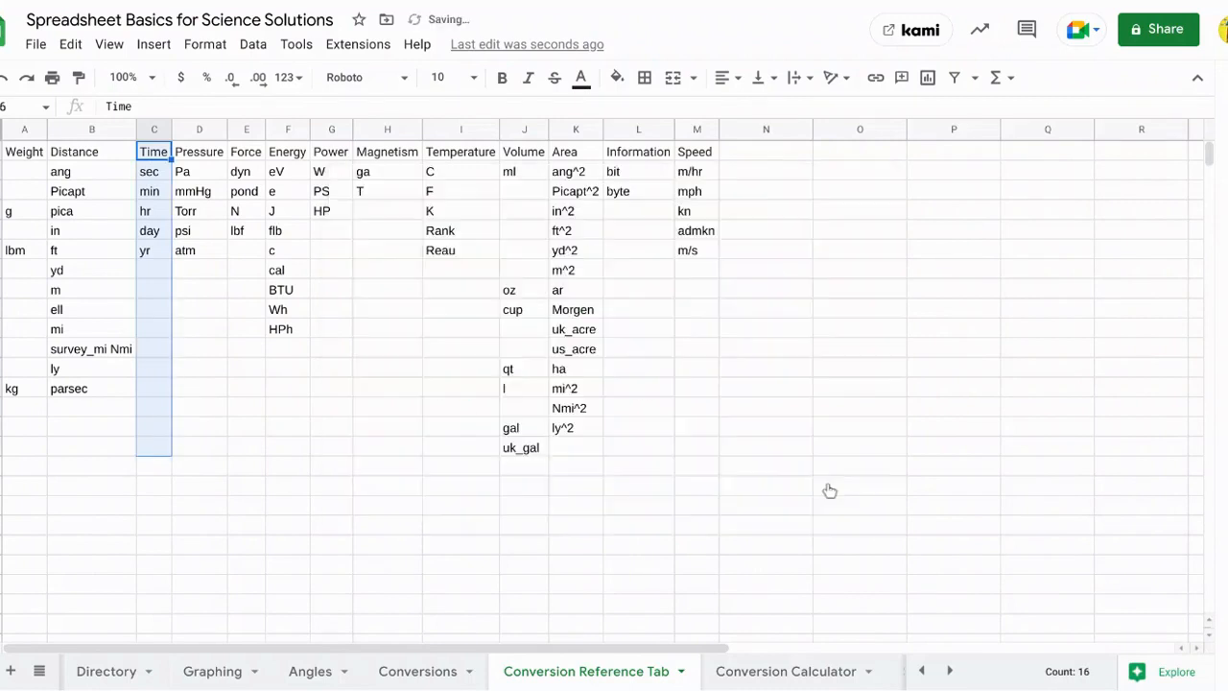
left_click(777, 670)
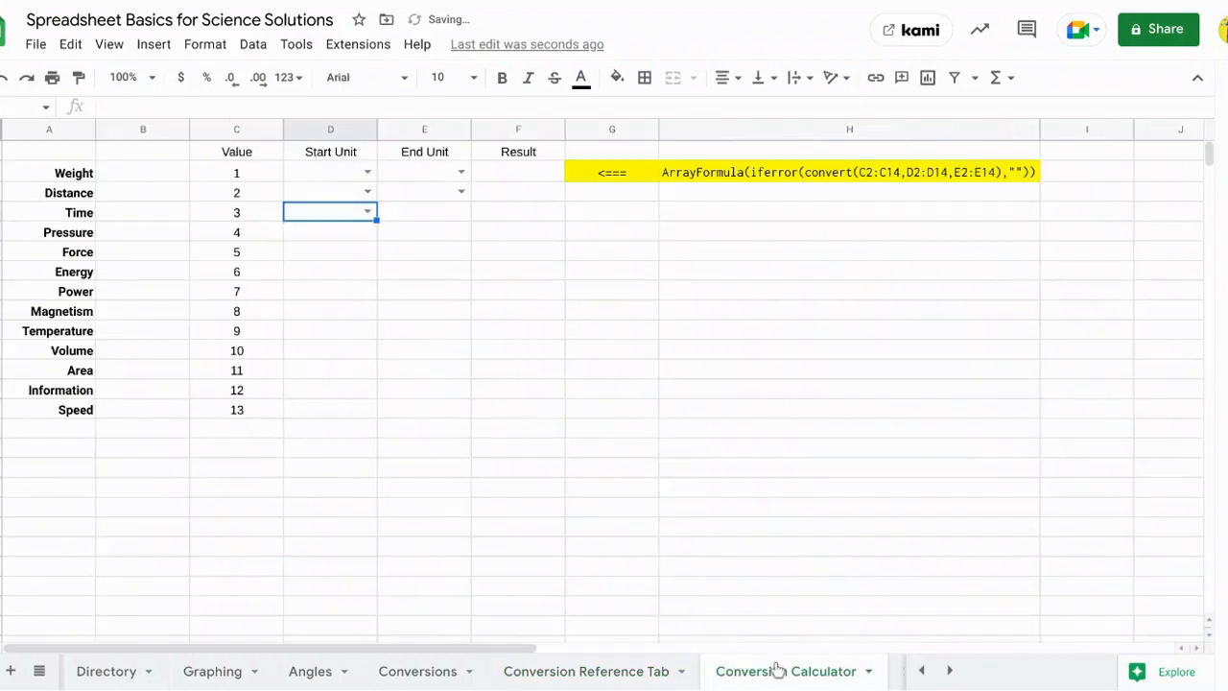
left_click_drag(375, 219, 455, 226)
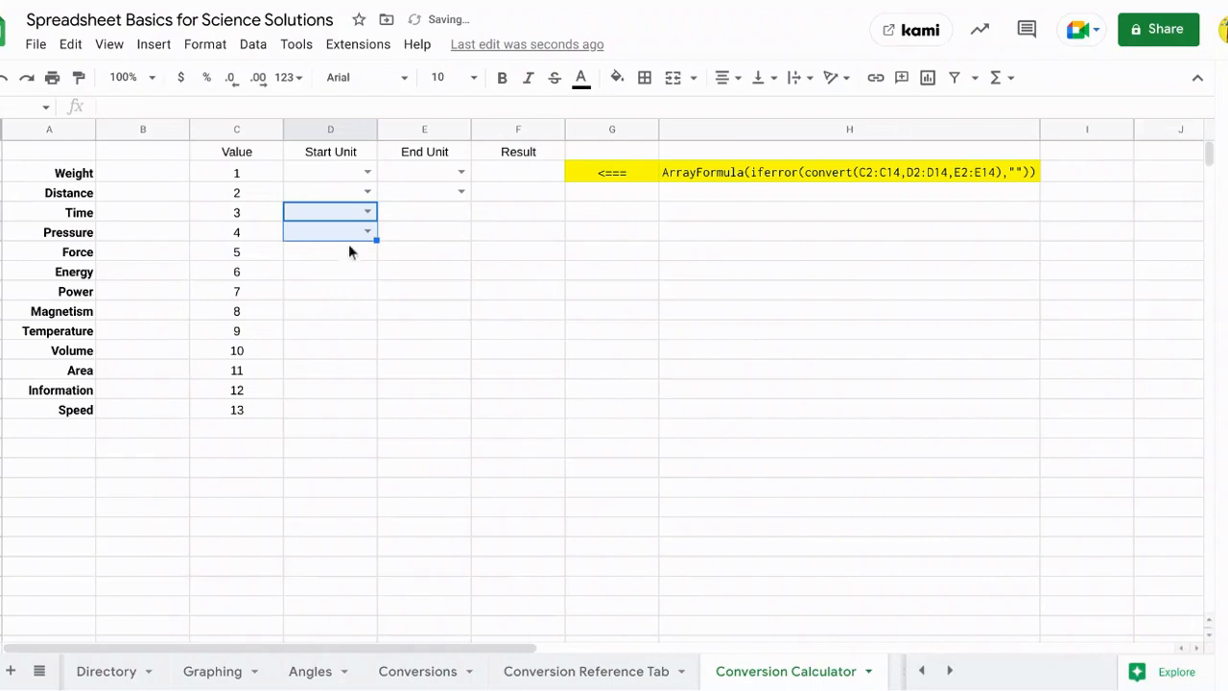
- Undo the fill into the Pressure cell D5 and copy the Time Start Unit dropdown to the End Unit cell E4
left_click(4, 77)
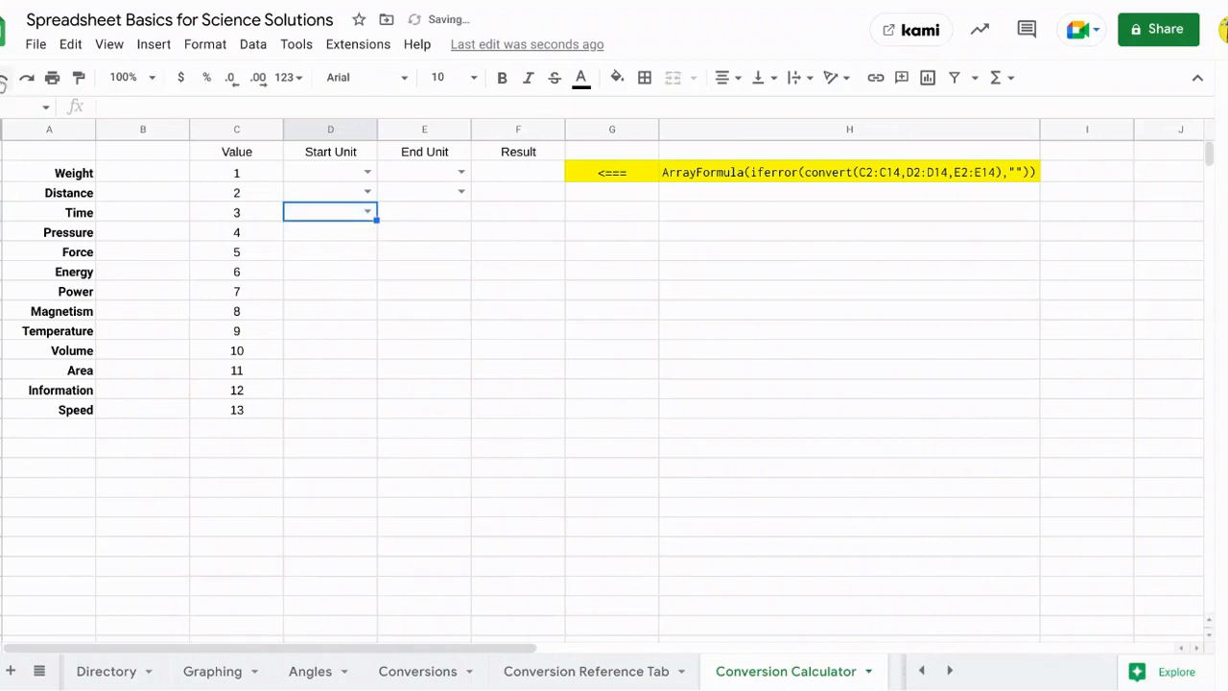
left_click_drag(375, 219, 407, 217)
- Add a dropdown listing 'Conversion Reference Tab'!D1:D15 to the Pressure Start Unit cell D5 and copy it to the End Unit cell E5
left_click(331, 240)
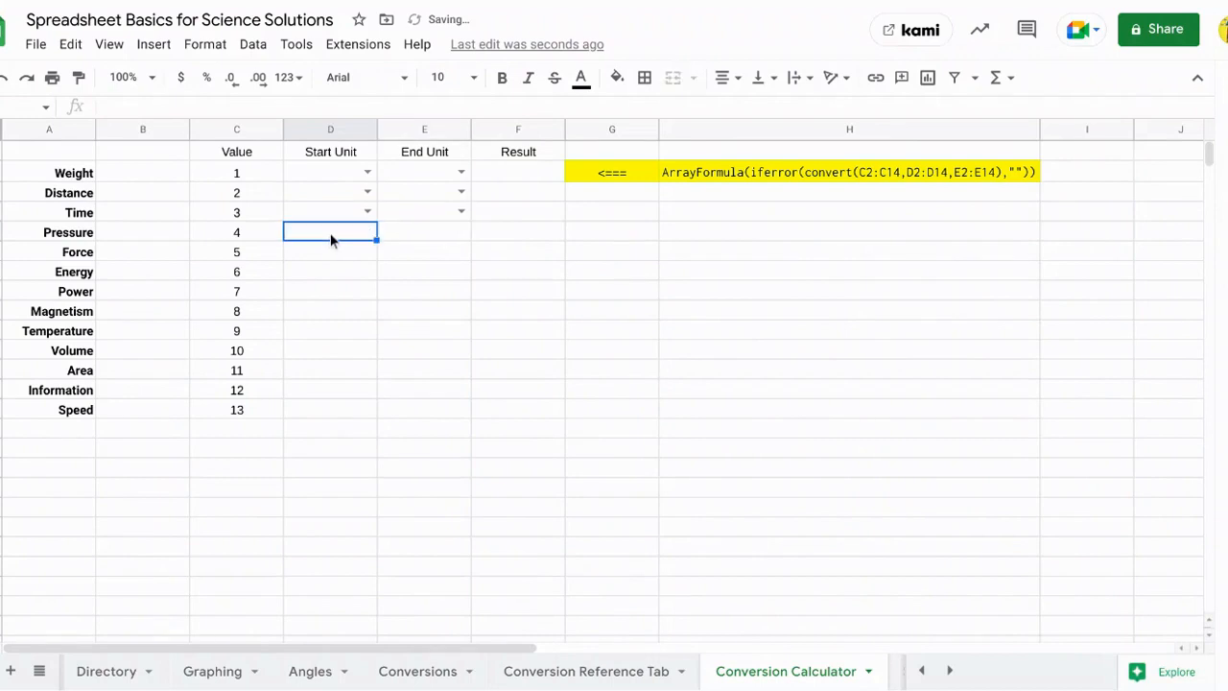
left_click(252, 46)
mouse_move(333, 448)
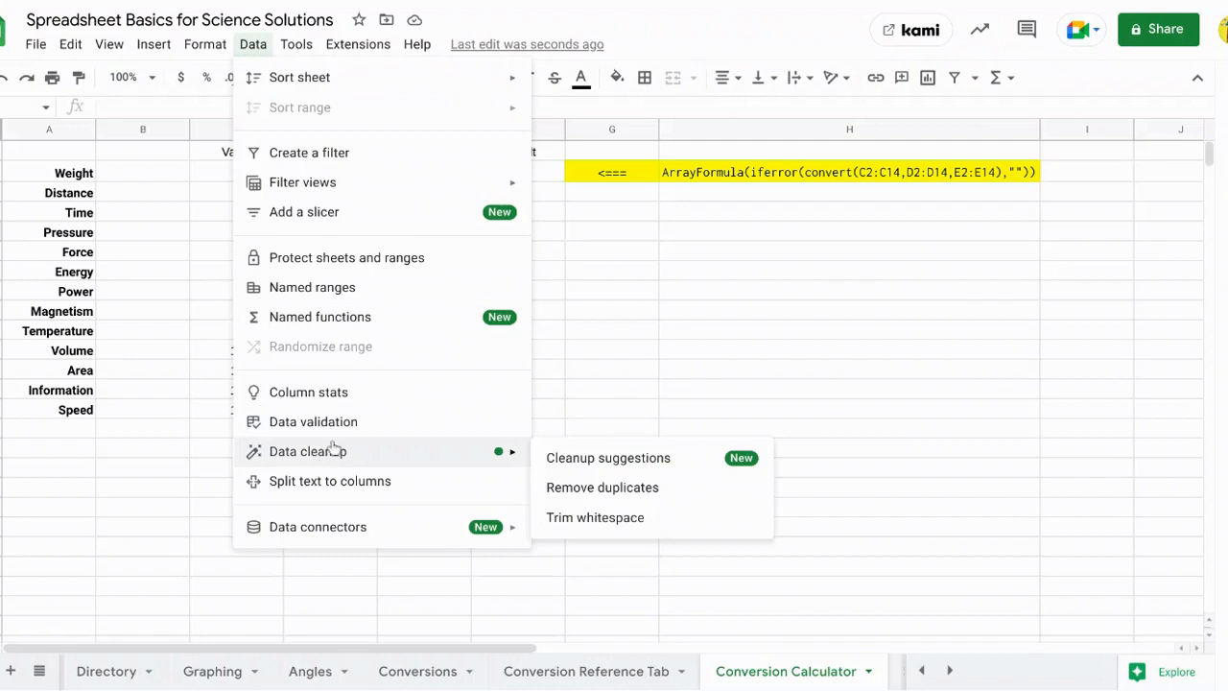
left_click(337, 427)
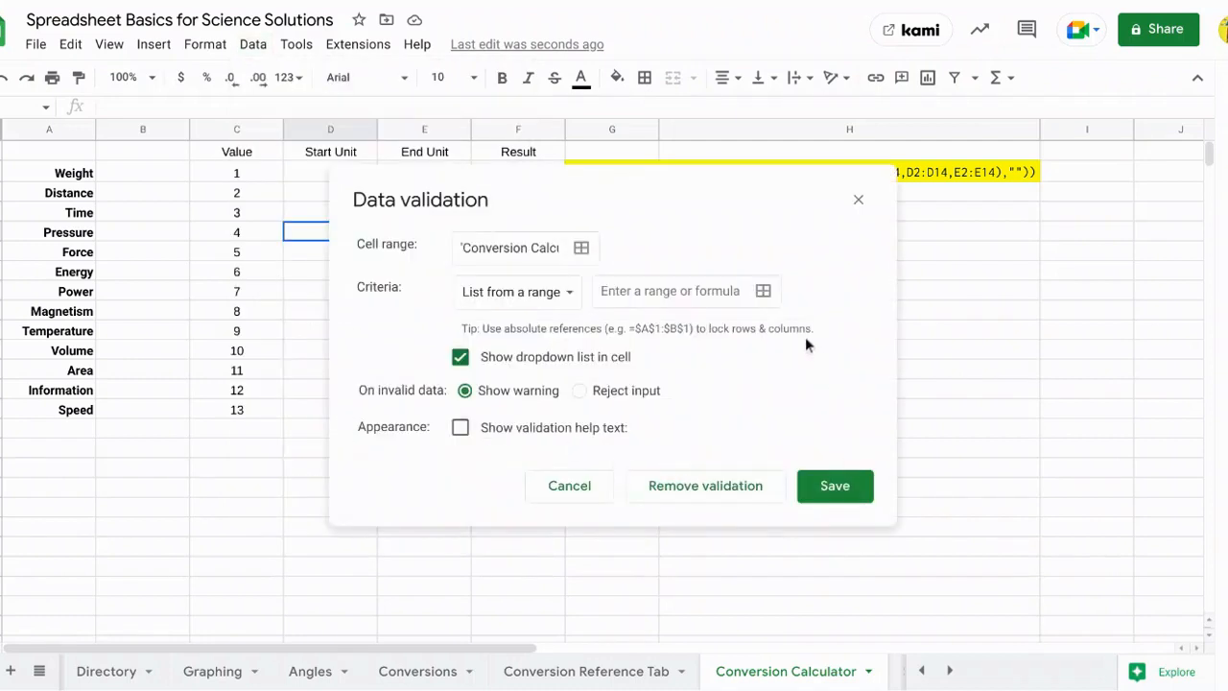
left_click(760, 293)
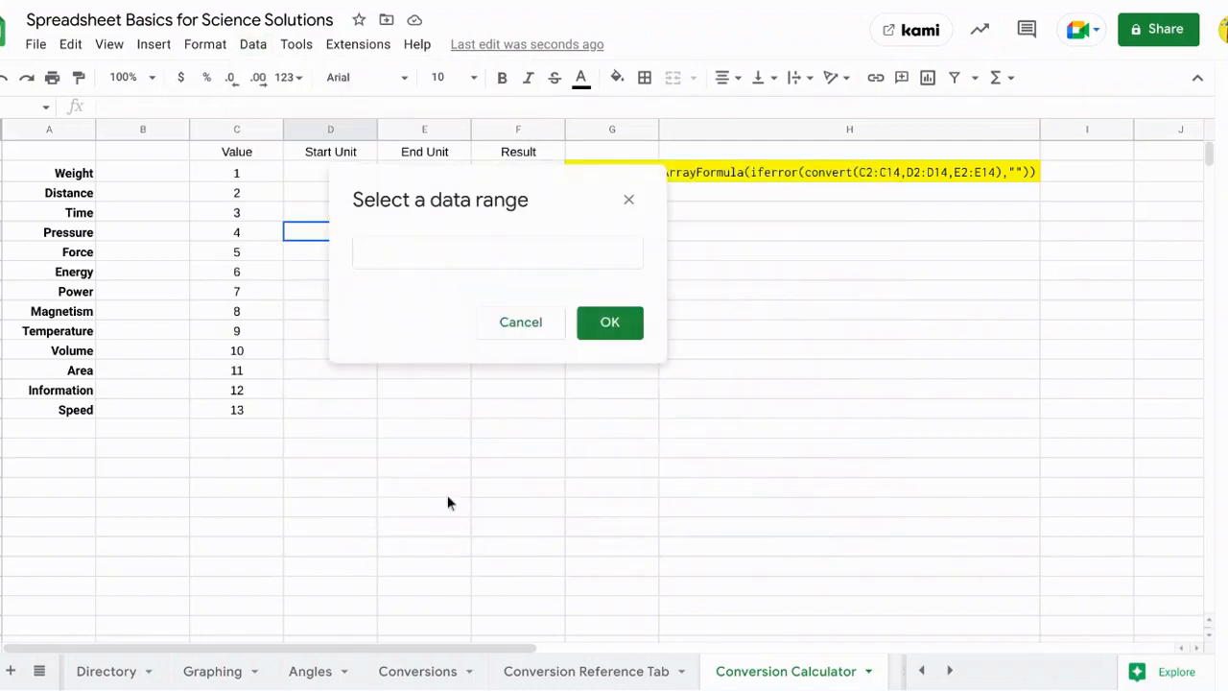
left_click(555, 676)
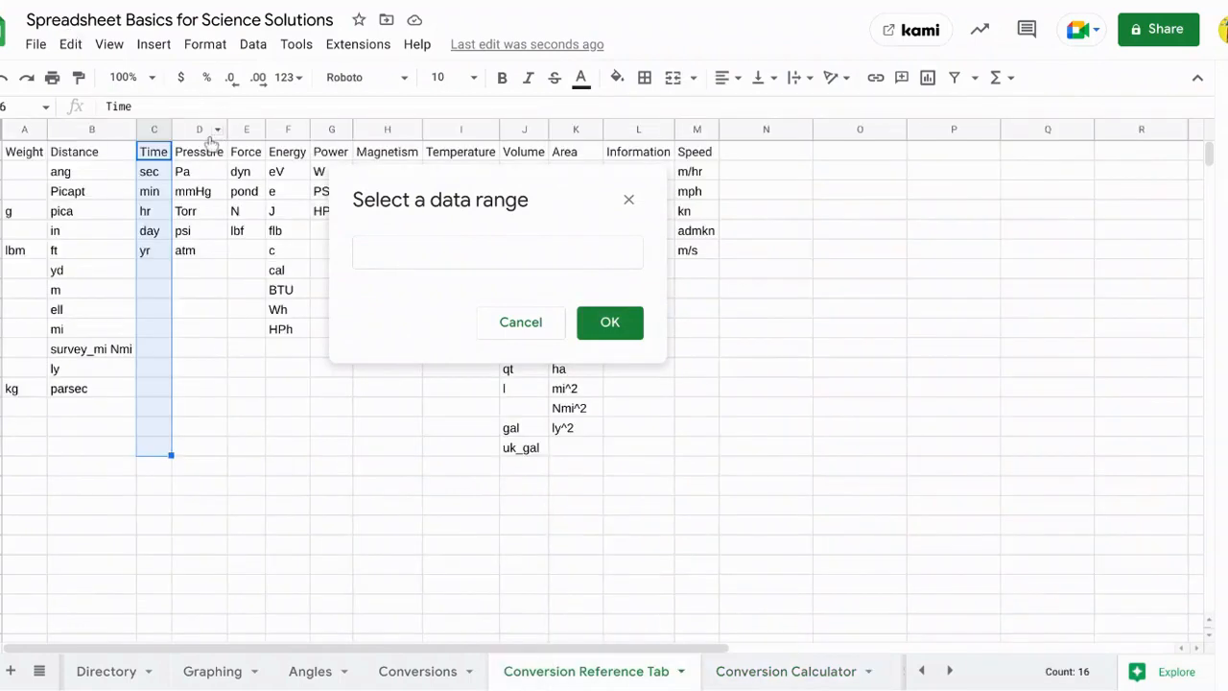
left_click_drag(210, 146, 230, 433)
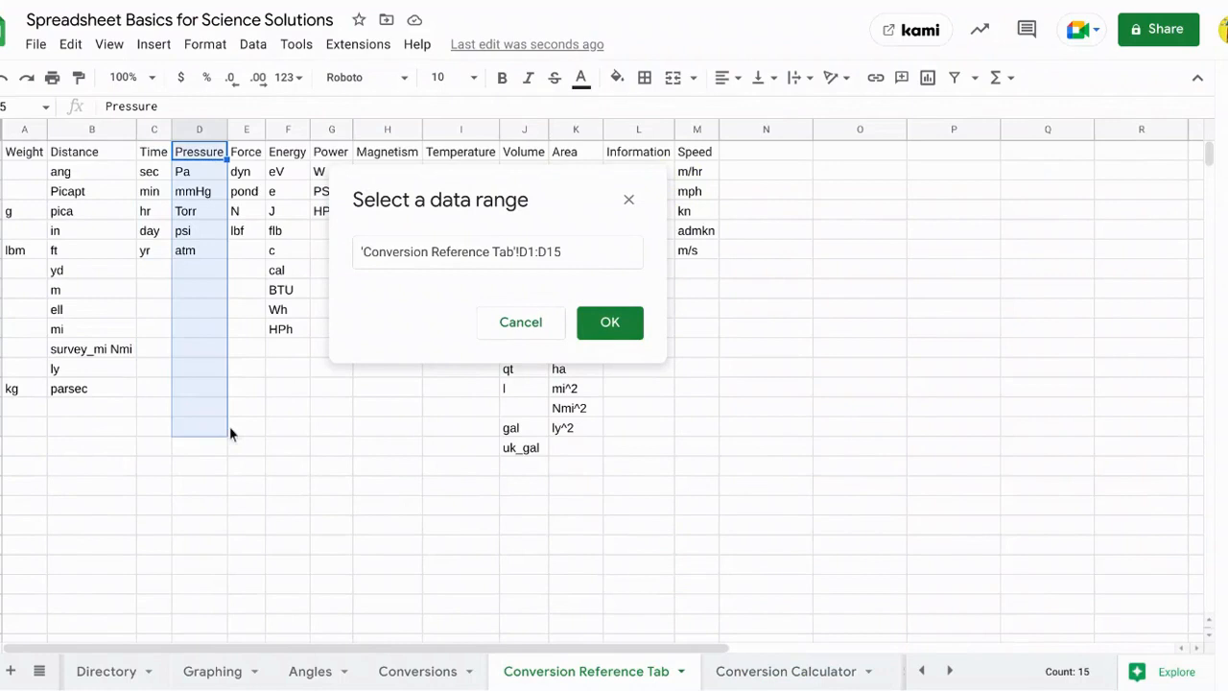
left_click(609, 325)
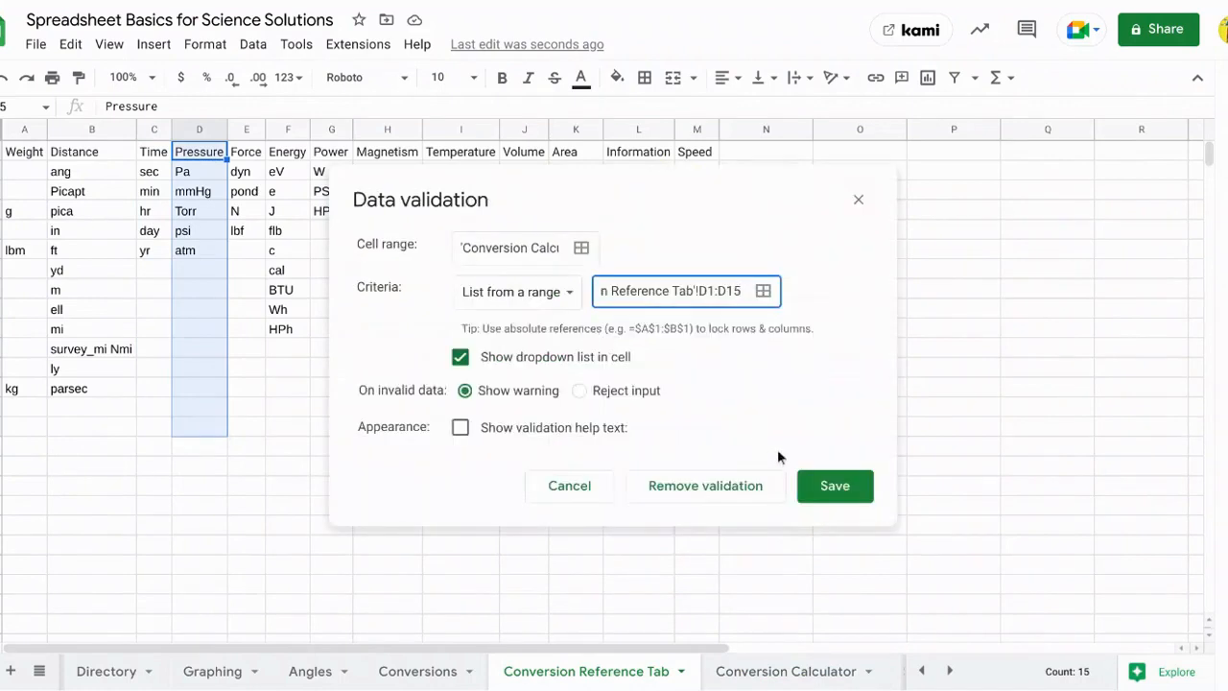
left_click(823, 485)
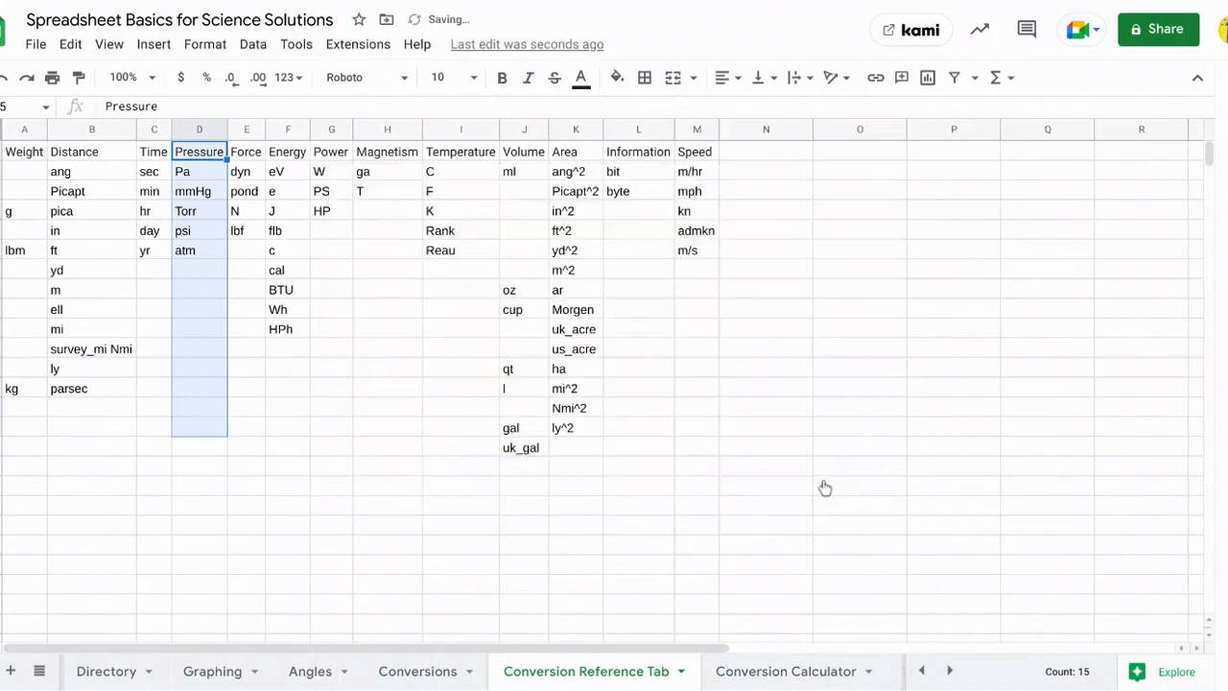
left_click(789, 667)
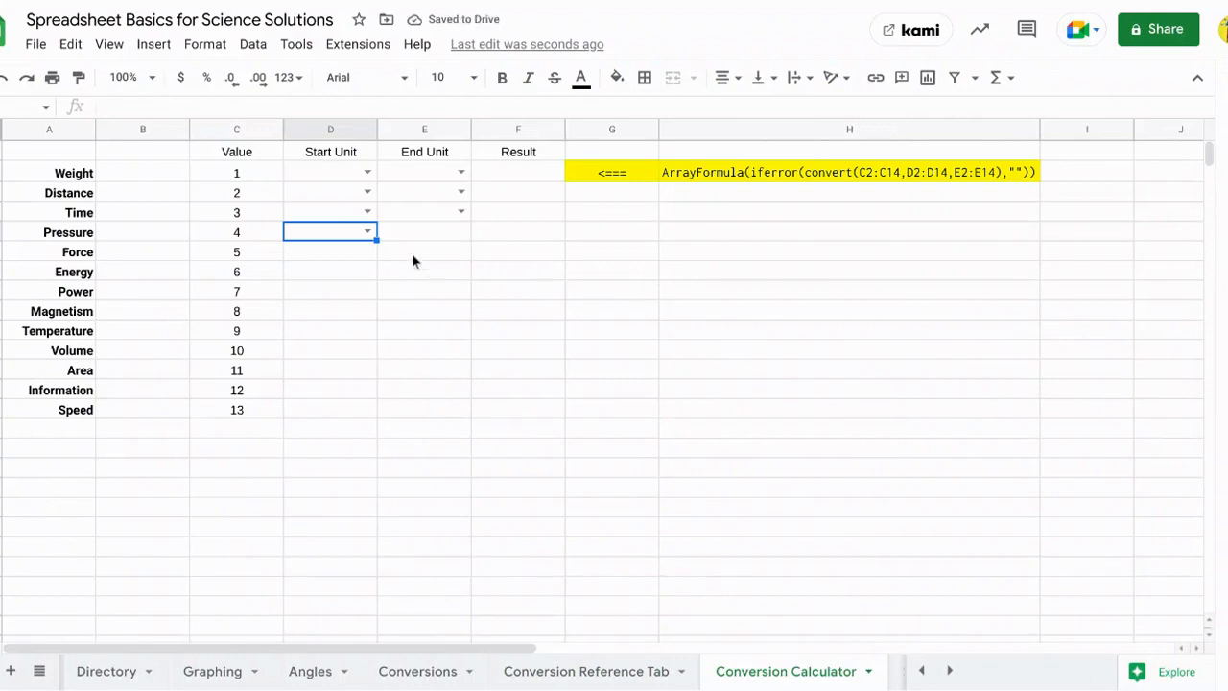
left_click_drag(375, 240, 410, 241)
- Add a dropdown listing 'Conversion Reference Tab'!E1:E15 to the Force Start Unit cell D6 and copy it to the End Unit cell E6
left_click(322, 255)
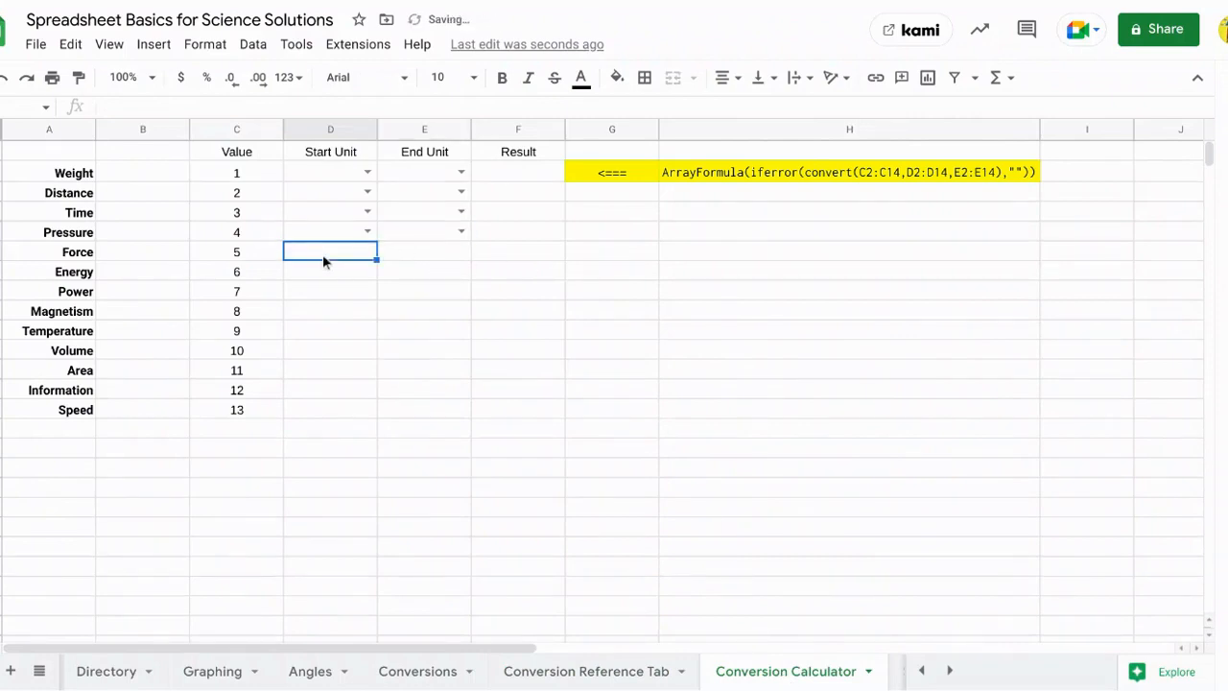
left_click(254, 45)
left_click(321, 425)
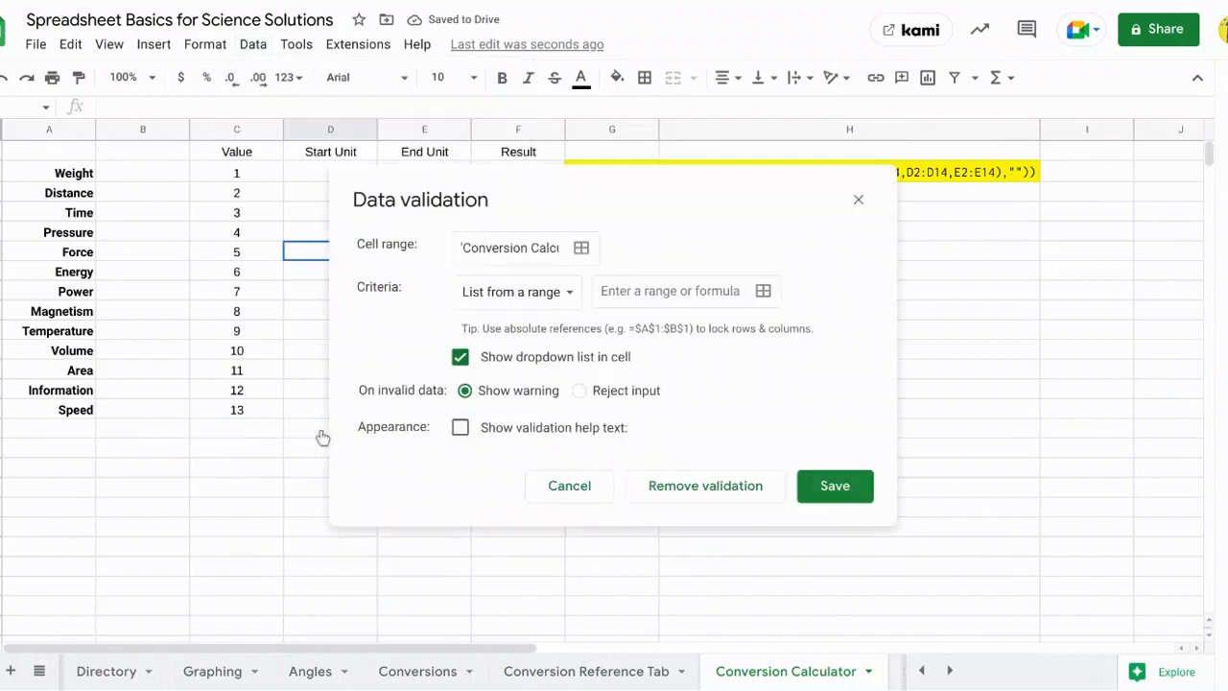
left_click(763, 290)
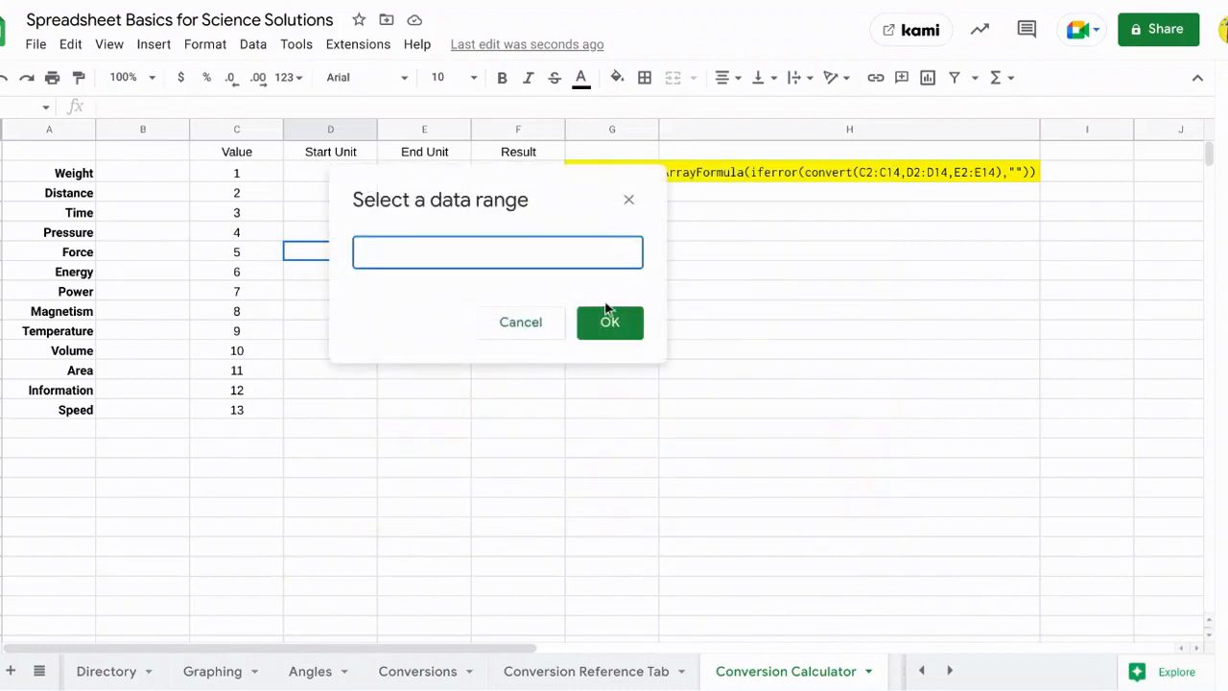
left_click(561, 671)
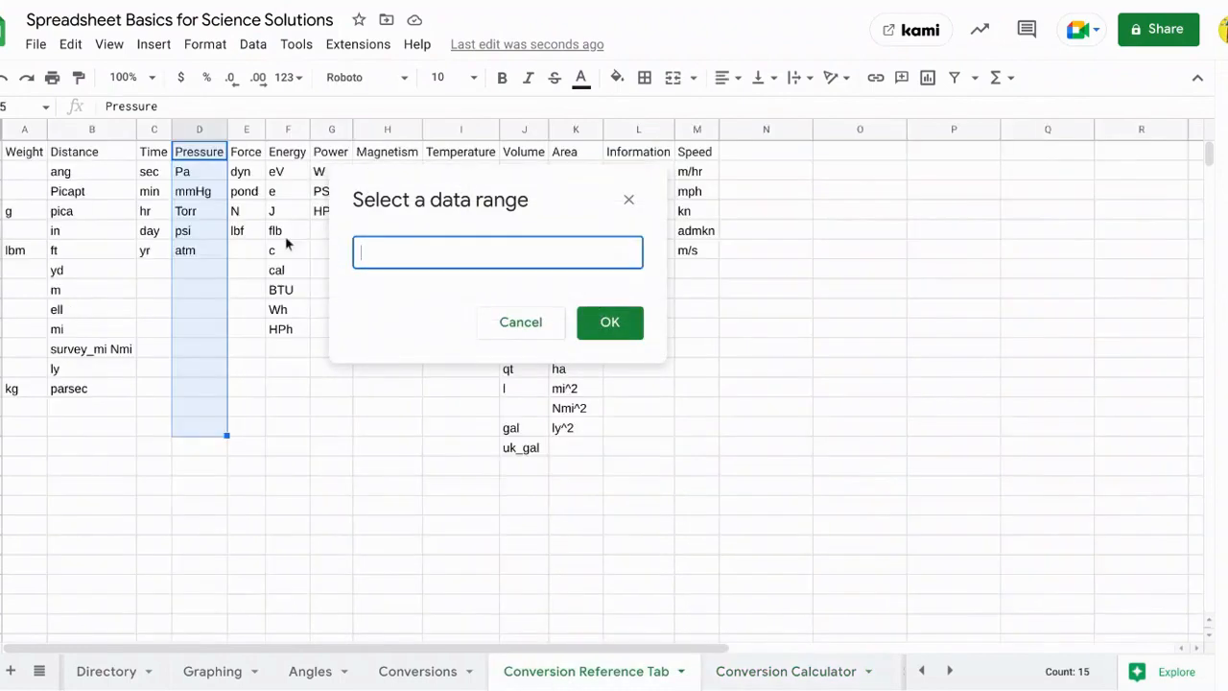
left_click_drag(255, 161, 253, 425)
left_click(610, 322)
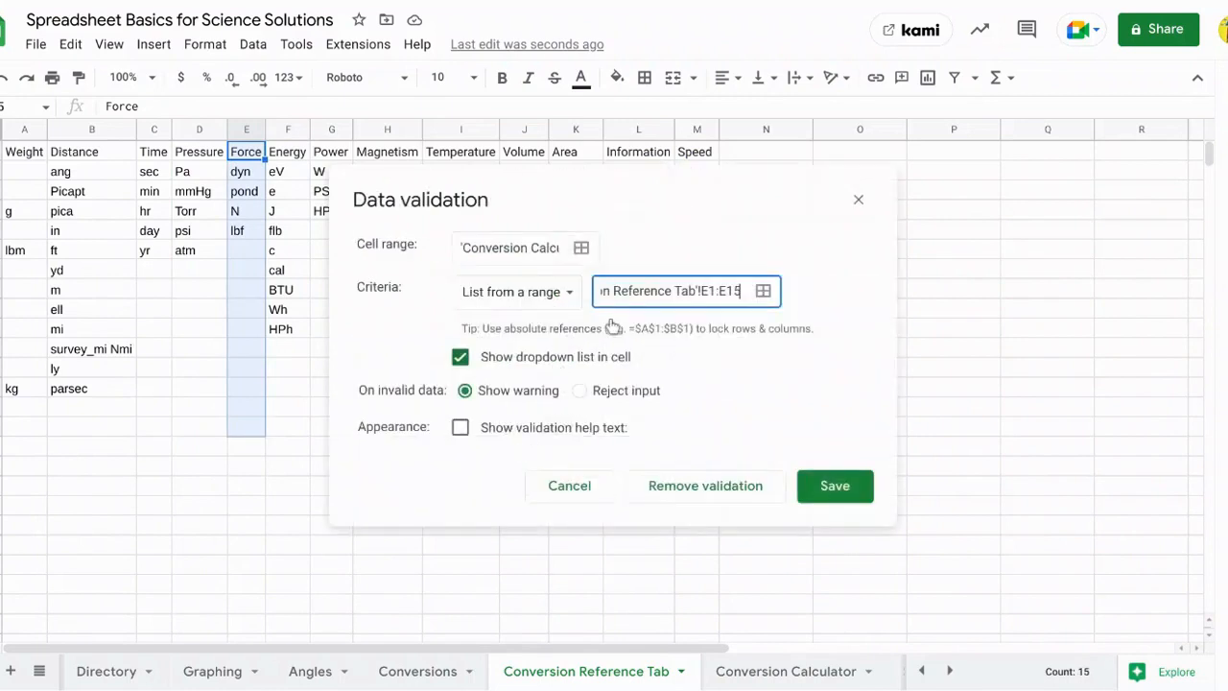
left_click(803, 671)
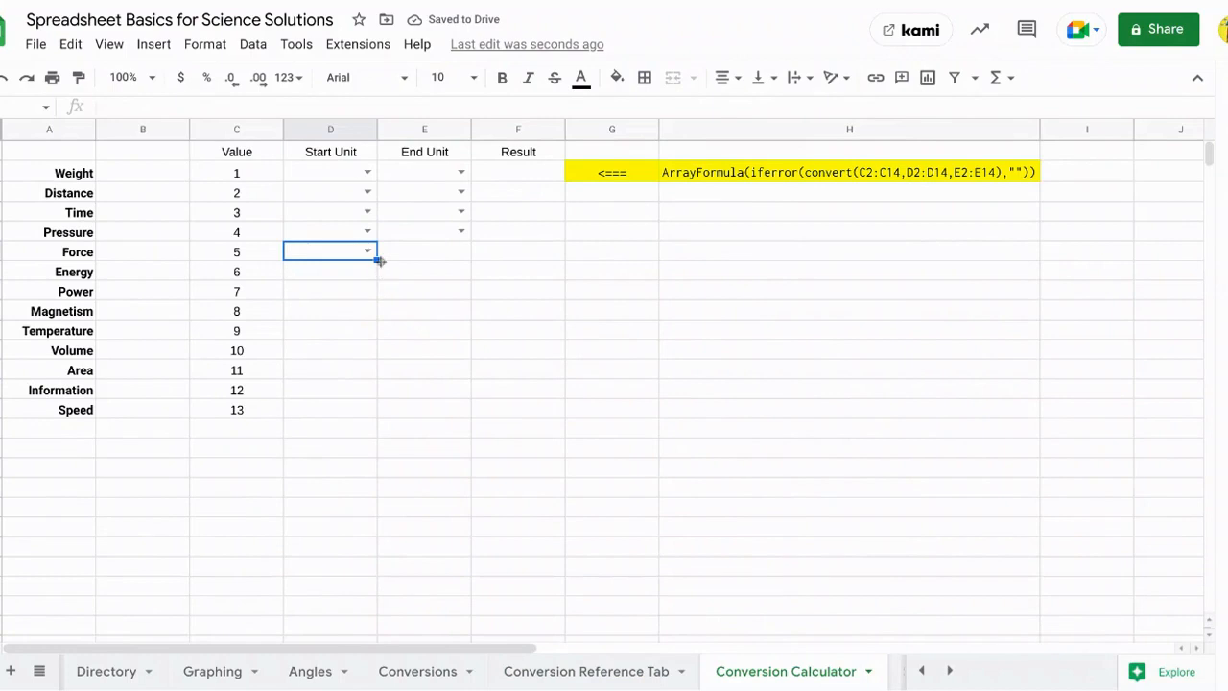
left_click_drag(380, 261, 403, 257)
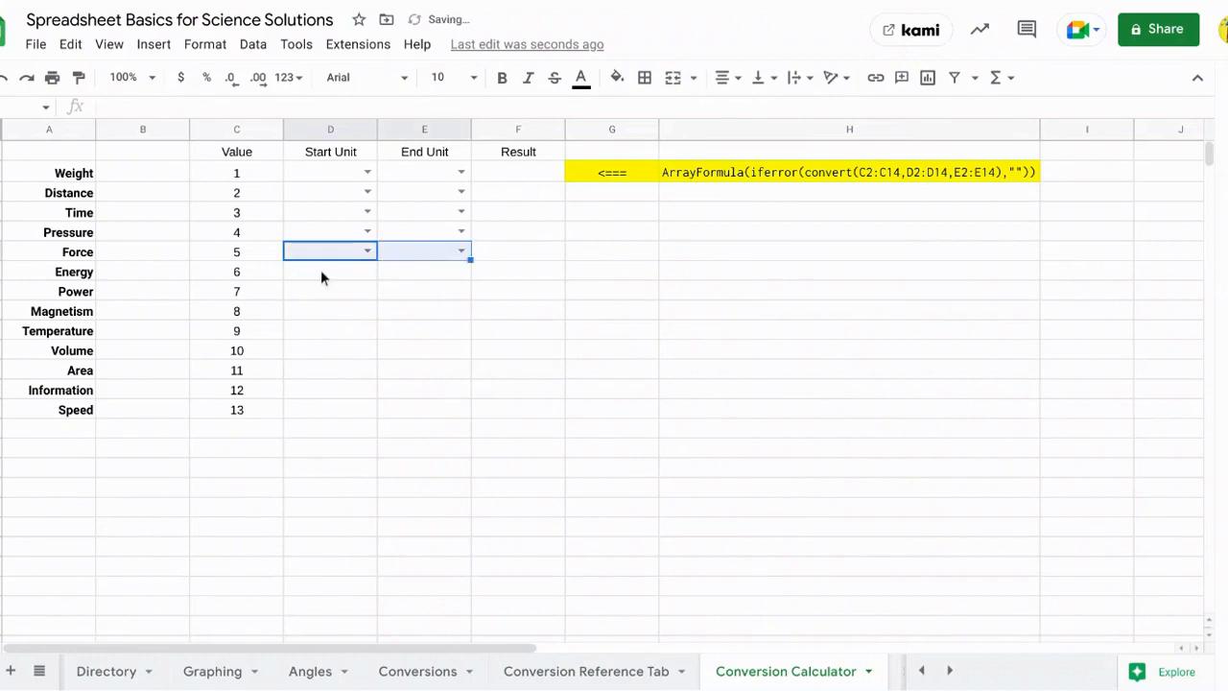
- Add a dropdown listing 'Conversion Reference Tab'!F1:F15 to the Energy Start Unit cell D7 and copy it to the End Unit cell E7
left_click(321, 269)
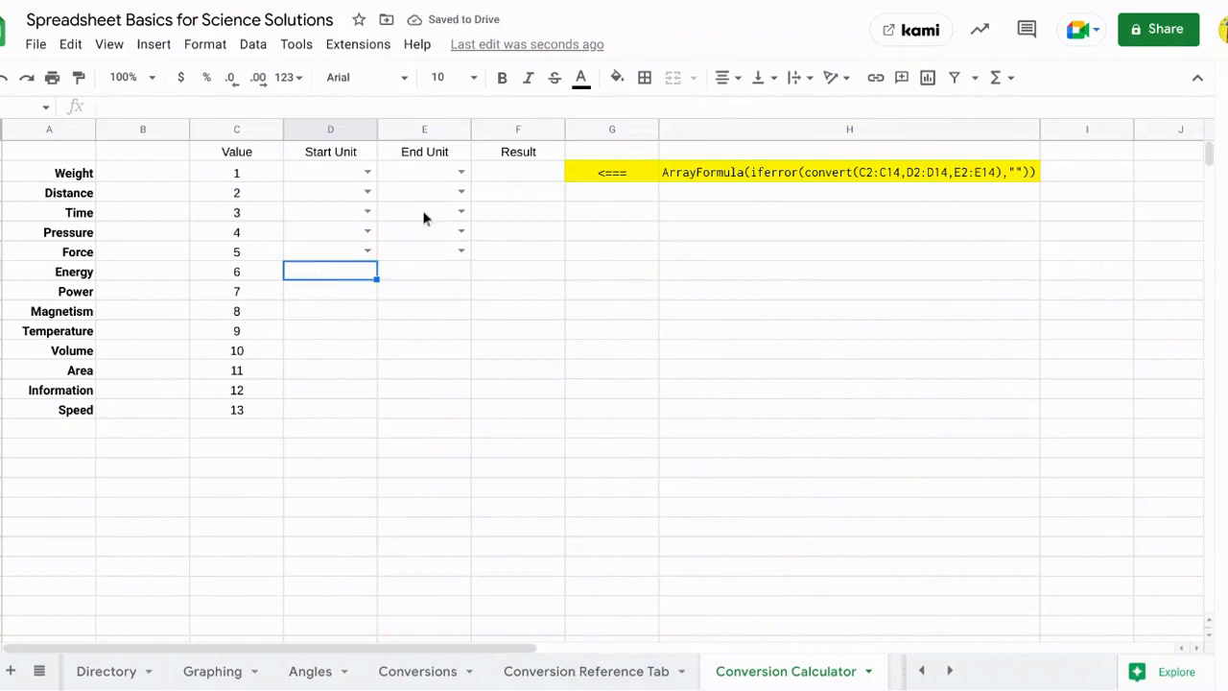
left_click(255, 46)
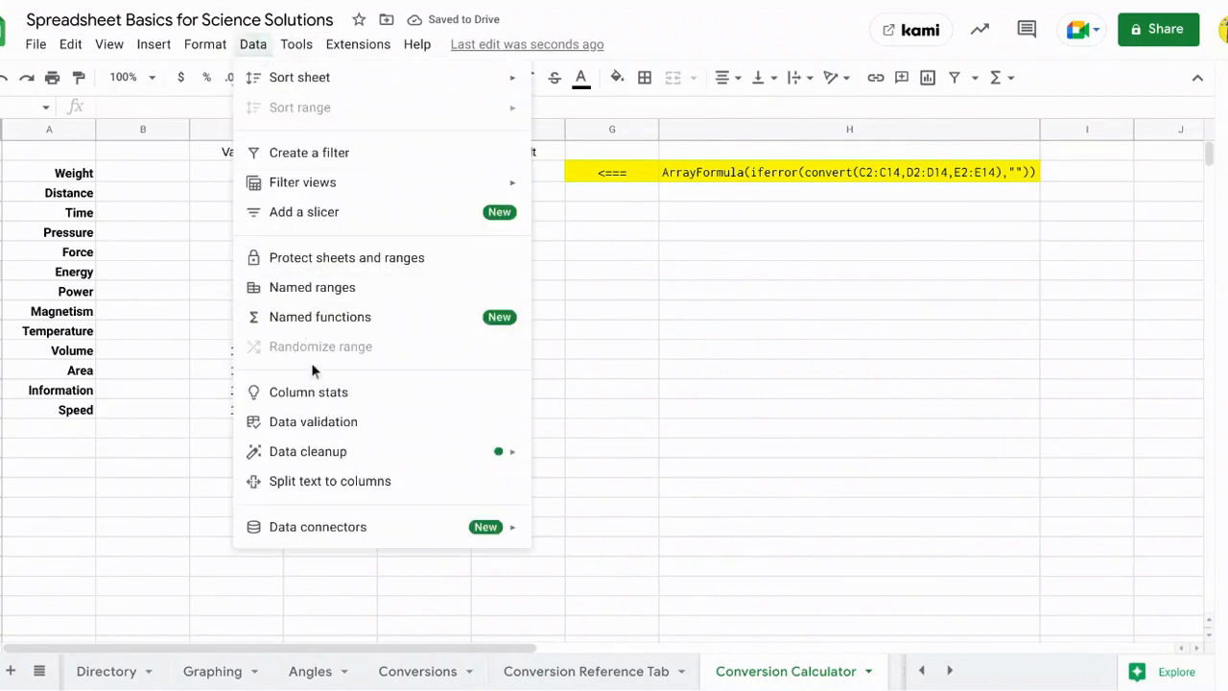
left_click(320, 423)
left_click_drag(548, 191, 772, 247)
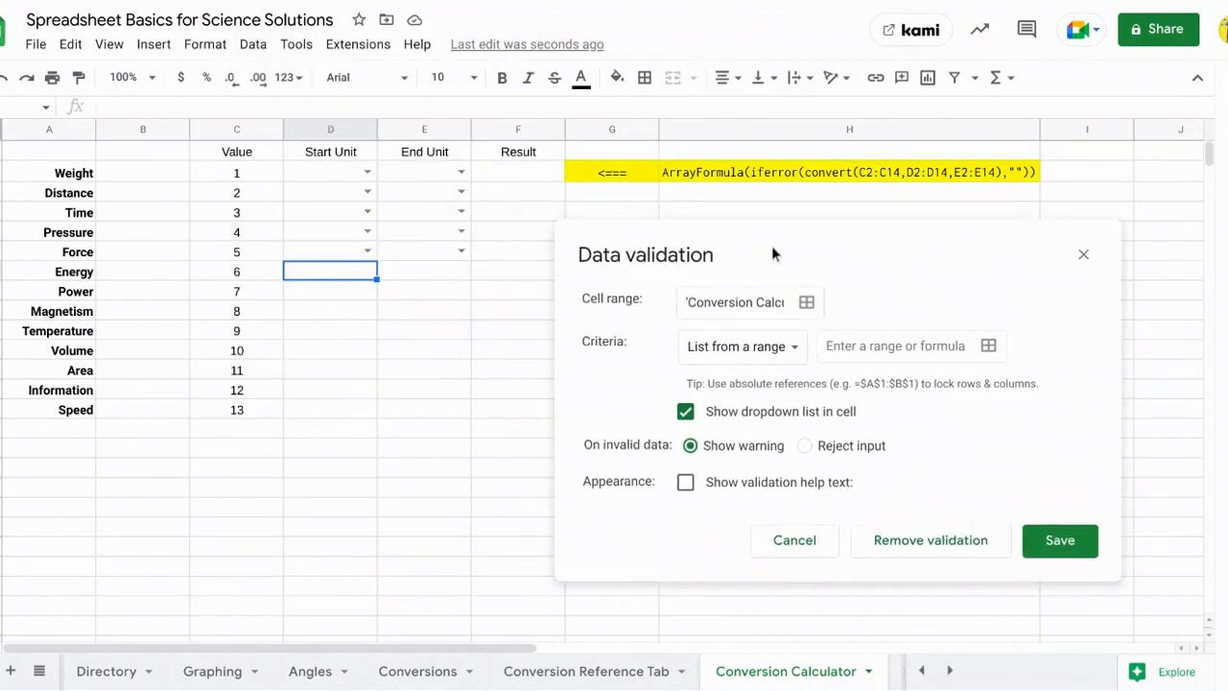
left_click(989, 346)
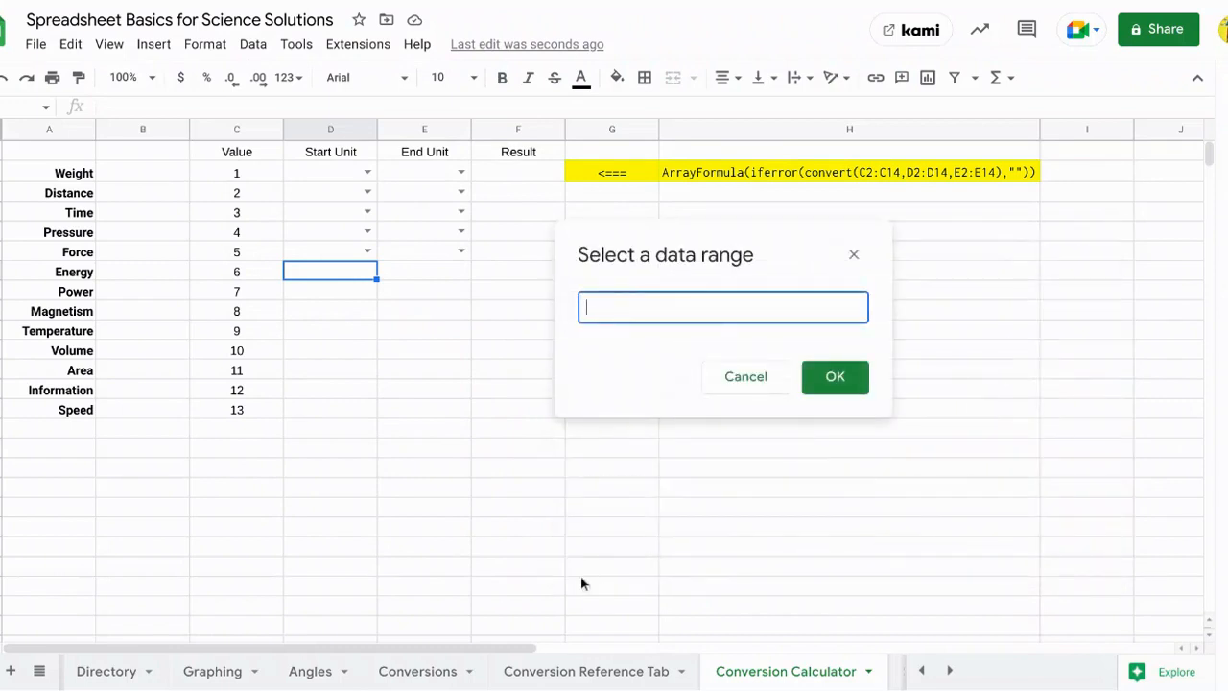
left_click(564, 674)
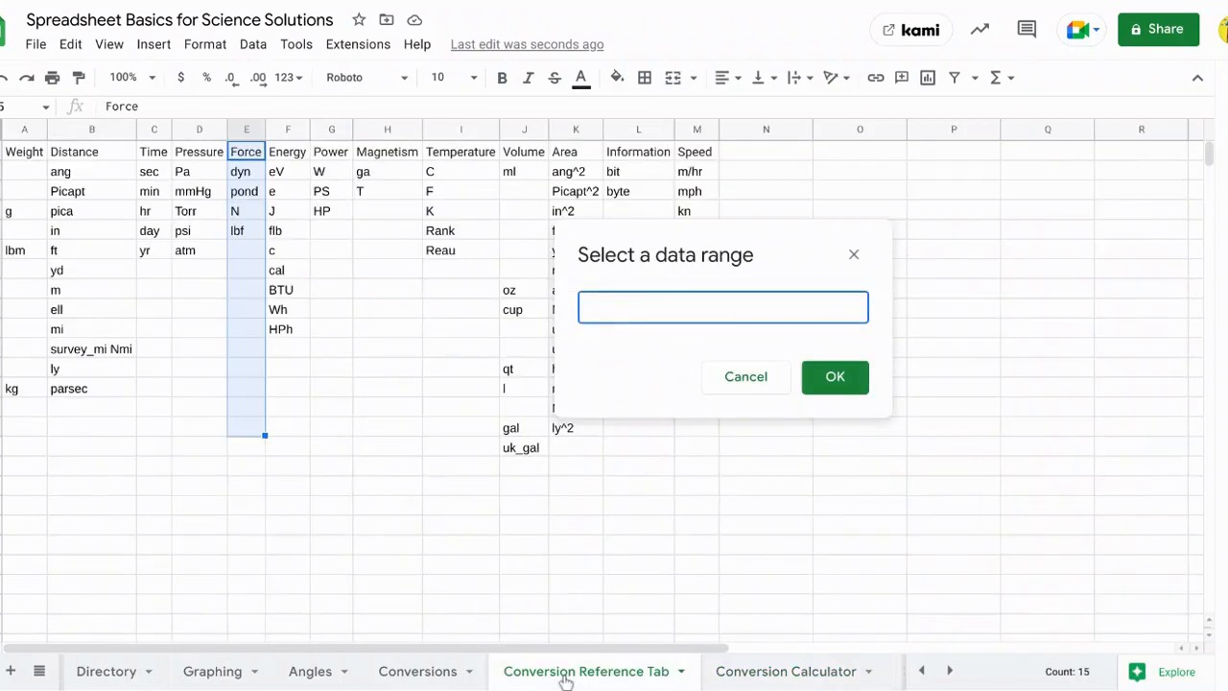
left_click(298, 154)
left_click_drag(312, 257, 298, 420)
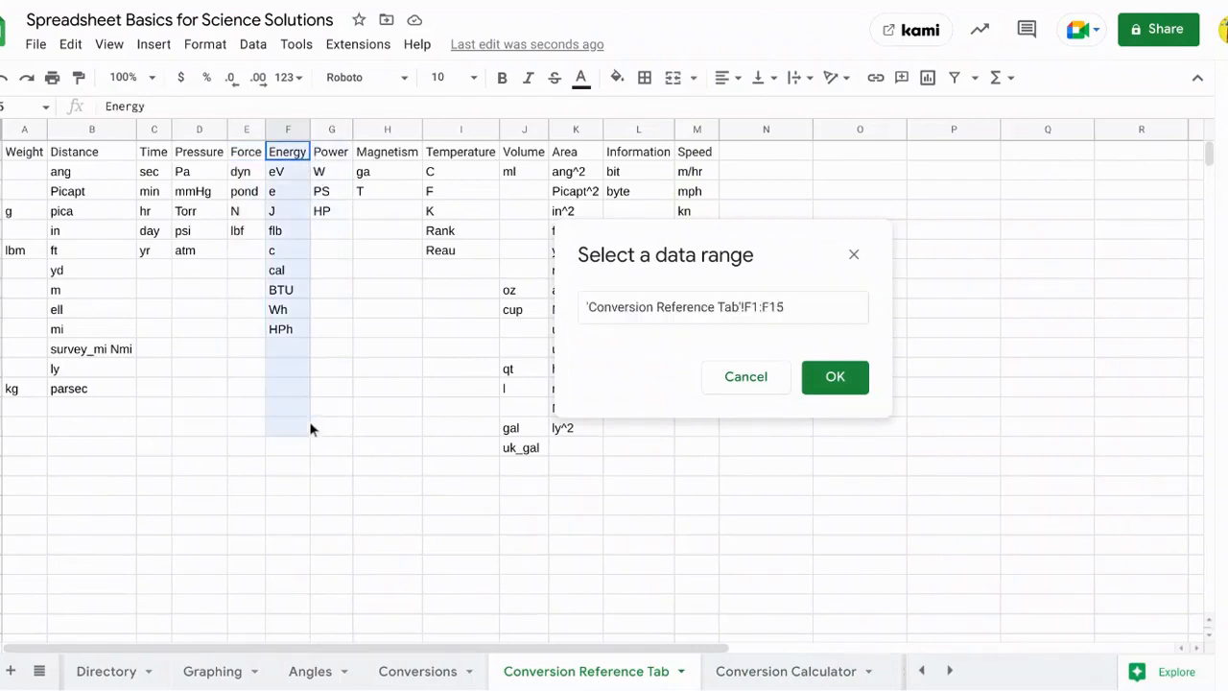
left_click(834, 376)
left_click(832, 486)
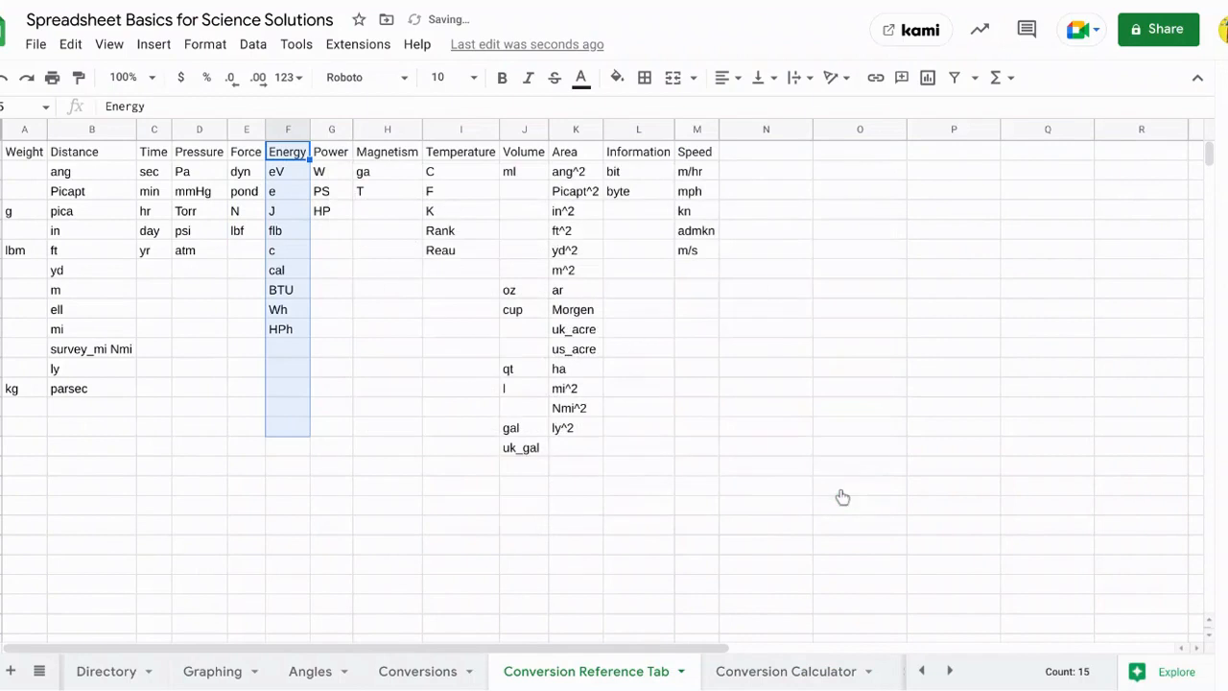
left_click(789, 672)
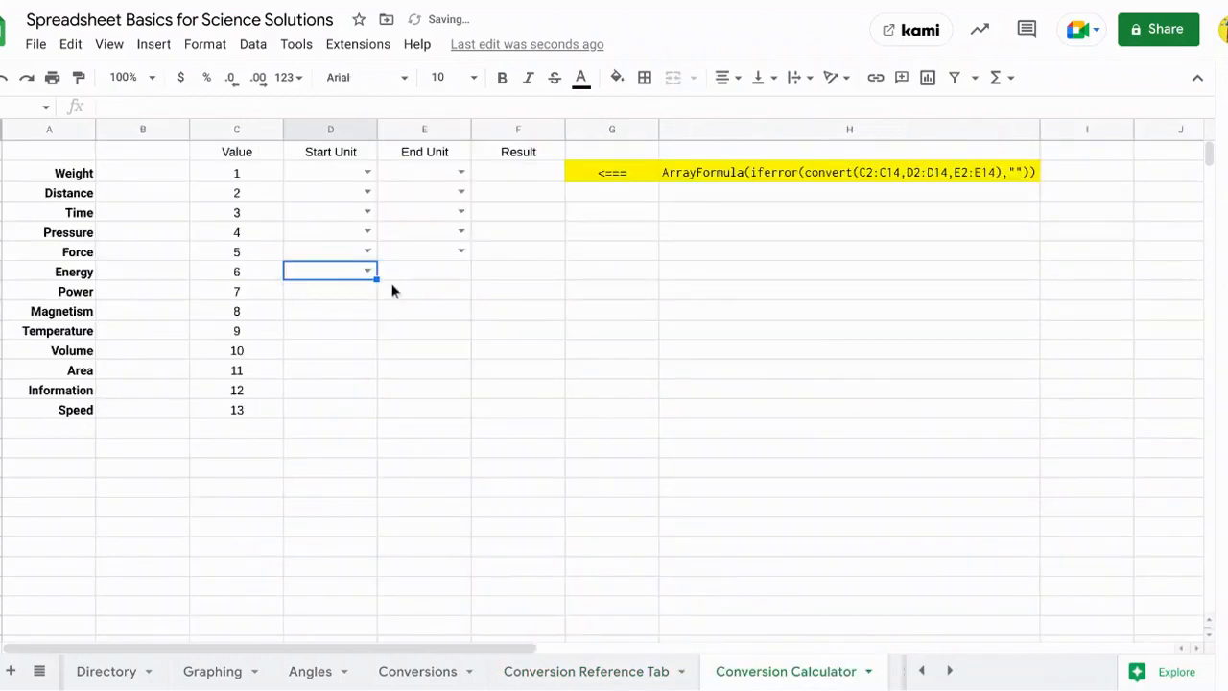
left_click_drag(379, 280, 409, 282)
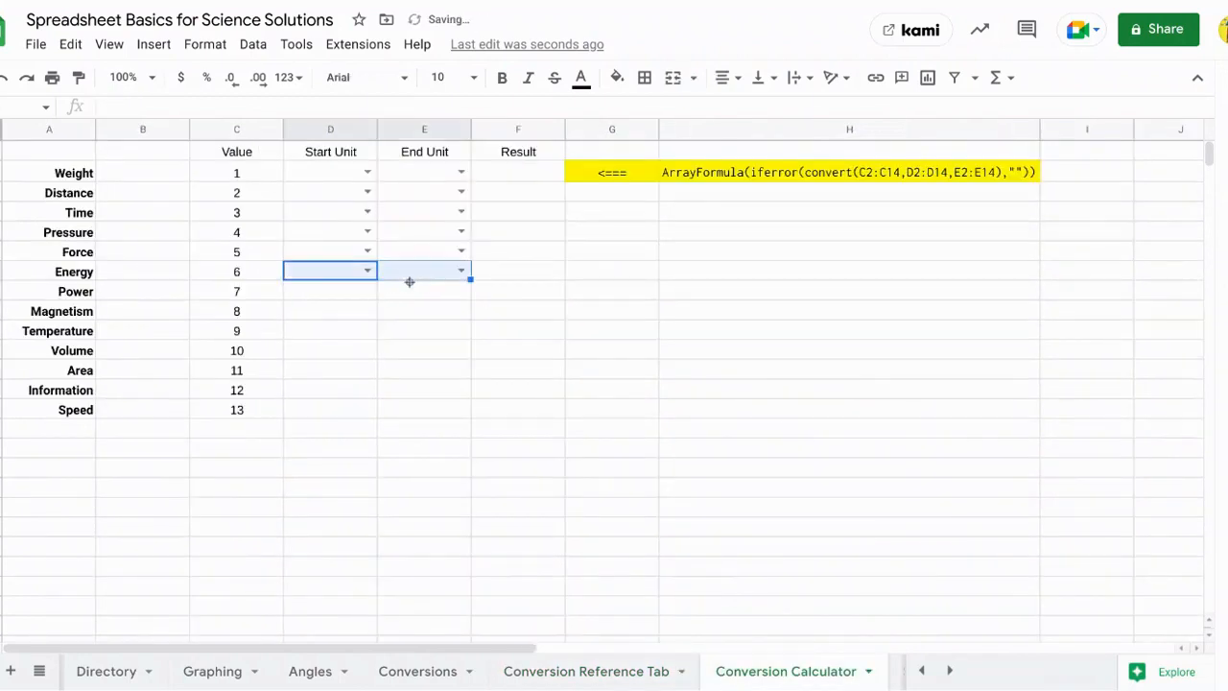
- Add a dropdown listing 'Conversion Reference Tab'!G1:G16 to the Power Start Unit cell D8 and copy it to the End Unit cell E8
left_click(344, 296)
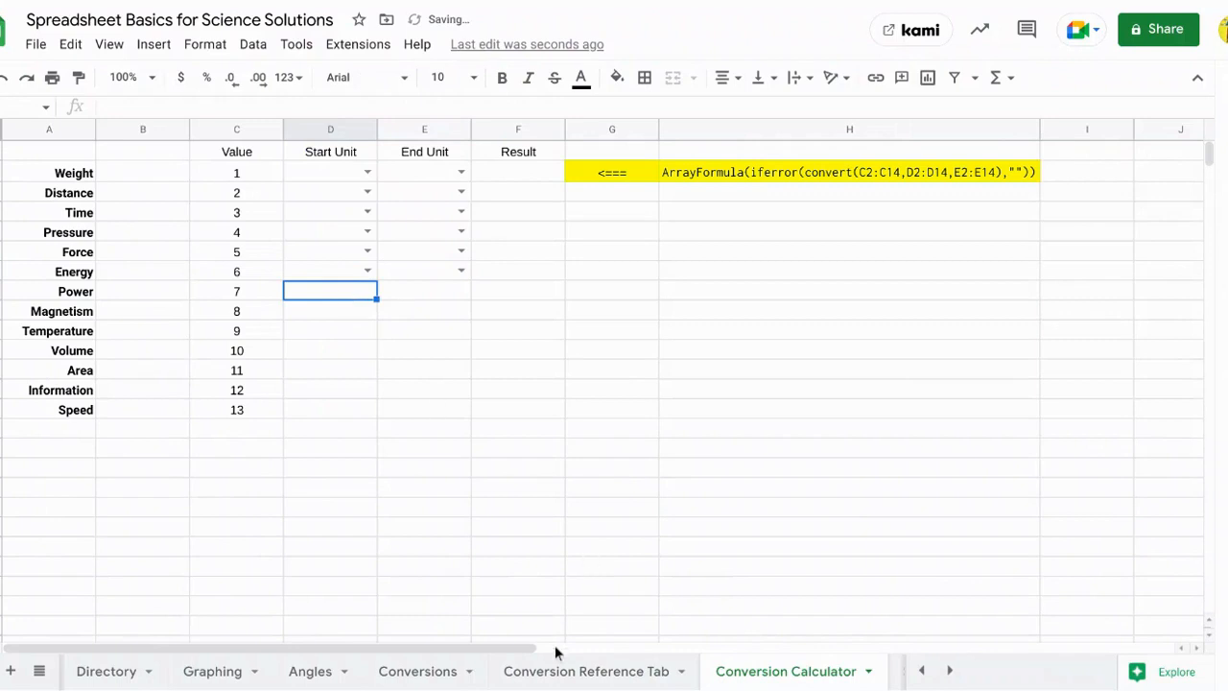
left_click(254, 44)
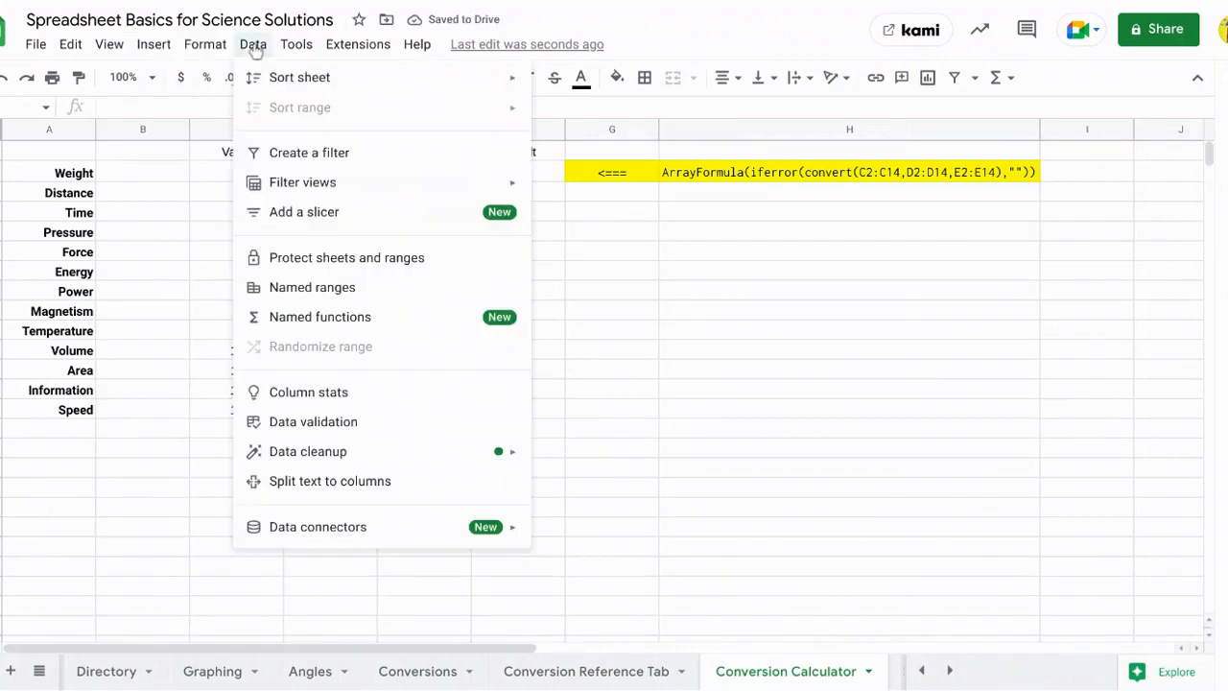
left_click(320, 423)
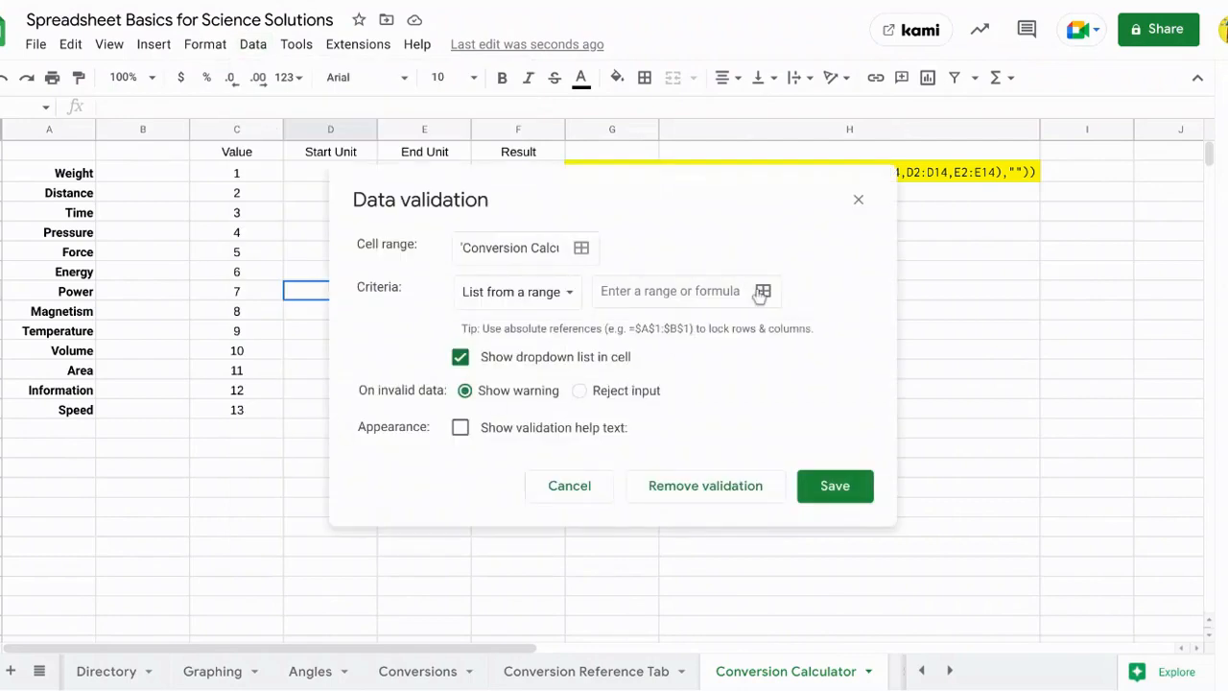
left_click(763, 290)
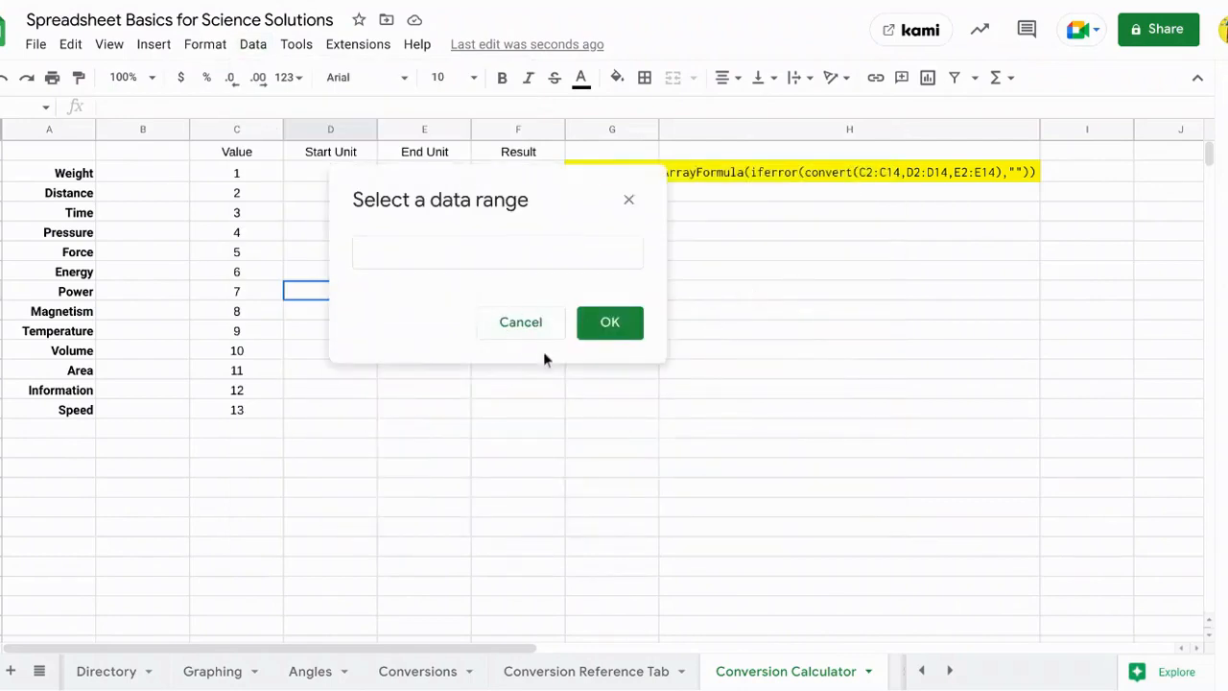
left_click(563, 673)
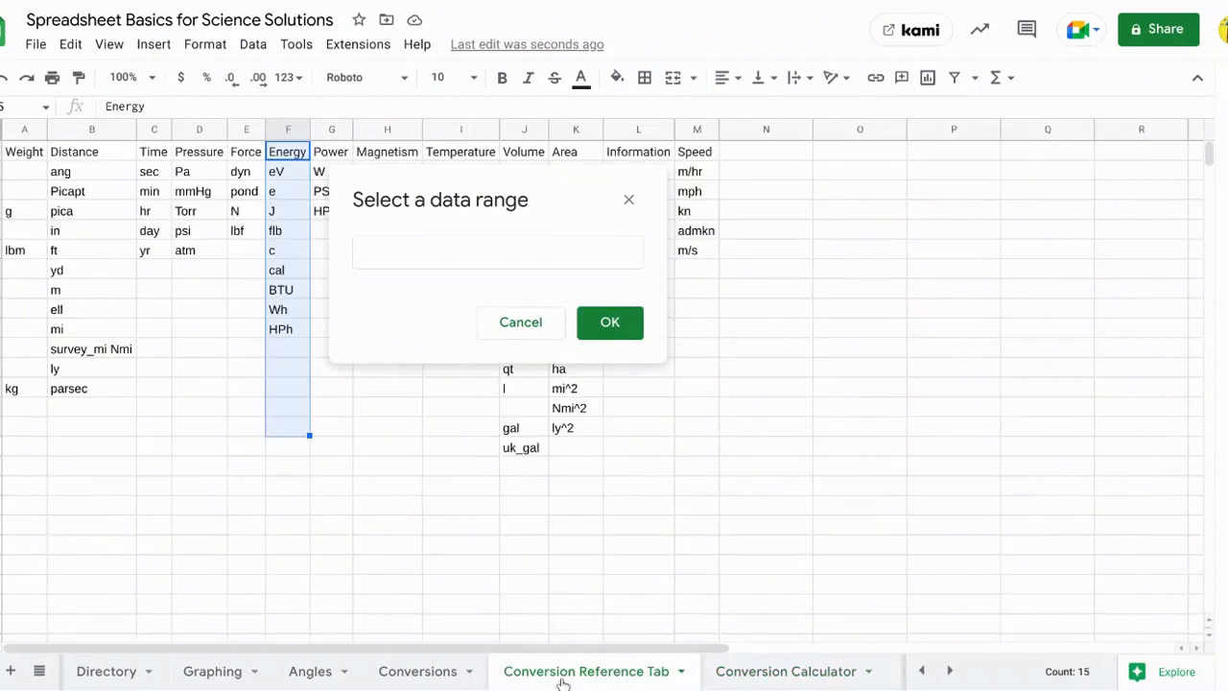
left_click_drag(467, 196, 683, 254)
left_click_drag(339, 158, 336, 452)
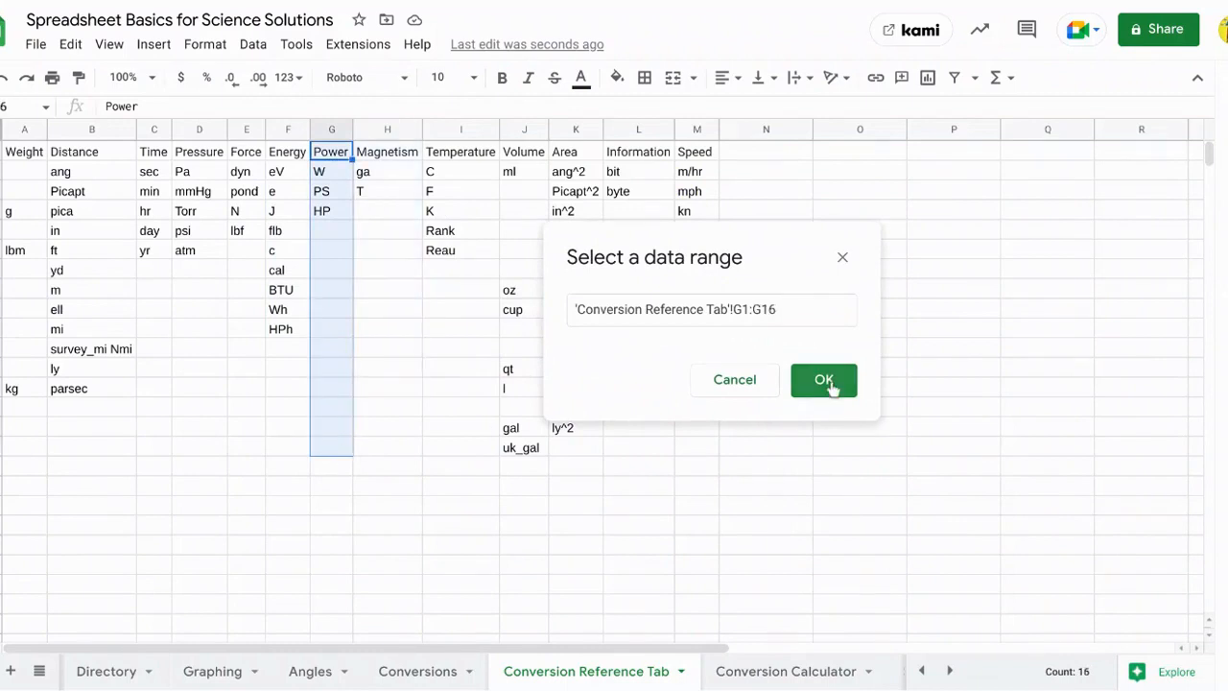
left_click(824, 379)
left_click(835, 486)
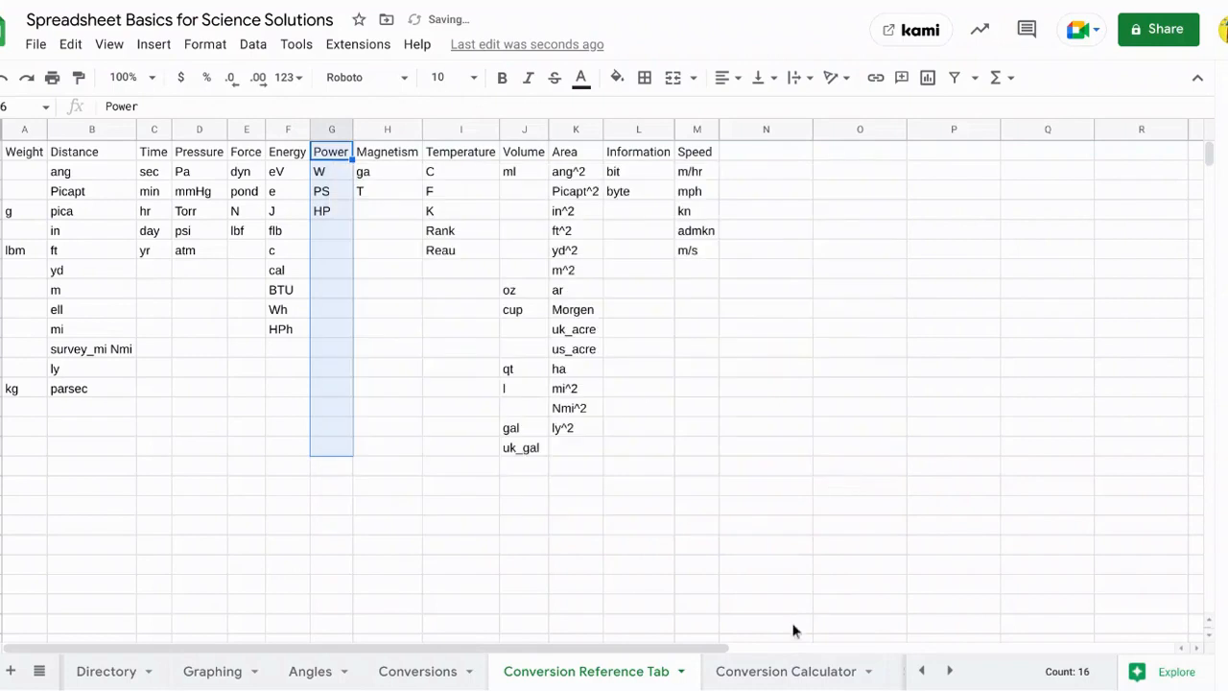
left_click(768, 677)
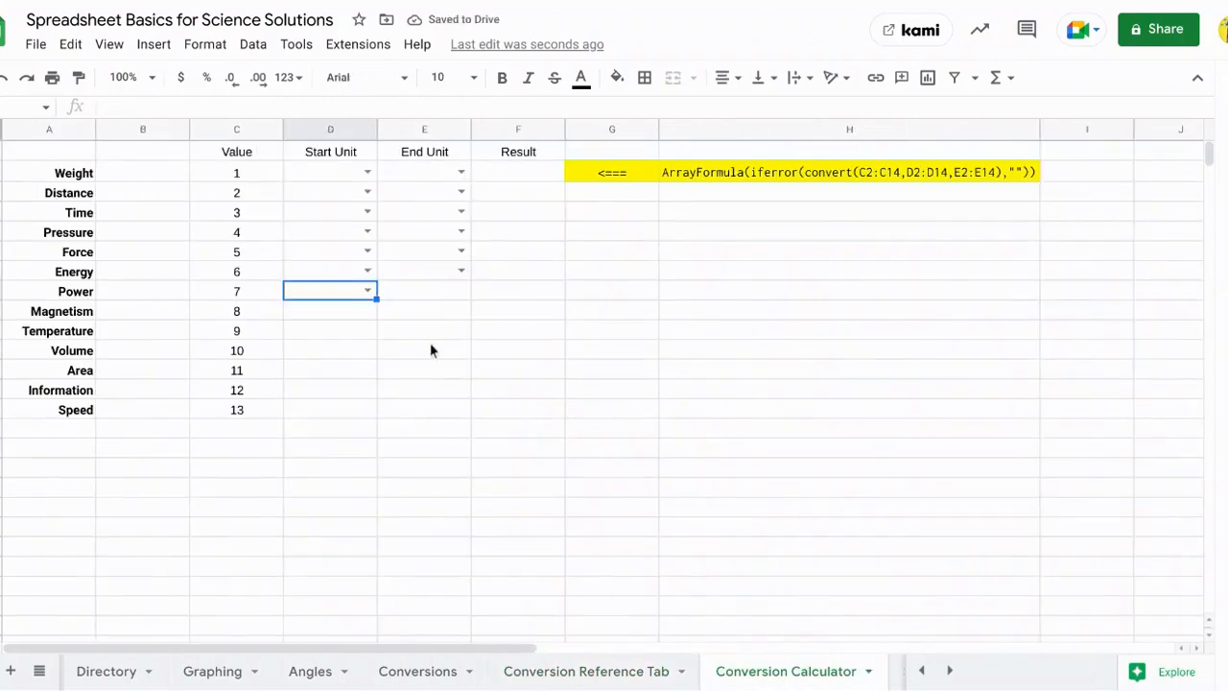
left_click_drag(379, 300, 401, 299)
- Add a dropdown listing 'Conversion Reference Tab'!H1:H16 to the Magnetism Start Unit cell D9 and copy it to the End Unit cell E9
left_click(341, 311)
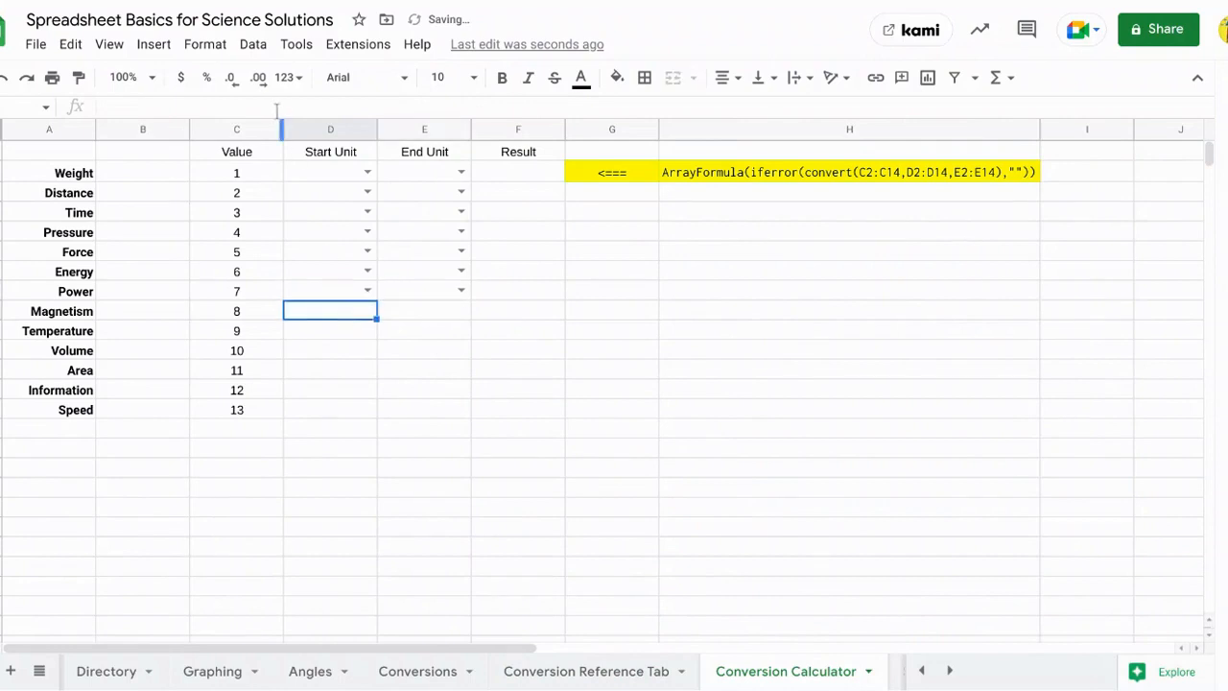
left_click(253, 45)
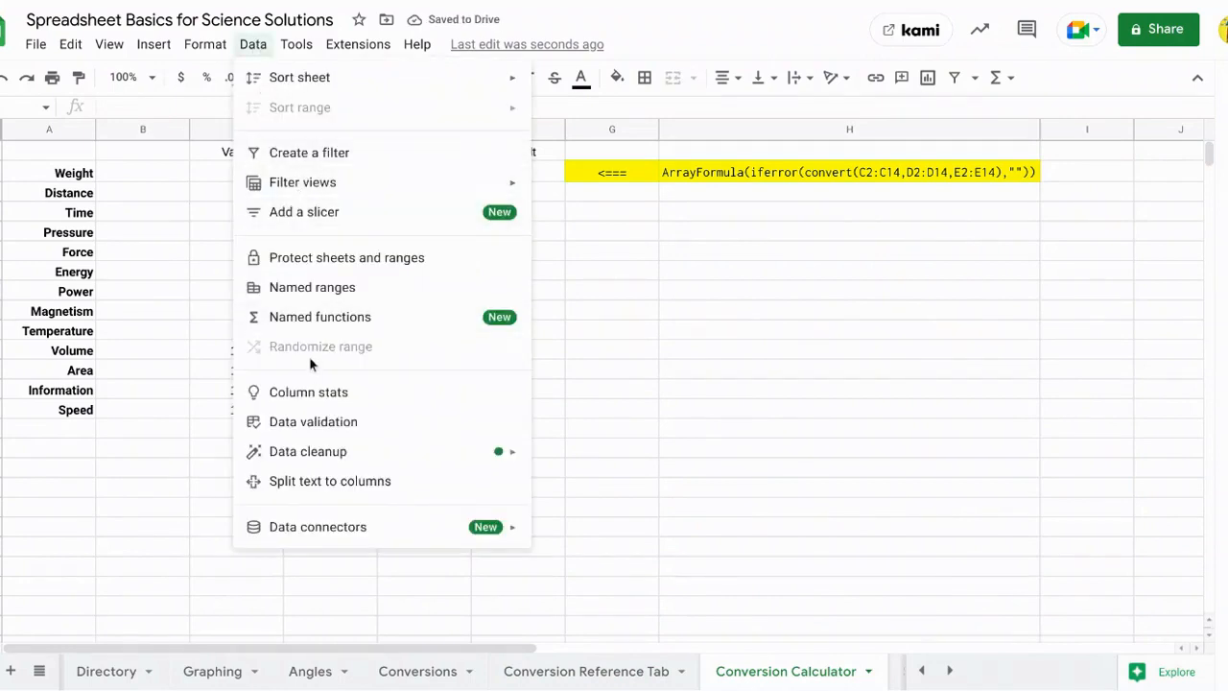
left_click(310, 422)
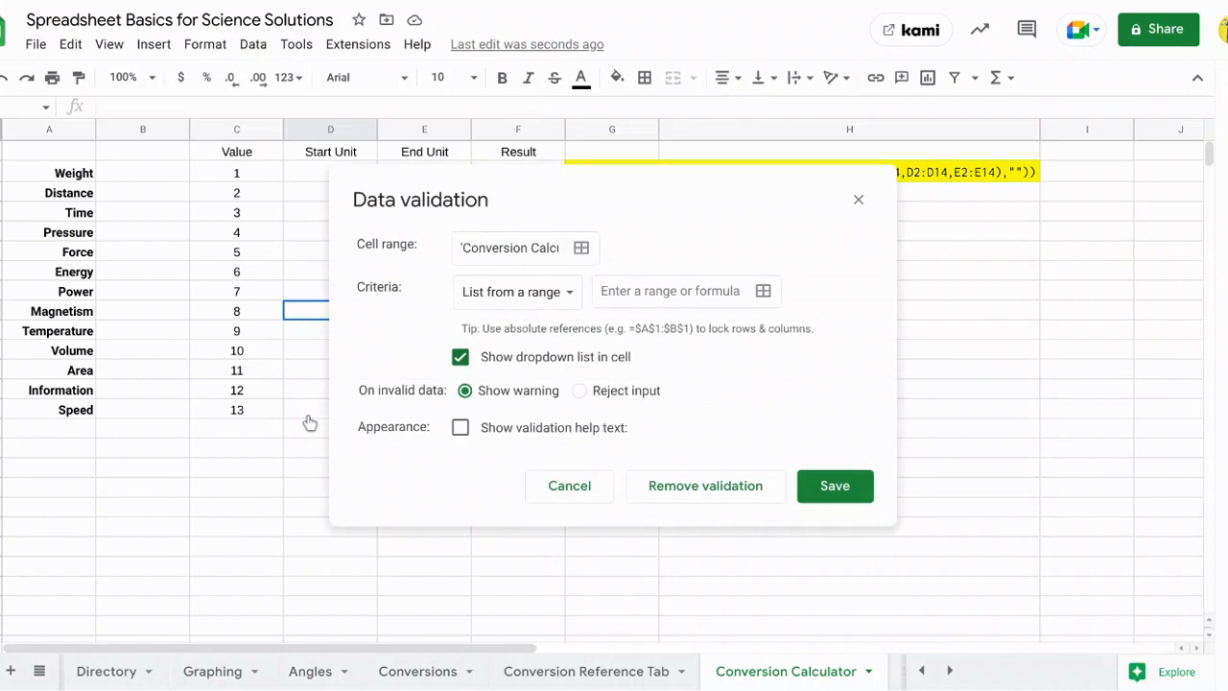
left_click(764, 292)
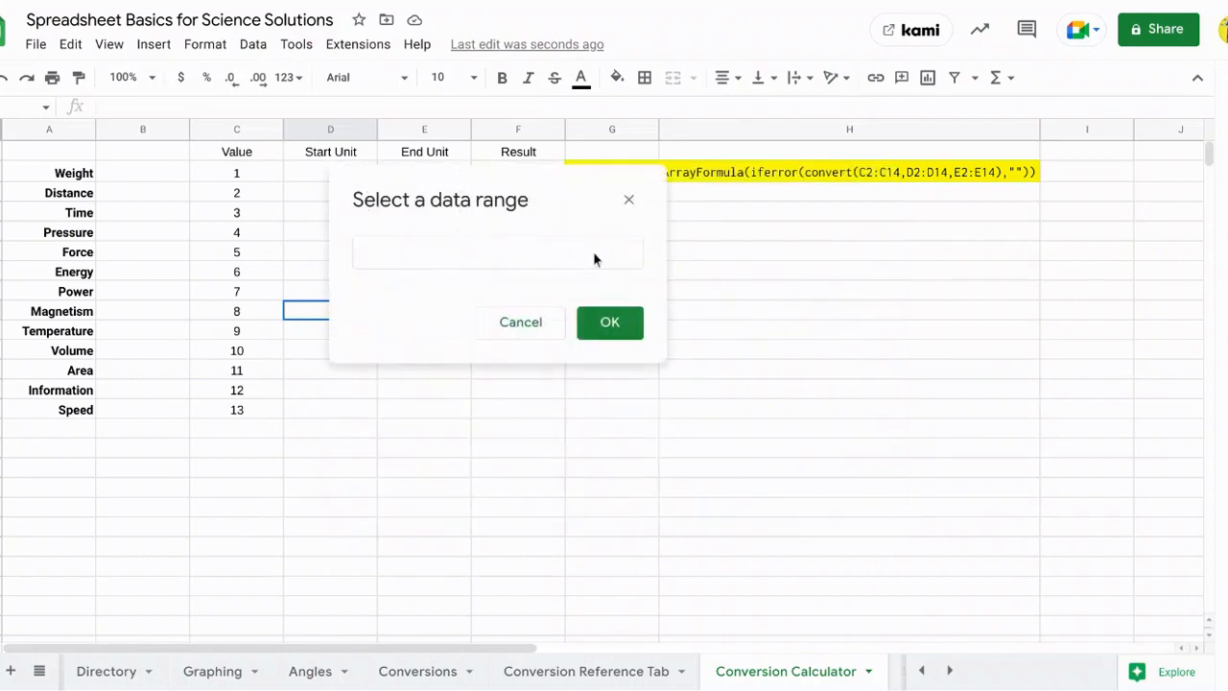
left_click(624, 668)
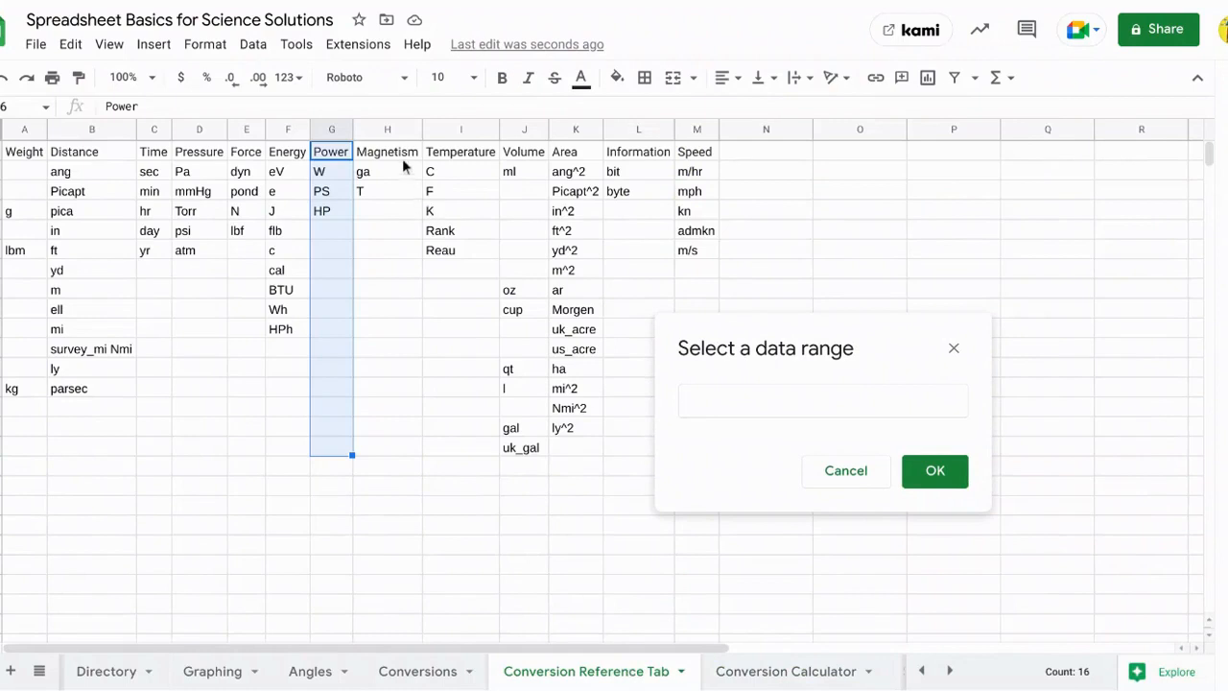
left_click_drag(398, 153, 397, 440)
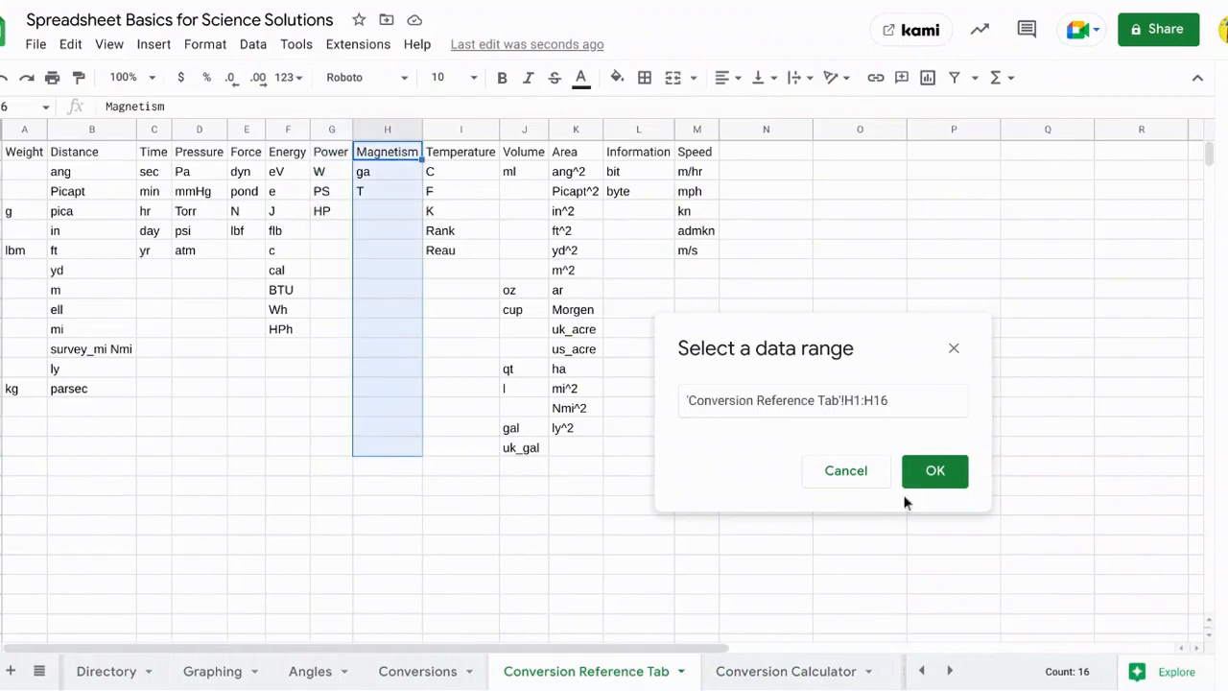
left_click(936, 470)
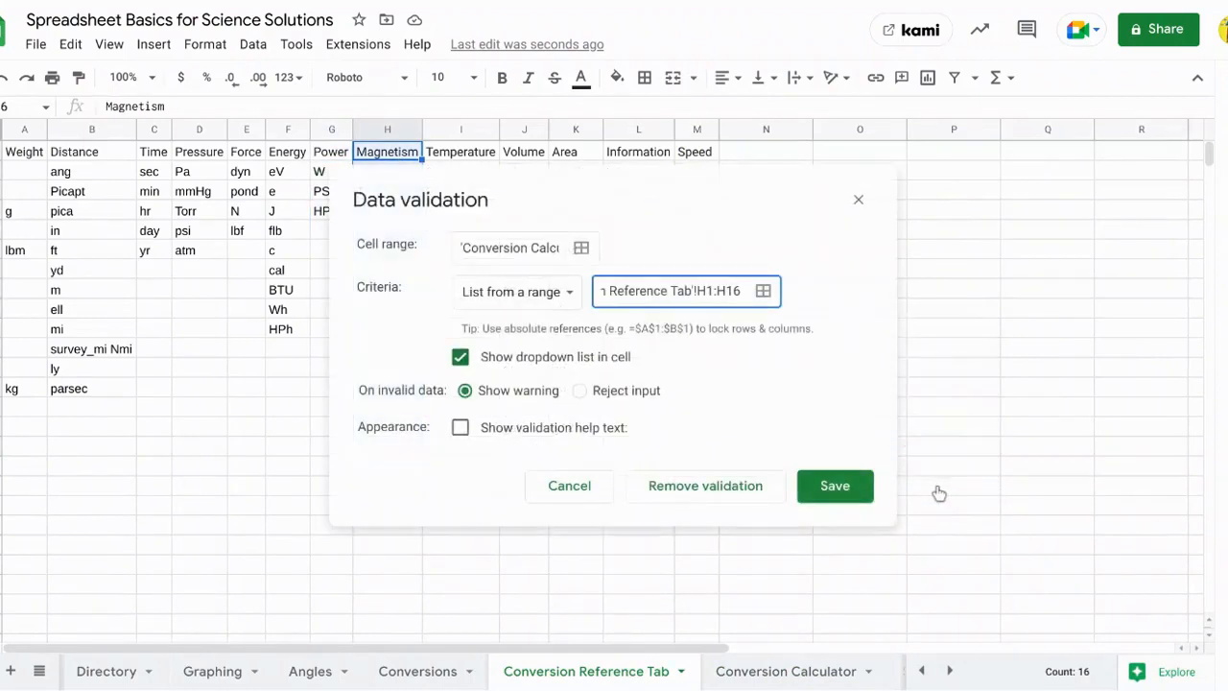
left_click(860, 490)
left_click(791, 675)
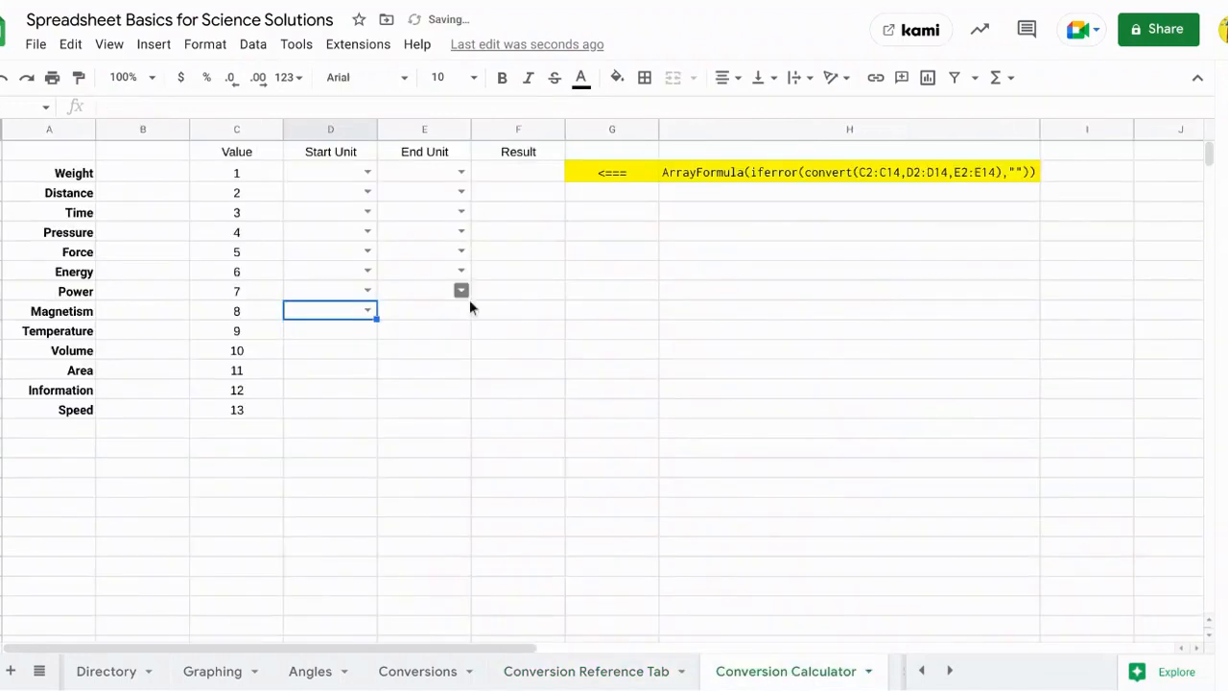
left_click_drag(377, 320, 412, 318)
- Add a dropdown listing 'Conversion Reference Tab'!I1:I16 to the Temperature Start Unit cell D10 and copy it to the End Unit cell E10
left_click(330, 336)
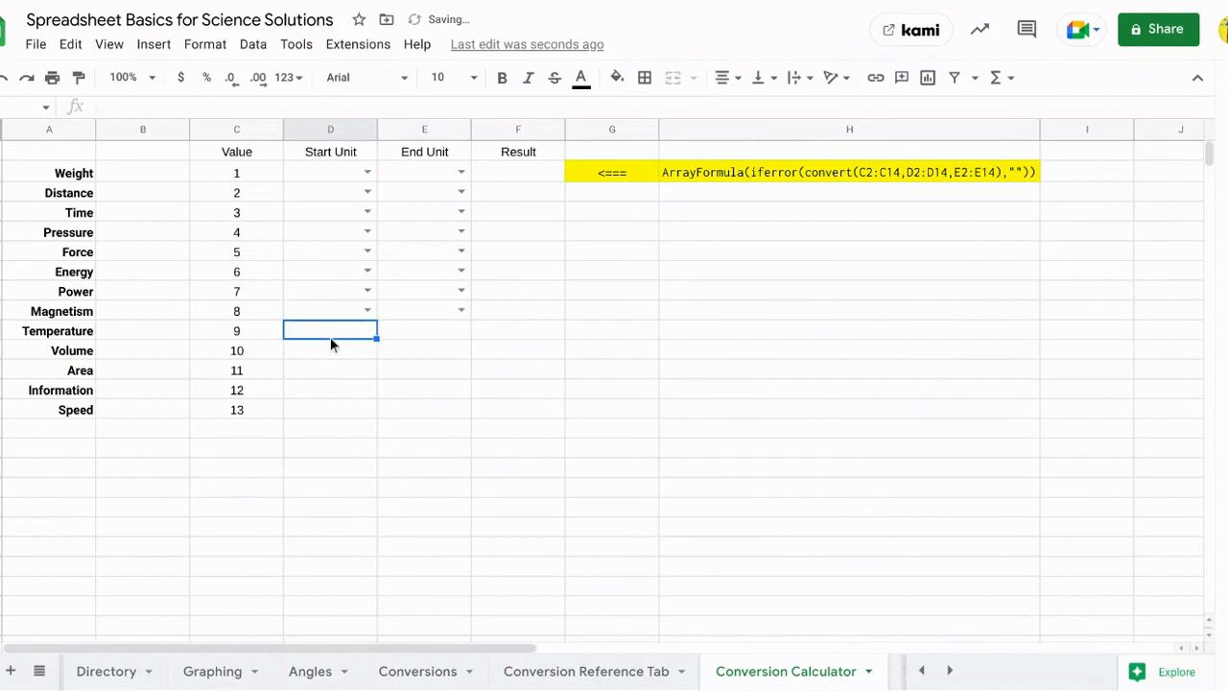
left_click(251, 46)
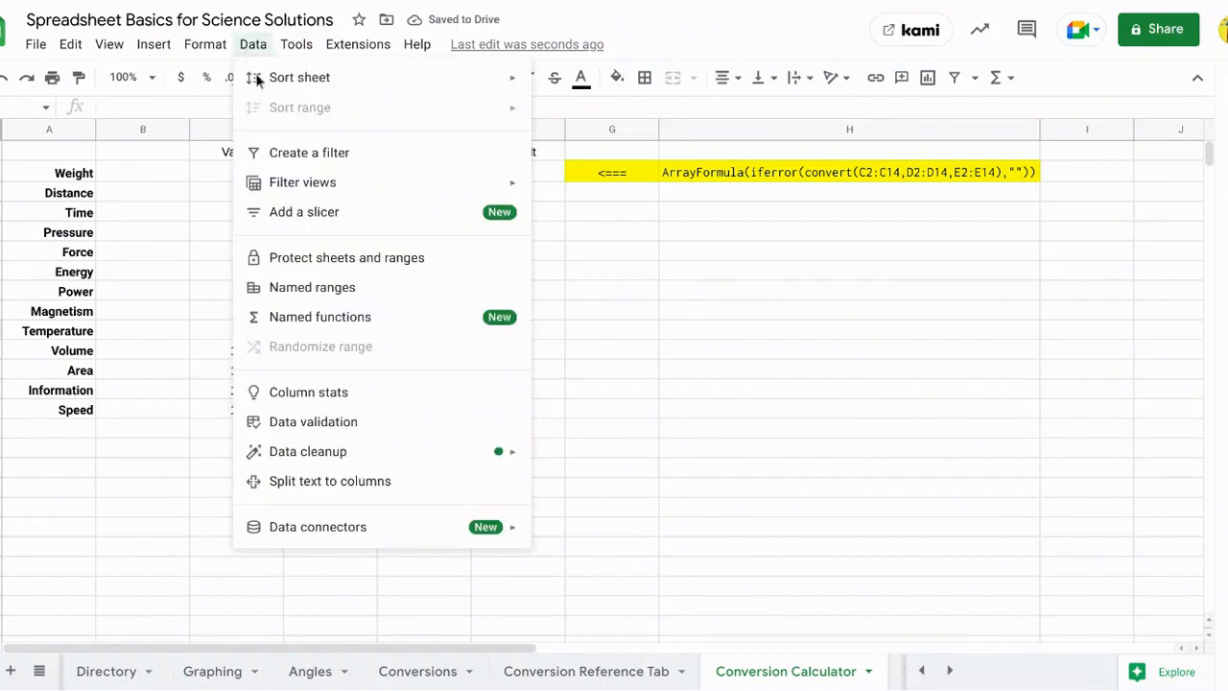
left_click(313, 422)
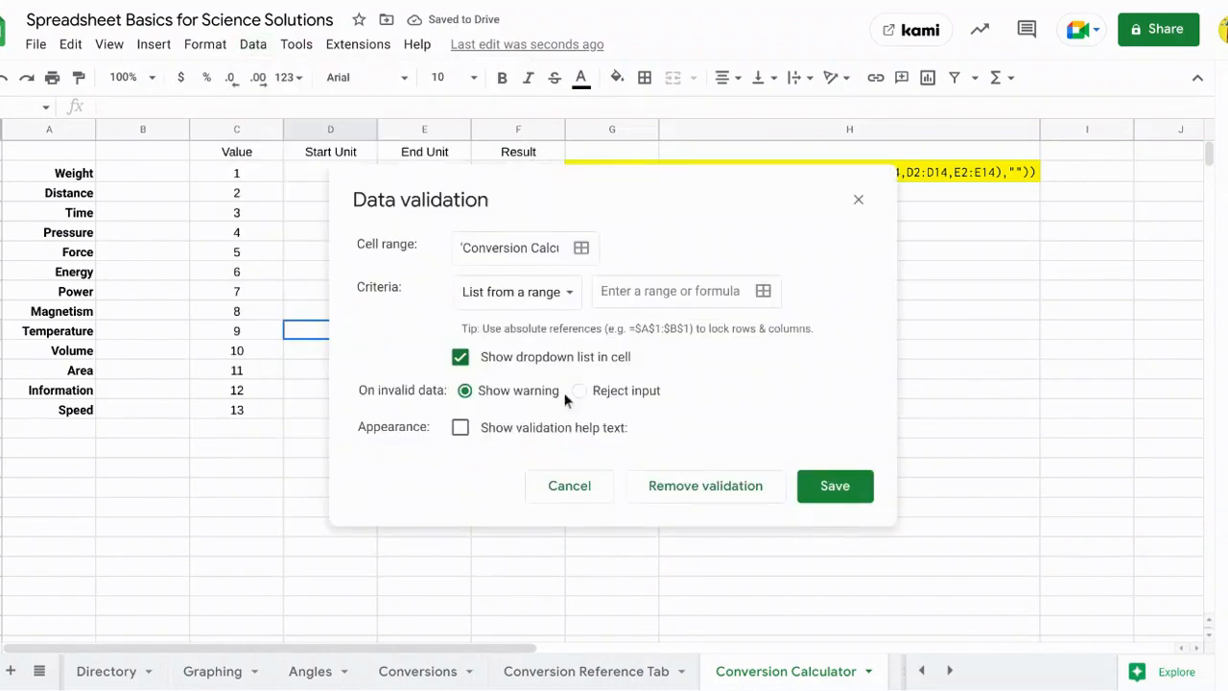
left_click(742, 290)
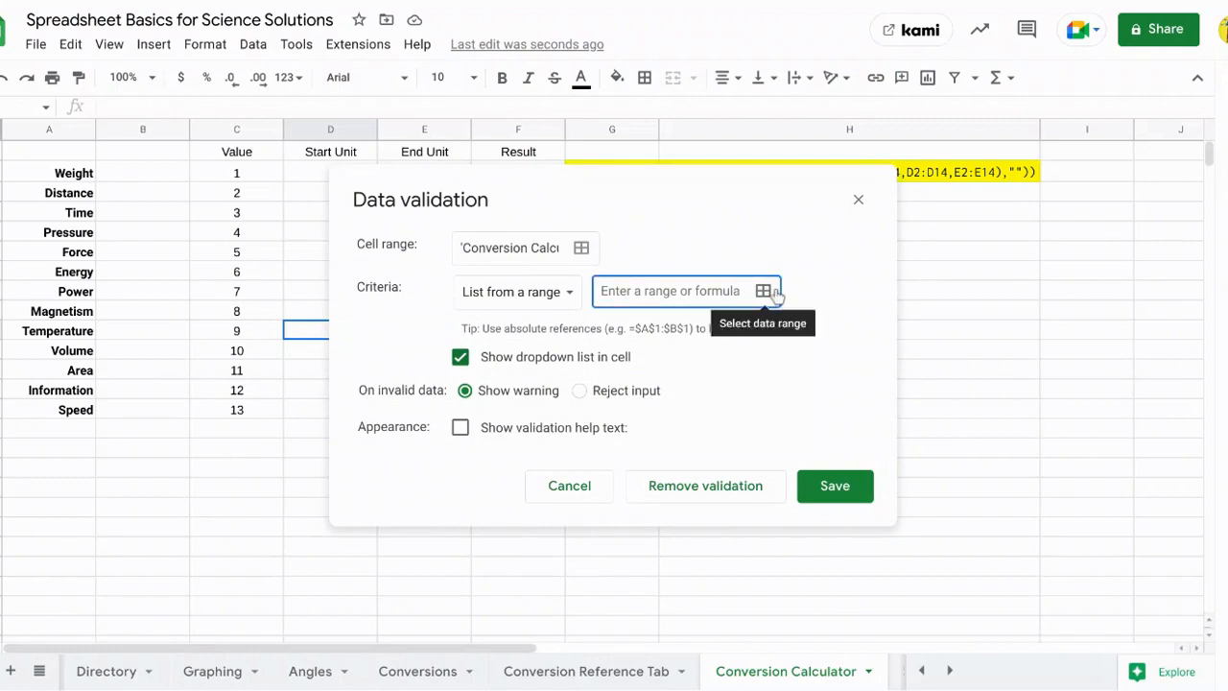
left_click(765, 292)
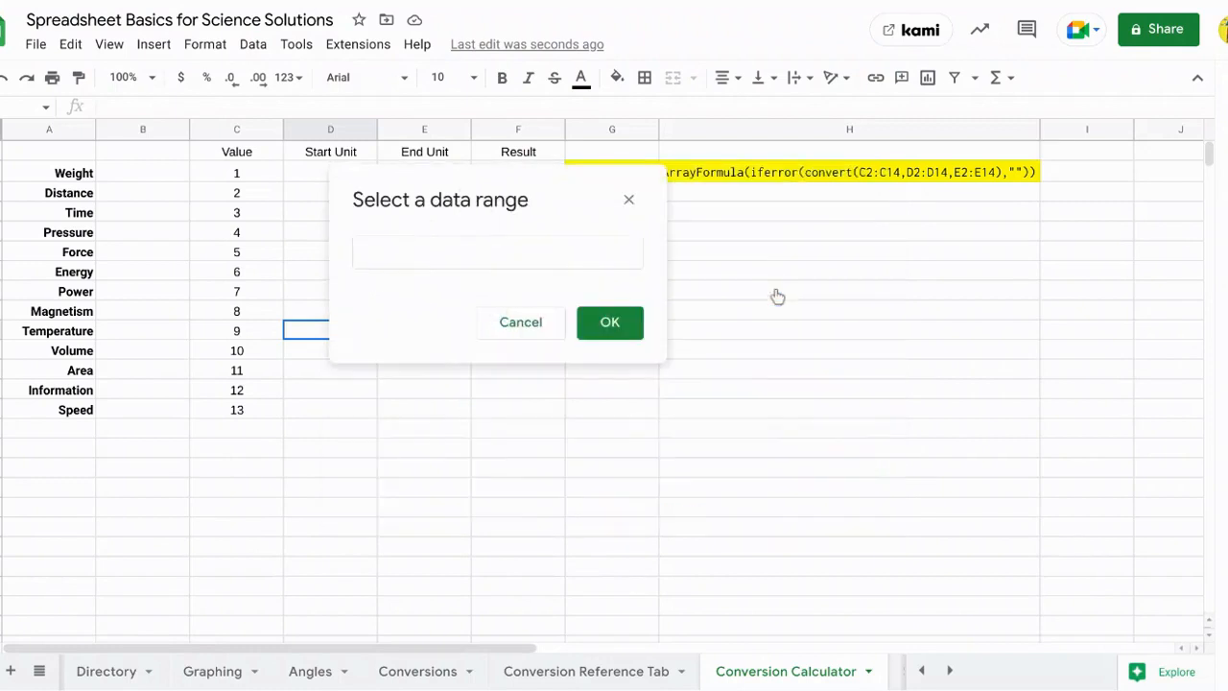
left_click(616, 672)
left_click_drag(467, 198, 874, 203)
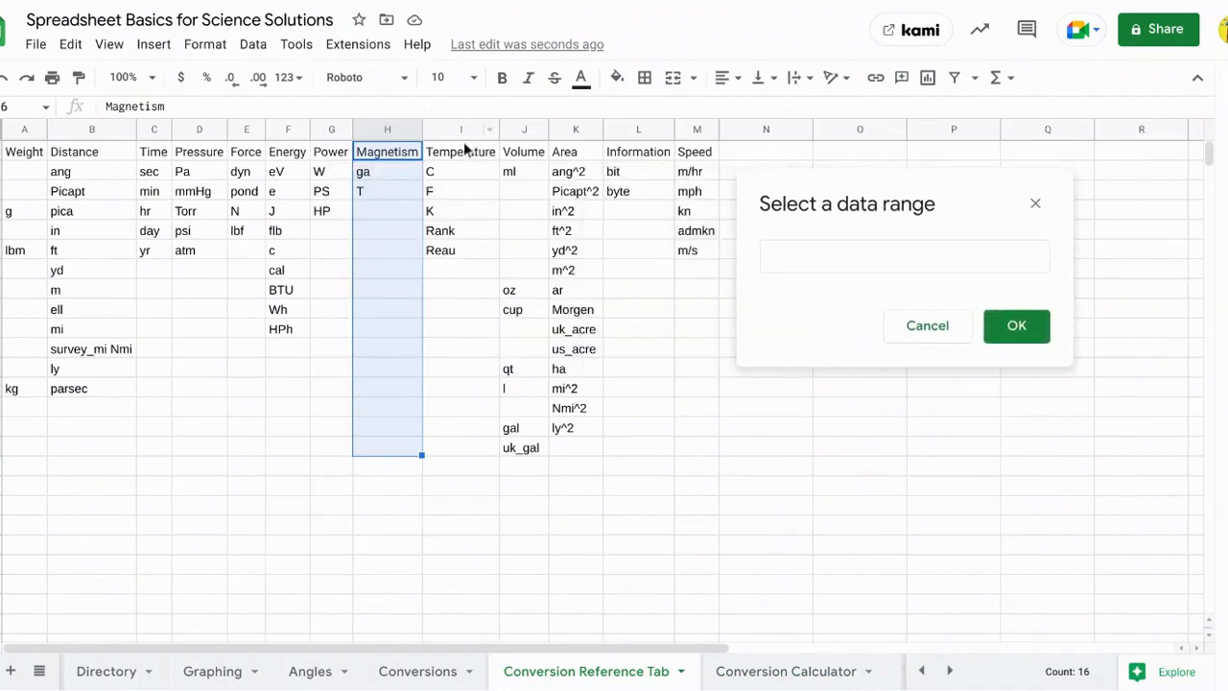
left_click_drag(464, 151, 457, 449)
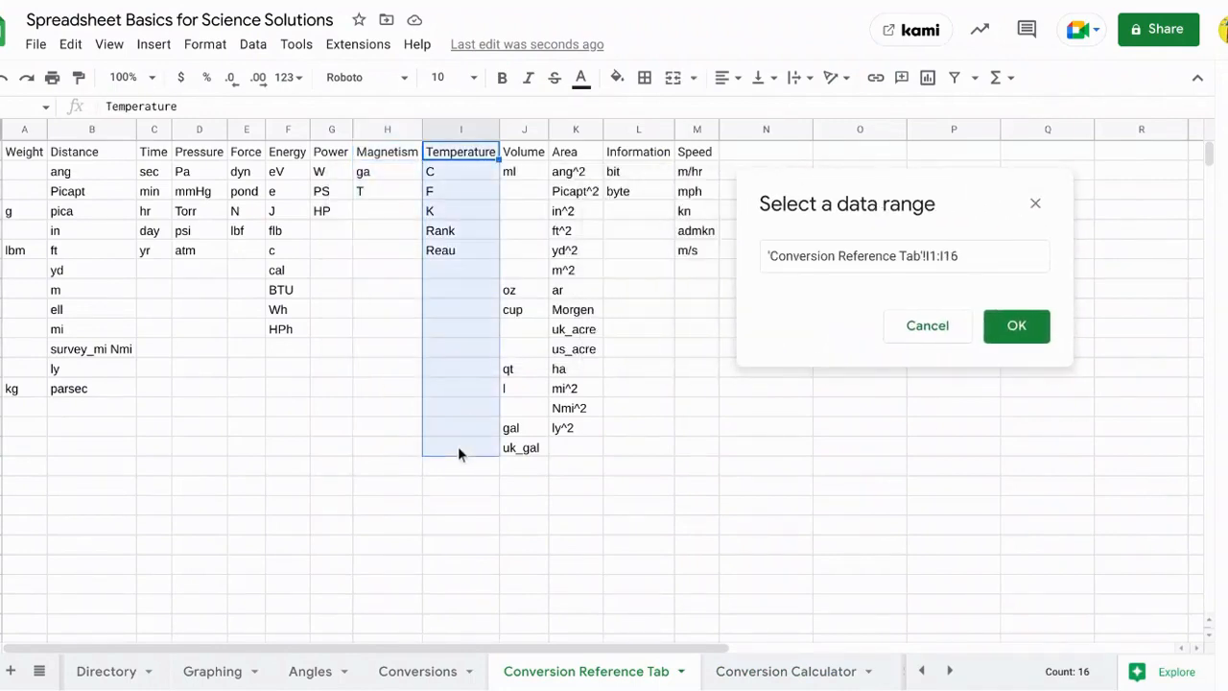
left_click(1016, 326)
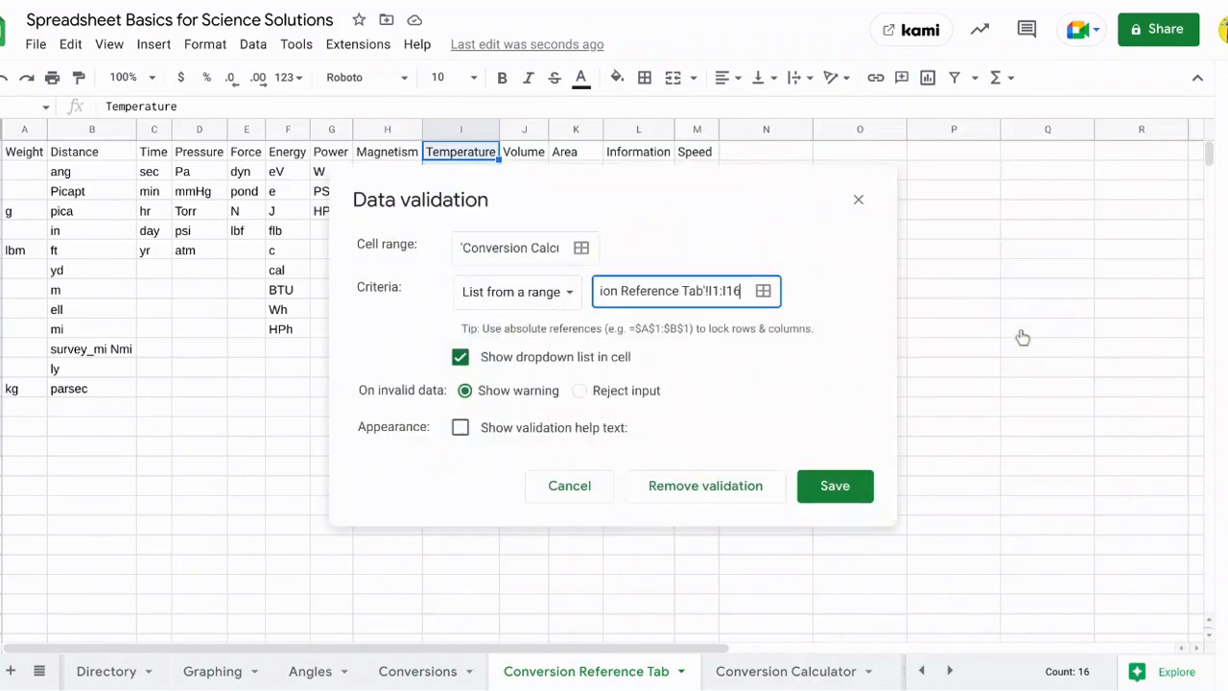
left_click(825, 488)
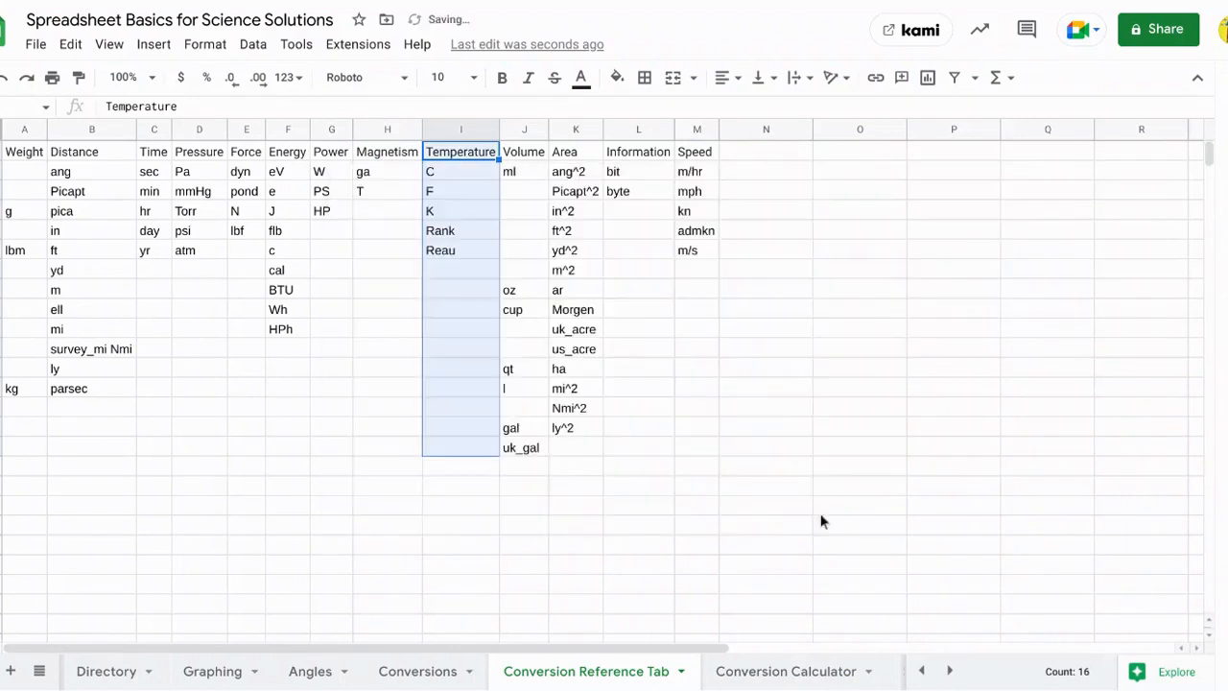
left_click(797, 669)
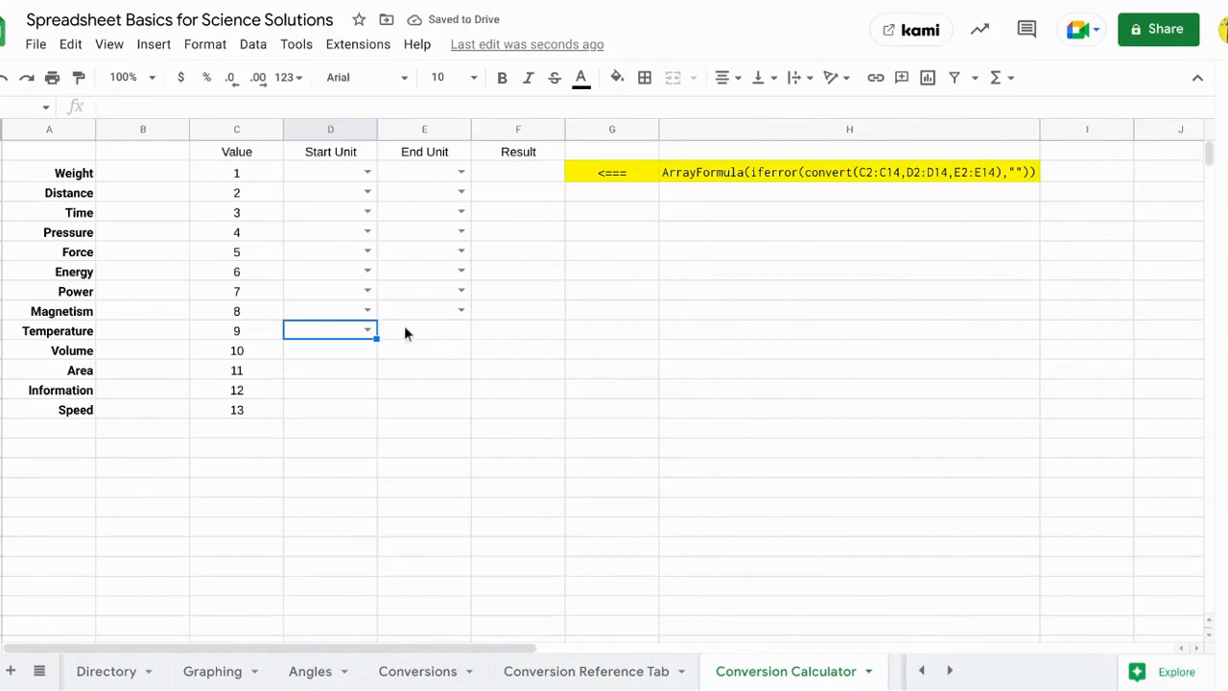
left_click_drag(377, 338, 412, 336)
- Add a dropdown listing 'Conversion Reference Tab'!J1:J16 to the Volume Start Unit cell D11 and copy it to the End Unit cell E11
left_click(320, 353)
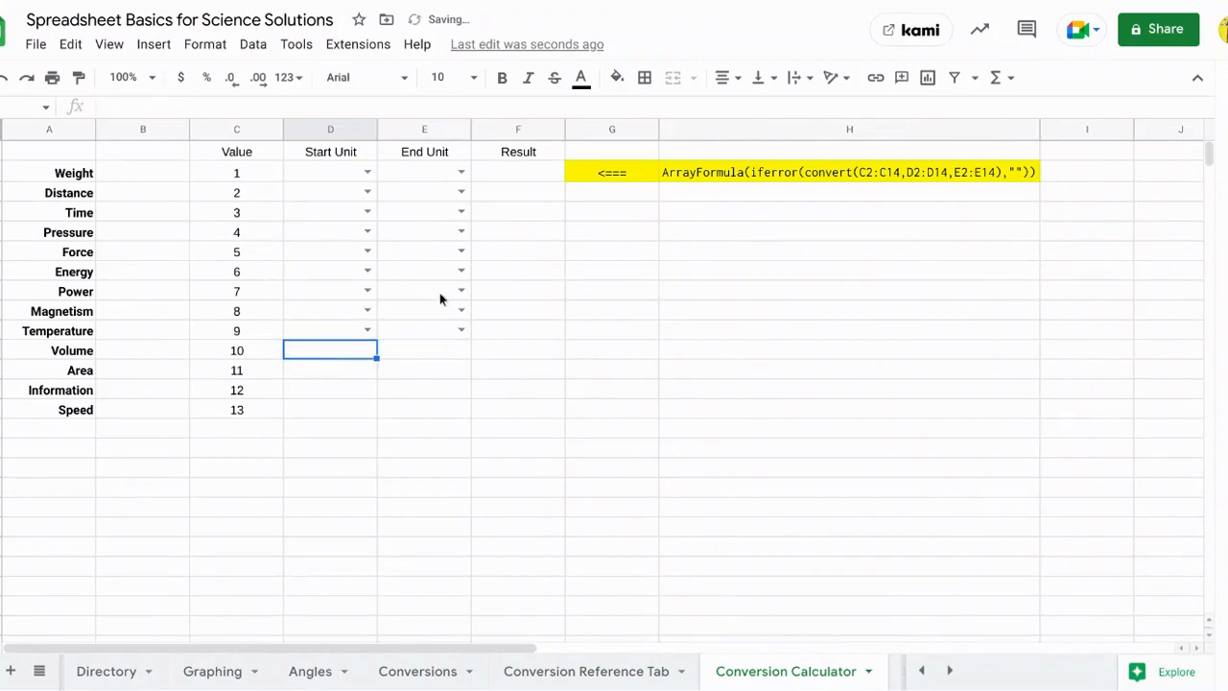
left_click(255, 45)
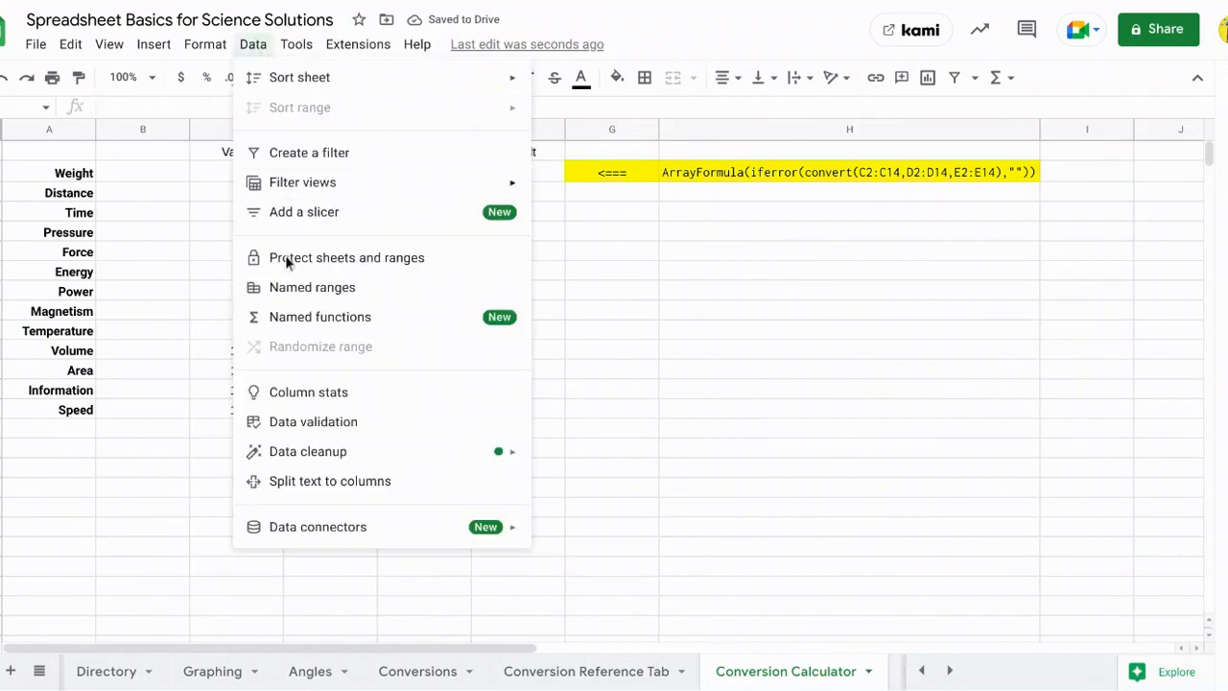
left_click(288, 422)
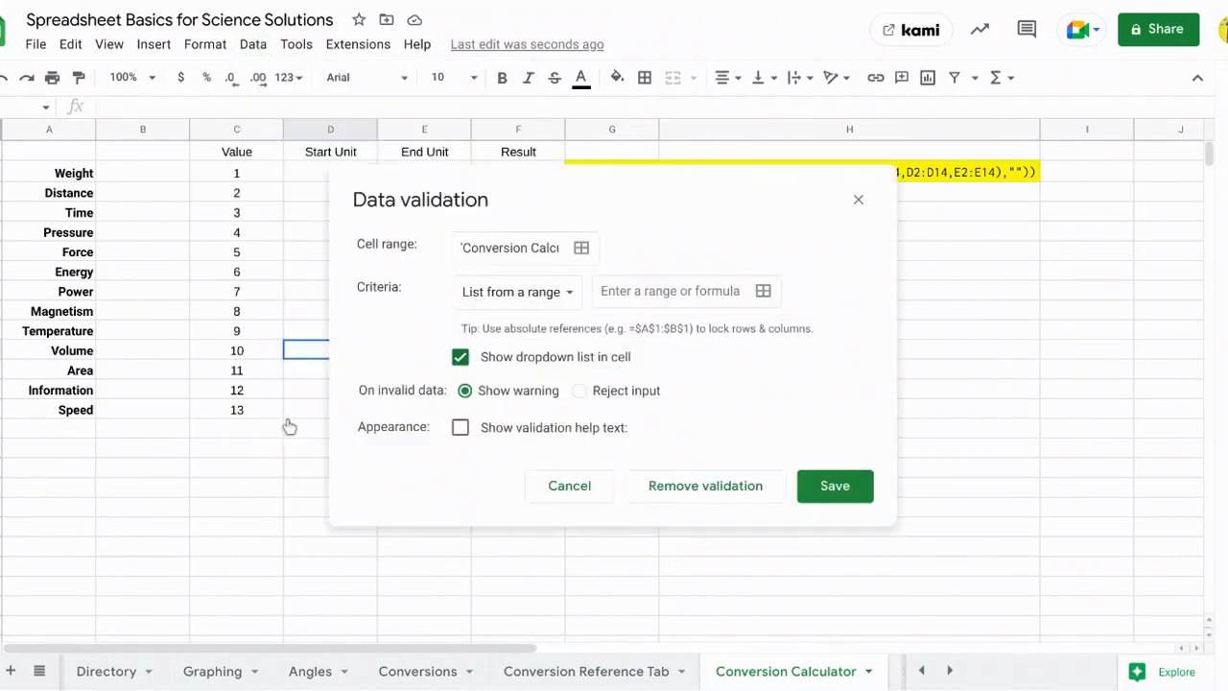
left_click(763, 293)
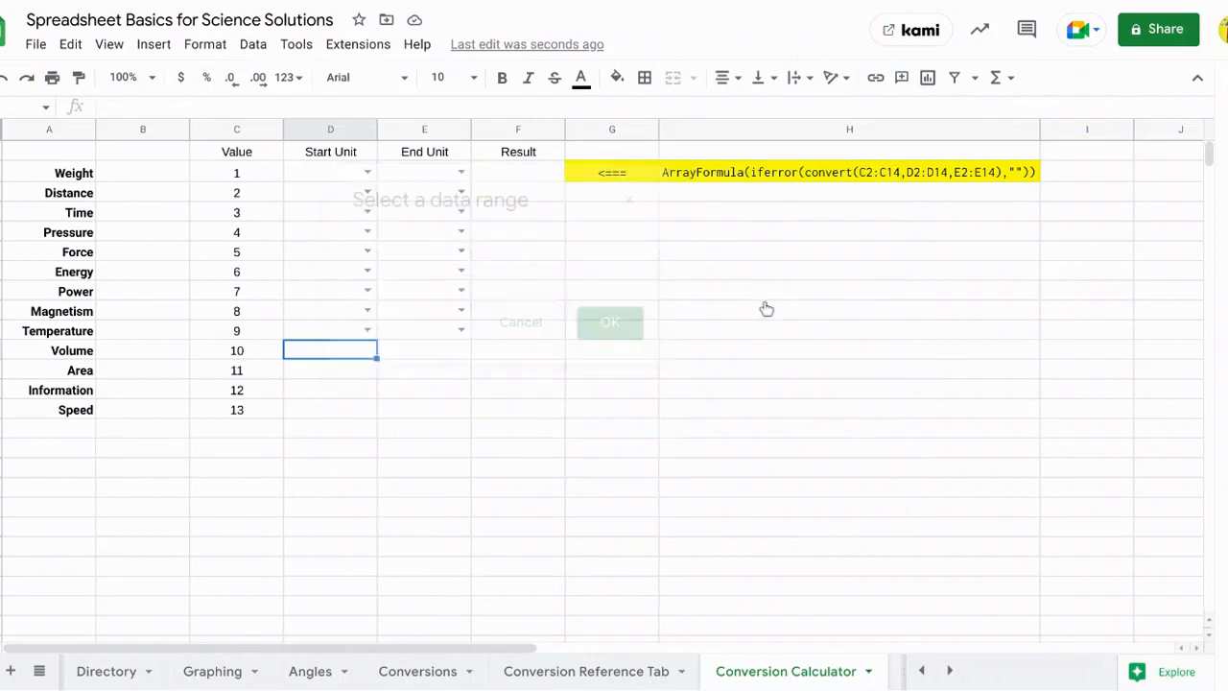
left_click(576, 677)
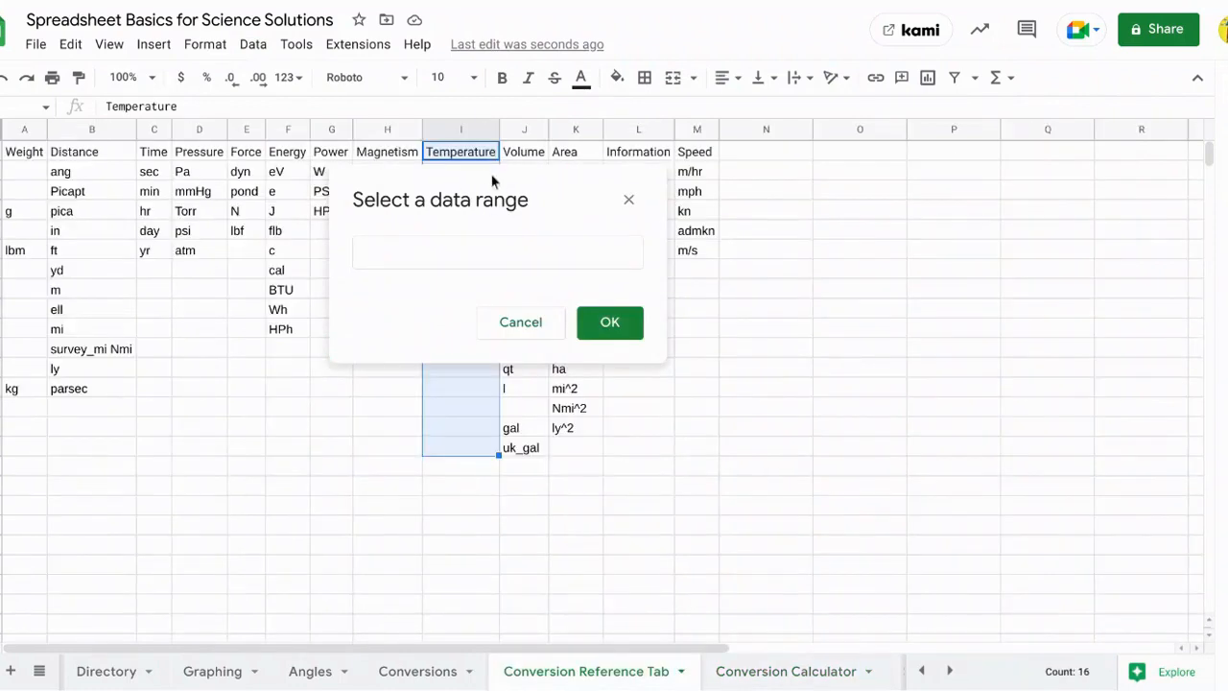
left_click_drag(492, 181, 225, 356)
left_click_drag(521, 151, 523, 455)
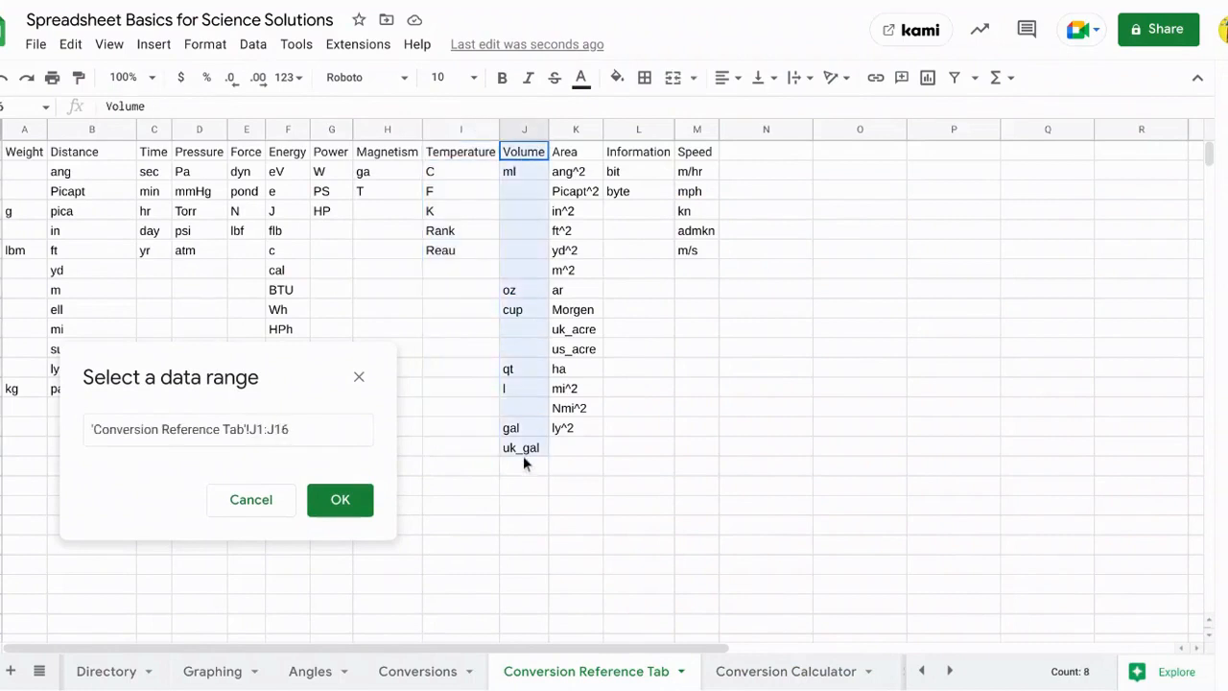
left_click(338, 500)
left_click(830, 495)
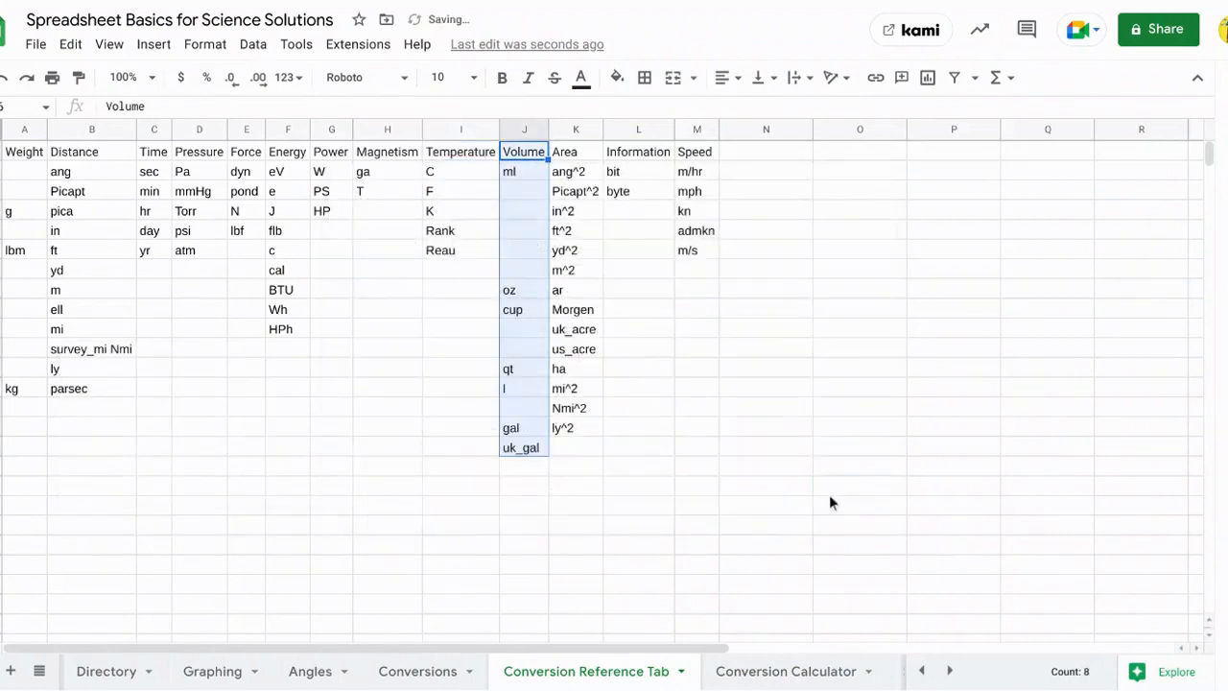
left_click(788, 671)
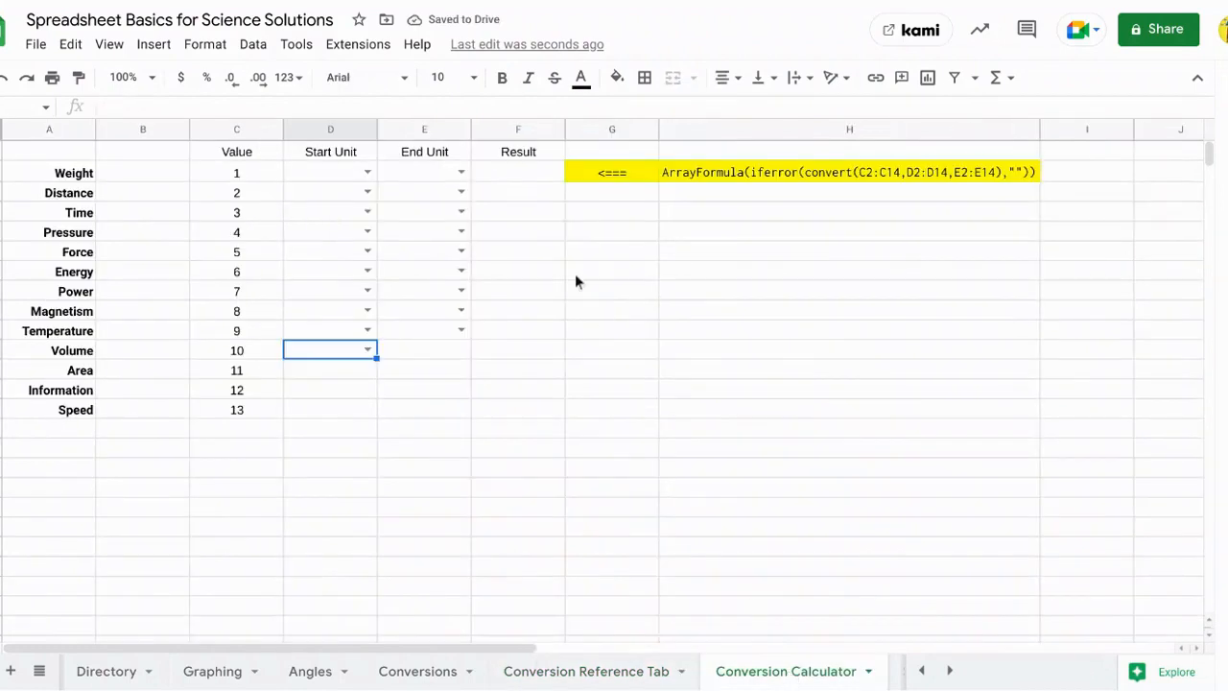
left_click_drag(377, 357, 389, 356)
- Add a dropdown listing 'Conversion Reference Tab'!K1:K16 to the Area Start Unit cell D12 and copy it to the End Unit cell E12
left_click(343, 375)
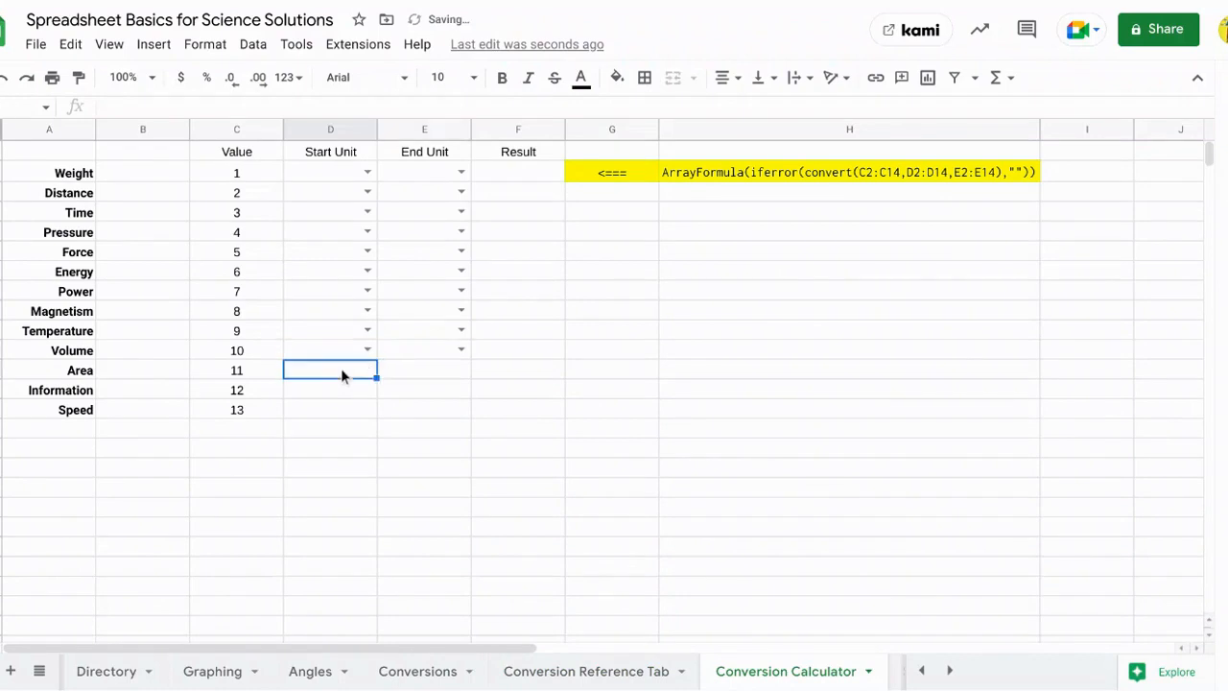
left_click(253, 44)
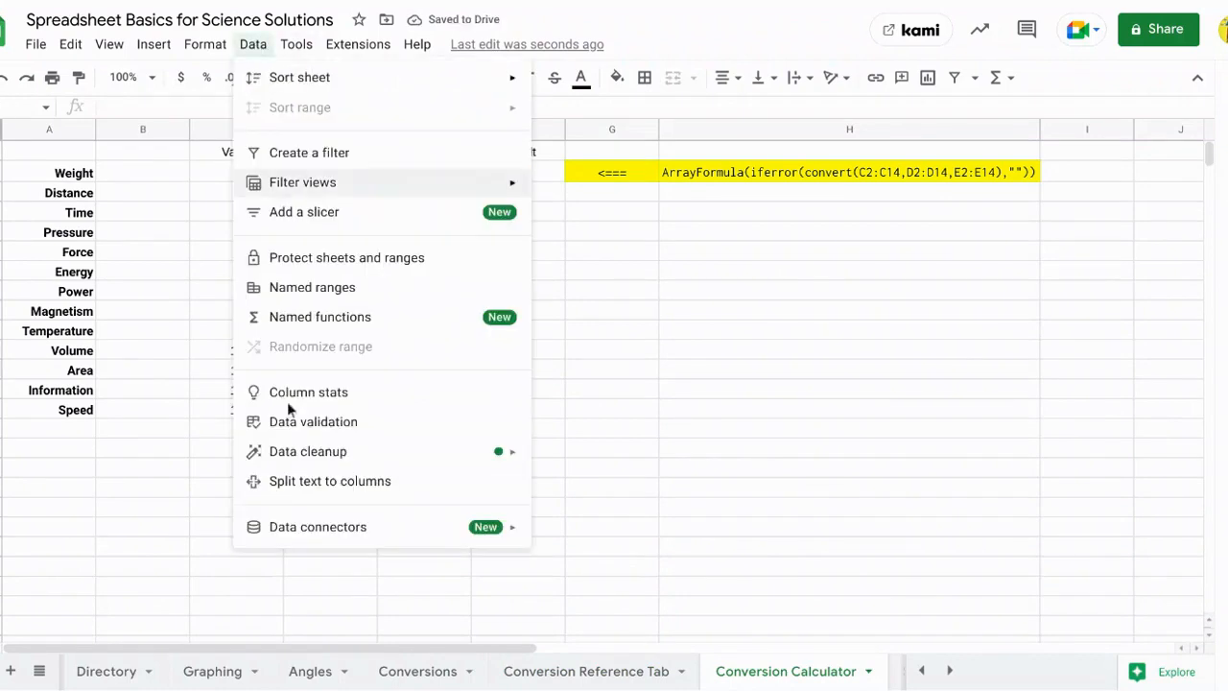
left_click(298, 421)
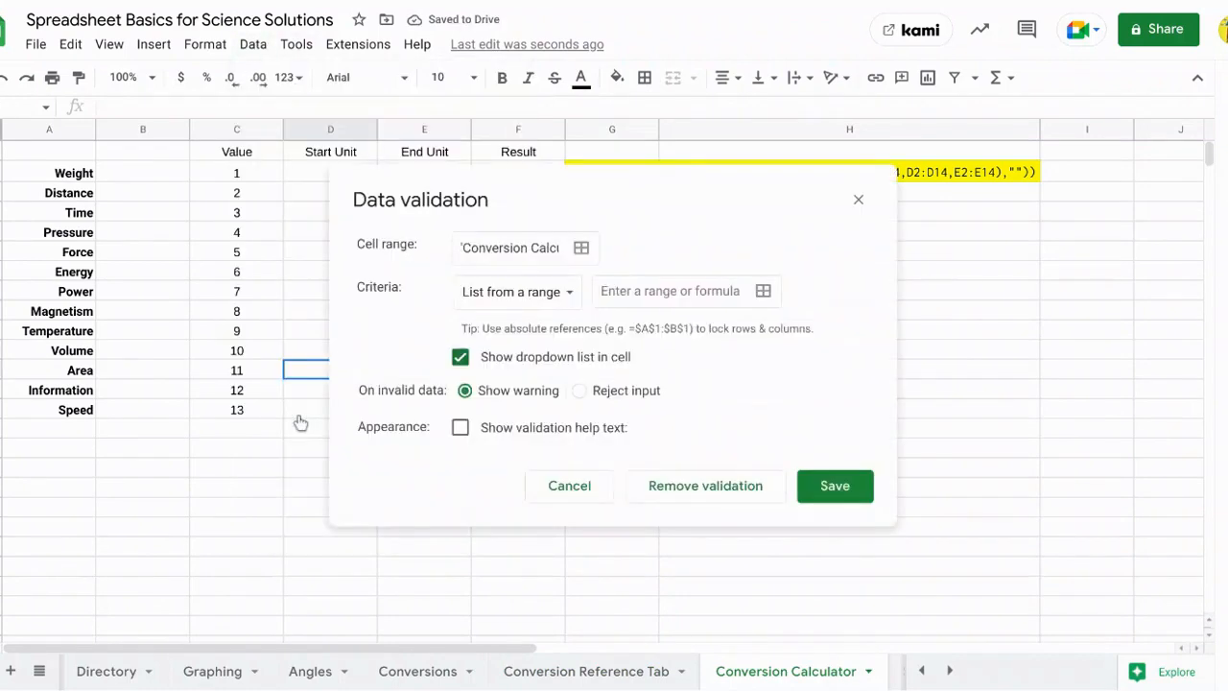
left_click(762, 291)
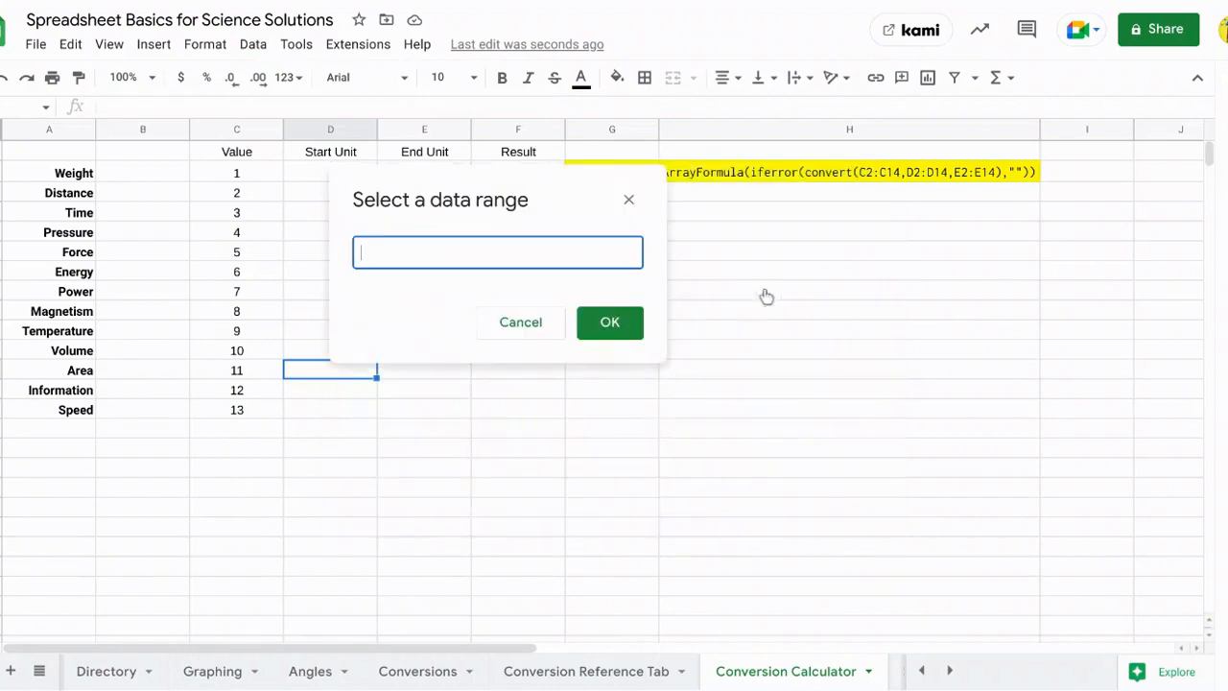
left_click(573, 676)
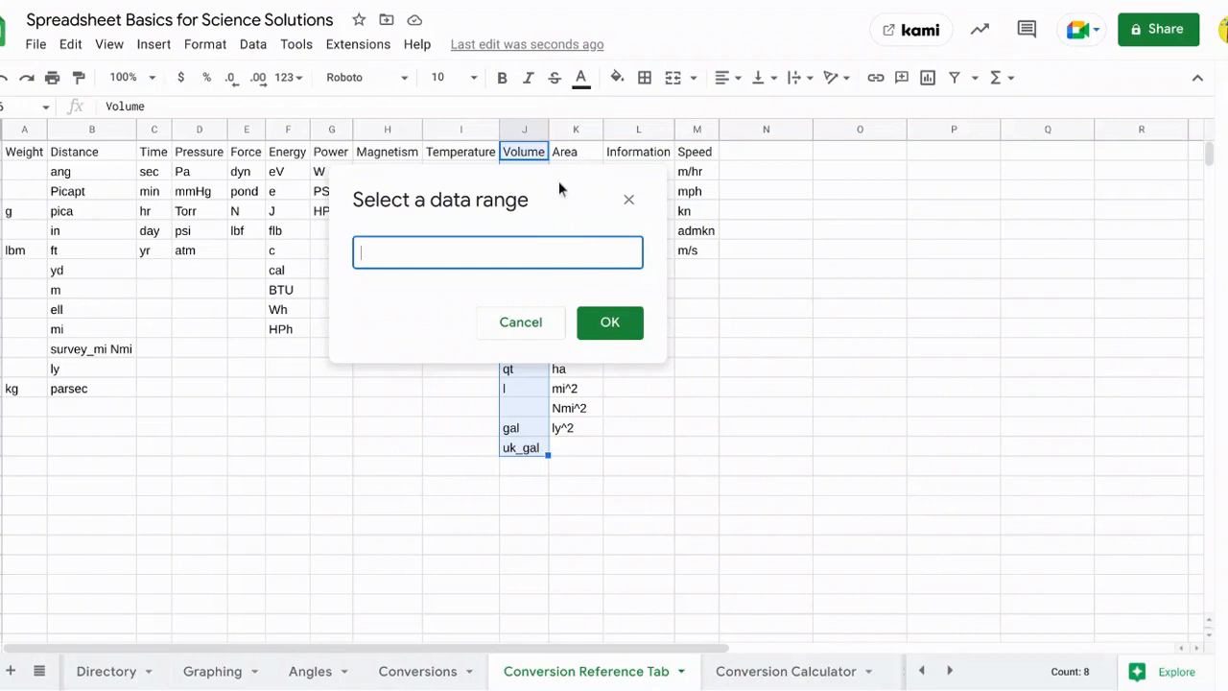
left_click_drag(553, 188, 356, 180)
left_click(576, 153)
left_click_drag(575, 159, 582, 444)
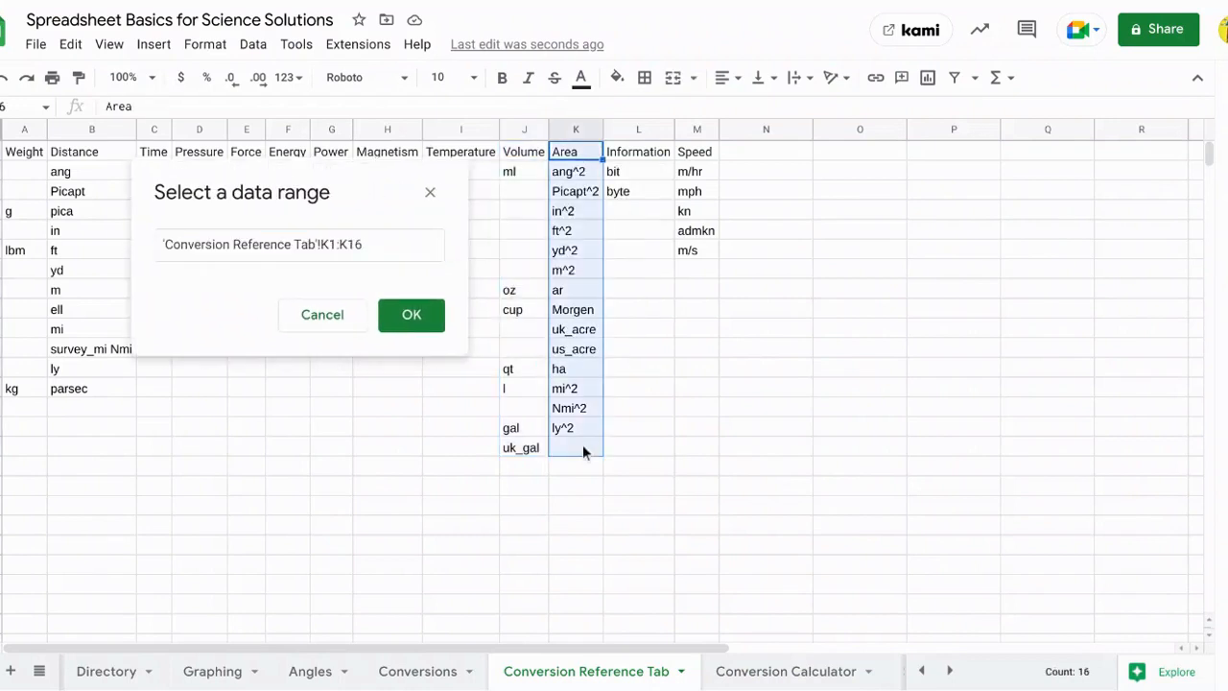
left_click(427, 332)
left_click(844, 489)
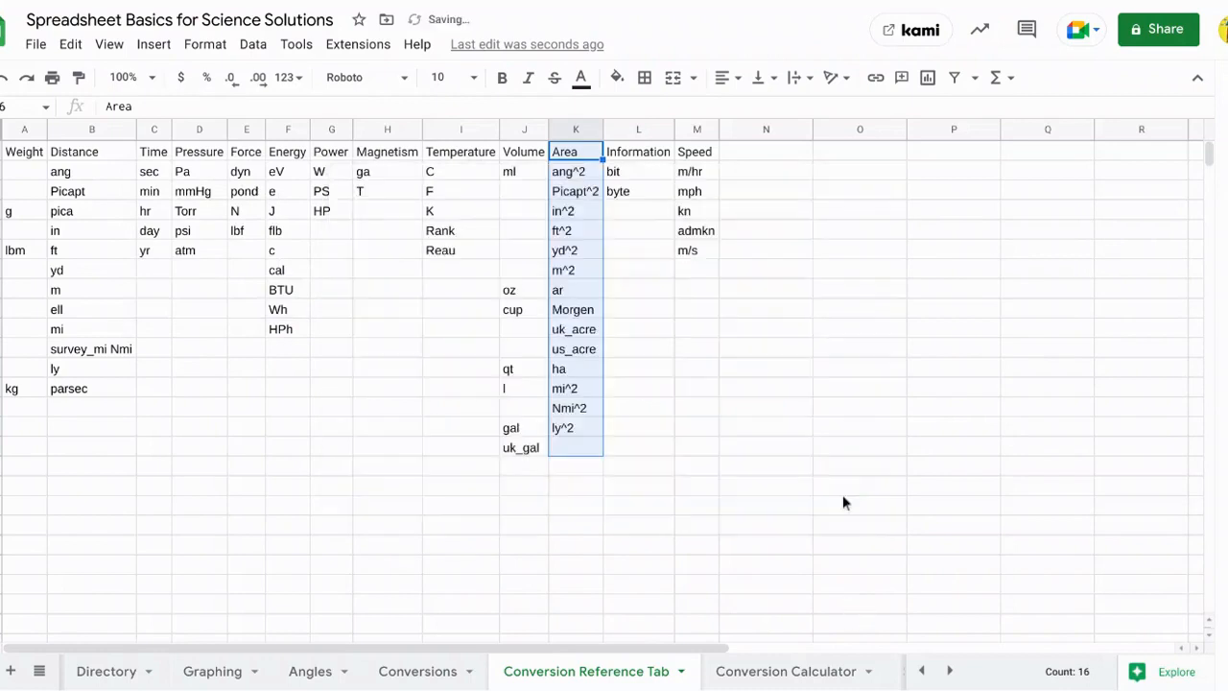
left_click(768, 671)
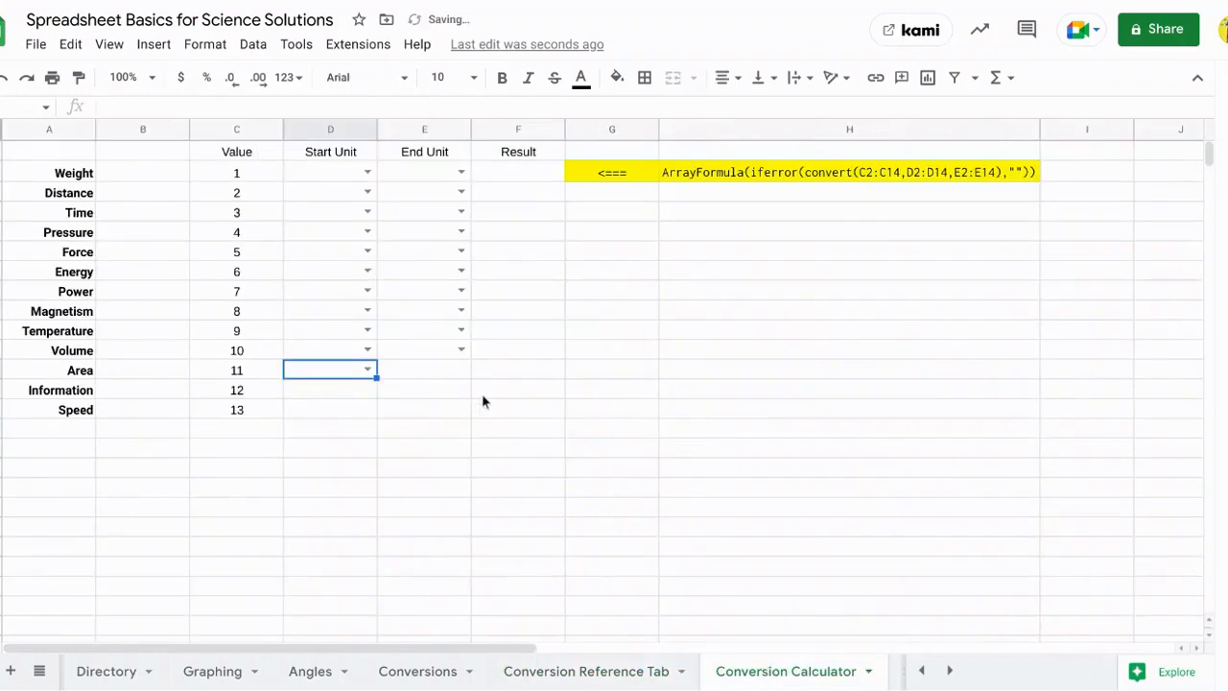
left_click_drag(375, 380, 384, 376)
- Add a dropdown listing 'Conversion Reference Tab'!L1:L16 to the Information Start Unit cell D13 and copy it to the End Unit cell E13
left_click(345, 386)
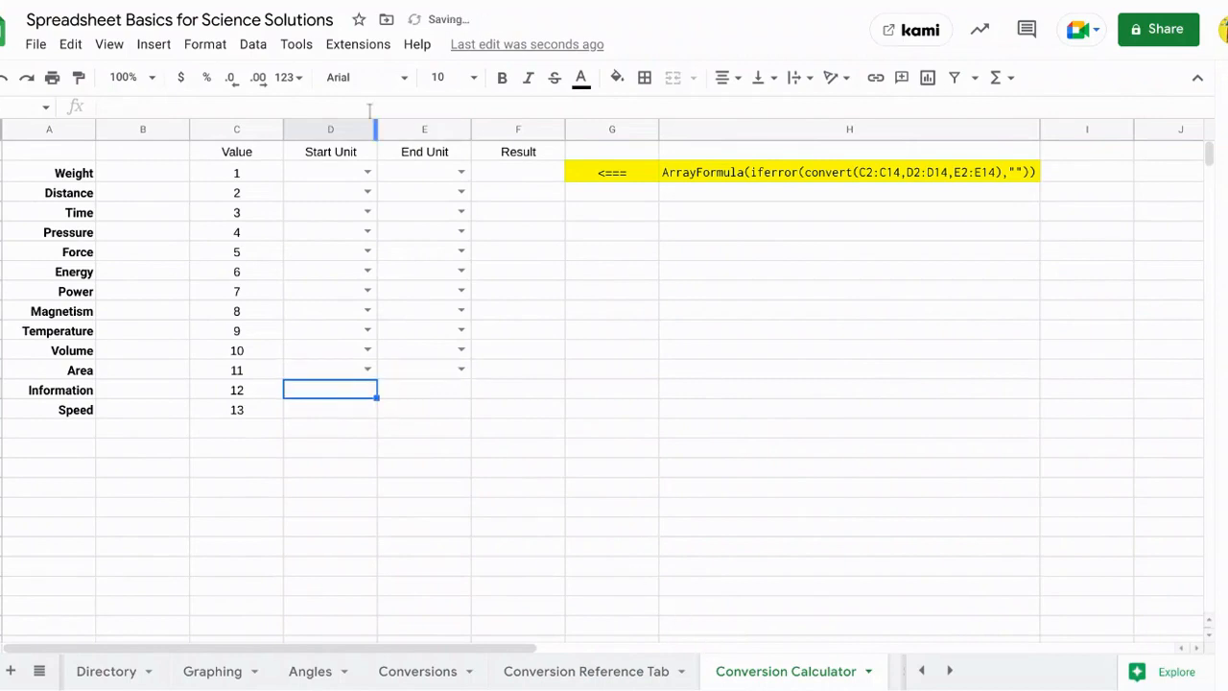
left_click(252, 44)
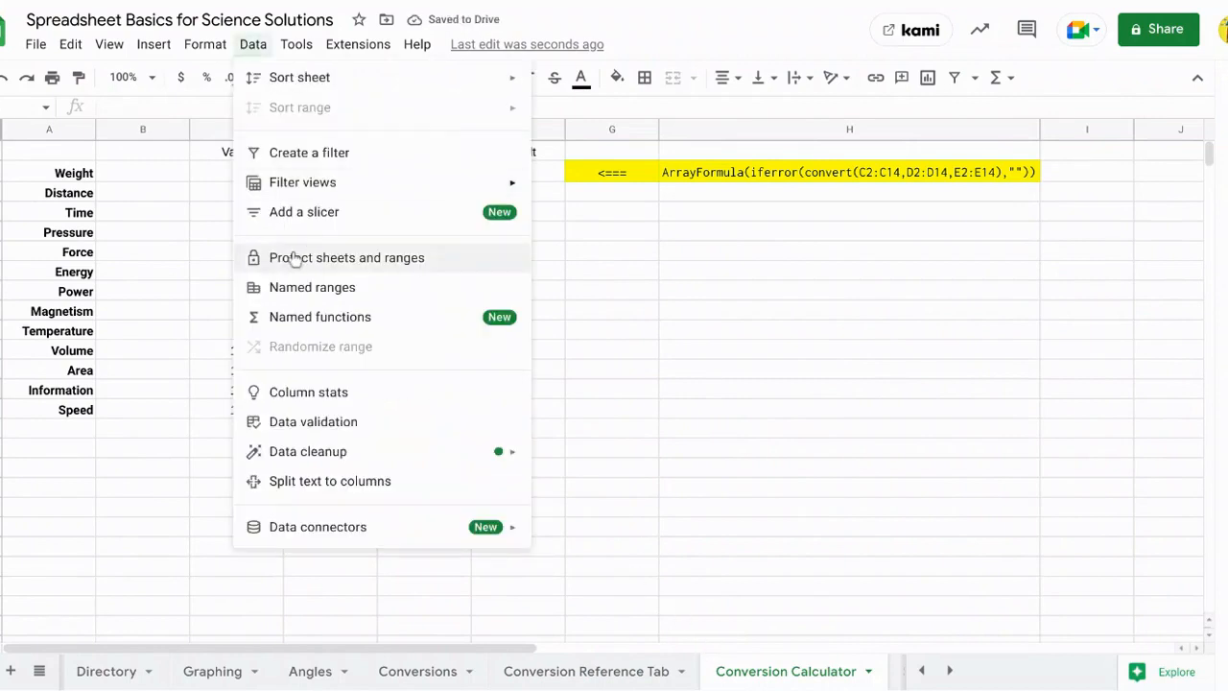
left_click(291, 422)
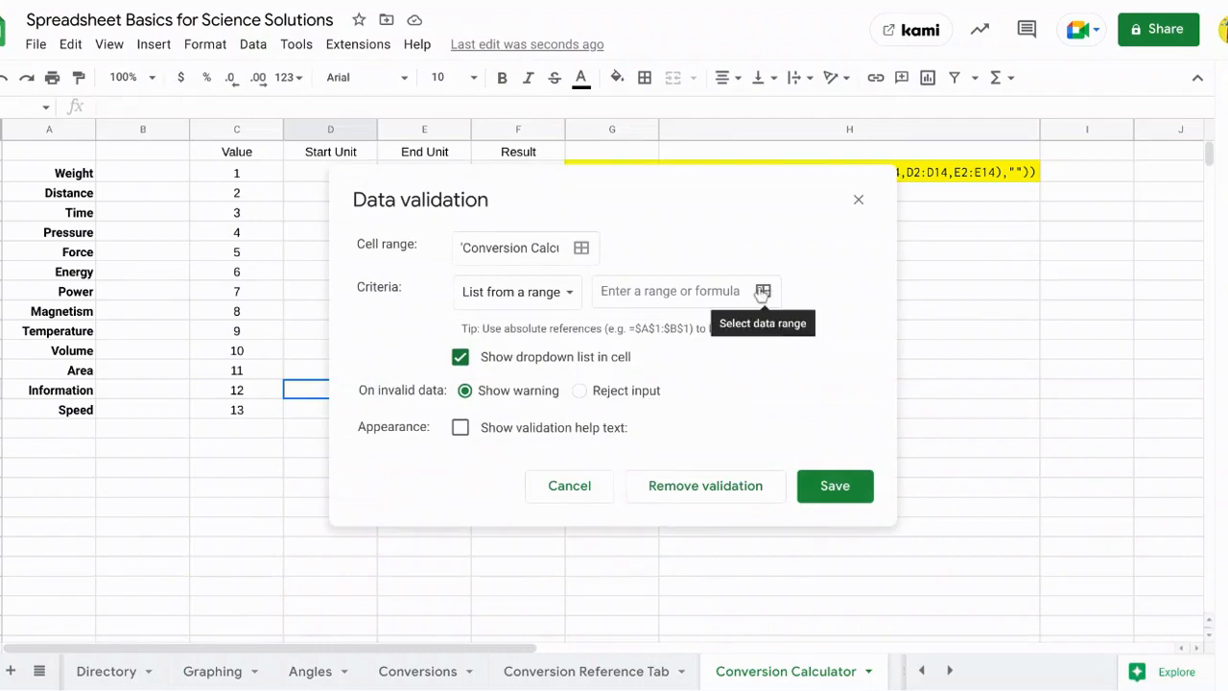
left_click(765, 291)
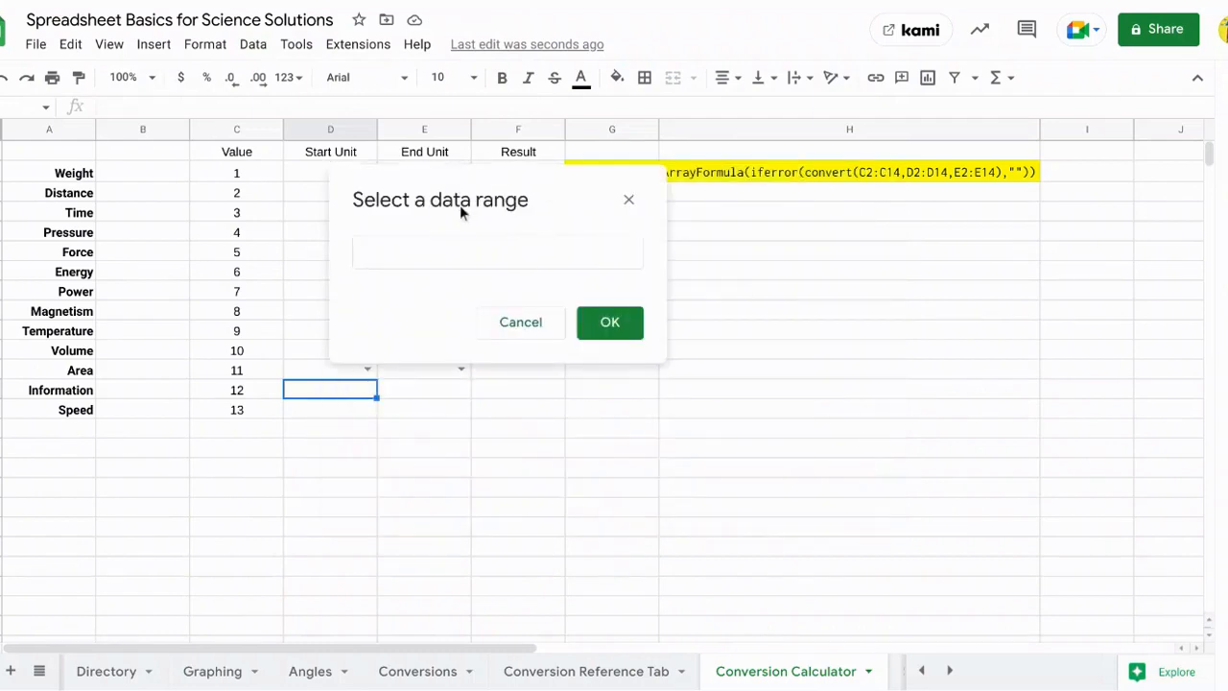
left_click(537, 671)
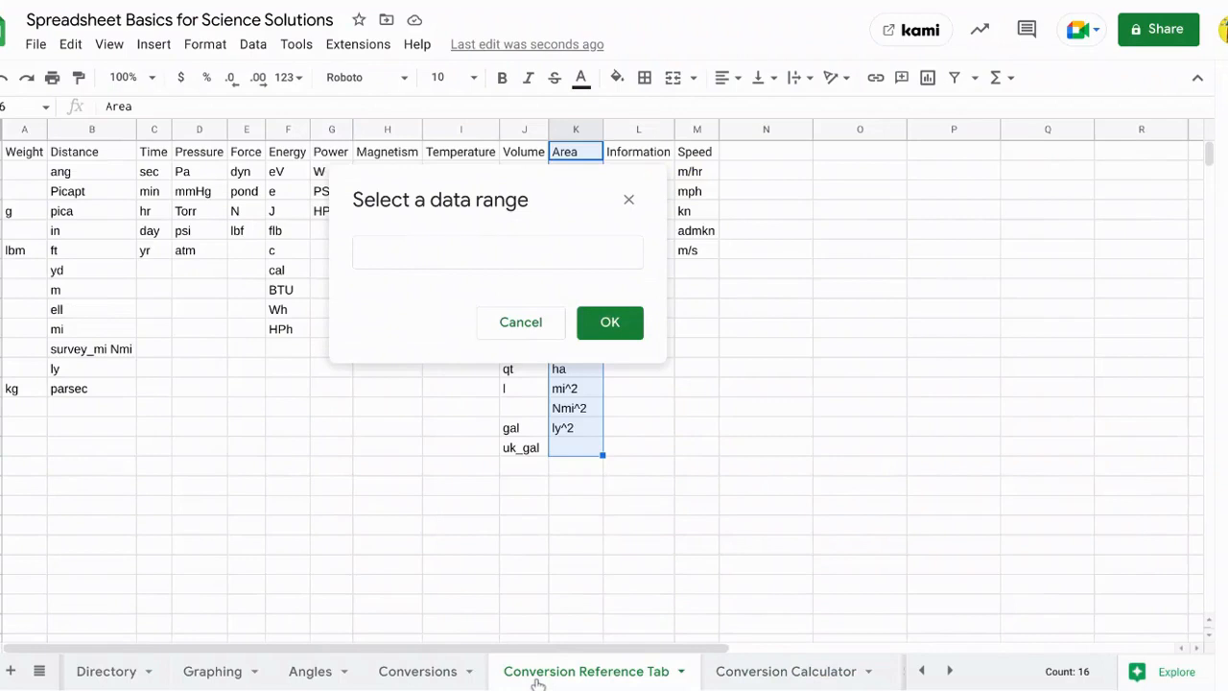
left_click_drag(456, 198, 325, 186)
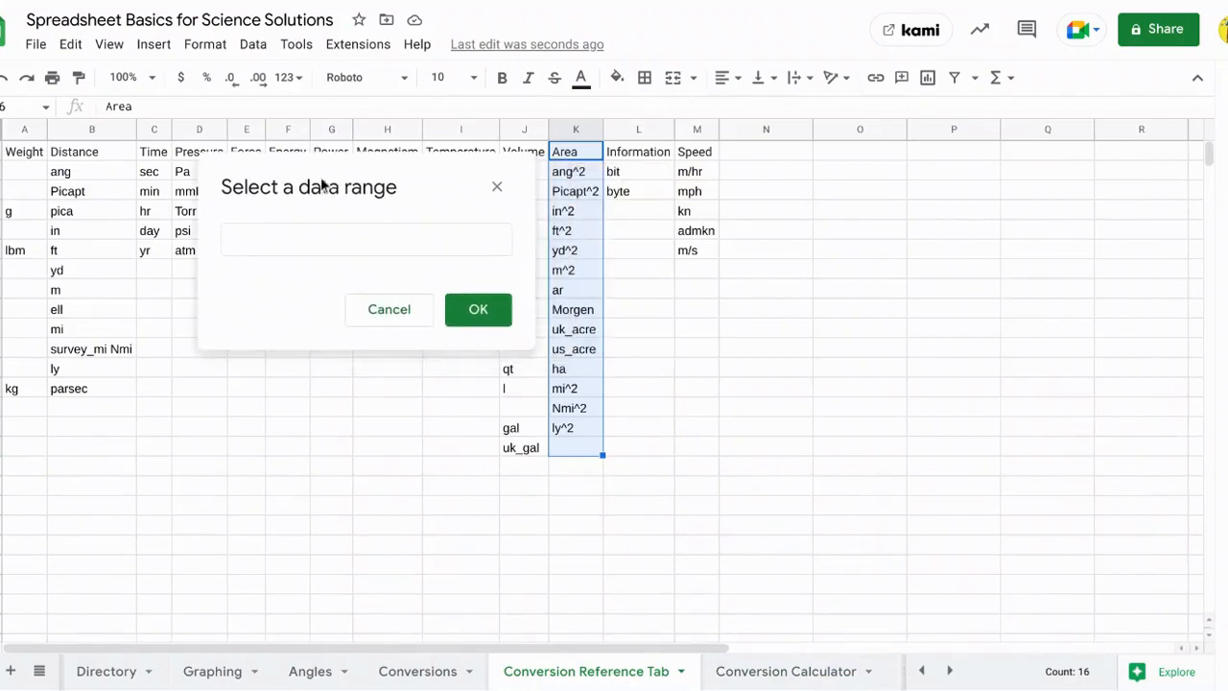
left_click_drag(621, 160, 652, 457)
left_click(498, 326)
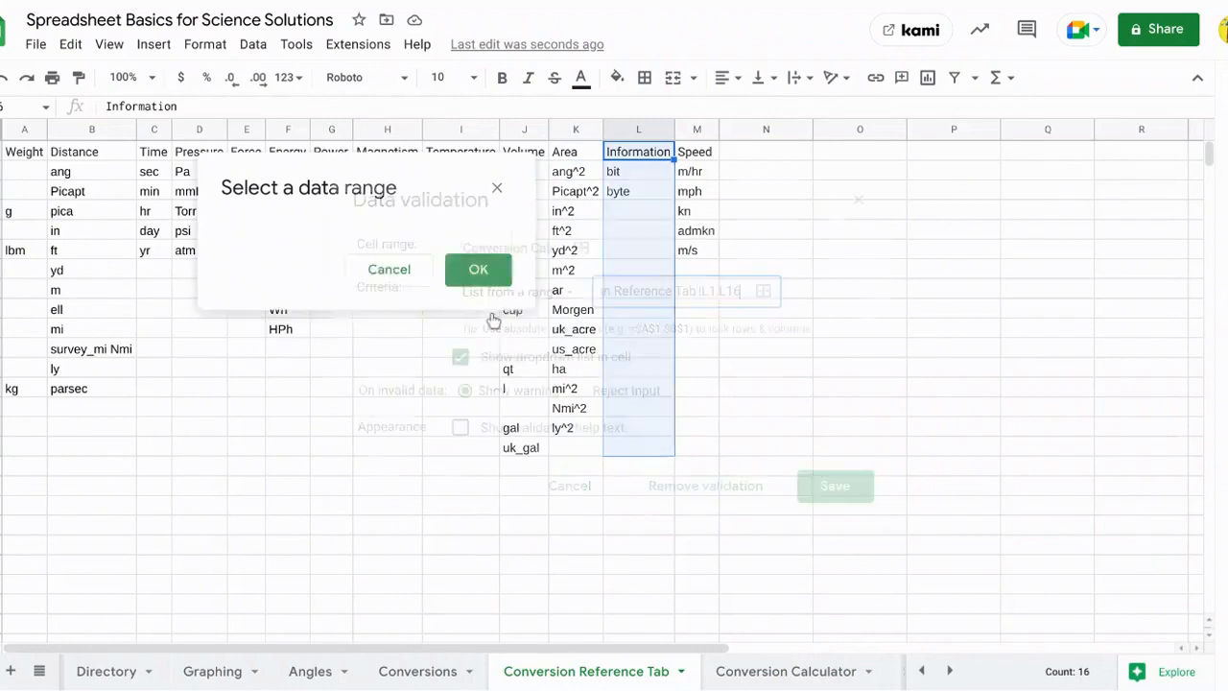
left_click(836, 488)
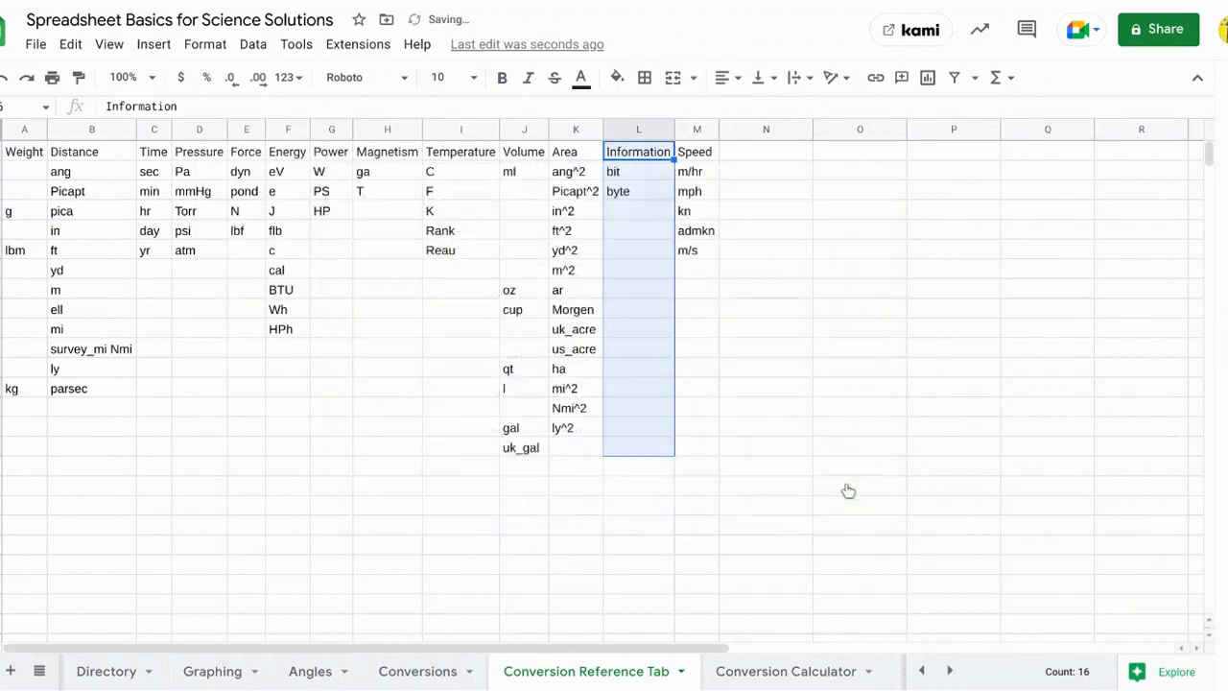
left_click(788, 669)
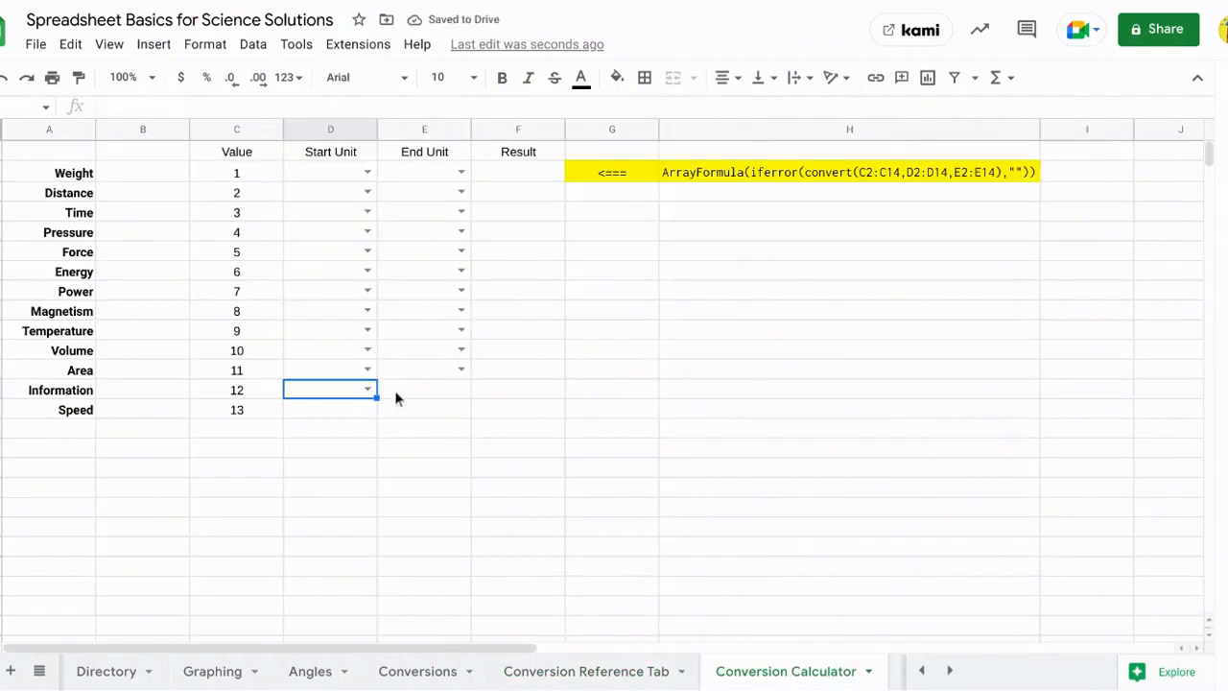
left_click_drag(378, 396, 392, 394)
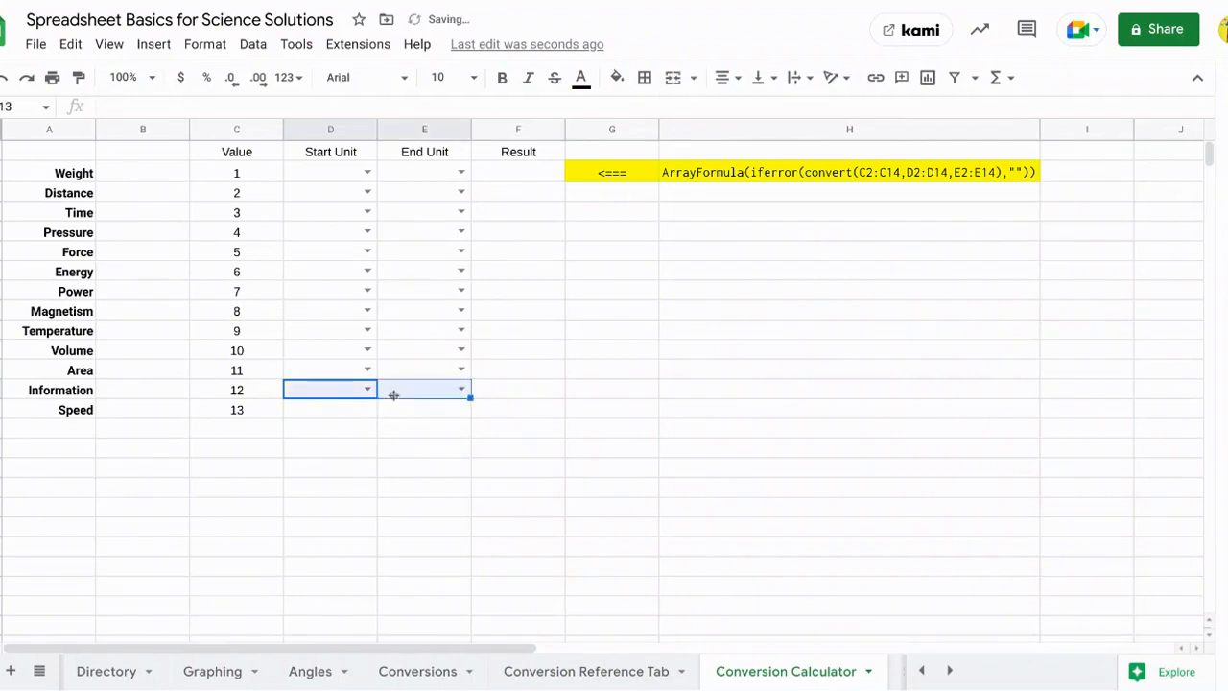
- Add a dropdown listing 'Conversion Reference Tab'!M1:M16 to the Speed Start Unit cell D14 and copy it to the End Unit cell E14
left_click(336, 411)
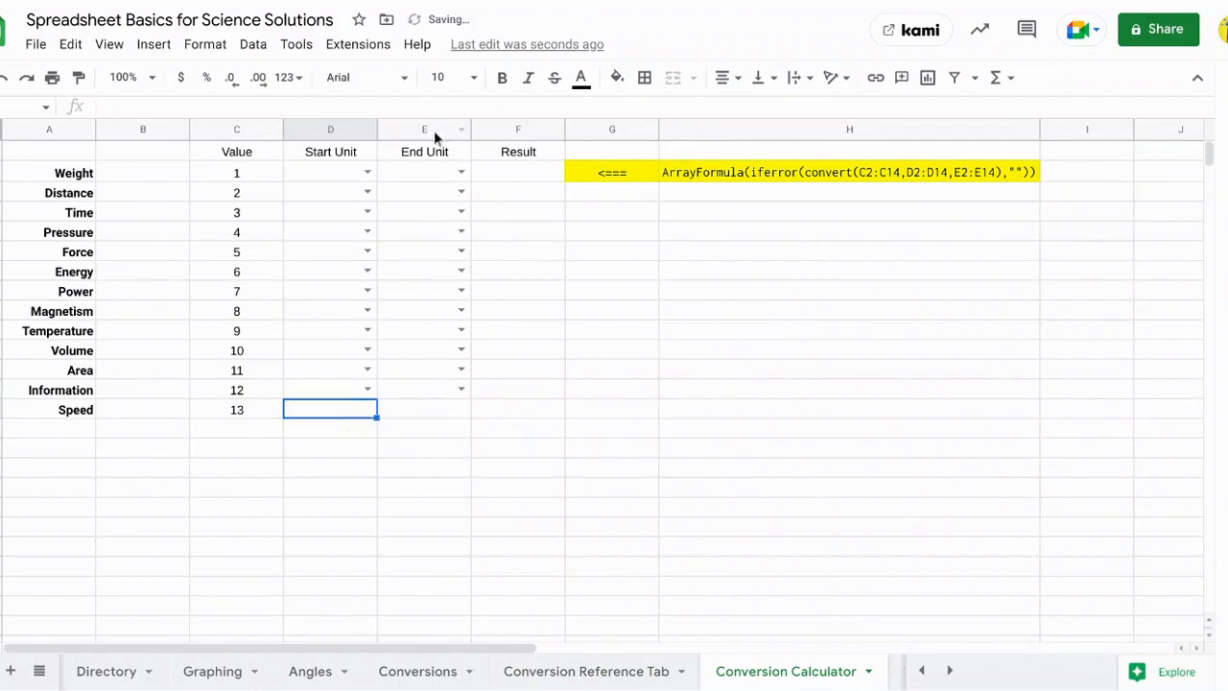
left_click(253, 46)
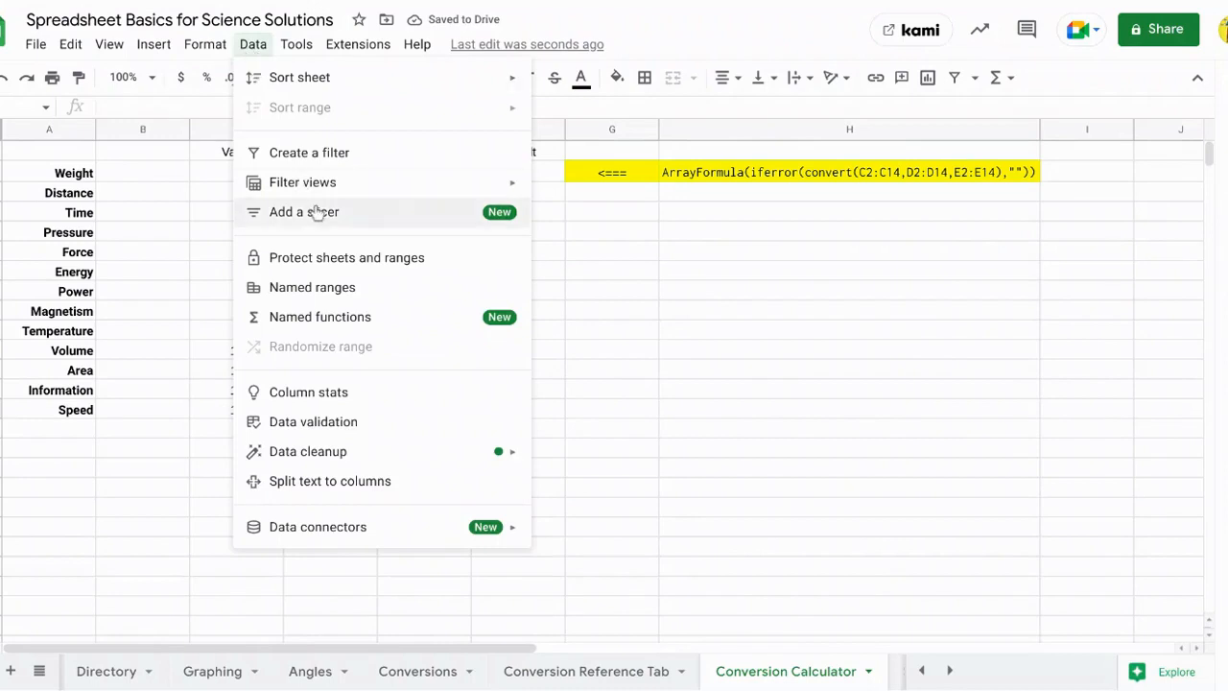
left_click(288, 421)
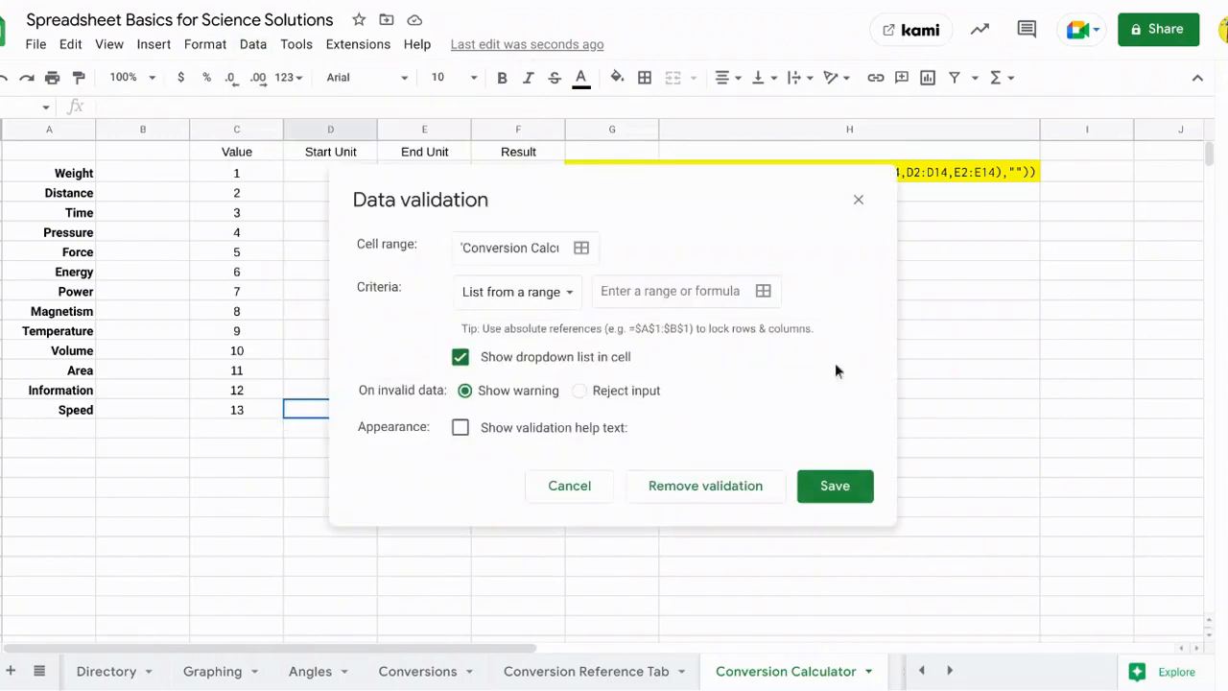
left_click(764, 292)
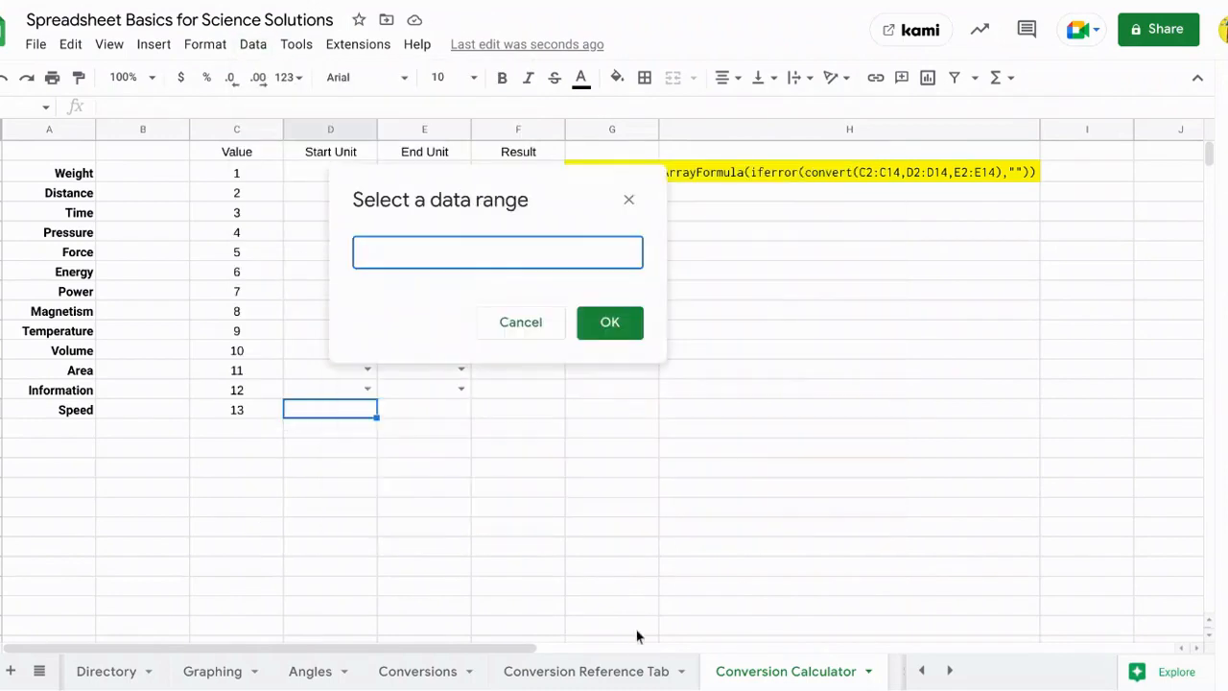
left_click(608, 672)
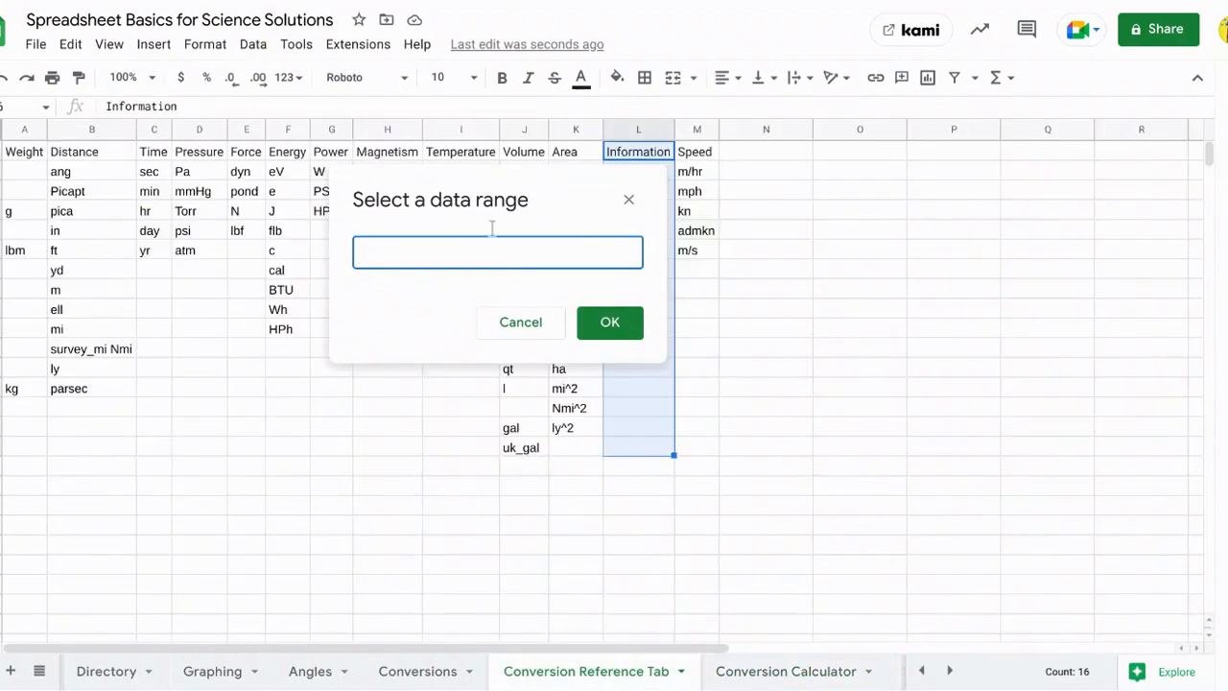
left_click_drag(709, 154, 707, 444)
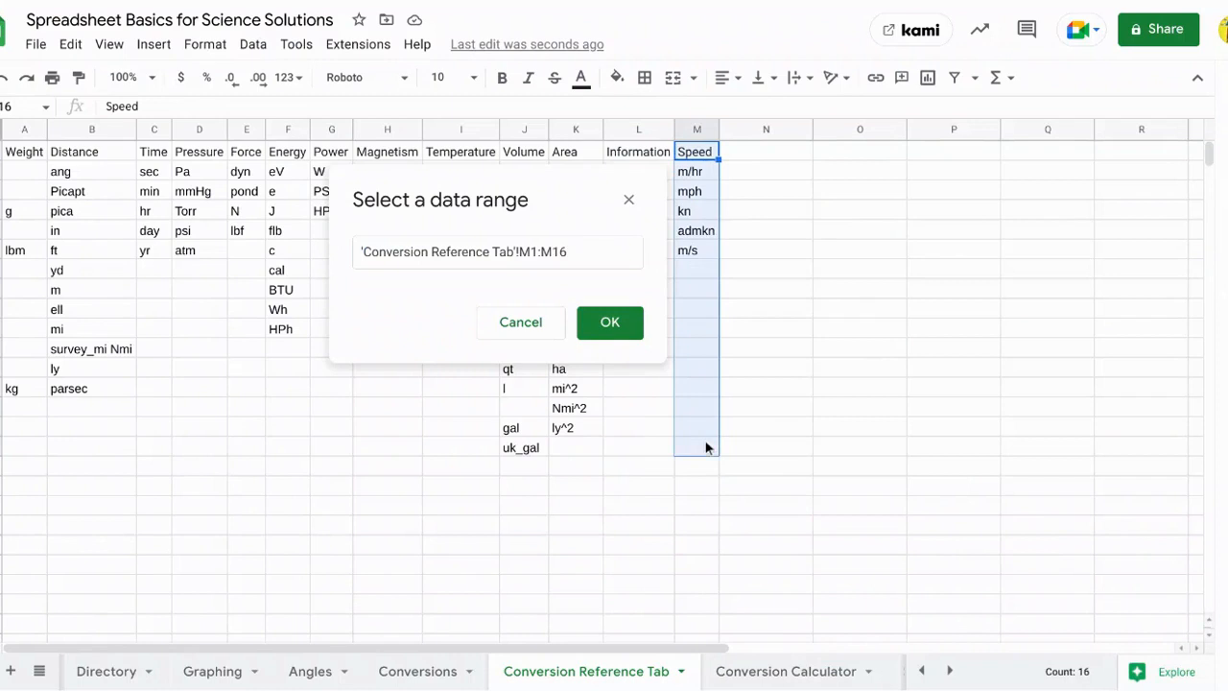
left_click(614, 321)
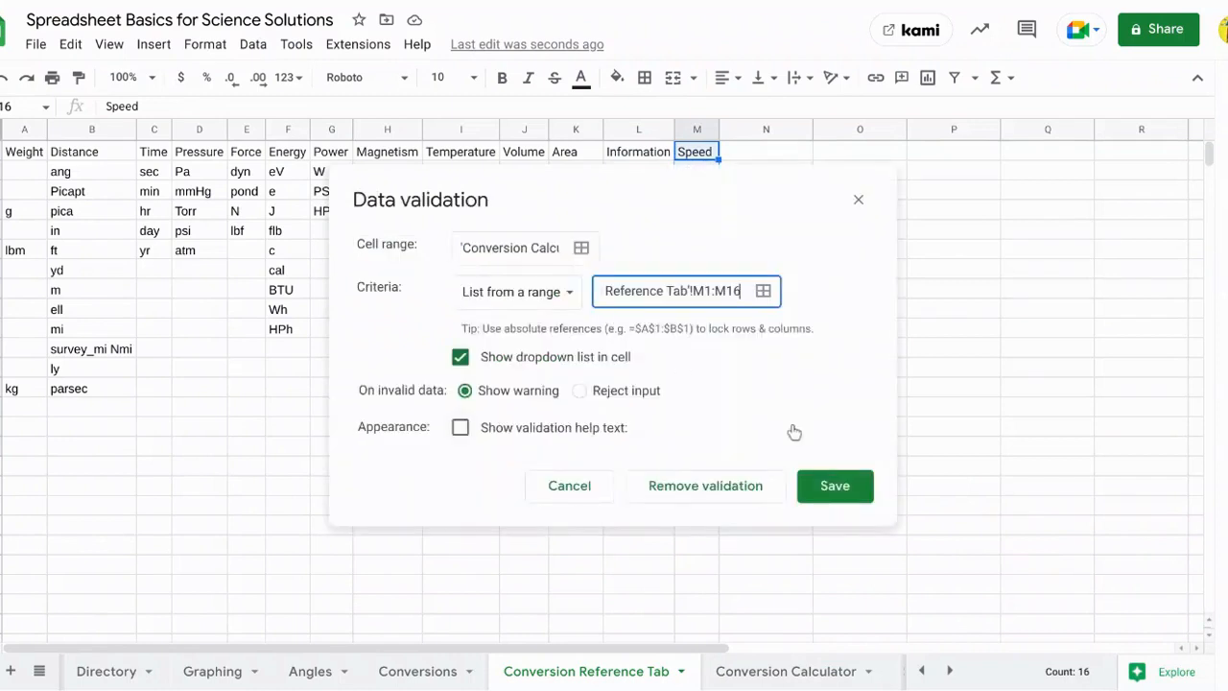
left_click(834, 485)
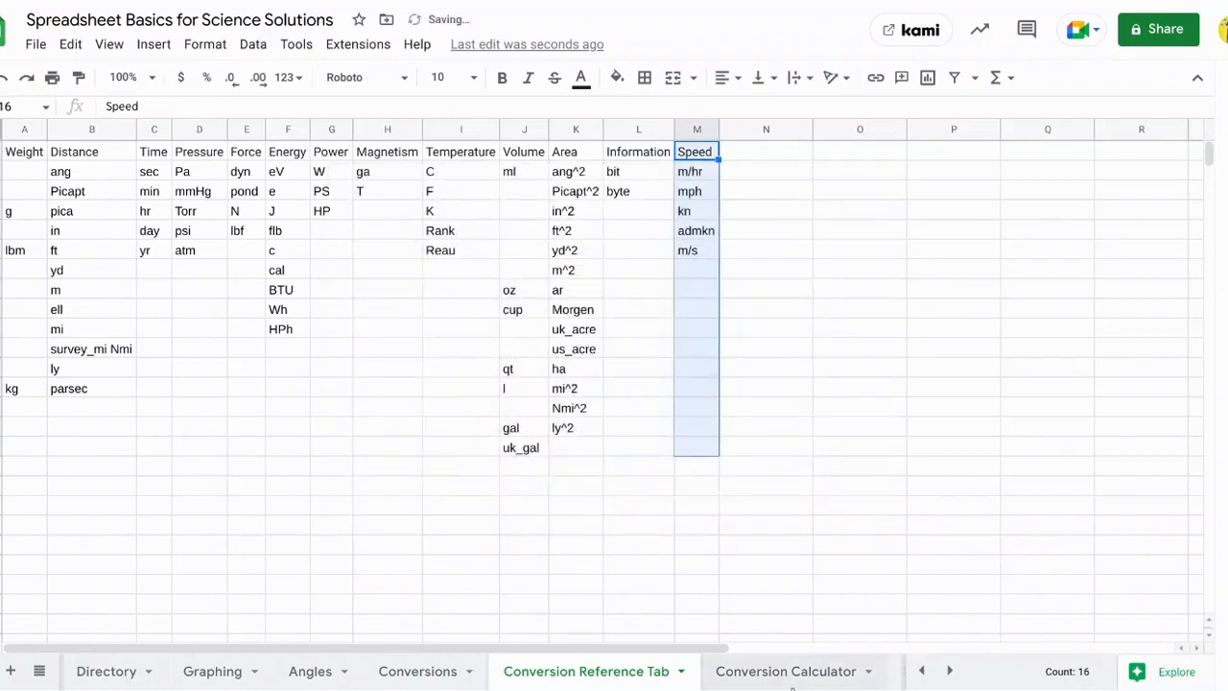
left_click(791, 687)
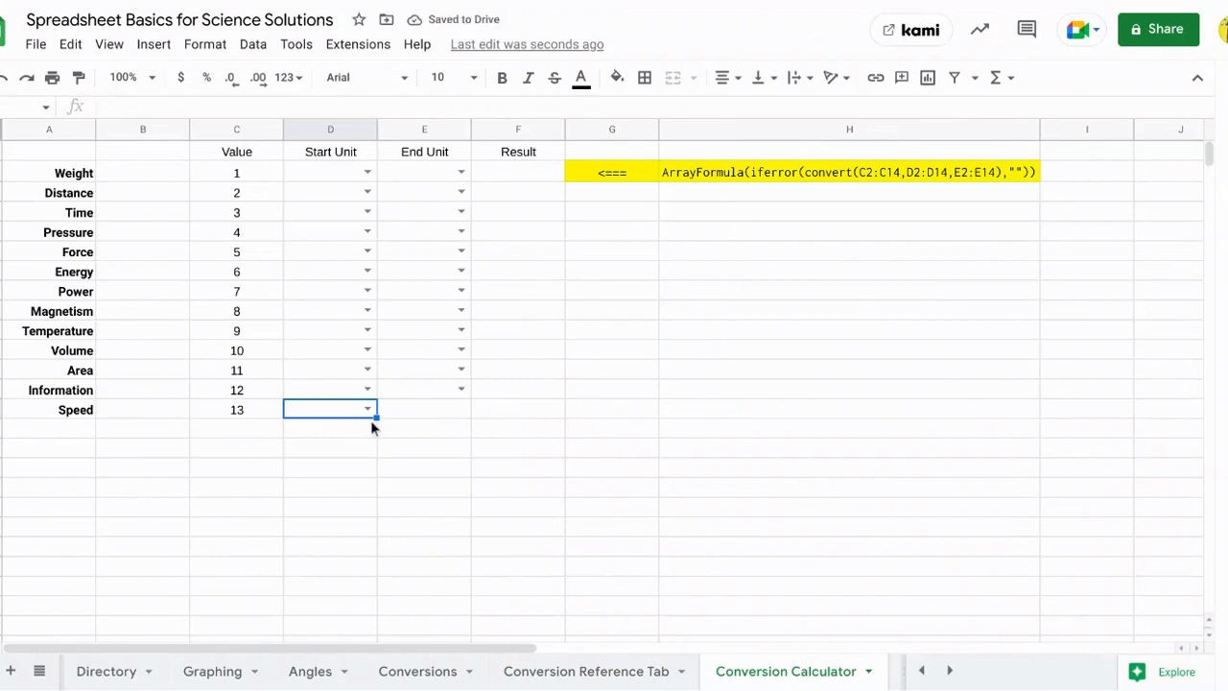
left_click_drag(379, 416, 451, 415)
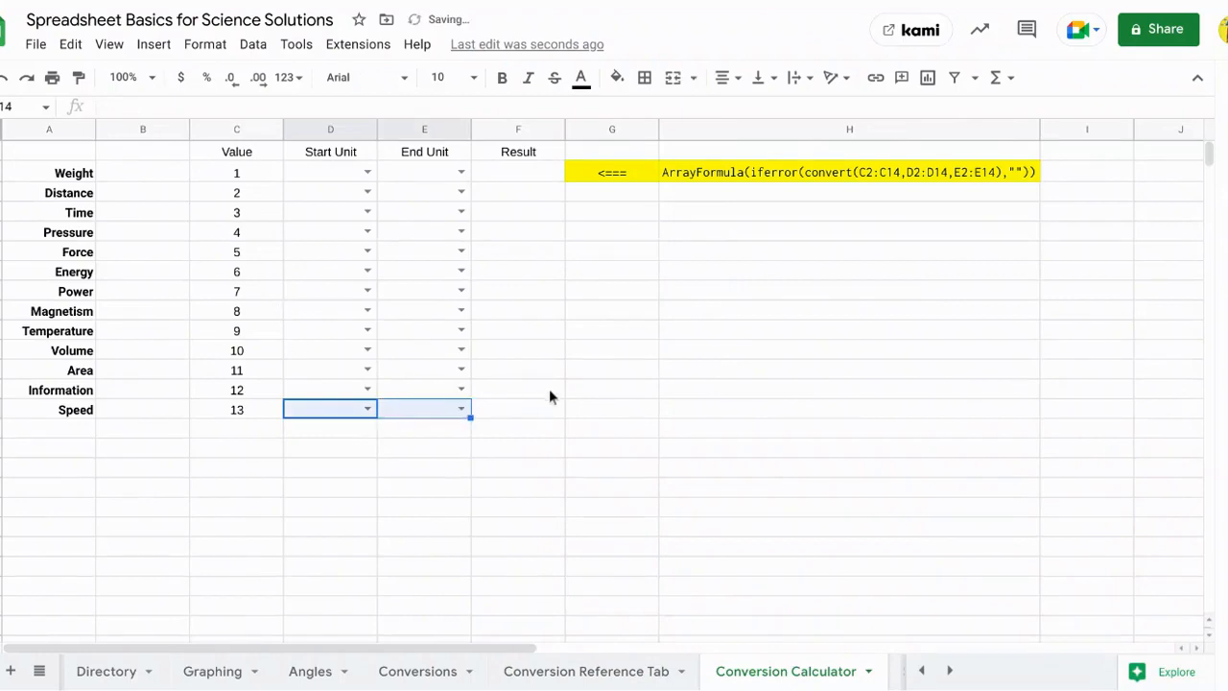
left_click(554, 388)
- Review the ArrayFormula conversion formula in the Result cell F2 and the ranges it references
left_click(521, 171)
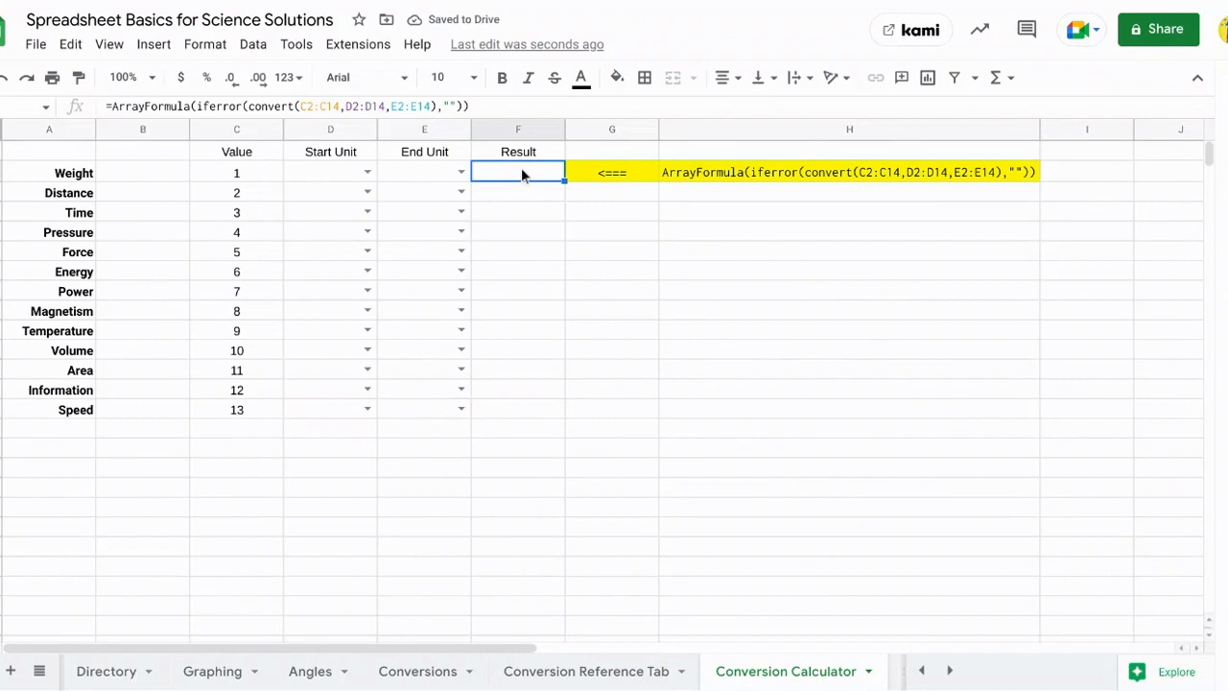
left_click(489, 105)
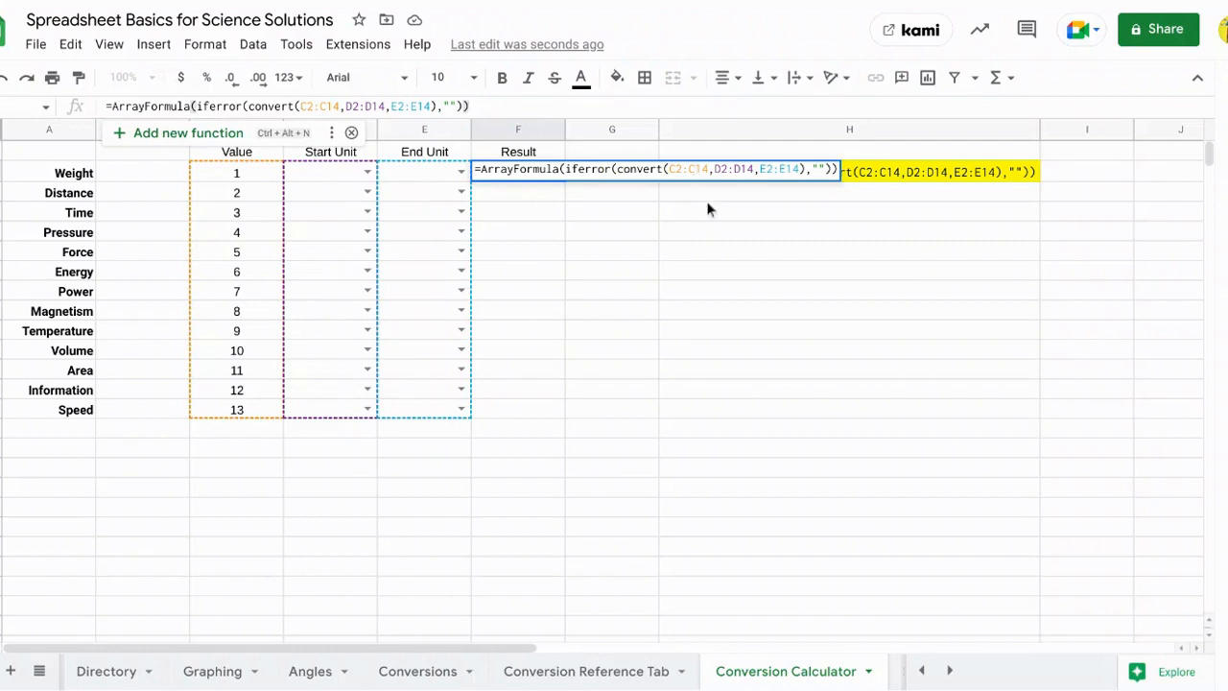
key("Return")
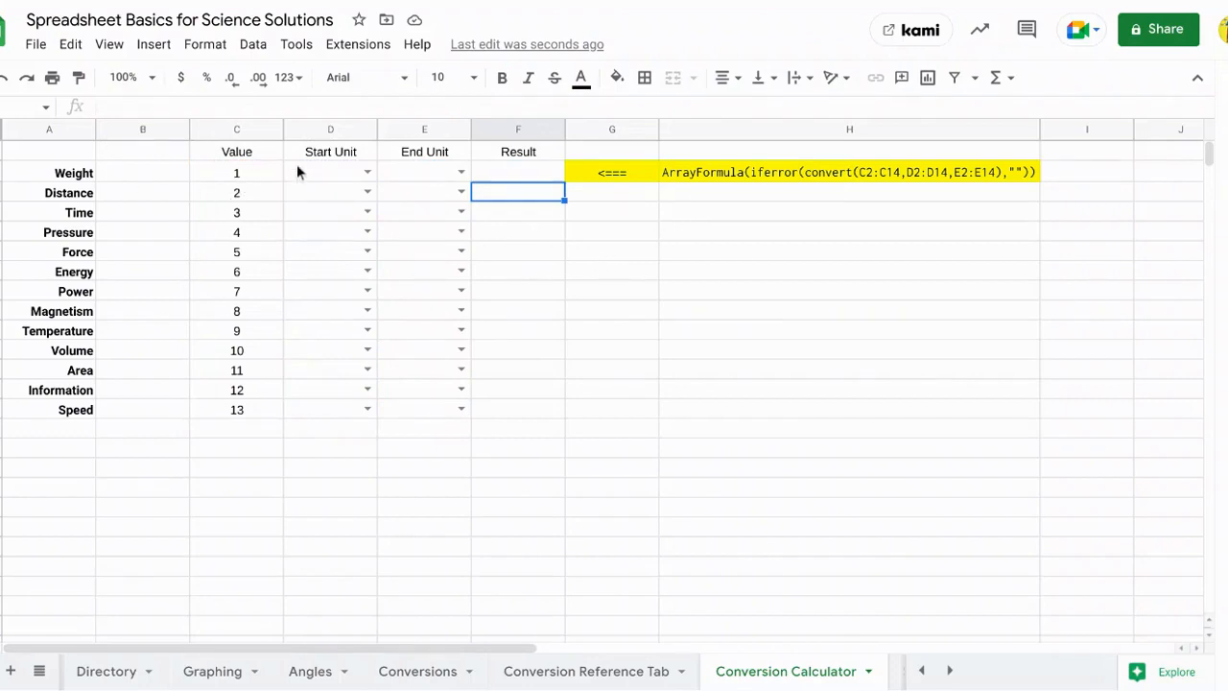
- Set the Weight row's Start Unit to g and its End Unit to lbm
left_click(367, 172)
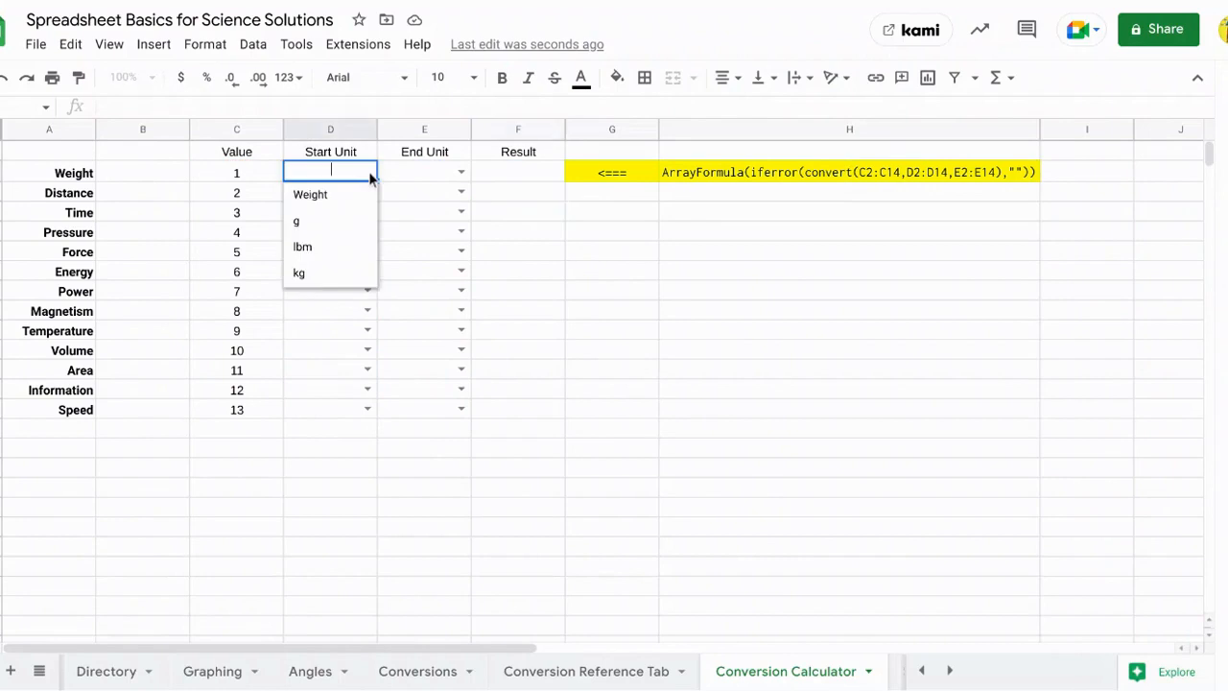
left_click(328, 224)
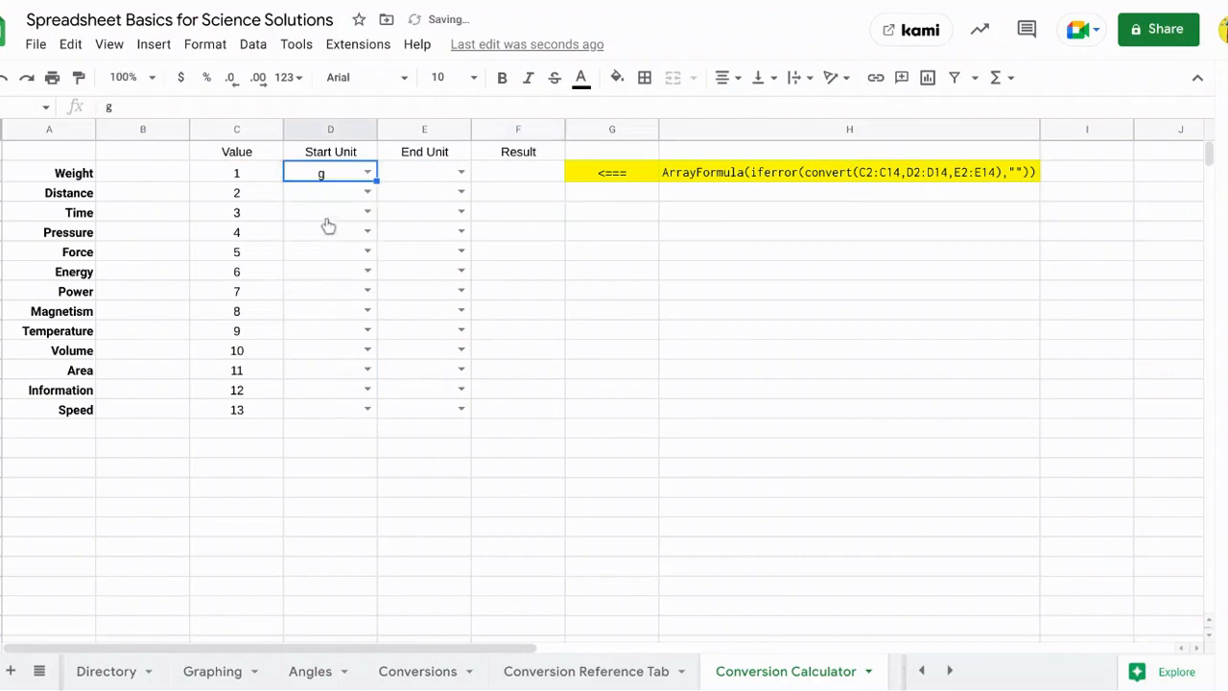
left_click(462, 172)
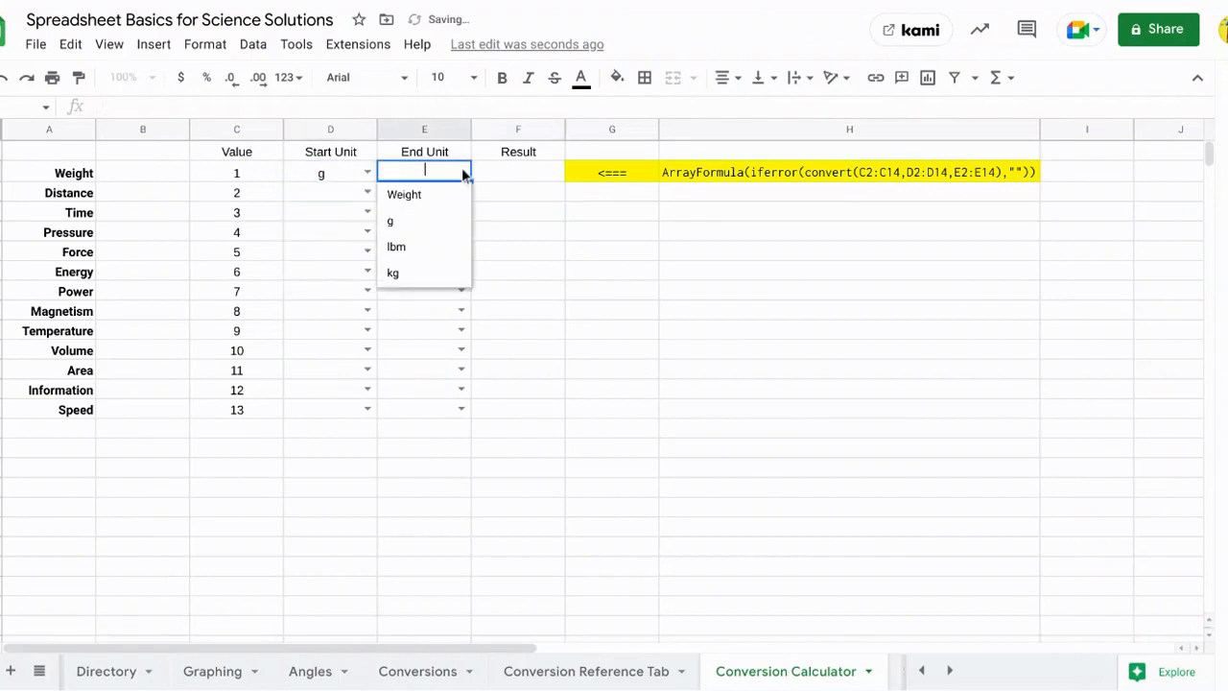
left_click(411, 250)
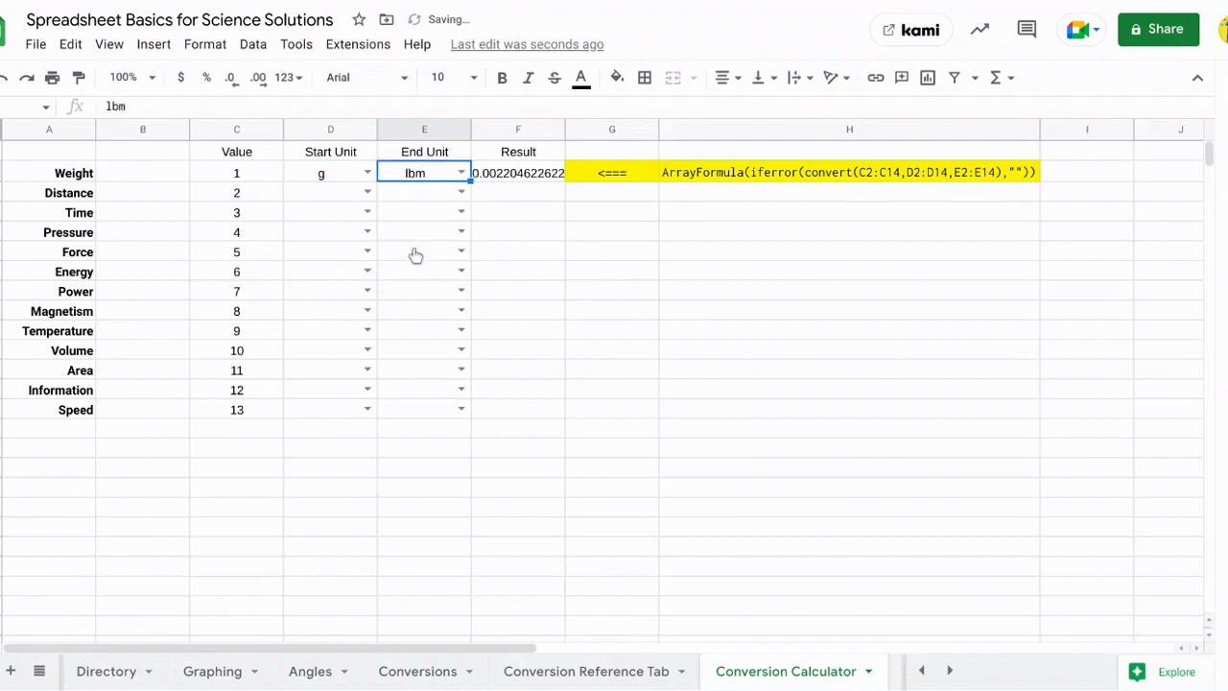
left_click(506, 240)
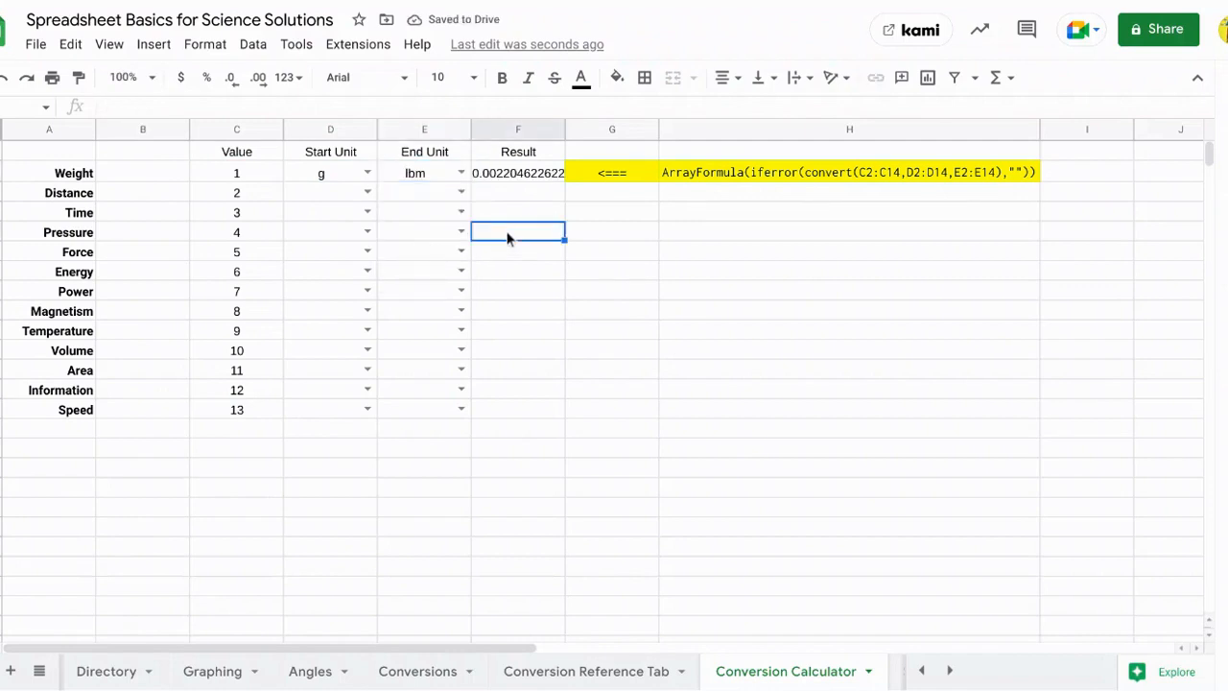
- Set the Distance row's Start Unit to m and its End Unit to ft
left_click(367, 193)
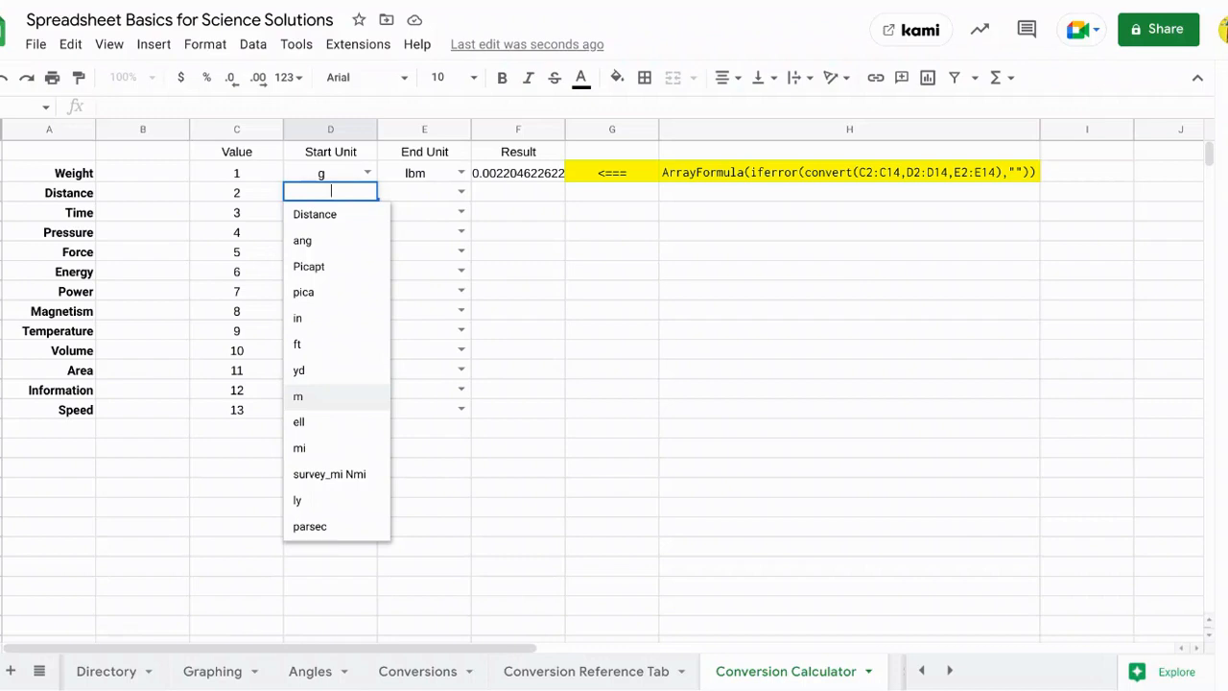
left_click(305, 398)
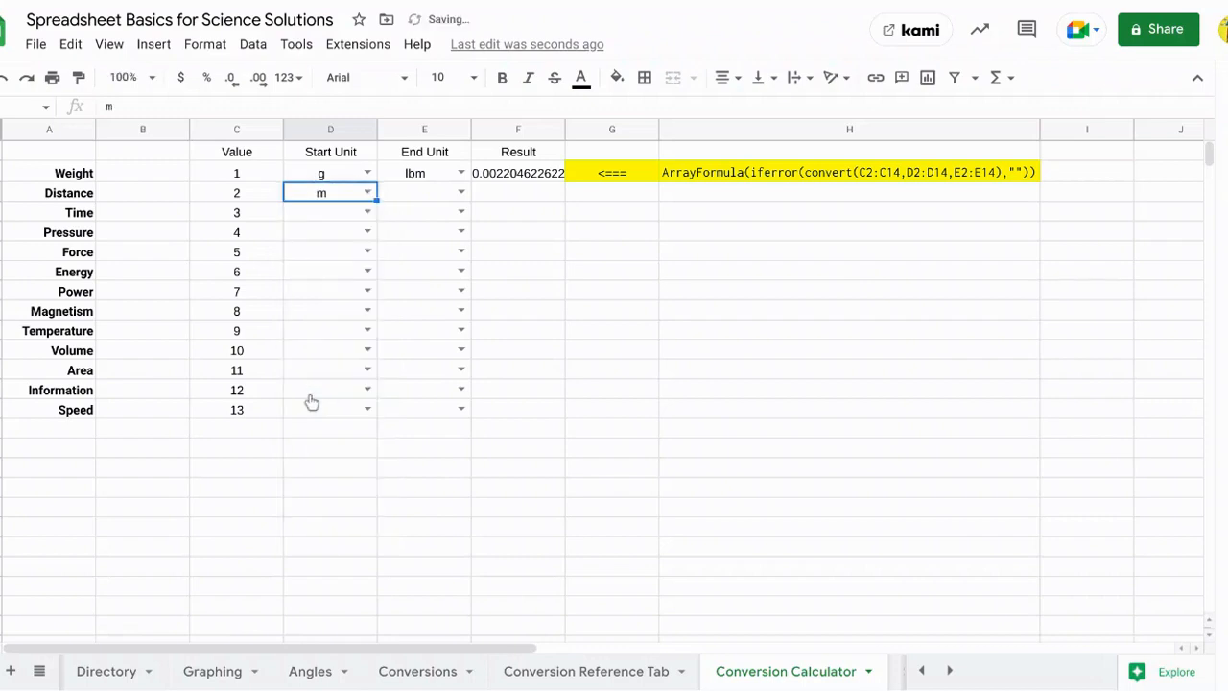
left_click(460, 192)
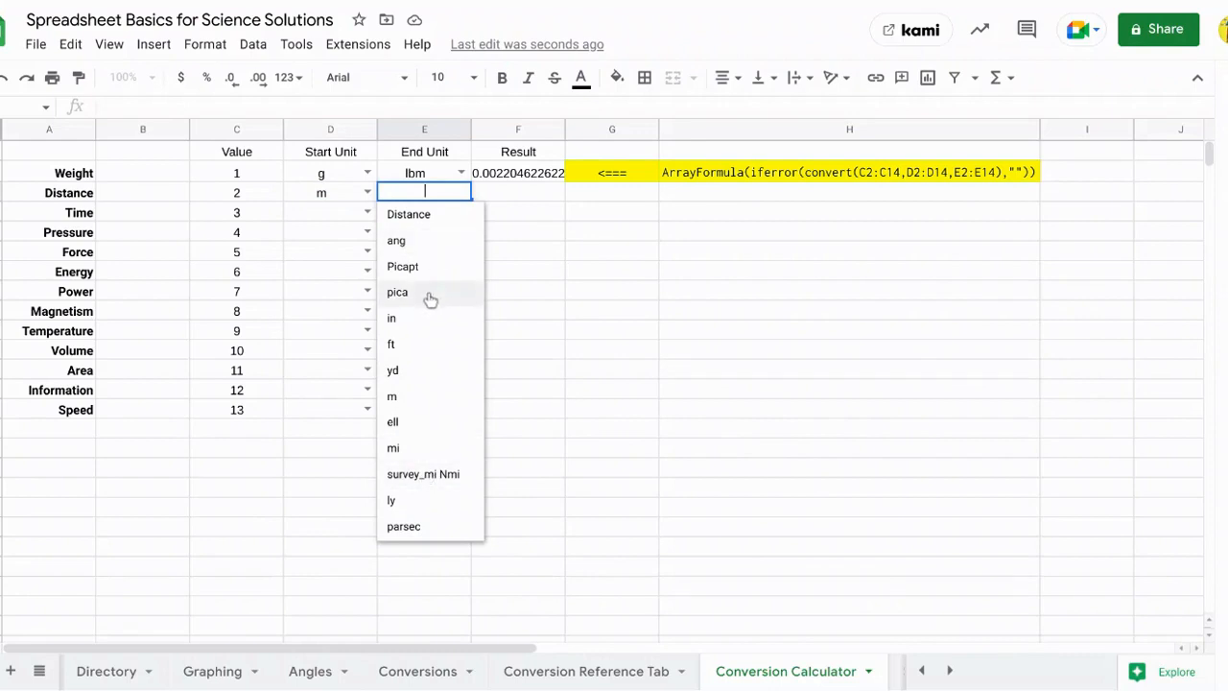
left_click(411, 345)
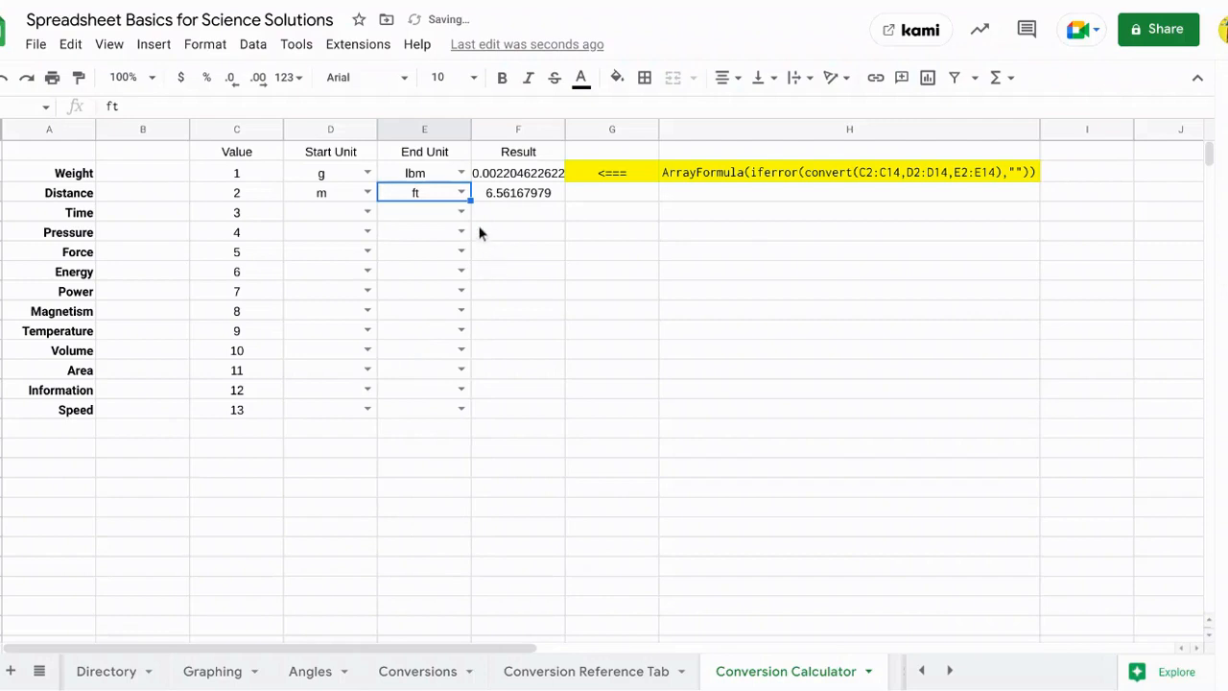
left_click(639, 308)
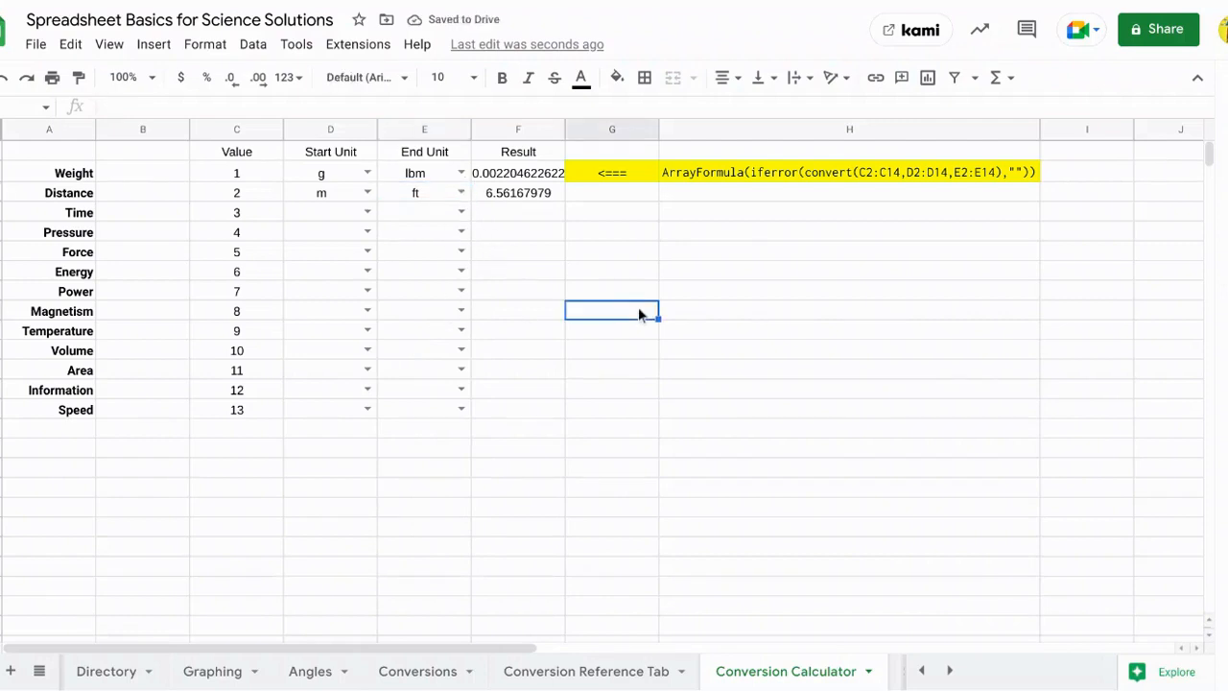
- Set the Time row's Start Unit to yr and its End Unit to sec
left_click(367, 212)
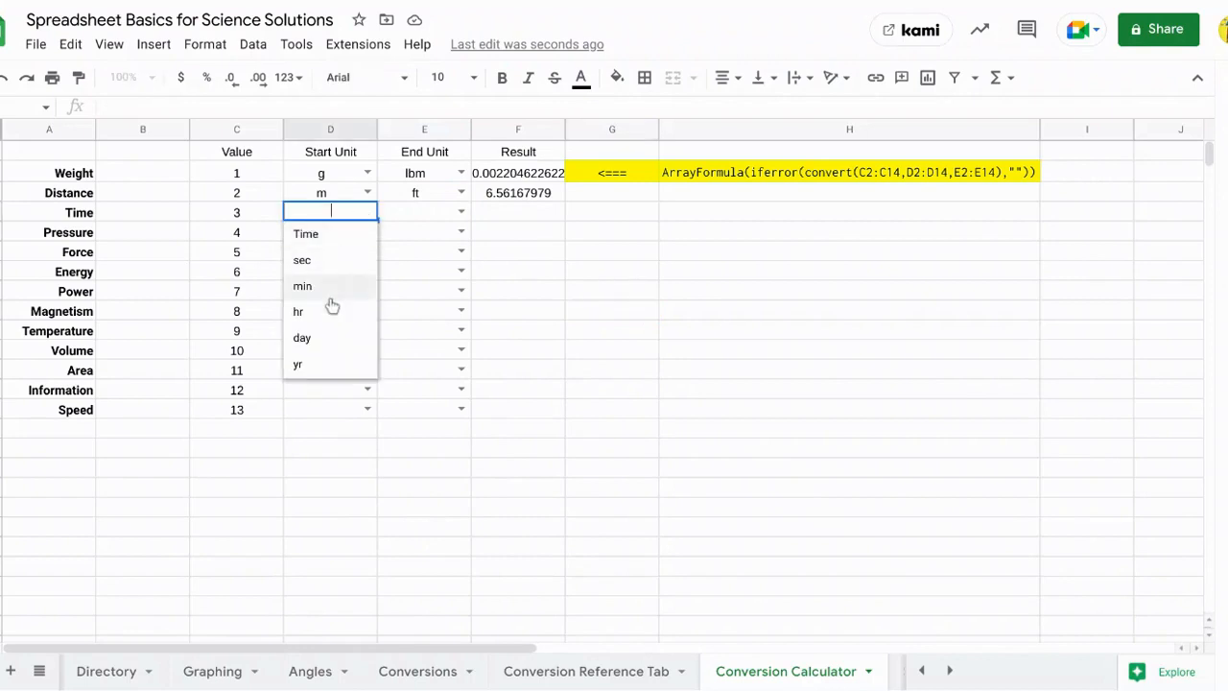
left_click(315, 365)
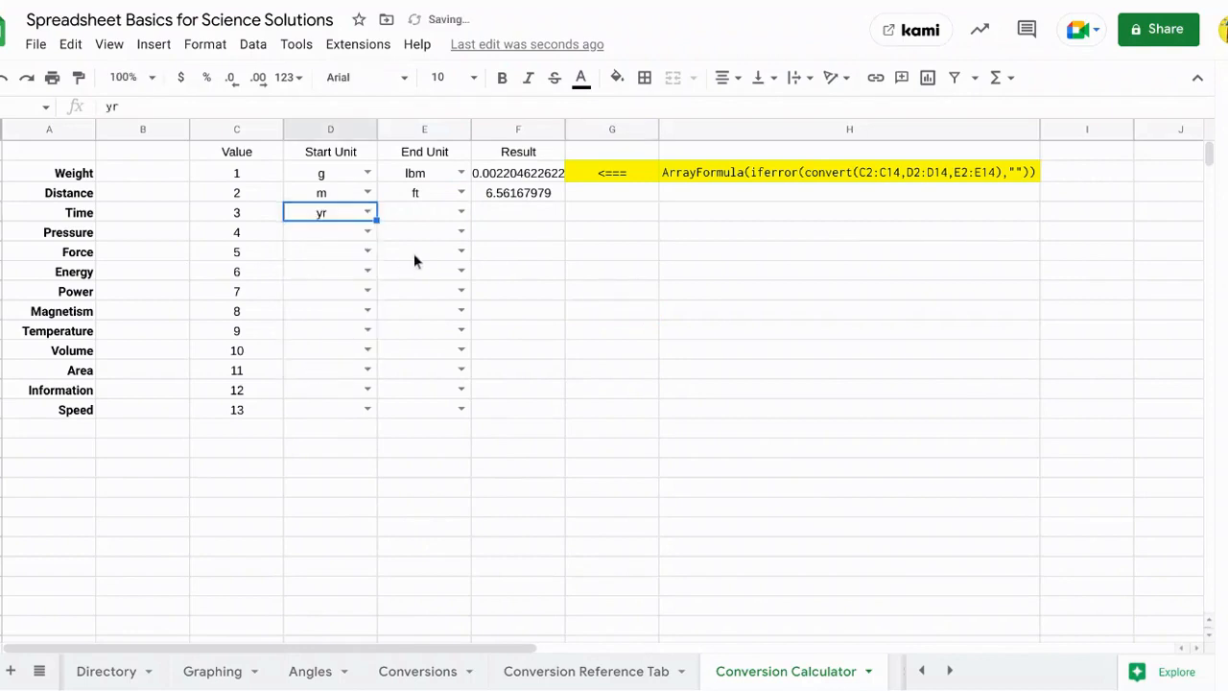
left_click(460, 212)
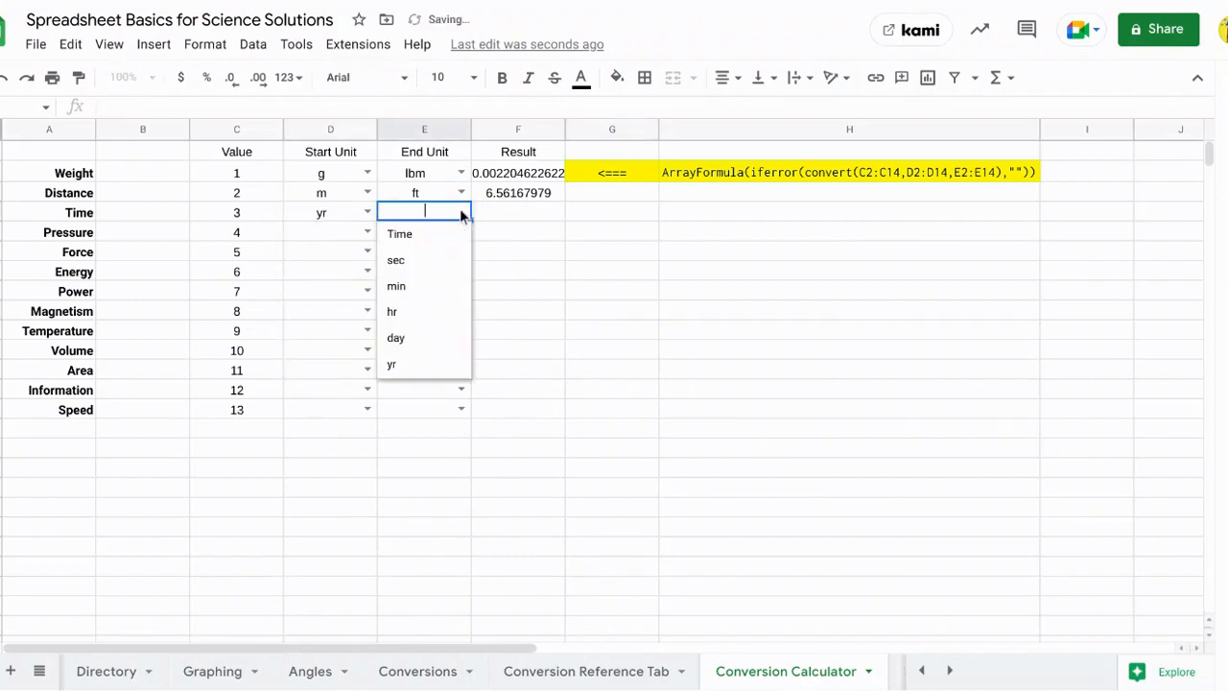
left_click(427, 268)
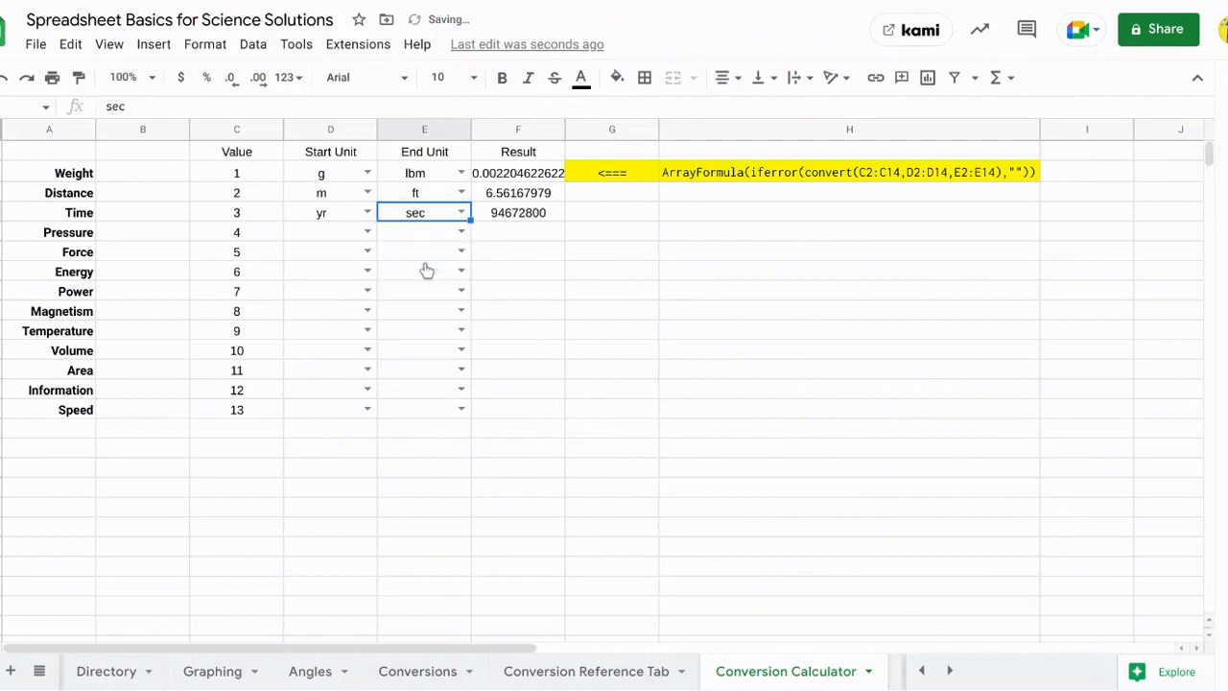
- Set the Pressure row's Start Unit to atm and its End Unit to mmHg
left_click(367, 232)
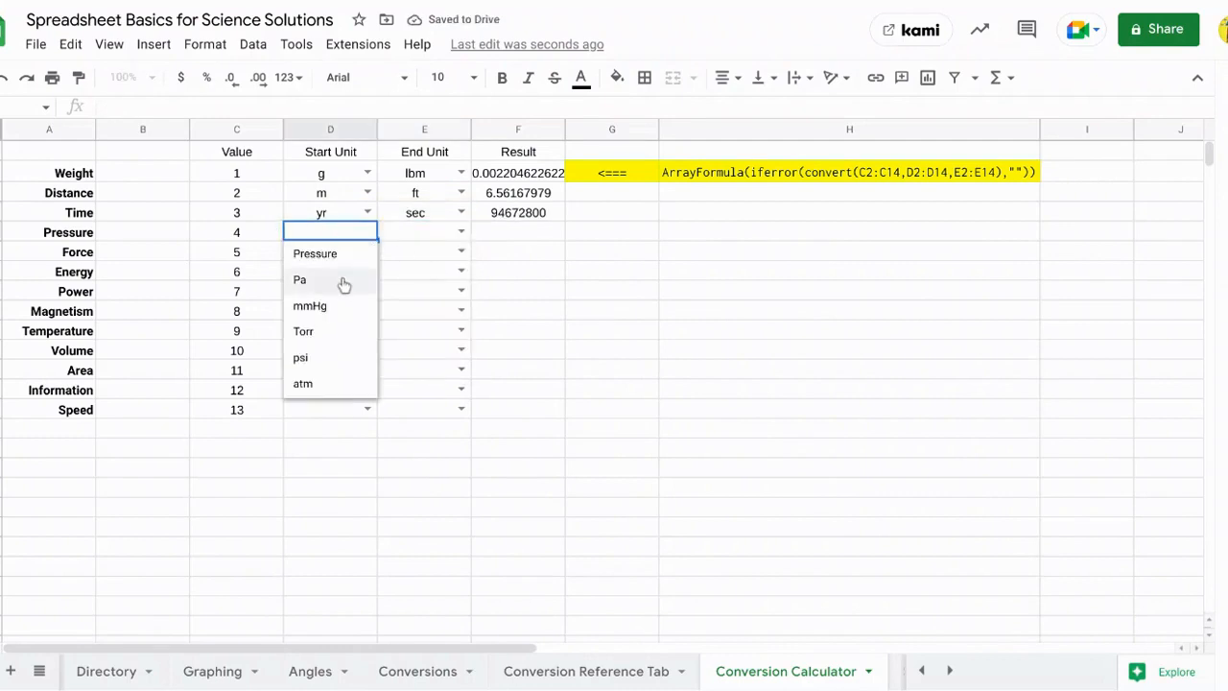
left_click(322, 383)
left_click(460, 232)
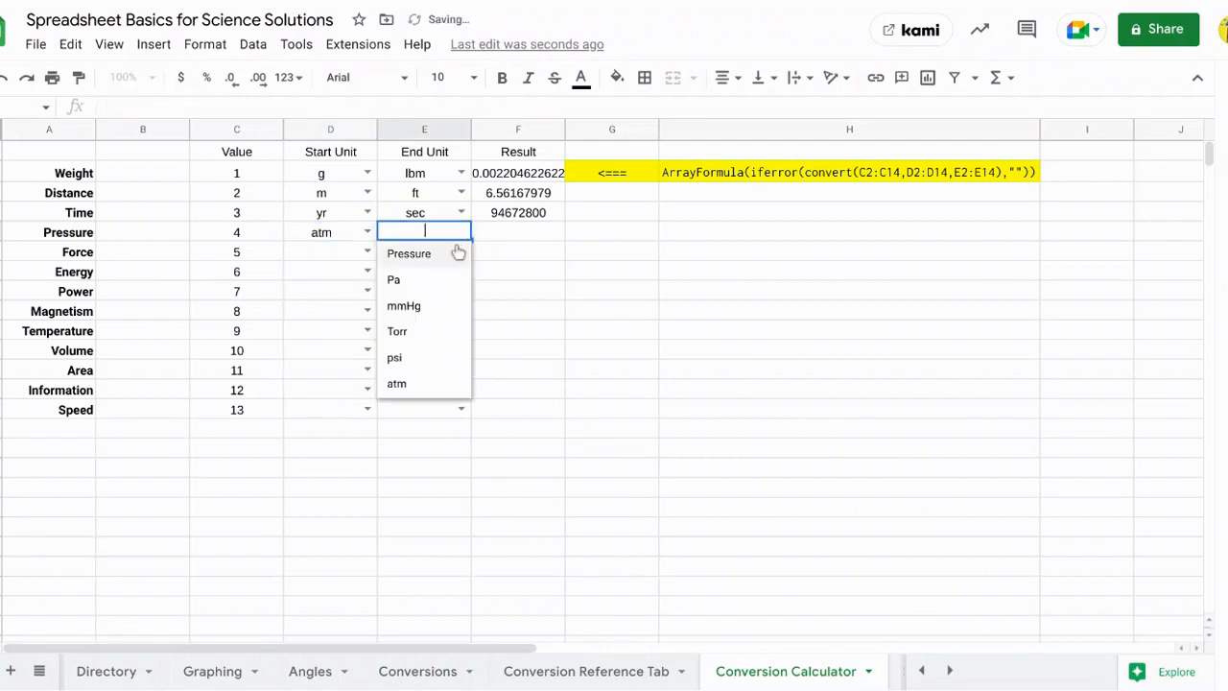
left_click(428, 307)
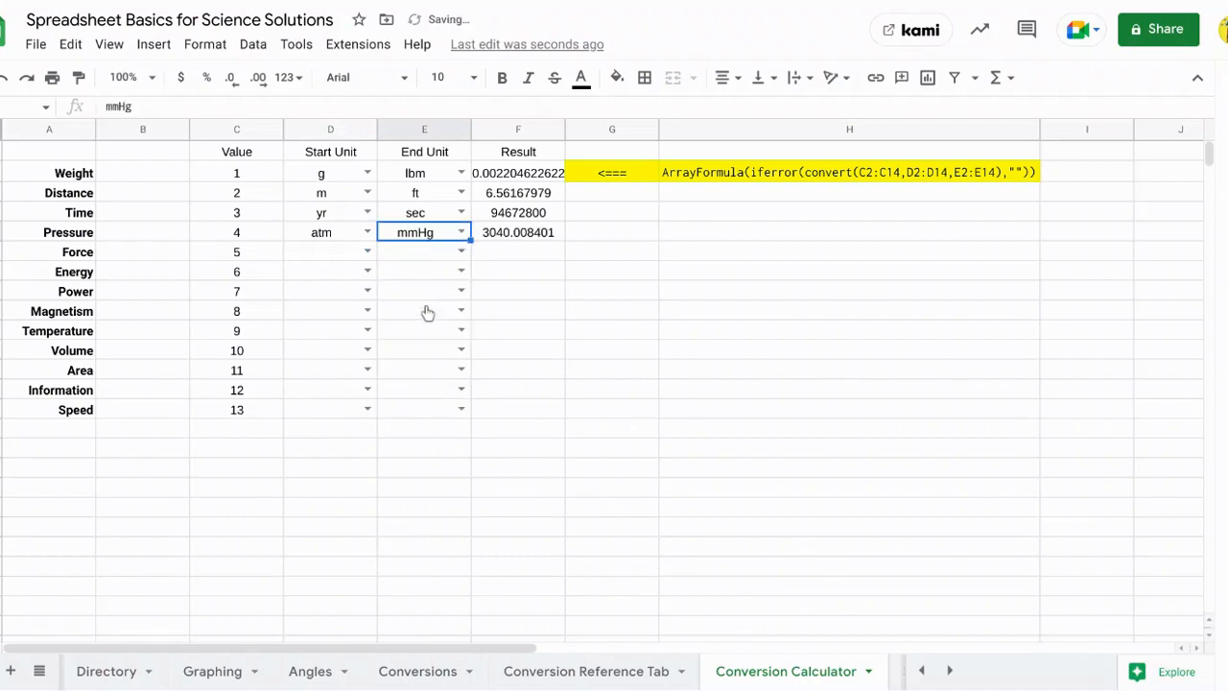
- Set the Force row's Start Unit to lbf and its End Unit to N
left_click(367, 252)
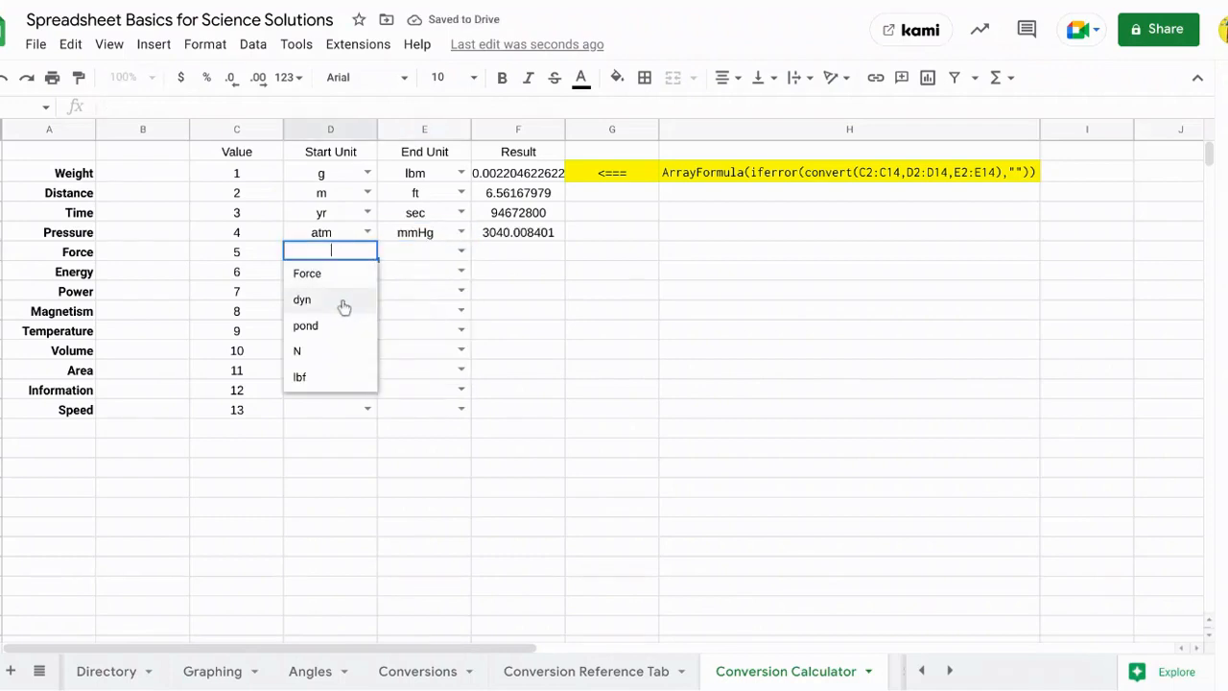
left_click(317, 381)
left_click(462, 252)
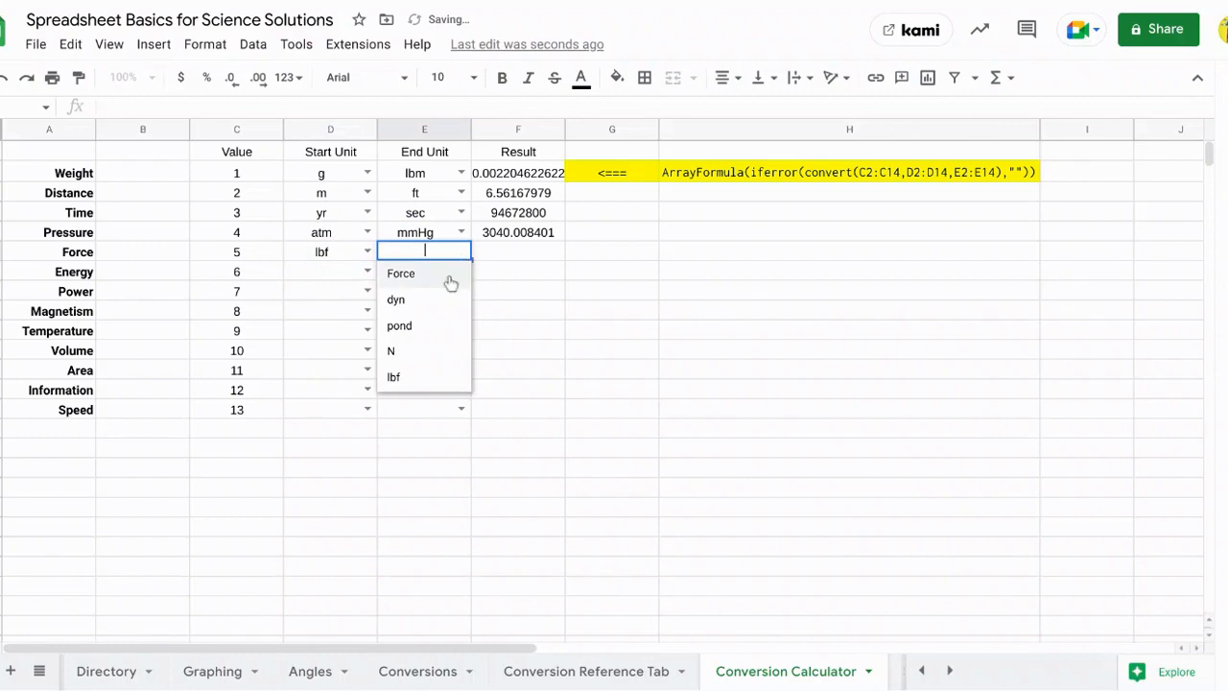
left_click(419, 351)
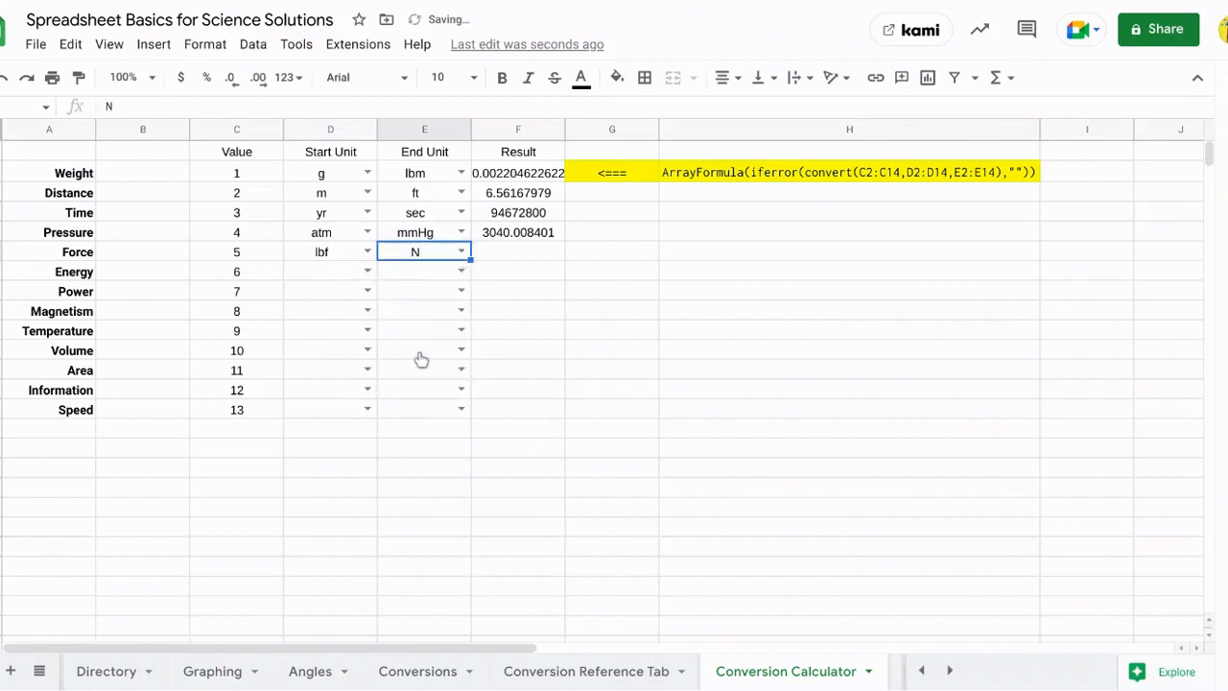
- Set the Energy row's Start Unit to J and its End Unit to c
left_click(367, 270)
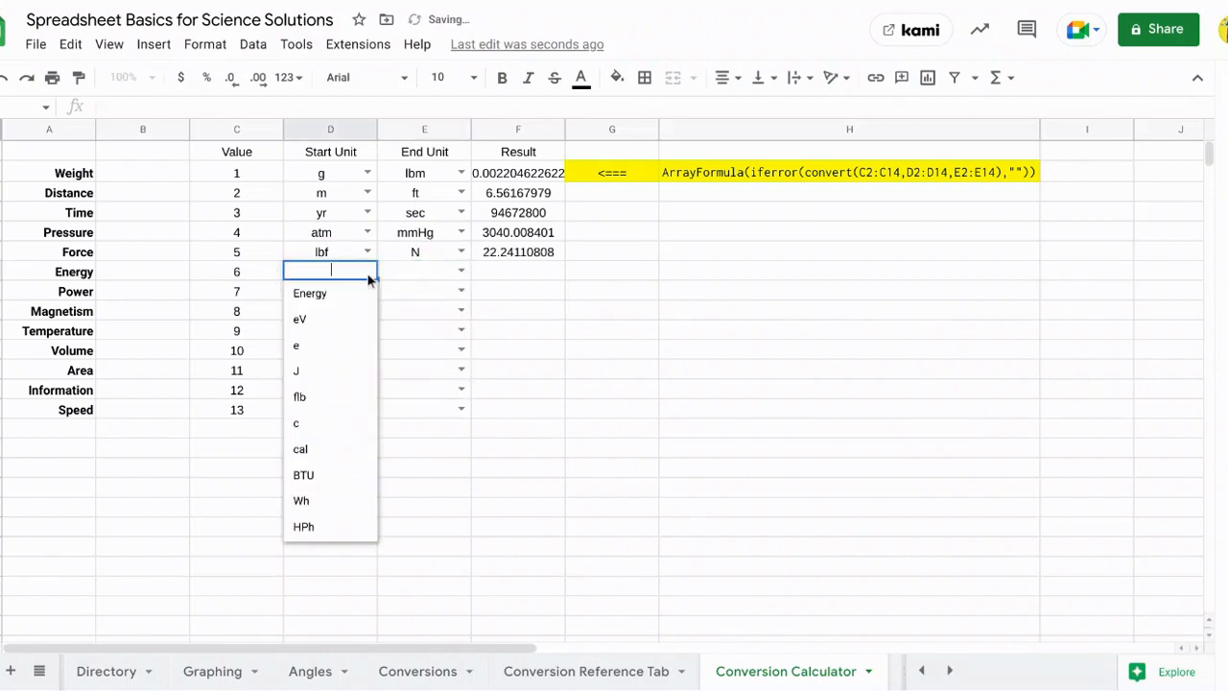
left_click(347, 374)
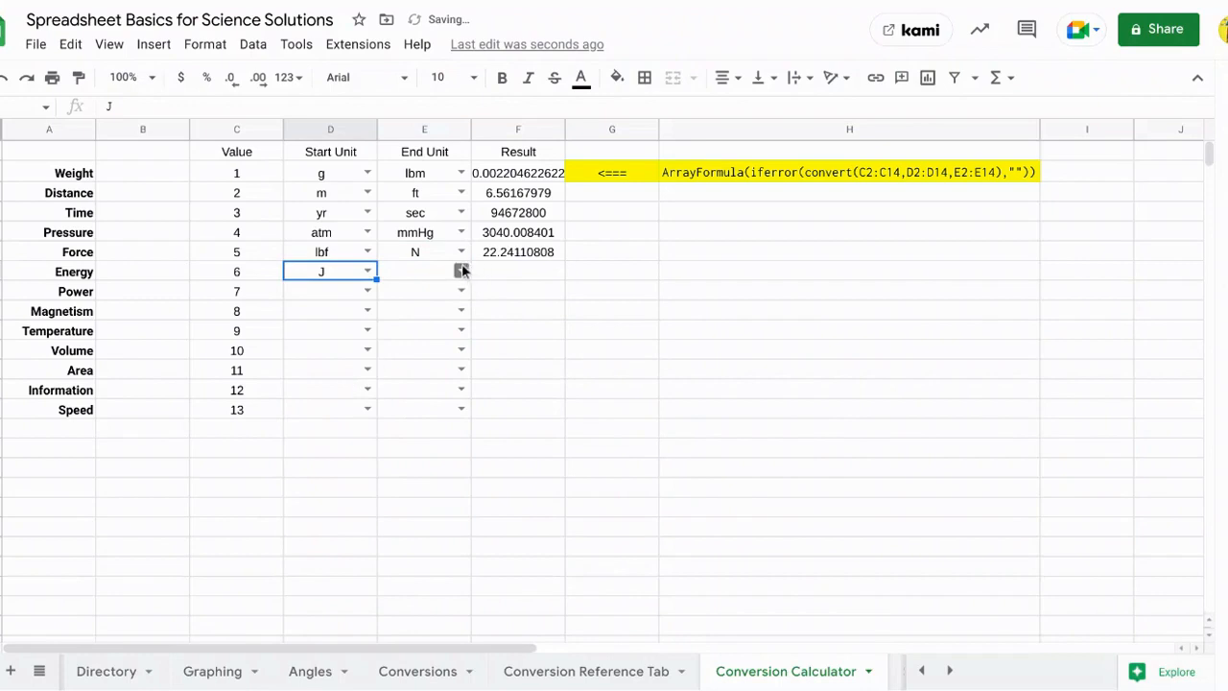
left_click(461, 270)
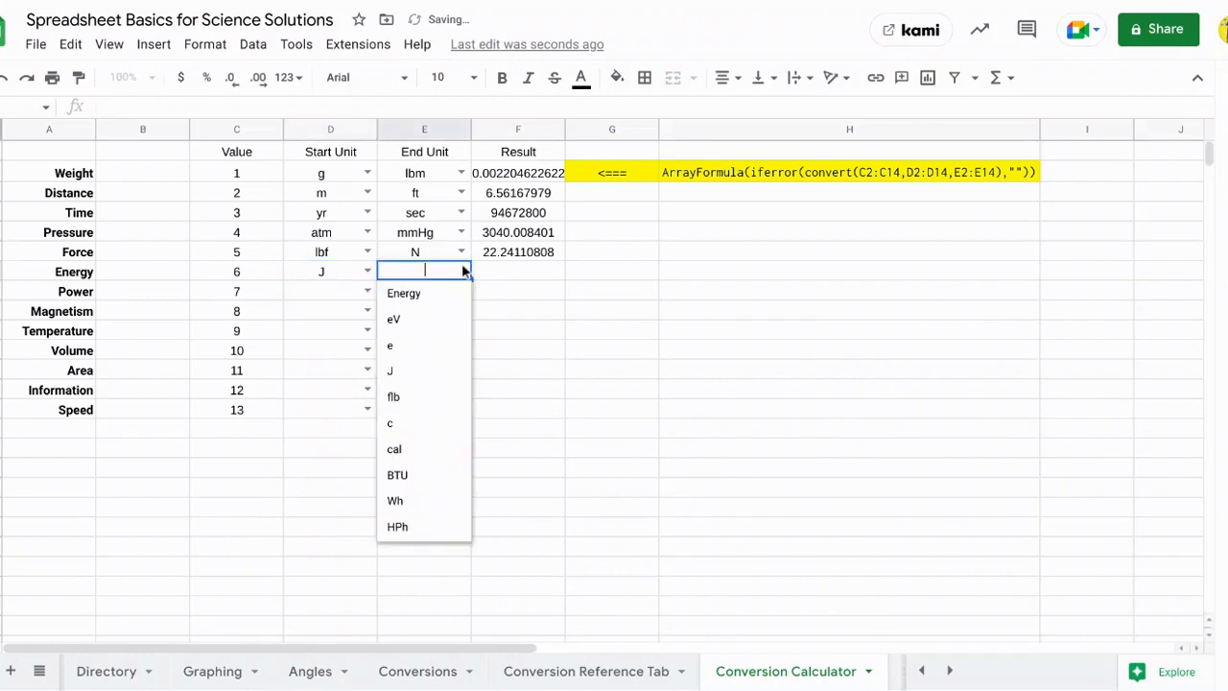
left_click(436, 427)
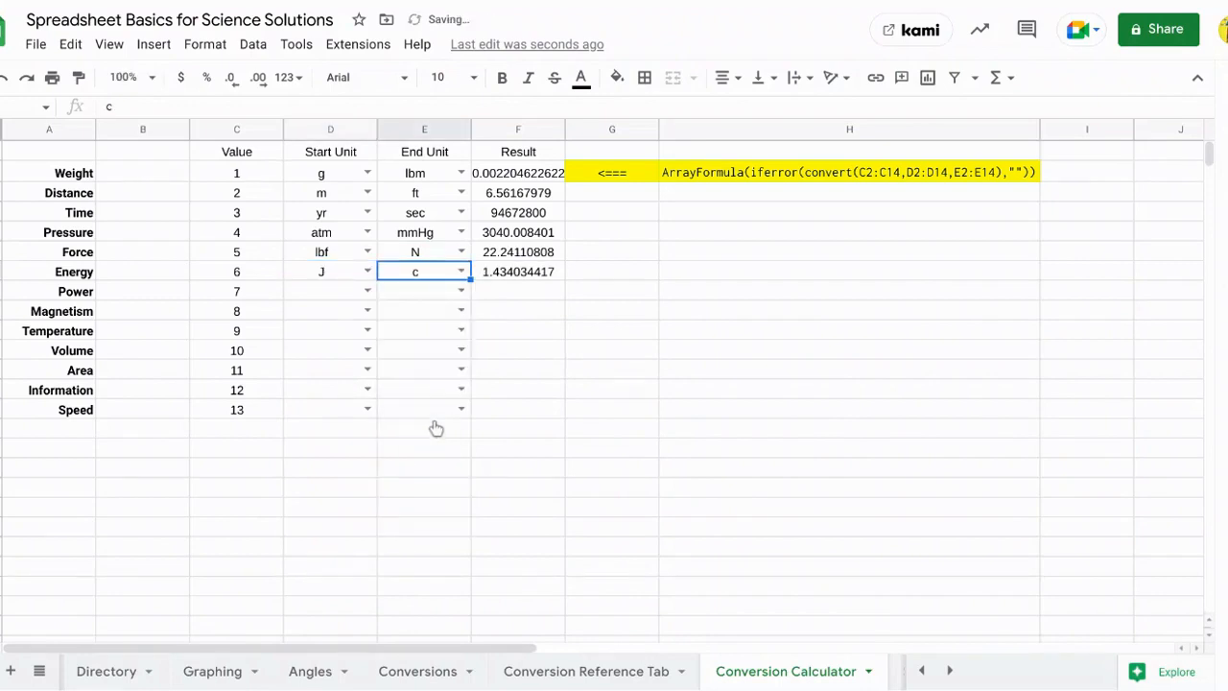
- Set the Power row's Start Unit to W and its End Unit to HP
left_click(366, 291)
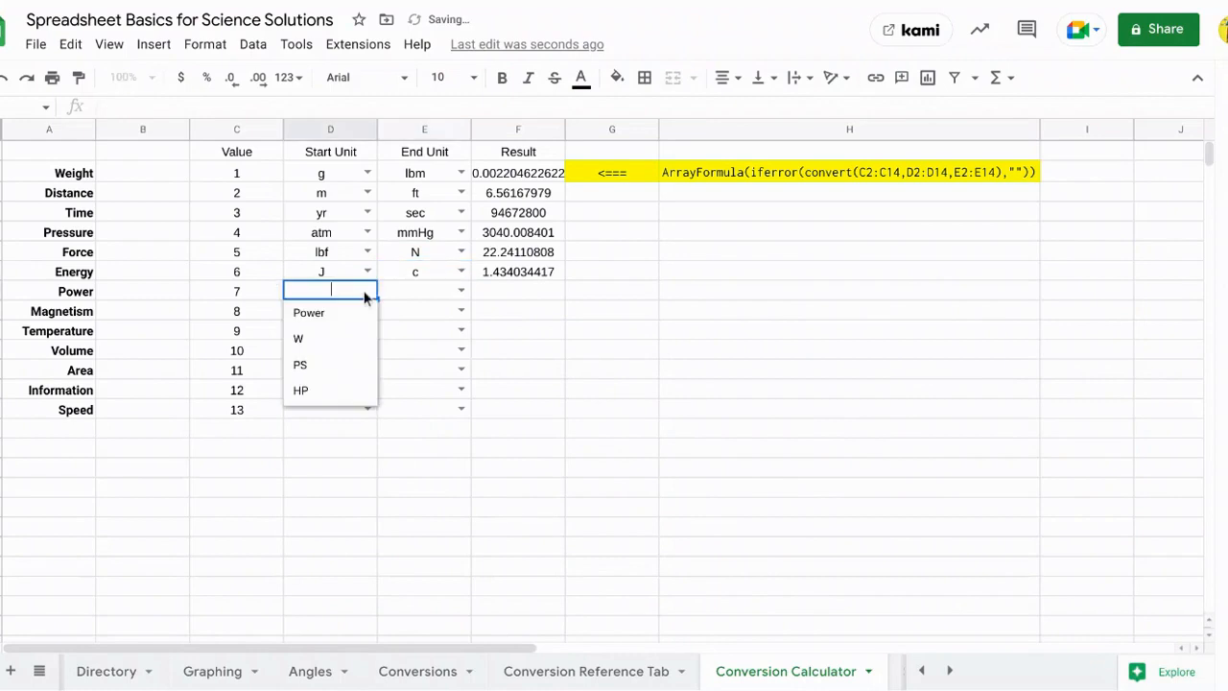
left_click(348, 340)
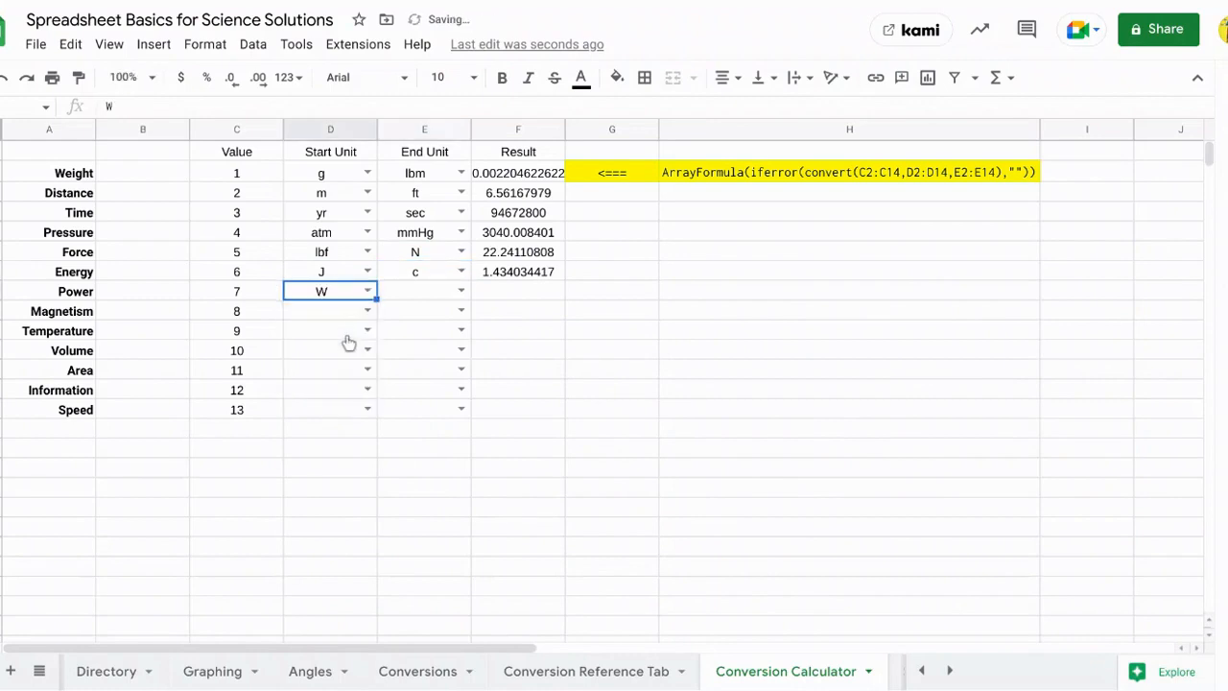
left_click(461, 292)
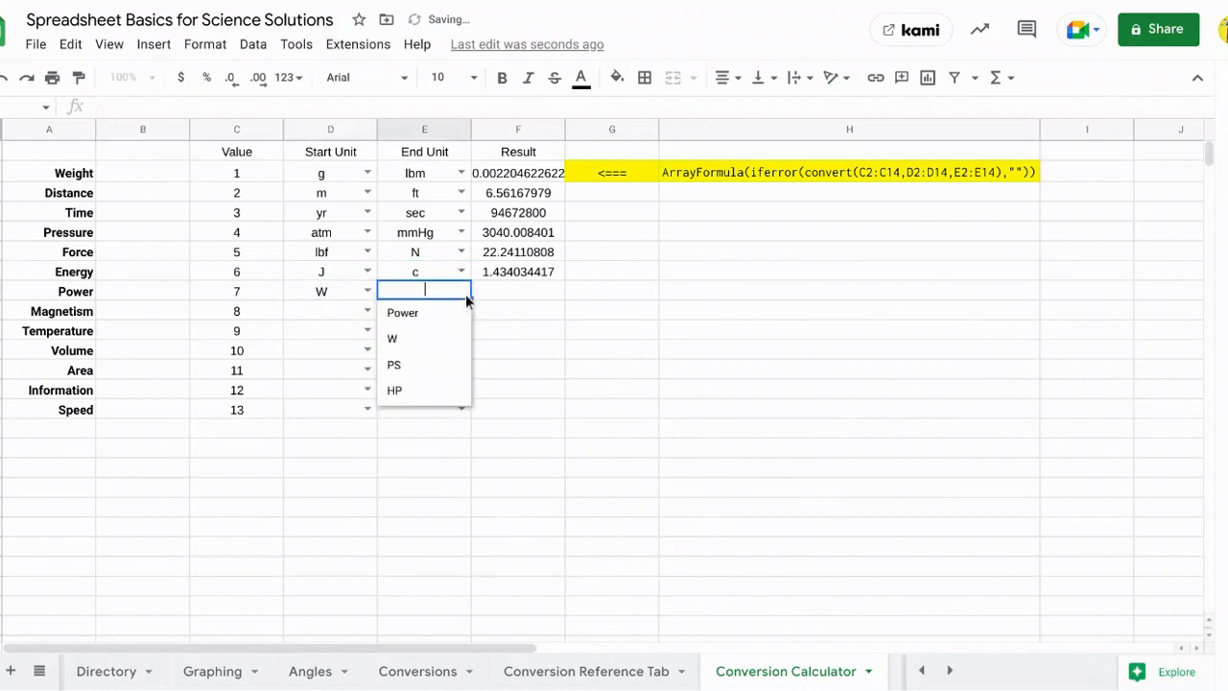
left_click(433, 396)
- Set the Magnetism row's Start Unit to ga and its End Unit to T
left_click(368, 310)
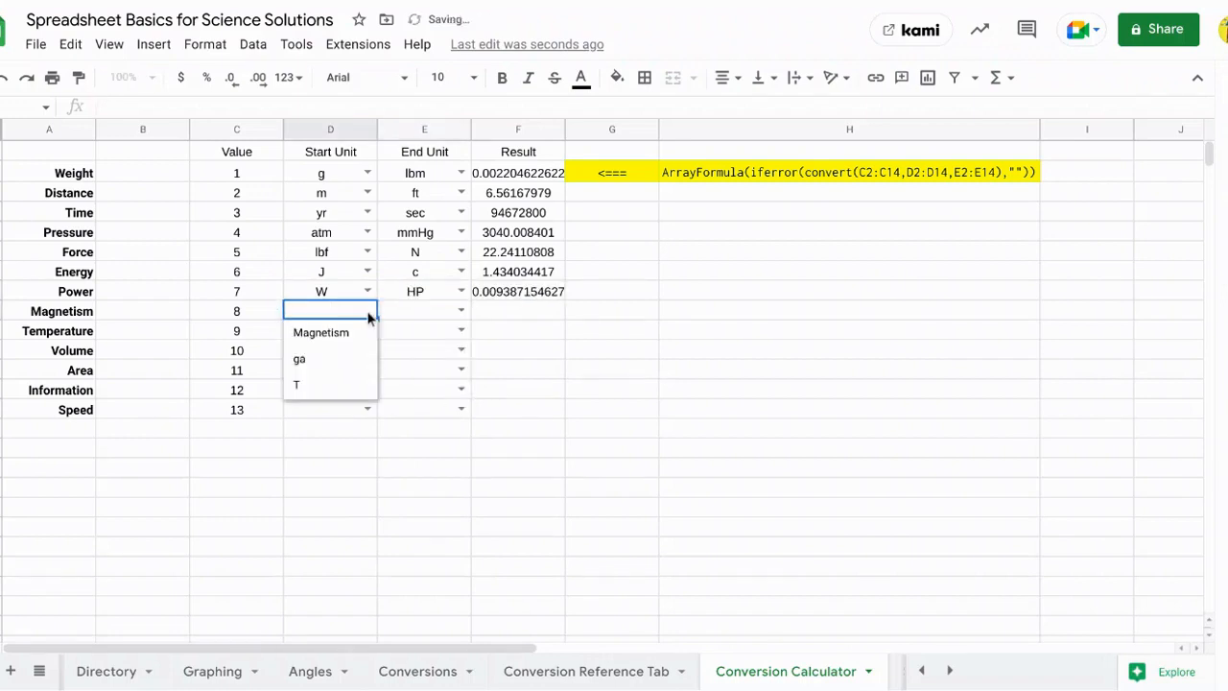
left_click(331, 360)
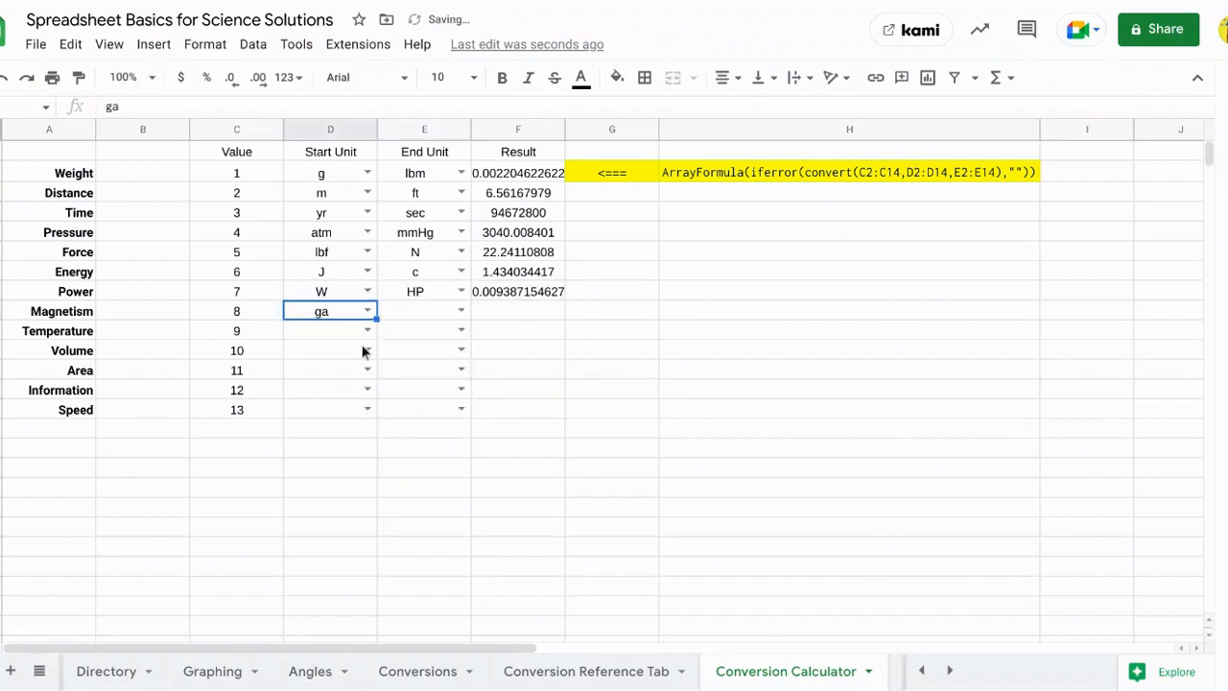
left_click(461, 310)
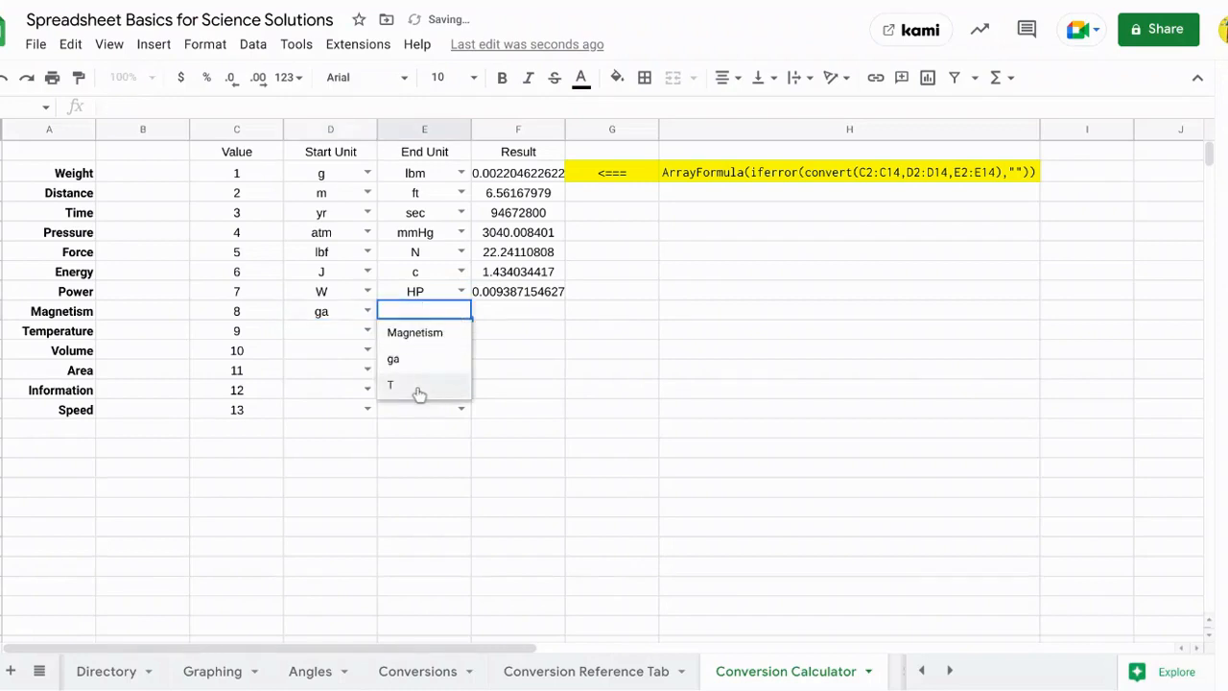
left_click(420, 385)
- Set the Temperature row's Start Unit to C and its End Unit to F
left_click(368, 332)
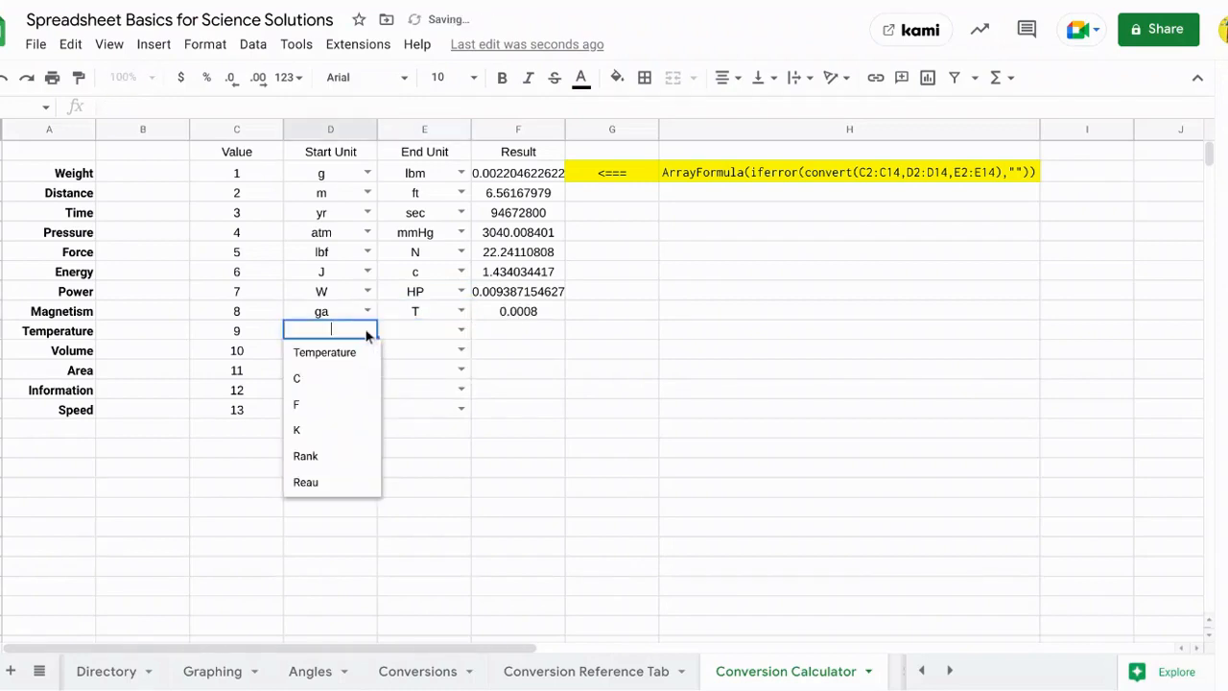
left_click(347, 380)
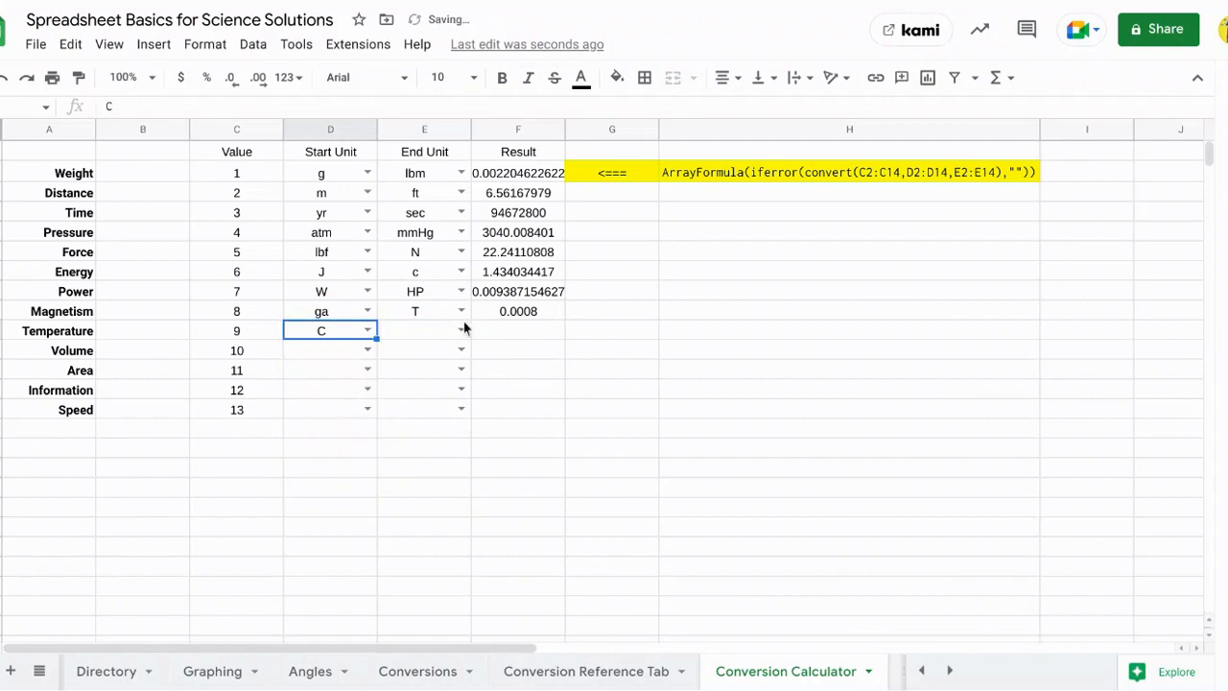
left_click(460, 330)
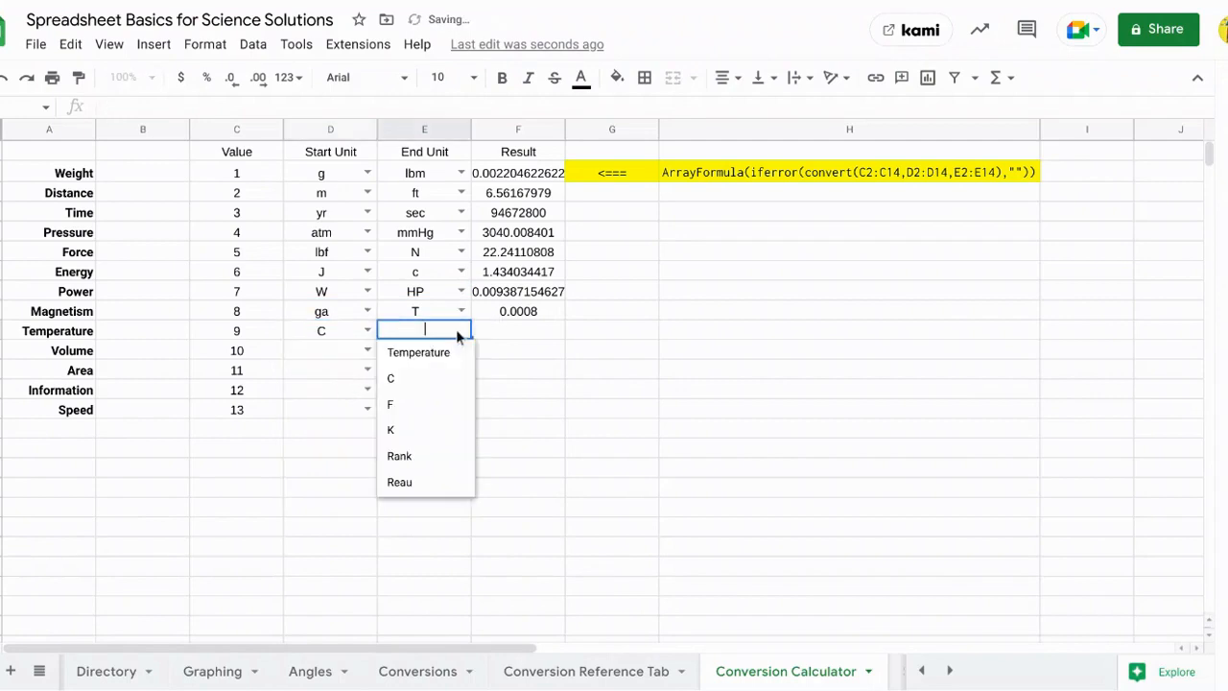
left_click(424, 410)
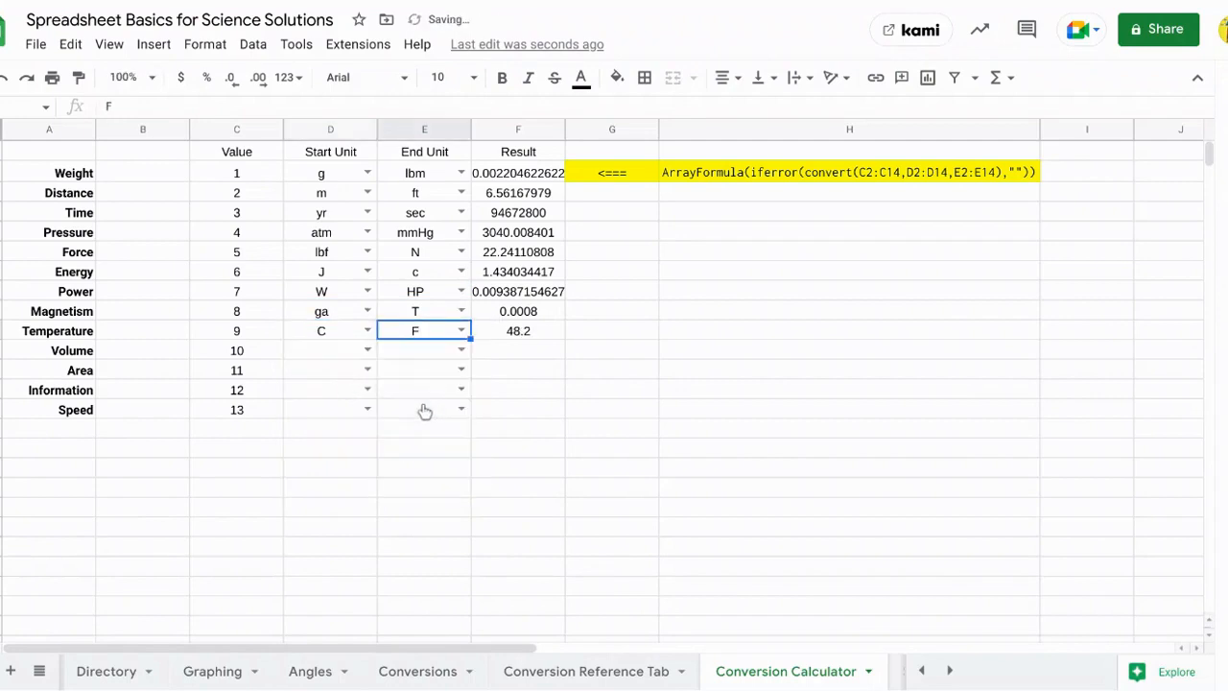
- Set the Volume row's Start Unit to ml and its End Unit to l
left_click(367, 351)
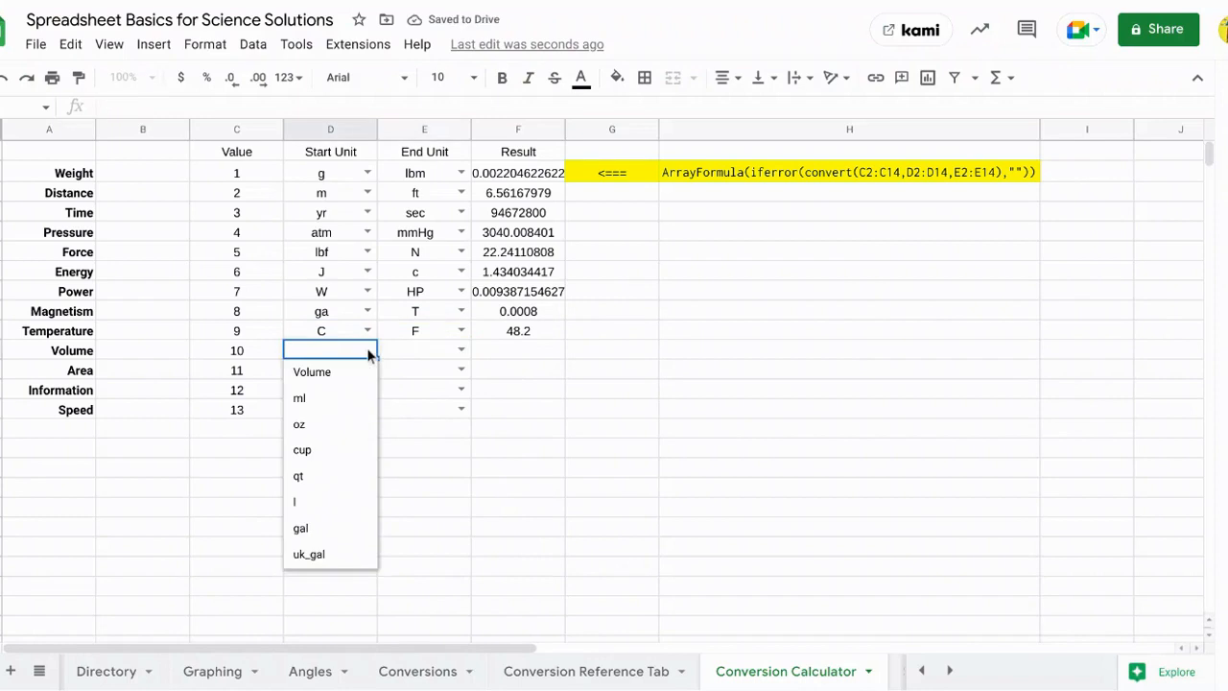
left_click(346, 407)
left_click(461, 353)
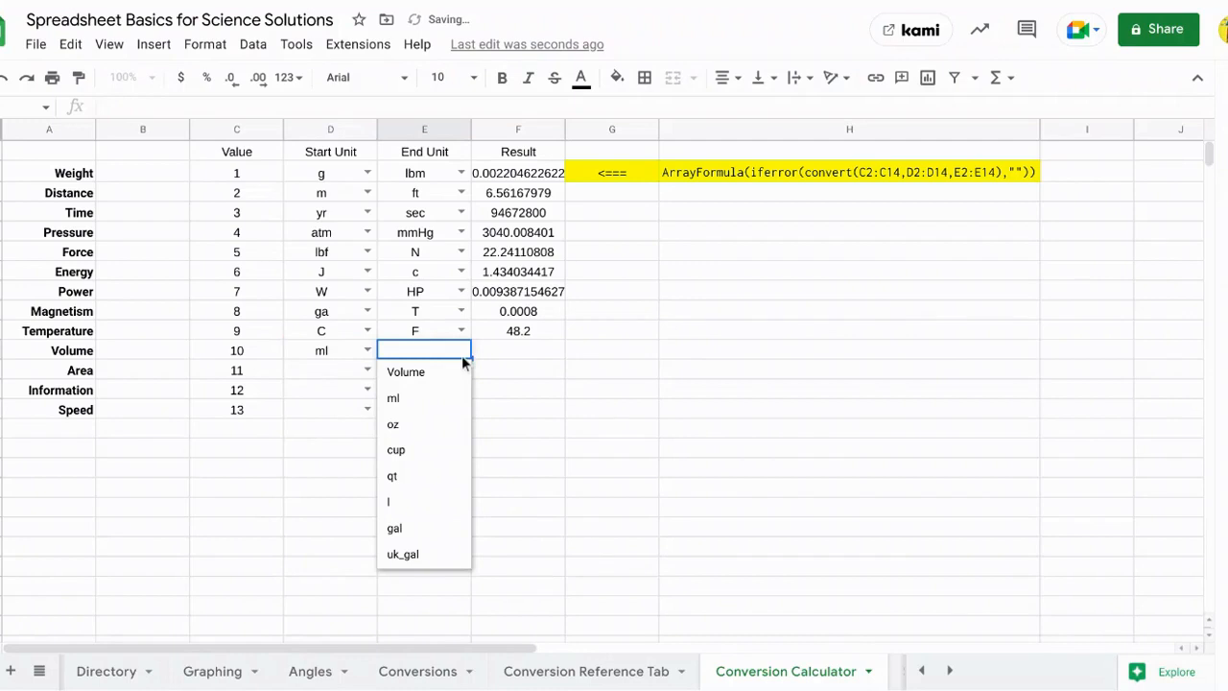
left_click(409, 502)
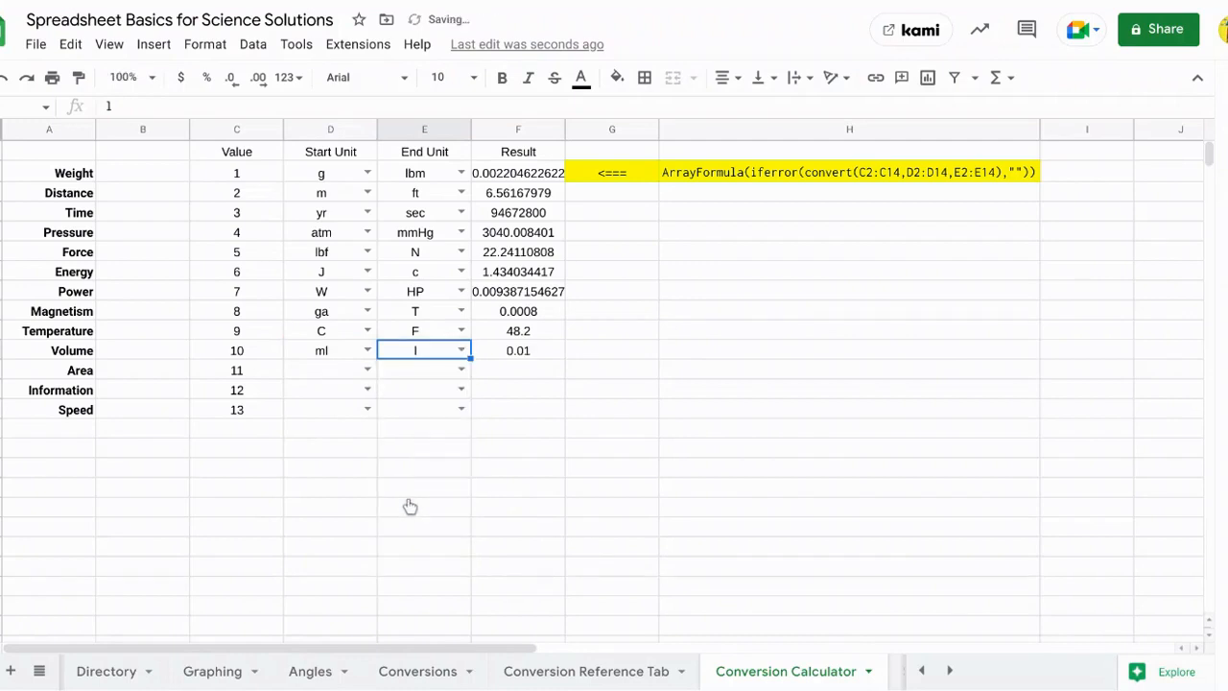
- Set the Area row's Start Unit to in^2 and its End Unit to m^2
left_click(368, 370)
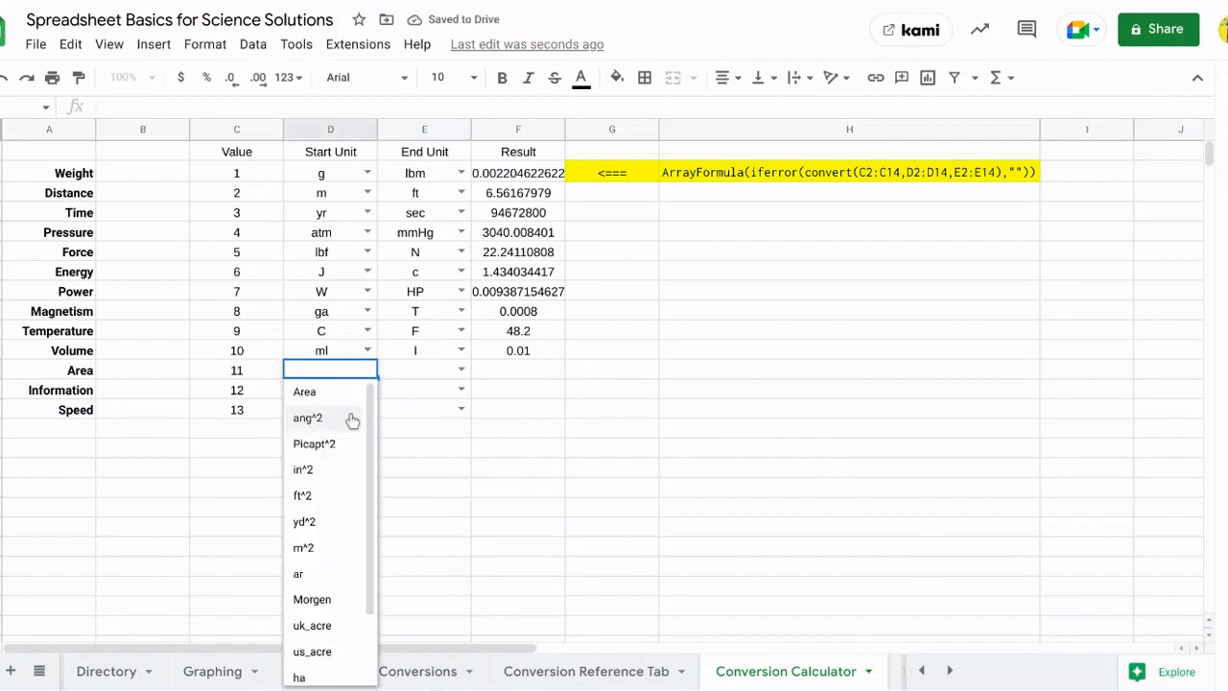
left_click(329, 482)
left_click(475, 369)
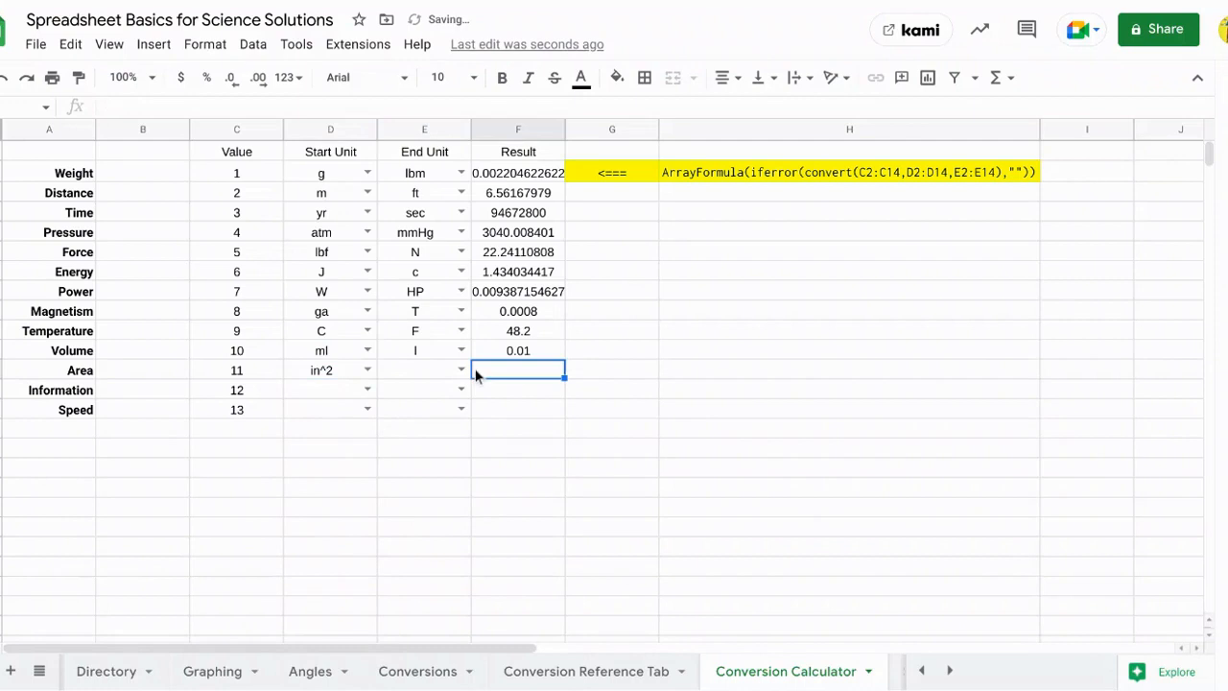
left_click(461, 370)
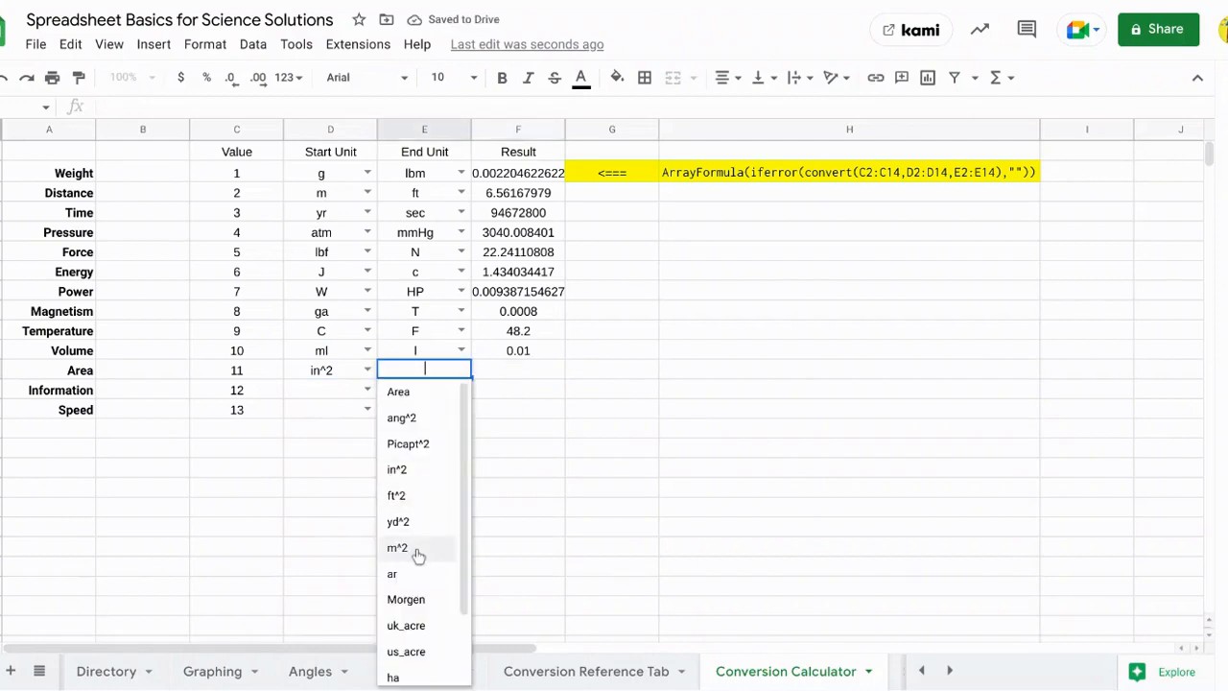
left_click(398, 548)
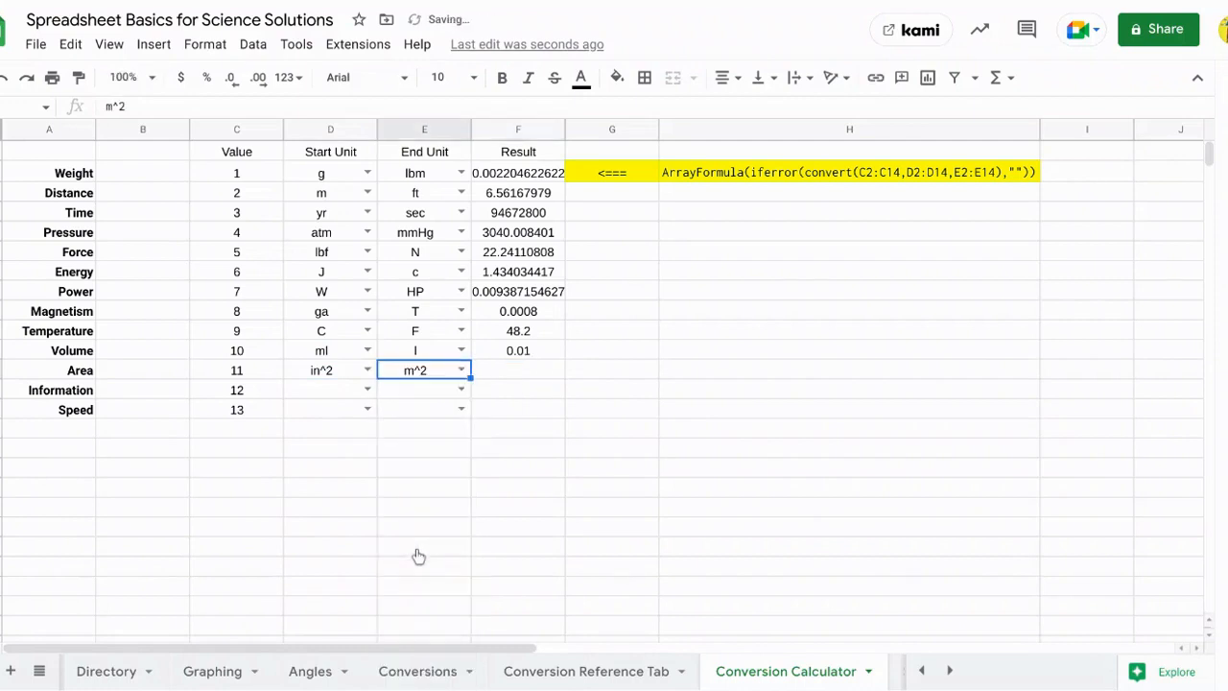
- Set the Information row's Start Unit to bit and its End Unit to byte
left_click(367, 390)
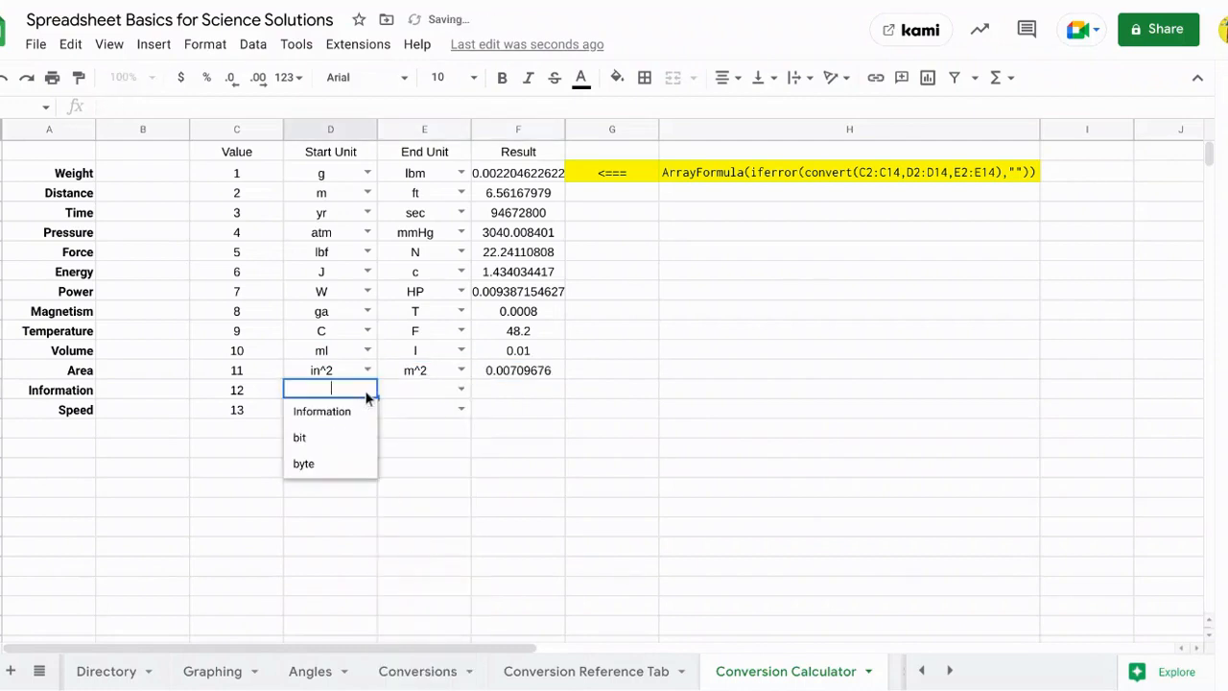
left_click(342, 436)
left_click(461, 390)
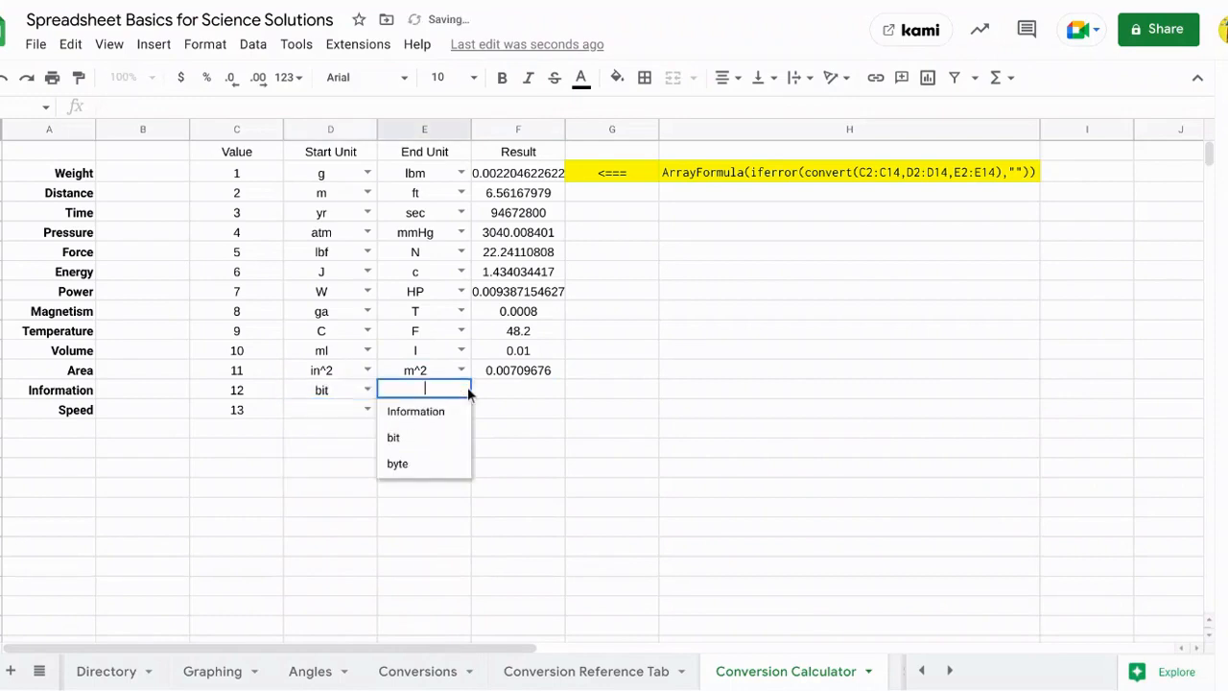
left_click(429, 463)
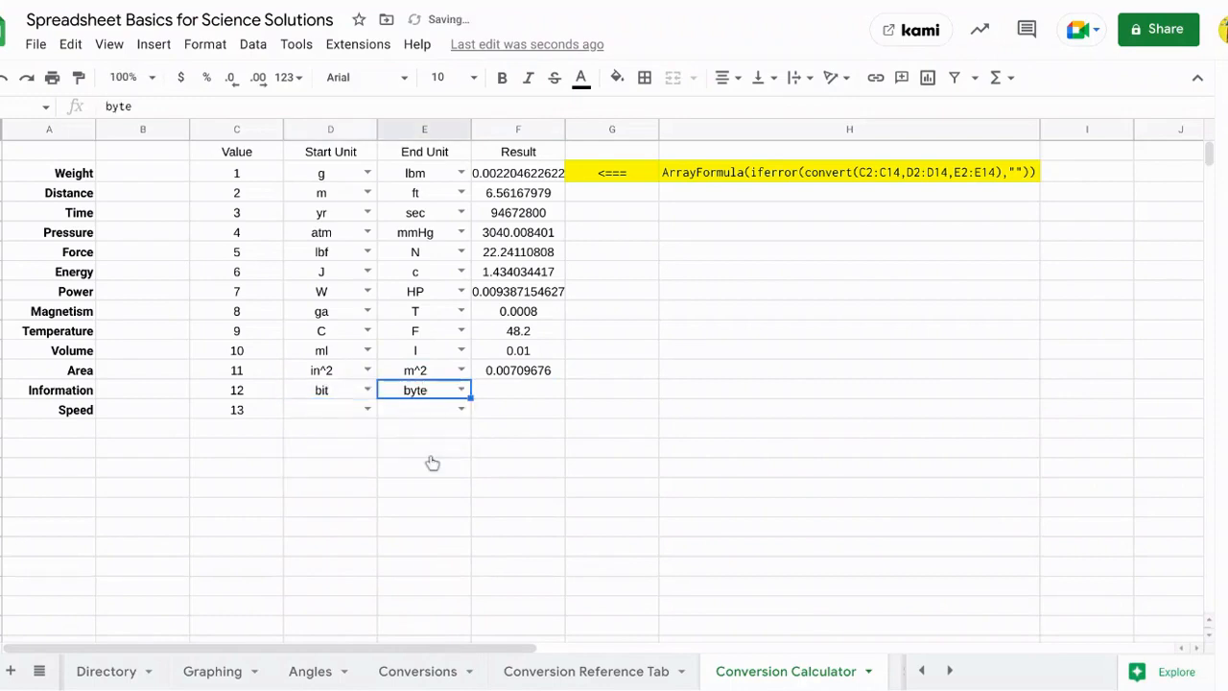
- Set the Speed row's Start Unit to m/hr and its End Unit to m/s
left_click(368, 410)
left_click(356, 458)
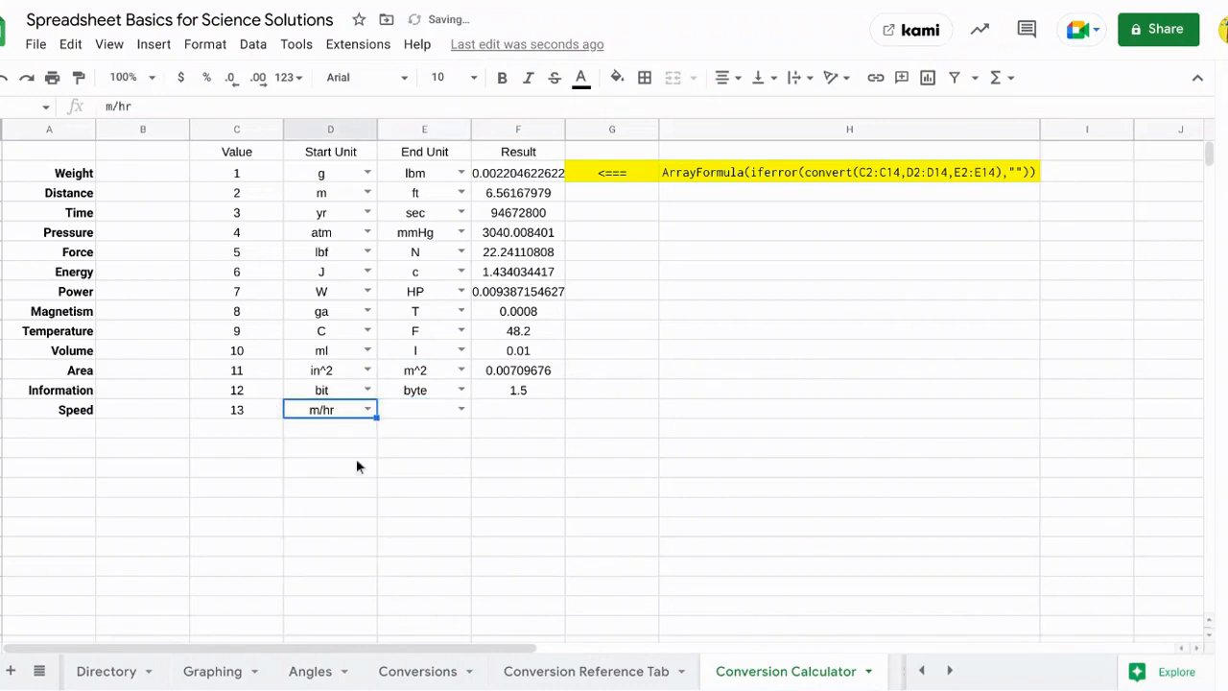
left_click(461, 410)
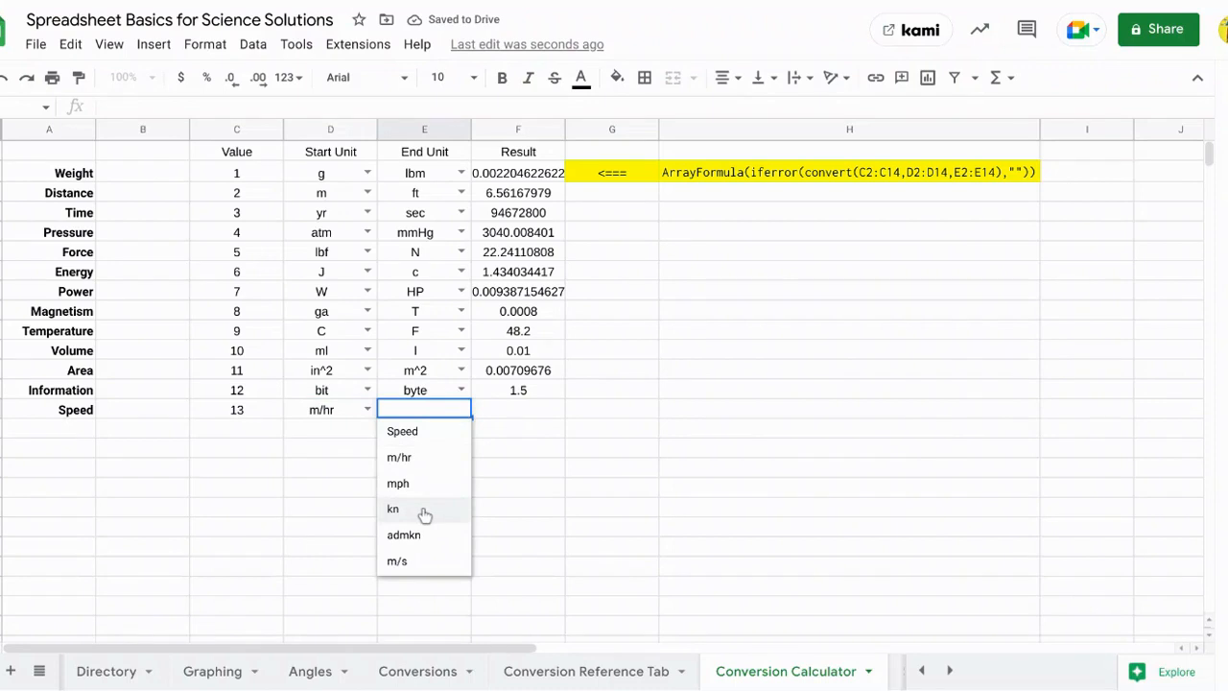
left_click(423, 562)
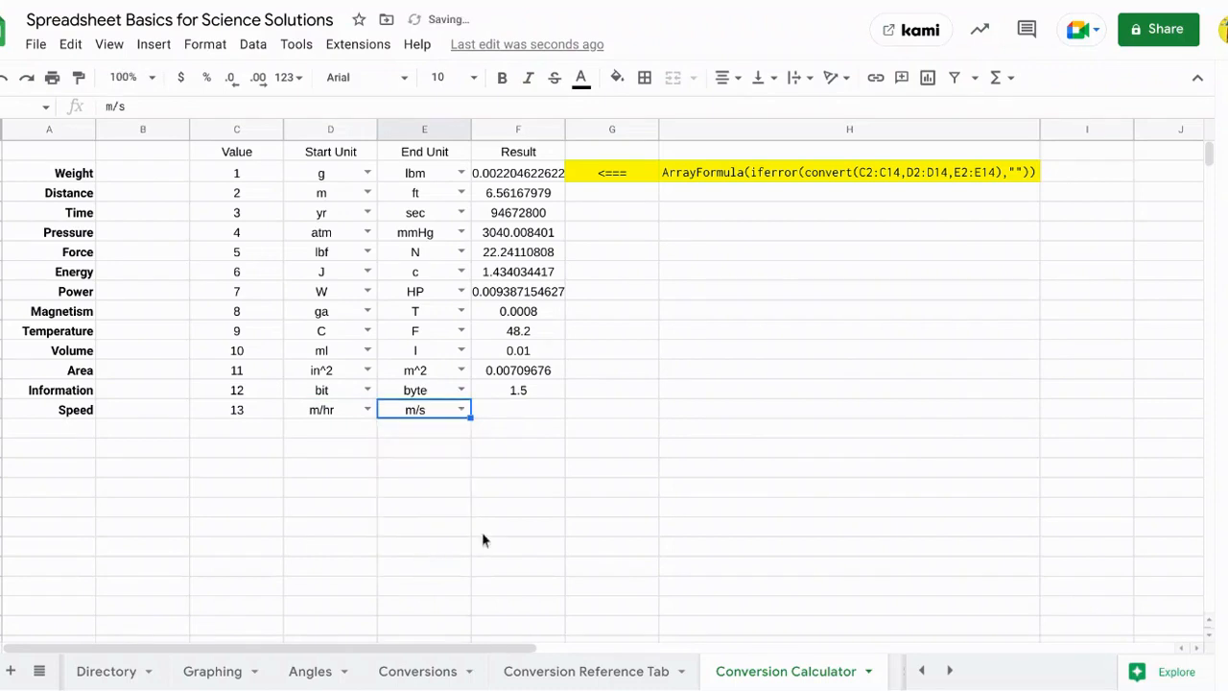
left_click(602, 508)
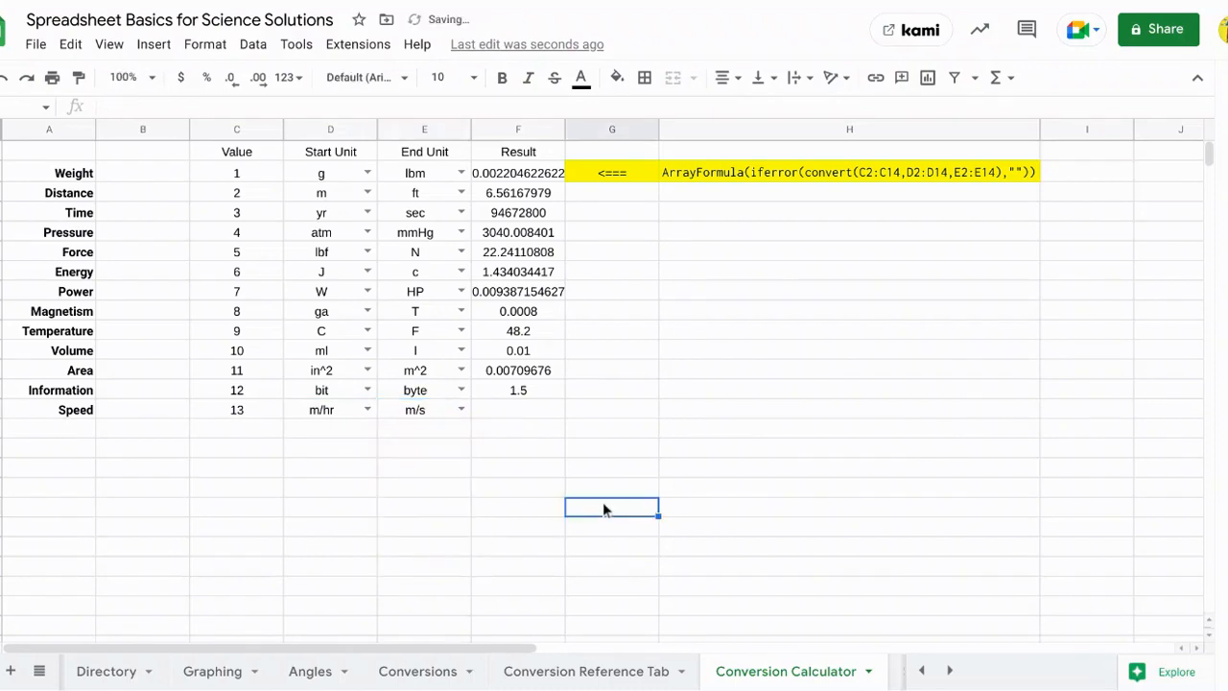
- Try to fill the Information row's Result cell down into the Speed row
left_click(510, 414)
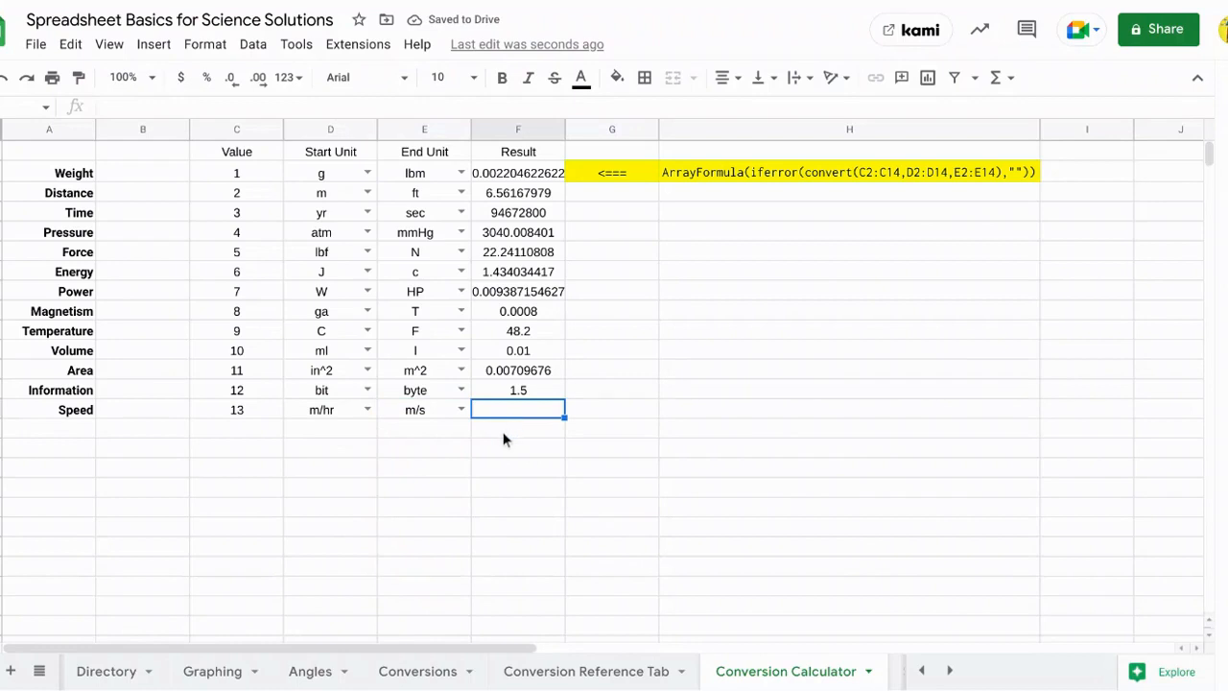
left_click(527, 389)
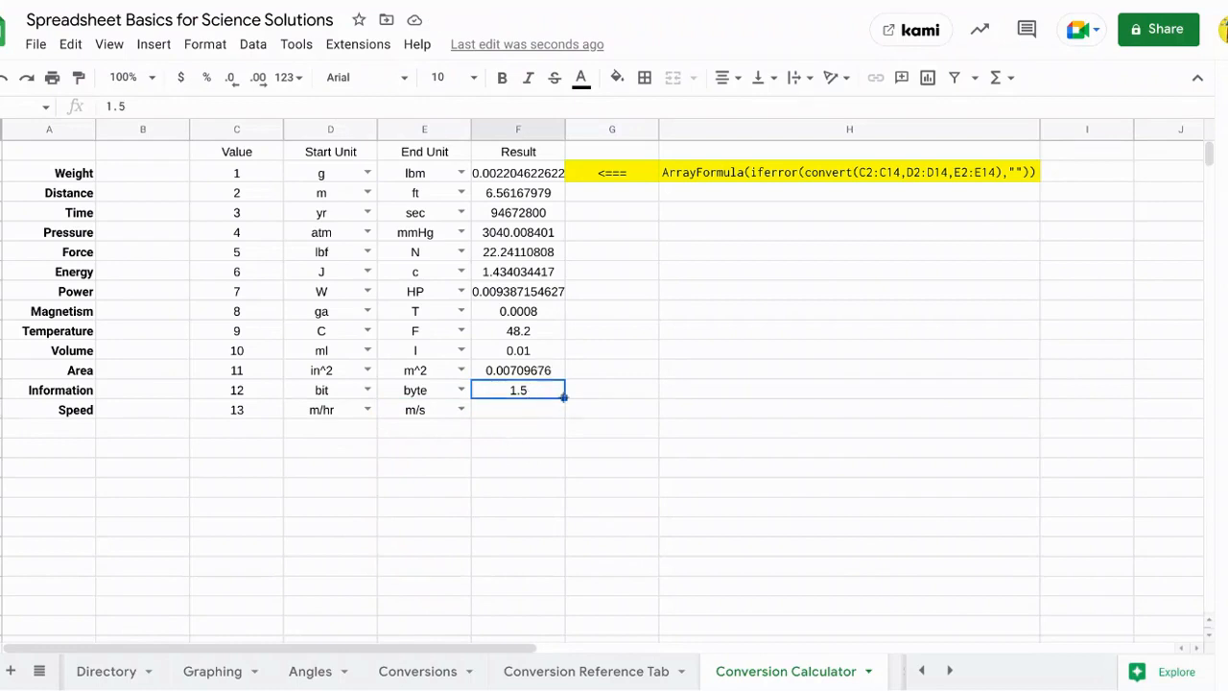
left_click_drag(565, 396, 555, 414)
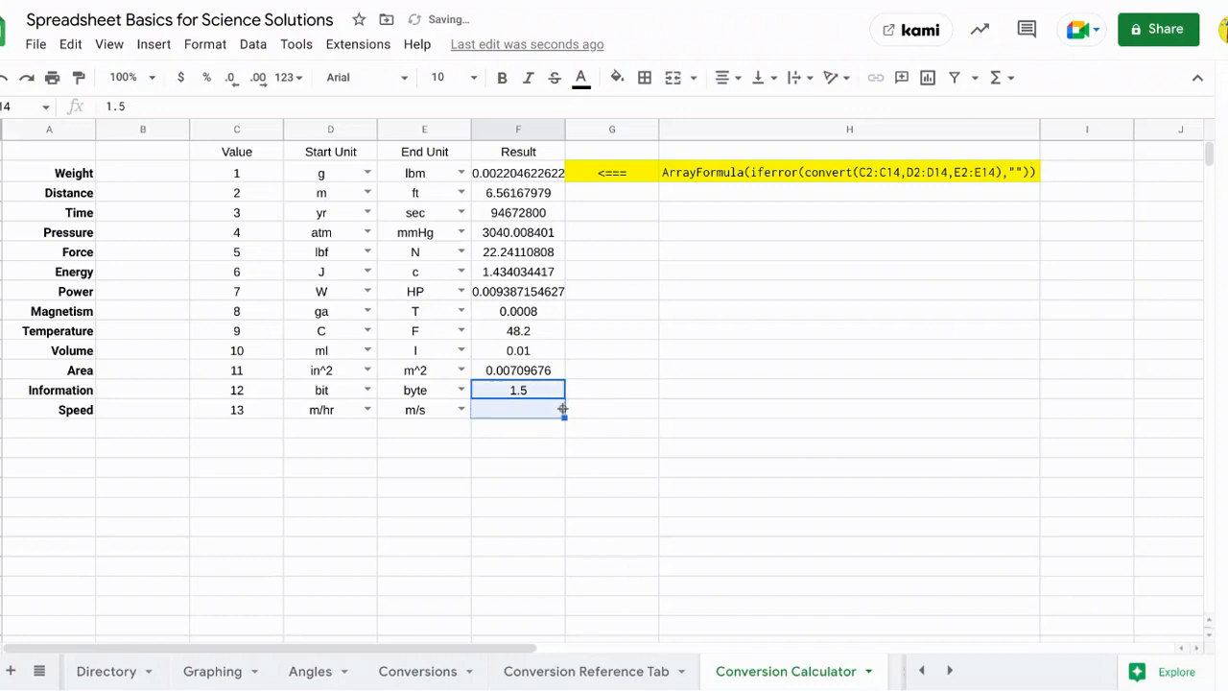
left_click(541, 448)
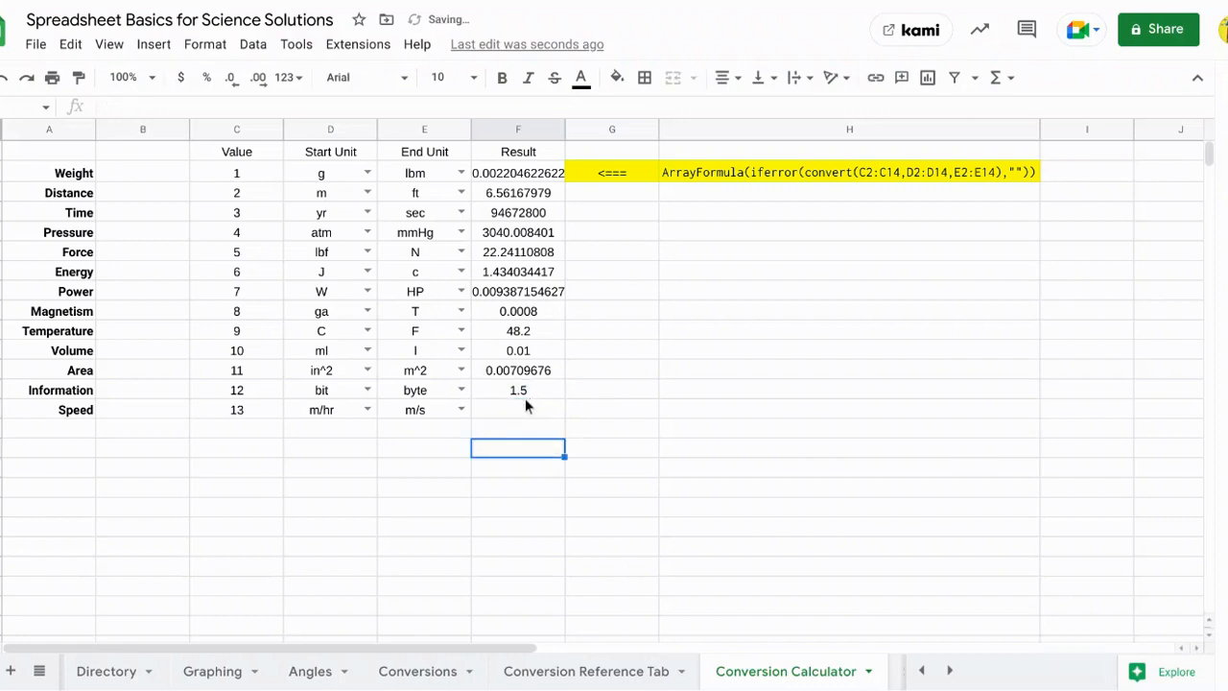
- Inspect the array formula in the Weight row's Result cell to check which rows its ranges cover
left_click(524, 398)
left_click(540, 174)
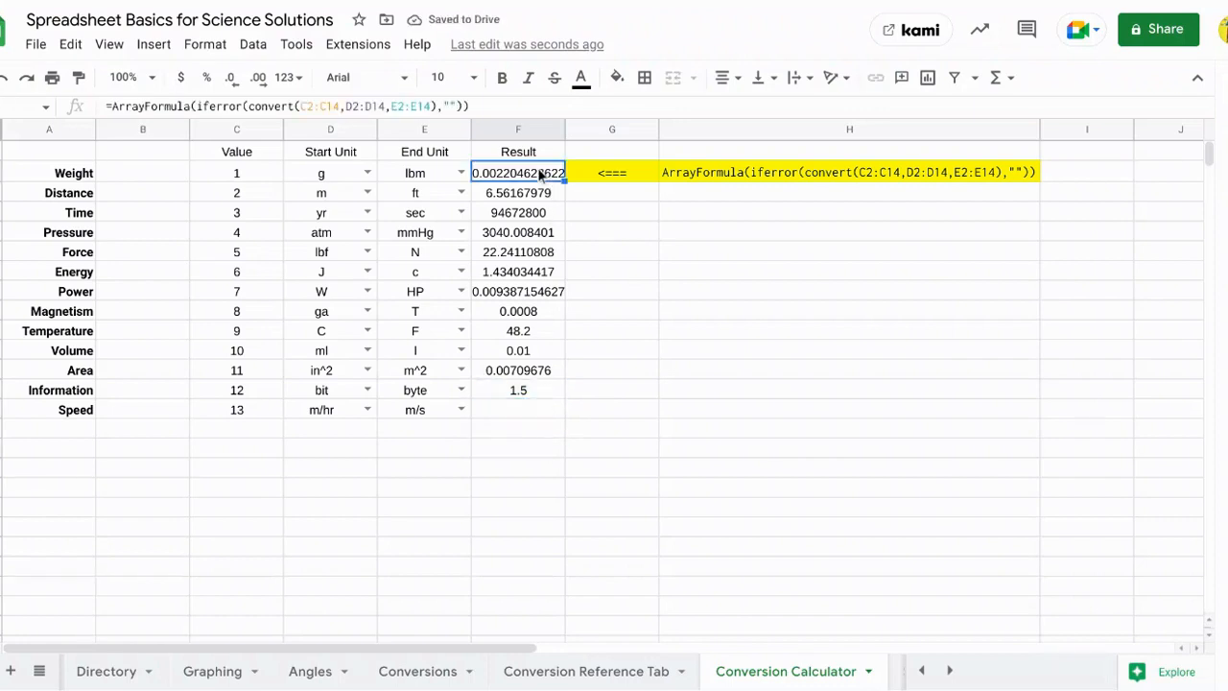
left_click(540, 108)
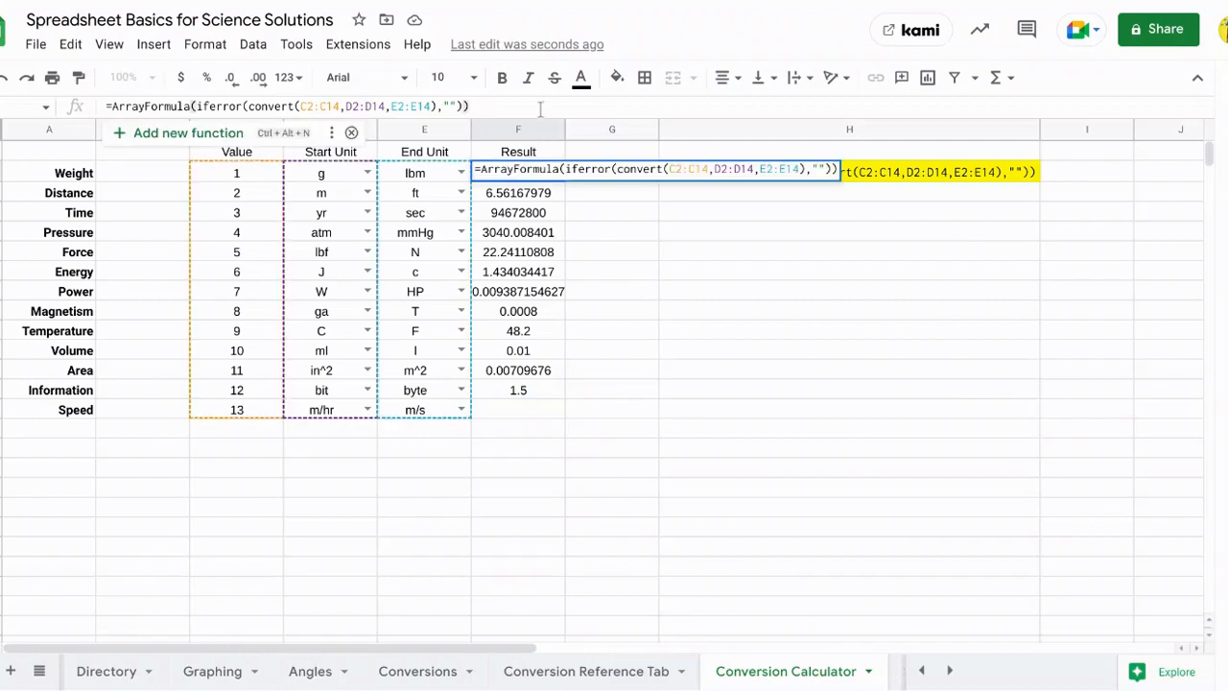
left_click(516, 427)
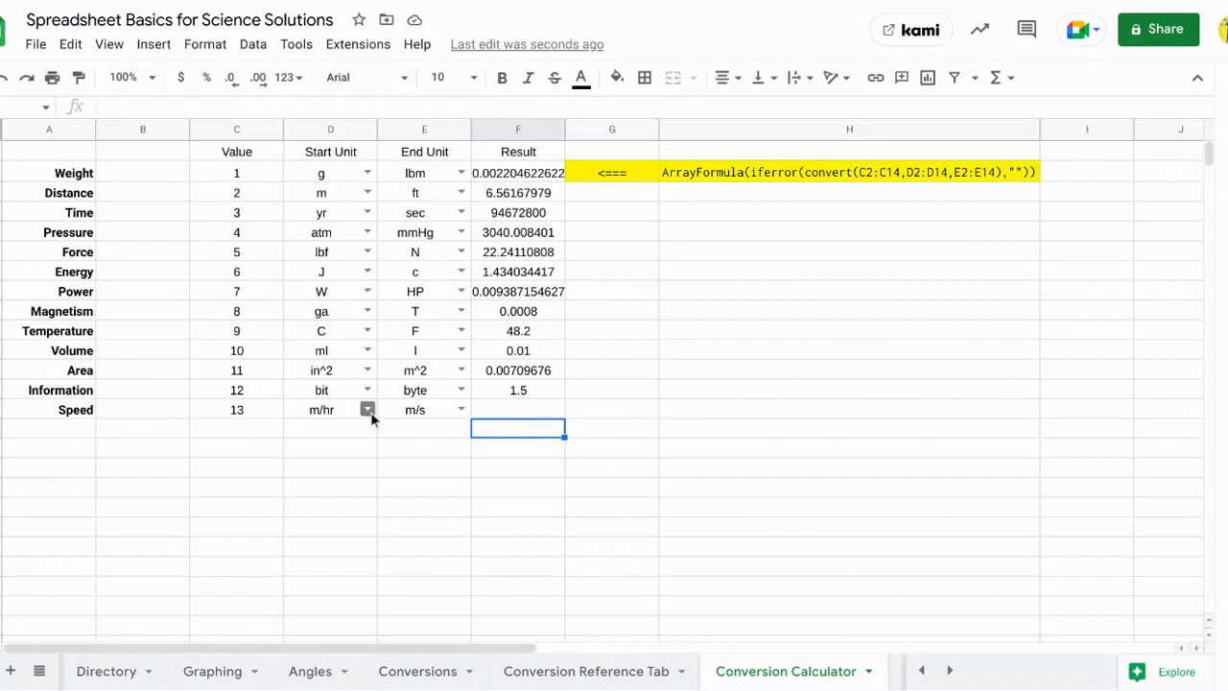
- Change the Speed row's End Unit to mph
left_click(467, 414)
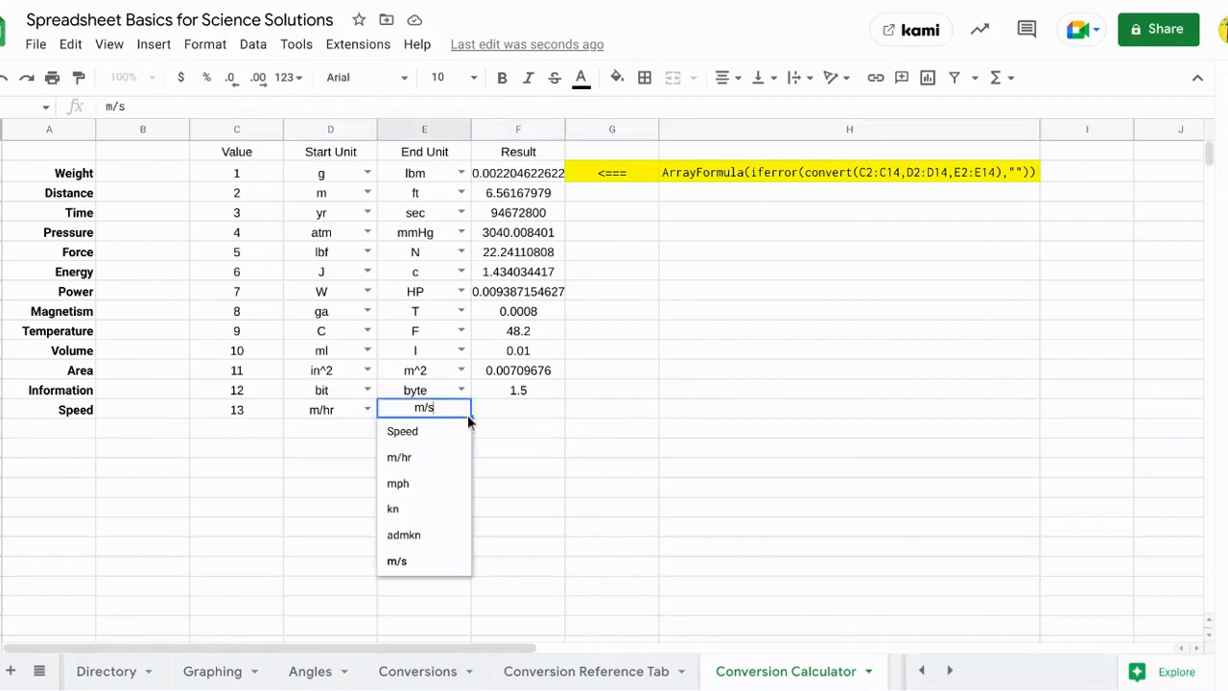
left_click(443, 483)
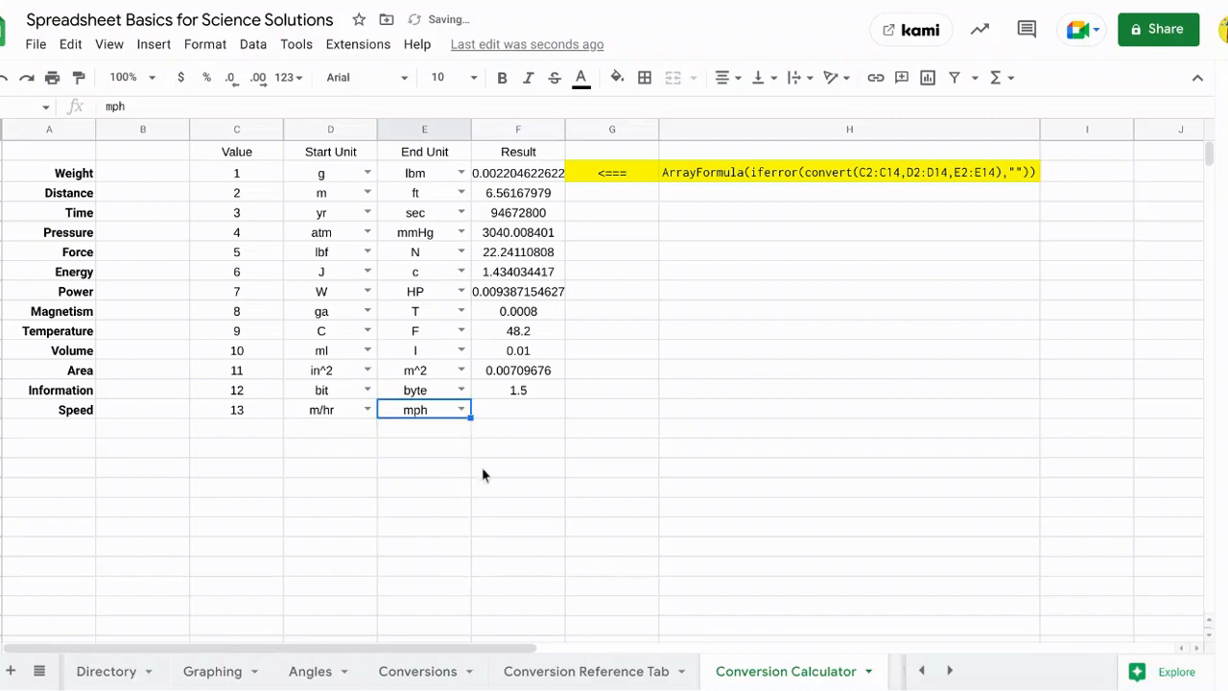
left_click(481, 470)
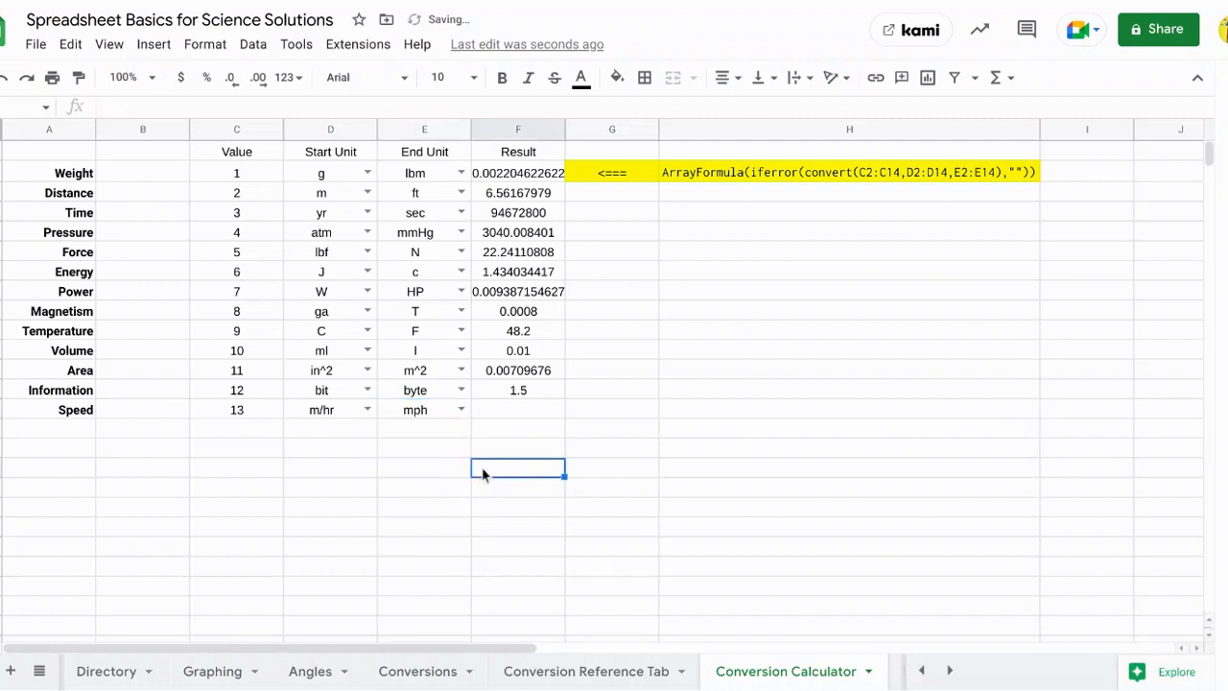
left_click(439, 433)
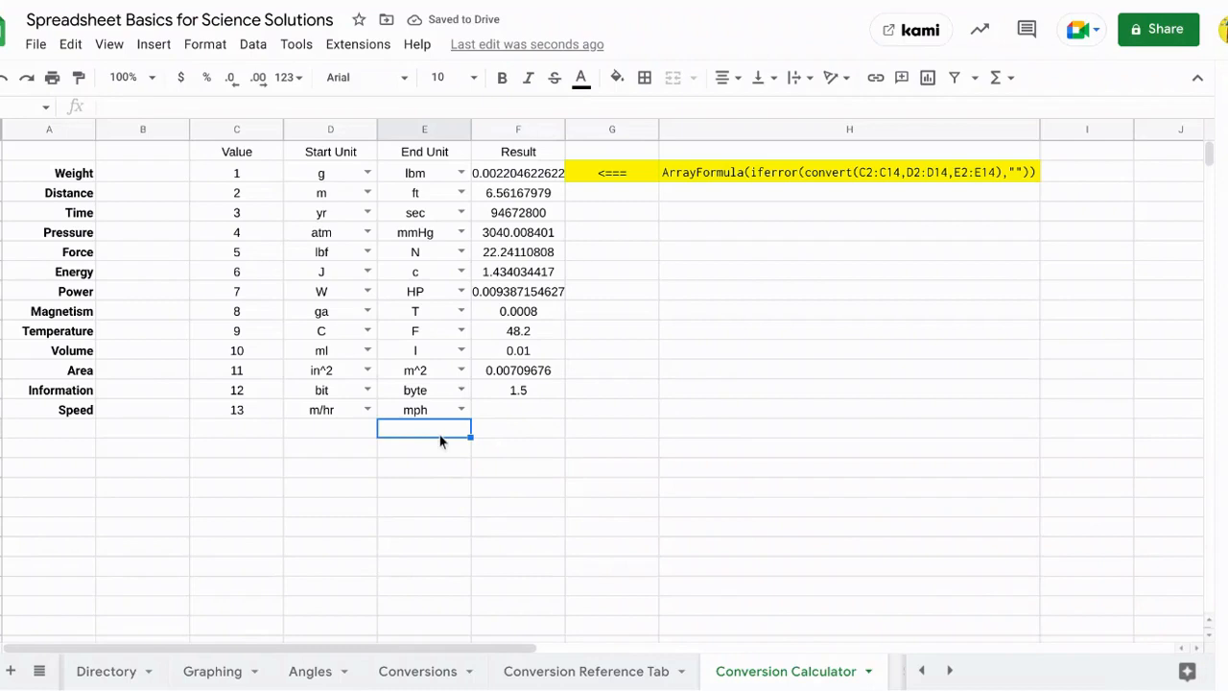